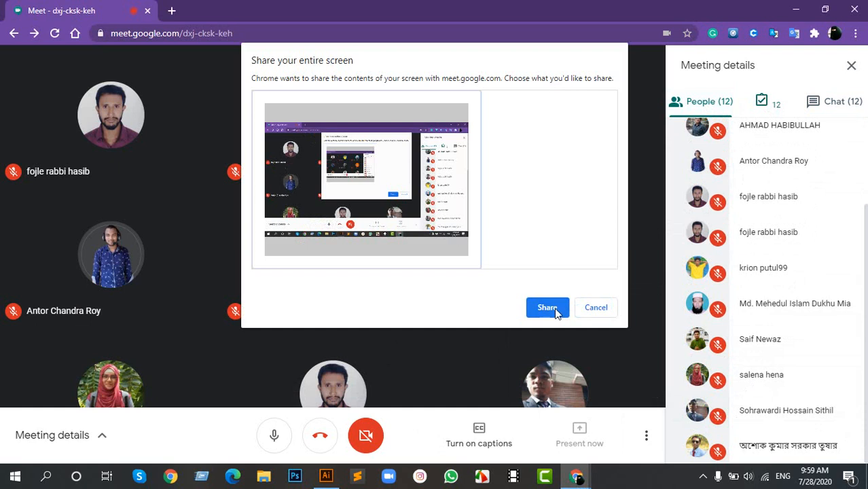
# Step: Share the entire screen in the Google Meet call and switch to Illustrator
pyautogui.click(554, 309)
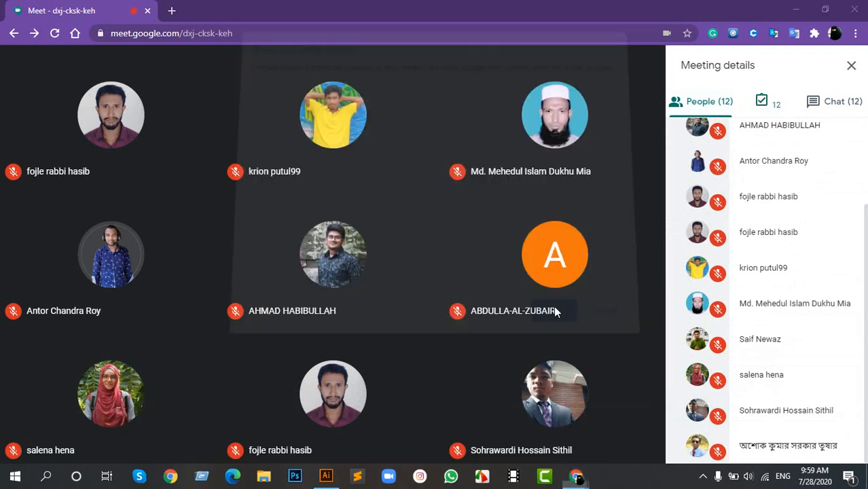
pyautogui.click(798, 9)
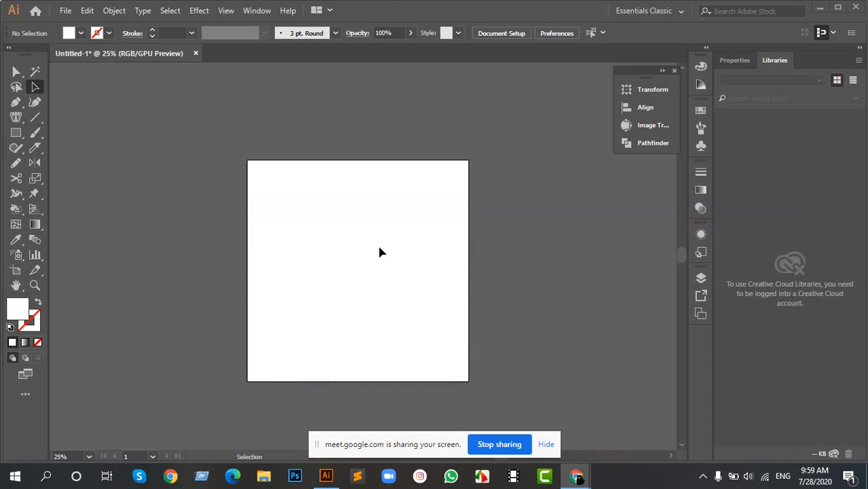
pyautogui.click(401, 294)
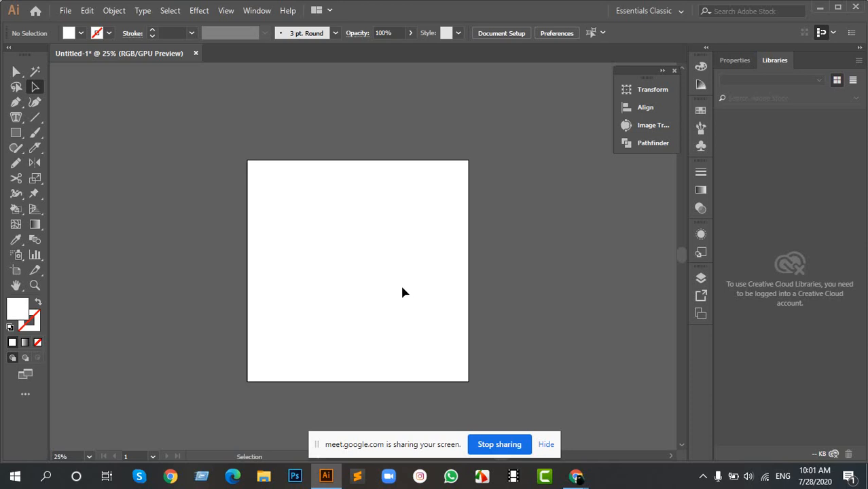
# Step: Examine the blank artboard of Untitled-1 at several magnifications
pyautogui.hotkey('ctrl', '=')
pyautogui.hotkey('ctrl', '=')
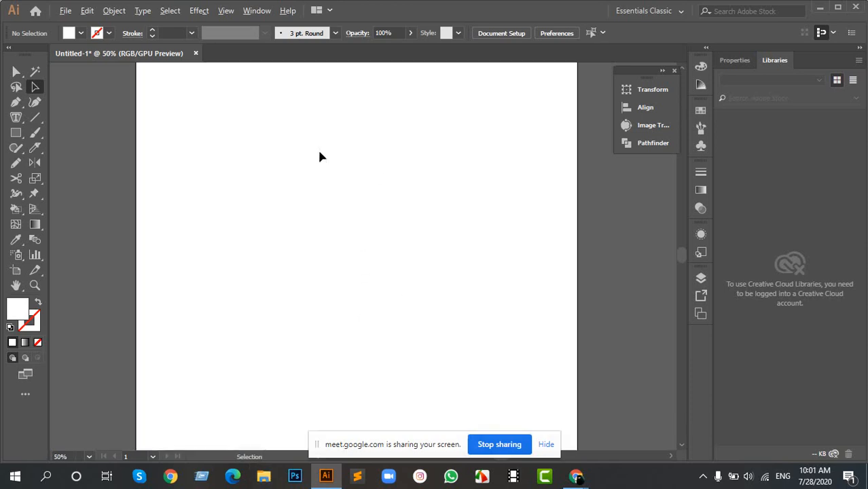
pyautogui.hotkey('ctrl', '-')
pyautogui.hotkey('ctrl', '-')
pyautogui.hotkey('ctrl', '-')
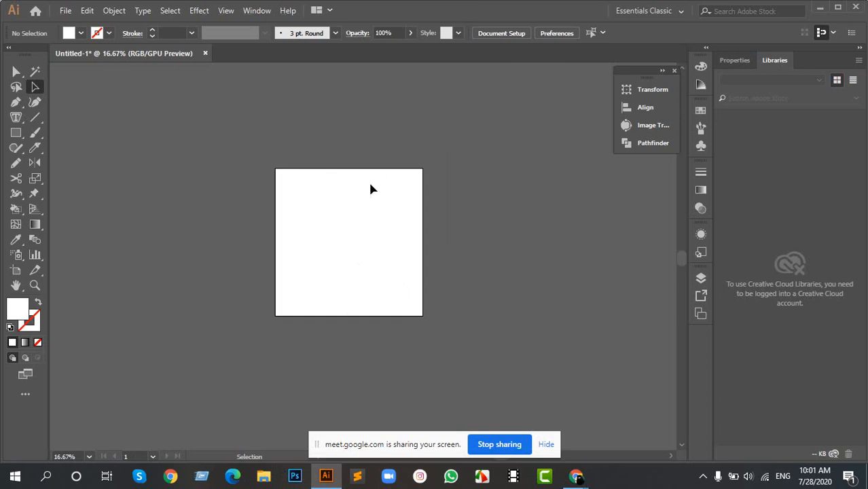
pyautogui.hotkey('ctrl', '-')
pyautogui.hotkey('ctrl', '-')
pyautogui.hotkey('ctrl', '-')
pyautogui.hotkey('ctrl', '-')
pyautogui.hotkey('ctrl', '-')
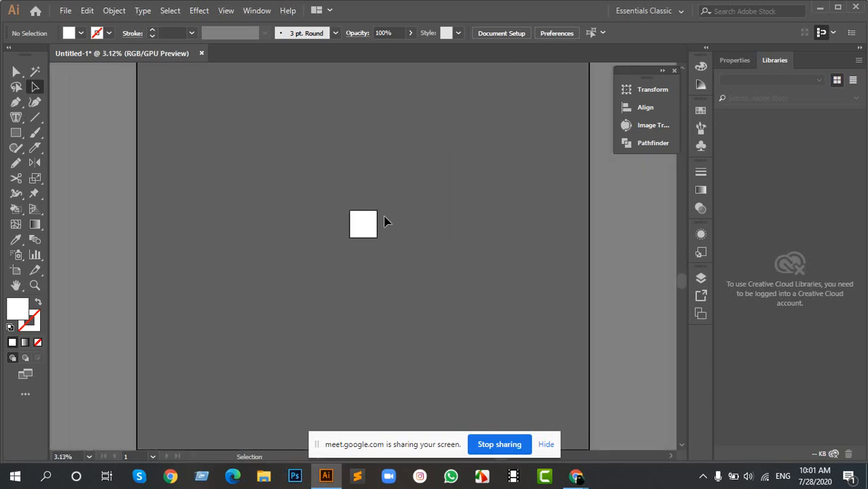
pyautogui.scroll(7, 371, 224)
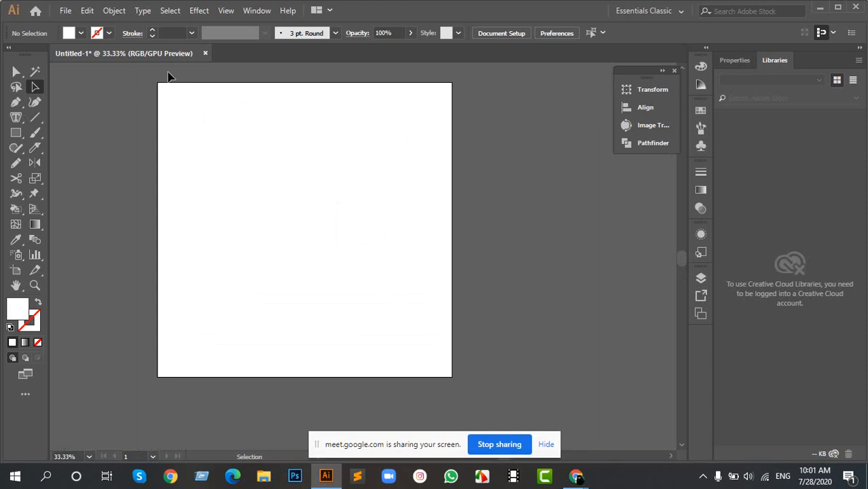
# Step: Create a new 1000 x 1000 px document with one artboard
pyautogui.click(66, 10)
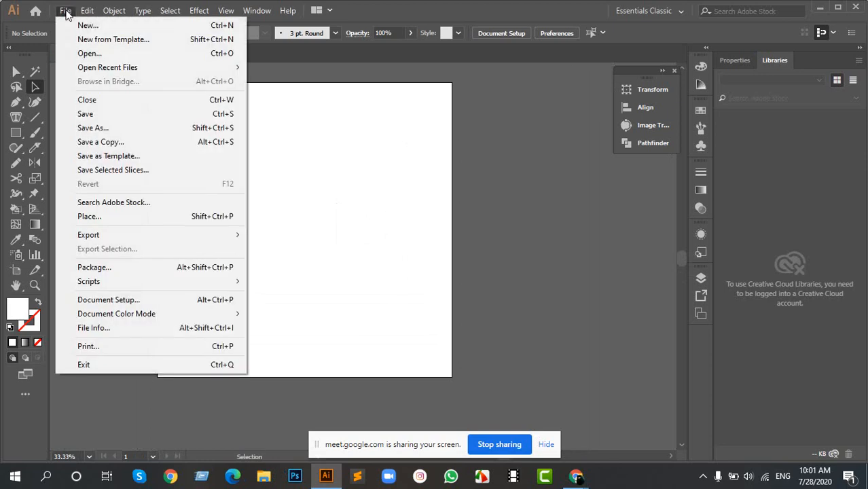
pyautogui.click(83, 23)
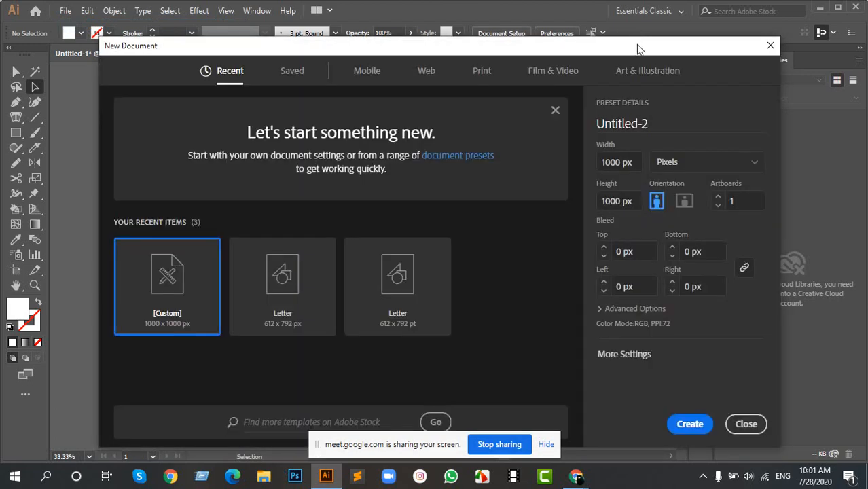
pyautogui.moveTo(638, 42); pyautogui.dragTo(512, 62)
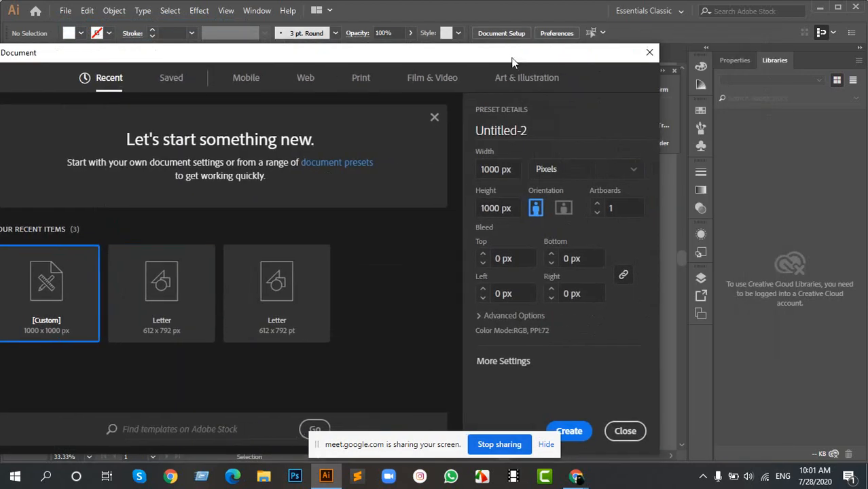
pyautogui.click(577, 432)
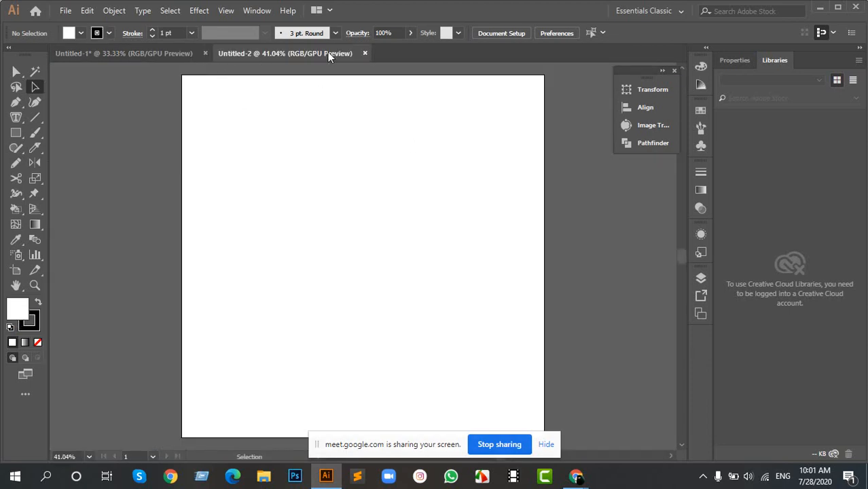
# Step: Compare the Untitled-2 document with Untitled-1 and close Untitled-2
pyautogui.scroll(-4, 320, 234)
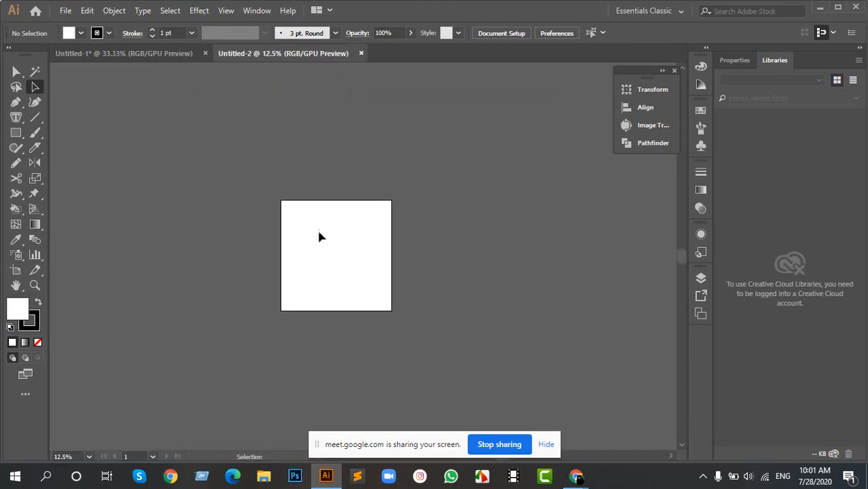
pyautogui.scroll(3, 318, 205)
pyautogui.click(148, 53)
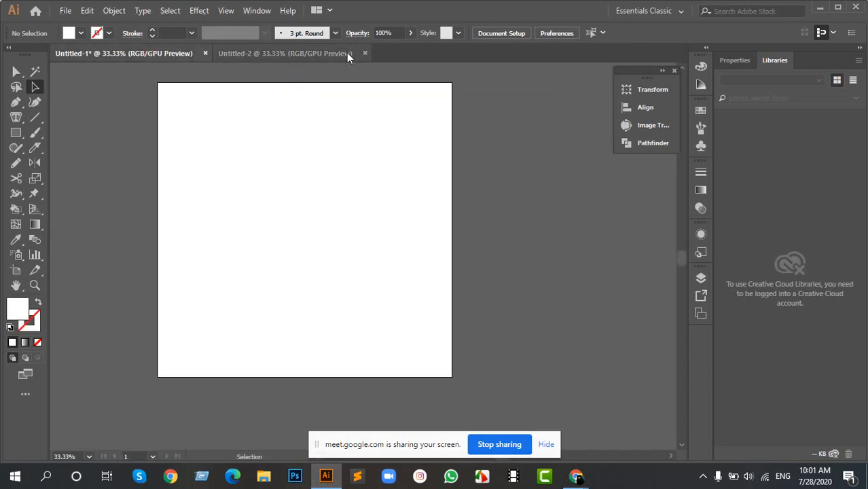
pyautogui.click(364, 53)
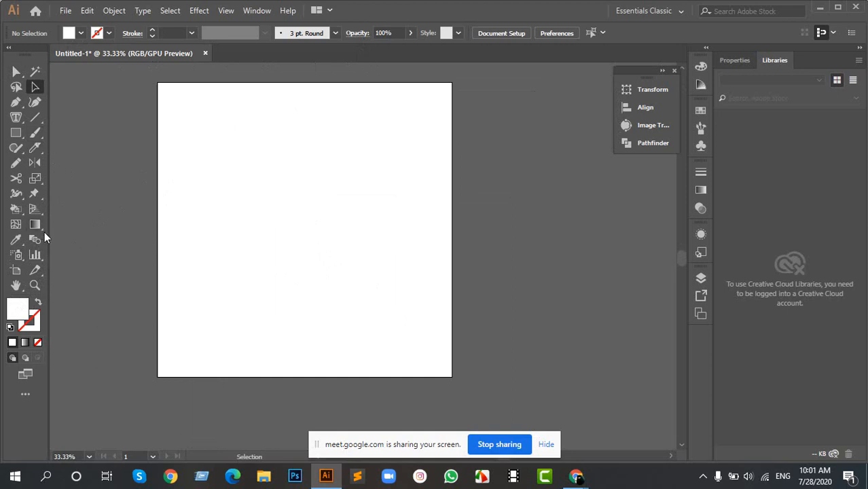
# Step: Draw a white rectangle in the upper middle of the artboard with the Rectangle tool, discarding the first attempt
pyautogui.click(15, 134)
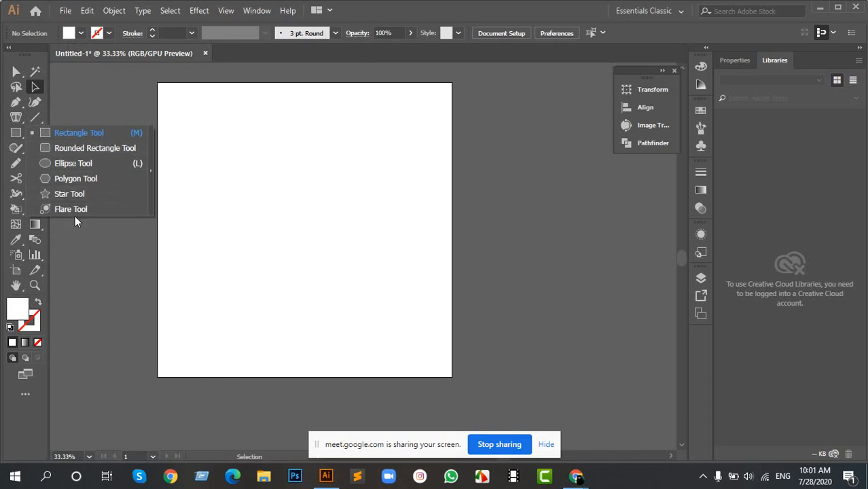
pyautogui.click(89, 133)
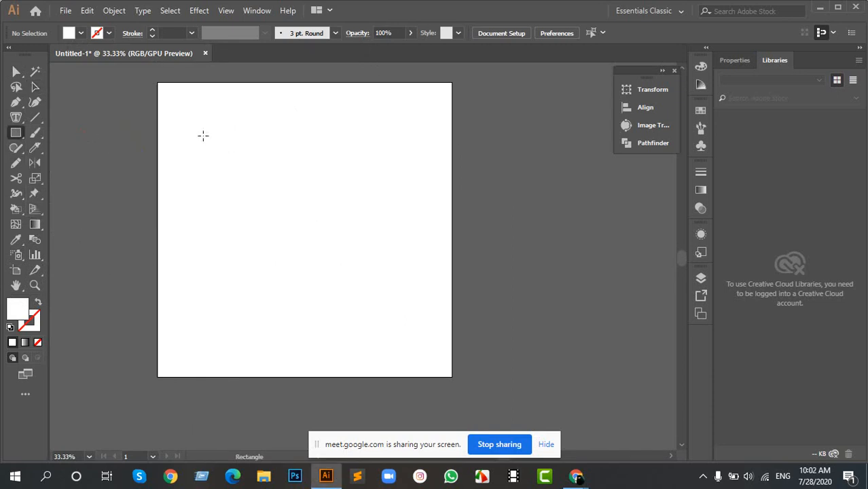
pyautogui.moveTo(202, 136); pyautogui.dragTo(311, 264)
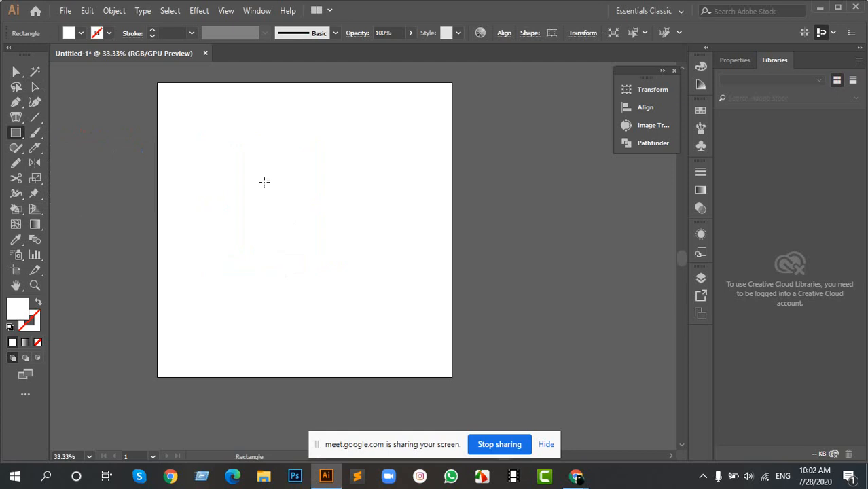
pyautogui.press('Delete')
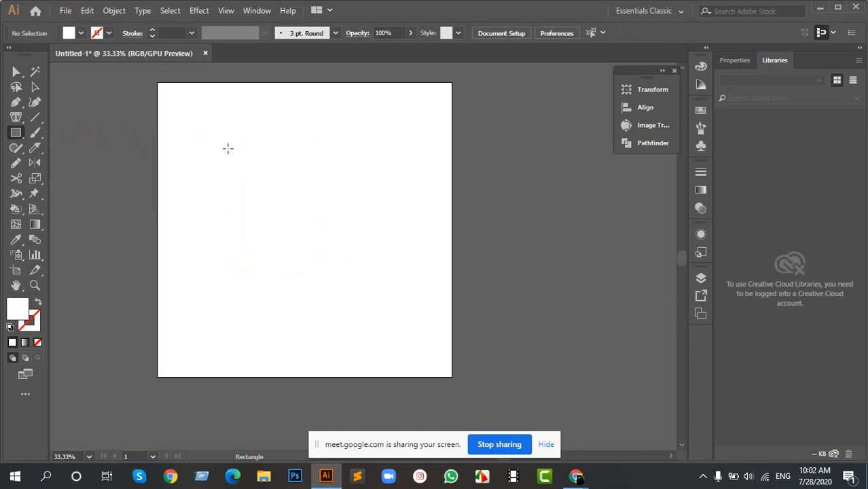
pyautogui.moveTo(219, 142); pyautogui.dragTo(353, 247)
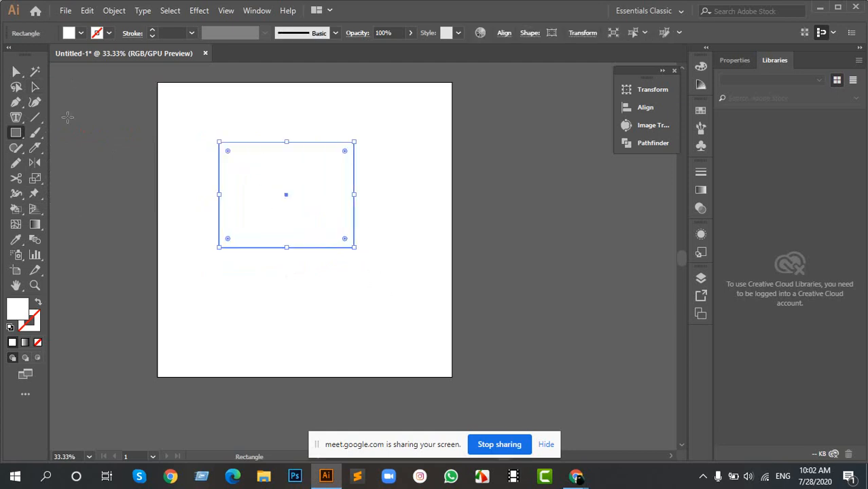
# Step: Set the rectangle's fill to the muted red B55050 and deselect it
pyautogui.click(35, 86)
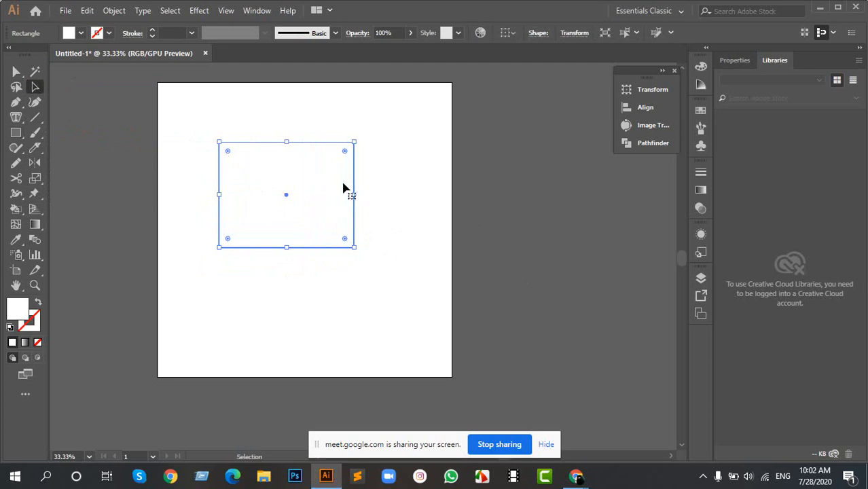
pyautogui.click(360, 184)
pyautogui.scroll(2, 265, 151)
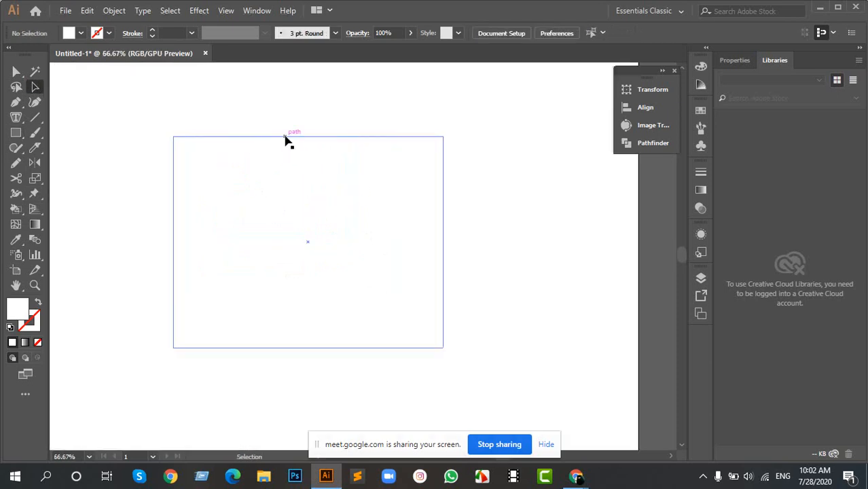
pyautogui.click(285, 139)
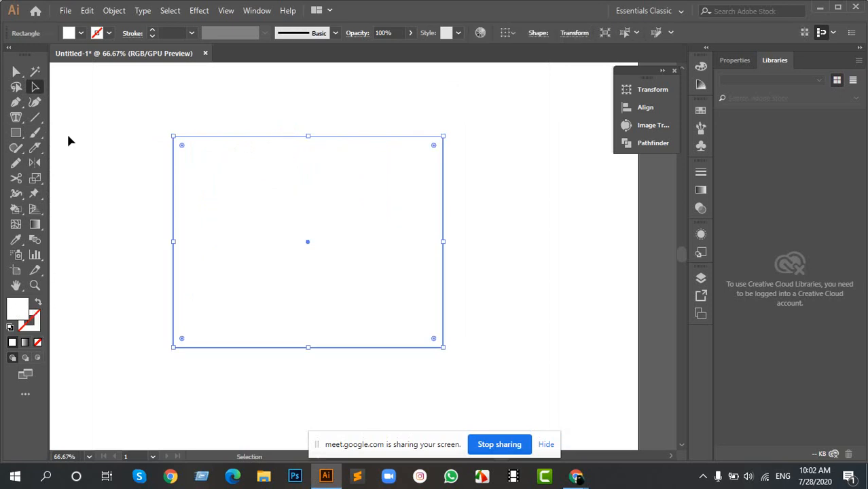
pyautogui.doubleClick(27, 309)
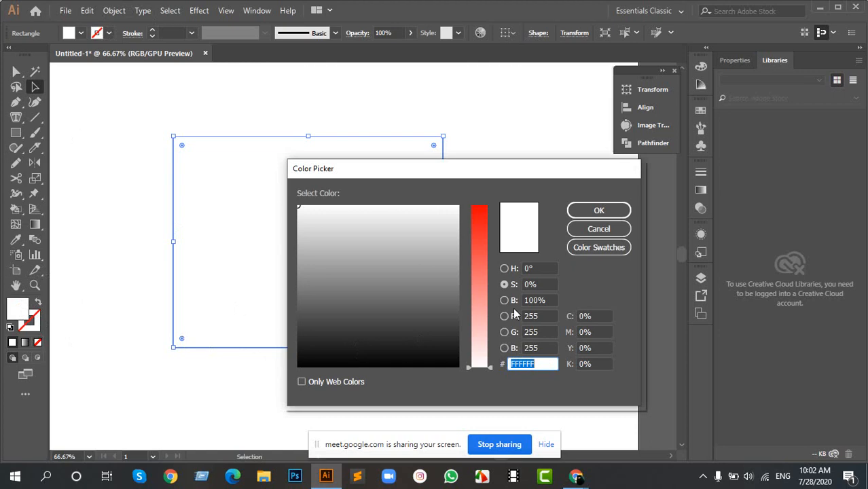
pyautogui.click(503, 269)
pyautogui.click(448, 233)
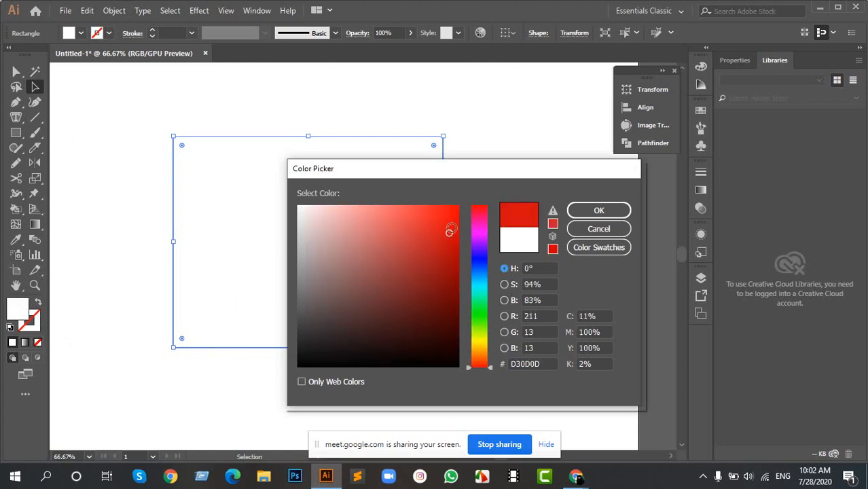
pyautogui.moveTo(382, 258); pyautogui.dragTo(387, 252)
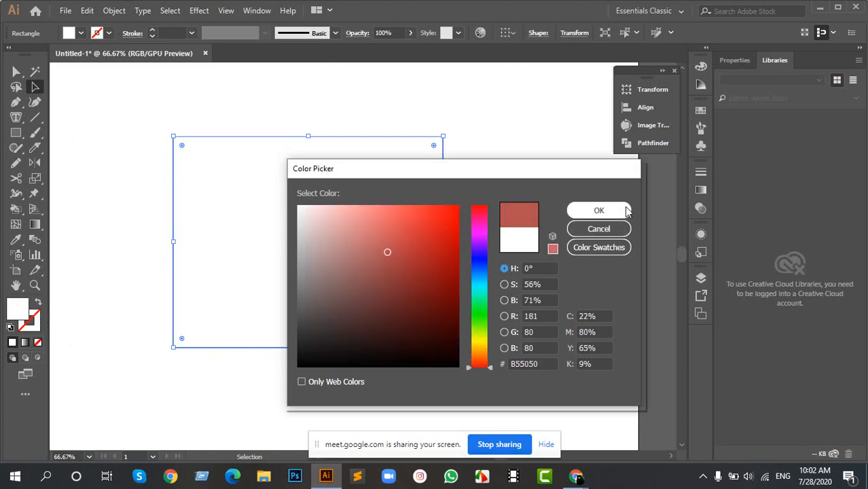
pyautogui.click(598, 210)
pyautogui.click(493, 234)
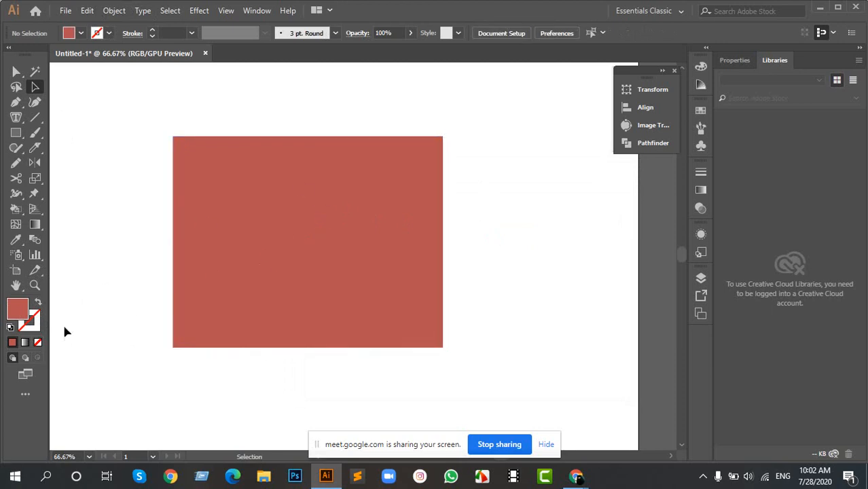
pyautogui.click(28, 327)
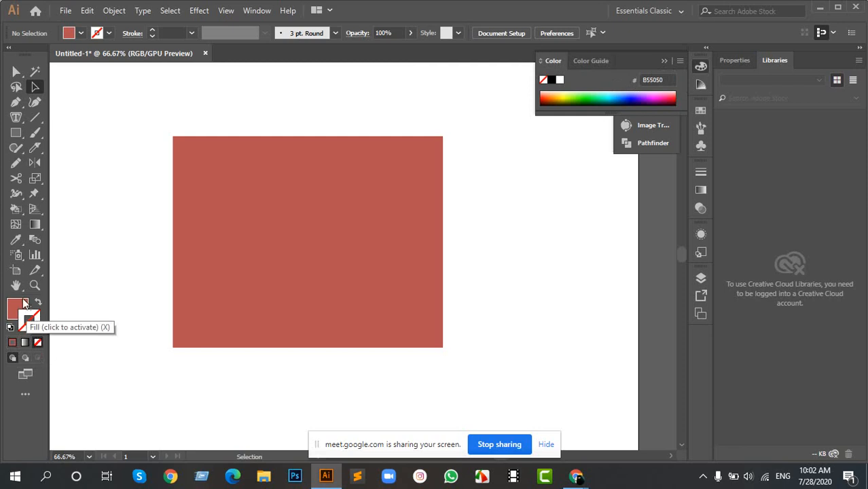
pyautogui.click(23, 317)
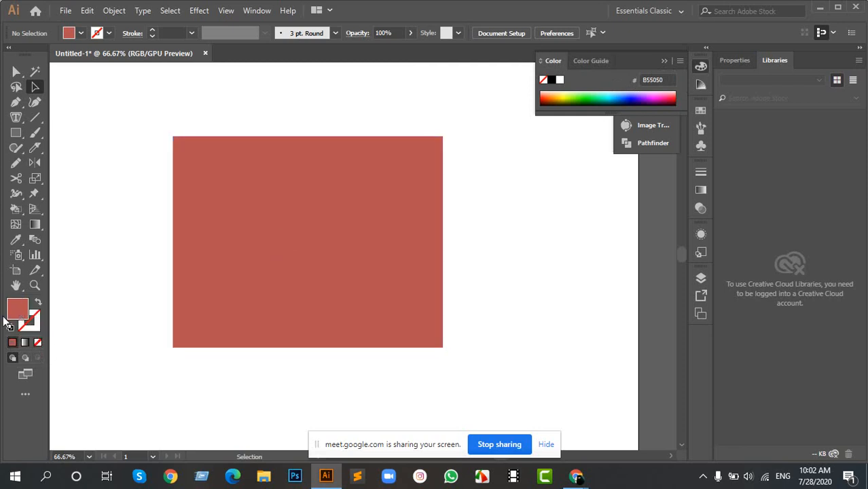
pyautogui.doubleClick(22, 312)
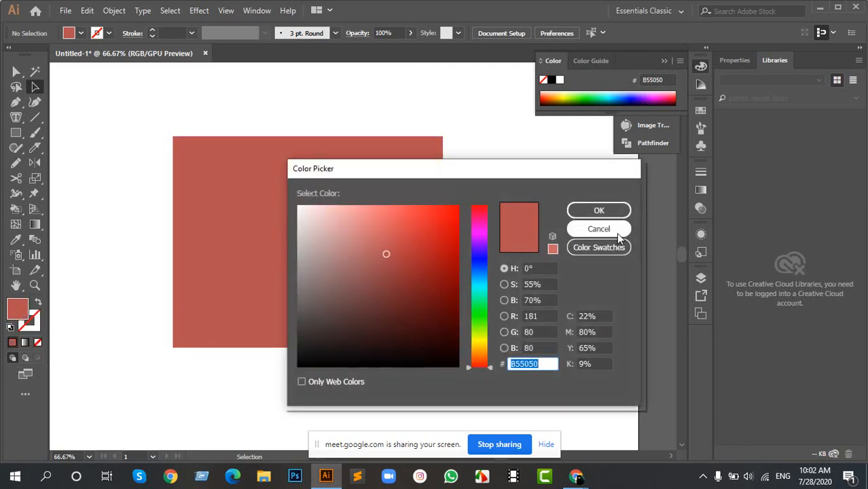
pyautogui.click(592, 228)
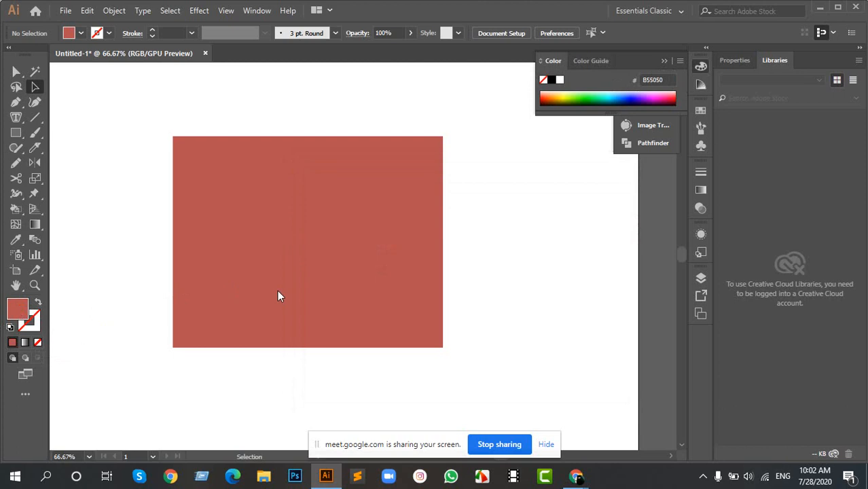
# Step: Try a white-to-black linear gradient fill on the rectangle and restore its solid red fill
pyautogui.click(26, 344)
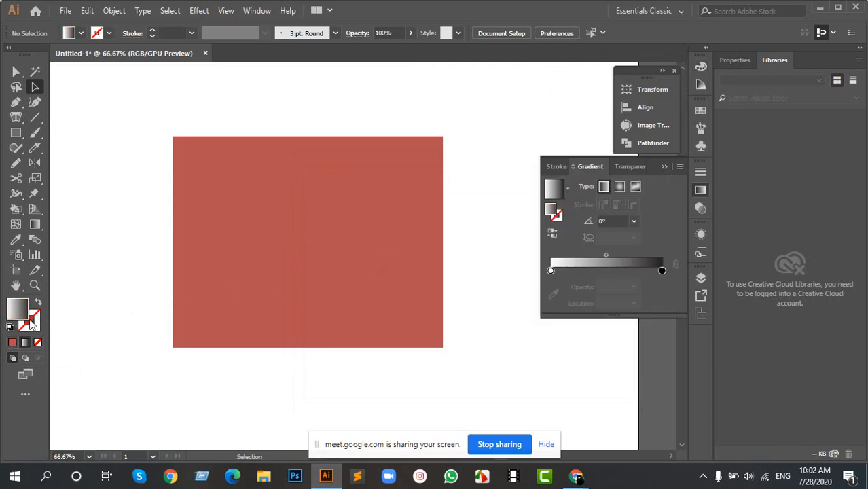
pyautogui.click(225, 233)
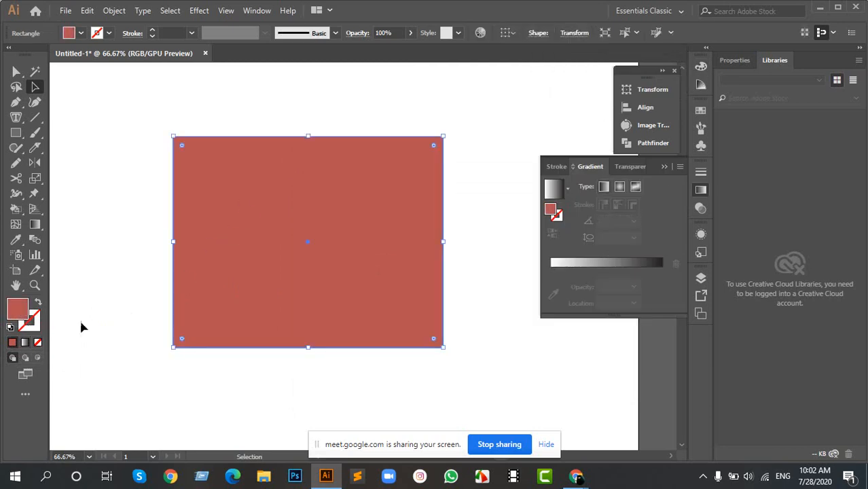
pyautogui.click(25, 343)
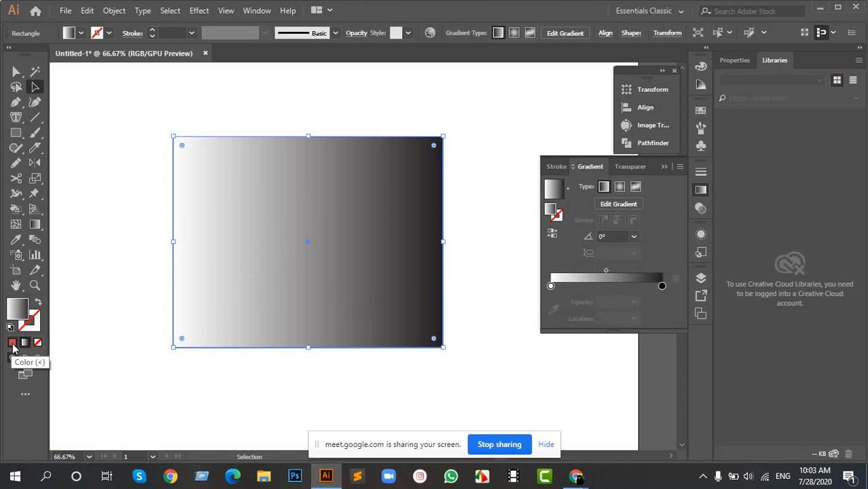
pyautogui.click(12, 342)
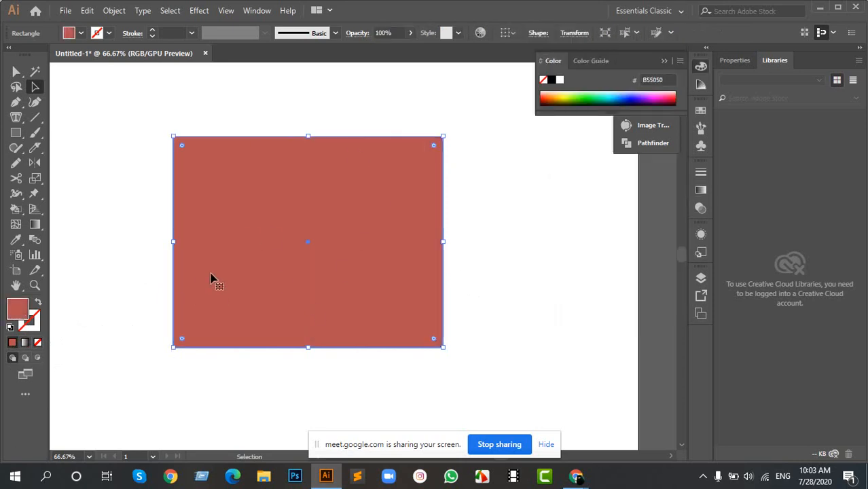
# Step: Try removing the rectangle's fill and restore its solid red B55050 fill
pyautogui.click(74, 33)
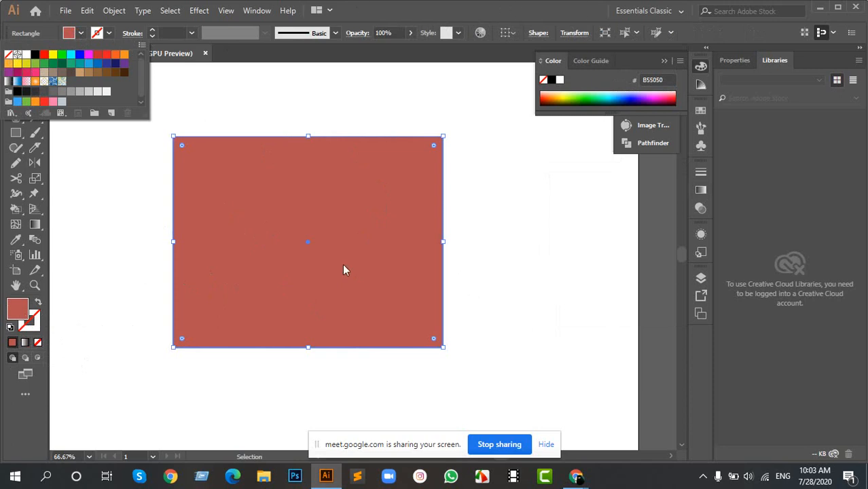
pyautogui.click(240, 308)
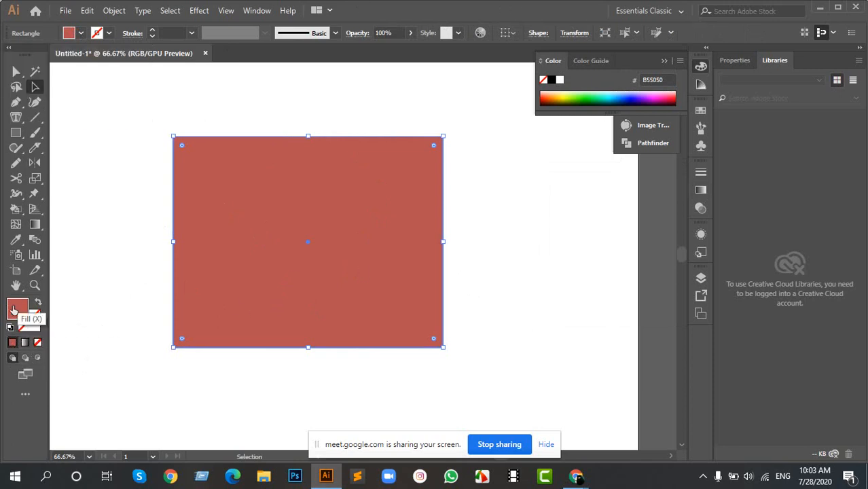
pyautogui.click(38, 343)
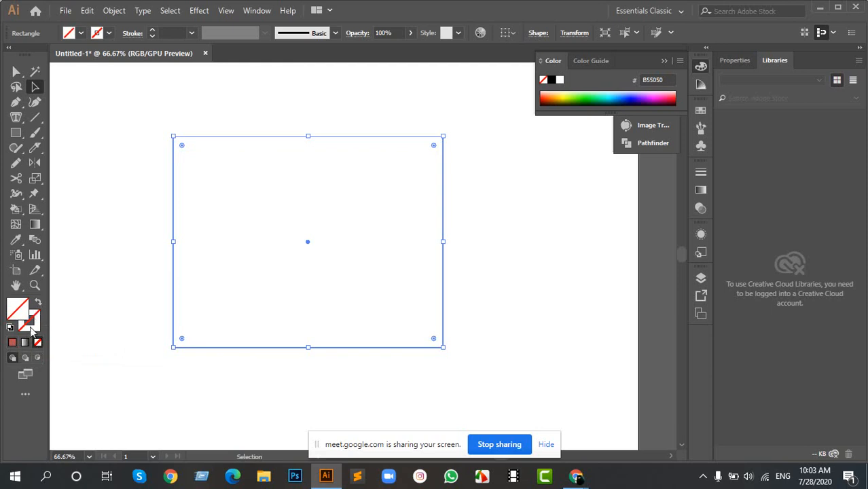
pyautogui.click(12, 342)
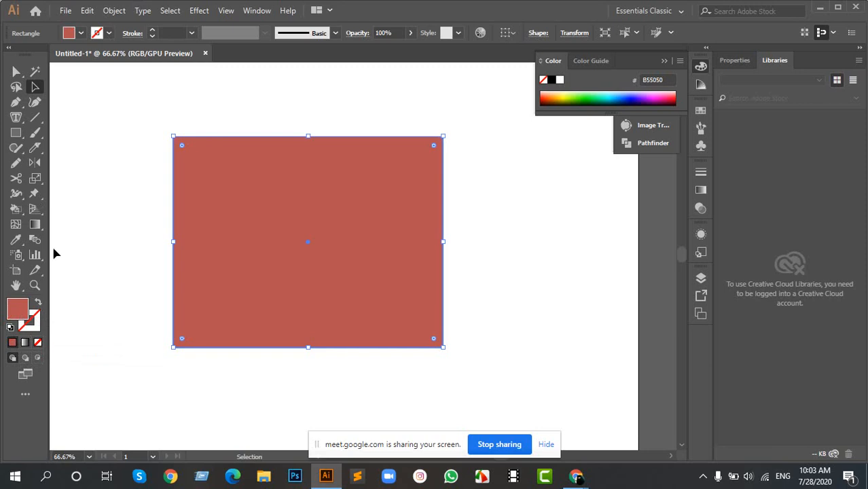
pyautogui.click(205, 99)
pyautogui.moveTo(151, 107)
pyautogui.mouseDown()
pyautogui.moveTo(244, 231)
pyautogui.moveTo(251, 217)
pyautogui.mouseUp()
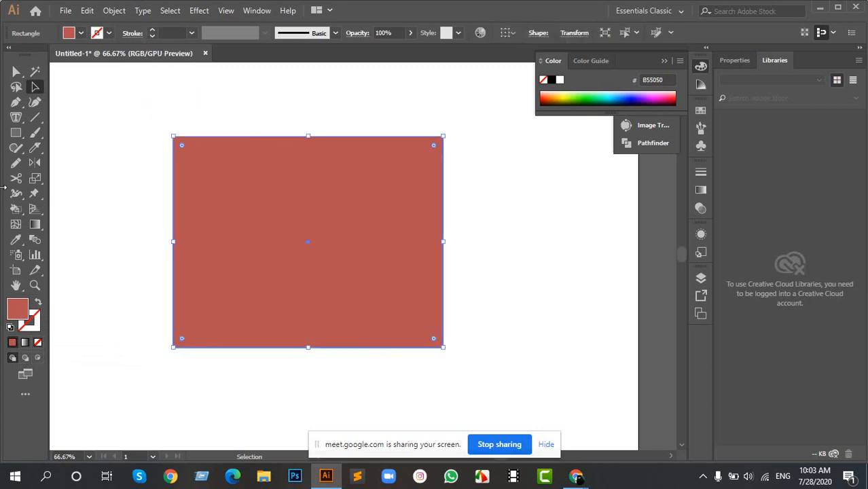
# Step: Give the rectangle a solid stroke in the near-black colour 2B2A2A
pyautogui.click(34, 329)
pyautogui.click(12, 343)
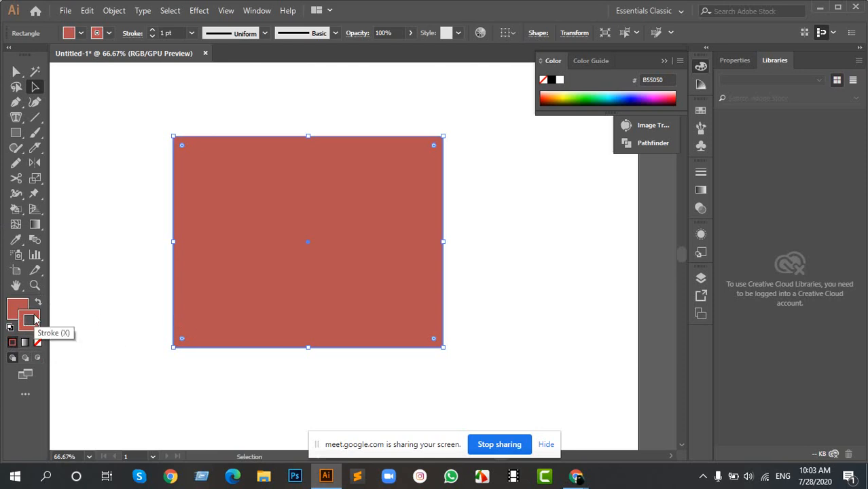
pyautogui.doubleClick(34, 322)
pyautogui.moveTo(323, 338)
pyautogui.mouseDown()
pyautogui.moveTo(305, 348)
pyautogui.moveTo(302, 339)
pyautogui.mouseUp()
pyautogui.click(599, 211)
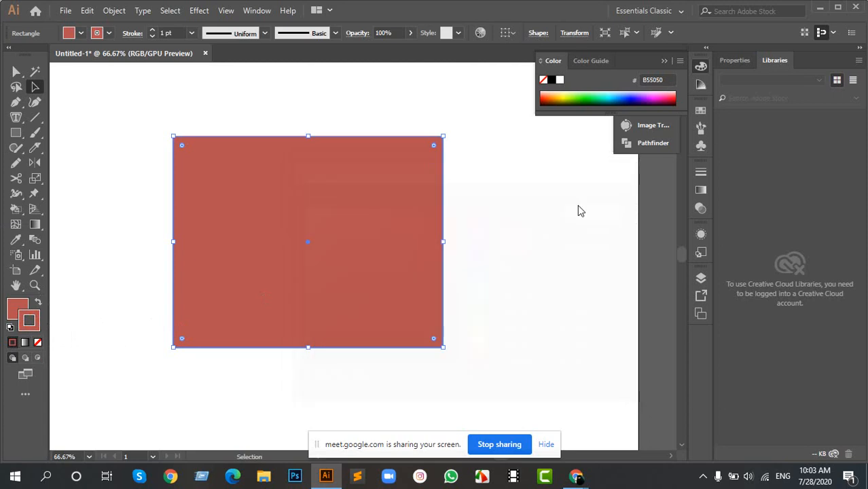
# Step: Raise the rectangle's stroke weight to 7 pt and move the rectangle to the right and slightly down
pyautogui.click(154, 29)
pyautogui.click(155, 30)
pyautogui.click(154, 30)
pyautogui.click(155, 30)
pyautogui.click(154, 30)
pyautogui.click(154, 29)
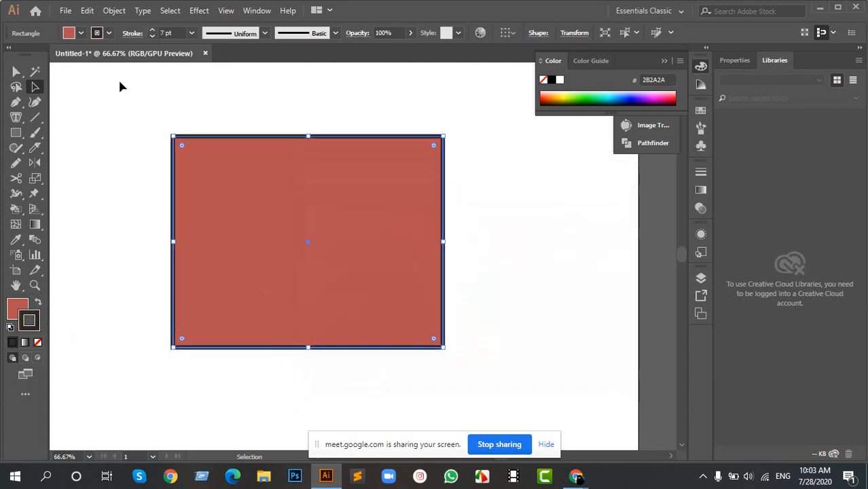
pyautogui.click(116, 96)
pyautogui.moveTo(121, 110); pyautogui.dragTo(319, 333)
pyautogui.moveTo(282, 255); pyautogui.dragTo(366, 284)
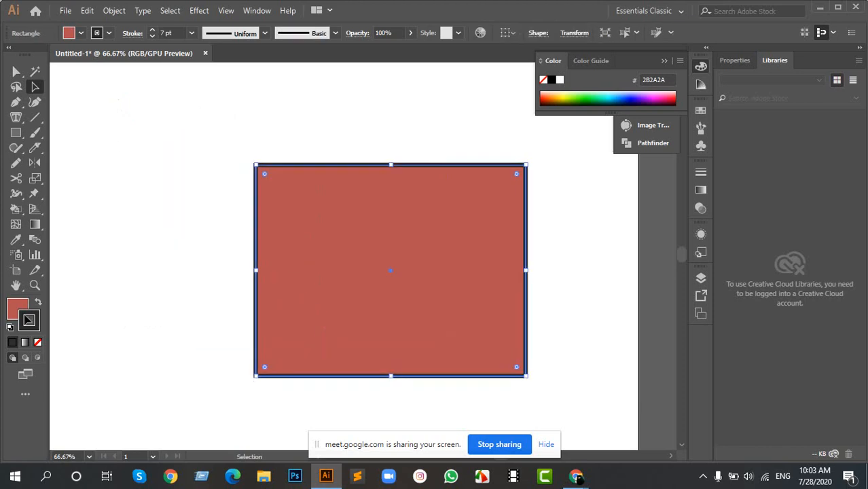
# Step: Switch the active colour back and forth between the rectangle's fill and stroke
pyautogui.click(18, 306)
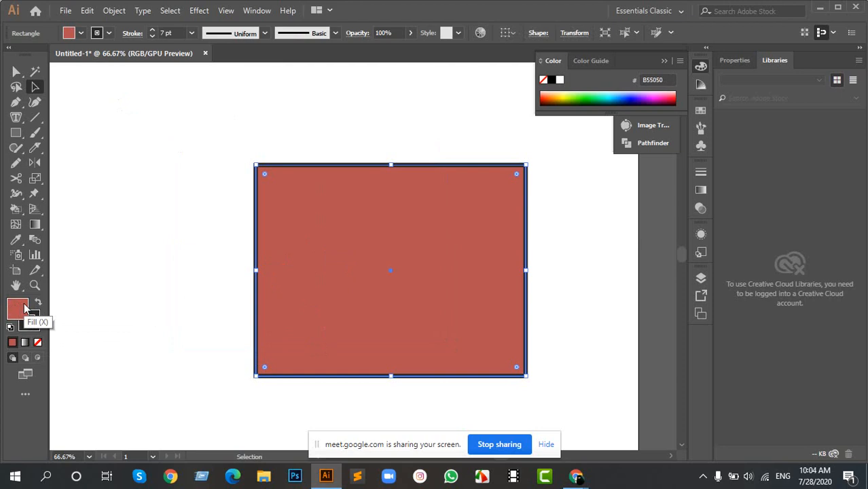
pyautogui.click(32, 313)
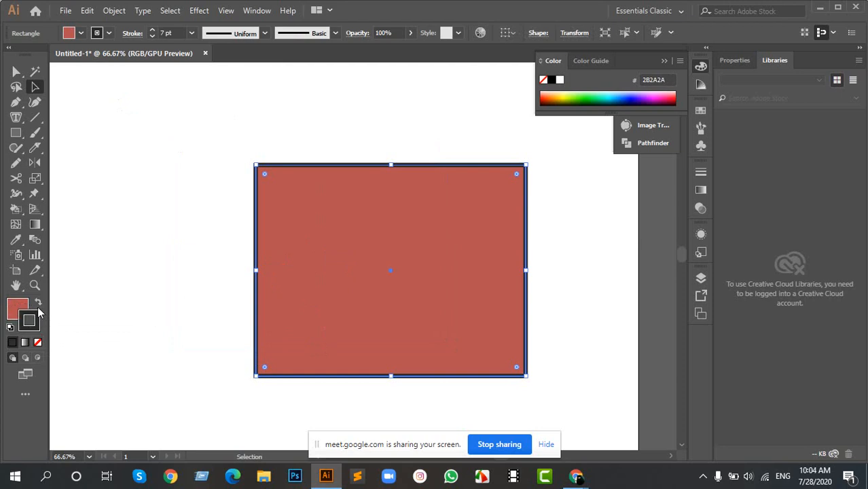
pyautogui.press('x')
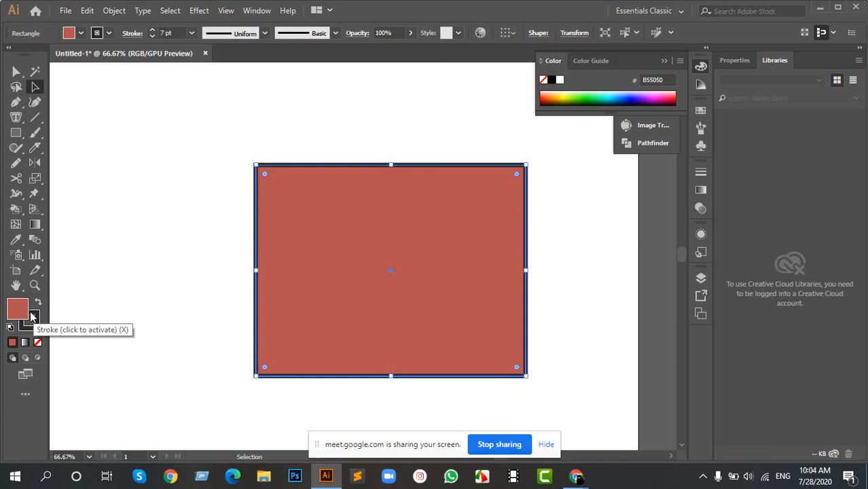
# Step: Swap the rectangle's fill and stroke colours twice, return to red fill with dark stroke, and deselect it
pyautogui.hotkey('shift', 'x')
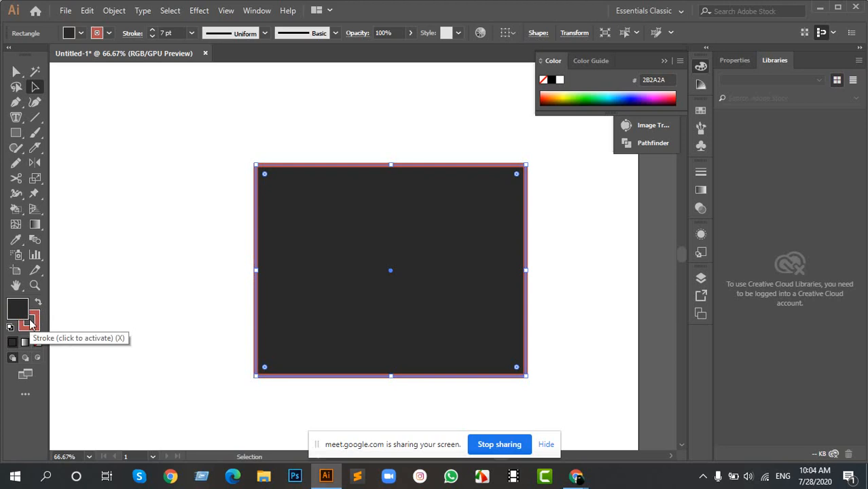
pyautogui.hotkey('shift', 'x')
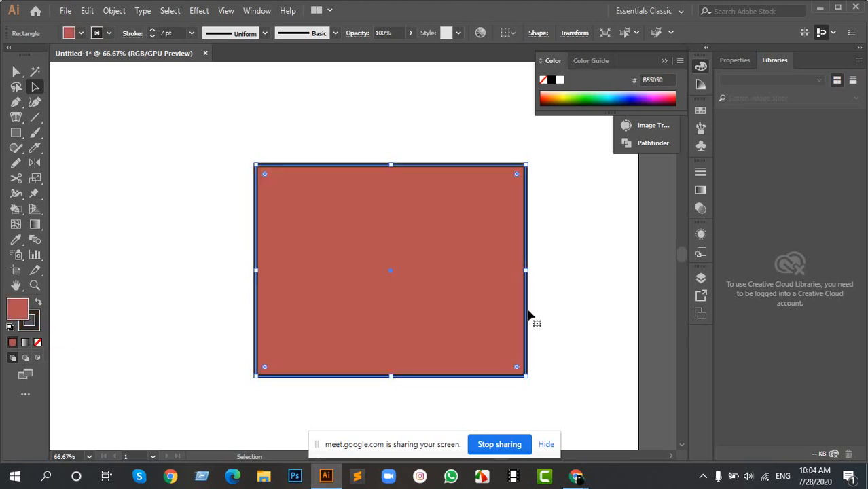
pyautogui.click(39, 304)
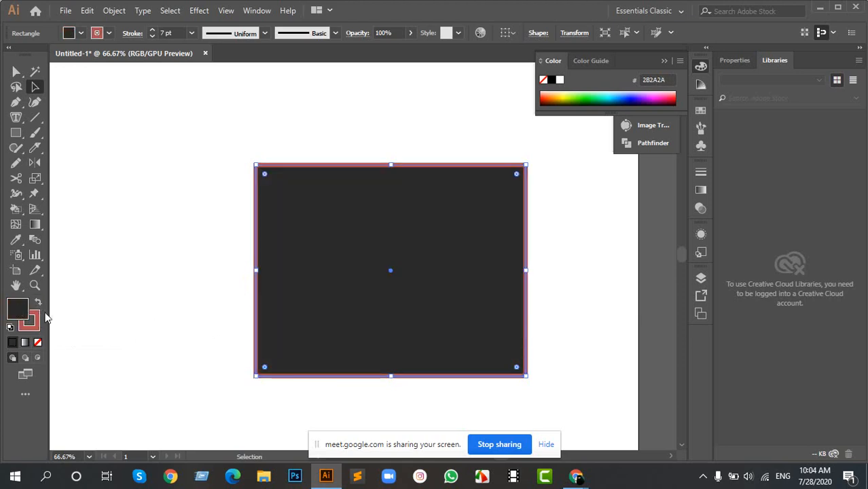
pyautogui.click(38, 305)
pyautogui.click(209, 185)
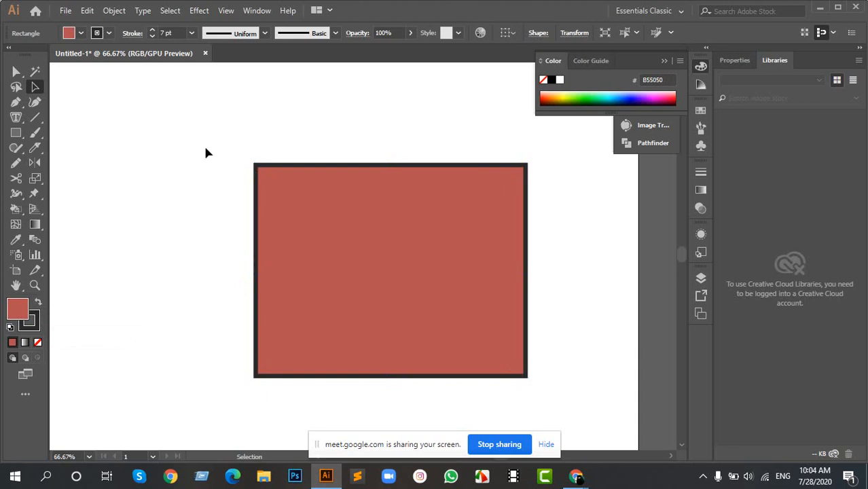
# Step: Scale the rectangle down proportionally to about two-thirds size and place it near the artboard's upper left
pyautogui.click(348, 258)
pyautogui.moveTo(322, 172); pyautogui.dragTo(202, 245)
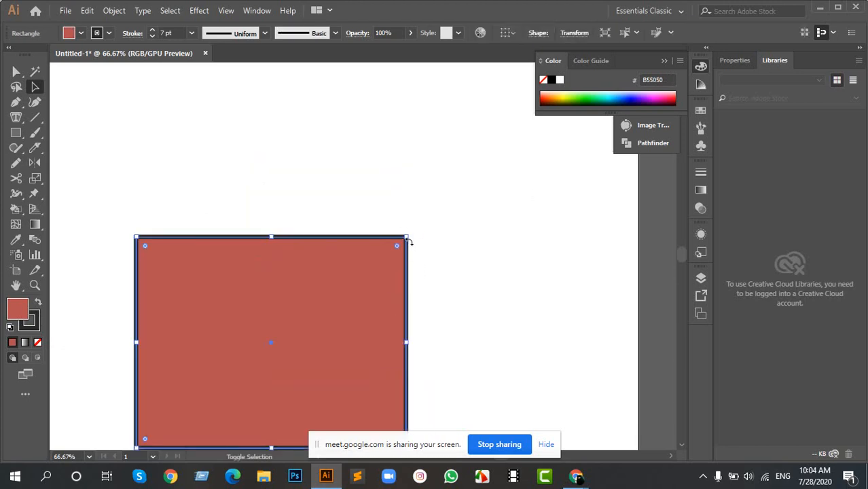
pyautogui.moveTo(405, 236); pyautogui.dragTo(363, 267)
pyautogui.moveTo(291, 323); pyautogui.dragTo(174, 203)
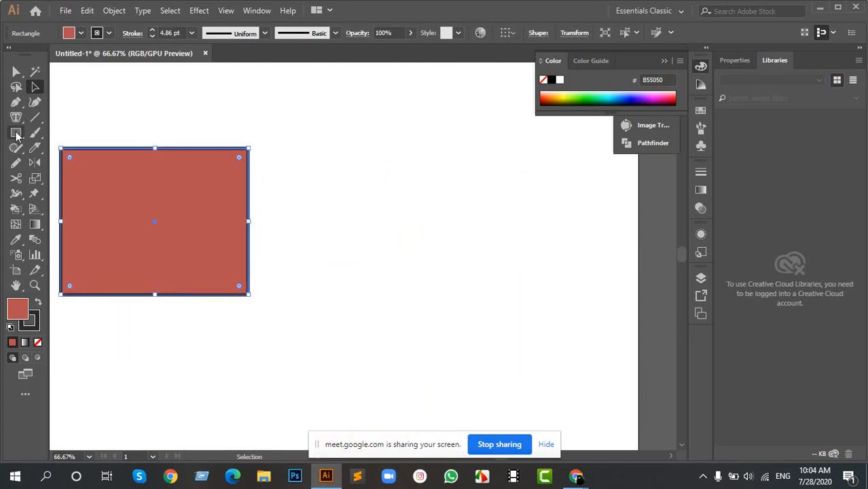
# Step: Draw a circle beside the rectangle with the Ellipse tool, and delete both shapes
pyautogui.moveTo(17, 133); pyautogui.dragTo(87, 163)
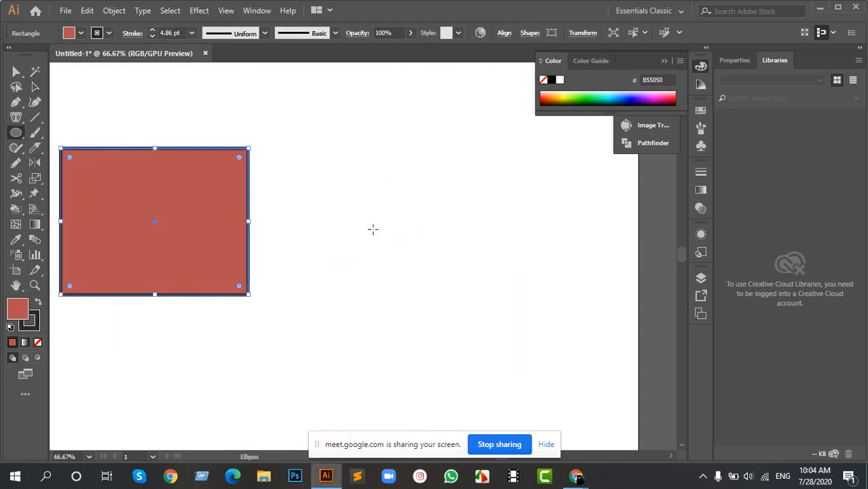
pyautogui.moveTo(373, 229); pyautogui.dragTo(424, 318)
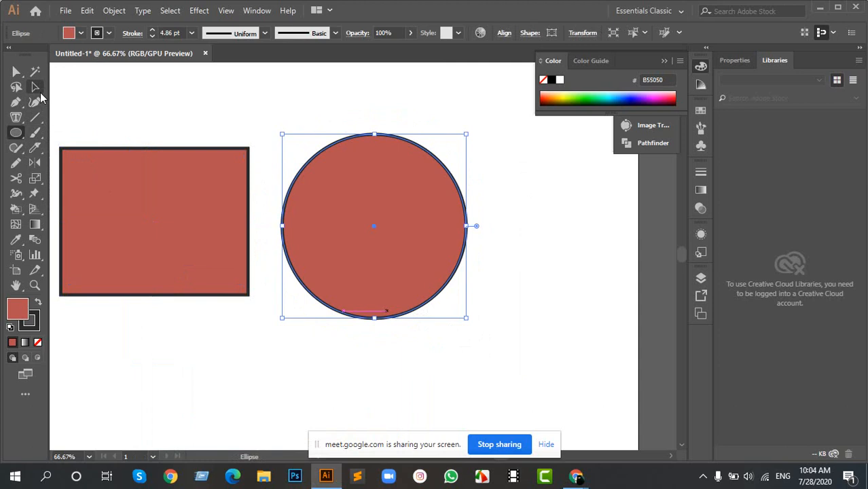
pyautogui.click(35, 87)
pyautogui.click(501, 201)
pyautogui.click(314, 200)
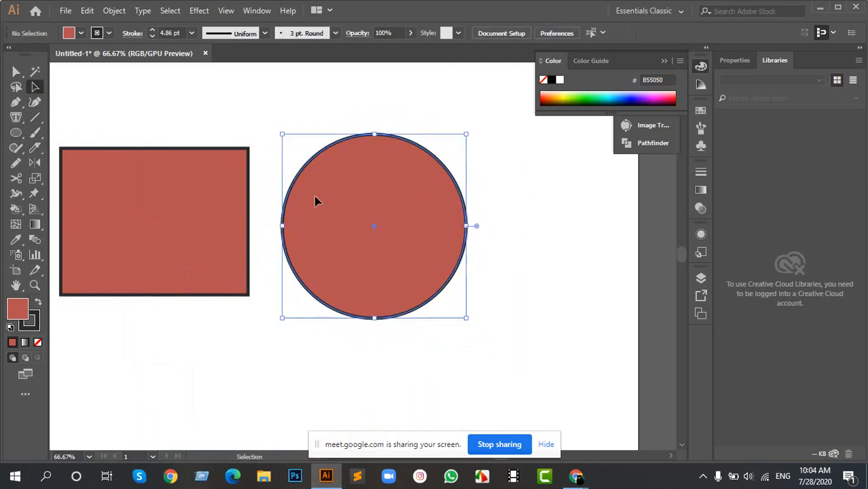
pyautogui.press('Delete')
pyautogui.click(214, 206)
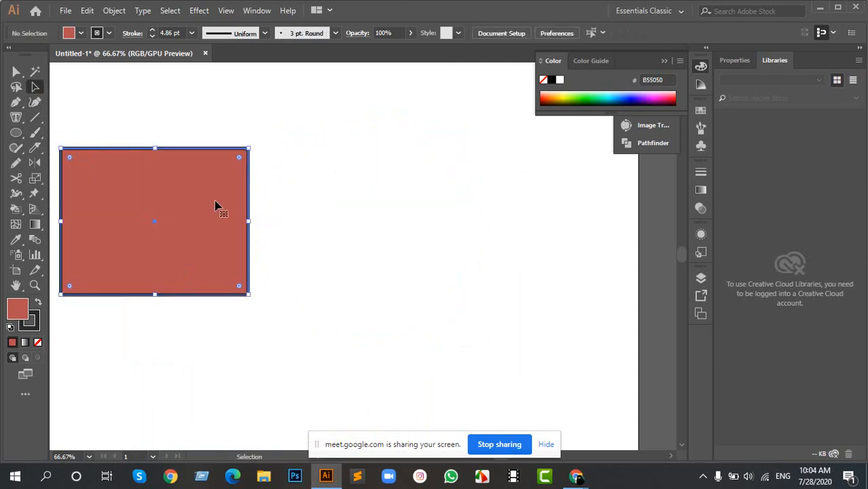
pyautogui.press('Delete')
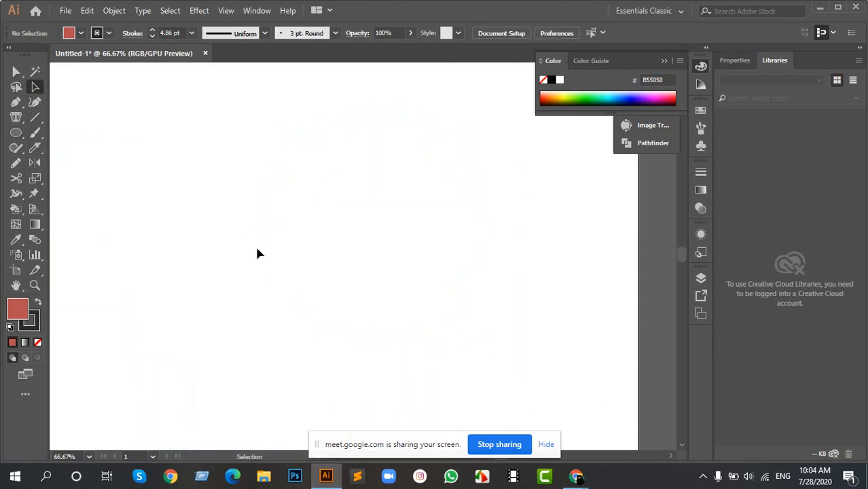
# Step: Undo back to the full-size rectangle with the 7 pt stroke and move it across the artboard's right edge
pyautogui.hotkey('ctrl', 'z')
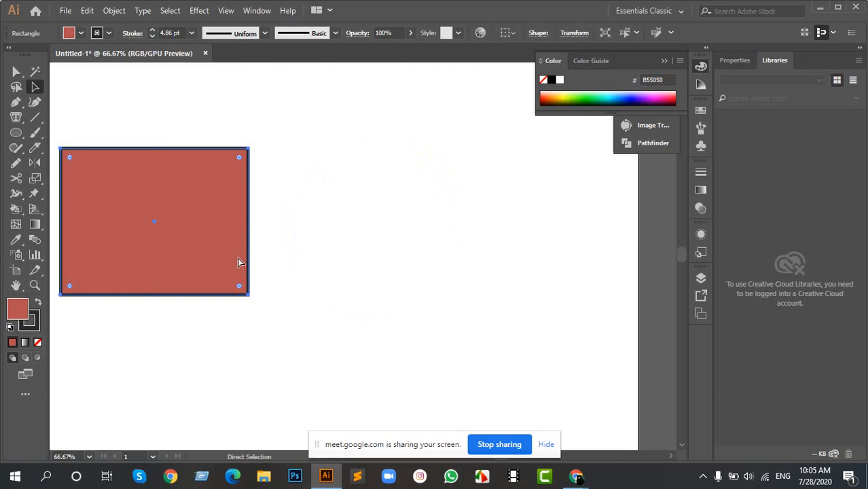
pyautogui.hotkey('ctrl', 'z')
pyautogui.hotkey('ctrl', 'z')
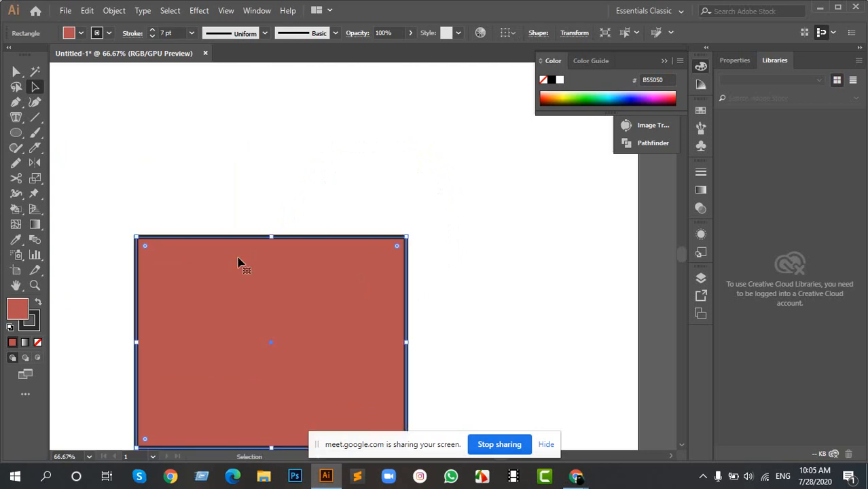
pyautogui.hotkey('ctrl', 'z')
pyautogui.hotkey('ctrl', 'z')
pyautogui.moveTo(168, 338); pyautogui.dragTo(516, 239)
pyautogui.moveTo(523, 186); pyautogui.dragTo(465, 218)
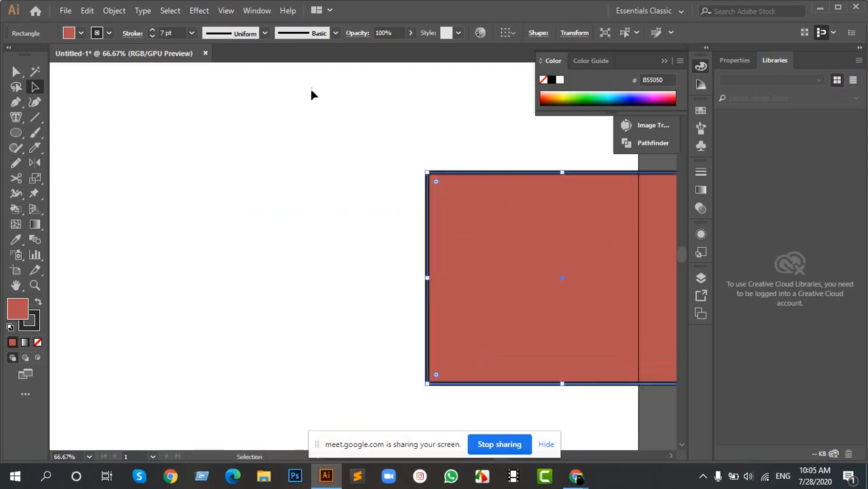
# Step: Draw a wavy open path with three anchor points beside the rectangle using the Pen tool, with no fill
pyautogui.moveTo(14, 102); pyautogui.dragTo(112, 106)
pyautogui.click(126, 206)
pyautogui.moveTo(242, 179); pyautogui.dragTo(304, 222)
pyautogui.moveTo(393, 153); pyautogui.dragTo(39, 346)
pyautogui.click(38, 343)
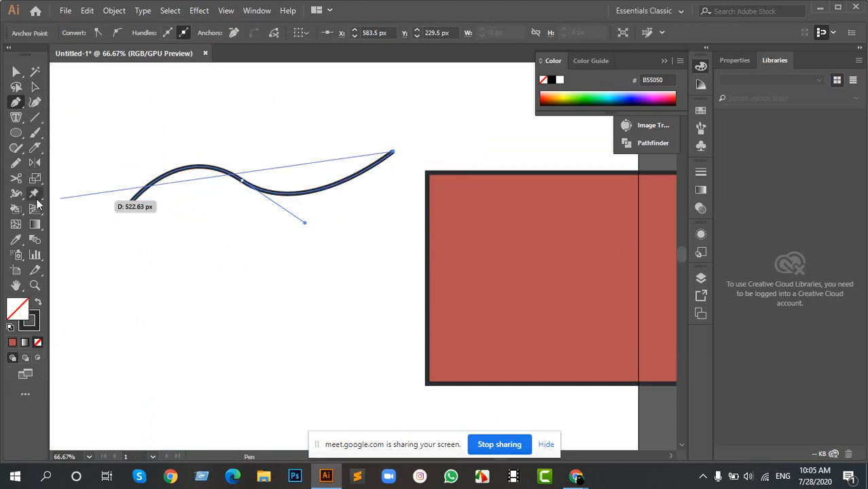
pyautogui.press('v')
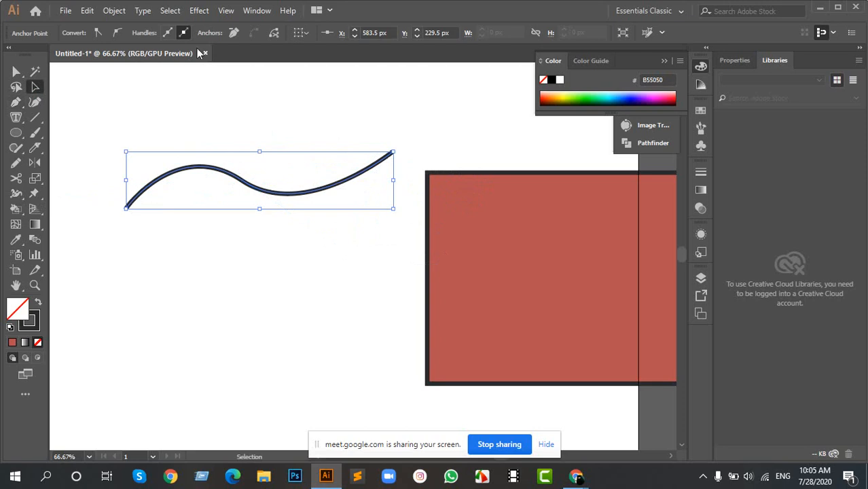
# Step: Reduce the wavy path's stroke weight to 3 pt
pyautogui.moveTo(201, 142); pyautogui.dragTo(270, 255)
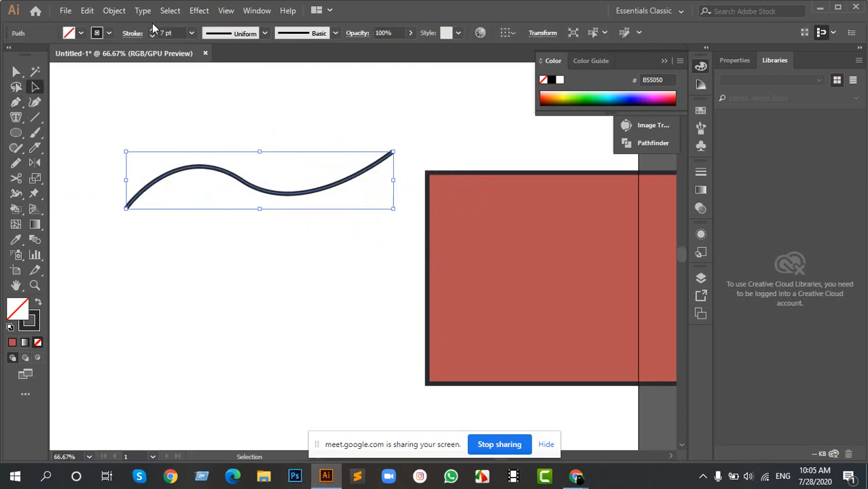
pyautogui.click(152, 37)
pyautogui.click(152, 37)
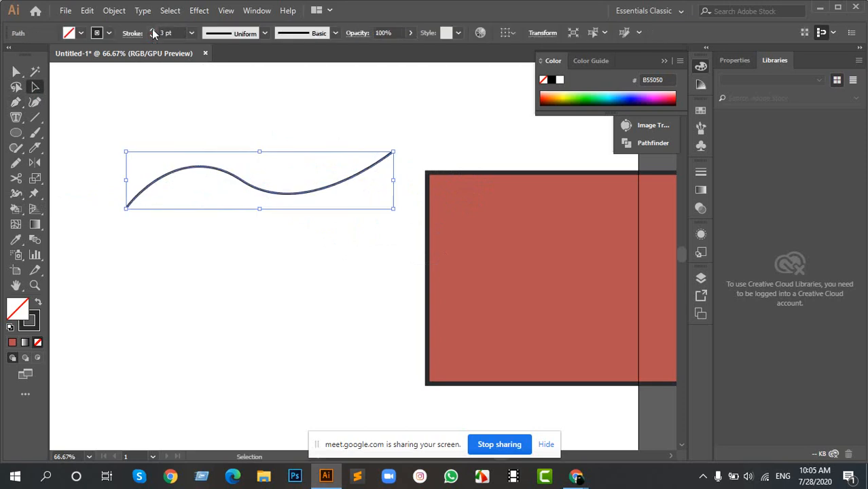
pyautogui.click(152, 38)
# Step: Delete the wavy path, leaving only the red rectangle in the document
pyautogui.click(235, 161)
pyautogui.hscroll(-5, 234, 161)
pyautogui.click(348, 159)
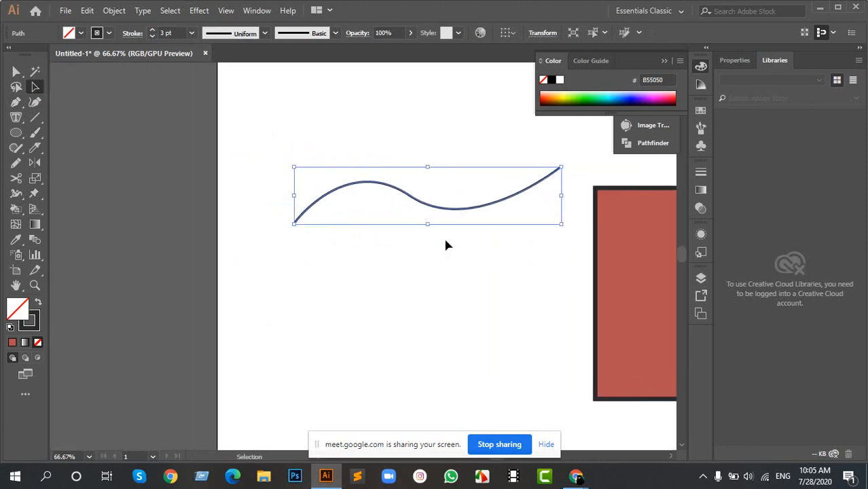
pyautogui.press('Delete')
pyautogui.scroll(1, 372, 188)
pyautogui.scroll(-3, 371, 189)
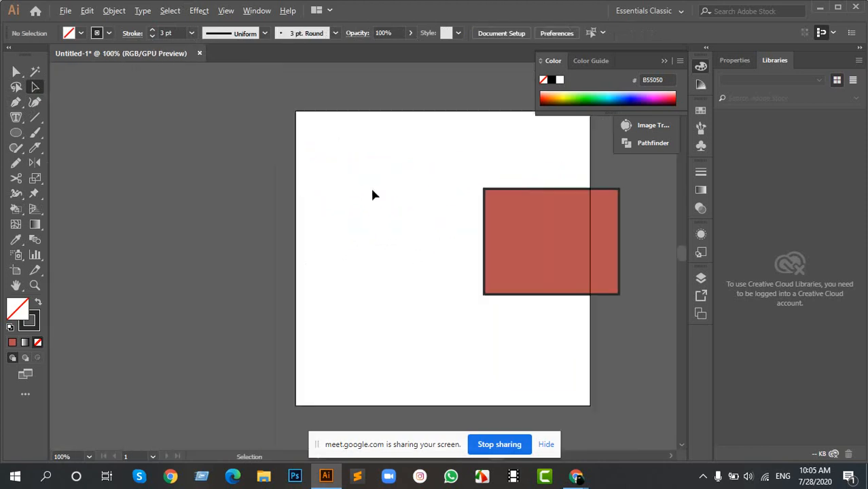
pyautogui.moveTo(525, 200); pyautogui.dragTo(438, 188)
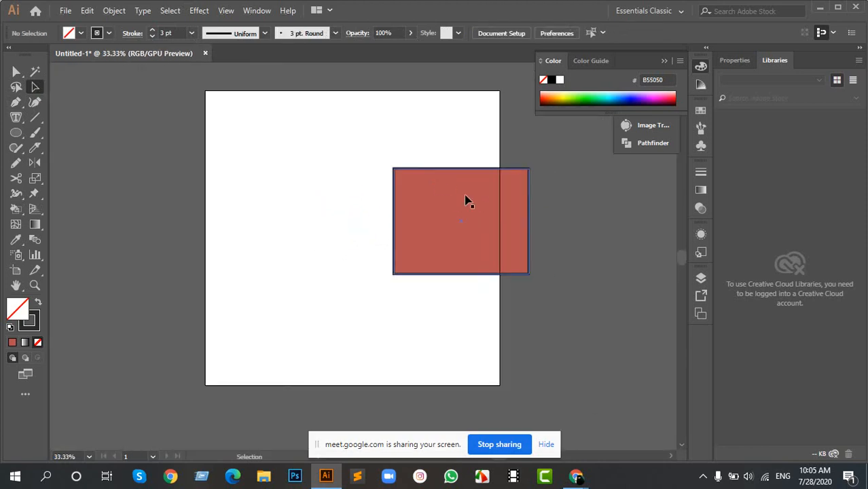
# Step: Minimize Illustrator and open the "online class" folder from the desktop
pyautogui.click(820, 7)
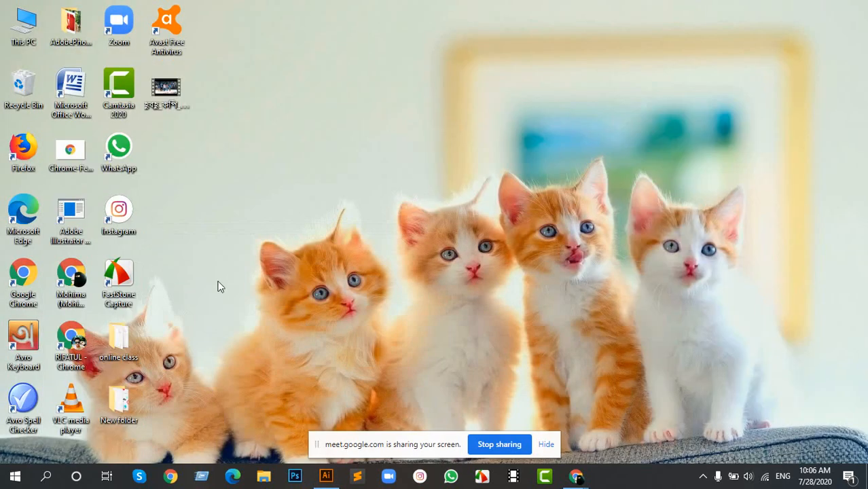
pyautogui.doubleClick(118, 339)
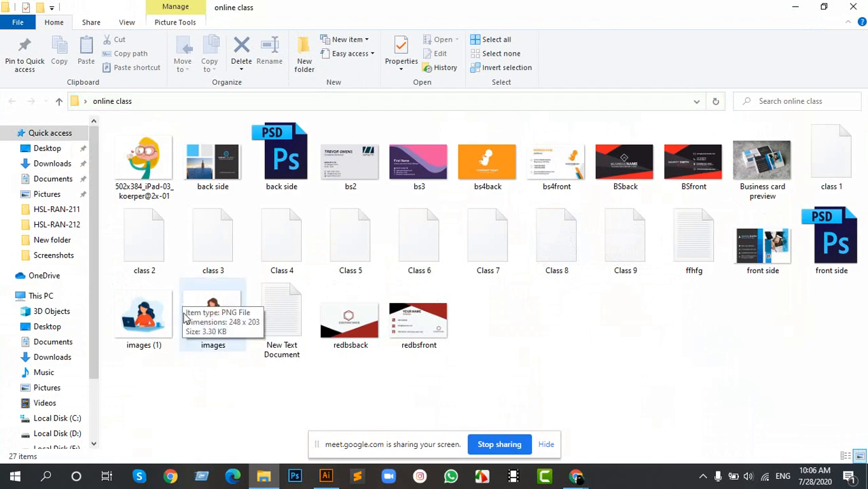
# Step: Place images.png from the "online class" folder into the Illustrator document and deselect it
pyautogui.moveTo(224, 322); pyautogui.dragTo(443, 352)
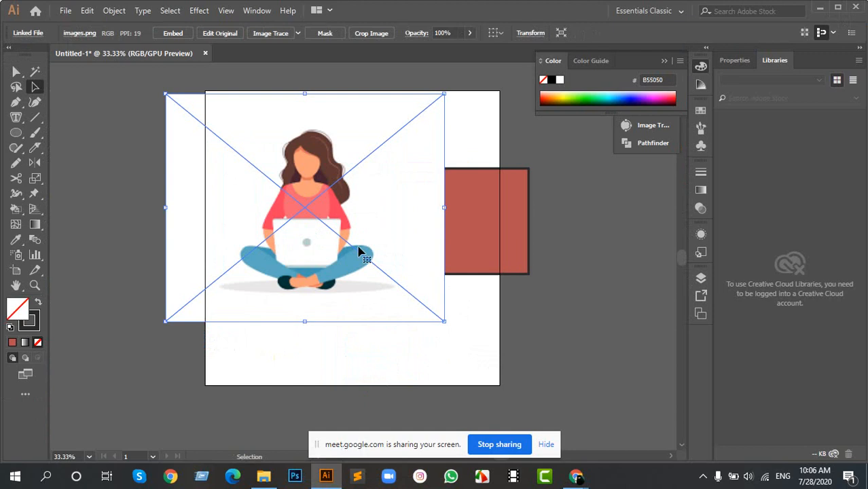
pyautogui.scroll(2, 309, 170)
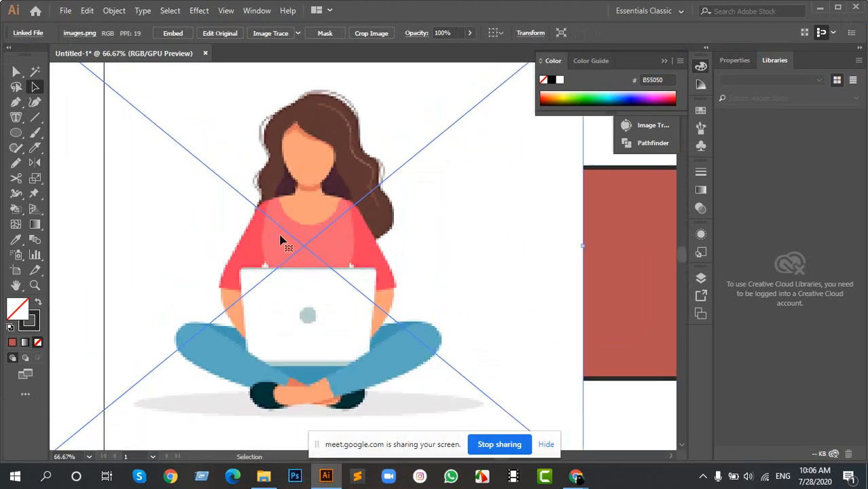
pyautogui.hotkey('ctrl', 'shift', 'a')
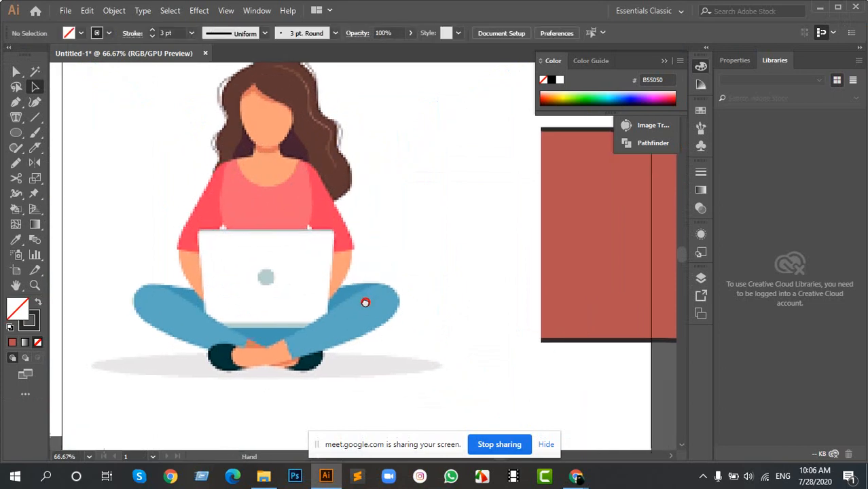
pyautogui.scroll(-2, 364, 302)
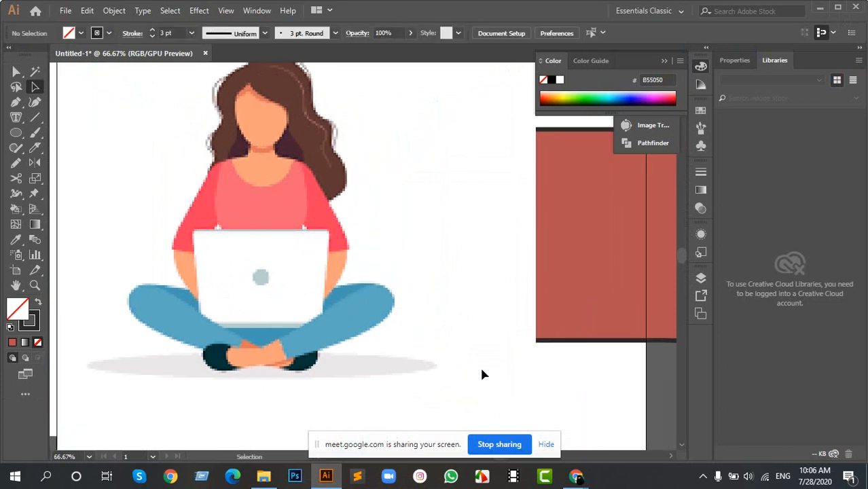
# Step: Place the unnamed.jpg pen exercise sheet into the document, overlapping the red rectangle
pyautogui.hotkey('ctrl', 'z')
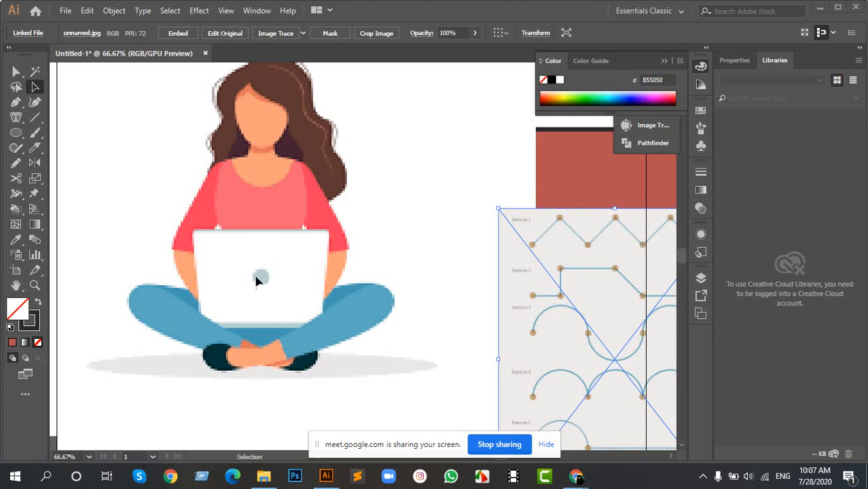
pyautogui.scroll(-2, 263, 218)
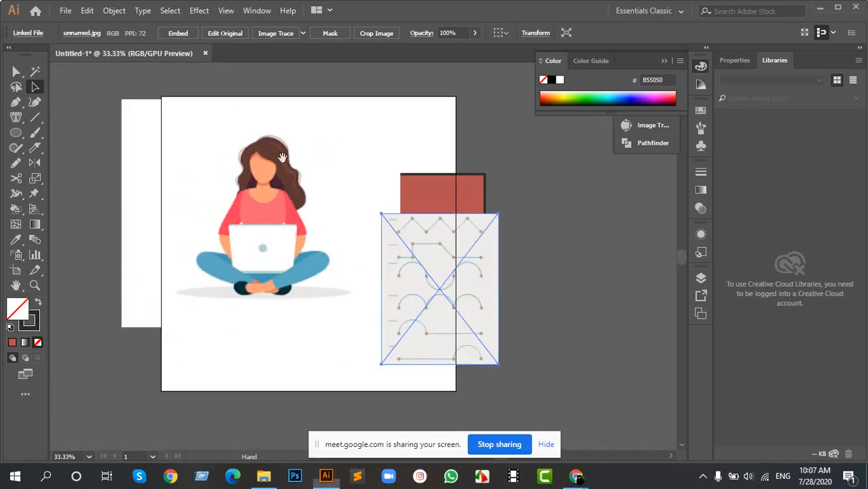
pyautogui.scroll(2, 198, 178)
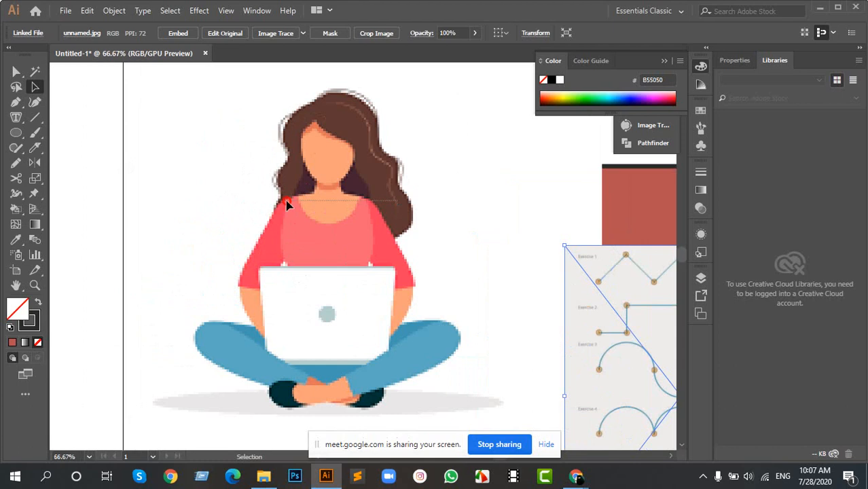
pyautogui.moveTo(287, 201); pyautogui.dragTo(193, 194)
pyautogui.scroll(-3, 381, 217)
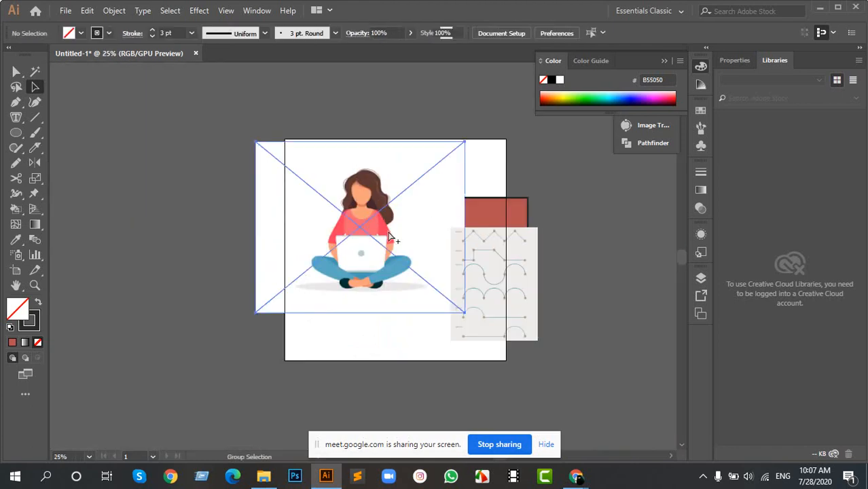
# Step: Move the picture of the woman with the laptop off the artboard, past its left edge
pyautogui.click(389, 236)
pyautogui.moveTo(406, 216); pyautogui.dragTo(172, 216)
pyautogui.scroll(1, 350, 217)
pyautogui.scroll(1, 341, 224)
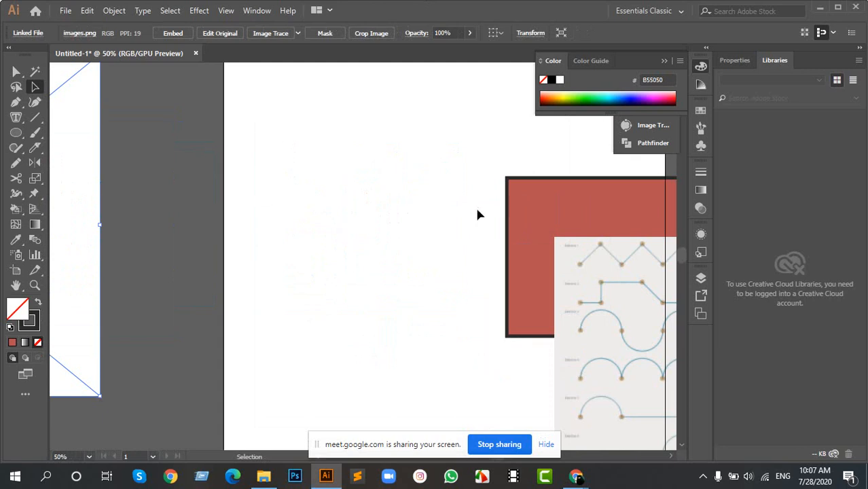
# Step: Move the red rectangle and the exercise sheet off the artboard, past its right edge
pyautogui.moveTo(477, 215); pyautogui.dragTo(331, 229)
pyautogui.moveTo(442, 260); pyautogui.dragTo(625, 260)
pyautogui.moveTo(527, 277); pyautogui.dragTo(561, 288)
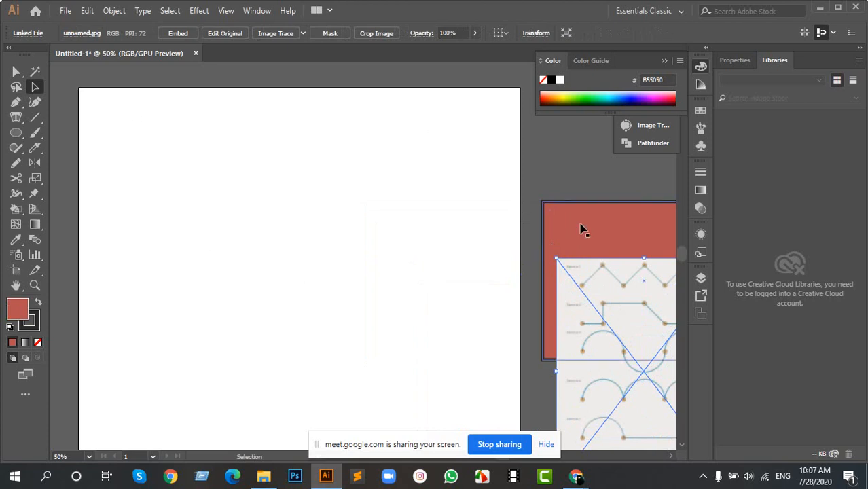
pyautogui.scroll(-1, 204, 204)
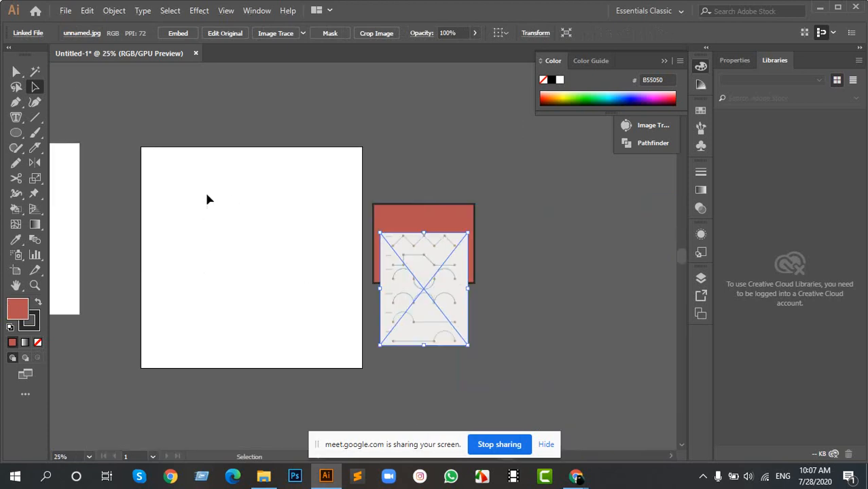
# Step: Move the picture of the woman up to the empty canvas beyond the artboard's upper-left corner
pyautogui.scroll(-3, 198, 189)
pyautogui.scroll(2, 130, 175)
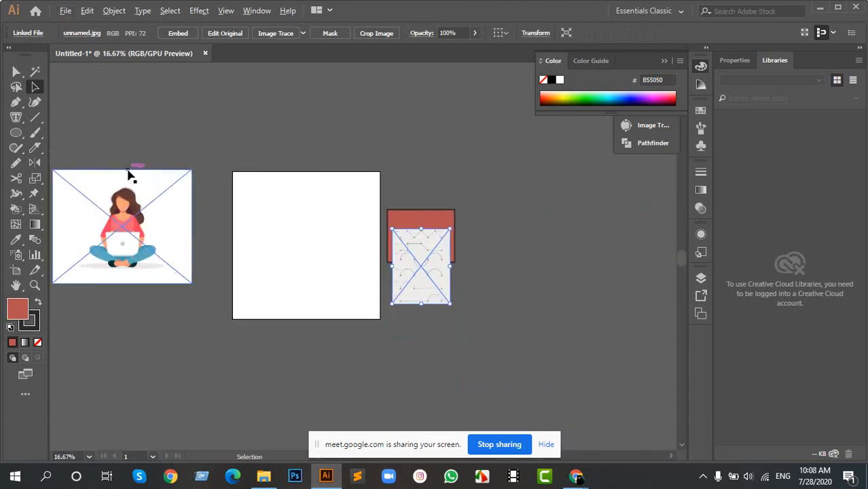
pyautogui.scroll(1, 229, 231)
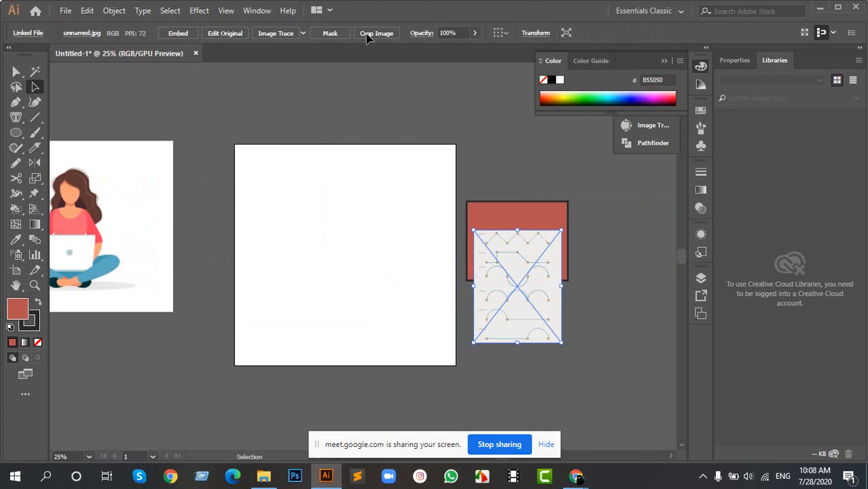
pyautogui.scroll(2, 309, 207)
pyautogui.hscroll(-1, 309, 207)
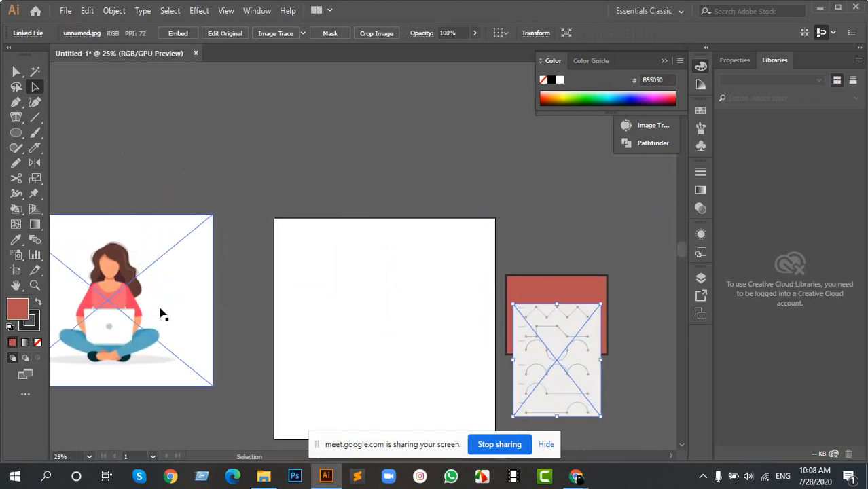
pyautogui.moveTo(126, 306); pyautogui.dragTo(176, 136)
pyautogui.scroll(-2, 180, 173)
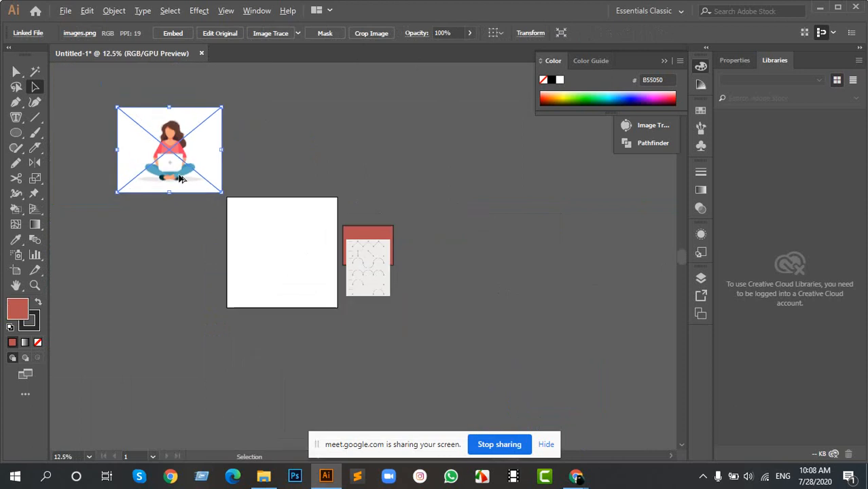
# Step: Separate the exercise sheet from the red rectangle by moving the sheet upward and the rectangle farther right of the artboard
pyautogui.scroll(-1, 167, 142)
pyautogui.scroll(1, 207, 137)
pyautogui.hscroll(-1, 207, 137)
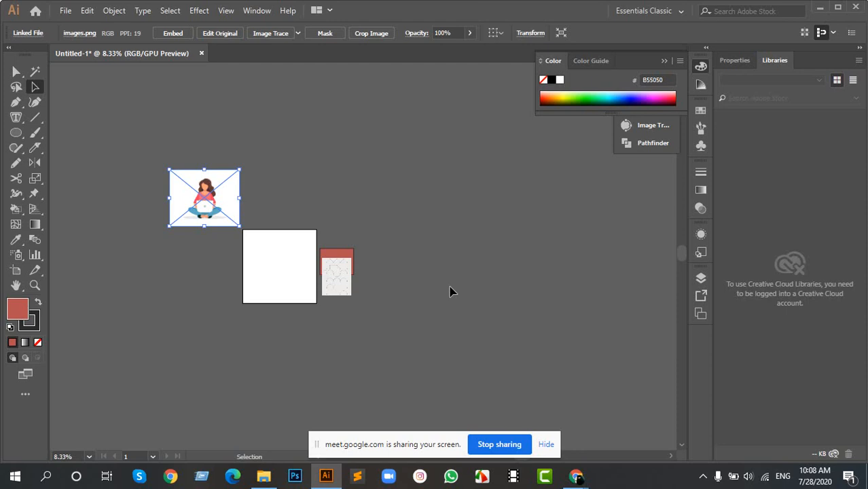
pyautogui.scroll(2, 268, 278)
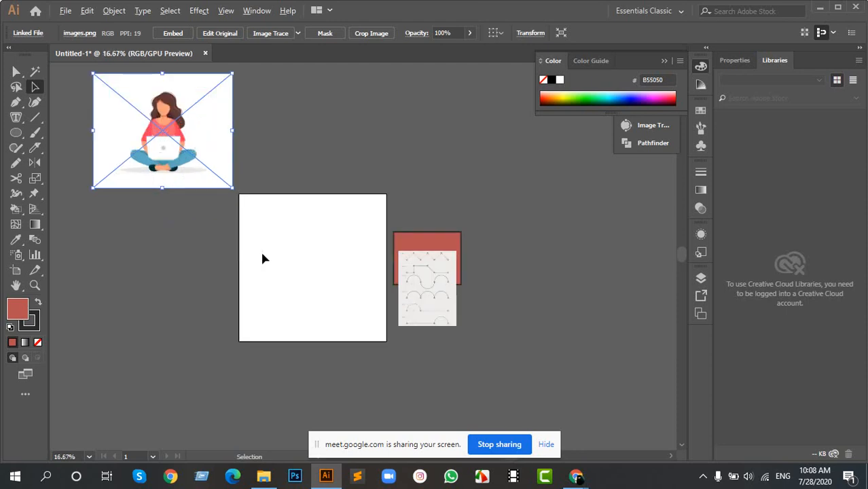
pyautogui.moveTo(417, 301); pyautogui.dragTo(411, 122)
pyautogui.moveTo(450, 266); pyautogui.dragTo(566, 237)
pyautogui.scroll(2, 244, 143)
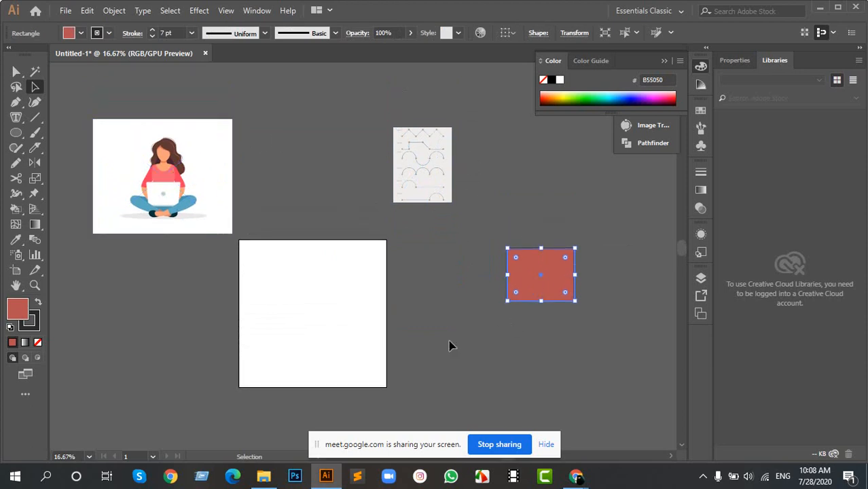
# Step: Move the picture of the woman to the right so it sits above the artboard
pyautogui.moveTo(331, 305); pyautogui.dragTo(529, 283)
pyautogui.moveTo(328, 187); pyautogui.dragTo(430, 162)
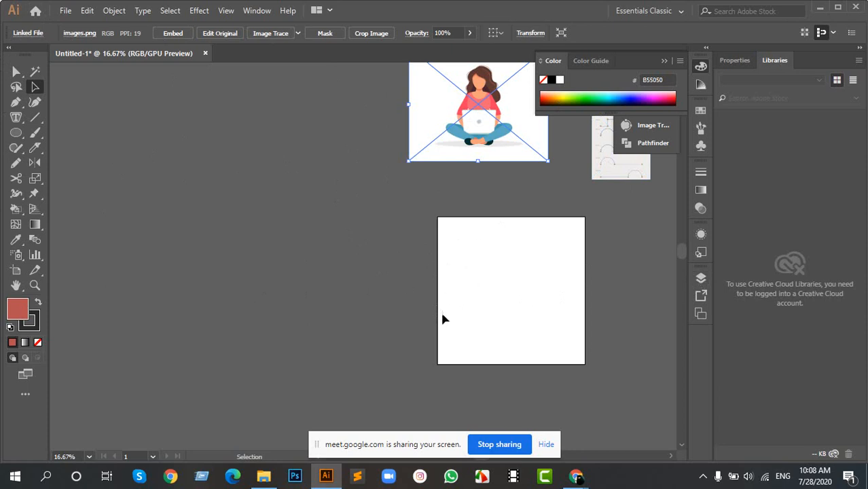
# Step: Examine the full canvas around the artboard, including its outer boundary
pyautogui.scroll(2, 535, 283)
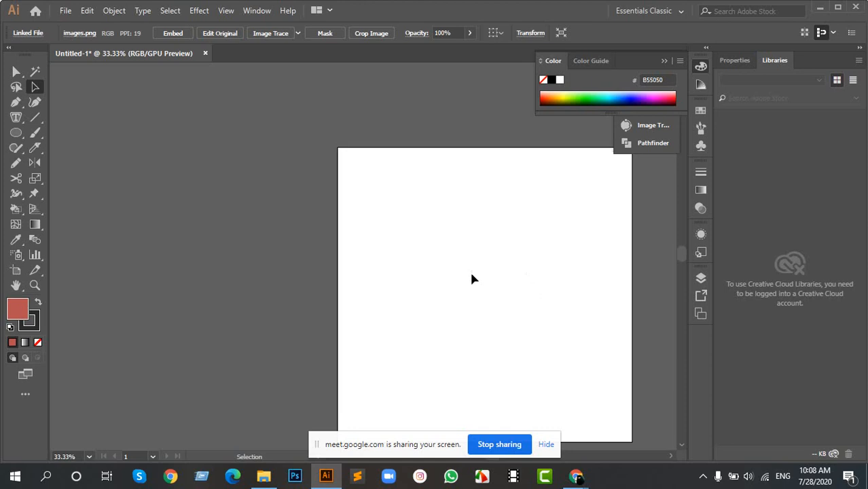
pyautogui.moveTo(469, 269); pyautogui.dragTo(505, 255)
pyautogui.scroll(-7, 363, 248)
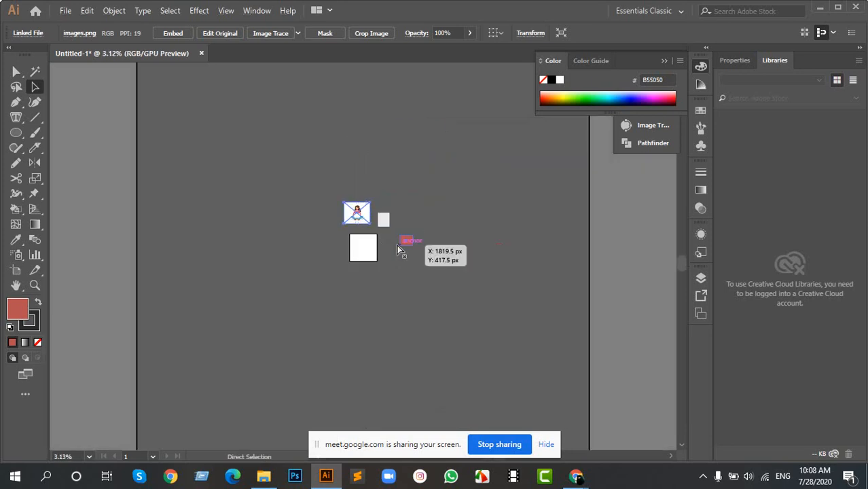
pyautogui.scroll(2, 396, 244)
pyautogui.press('a')
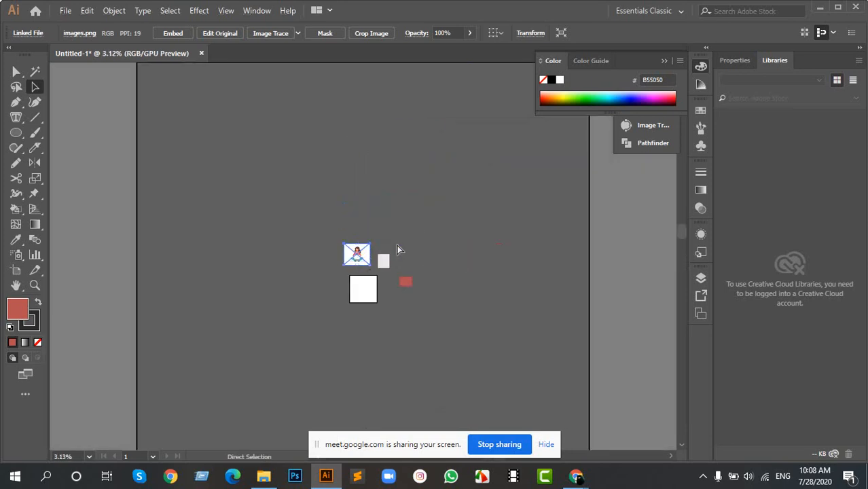
pyautogui.press('v')
pyautogui.press('a')
pyautogui.press('v')
pyautogui.scroll(-5, 353, 303)
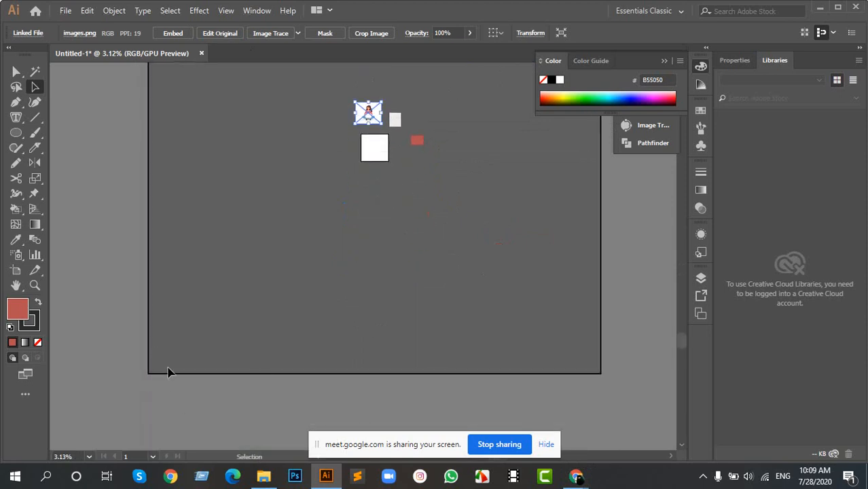
pyautogui.moveTo(448, 114); pyautogui.dragTo(438, 351)
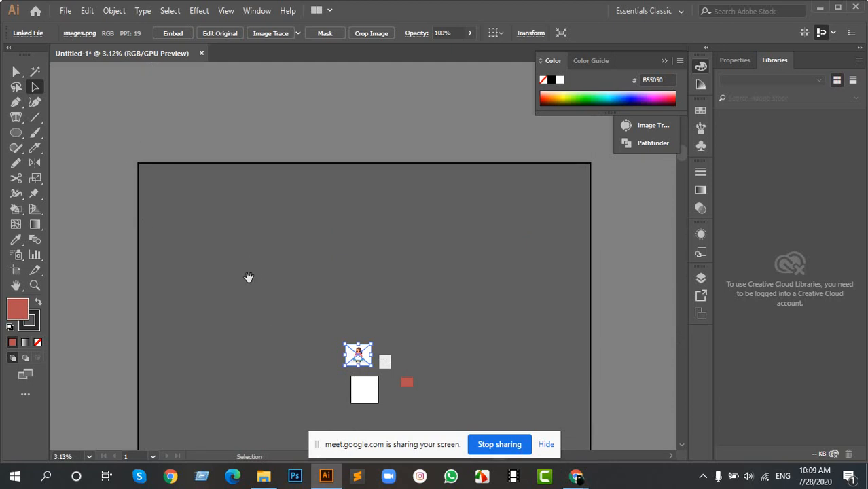
pyautogui.moveTo(248, 277); pyautogui.dragTo(293, 197)
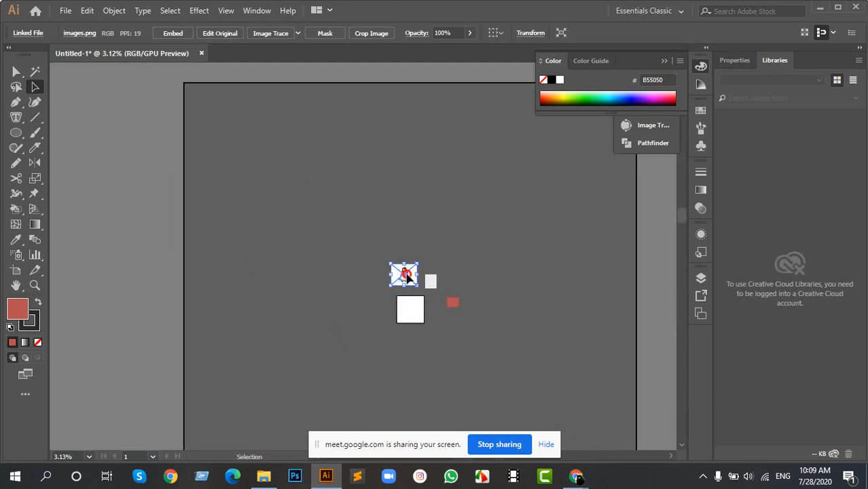
# Step: Try to move the picture of the woman beyond the left boundary of the canvas
pyautogui.moveTo(392, 271)
pyautogui.mouseDown()
pyautogui.moveTo(136, 213)
pyautogui.moveTo(184, 225)
pyautogui.mouseUp()
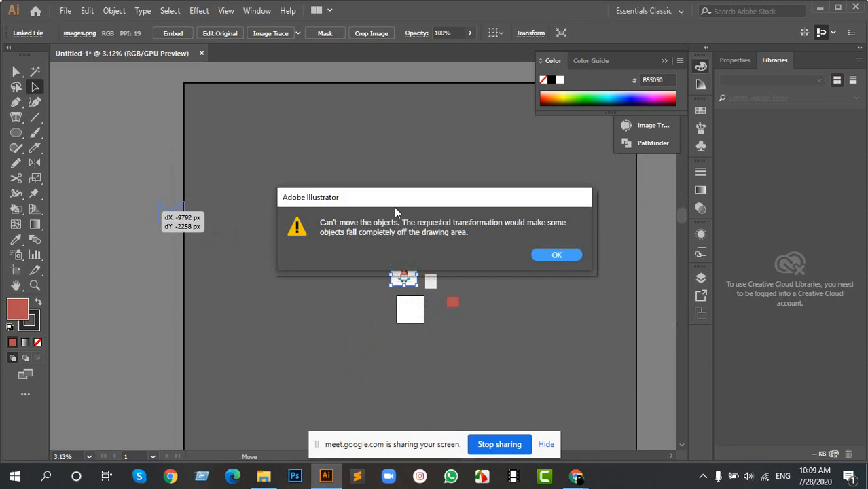
pyautogui.click(556, 254)
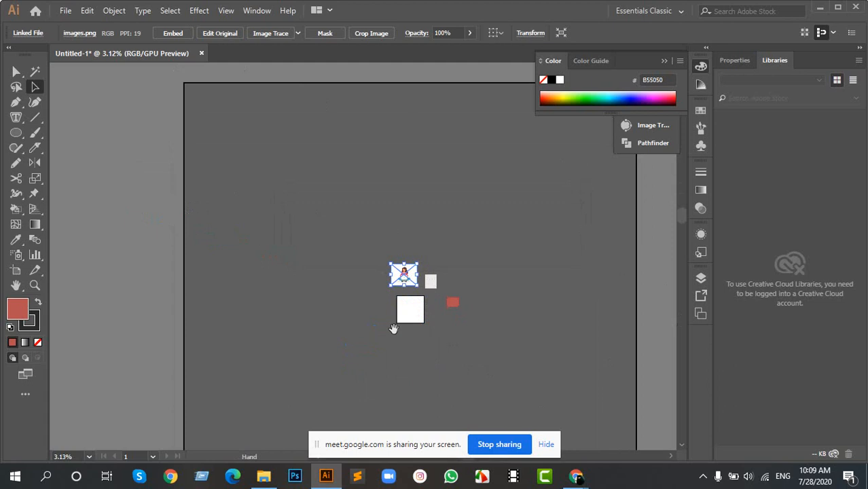
pyautogui.moveTo(393, 330); pyautogui.dragTo(380, 204)
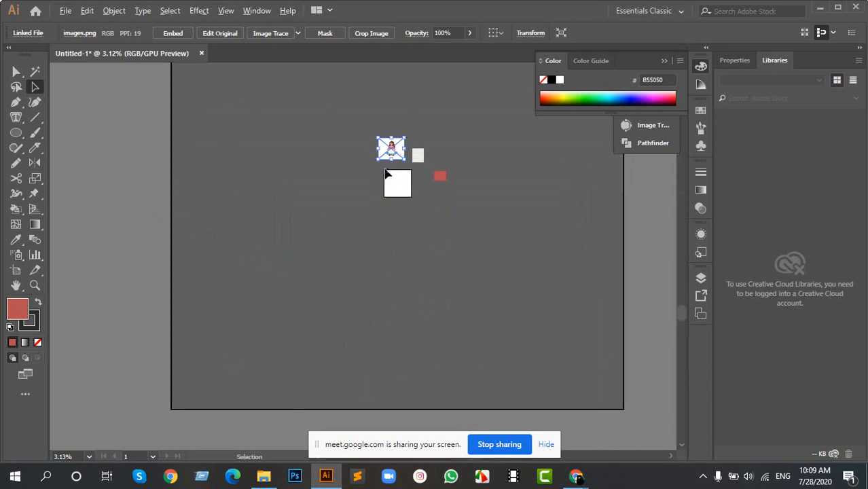
# Step: Enlarge Artboard 1 proportionally about its centre to about 1239 by 1239 px, exit artboard editing and clear the selection
pyautogui.scroll(5, 384, 174)
pyautogui.scroll(-5, 163, 123)
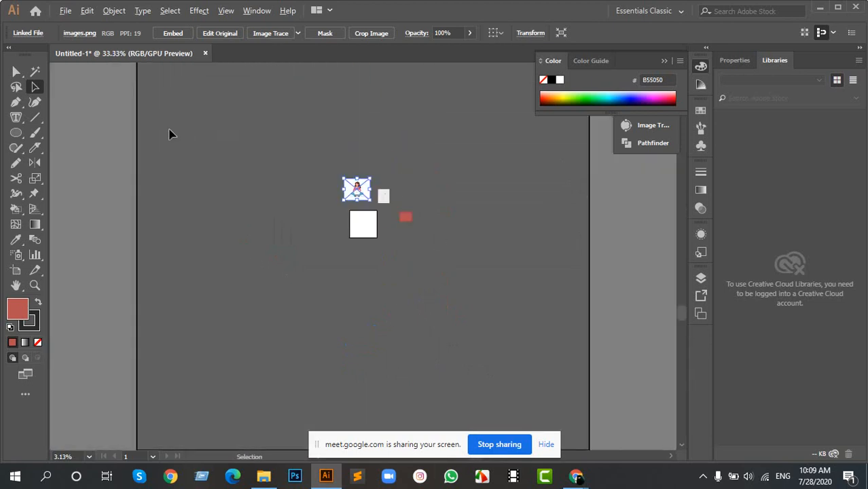
pyautogui.scroll(3, 371, 235)
pyautogui.scroll(3, 350, 188)
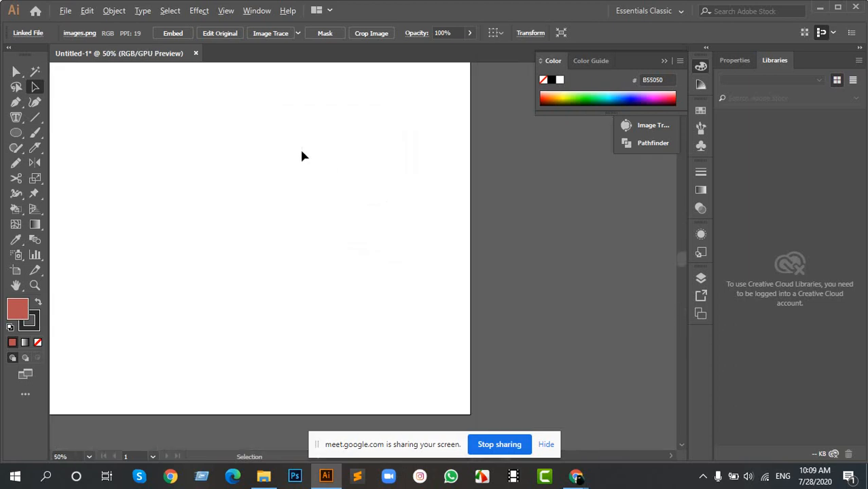
pyautogui.scroll(-1, 249, 197)
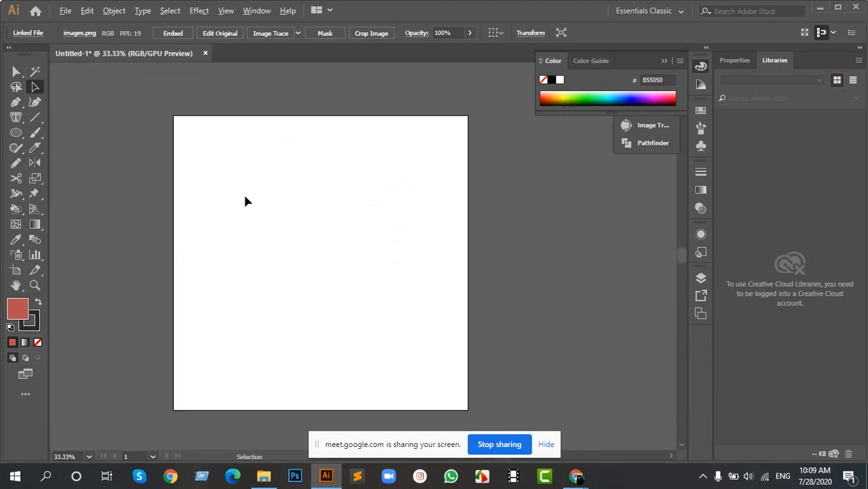
pyautogui.click(15, 271)
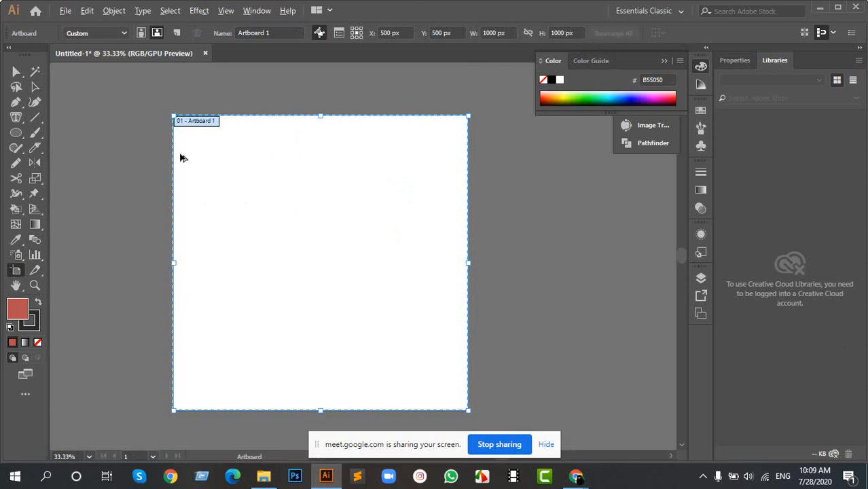
pyautogui.scroll(-1, 180, 157)
pyautogui.moveTo(174, 125); pyautogui.dragTo(147, 97)
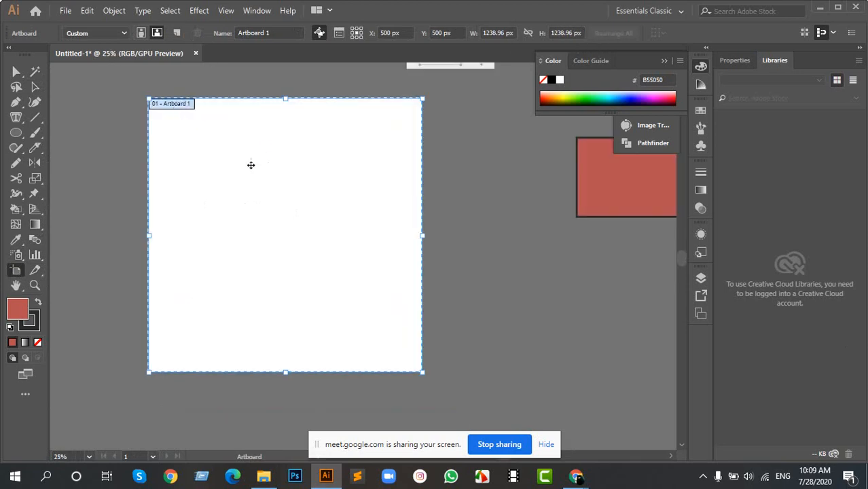
pyautogui.scroll(-4, 258, 175)
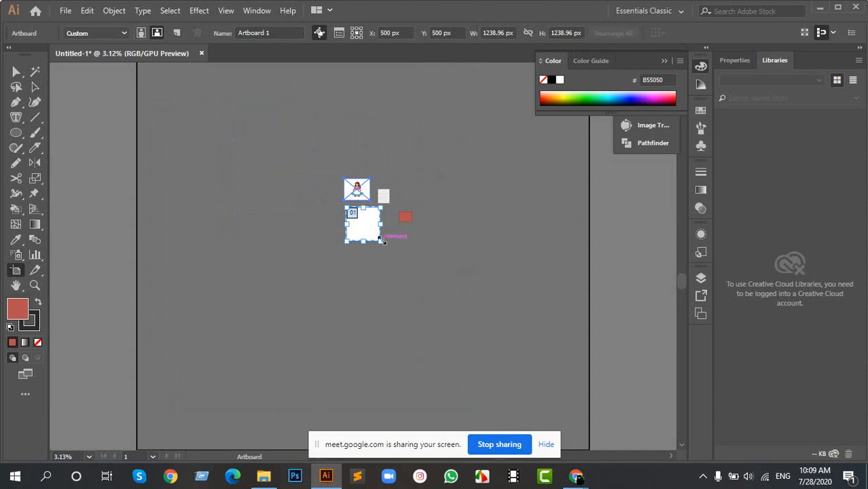
pyautogui.press('Escape')
pyautogui.click(366, 160)
pyautogui.scroll(1, 218, 136)
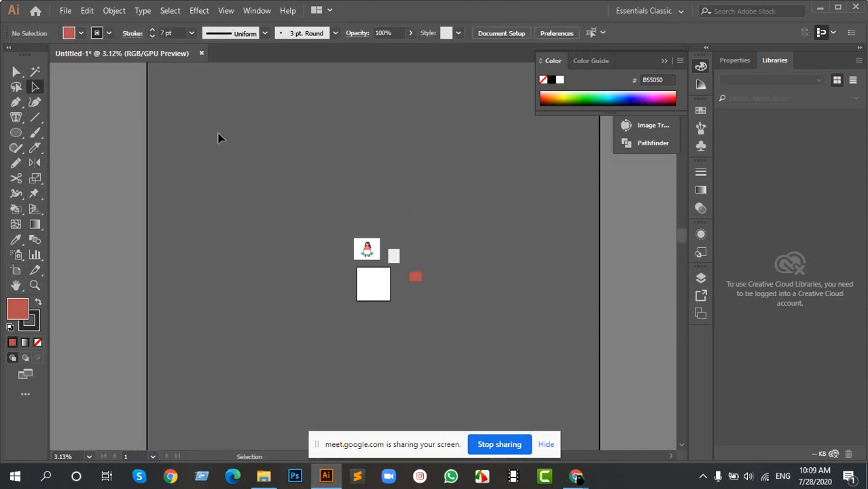
# Step: Draw three extra artboards around Artboard 1: upper left, upper right at about 4101 by 3364 px, and lower left at about 2926 by 3664 px
pyautogui.click(16, 270)
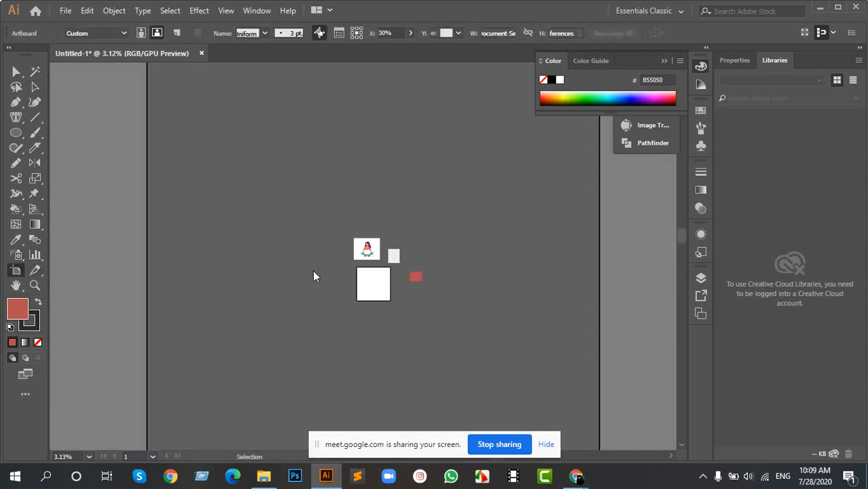
pyautogui.moveTo(212, 144); pyautogui.dragTo(299, 253)
pyautogui.moveTo(363, 123); pyautogui.dragTo(475, 213)
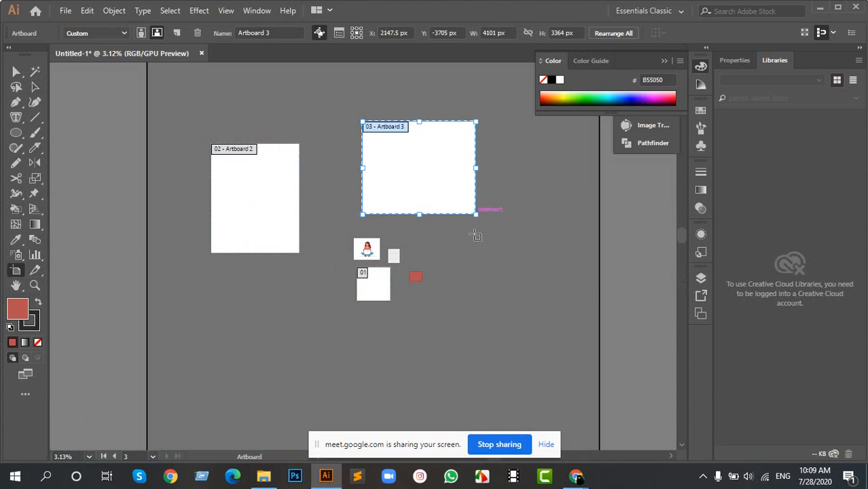
pyautogui.scroll(-1, 358, 290)
pyautogui.moveTo(230, 266); pyautogui.dragTo(312, 369)
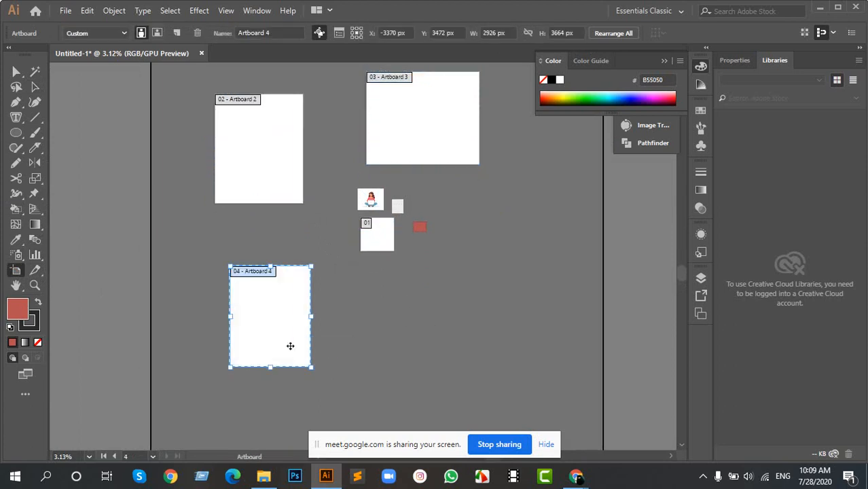
# Step: Draw two more artboards: about 3986 by 3548 px below Artboard 1 and about 1866 by 2542 px to its right
pyautogui.scroll(2, 244, 333)
pyautogui.scroll(2, 93, 260)
pyautogui.scroll(1, 95, 259)
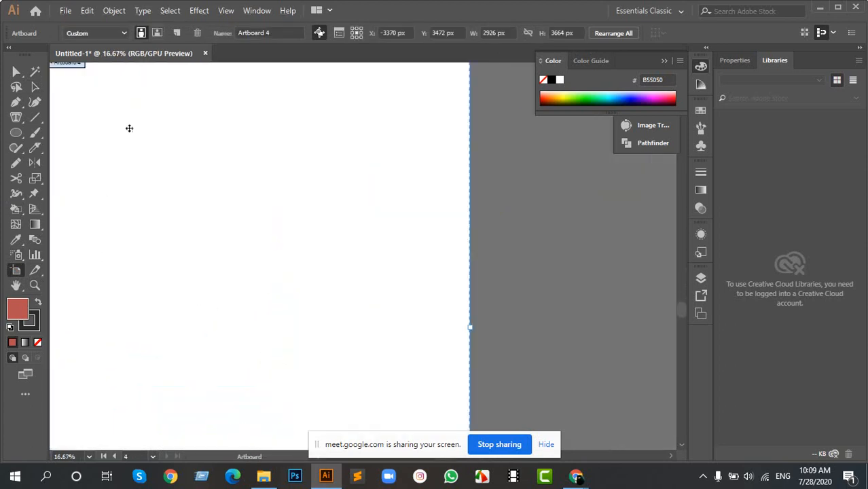
pyautogui.moveTo(128, 128); pyautogui.dragTo(260, 291)
pyautogui.scroll(-3, 299, 204)
pyautogui.scroll(-5, 298, 204)
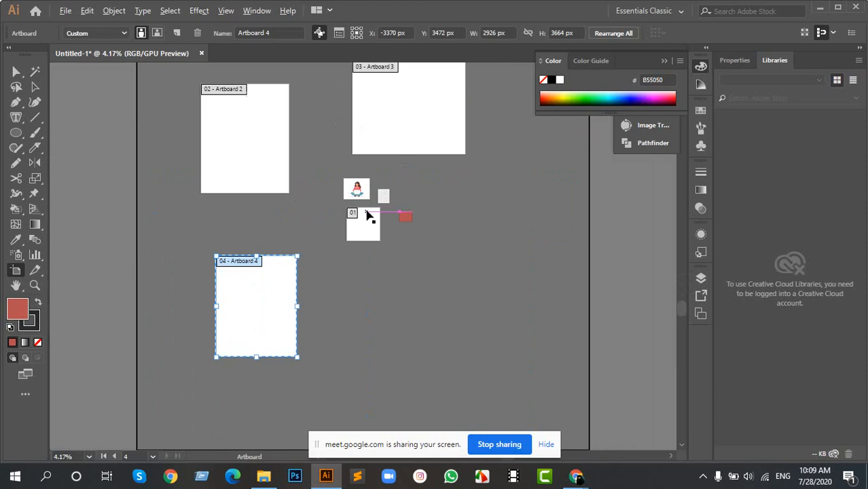
pyautogui.moveTo(351, 269); pyautogui.dragTo(463, 367)
pyautogui.moveTo(468, 169); pyautogui.dragTo(522, 242)
pyautogui.scroll(3, 504, 196)
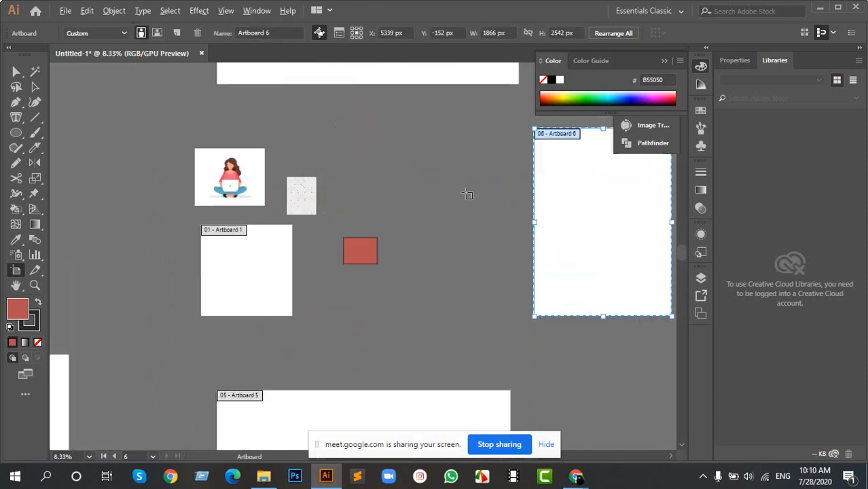
pyautogui.scroll(-3, 290, 247)
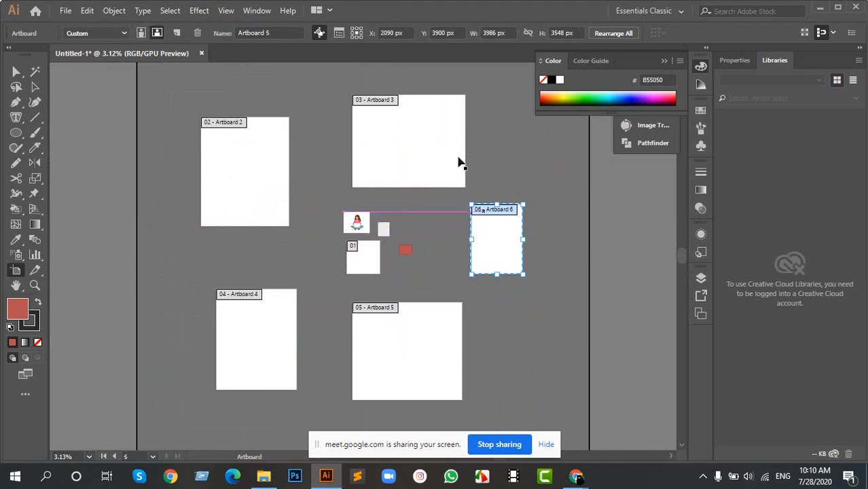
# Step: Delete the five extra artboards, leaving only Artboard 1
pyautogui.press('Delete')
pyautogui.click(430, 138)
pyautogui.press('Delete')
pyautogui.click(271, 157)
pyautogui.press('Delete')
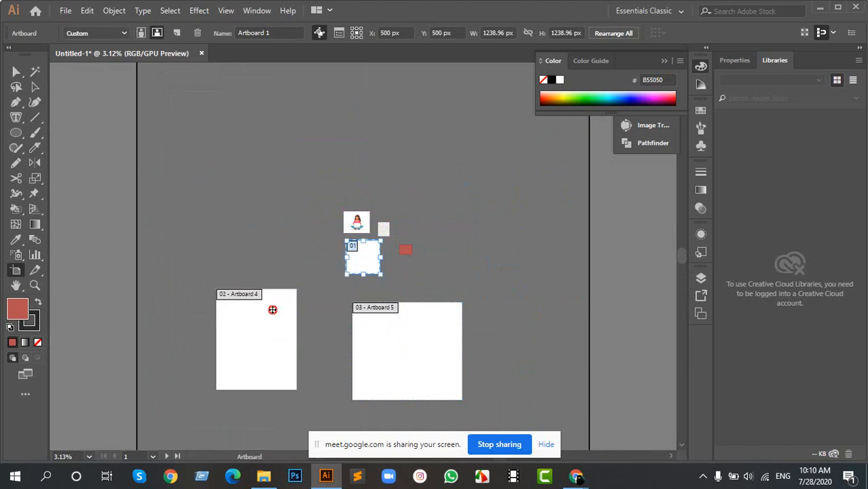
pyautogui.click(273, 312)
pyautogui.press('Delete')
pyautogui.click(408, 351)
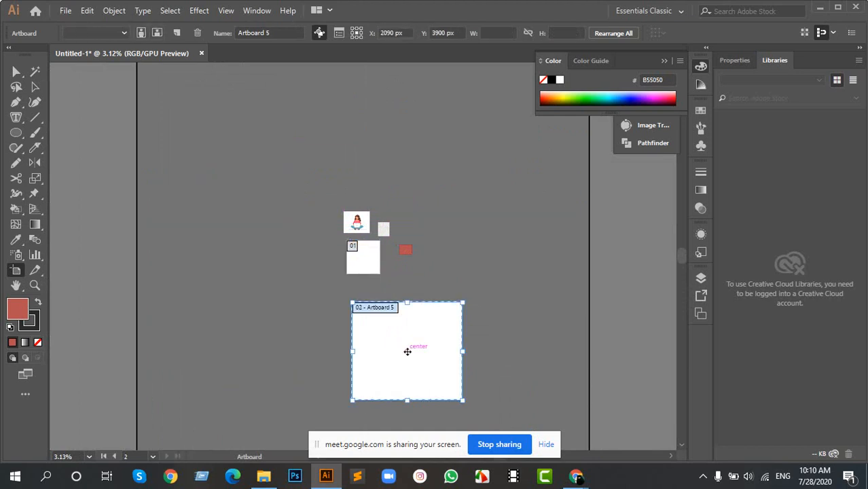
pyautogui.press('Delete')
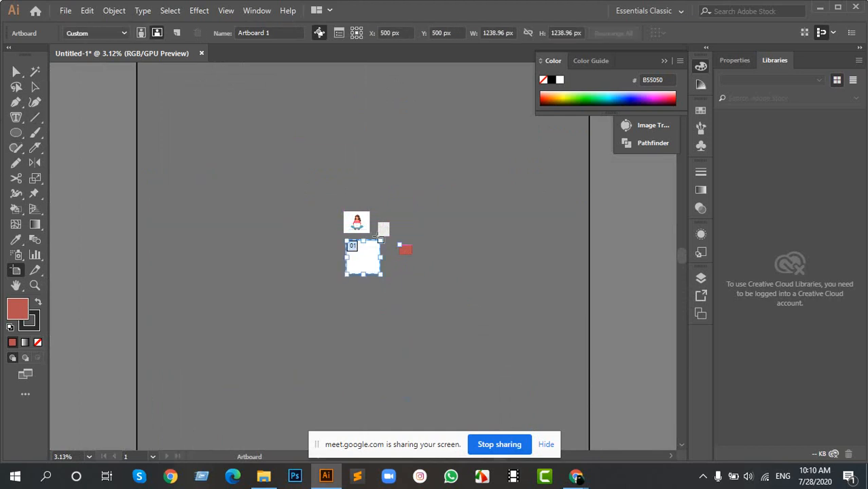
# Step: Draw a landscape artboard about 1394 by 784 px beside the left side of Artboard 1
pyautogui.scroll(5, 364, 234)
pyautogui.moveTo(317, 306); pyautogui.dragTo(351, 227)
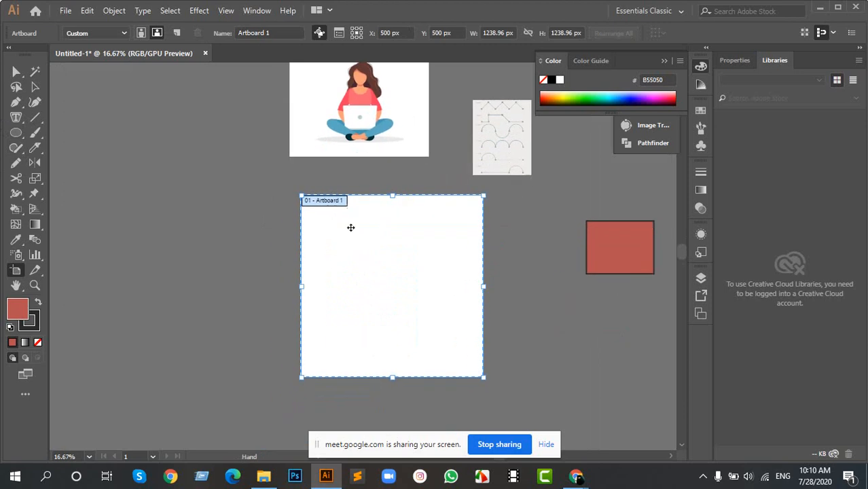
pyautogui.scroll(1, 188, 223)
pyautogui.moveTo(148, 188); pyautogui.dragTo(331, 178)
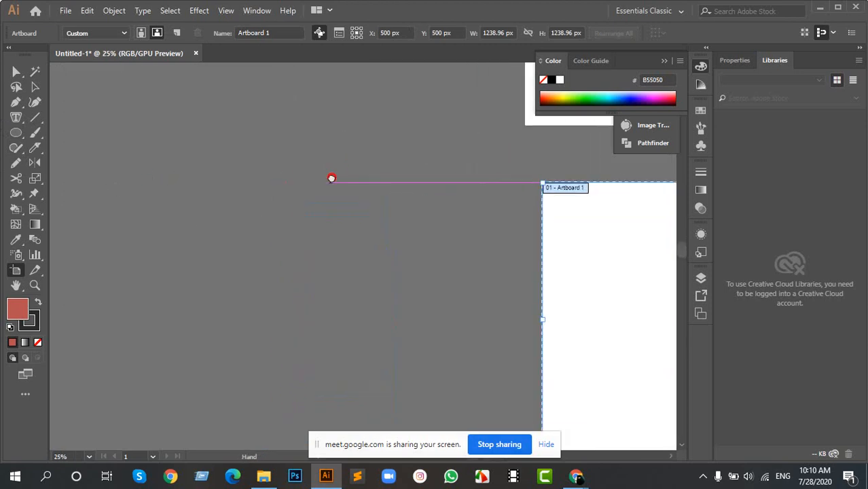
pyautogui.moveTo(89, 198); pyautogui.dragTo(397, 370)
# Step: Duplicate the new landscape artboard directly to its left, aligned with it, and exit artboard editing
pyautogui.moveTo(279, 242); pyautogui.dragTo(147, 236)
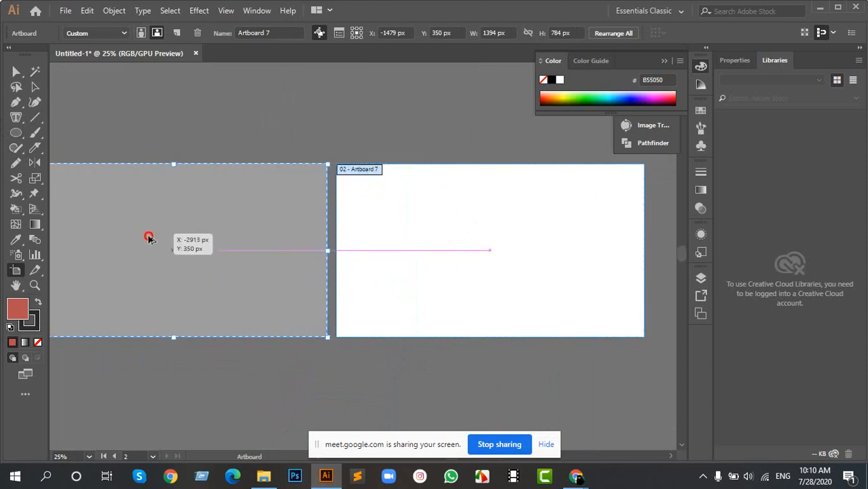
pyautogui.moveTo(377, 224)
pyautogui.mouseDown()
pyautogui.moveTo(472, 209)
pyautogui.moveTo(382, 218)
pyautogui.mouseUp()
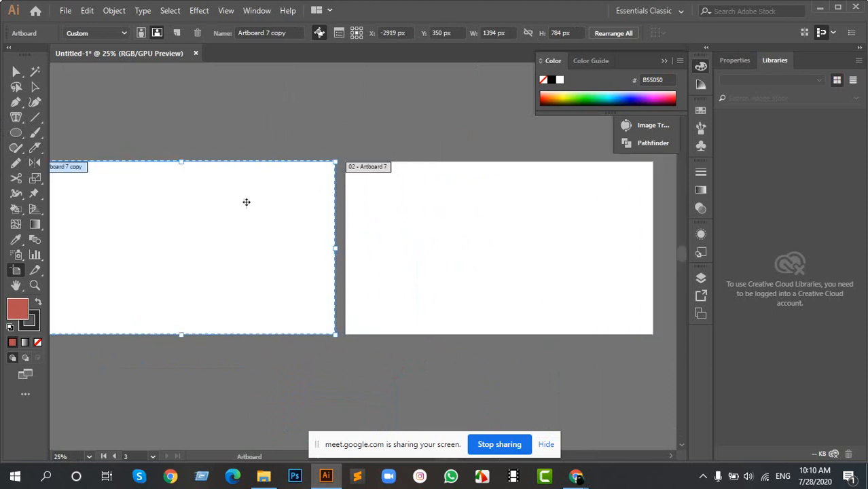
pyautogui.scroll(-1, 262, 222)
pyautogui.scroll(-1, 262, 222)
pyautogui.scroll(1, 263, 220)
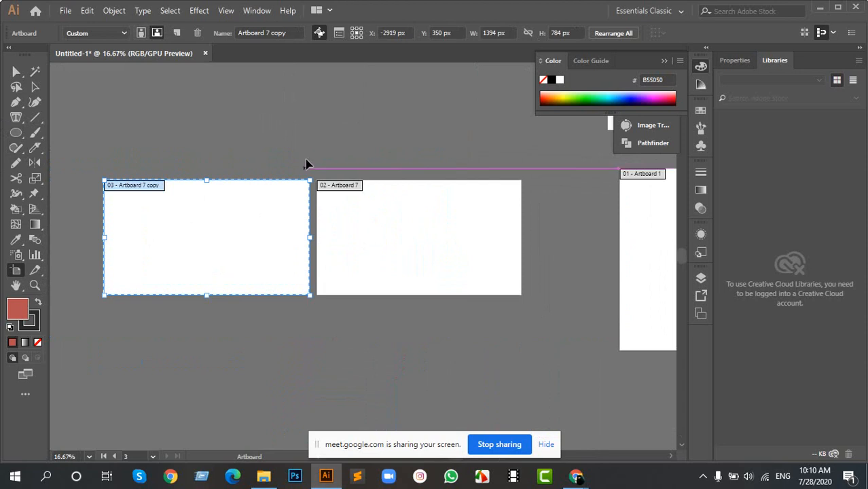
pyautogui.press('v')
# Step: Move the picture of the woman left and down so it slightly overlaps the upper-right corner of the middle artboard
pyautogui.scroll(1, 347, 229)
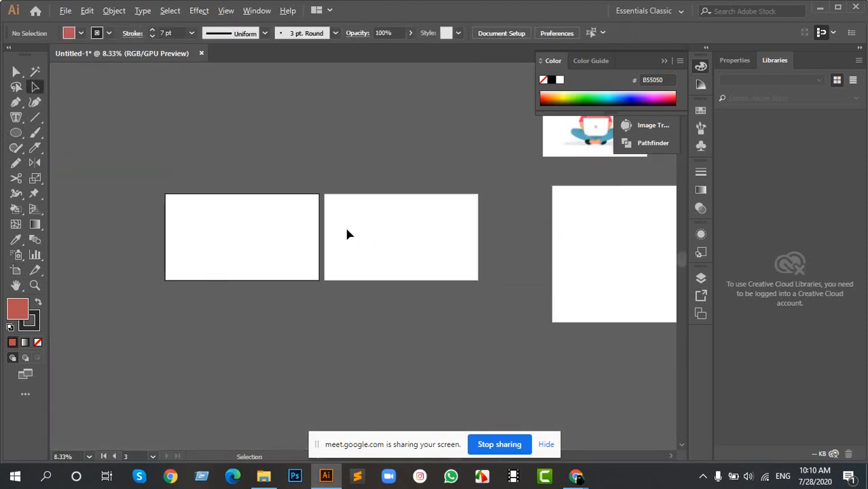
pyautogui.moveTo(488, 209); pyautogui.dragTo(390, 234)
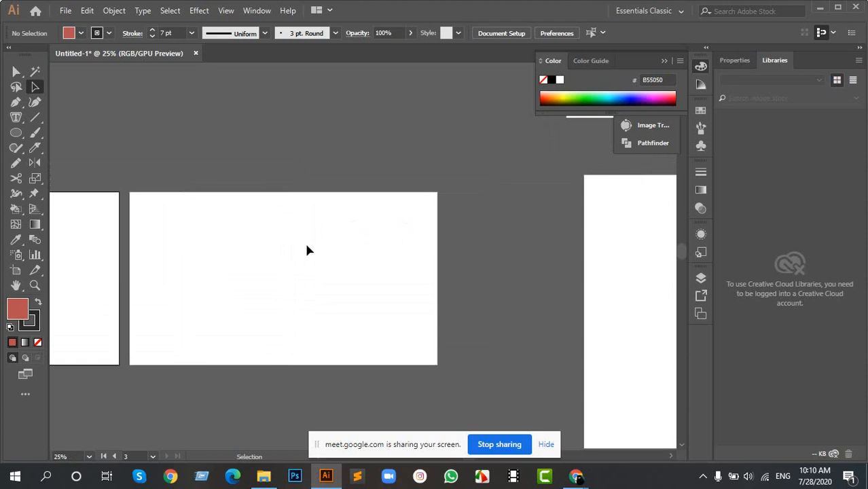
pyautogui.moveTo(552, 141); pyautogui.dragTo(352, 219)
pyautogui.moveTo(467, 141); pyautogui.dragTo(256, 168)
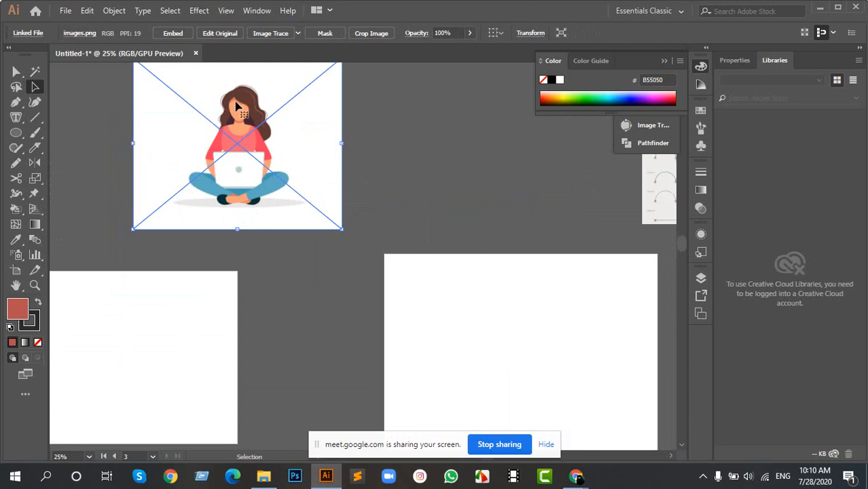
pyautogui.moveTo(236, 105); pyautogui.dragTo(264, 151)
pyautogui.scroll(-6, 341, 212)
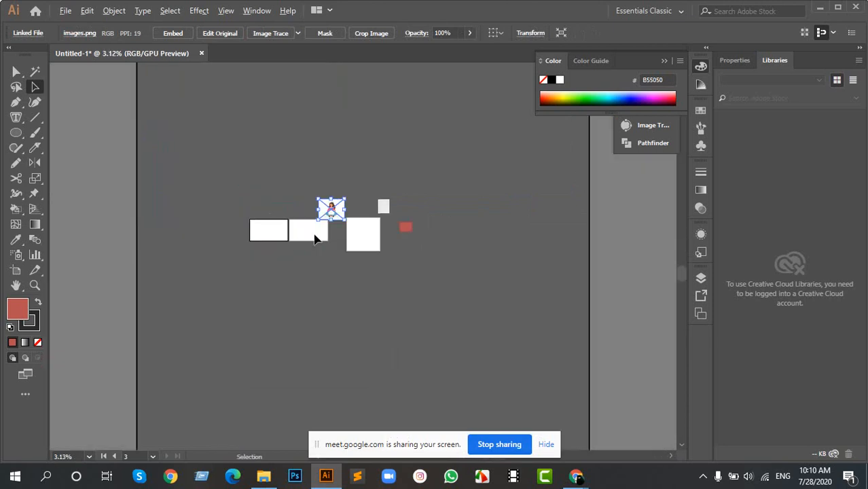
# Step: Shrink Artboard 1 proportionally about its centre to roughly three quarters of its size, exit artboard editing and clear the selection
pyautogui.scroll(4, 384, 204)
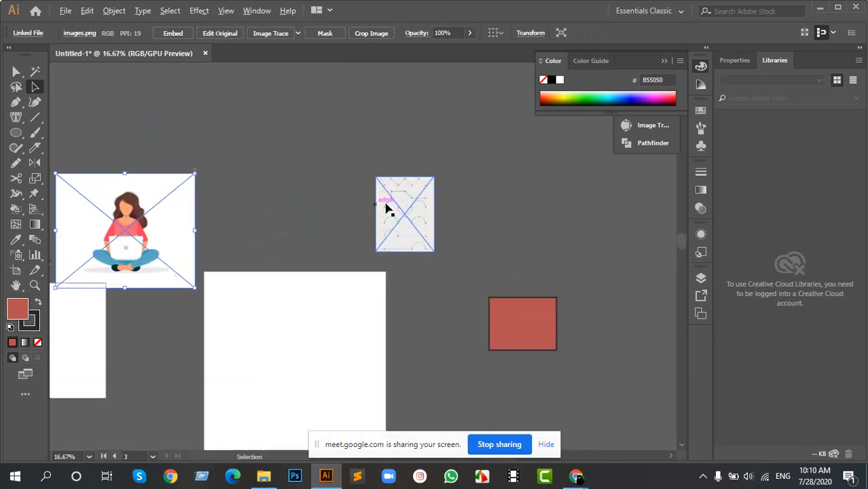
pyautogui.scroll(3, 377, 285)
pyautogui.scroll(4, 245, 304)
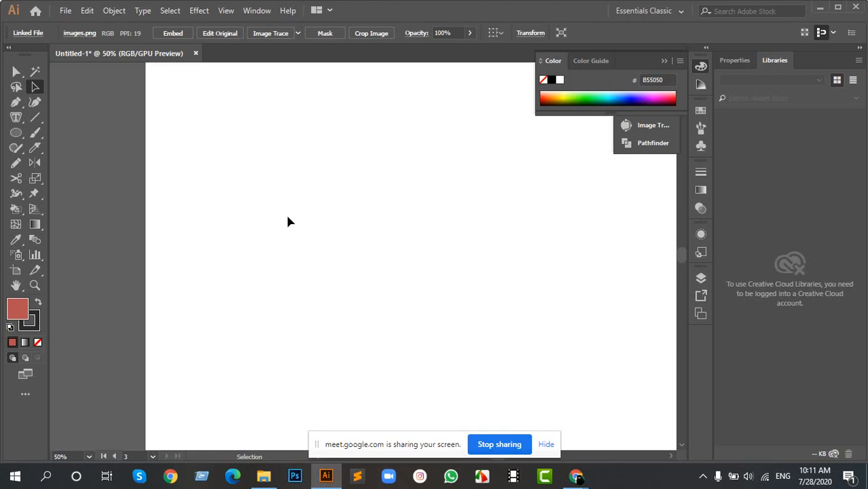
pyautogui.scroll(-3, 400, 226)
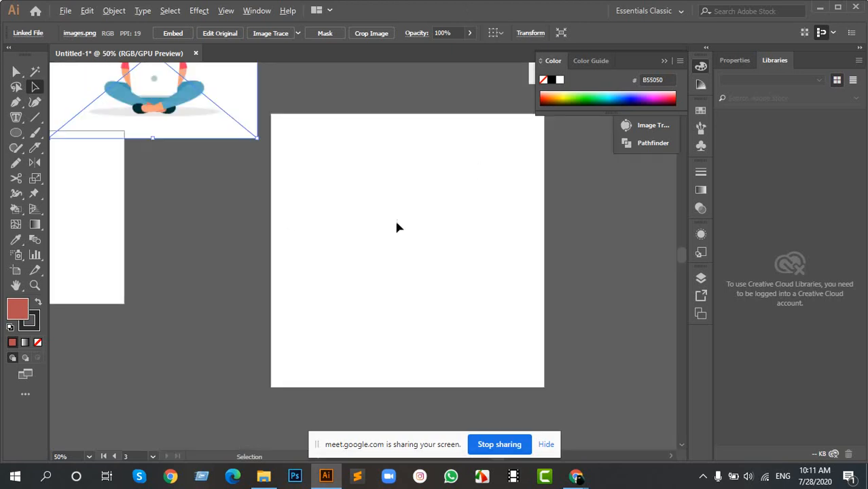
pyautogui.scroll(1, 390, 212)
pyautogui.scroll(1, 405, 198)
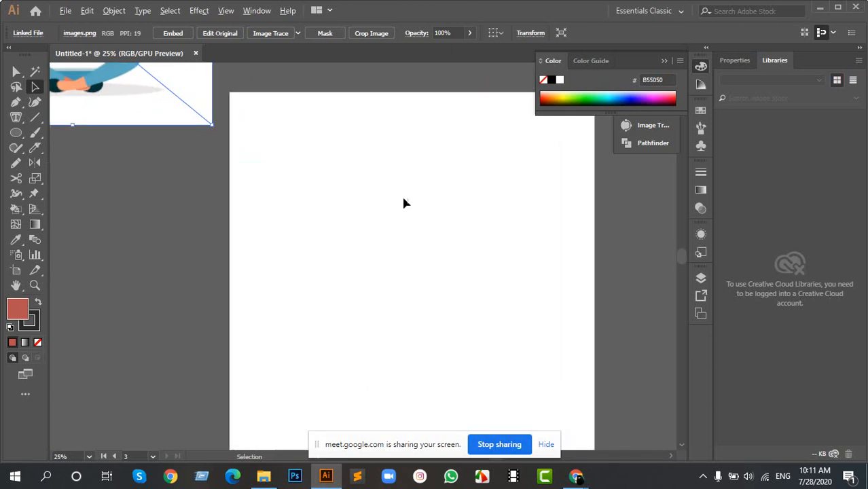
pyautogui.click(16, 271)
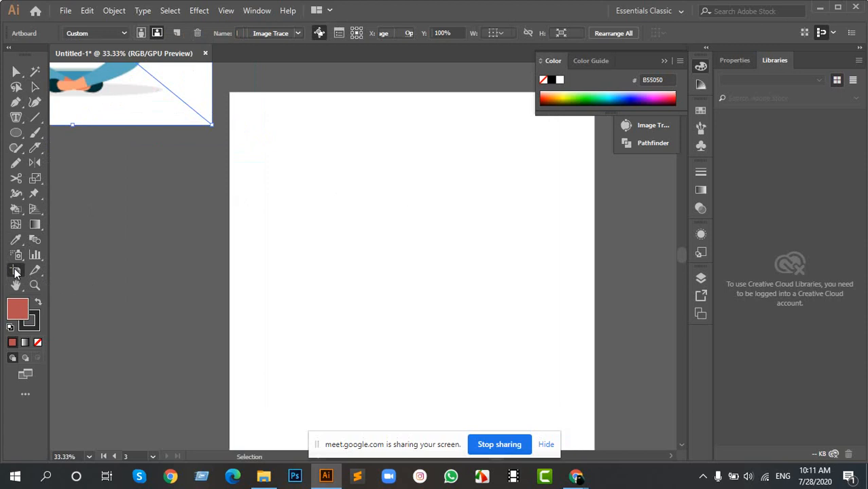
pyautogui.click(416, 228)
pyautogui.scroll(3, 243, 130)
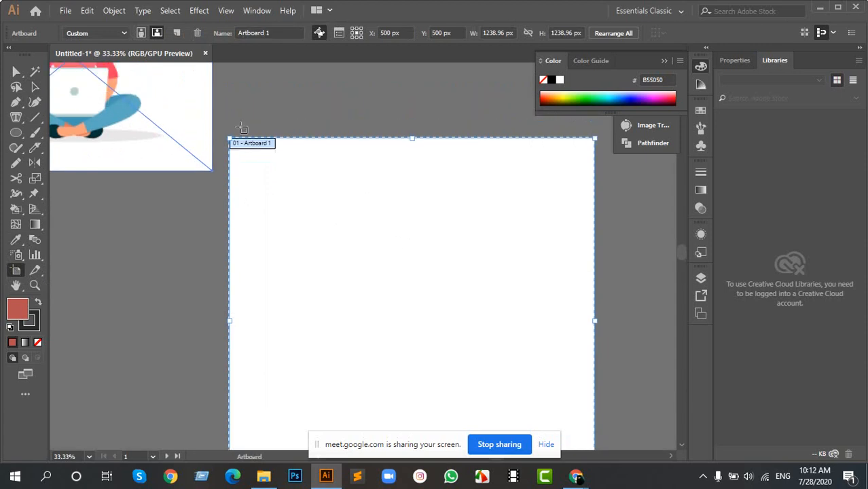
pyautogui.moveTo(229, 140); pyautogui.dragTo(277, 186)
pyautogui.press('a')
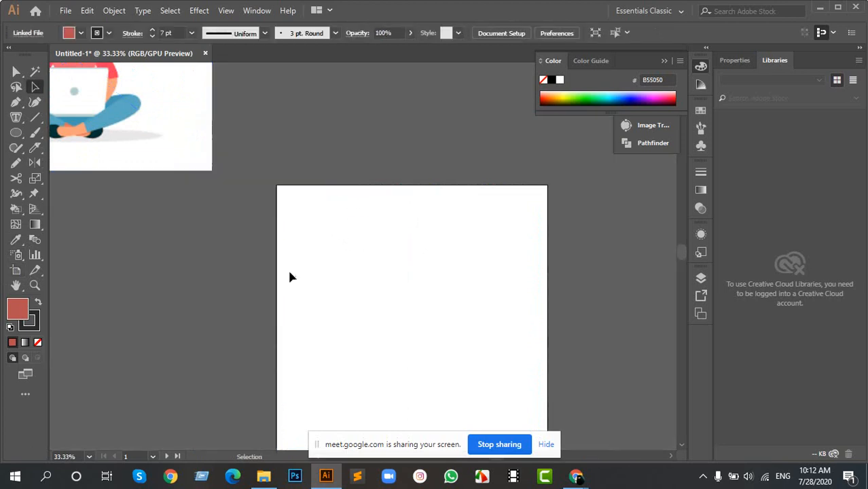
pyautogui.click(288, 272)
# Step: Move the picture of the woman right and slightly up, clear of the landscape artboard and above the left part of Artboard 1
pyautogui.moveTo(352, 265); pyautogui.dragTo(234, 216)
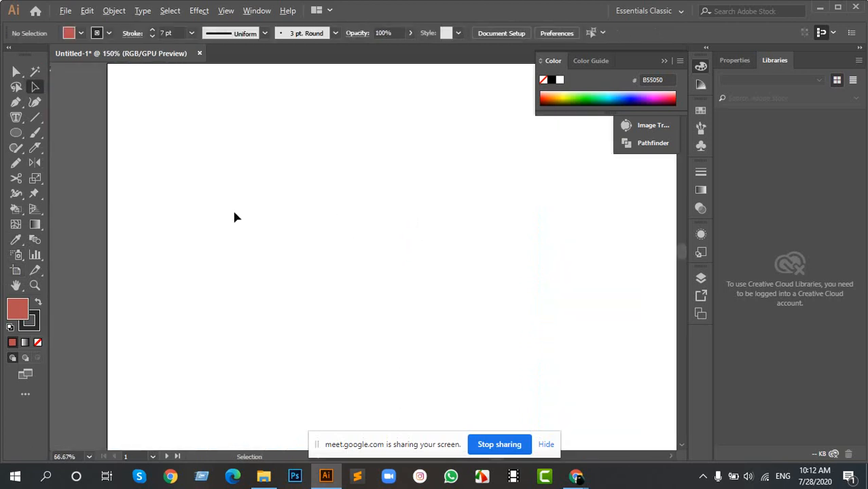
pyautogui.moveTo(150, 124); pyautogui.dragTo(452, 266)
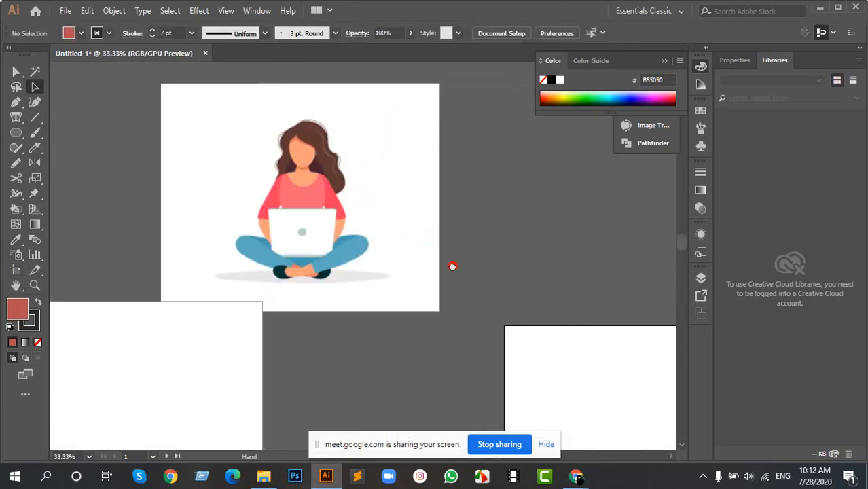
pyautogui.click(305, 254)
pyautogui.moveTo(304, 254); pyautogui.dragTo(350, 250)
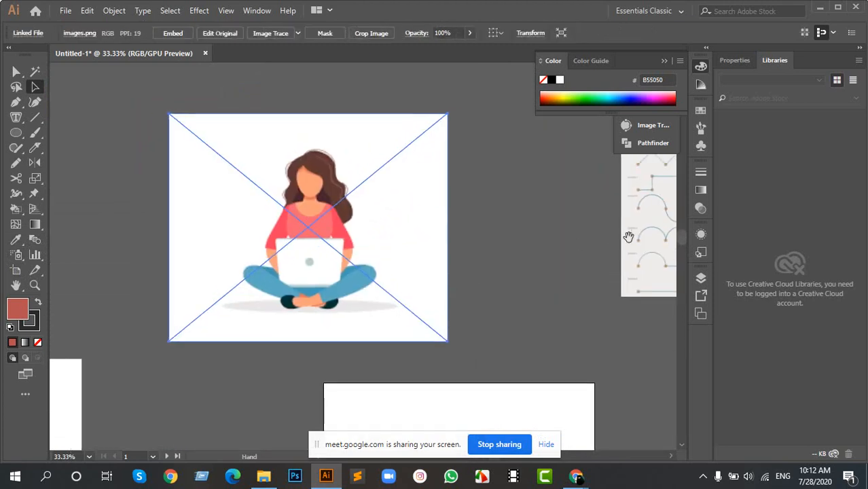
# Step: Enlarge the pen exercise sheet image proportionally about its centre to roughly twice its size
pyautogui.moveTo(625, 236); pyautogui.dragTo(215, 236)
pyautogui.click(321, 225)
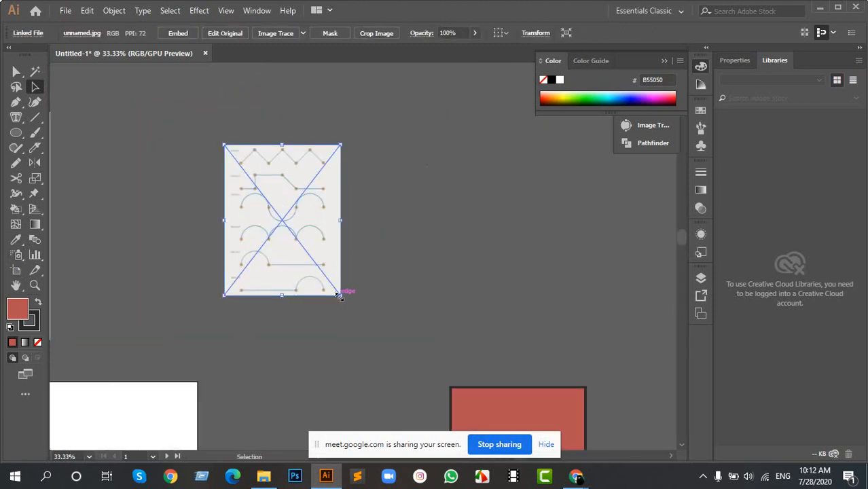
pyautogui.moveTo(340, 293); pyautogui.dragTo(429, 381)
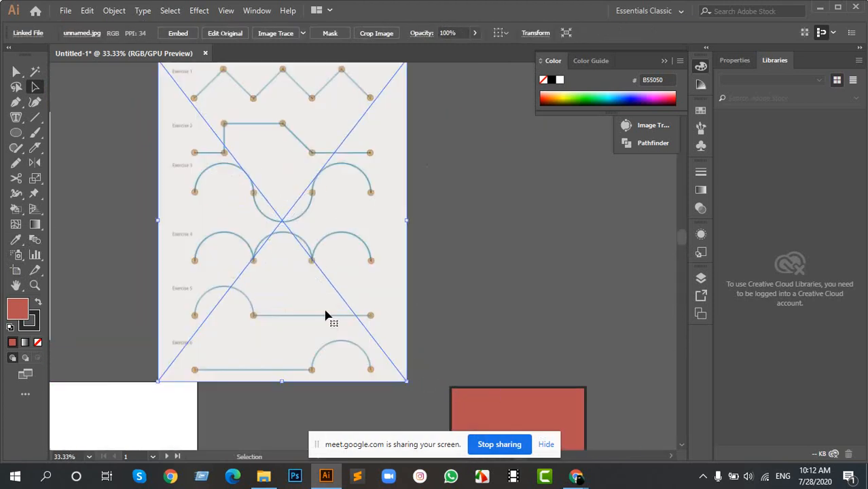
# Step: Trace the first three segments of the Exercise 1 zigzag with the Pen tool, from point 1 through point 4
pyautogui.moveTo(270, 173); pyautogui.dragTo(408, 186)
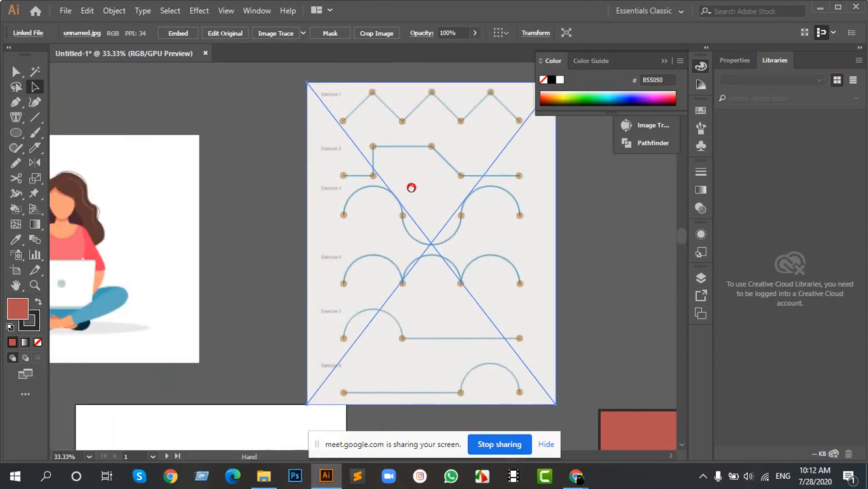
pyautogui.scroll(2, 402, 112)
pyautogui.scroll(-1, 316, 110)
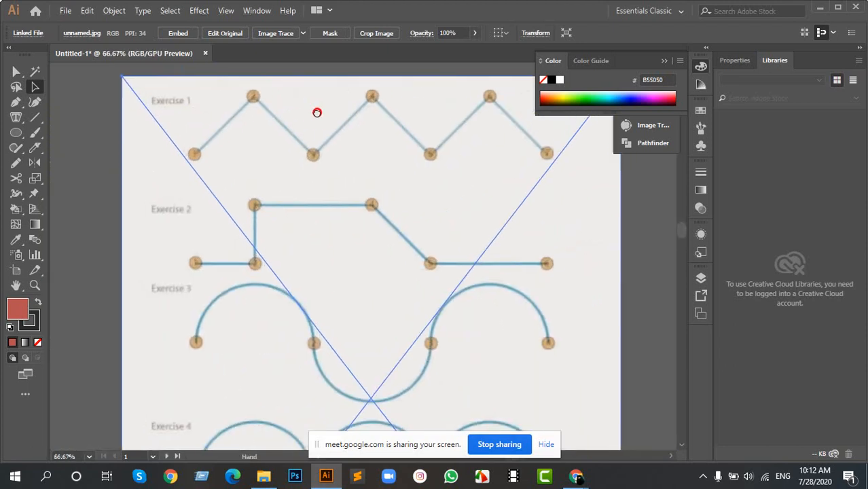
pyautogui.scroll(2, 250, 187)
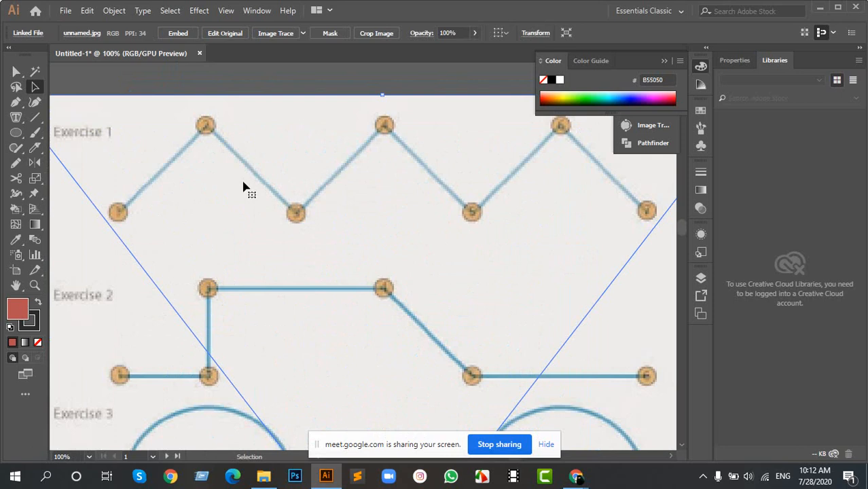
pyautogui.moveTo(100, 272); pyautogui.dragTo(115, 264)
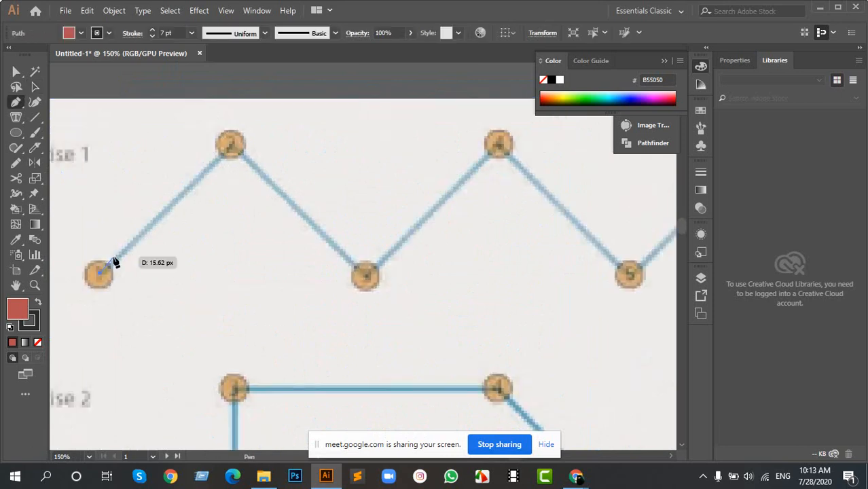
pyautogui.click(231, 144)
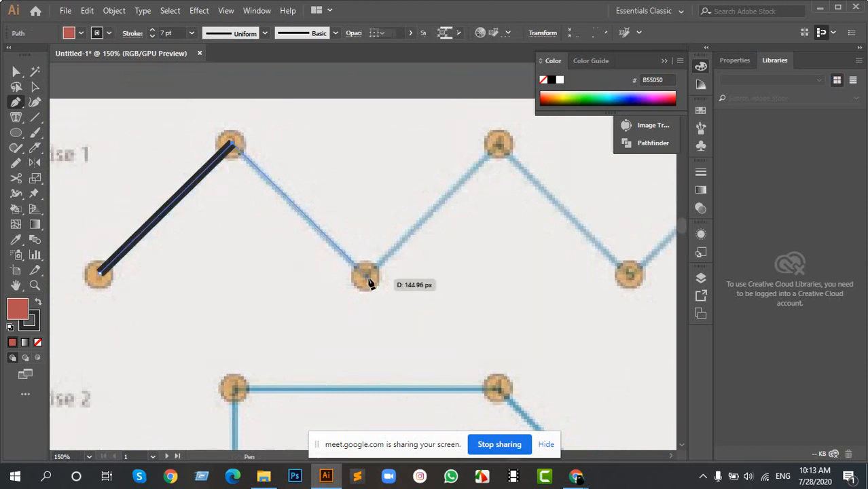
pyautogui.click(365, 276)
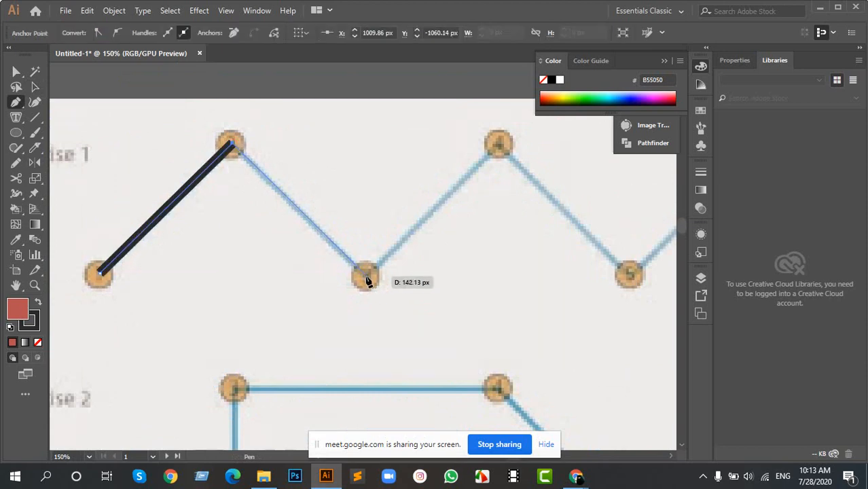
pyautogui.click(499, 143)
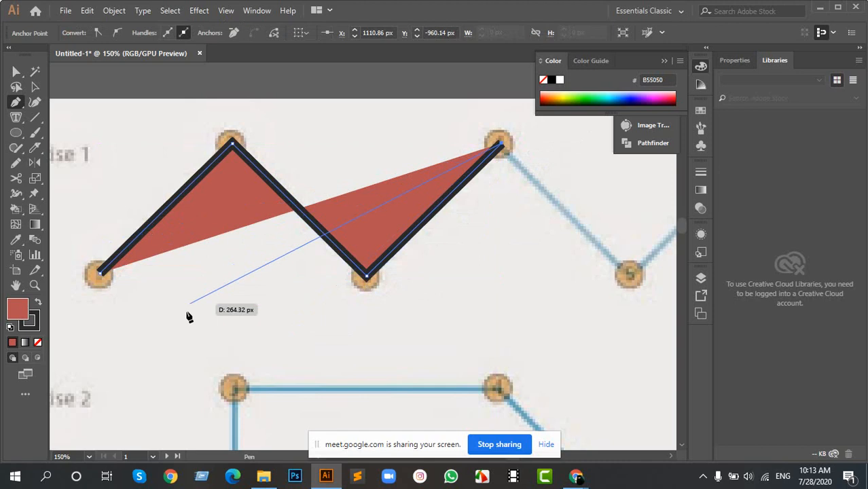
# Step: Remove the path's fill, continue the Exercise 1 zigzag through points 5, 6 and 7, and end the path
pyautogui.click(38, 342)
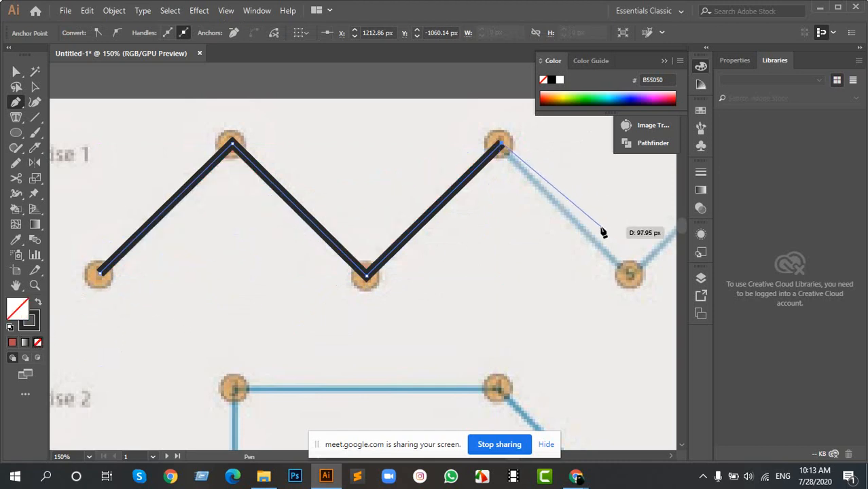
pyautogui.hotkey('ctrl', 'z')
pyautogui.hotkey('ctrl', 'z')
pyautogui.click(317, 273)
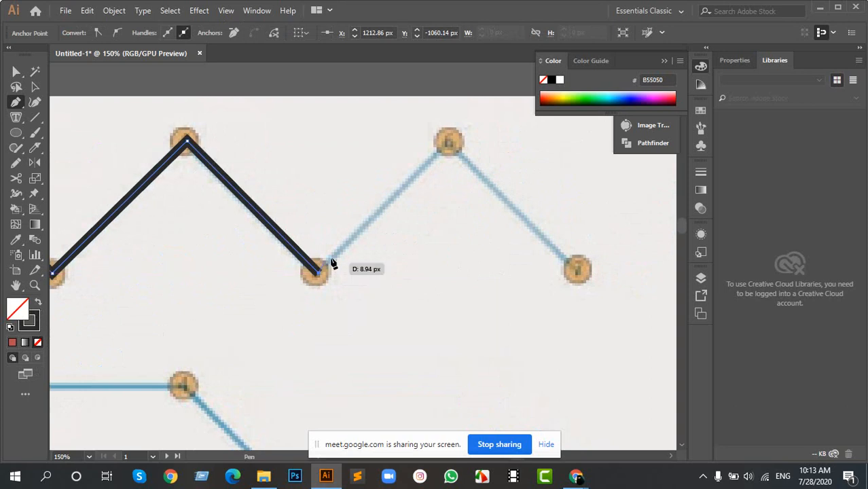
pyautogui.click(448, 142)
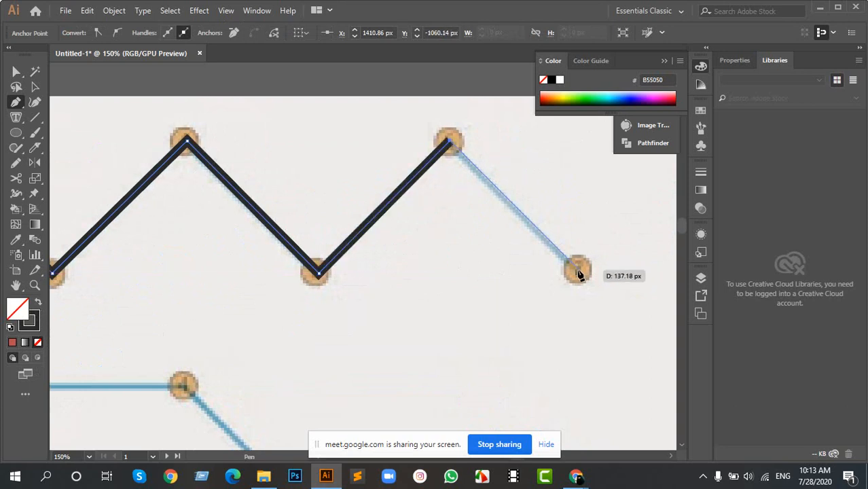
pyautogui.click(578, 273)
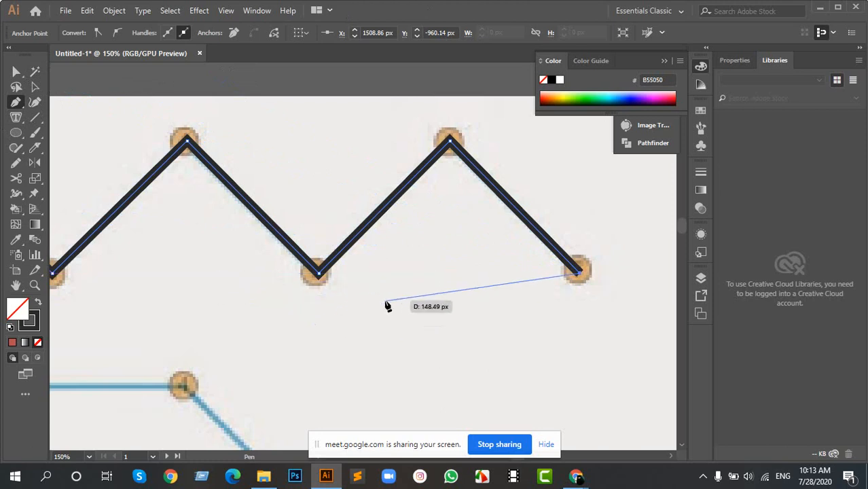
pyautogui.keyDown('ctrl'); pyautogui.click(357, 325); pyautogui.keyUp('ctrl')
pyautogui.press('a')
# Step: Start a Pen path at point 1 of Exercise 3 and curve it to the top of the first arch
pyautogui.moveTo(439, 322); pyautogui.dragTo(505, 247)
pyautogui.moveTo(365, 384); pyautogui.dragTo(411, 219)
pyautogui.moveTo(186, 238); pyautogui.dragTo(155, 245)
pyautogui.scroll(-2, 283, 182)
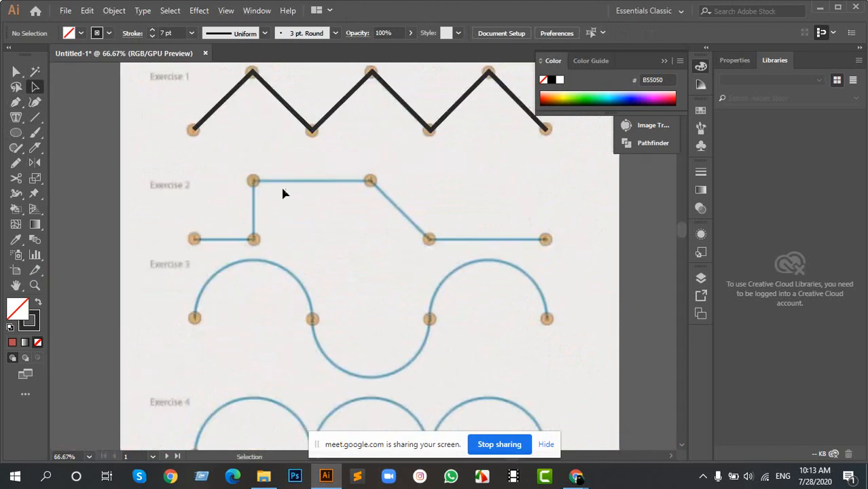
pyautogui.scroll(-2, 252, 242)
pyautogui.scroll(2, 243, 219)
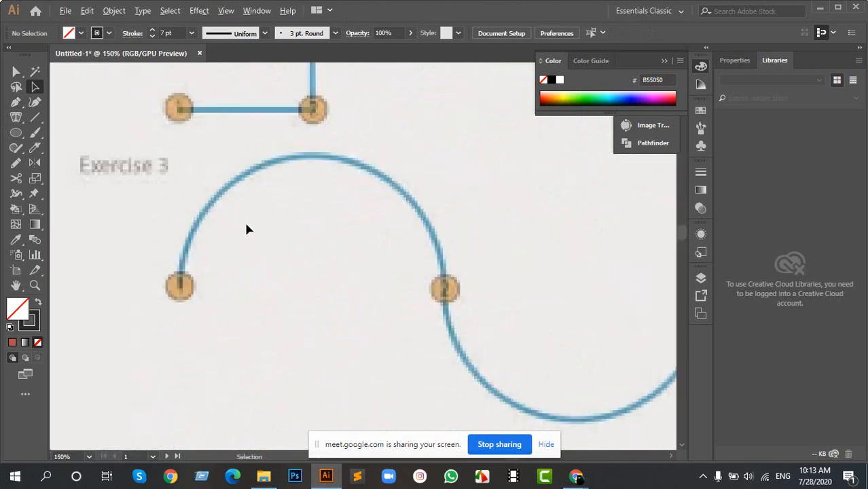
pyautogui.hscroll(2, 326, 213)
pyautogui.scroll(2, 155, 209)
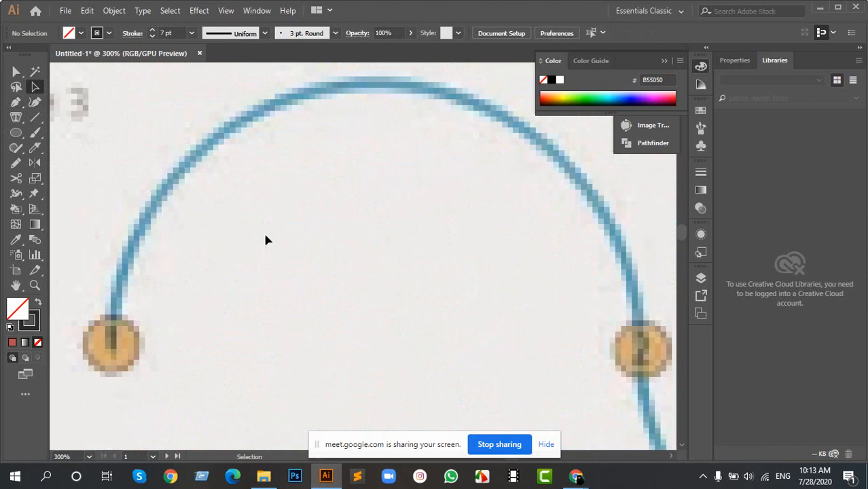
pyautogui.press('p')
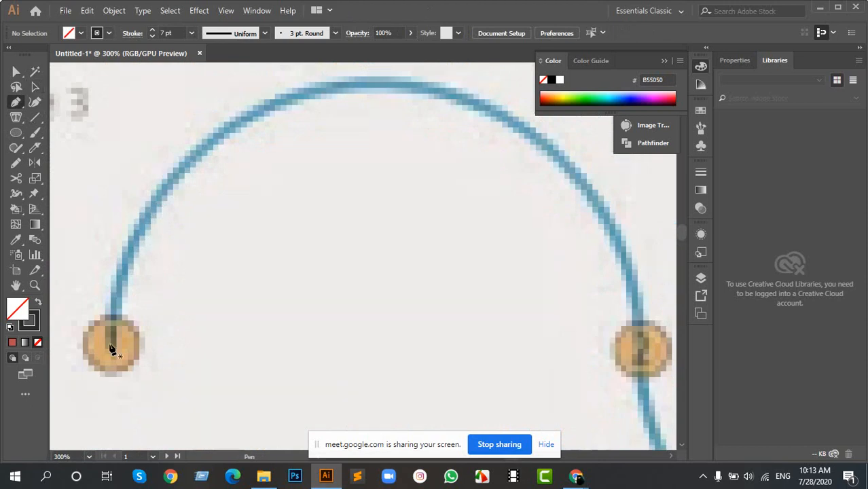
pyautogui.click(110, 347)
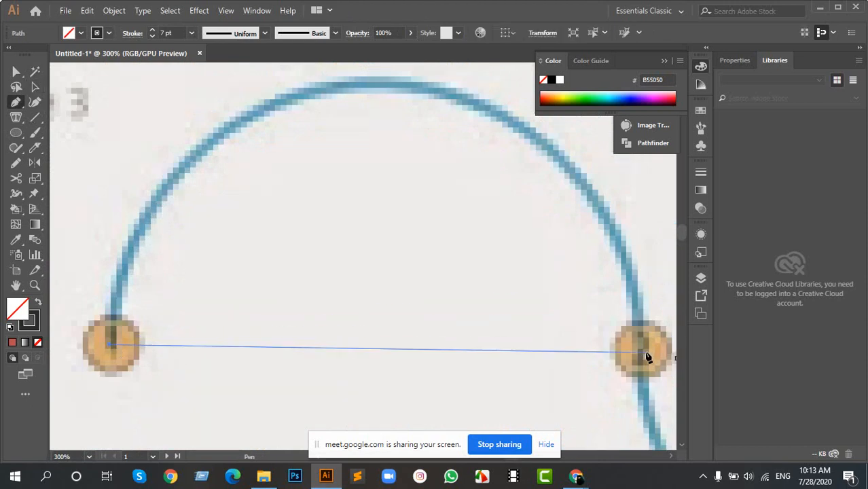
pyautogui.moveTo(386, 89); pyautogui.dragTo(402, 147)
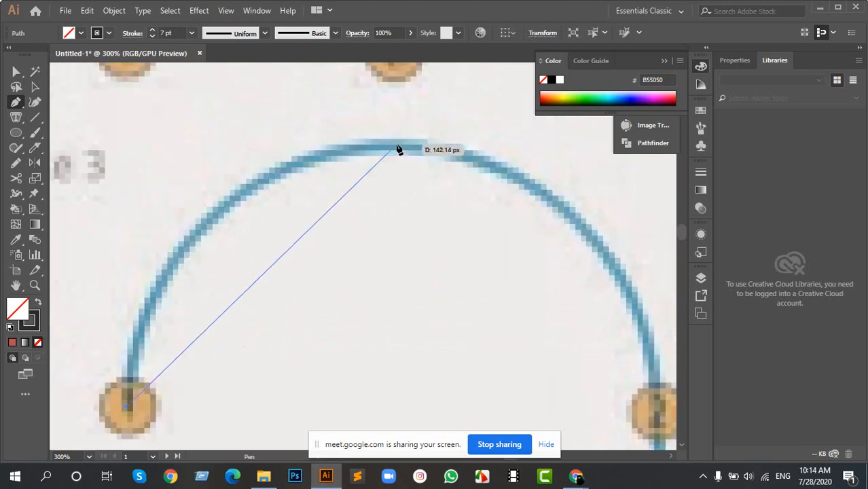
pyautogui.scroll(-1, 400, 152)
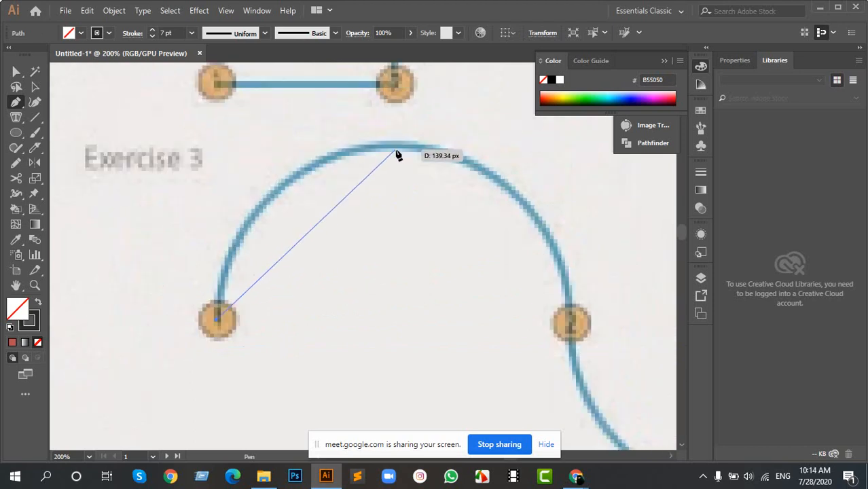
pyautogui.moveTo(398, 146)
pyautogui.mouseDown()
pyautogui.moveTo(444, 153)
pyautogui.moveTo(568, 142)
pyautogui.mouseUp()
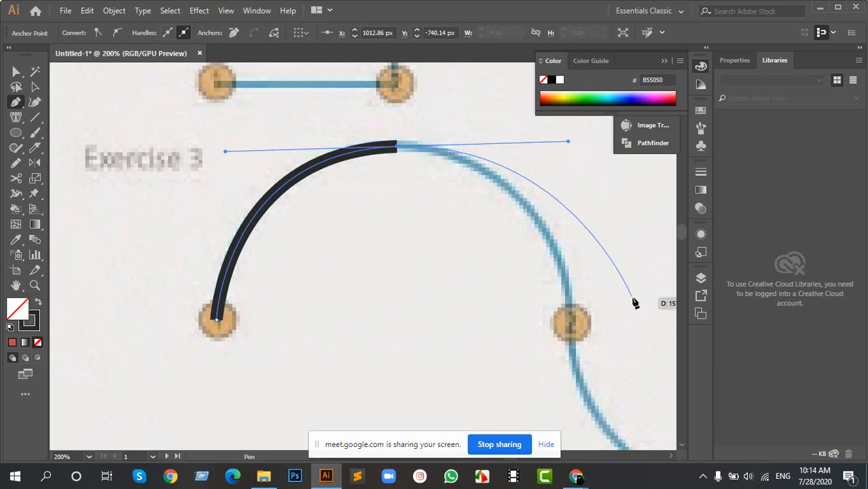
# Step: Remove the outgoing handle from the first arch's top anchor and curve the path down to point 2
pyautogui.click(395, 148)
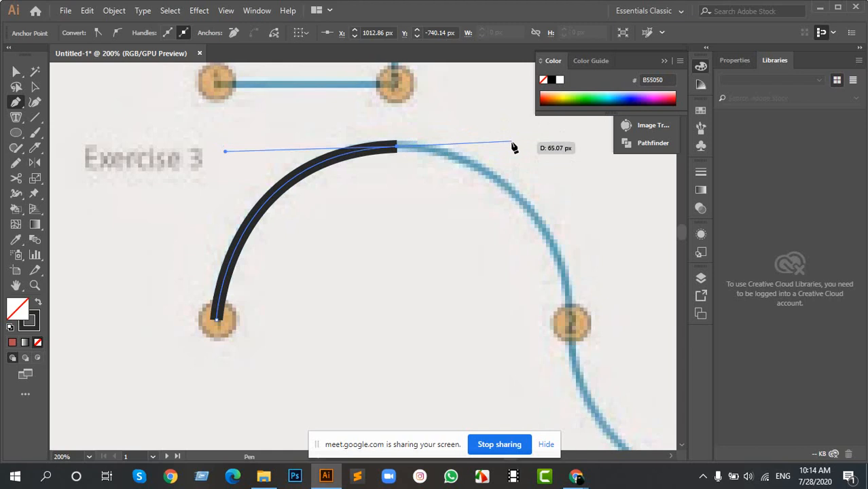
pyautogui.moveTo(512, 144); pyautogui.dragTo(568, 141)
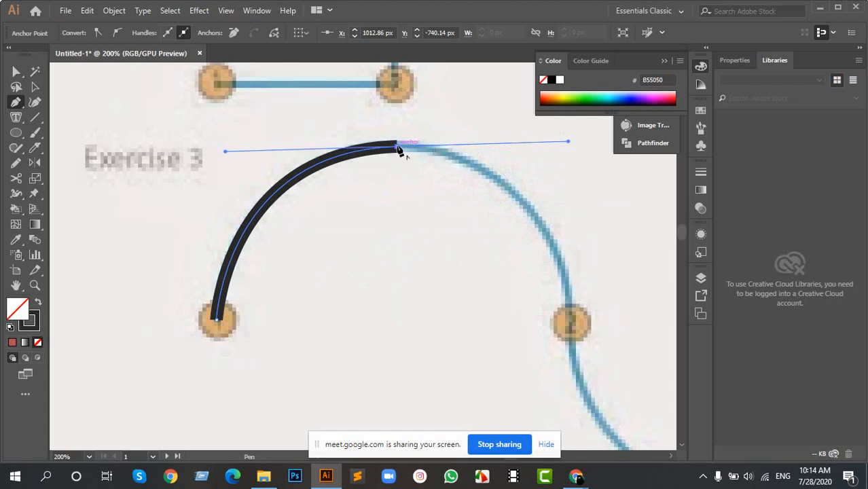
pyautogui.click(399, 151)
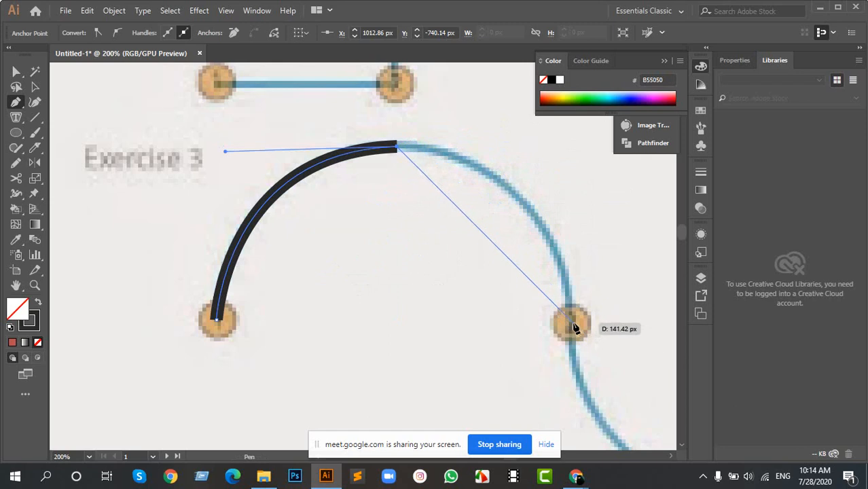
pyautogui.click(571, 326)
pyautogui.moveTo(574, 356); pyautogui.dragTo(593, 433)
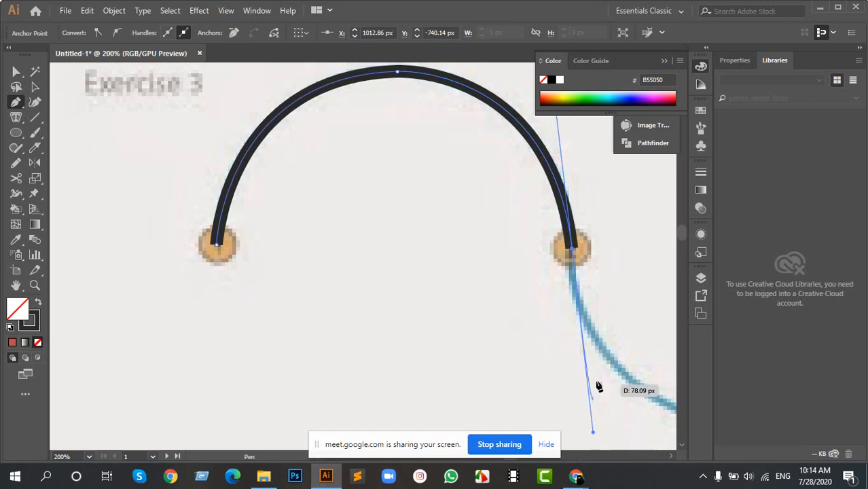
# Step: Curve the Exercise 3 path from point 2 to the lowest point of the trough and remove the outgoing handle there
pyautogui.moveTo(615, 252); pyautogui.dragTo(367, 307)
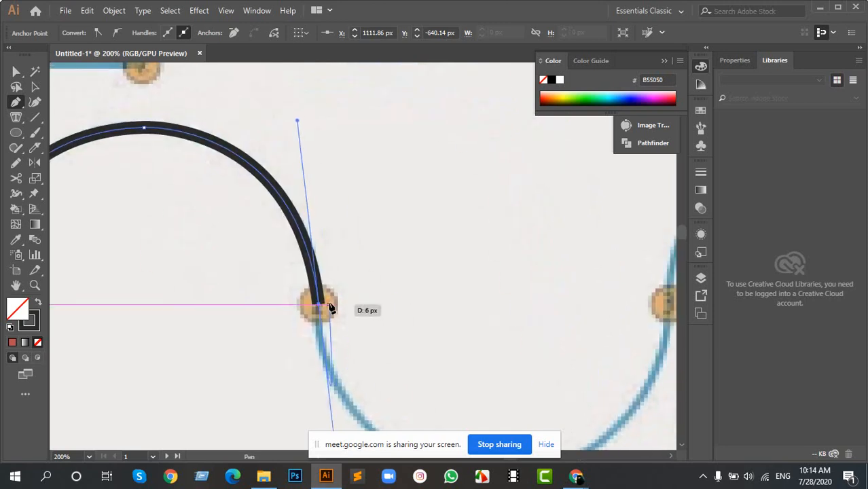
pyautogui.moveTo(523, 331); pyautogui.dragTo(396, 233)
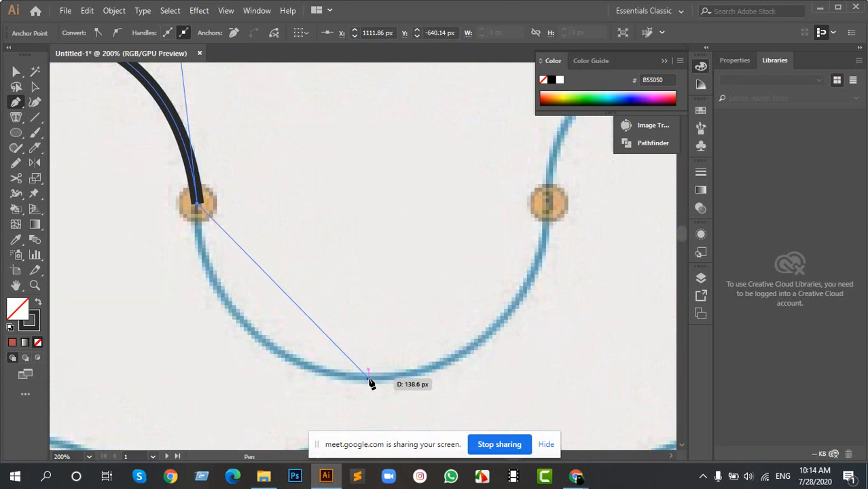
pyautogui.moveTo(368, 378); pyautogui.dragTo(546, 397)
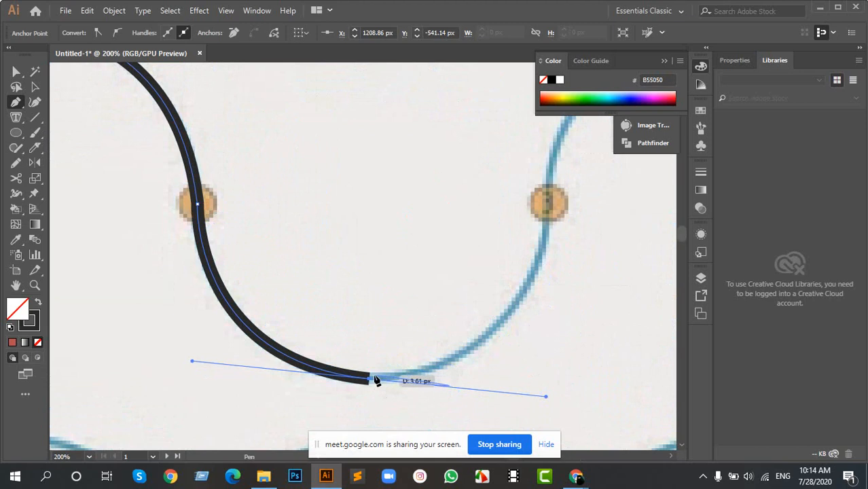
pyautogui.click(369, 377)
pyautogui.moveTo(519, 286); pyautogui.dragTo(381, 295)
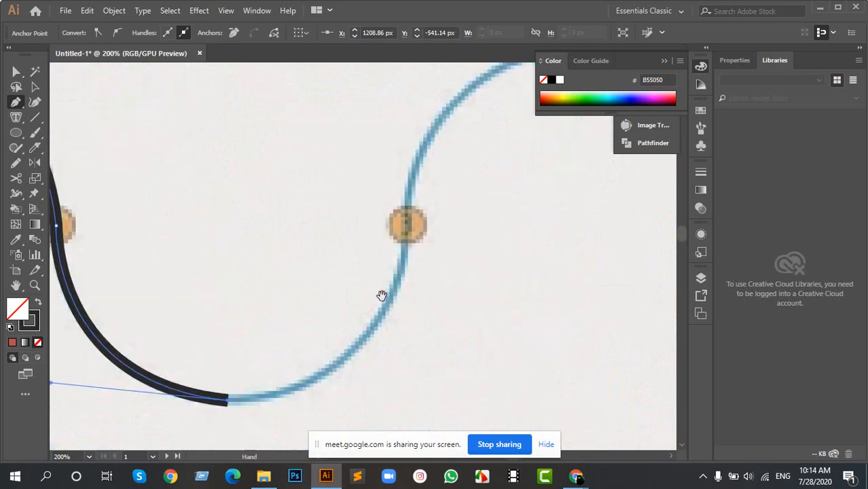
# Step: Continue the Exercise 3 path as a curve through point 3 up to the top of the second arch
pyautogui.moveTo(406, 223); pyautogui.dragTo(419, 92)
pyautogui.moveTo(492, 125); pyautogui.dragTo(192, 159)
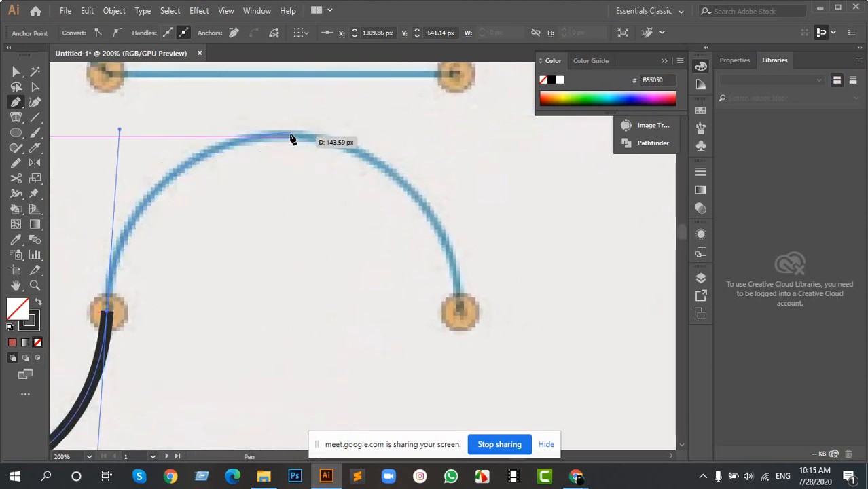
pyautogui.click(289, 137)
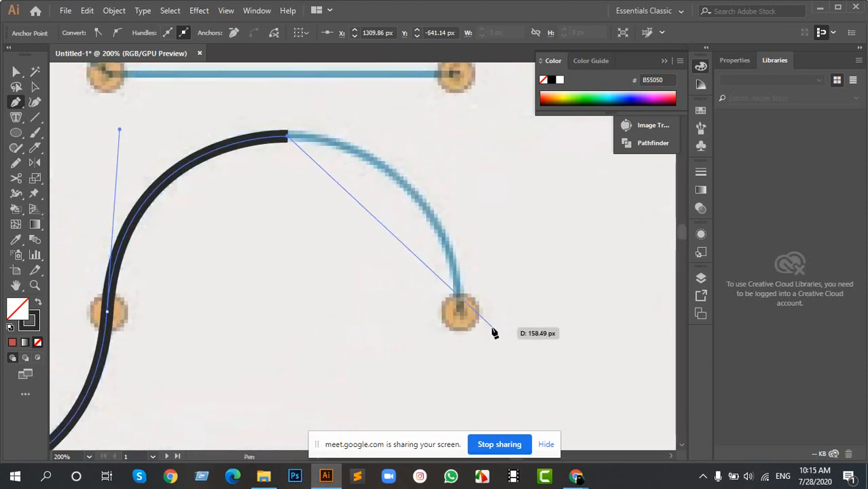
# Step: Finish the Exercise 3 wave with a curve down to point 4, then end the path and clear the selection
pyautogui.moveTo(459, 311)
pyautogui.mouseDown()
pyautogui.moveTo(461, 418)
pyautogui.moveTo(468, 451)
pyautogui.moveTo(484, 417)
pyautogui.moveTo(484, 475)
pyautogui.moveTo(465, 324)
pyautogui.moveTo(291, 360)
pyautogui.moveTo(436, 443)
pyautogui.moveTo(488, 377)
pyautogui.mouseUp()
pyautogui.hotkey('ctrl', 'z')
pyautogui.scroll(-2, 422, 252)
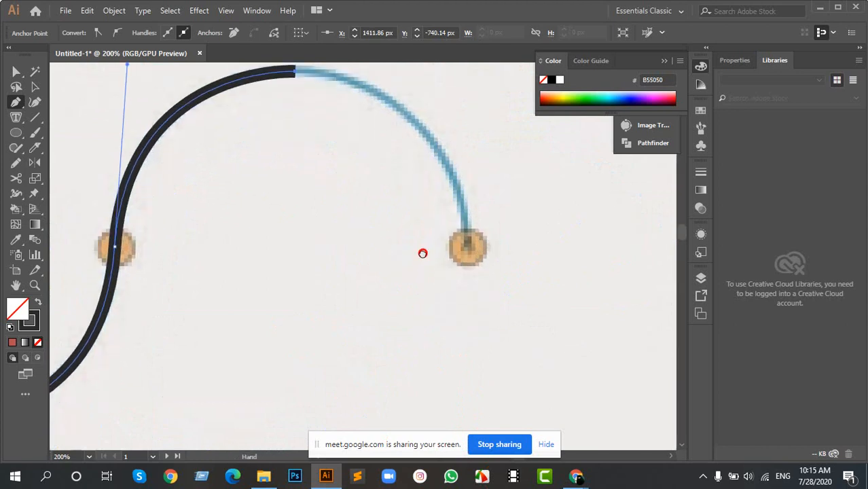
pyautogui.scroll(-1, 422, 252)
pyautogui.moveTo(455, 246)
pyautogui.mouseDown()
pyautogui.moveTo(445, 329)
pyautogui.moveTo(465, 379)
pyautogui.mouseUp()
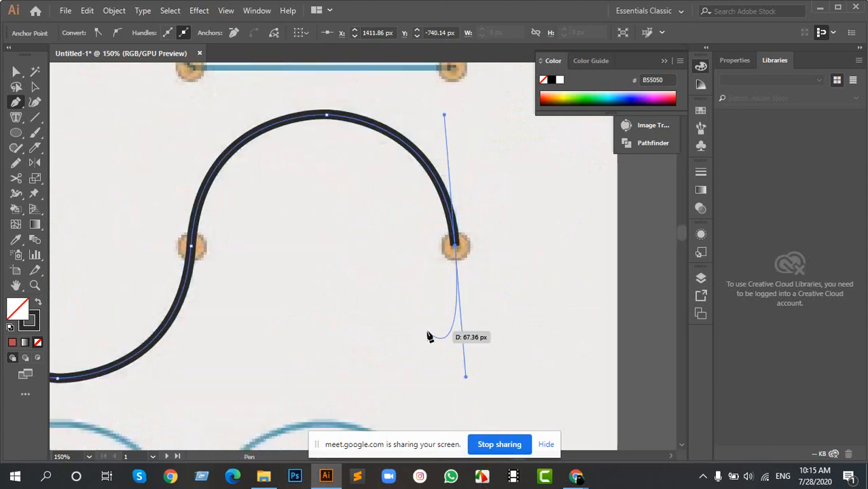
pyautogui.keyDown('ctrl'); pyautogui.click(258, 277); pyautogui.keyUp('ctrl')
pyautogui.scroll(-1, 208, 250)
pyautogui.scroll(-2, 100, 254)
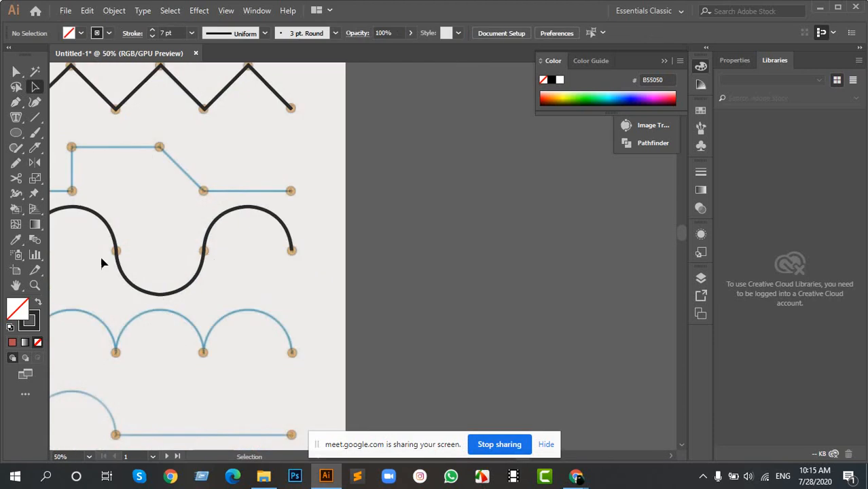
# Step: Apply the lens-shaped variable width profile to the Exercise 3 wave and set its stroke weight to 10 pt
pyautogui.hscroll(-2, 287, 271)
pyautogui.scroll(1, 282, 272)
pyautogui.scroll(1, 282, 272)
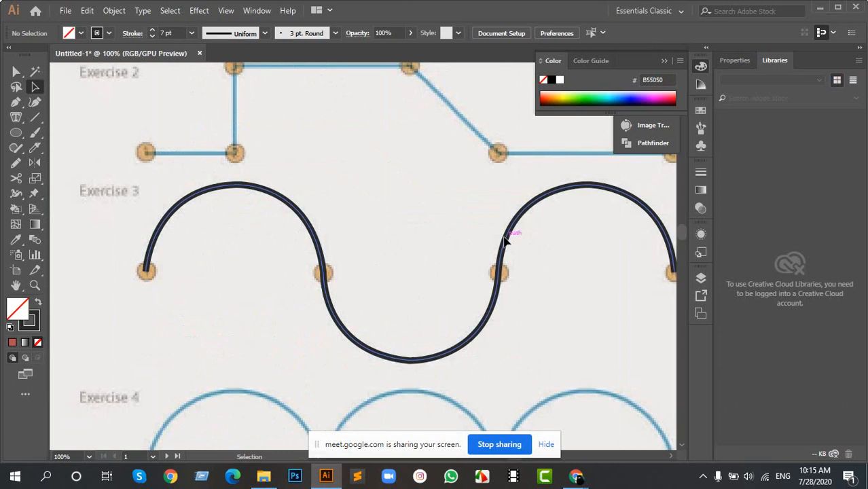
pyautogui.moveTo(350, 241); pyautogui.dragTo(190, 299)
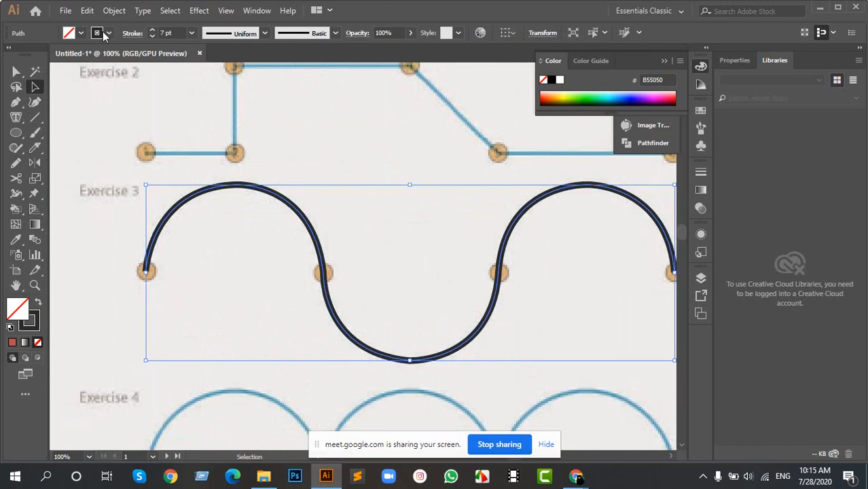
pyautogui.click(253, 36)
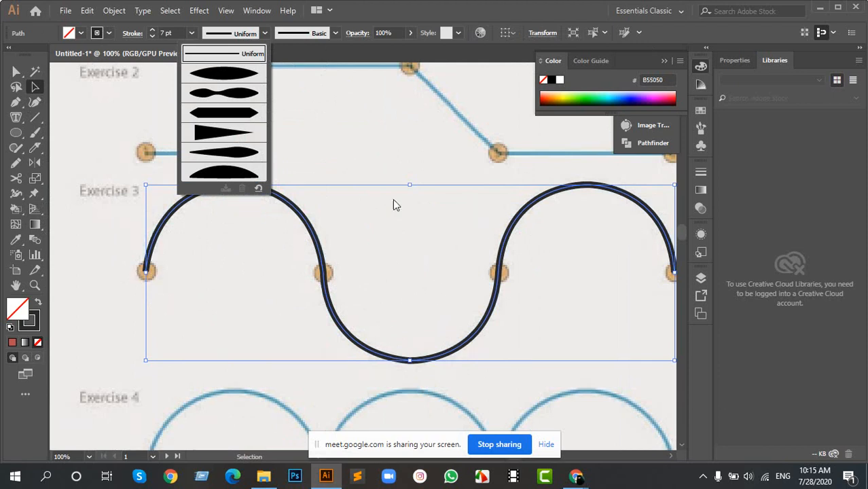
pyautogui.click(230, 75)
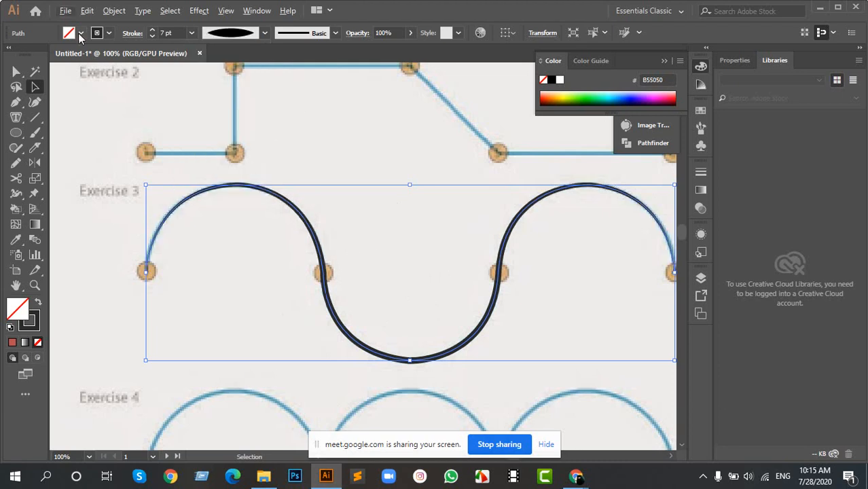
pyautogui.click(153, 30)
pyautogui.click(153, 31)
pyautogui.click(152, 30)
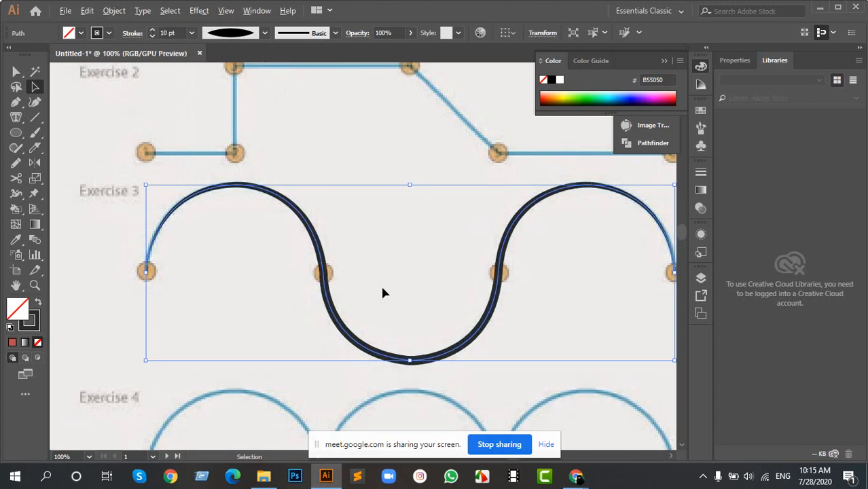
# Step: Move the wave off the exercise sheet onto the middle of the blank artboard and clear the selection
pyautogui.scroll(-3, 382, 292)
pyautogui.moveTo(362, 281); pyautogui.dragTo(399, 361)
pyautogui.hscroll(-3, 479, 199)
pyautogui.scroll(-2, 478, 200)
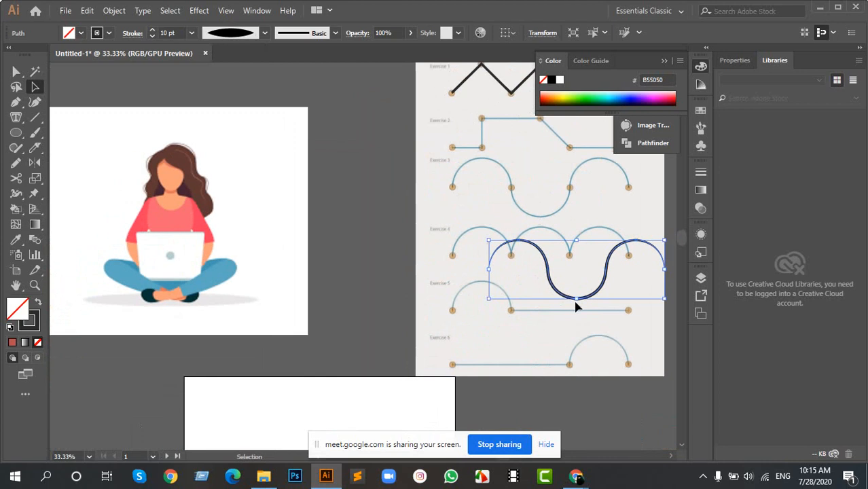
pyautogui.moveTo(575, 307); pyautogui.dragTo(387, 384)
pyautogui.moveTo(387, 384); pyautogui.dragTo(428, 151)
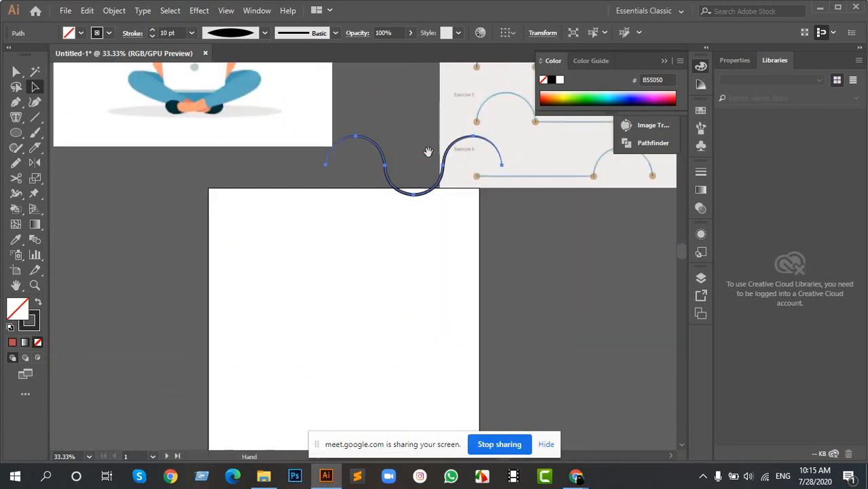
pyautogui.moveTo(436, 195); pyautogui.dragTo(364, 342)
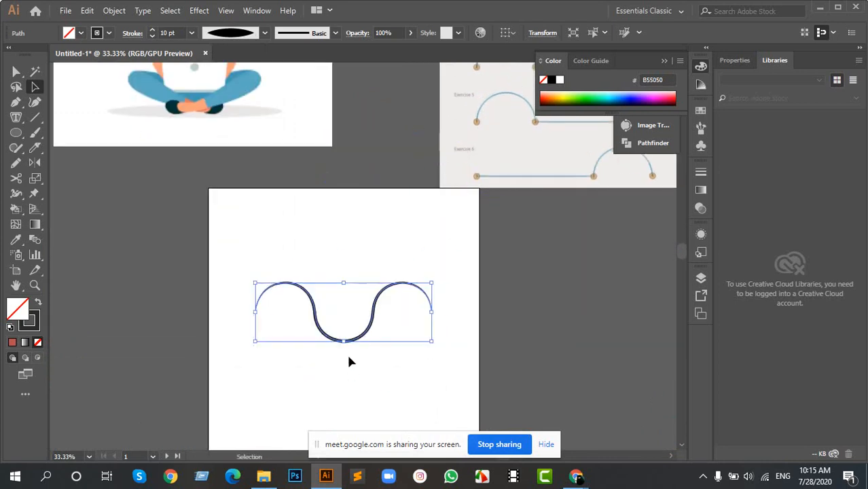
pyautogui.scroll(2, 347, 352)
pyautogui.click(335, 197)
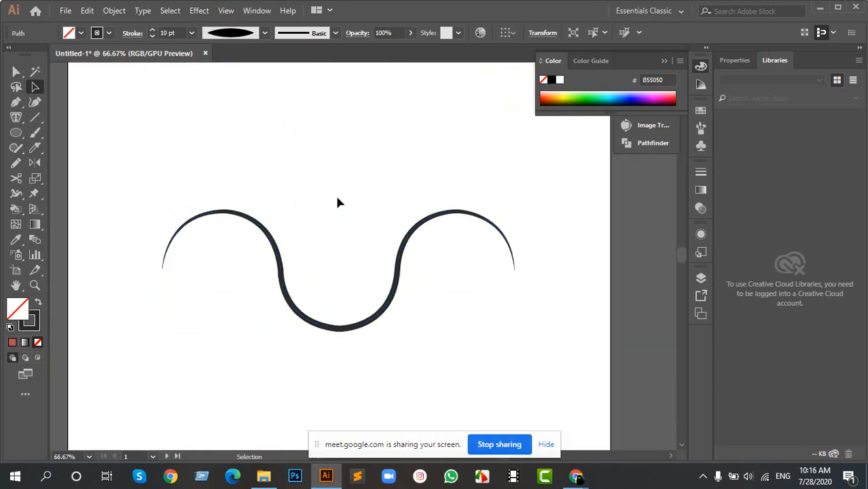
# Step: Try the double-bulge width profile on the wave, followed by the flat one with pointed ends
pyautogui.click(273, 243)
pyautogui.click(239, 37)
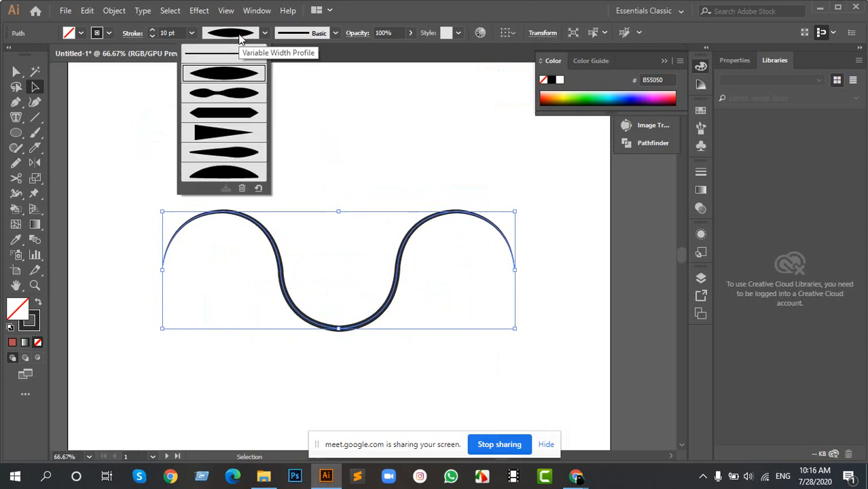
pyautogui.click(231, 95)
pyautogui.click(234, 34)
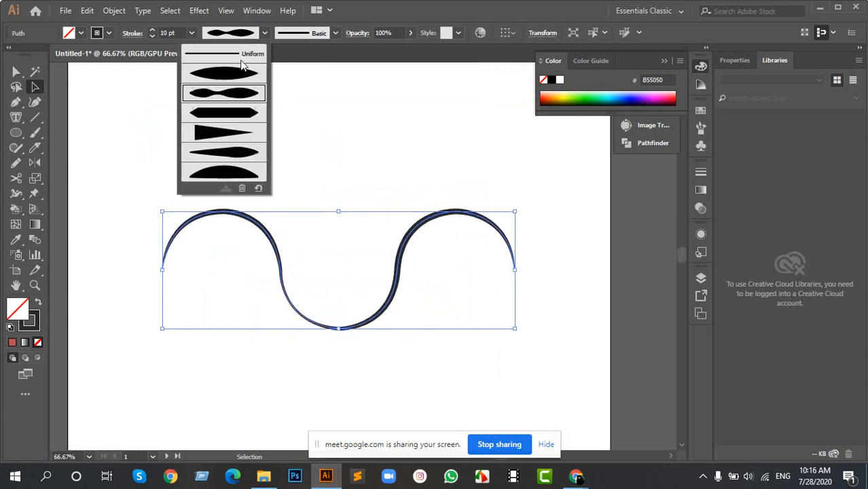
pyautogui.click(239, 60)
# Step: Try the triangular taper, the off-centre teardrop and the half-arch width profiles in turn on the wave
pyautogui.click(240, 34)
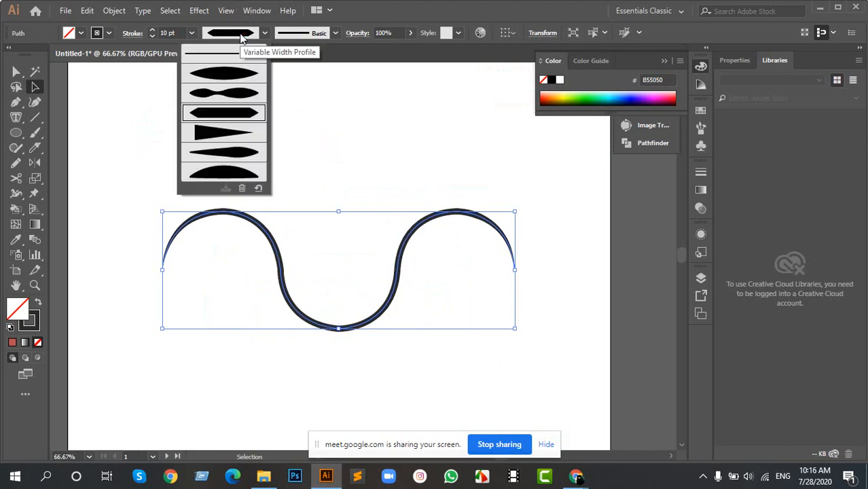
pyautogui.click(231, 133)
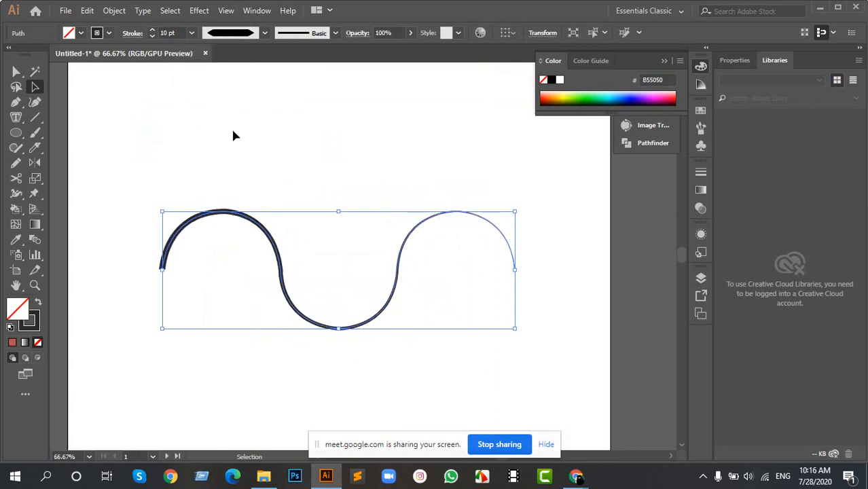
pyautogui.click(229, 34)
pyautogui.click(217, 160)
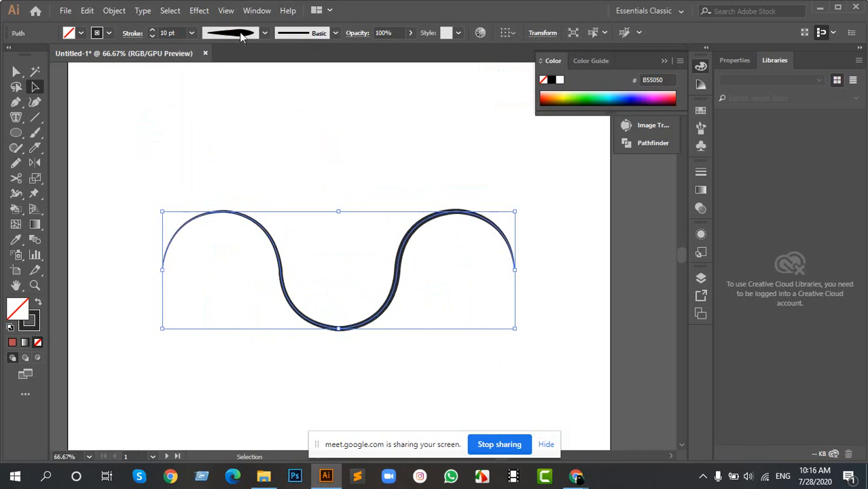
pyautogui.click(234, 34)
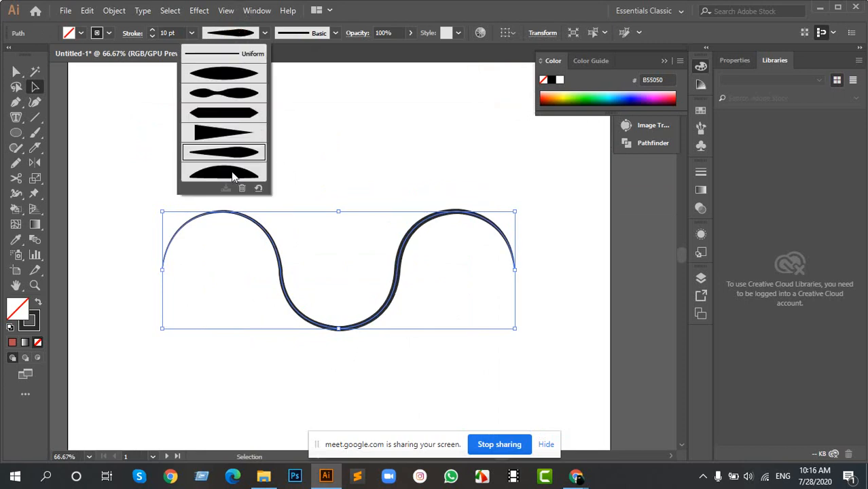
pyautogui.click(232, 175)
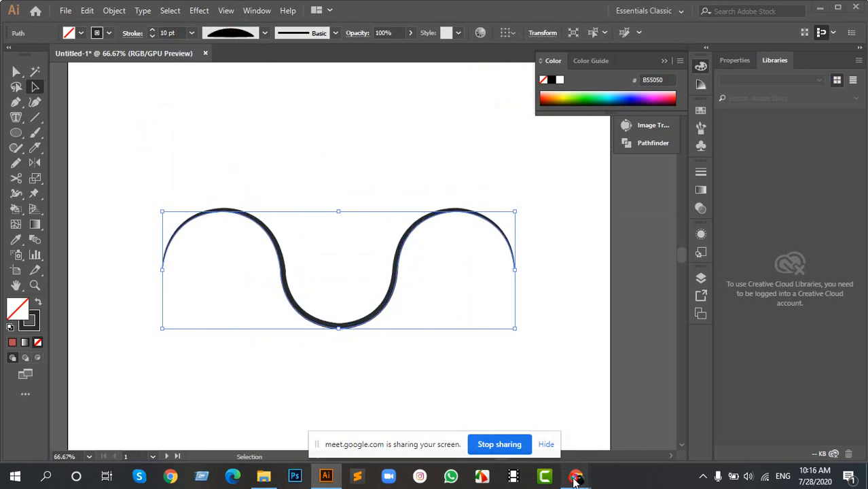
# Step: Switch to the Google Meet window in Chrome to check the meeting, return to Illustrator and clear the selection
pyautogui.moveTo(576, 476)
pyautogui.click(395, 417)
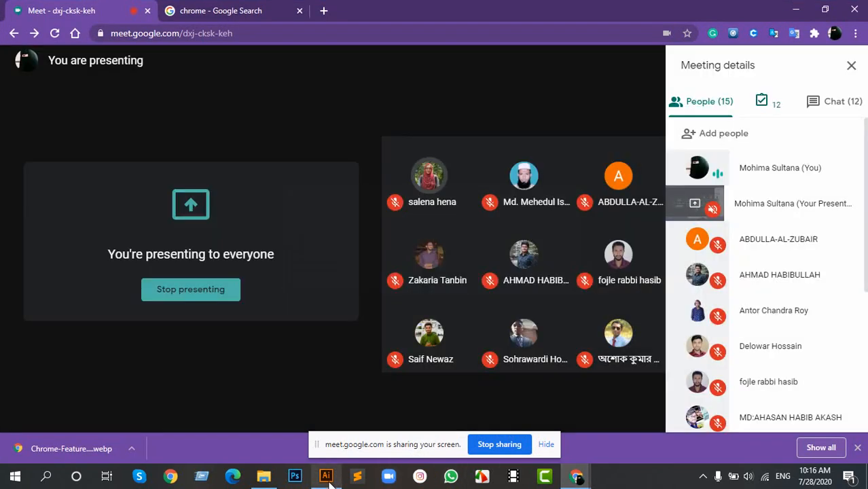
pyautogui.click(325, 475)
pyautogui.click(368, 192)
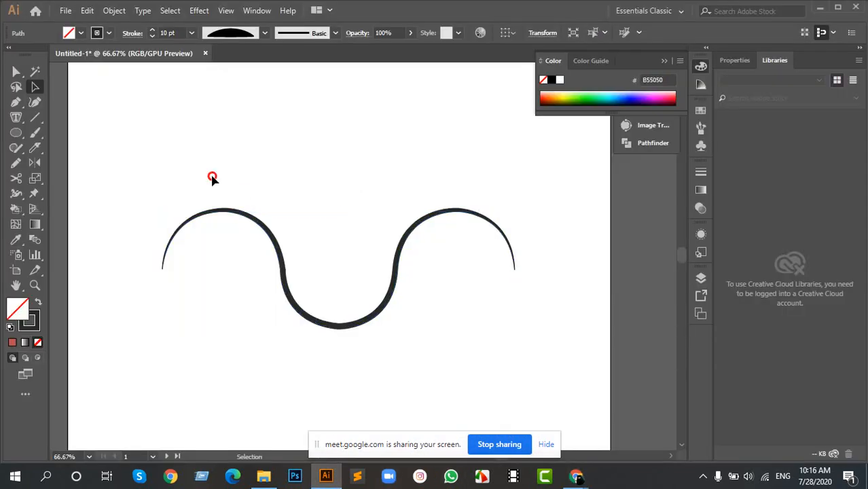
# Step: Shift the wave slightly on the artboard and apply the rough charcoal-style brush to its stroke
pyautogui.scroll(3, 300, 140)
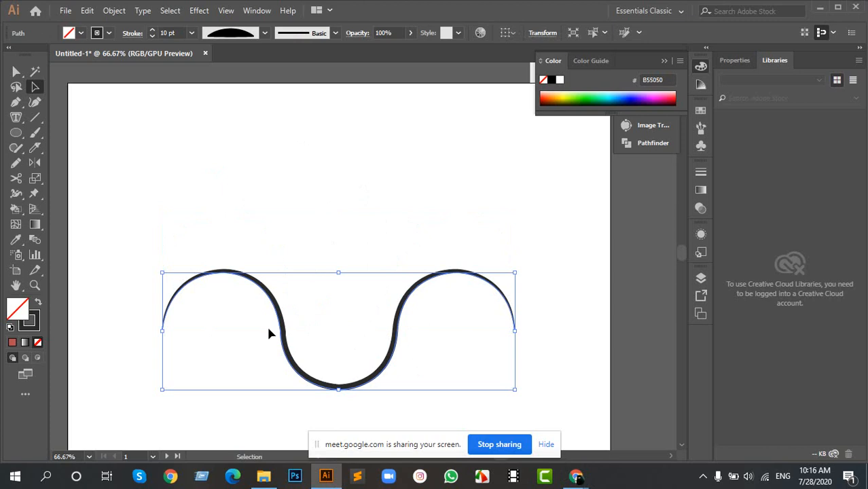
pyautogui.moveTo(285, 299); pyautogui.dragTo(267, 271)
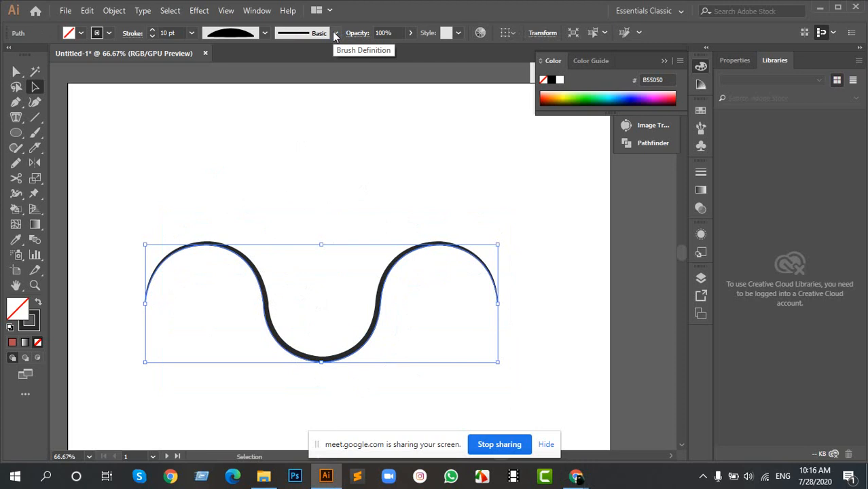
pyautogui.click(334, 33)
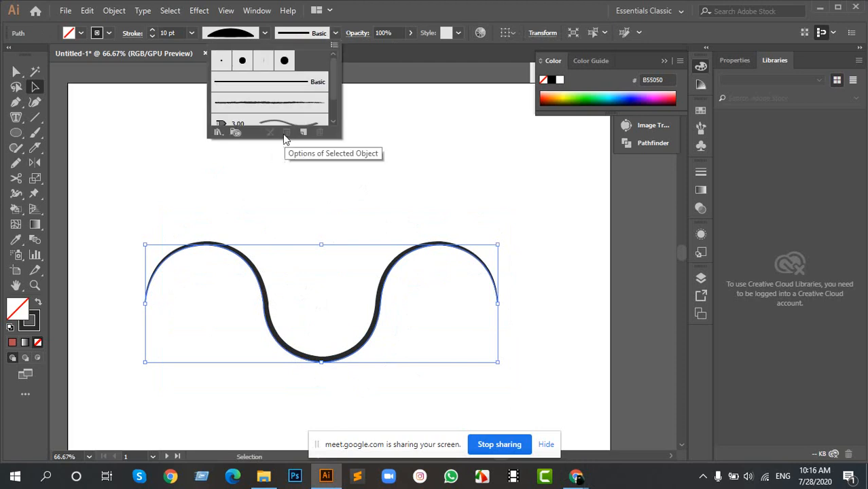
pyautogui.click(263, 100)
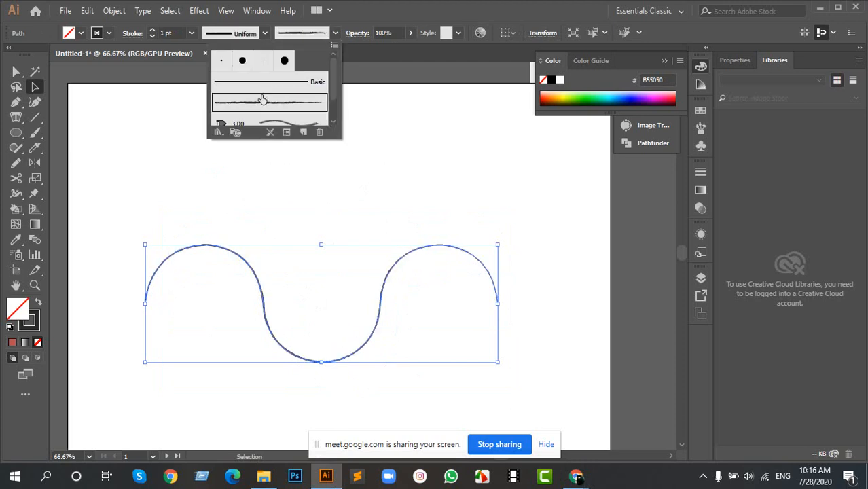
# Step: Set the brushed wave's stroke weight to 5 pt and move the wave slightly lower on the artboard
pyautogui.click(152, 30)
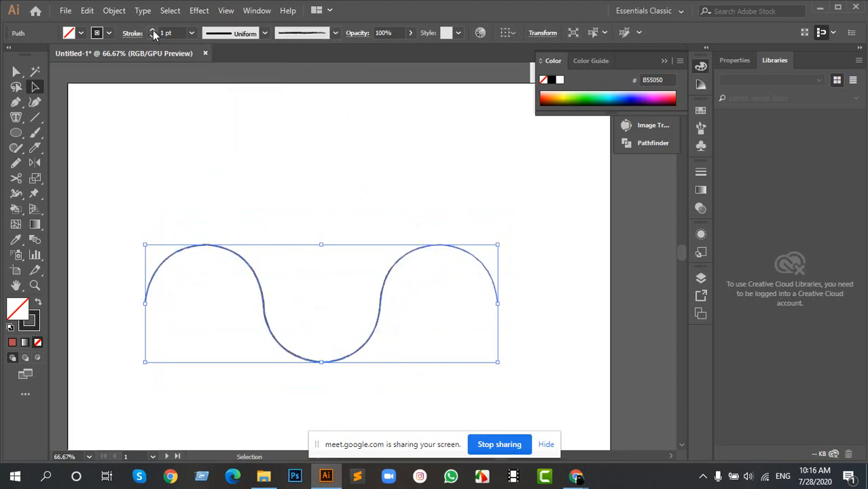
pyautogui.click(152, 29)
pyautogui.click(153, 30)
pyautogui.click(153, 30)
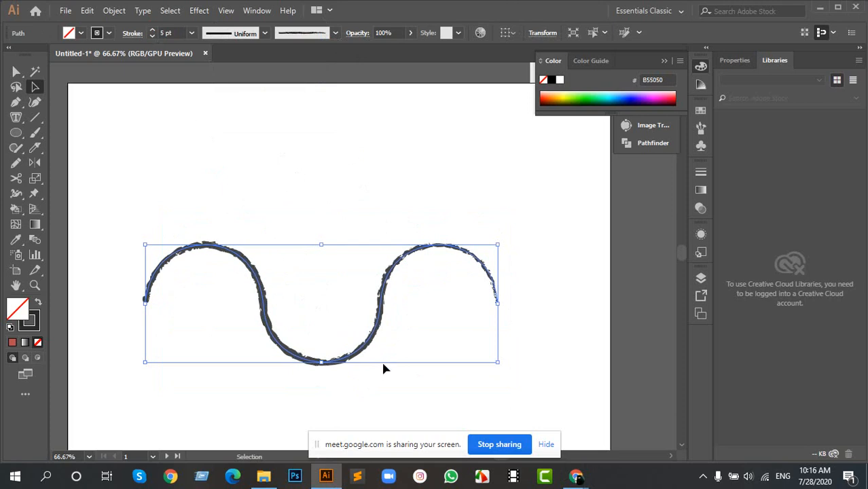
pyautogui.moveTo(344, 358)
pyautogui.mouseDown()
pyautogui.moveTo(253, 325)
pyautogui.moveTo(286, 326)
pyautogui.moveTo(319, 377)
pyautogui.mouseUp()
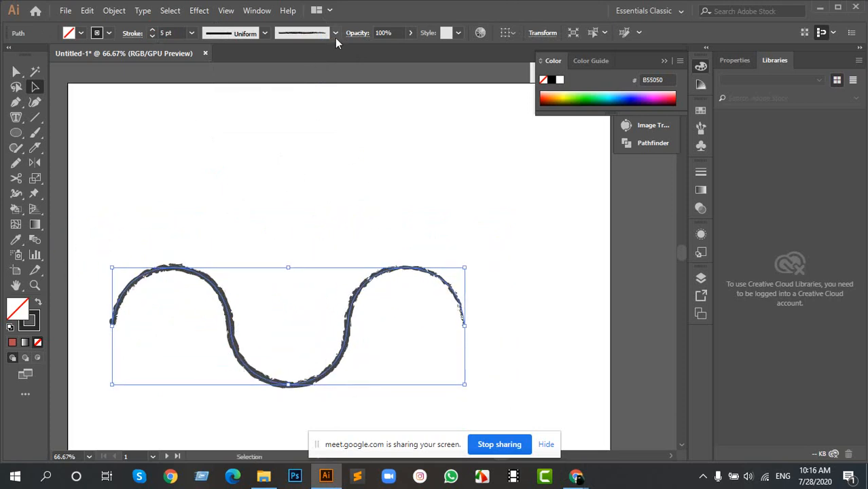
# Step: Open the Arrows_Special brush library and enlarge its panel to show more arrow brushes
pyautogui.click(336, 38)
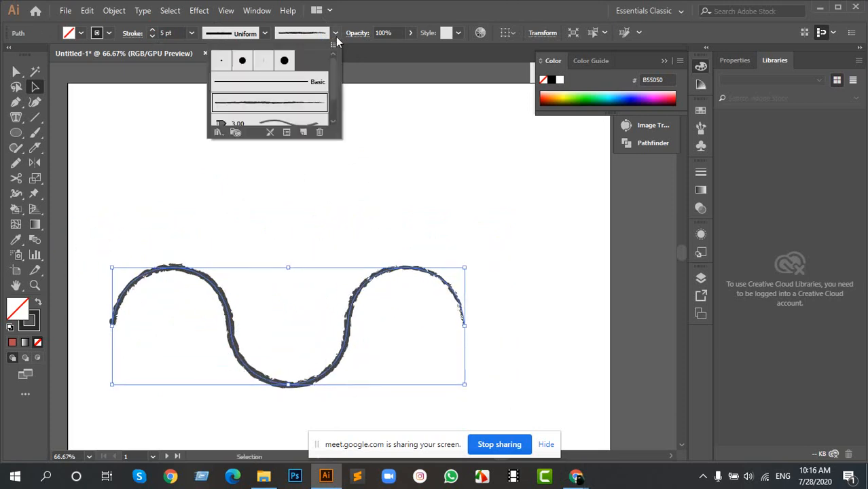
pyautogui.click(218, 134)
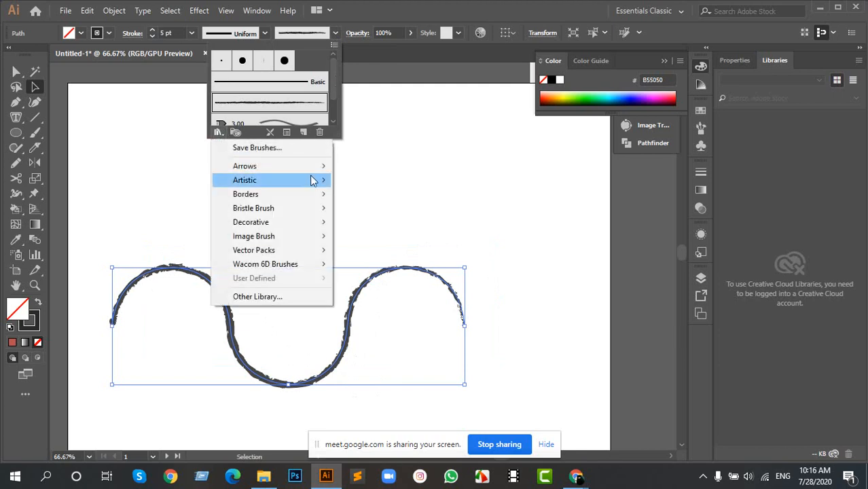
pyautogui.moveTo(298, 166)
pyautogui.click(377, 169)
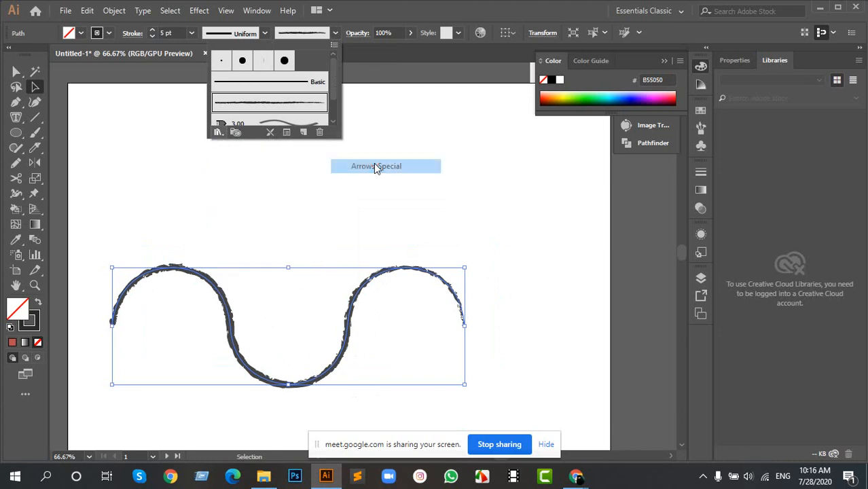
pyautogui.click(446, 181)
pyautogui.moveTo(459, 200); pyautogui.dragTo(491, 104)
pyautogui.moveTo(482, 202); pyautogui.dragTo(491, 358)
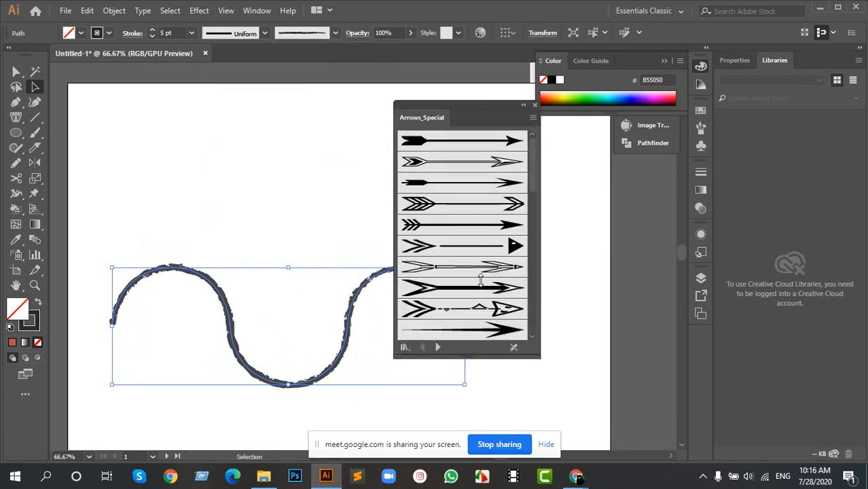
# Step: Try the first Arrows_Special arrow brush on the wave
pyautogui.scroll(-5, 479, 280)
pyautogui.scroll(5, 476, 312)
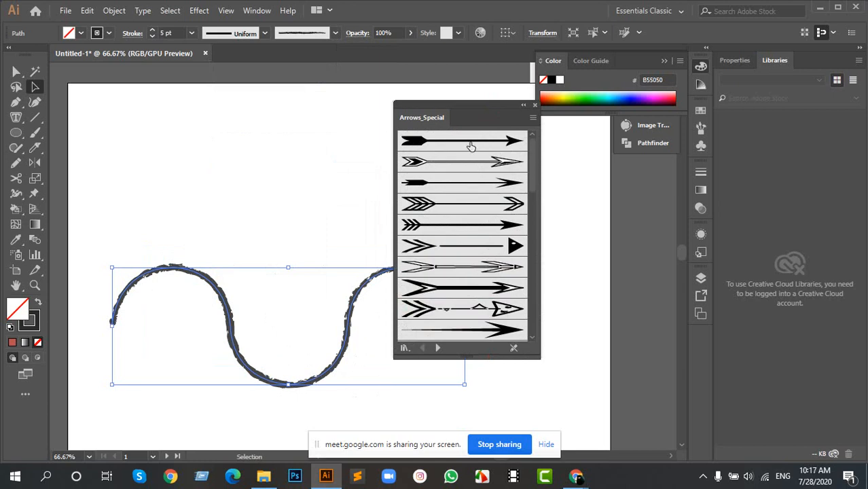
pyautogui.click(470, 141)
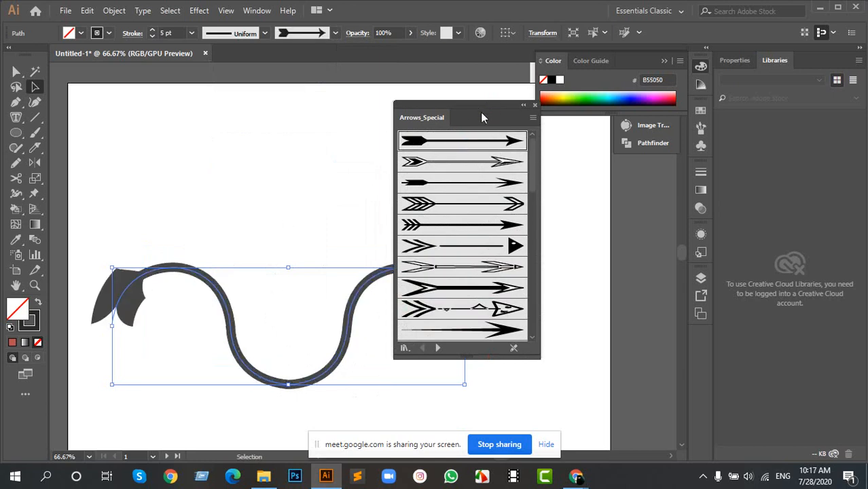
# Step: Remove the arrow brush from the wave and draw a horizontal line about 489 px long above it with the Line Segment tool
pyautogui.moveTo(481, 118)
pyautogui.mouseDown()
pyautogui.moveTo(574, 197)
pyautogui.moveTo(529, 151)
pyautogui.moveTo(502, 300)
pyautogui.mouseUp()
pyautogui.click(282, 205)
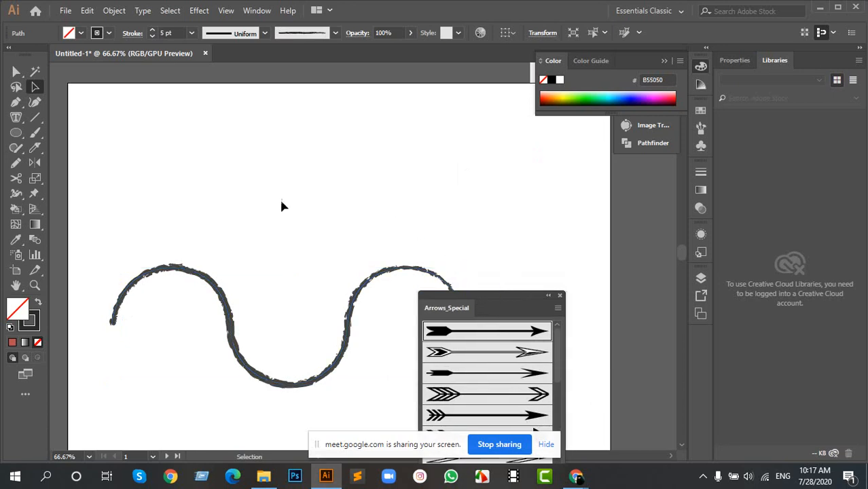
pyautogui.click(35, 117)
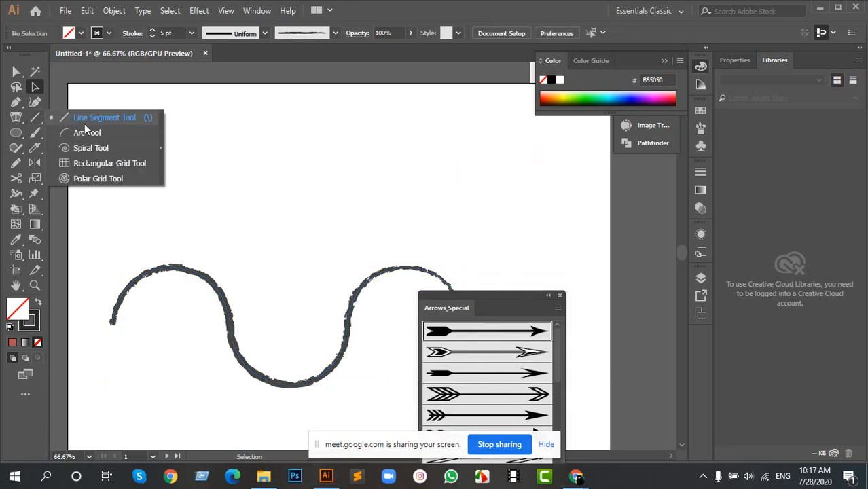
pyautogui.click(85, 121)
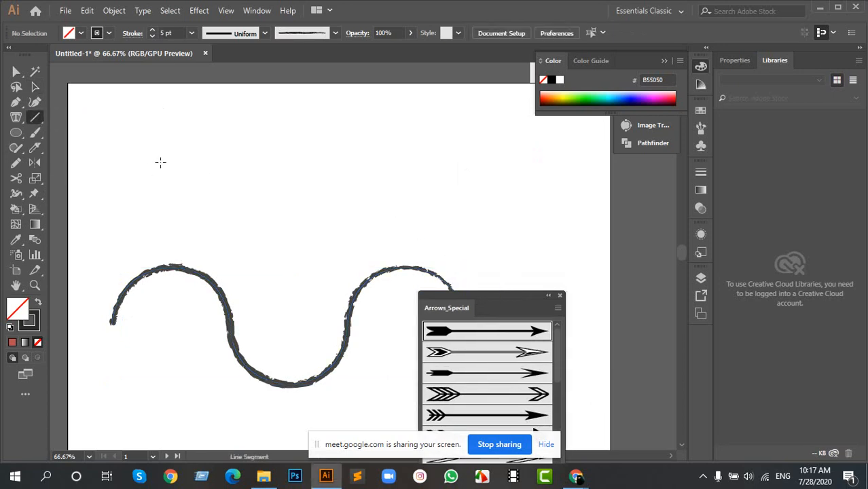
pyautogui.moveTo(161, 162)
pyautogui.mouseDown()
pyautogui.moveTo(266, 188)
pyautogui.moveTo(449, 162)
pyautogui.mouseUp()
pyautogui.click(313, 137)
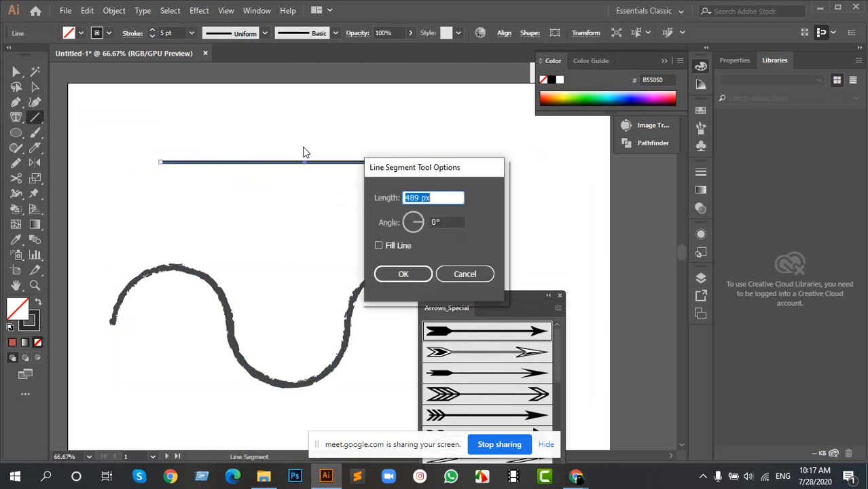
pyautogui.click(466, 274)
# Step: Move the straight line down and toward the artboard's left edge, just above the wave, and deselect it
pyautogui.press('a')
pyautogui.moveTo(268, 127); pyautogui.dragTo(311, 202)
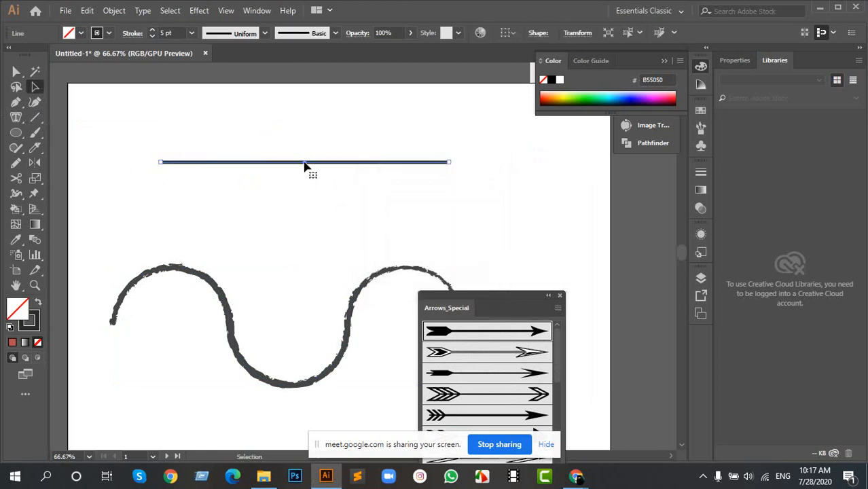
pyautogui.moveTo(304, 165); pyautogui.dragTo(218, 213)
pyautogui.click(520, 237)
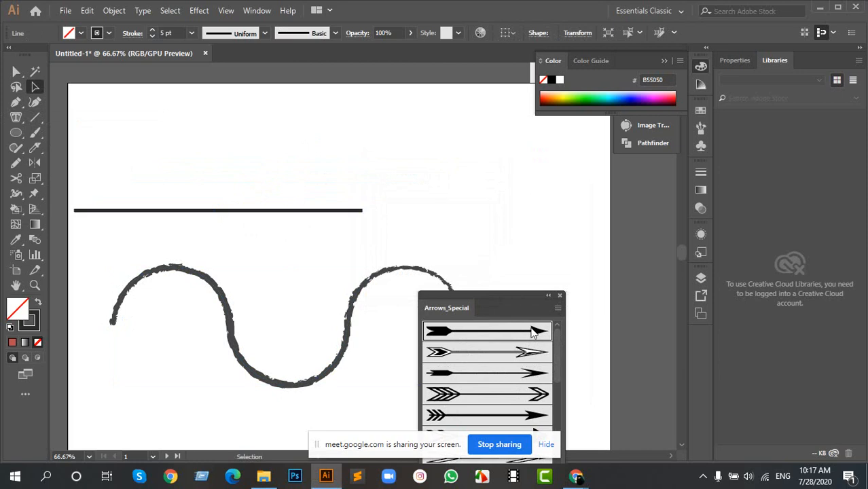
# Step: Try several Arrows_Special brushes one after another on the straight line, finishing with the thick open-headed arrow
pyautogui.moveTo(519, 295); pyautogui.dragTo(510, 136)
pyautogui.click(344, 211)
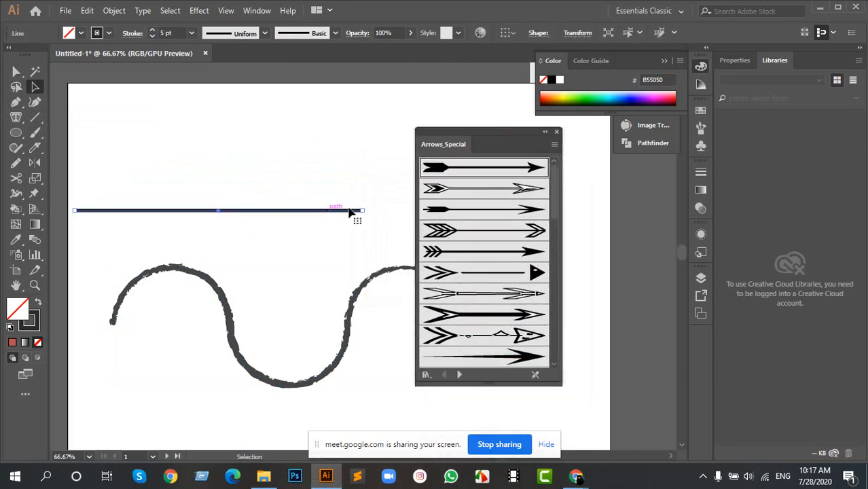
pyautogui.click(491, 174)
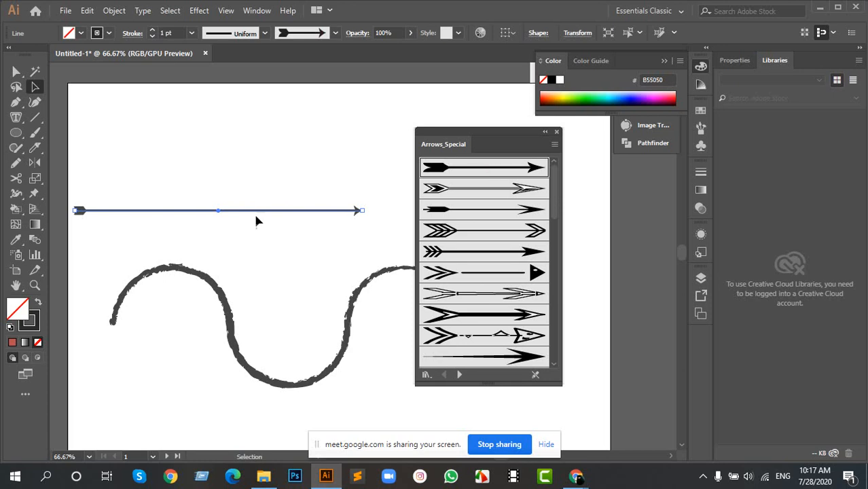
pyautogui.click(475, 193)
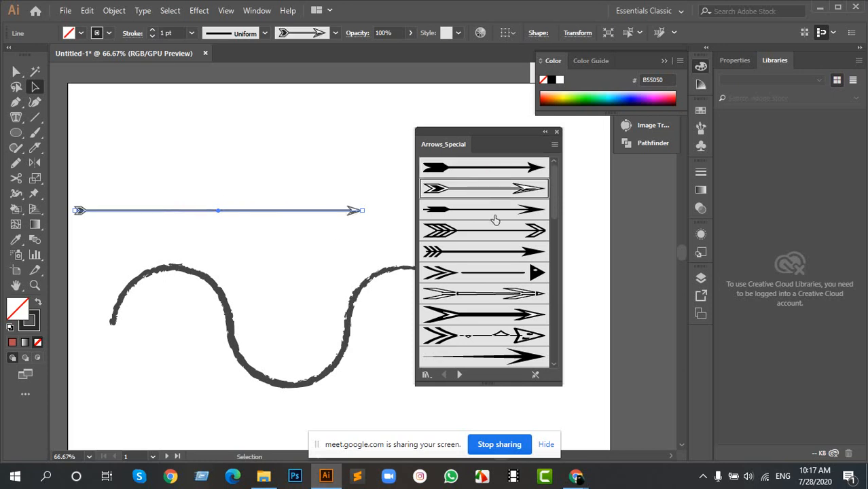
pyautogui.click(493, 216)
pyautogui.click(489, 232)
pyautogui.click(497, 253)
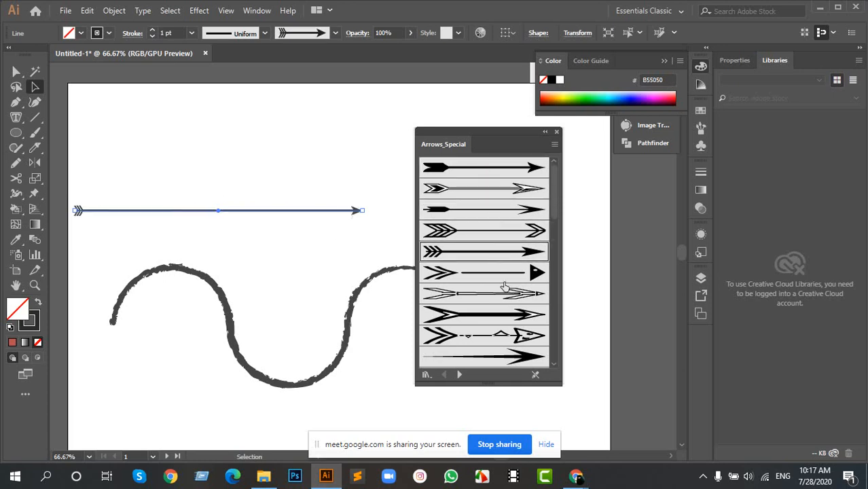
pyautogui.click(493, 274)
pyautogui.click(503, 317)
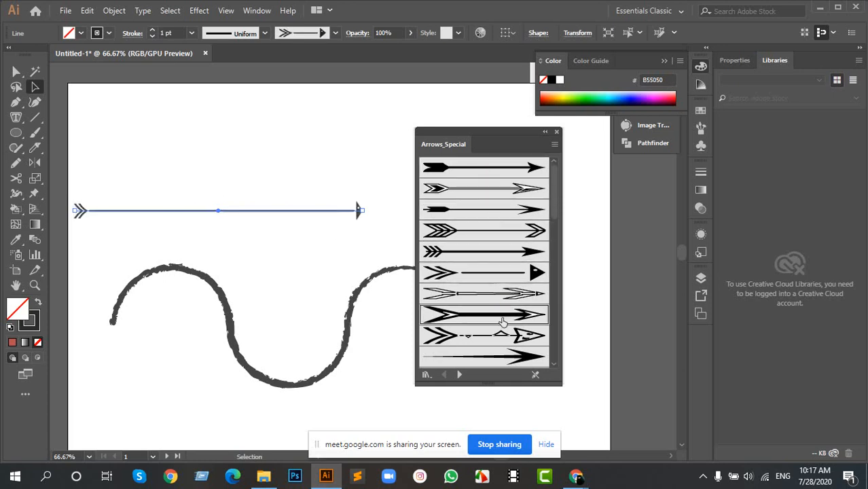
# Step: Load the Artistic_Watercolor brush library and try several of its strokes on the line, finishing with the fifth brush listed
pyautogui.click(426, 374)
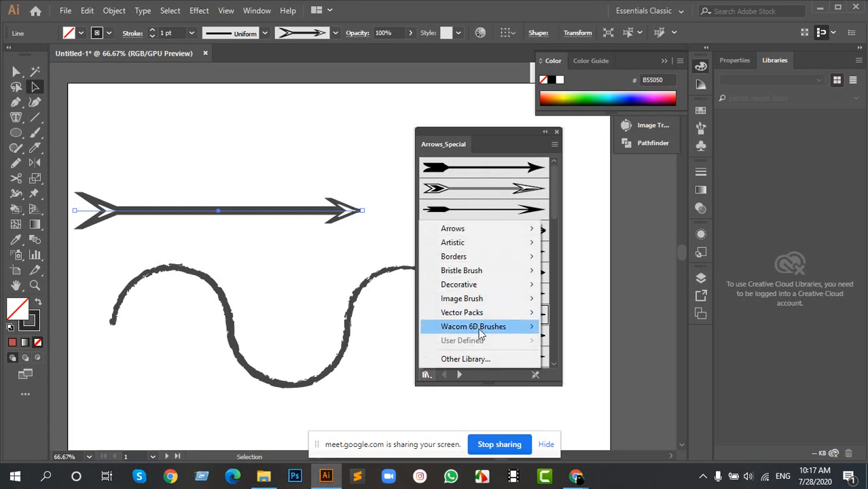
pyautogui.moveTo(477, 246)
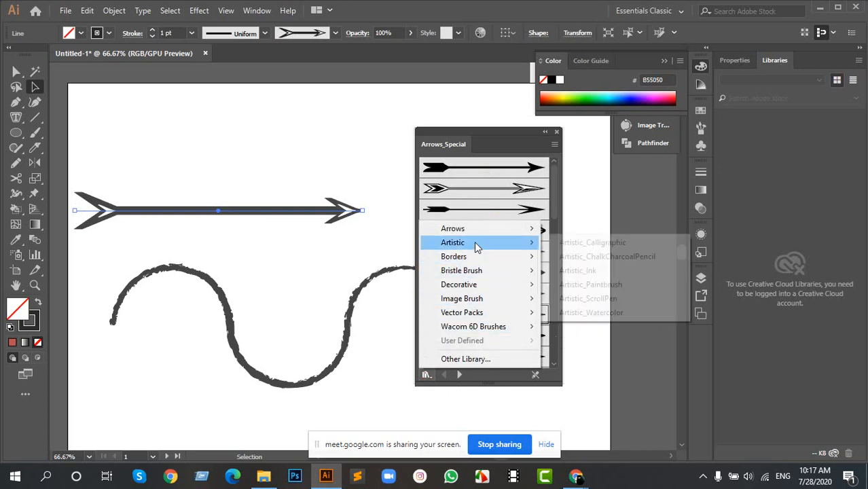
pyautogui.click(610, 314)
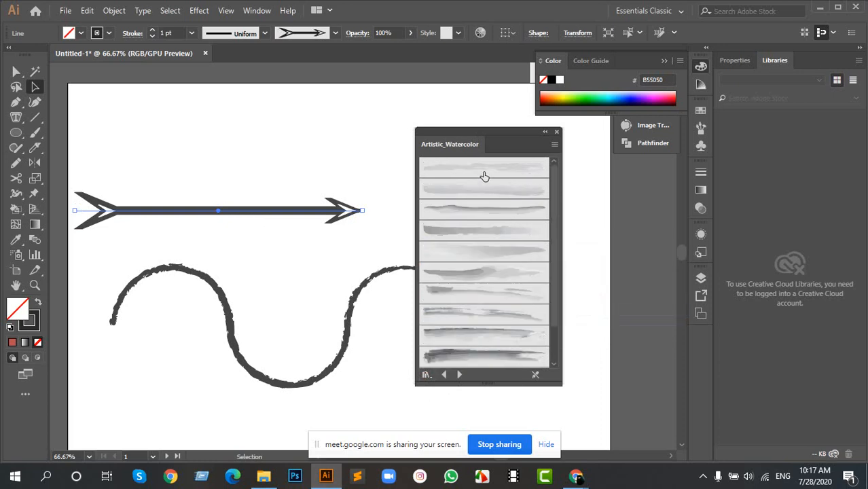
pyautogui.click(481, 188)
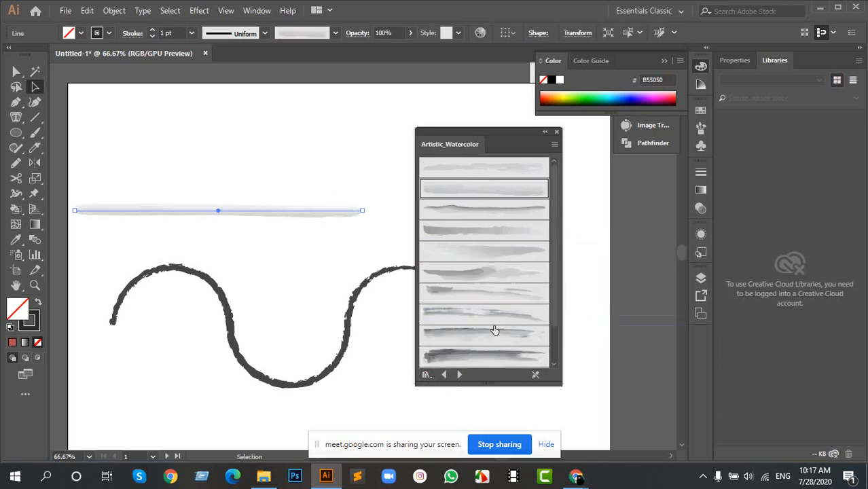
pyautogui.click(480, 355)
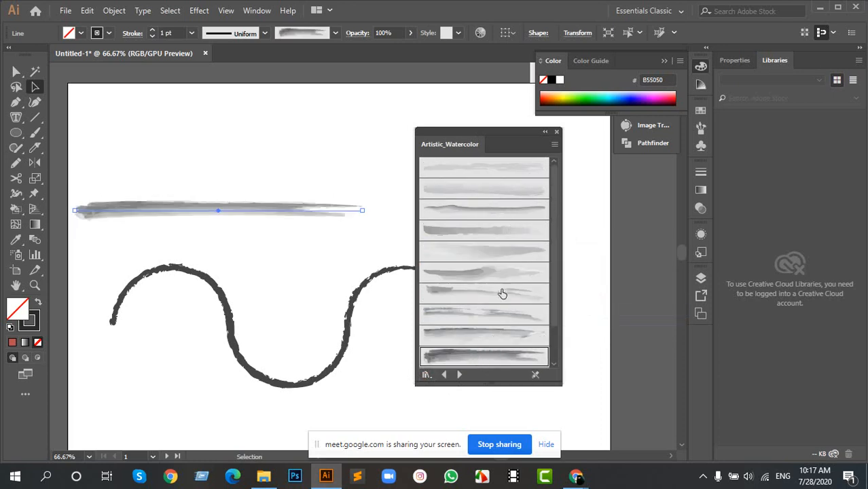
pyautogui.click(485, 334)
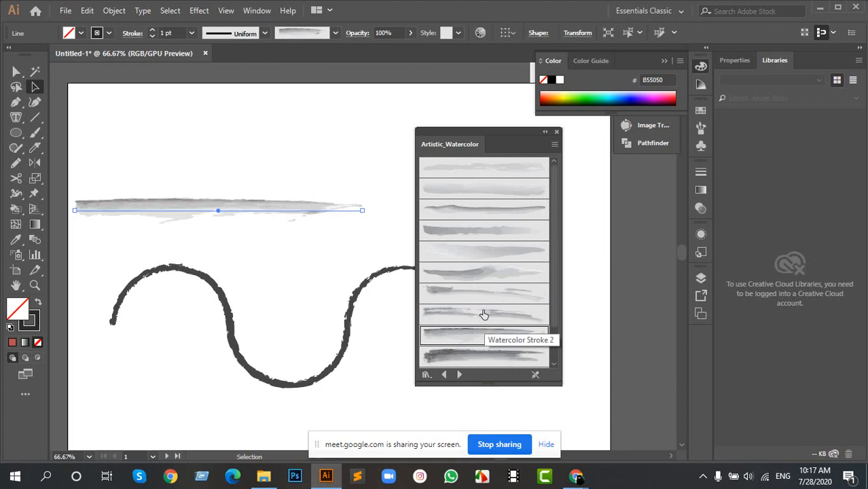
pyautogui.click(483, 314)
pyautogui.click(477, 295)
pyautogui.click(476, 272)
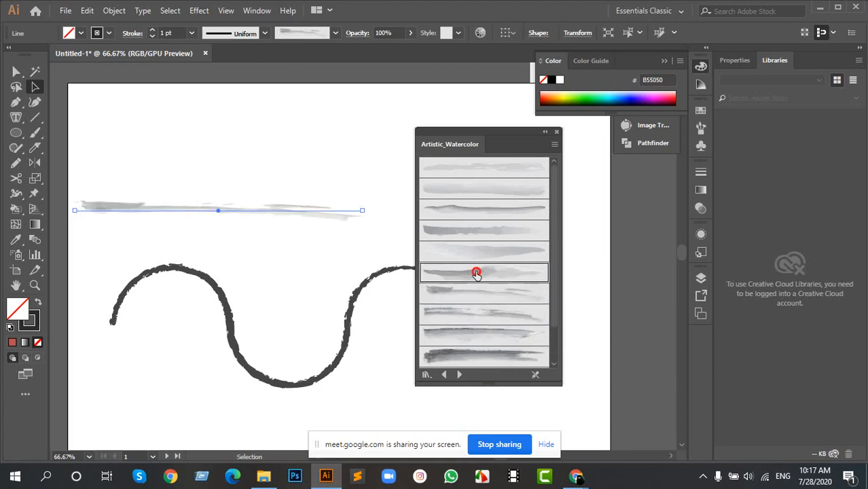
pyautogui.click(489, 251)
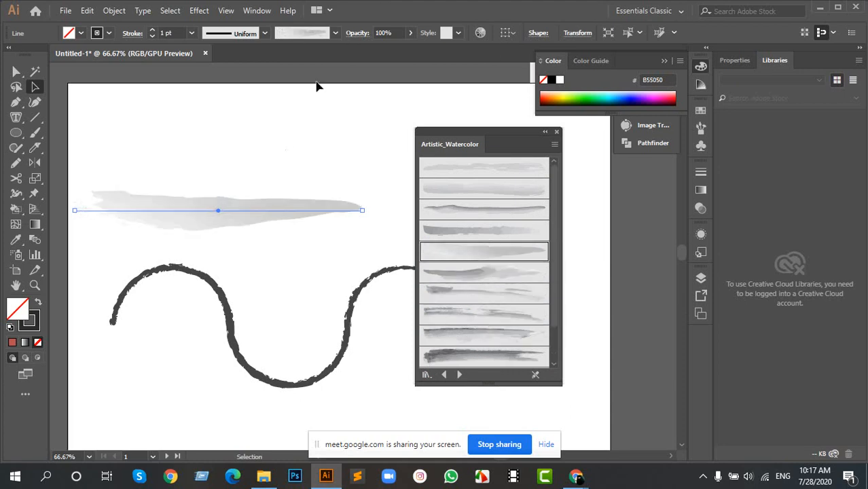
# Step: Raise the watercolor line's stroke weight to 4 pt
pyautogui.moveTo(501, 140); pyautogui.dragTo(524, 129)
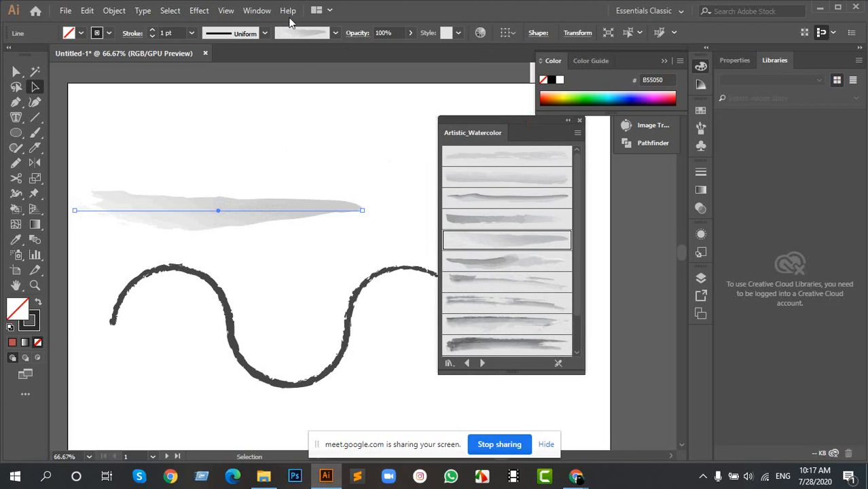
pyautogui.click(151, 30)
pyautogui.click(151, 30)
pyautogui.click(151, 30)
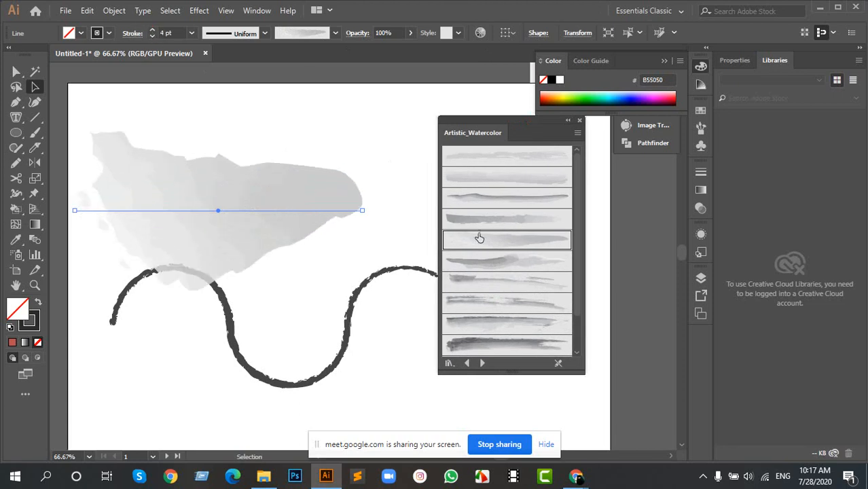
# Step: Open the Image Brush Library, apply the brown braided border brush to the line, and close the library
pyautogui.click(449, 363)
pyautogui.moveTo(552, 295)
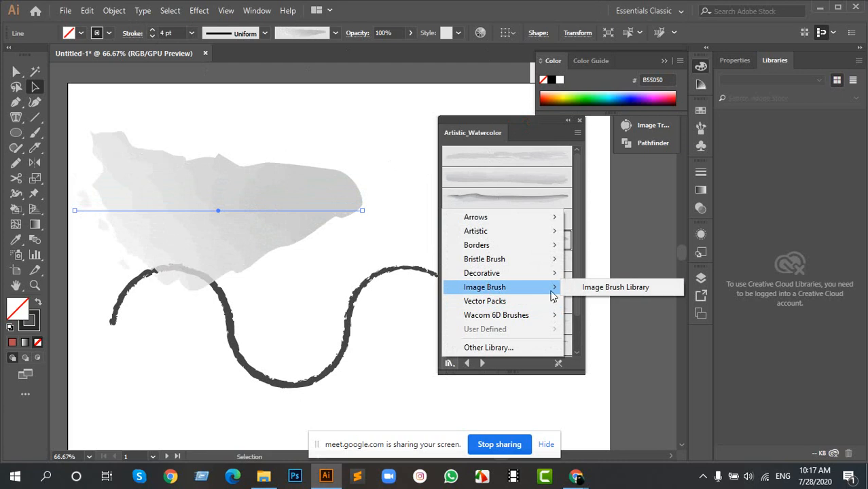
pyautogui.click(611, 289)
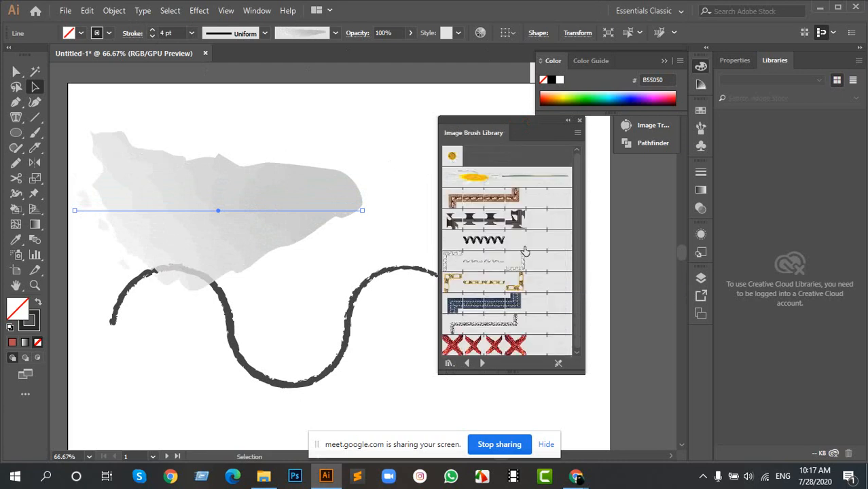
pyautogui.click(490, 203)
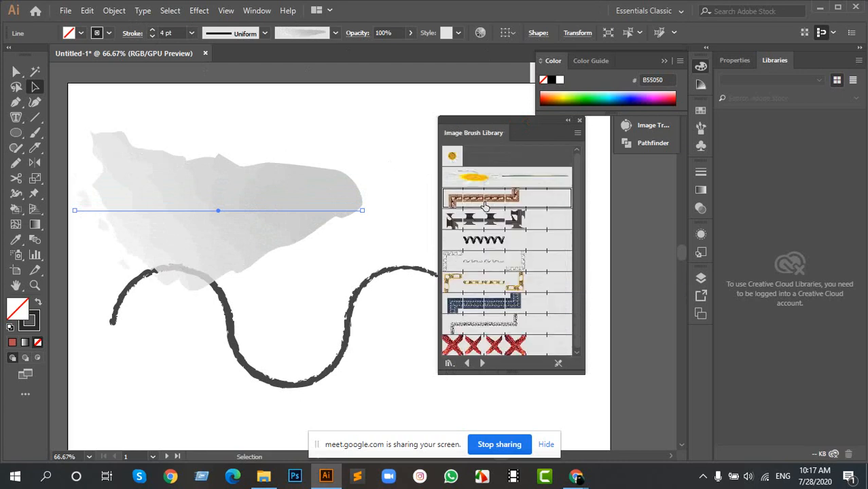
pyautogui.click(579, 121)
# Step: Select the brushed line and the wave together and move them off the artboard to its left
pyautogui.scroll(-2, 336, 218)
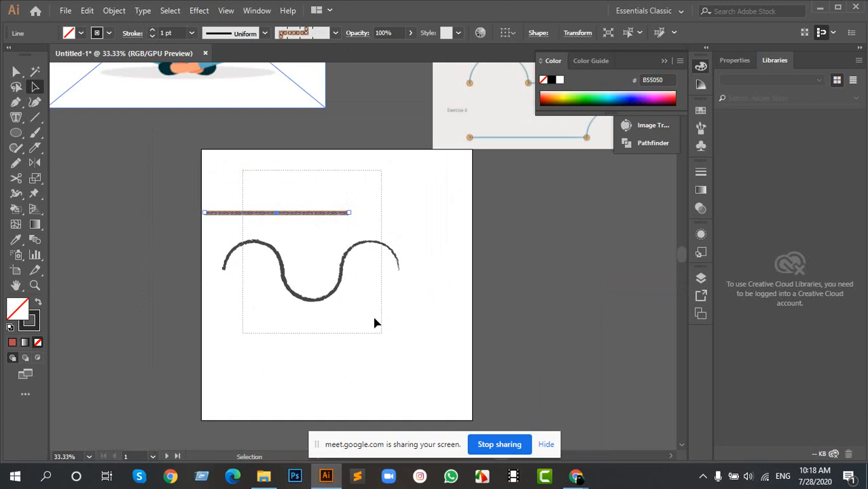
pyautogui.moveTo(374, 319); pyautogui.dragTo(374, 320)
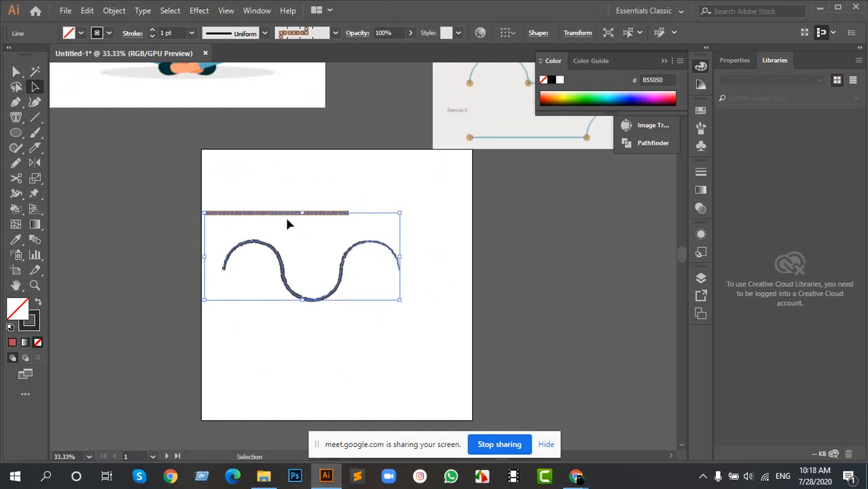
pyautogui.moveTo(282, 219); pyautogui.dragTo(130, 189)
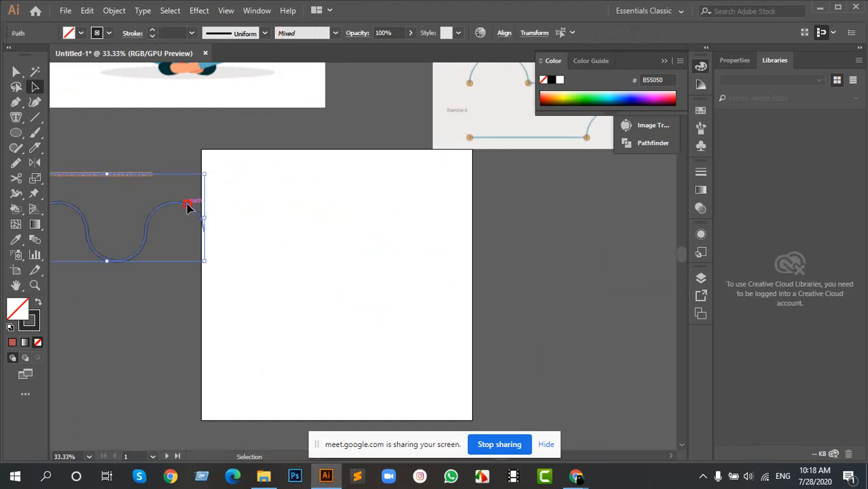
pyautogui.moveTo(191, 204); pyautogui.dragTo(97, 165)
# Step: Move the linked Pen tool exercise image upward, clear of the empty artboard
pyautogui.moveTo(341, 252); pyautogui.dragTo(340, 217)
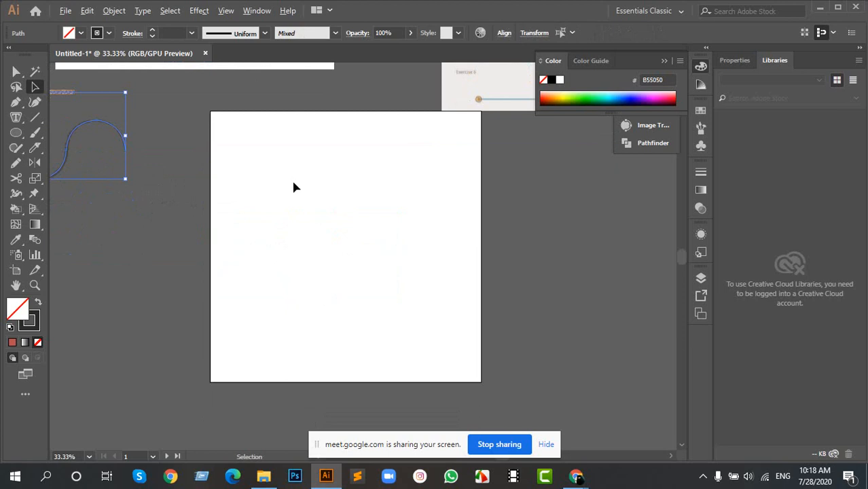
pyautogui.scroll(2, 473, 127)
pyautogui.click(486, 129)
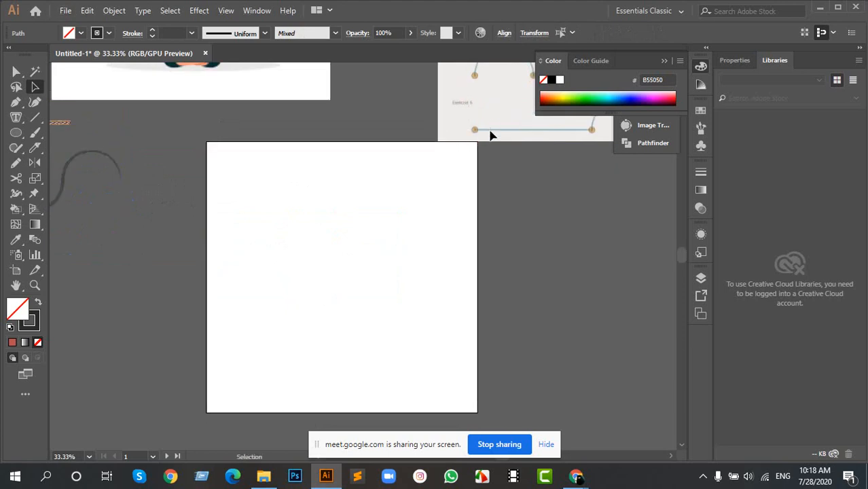
pyautogui.click(490, 132)
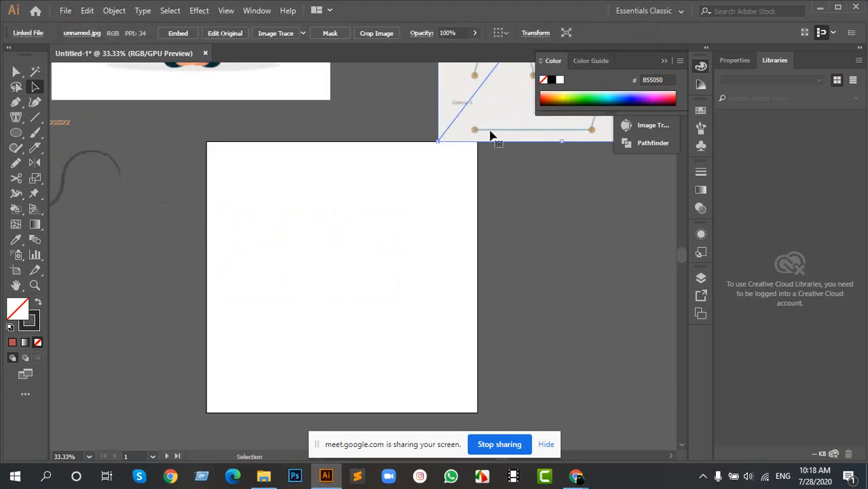
pyautogui.moveTo(508, 138); pyautogui.dragTo(496, 76)
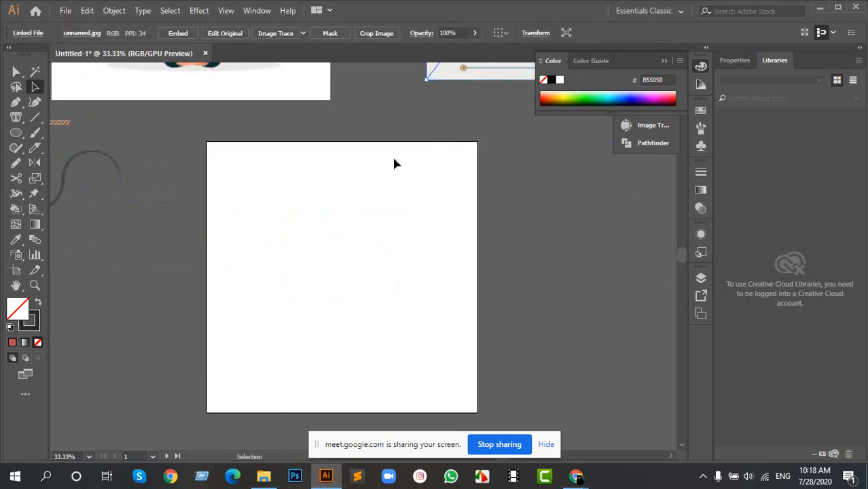
# Step: Draw a rectangle just inside the artboard's edges, stretch its lower side close to the artboard's bottom edge, and select it
pyautogui.scroll(1, 292, 254)
pyautogui.press('m')
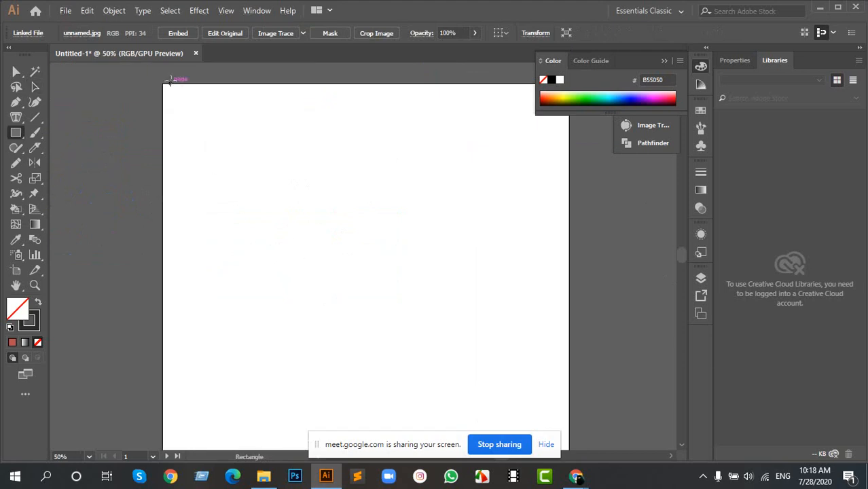
pyautogui.moveTo(171, 94); pyautogui.dragTo(563, 400)
pyautogui.scroll(-3, 438, 209)
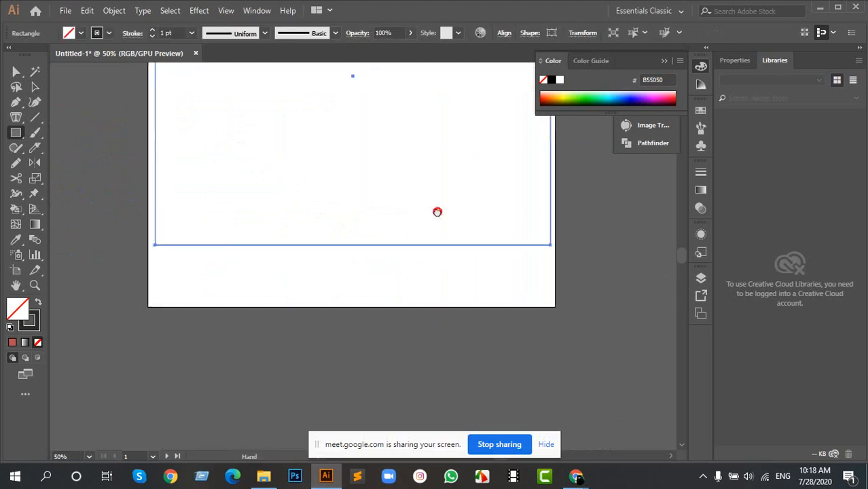
pyautogui.moveTo(353, 246); pyautogui.dragTo(356, 301)
pyautogui.scroll(4, 379, 234)
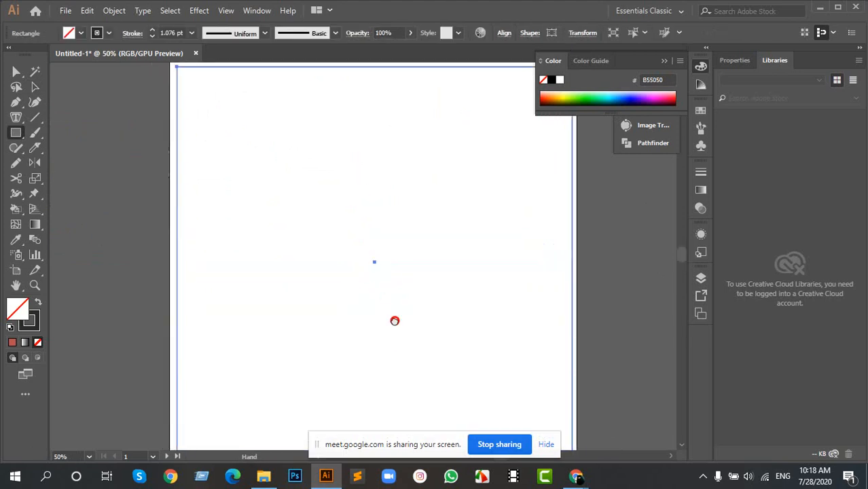
pyautogui.press('a')
pyautogui.click(150, 199)
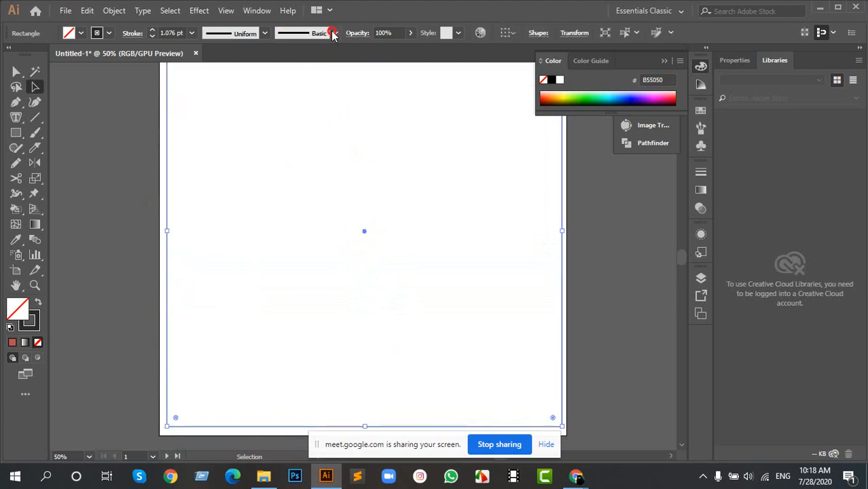
# Step: Apply the brown braided border brush to the rectangle's stroke and inspect the border up close at the artboard's upper-left corner
pyautogui.click(334, 33)
pyautogui.click(261, 95)
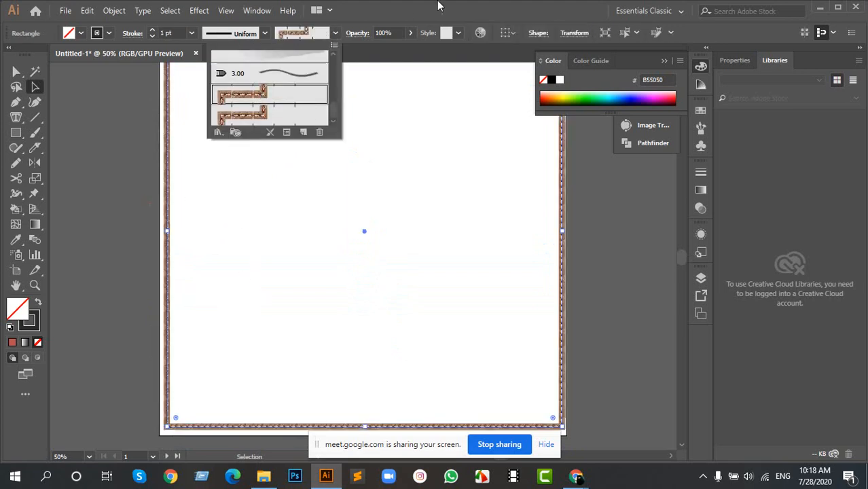
pyautogui.scroll(-4, 343, 235)
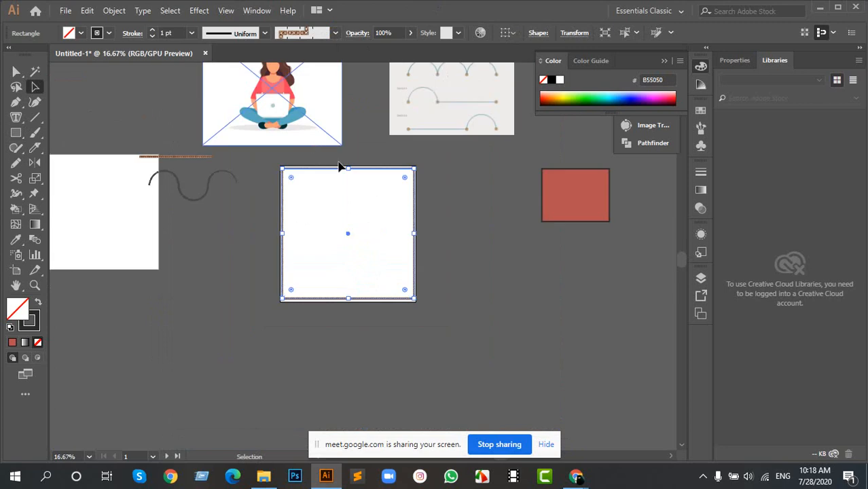
pyautogui.scroll(2, 347, 196)
pyautogui.scroll(5, 220, 136)
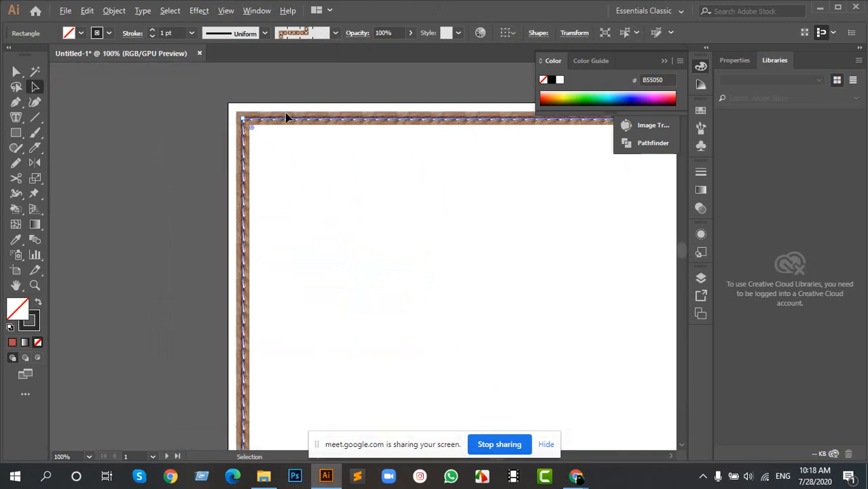
pyautogui.scroll(1, 239, 140)
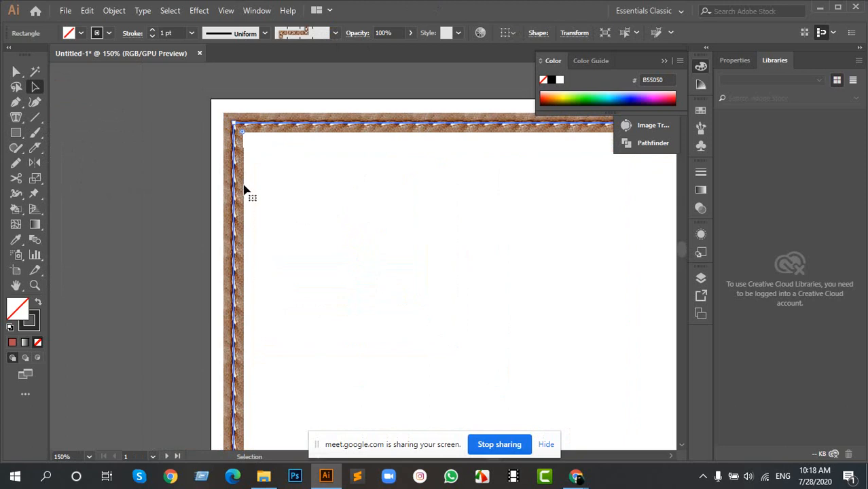
# Step: Load the Borders_Novelty brush library and apply its black-and-red ant border to the rectangle
pyautogui.click(327, 34)
pyautogui.click(218, 132)
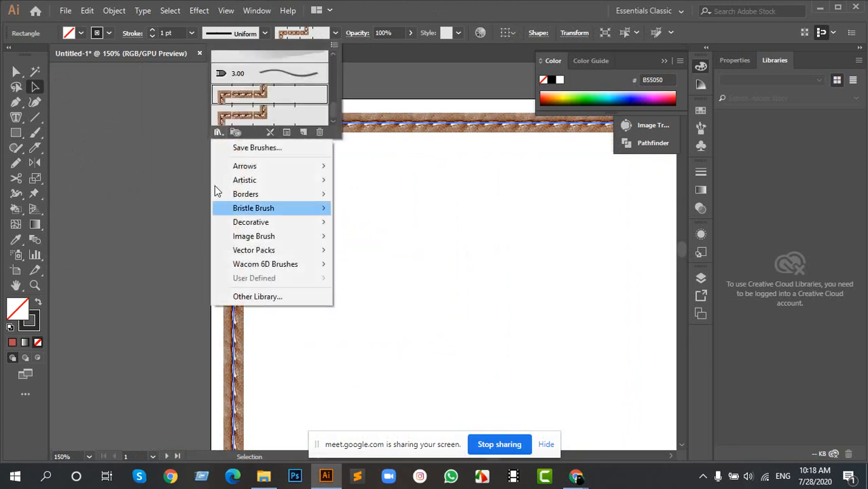
pyautogui.moveTo(272, 214)
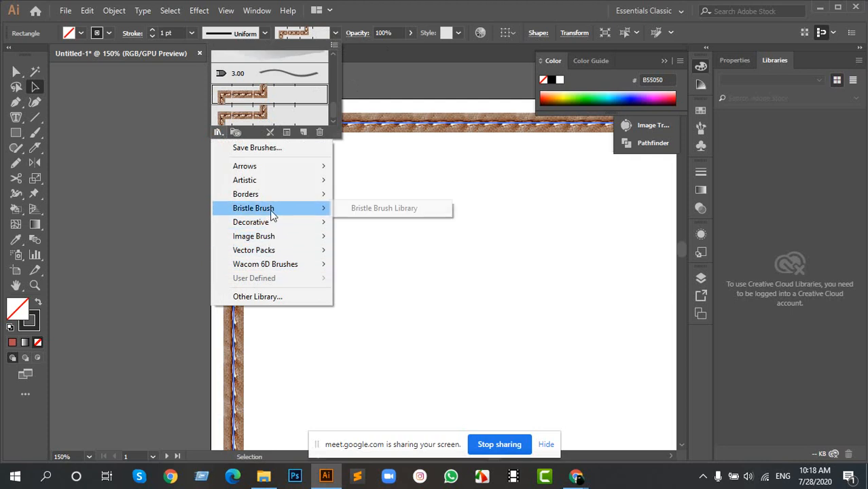
pyautogui.moveTo(271, 194)
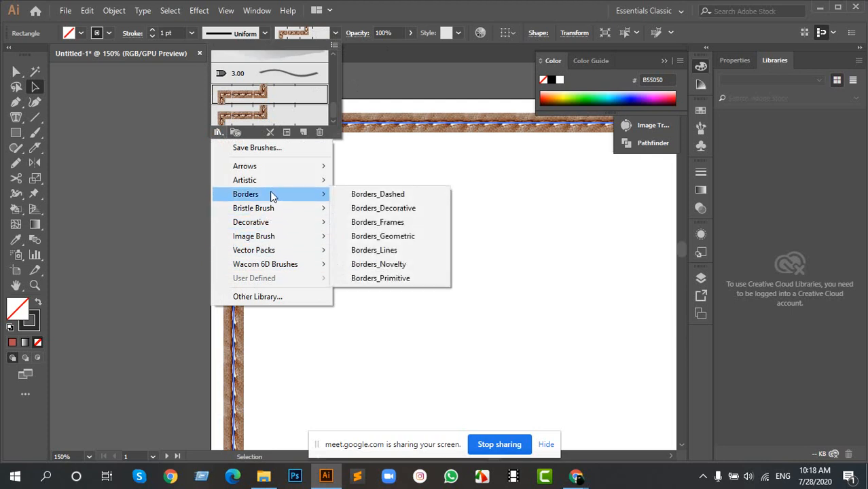
pyautogui.click(380, 264)
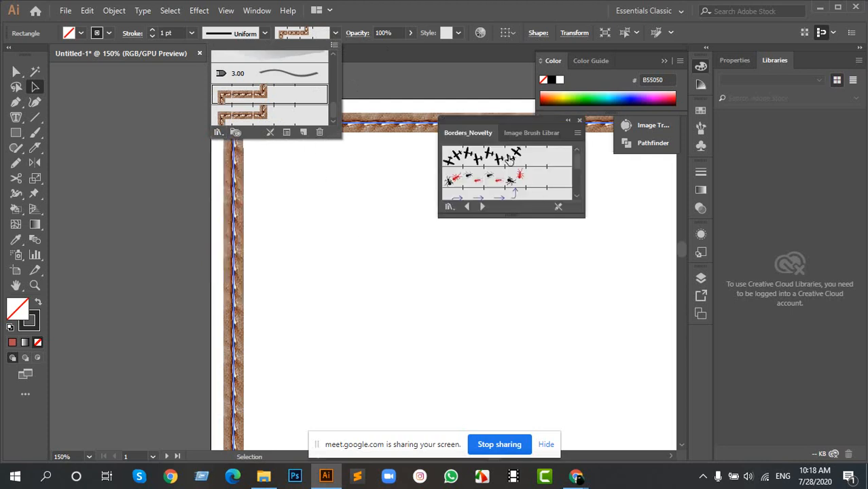
pyautogui.click(494, 178)
pyautogui.click(493, 178)
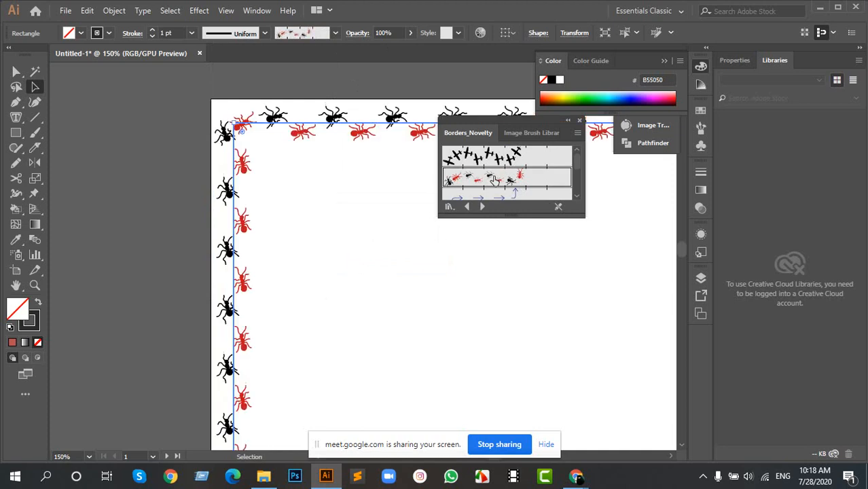
# Step: Lengthen the Borders_Novelty list, try the green arrowhead and red atom borders on the rectangle, and browse the remaining brushes
pyautogui.moveTo(498, 216); pyautogui.dragTo(495, 317)
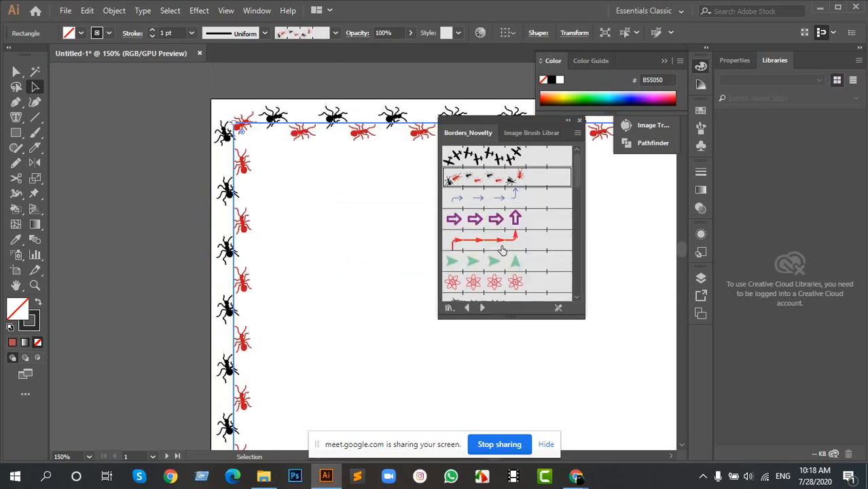
pyautogui.click(502, 263)
pyautogui.click(503, 284)
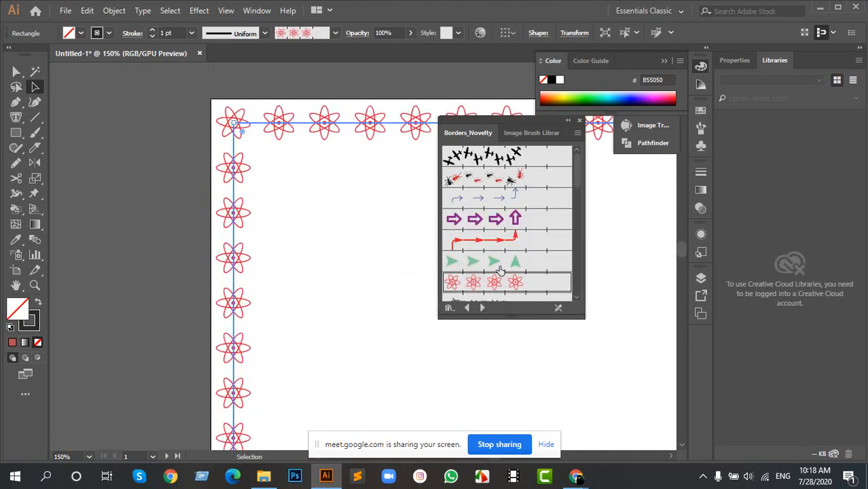
pyautogui.scroll(-3, 513, 238)
pyautogui.scroll(-3, 493, 254)
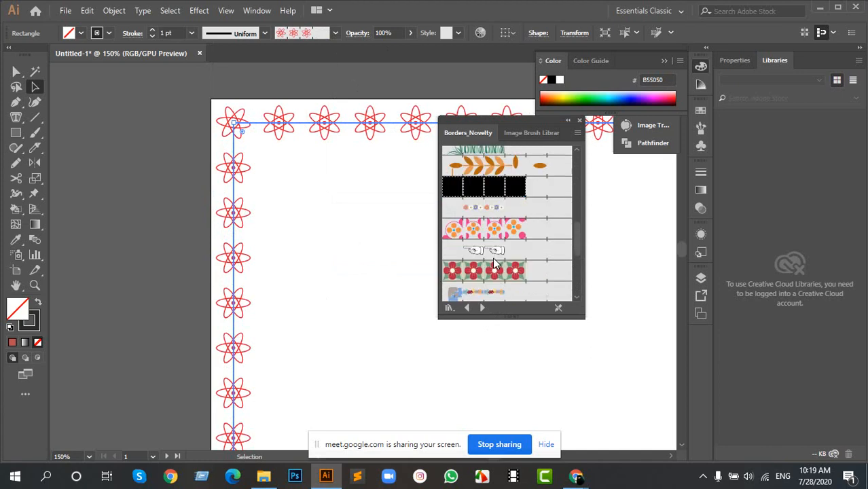
# Step: Load the Borders_Frames library, try its beige and orange wood frames on the rectangle, and settle on the dark brown wood frame
pyautogui.click(448, 307)
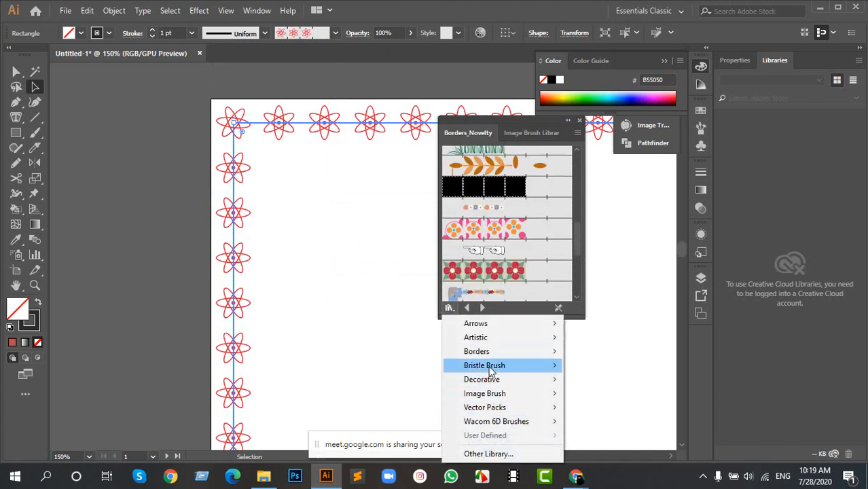
pyautogui.moveTo(492, 351)
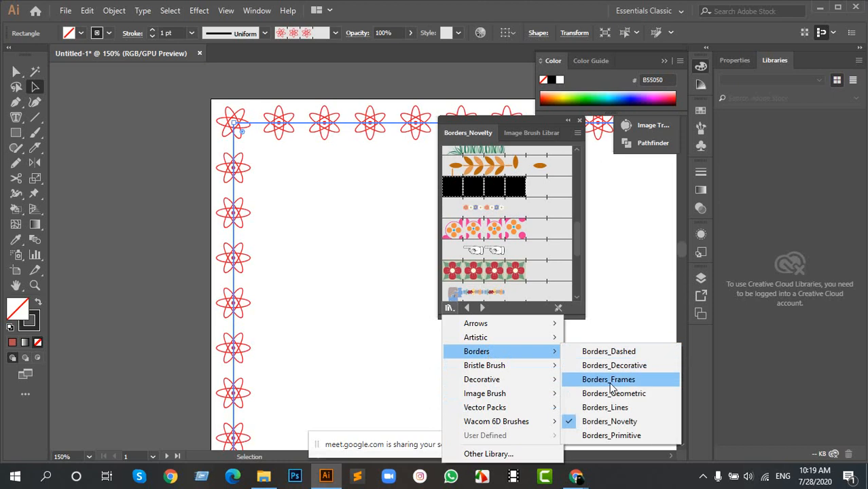
pyautogui.click(608, 380)
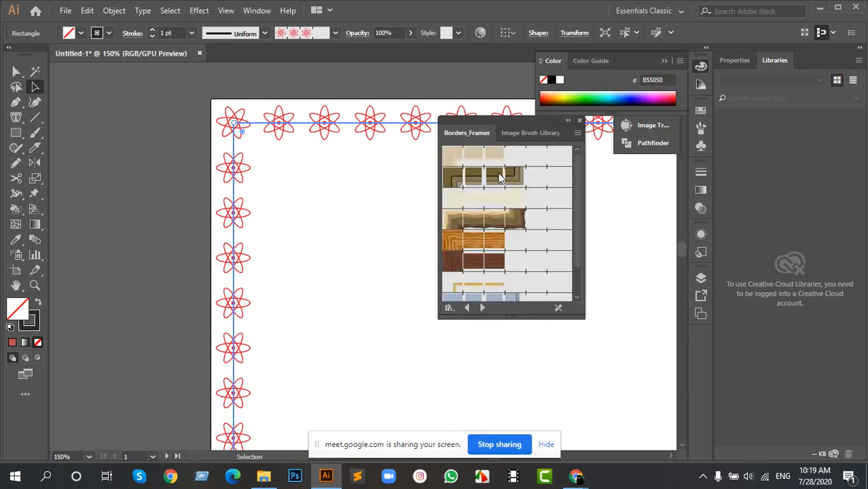
pyautogui.click(484, 159)
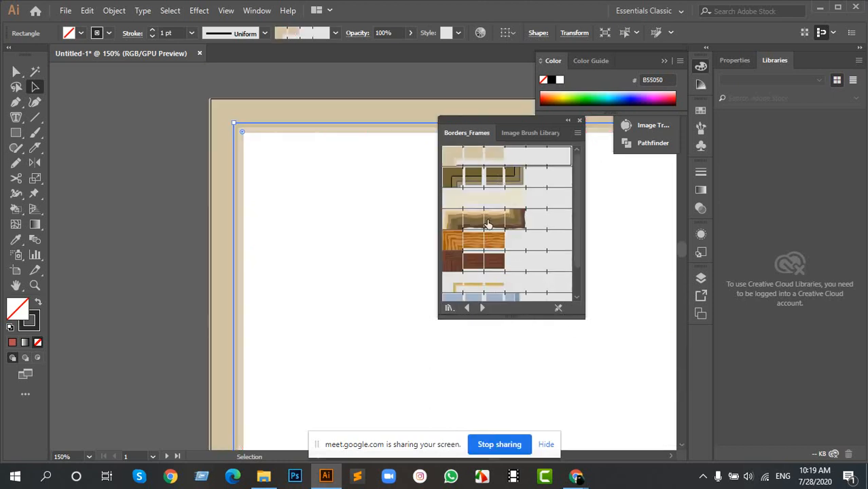
pyautogui.click(487, 224)
pyautogui.click(477, 241)
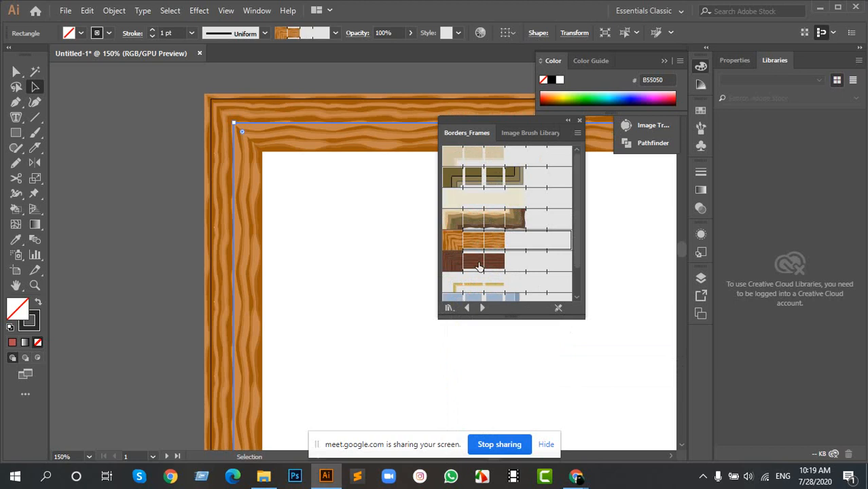
pyautogui.click(483, 262)
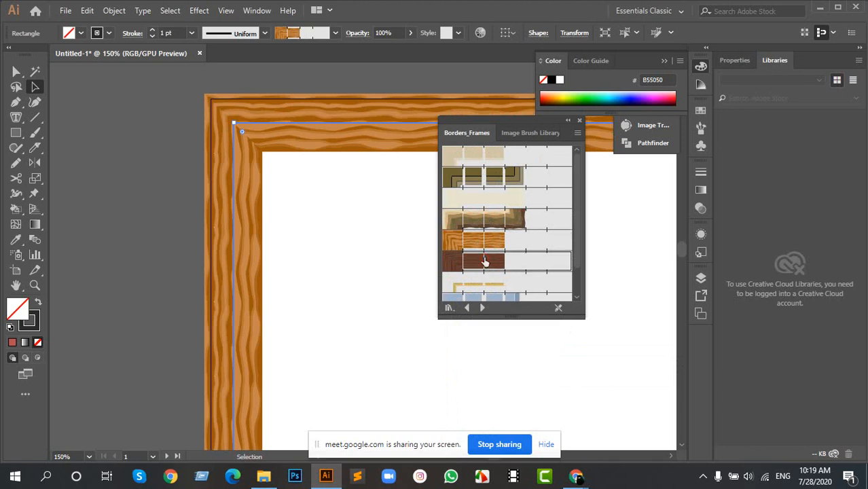
pyautogui.click(373, 246)
pyautogui.scroll(-8, 344, 227)
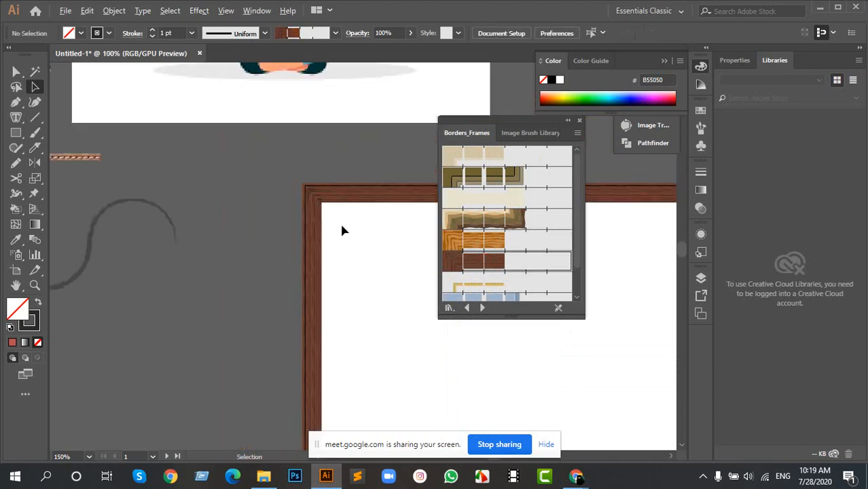
pyautogui.scroll(5, 397, 256)
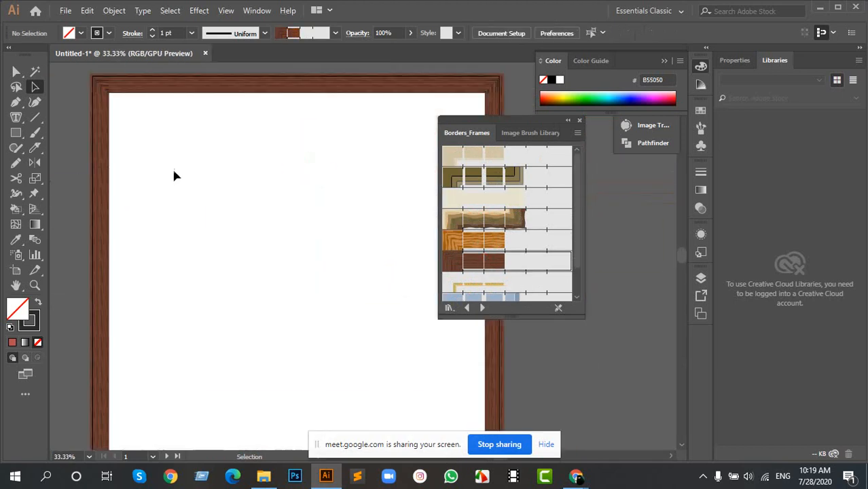
# Step: Close the brush library and move the wood-framed rectangle down on the artboard
pyautogui.click(579, 125)
pyautogui.moveTo(354, 79); pyautogui.dragTo(353, 143)
pyautogui.moveTo(132, 131); pyautogui.dragTo(474, 187)
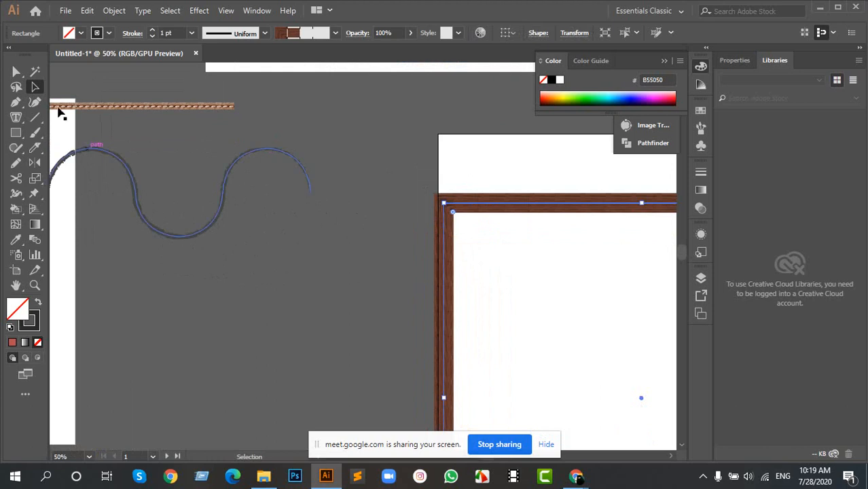
# Step: Draw a straight horizontal line on the empty canvas below the wave, beside the framed artboard
pyautogui.click(35, 118)
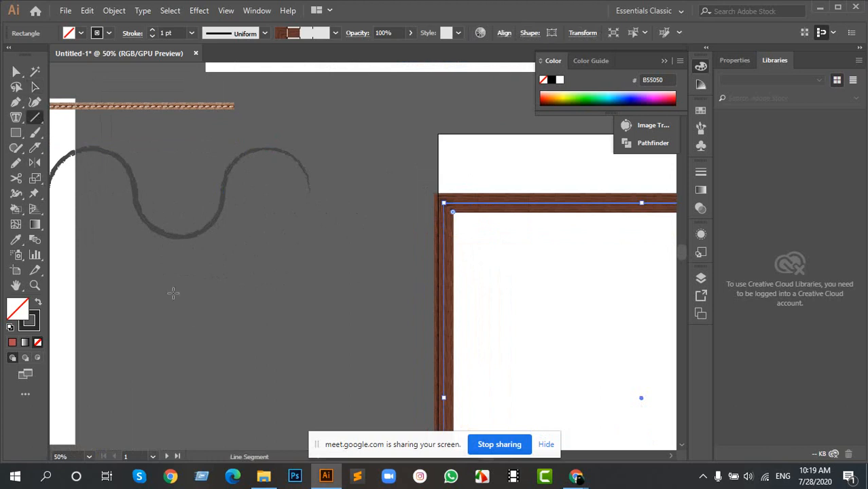
pyautogui.moveTo(161, 288); pyautogui.dragTo(408, 300)
pyautogui.press('a')
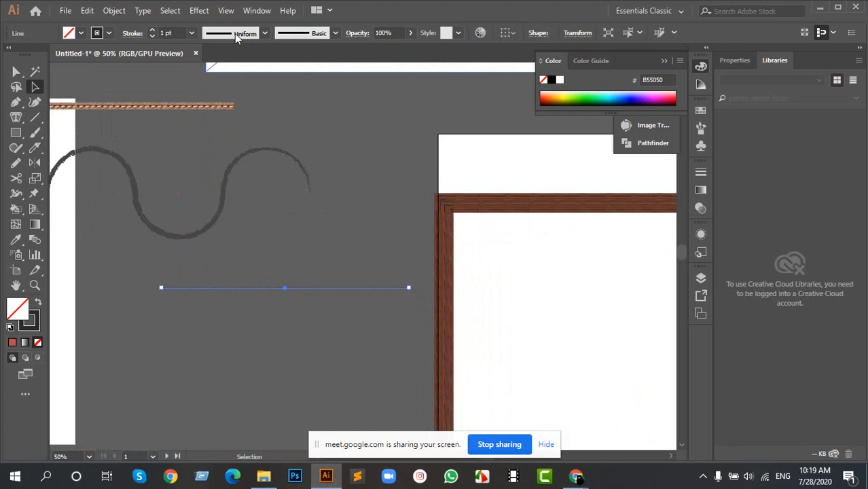
# Step: Give the new line the lens-shaped variable width profile and set its stroke weight to 4 pt
pyautogui.click(234, 33)
pyautogui.click(237, 91)
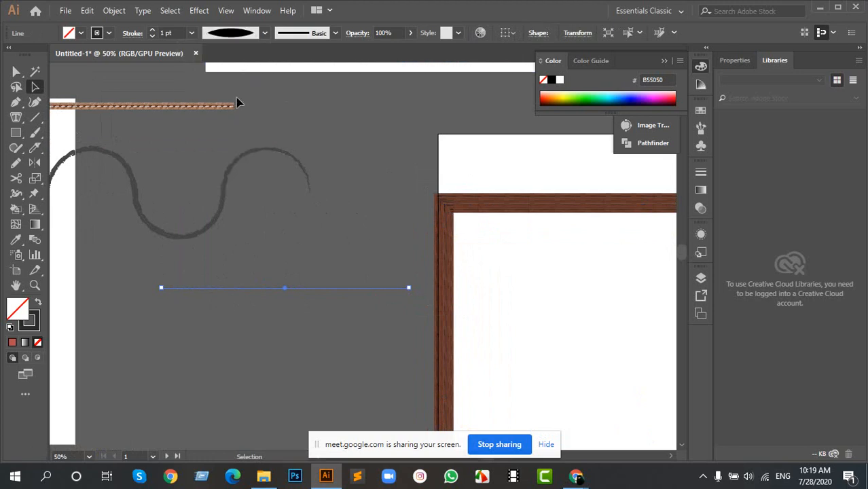
pyautogui.click(153, 31)
pyautogui.click(153, 31)
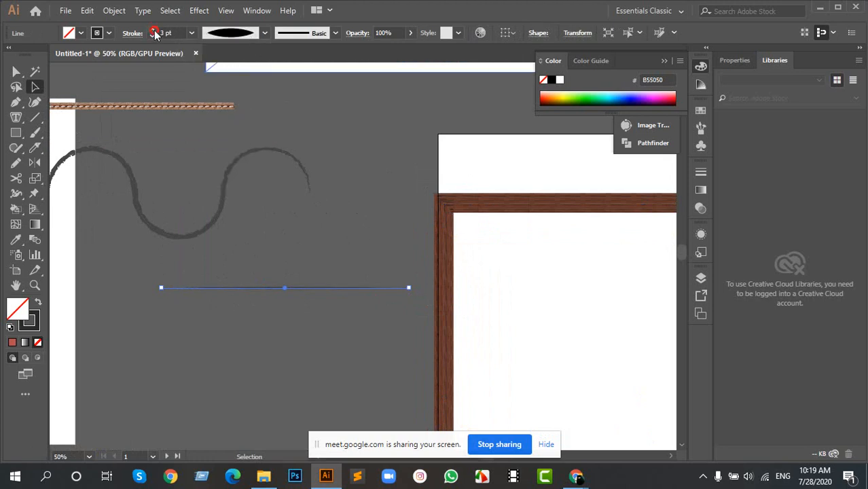
pyautogui.click(152, 31)
# Step: Move the tapered line onto the artboard inside the wooden frame and deselect it
pyautogui.moveTo(317, 289)
pyautogui.mouseDown()
pyautogui.moveTo(467, 311)
pyautogui.moveTo(607, 296)
pyautogui.moveTo(397, 231)
pyautogui.mouseUp()
pyautogui.moveTo(380, 248); pyautogui.dragTo(461, 280)
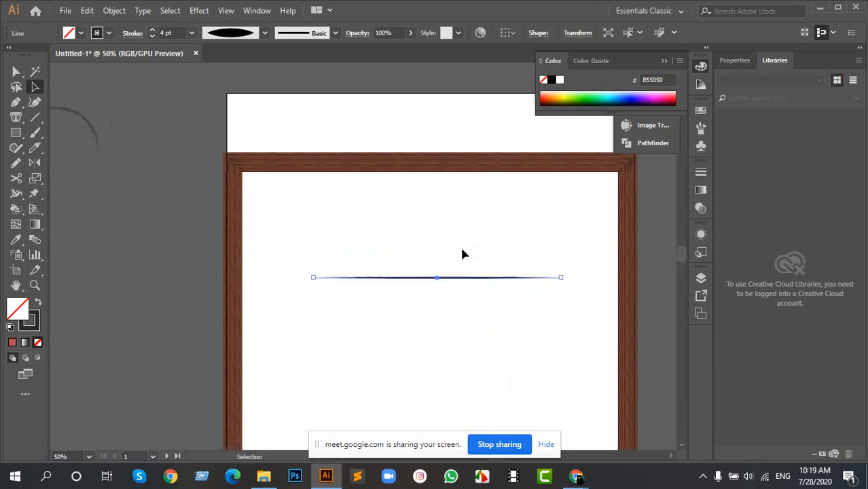
pyautogui.click(523, 312)
pyautogui.scroll(1, 407, 248)
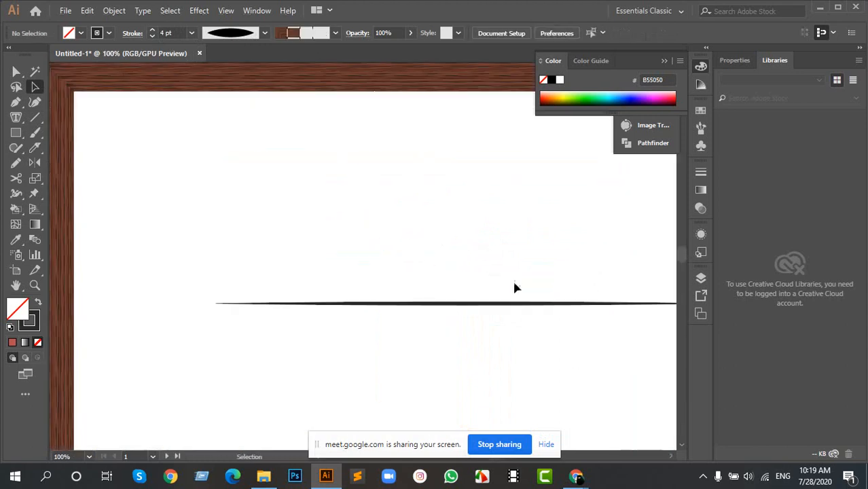
# Step: Select the tapered line and increase its stroke weight to 7 pt
pyautogui.click(337, 275)
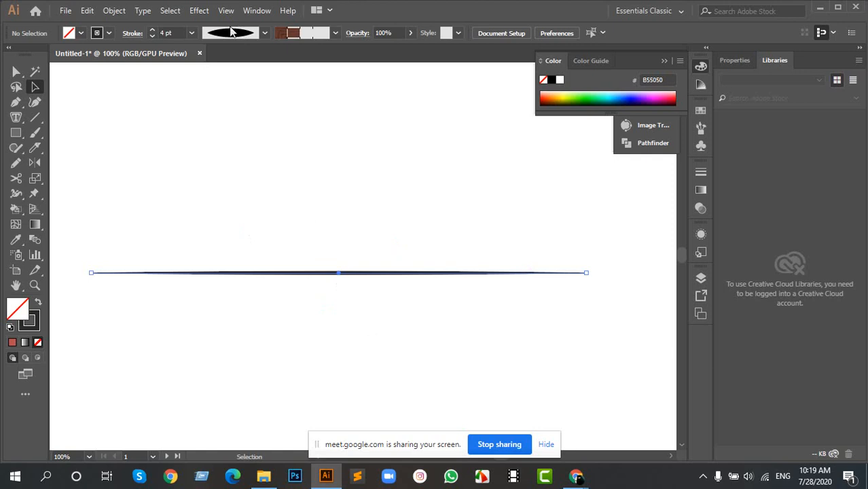
pyautogui.click(155, 32)
pyautogui.click(155, 32)
pyautogui.click(155, 32)
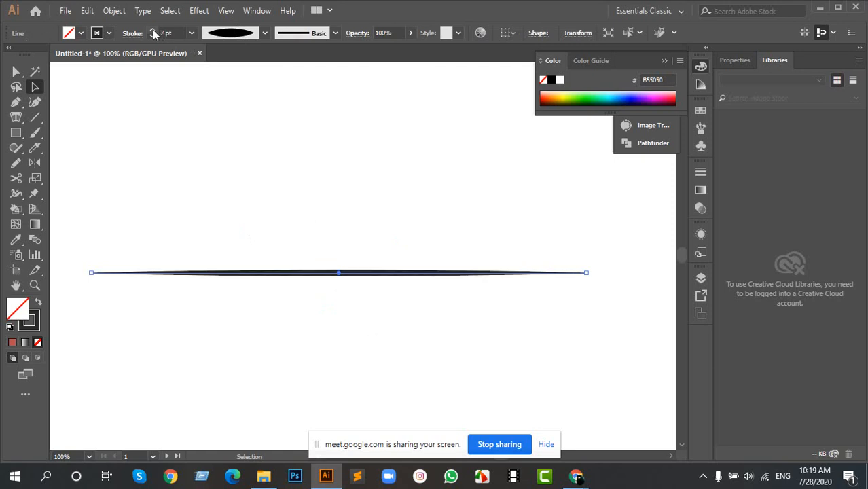
# Step: Delete the wood-framed rectangle, leaving the tapered line on the artboard
pyautogui.hotkey('ctrl', '-')
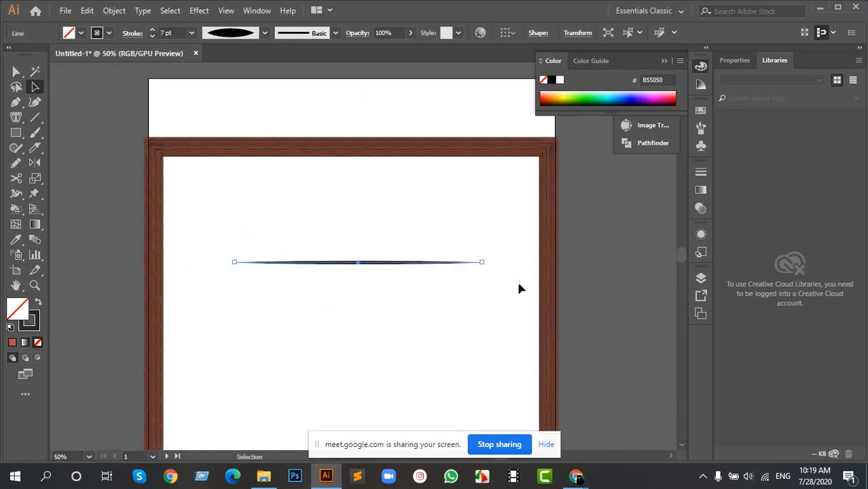
pyautogui.click(395, 147)
pyautogui.press('Delete')
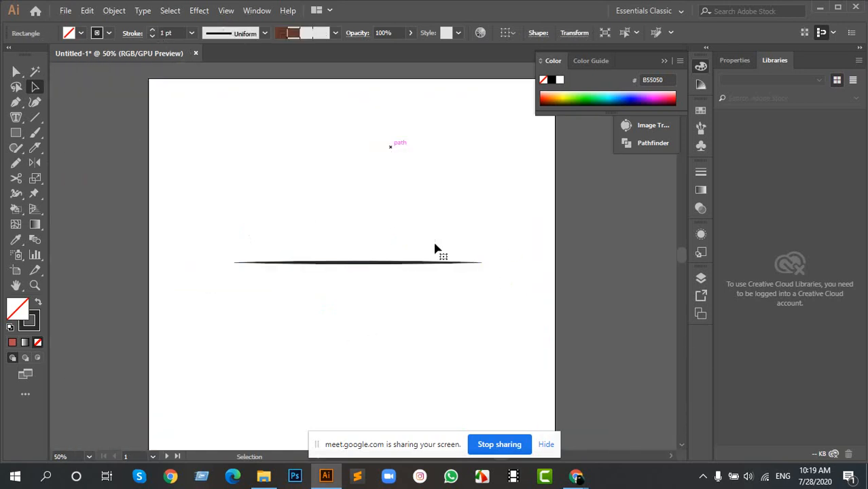
# Step: Rotate the tapered line 90° to stand vertically, shorten it about its center to roughly a third of its length, and deselect it
pyautogui.moveTo(258, 202); pyautogui.dragTo(368, 305)
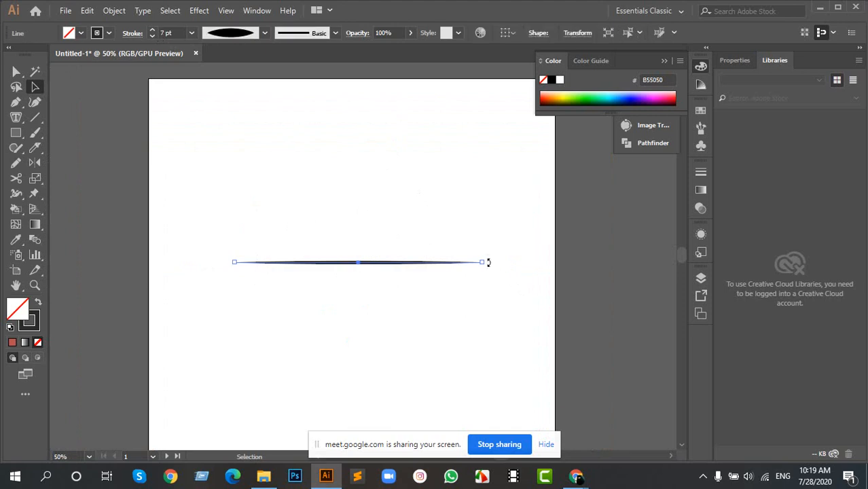
pyautogui.moveTo(484, 262); pyautogui.dragTo(340, 333)
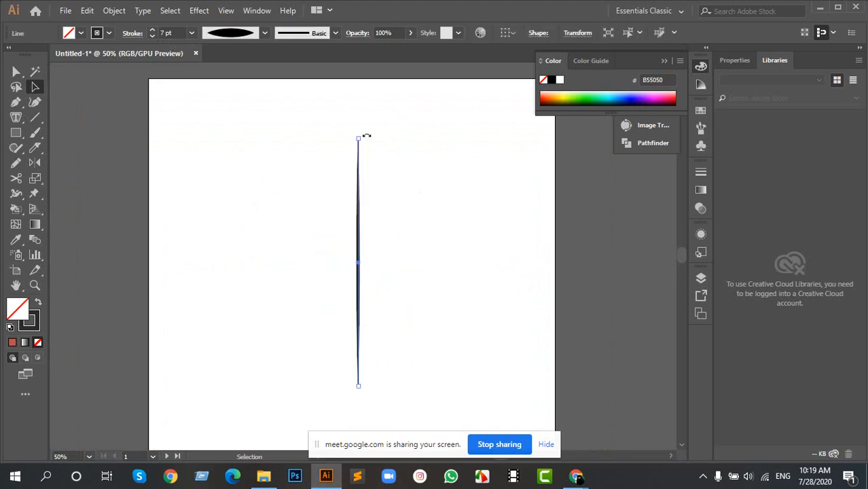
pyautogui.moveTo(358, 137); pyautogui.dragTo(359, 221)
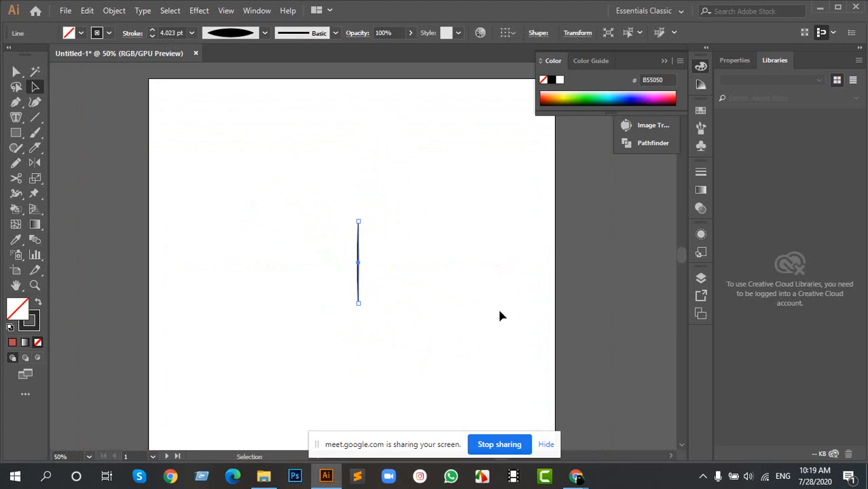
pyautogui.click(395, 299)
pyautogui.scroll(3, 333, 261)
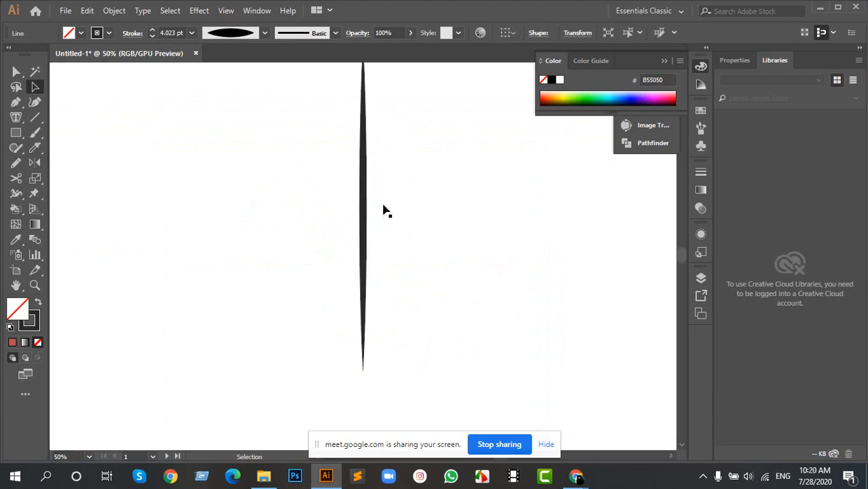
# Step: Draw a wide, flat ellipse across the tapered line and swap its fill and stroke to give it a solid dark fill
pyautogui.scroll(4, 384, 210)
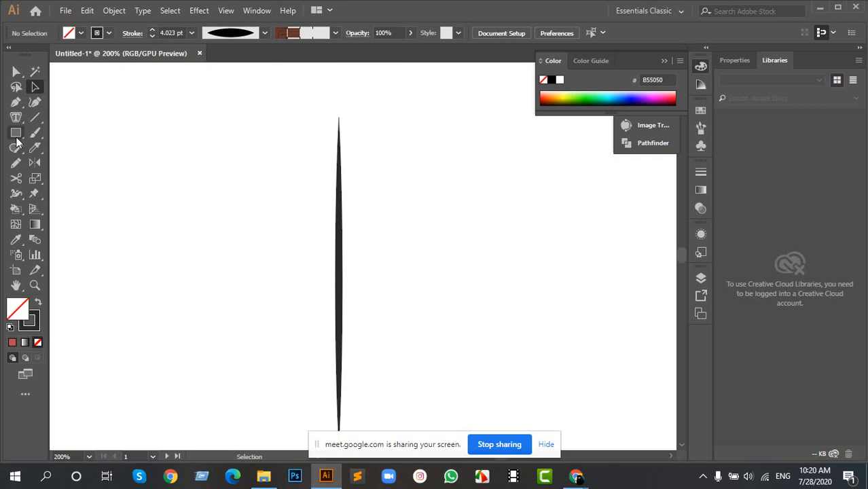
pyautogui.moveTo(16, 133)
pyautogui.mouseDown()
pyautogui.moveTo(281, 297)
pyautogui.moveTo(454, 278)
pyautogui.moveTo(504, 255)
pyautogui.mouseUp()
pyautogui.click(36, 87)
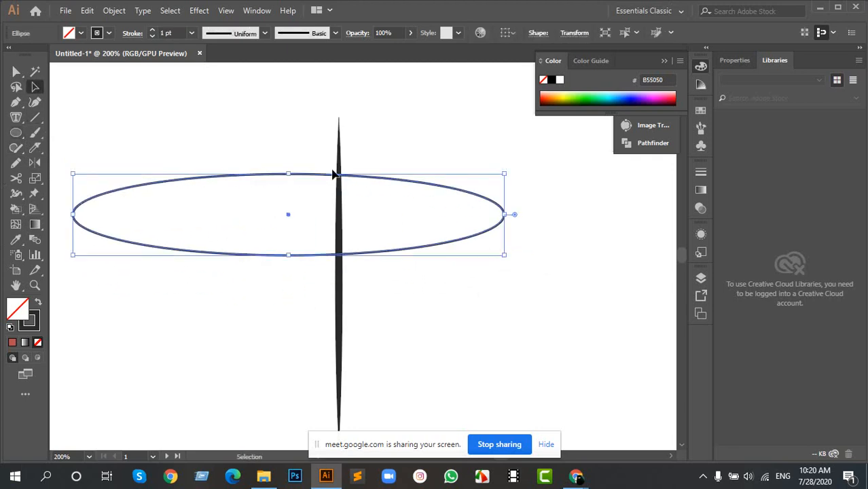
pyautogui.hotkey('shift', 'x')
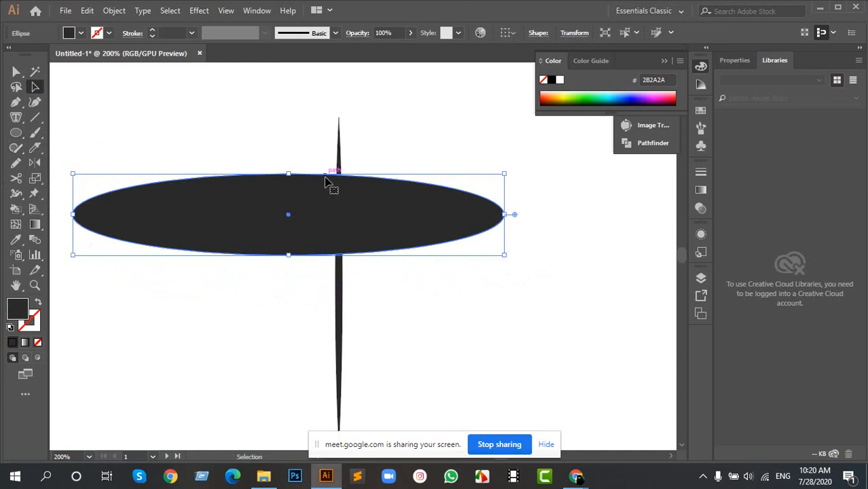
# Step: Move the dark ellipse away from the tapered line and delete it
pyautogui.moveTo(262, 201)
pyautogui.mouseDown()
pyautogui.moveTo(440, 281)
pyautogui.moveTo(536, 249)
pyautogui.mouseUp()
pyautogui.hscroll(5, 434, 230)
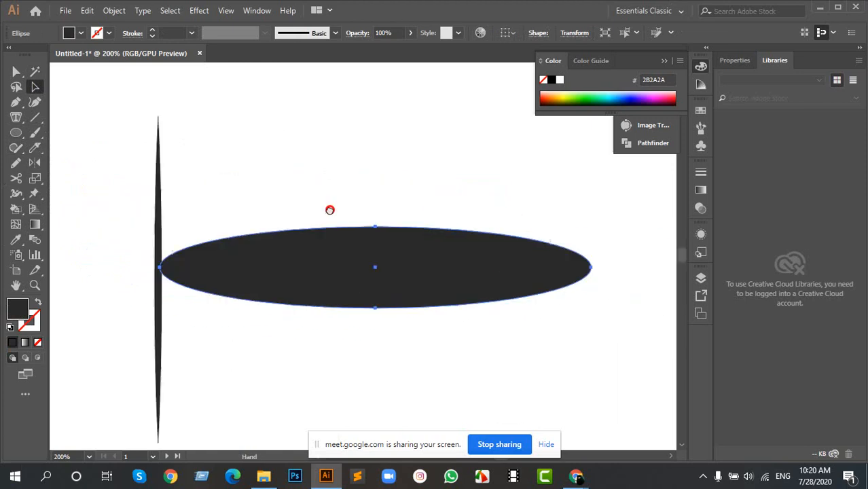
pyautogui.moveTo(335, 240); pyautogui.dragTo(421, 258)
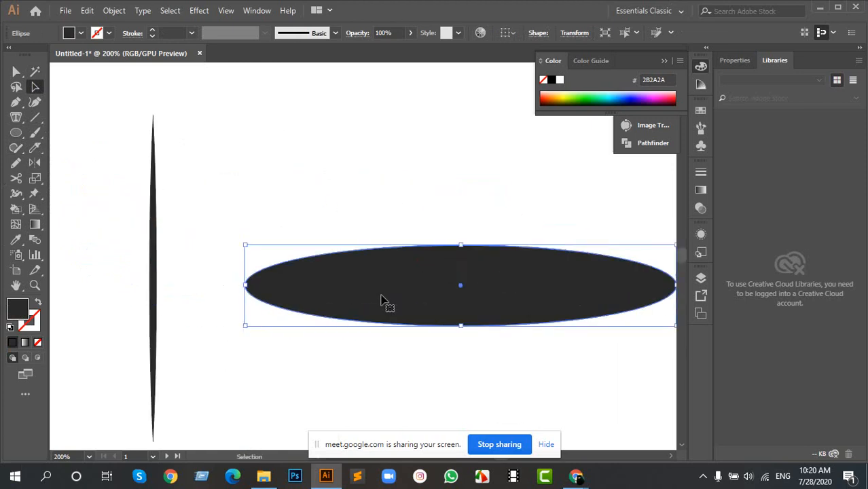
pyautogui.press('Delete')
pyautogui.scroll(-3, 116, 264)
pyautogui.scroll(5, 114, 263)
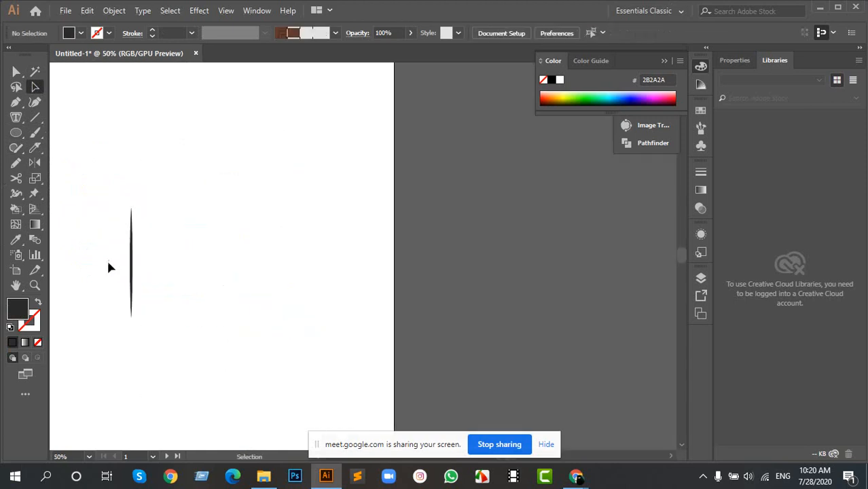
# Step: Select the vertical tapered line, increase its stroke weight to 8 pt, and deselect it
pyautogui.scroll(-2, 210, 251)
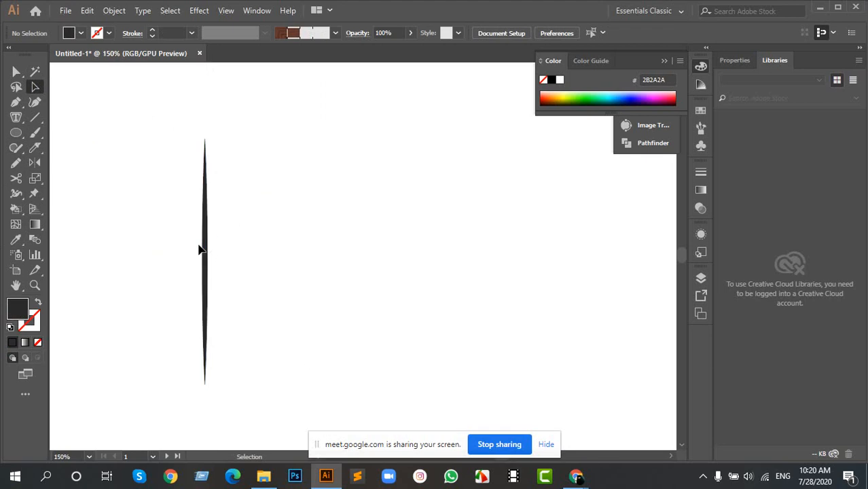
pyautogui.scroll(3, 199, 250)
pyautogui.click(212, 237)
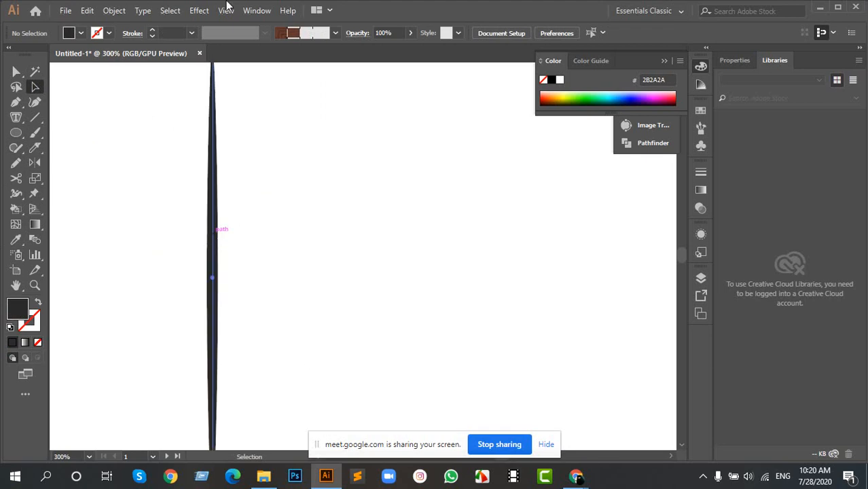
pyautogui.click(152, 30)
pyautogui.click(152, 30)
pyautogui.click(152, 30)
pyautogui.click(152, 29)
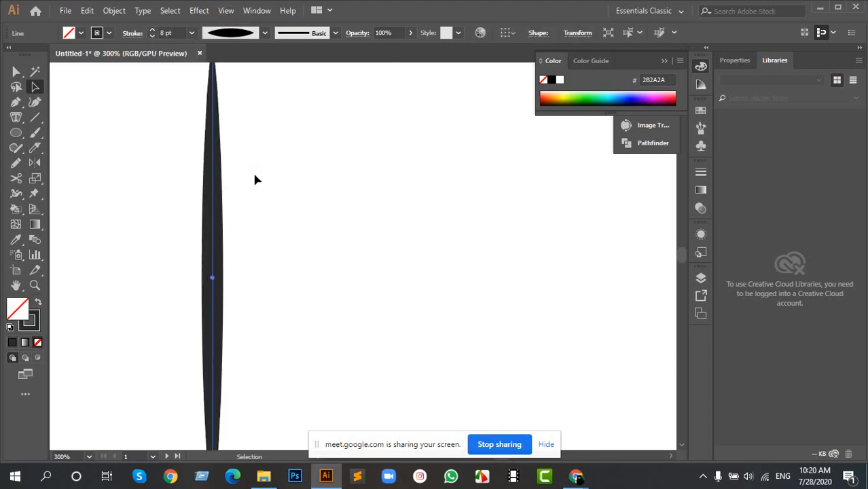
pyautogui.click(245, 215)
# Step: Delete the vertical tapered line, leaving the artboard empty
pyautogui.scroll(-2, 245, 215)
pyautogui.moveTo(252, 217); pyautogui.dragTo(440, 326)
pyautogui.scroll(-3, 502, 244)
pyautogui.press('Delete')
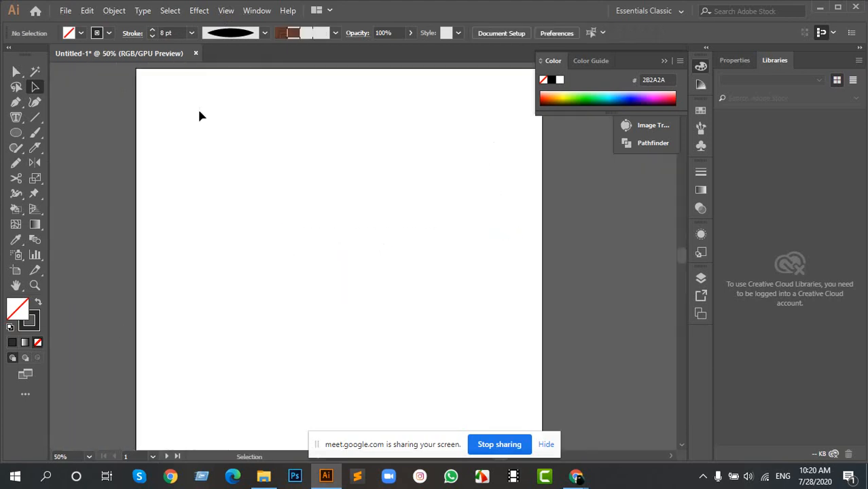
pyautogui.moveTo(139, 105); pyautogui.dragTo(172, 86)
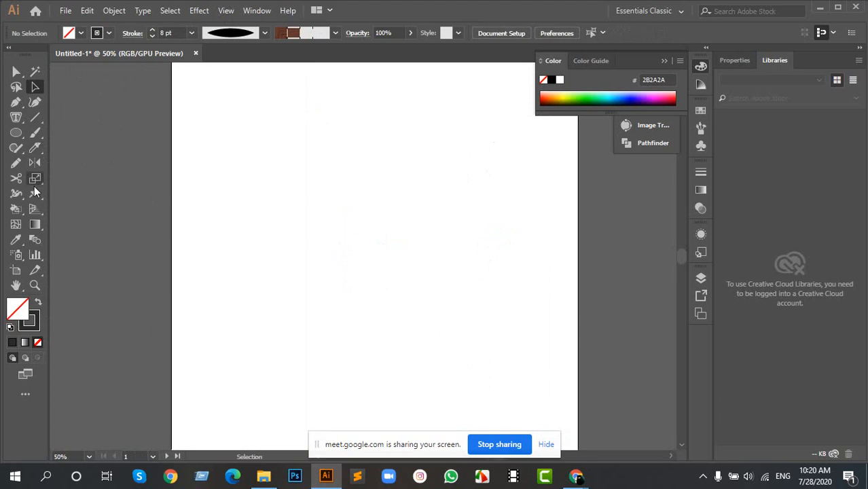
pyautogui.moveTo(17, 103); pyautogui.dragTo(84, 104)
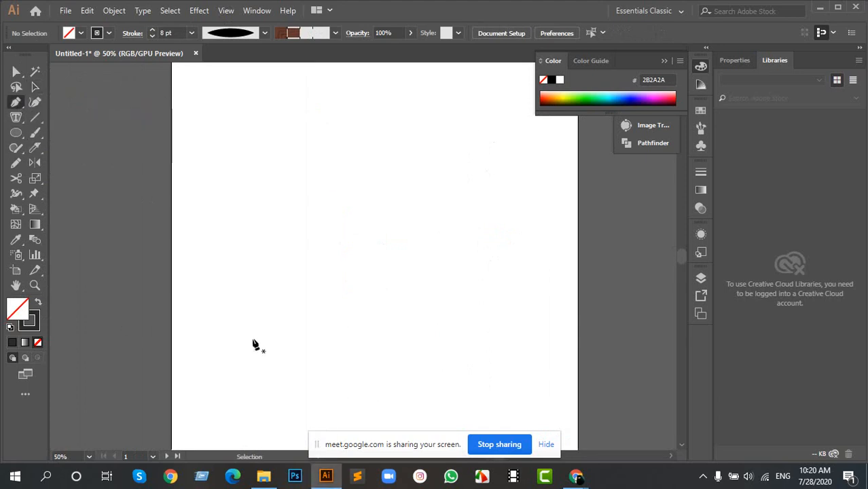
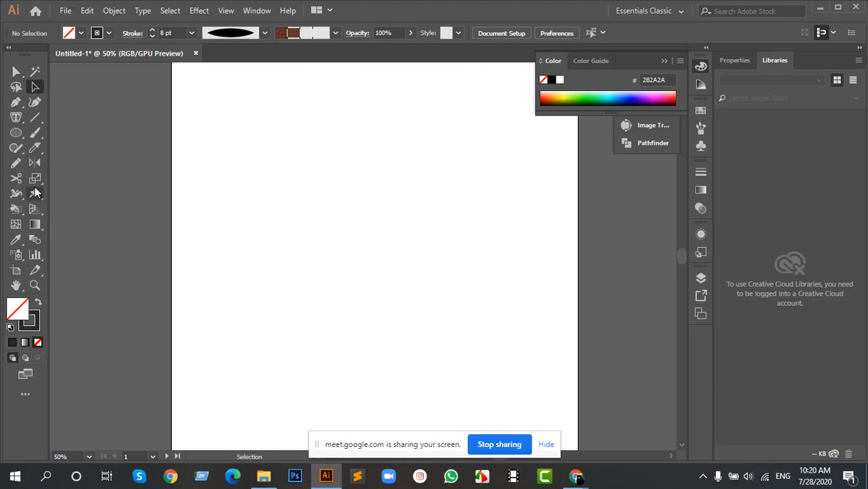
pyautogui.click(19, 237)
pyautogui.click(97, 235)
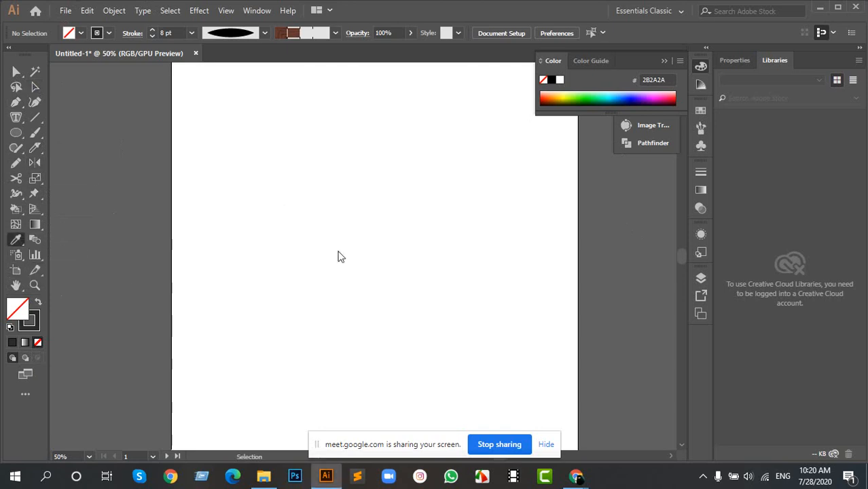
# Step: Draw a rectangle about half the artboard's width and swap its fill and stroke to give it a solid dark fill
pyautogui.moveTo(145, 190)
pyautogui.mouseDown()
pyautogui.moveTo(337, 249)
pyautogui.moveTo(311, 235)
pyautogui.mouseUp()
pyautogui.press('q')
pyautogui.press('m')
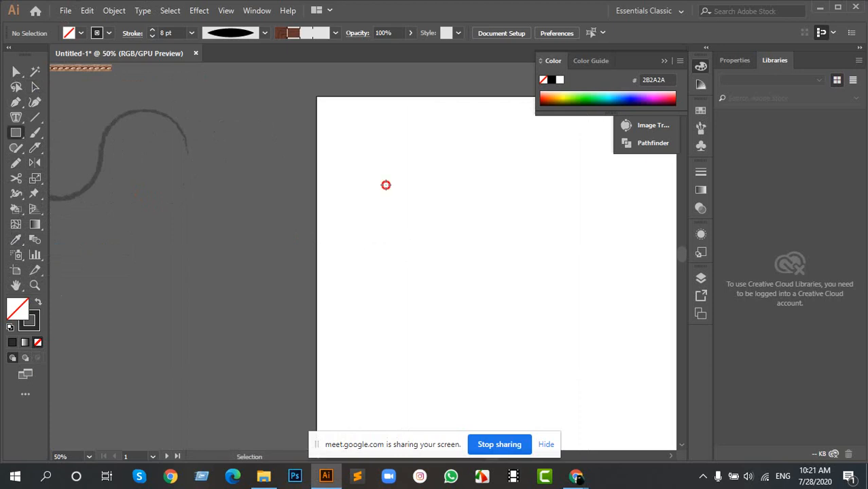
pyautogui.moveTo(385, 184); pyautogui.dragTo(588, 314)
pyautogui.moveTo(543, 243); pyautogui.dragTo(394, 258)
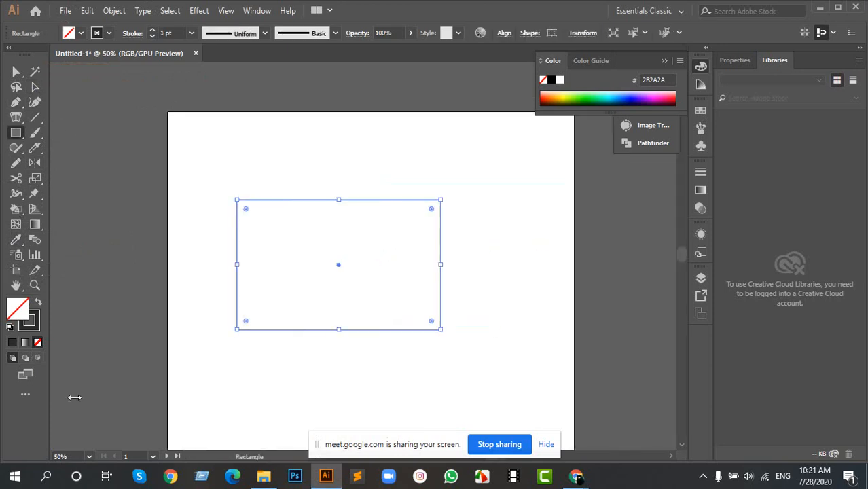
pyautogui.click(37, 304)
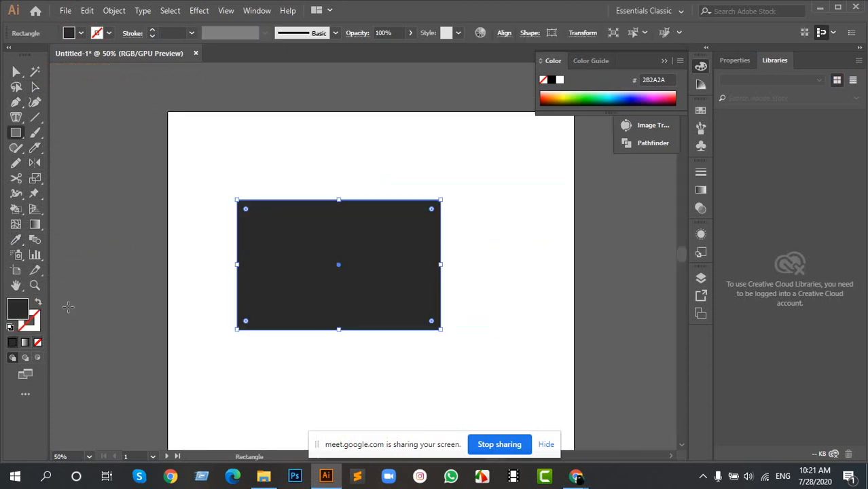
# Step: Scale the dark rectangle down, place it near the artboard's upper-left corner, and duplicate it just below
pyautogui.press('a')
pyautogui.moveTo(441, 201); pyautogui.dragTo(399, 225)
pyautogui.moveTo(354, 264); pyautogui.dragTo(268, 283)
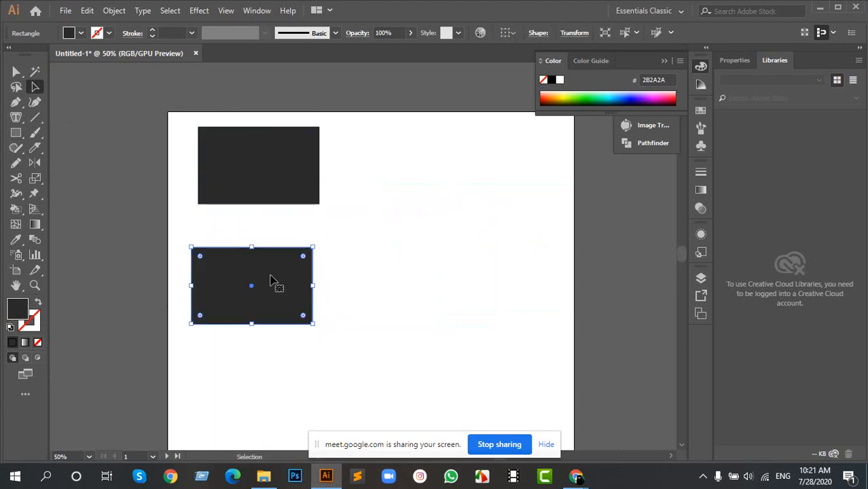
pyautogui.doubleClick(19, 311)
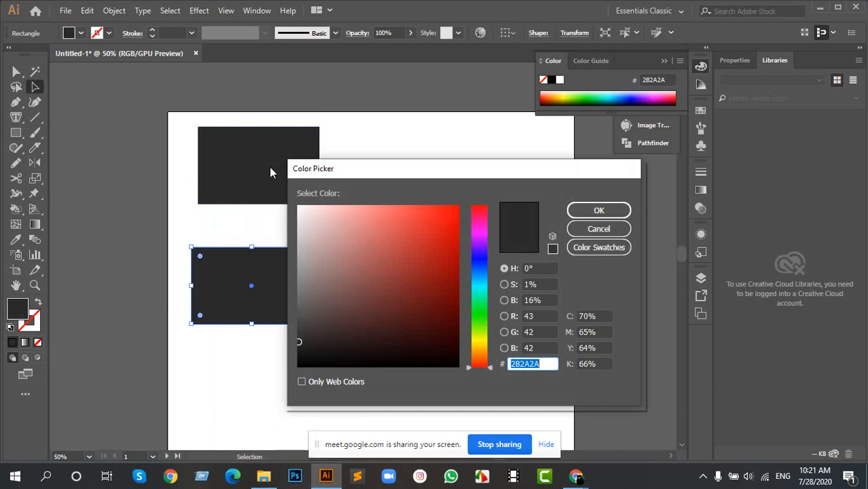
pyautogui.moveTo(423, 174); pyautogui.dragTo(355, 156)
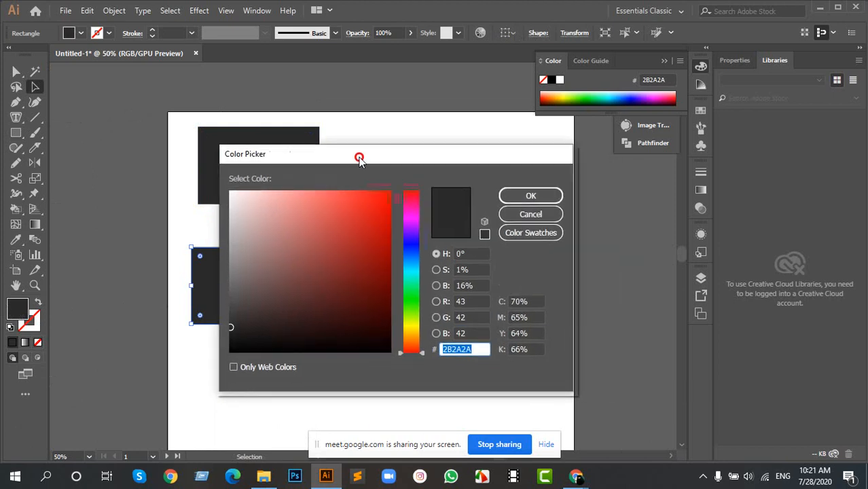
pyautogui.click(520, 193)
pyautogui.press('i')
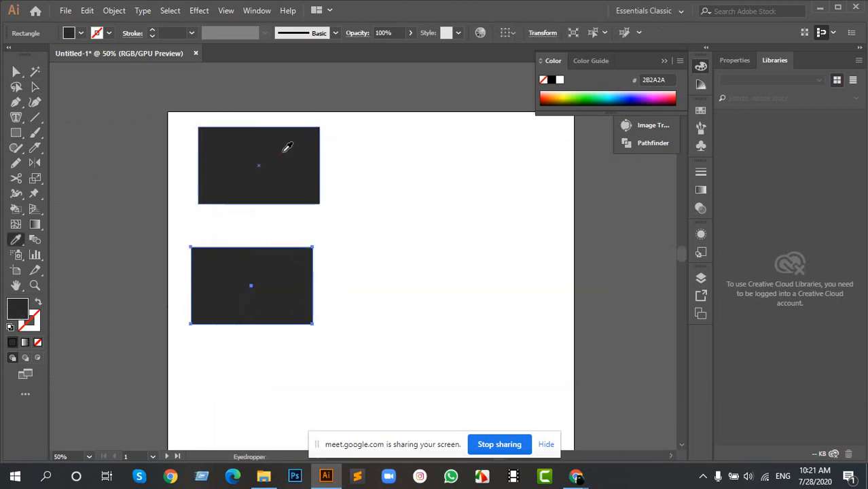
pyautogui.press('a')
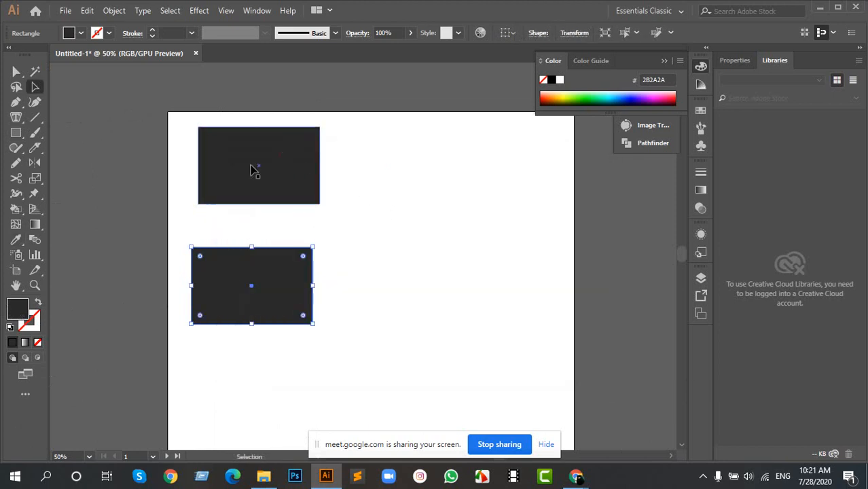
# Step: Set the lower rectangle's fill color to red B71515 and deselect it
pyautogui.doubleClick(17, 309)
pyautogui.click(373, 236)
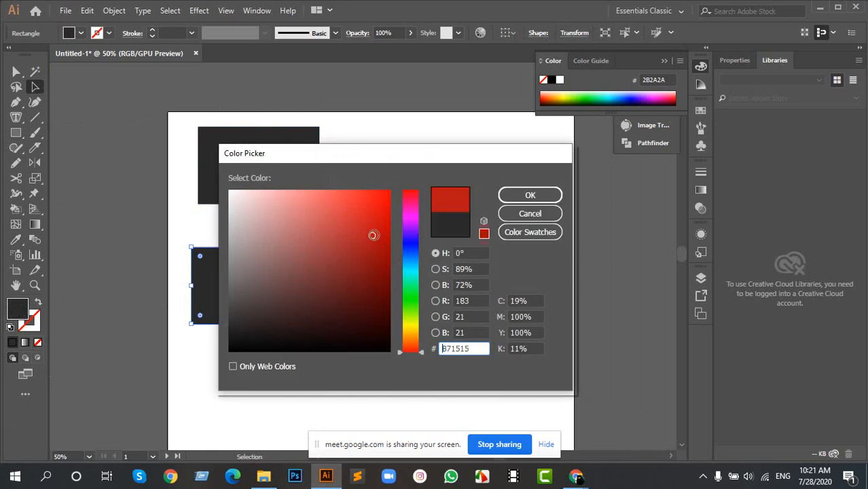
pyautogui.click(548, 197)
pyautogui.click(357, 244)
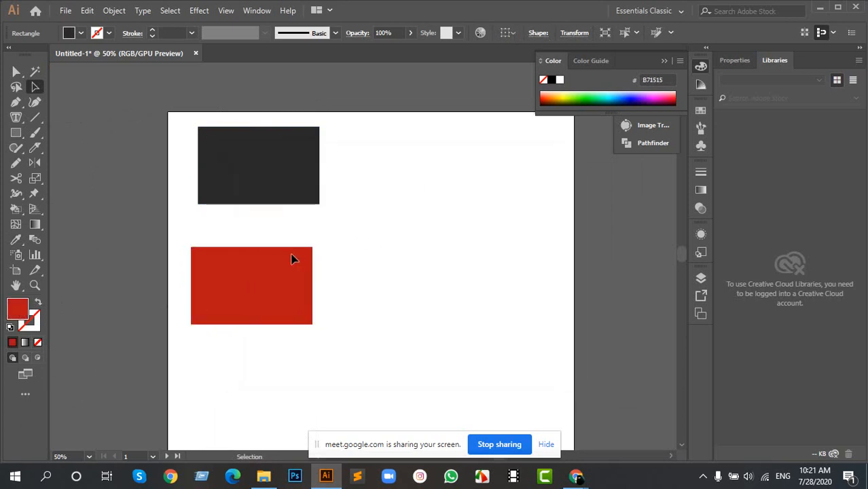
pyautogui.moveTo(292, 204); pyautogui.dragTo(391, 224)
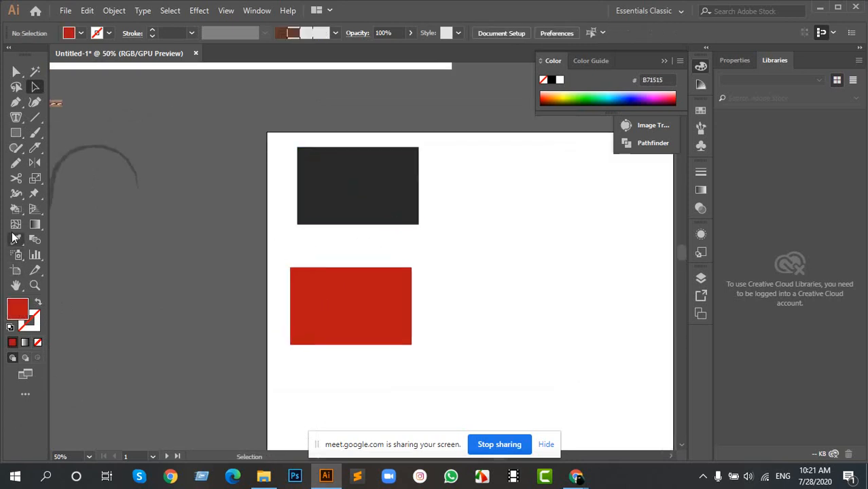
pyautogui.doubleClick(19, 310)
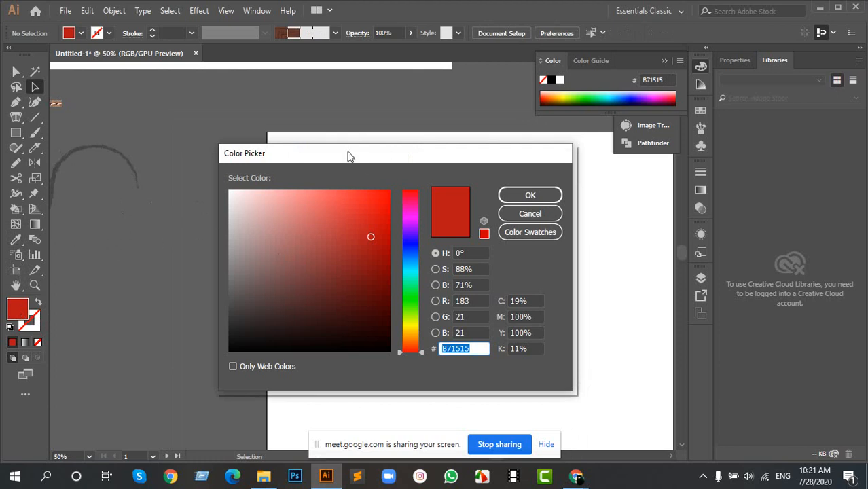
pyautogui.moveTo(347, 156); pyautogui.dragTo(447, 150)
pyautogui.click(629, 207)
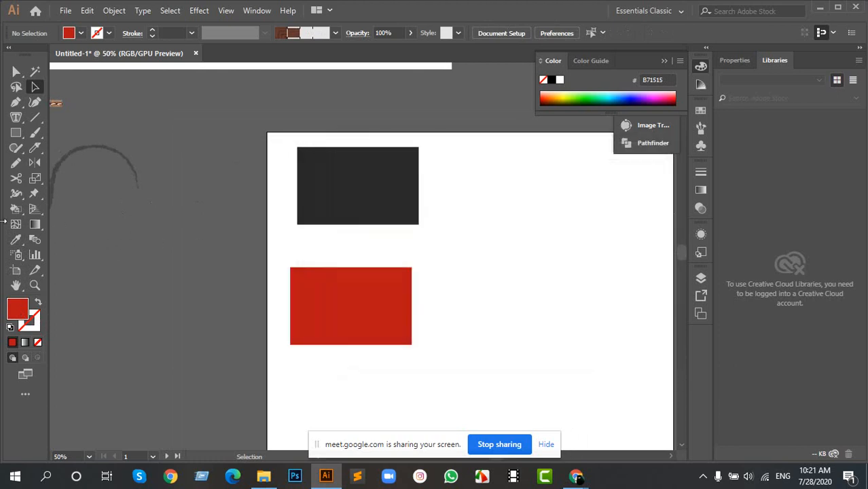
pyautogui.click(16, 239)
pyautogui.press('v')
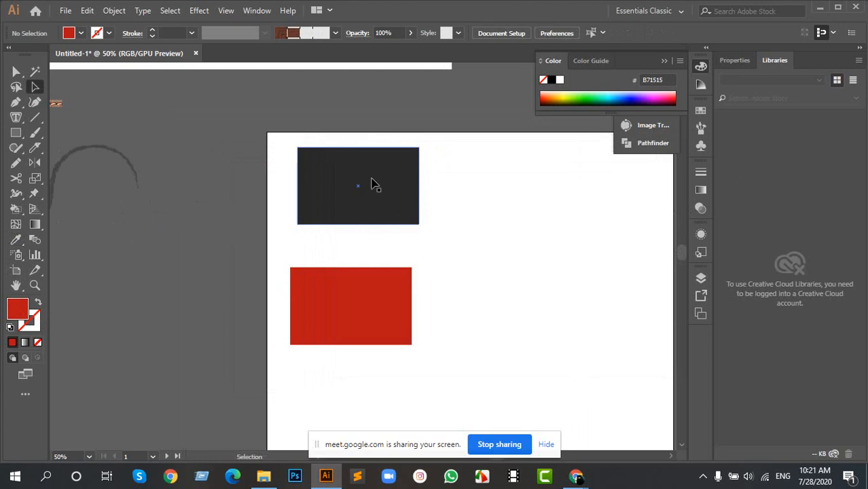
# Step: Copy the red rectangle's fill onto the upper dark rectangle with the Eyedropper tool
pyautogui.click(374, 186)
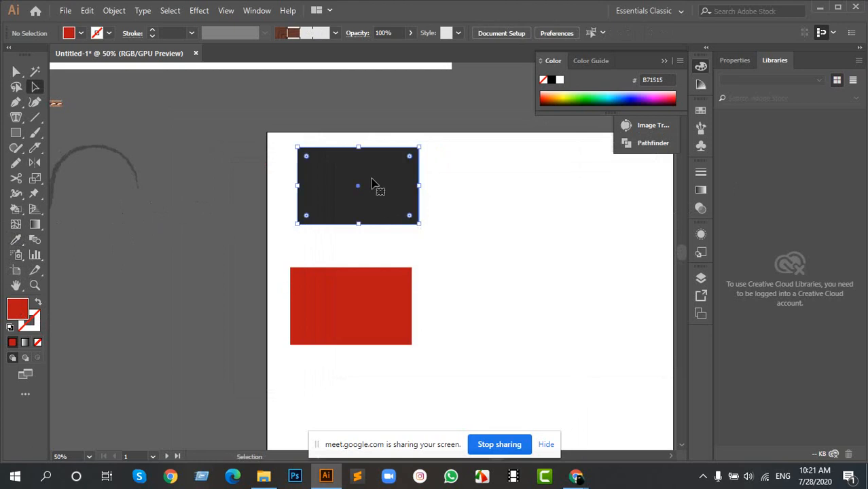
pyautogui.click(16, 240)
pyautogui.click(381, 294)
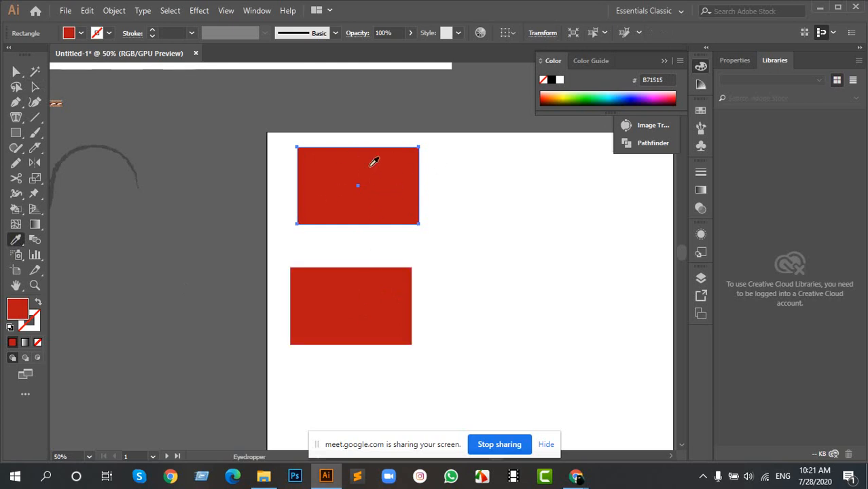
pyautogui.press('a')
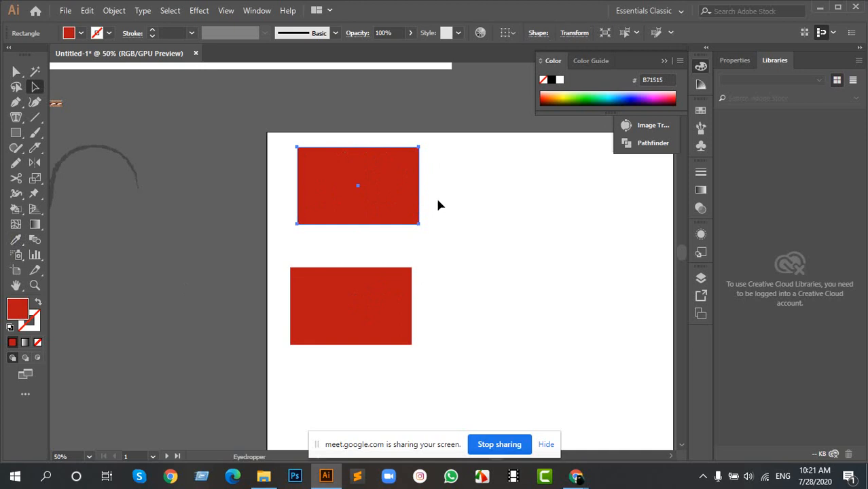
# Step: Undo the sampled red fill on the upper rectangle and deselect it
pyautogui.moveTo(482, 211); pyautogui.dragTo(339, 225)
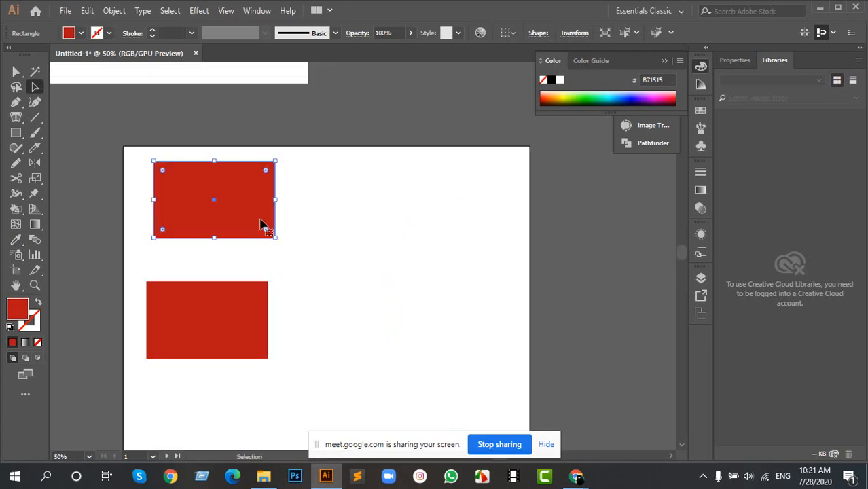
pyautogui.hotkey('ctrl', 'z')
pyautogui.click(373, 277)
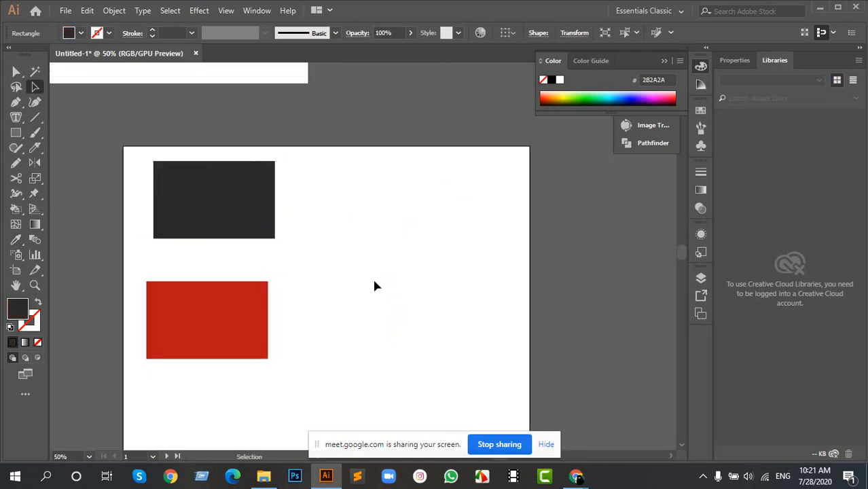
# Step: Move the dark rectangle to the artboard's upper-right area and inspect its fill color in the Color Picker
pyautogui.moveTo(221, 194); pyautogui.dragTo(404, 243)
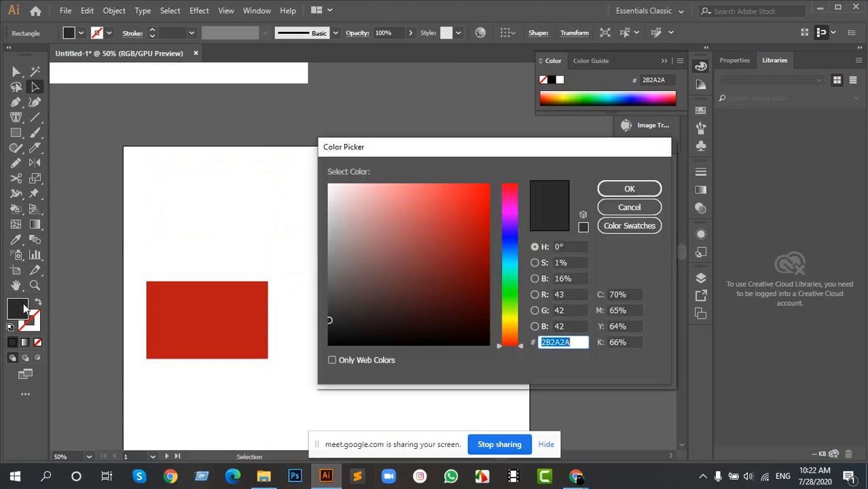
pyautogui.moveTo(475, 150); pyautogui.dragTo(368, 190)
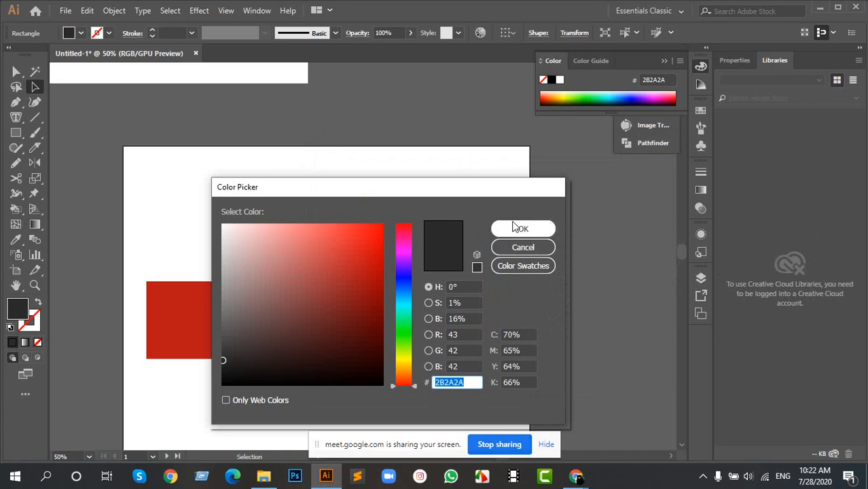
pyautogui.click(547, 247)
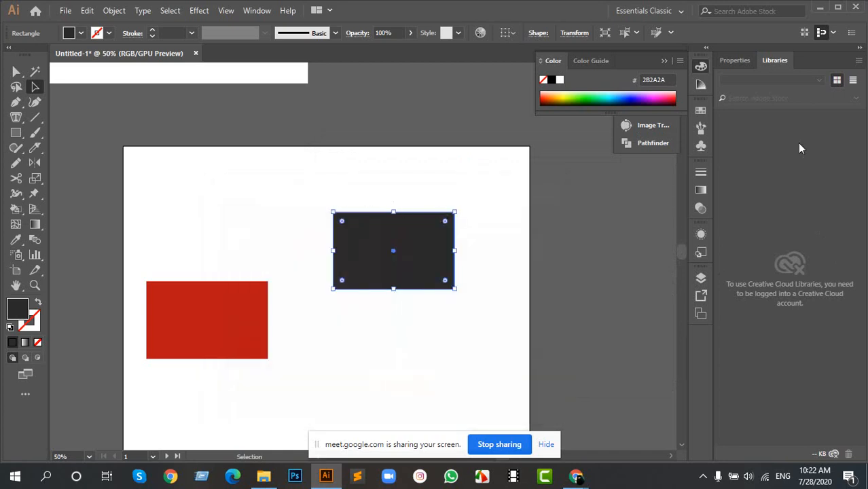
# Step: Expand Layer 1 in the Layers panel and look through its objects, including the red rectangle's options
pyautogui.click(702, 278)
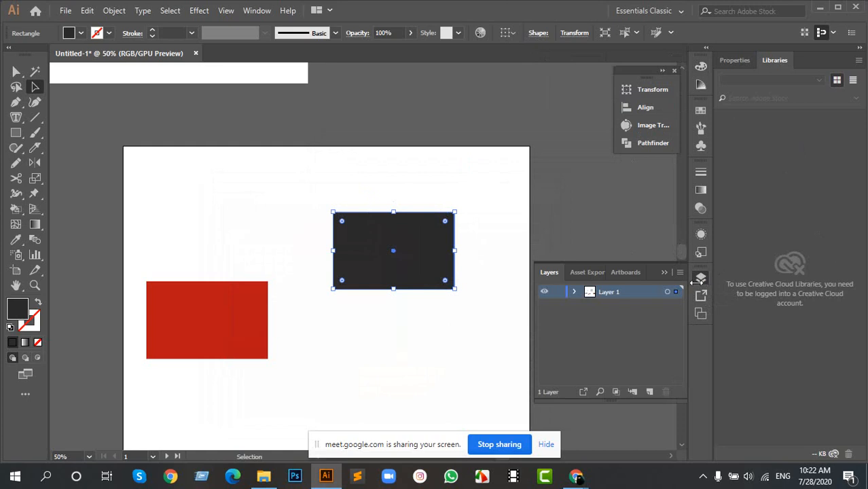
pyautogui.click(574, 290)
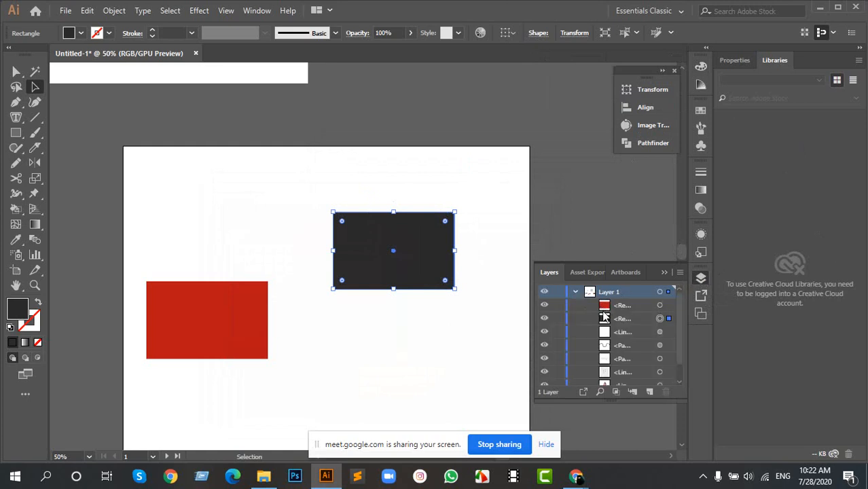
pyautogui.doubleClick(614, 304)
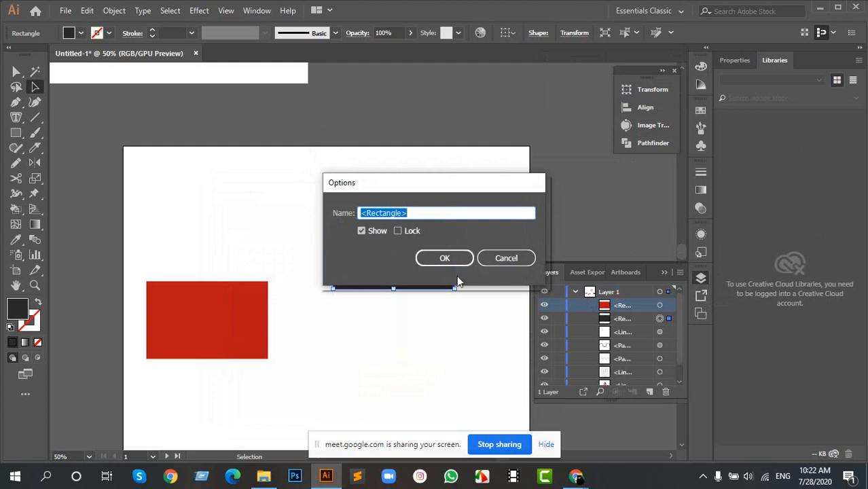
pyautogui.click(515, 258)
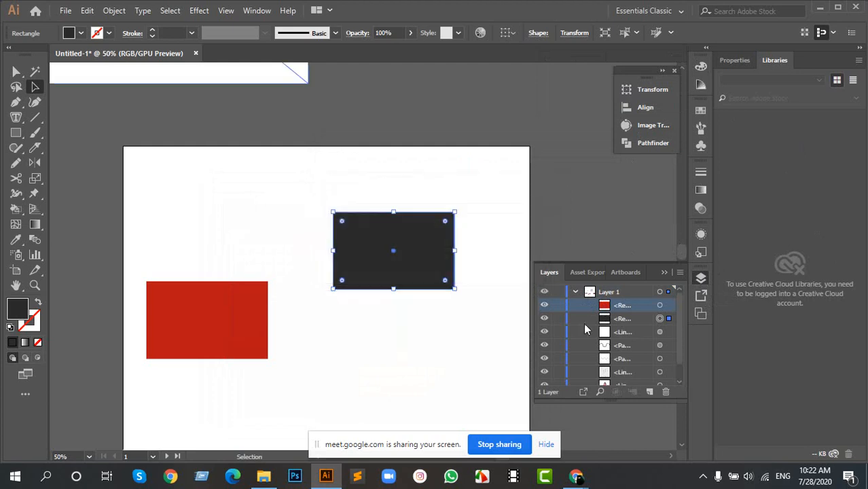
pyautogui.scroll(-1, 604, 352)
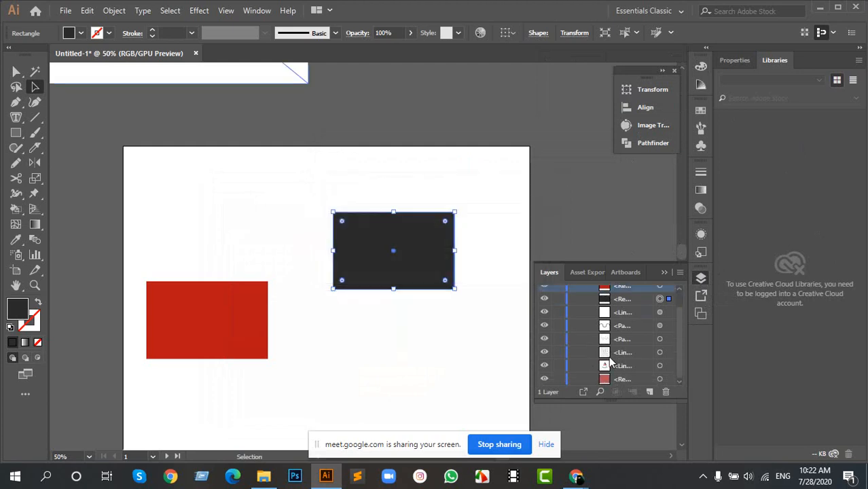
pyautogui.scroll(1, 467, 291)
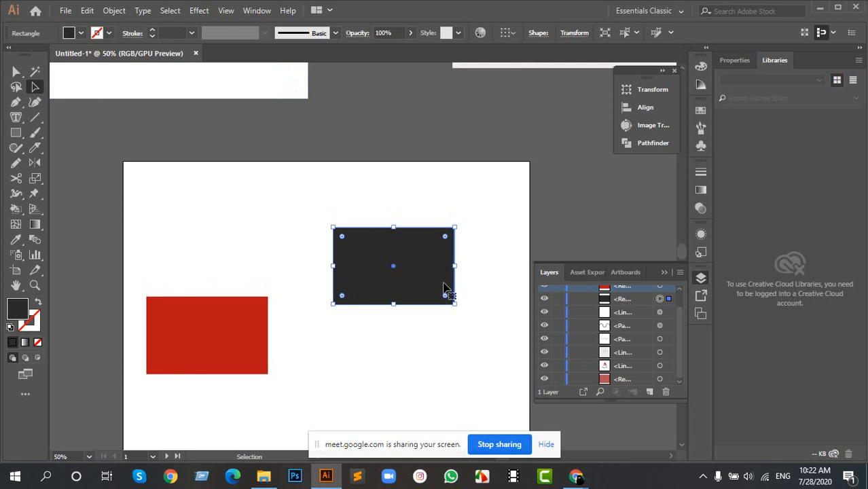
# Step: Move the red rectangle over the lower-left part of the dark rectangle, then deselect it and collapse the Layers panel
pyautogui.moveTo(207, 335); pyautogui.dragTo(352, 281)
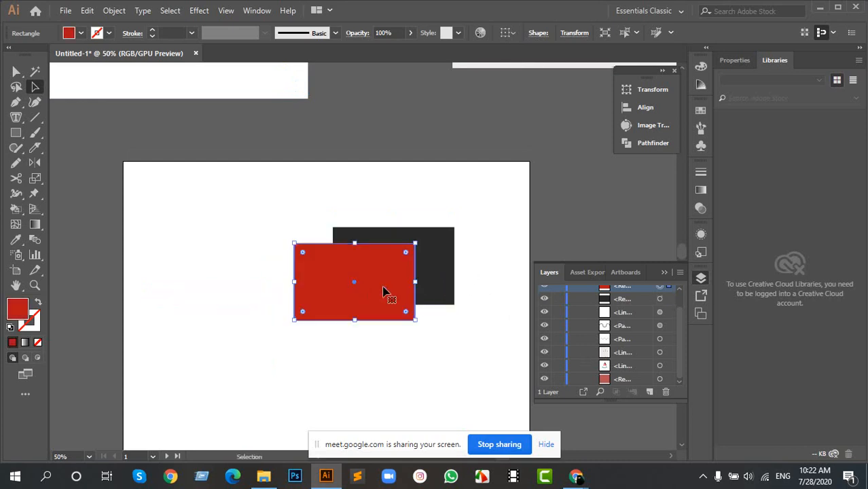
pyautogui.click(484, 226)
pyautogui.click(699, 278)
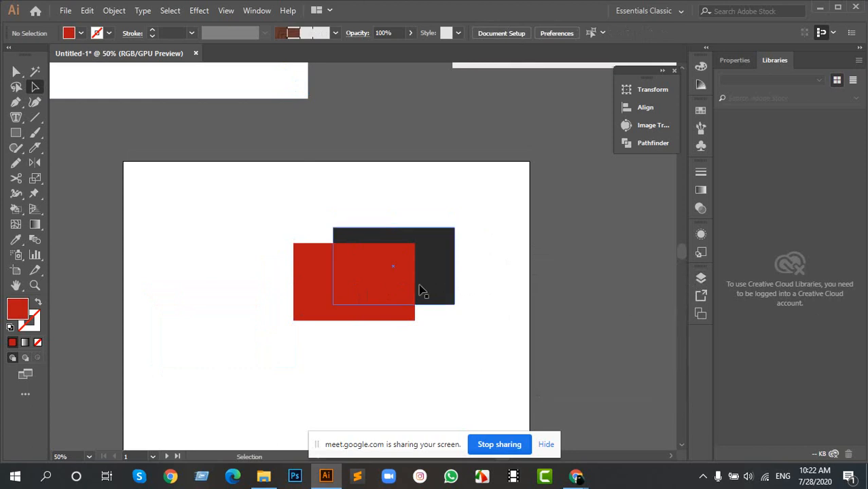
# Step: Send the red rectangle to the back and deselect it
pyautogui.click(389, 282)
pyautogui.rightClick(387, 279)
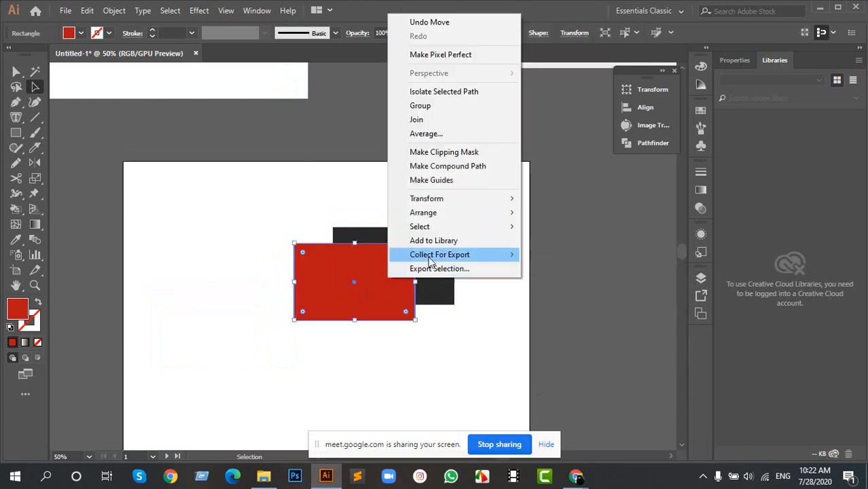
pyautogui.moveTo(461, 216)
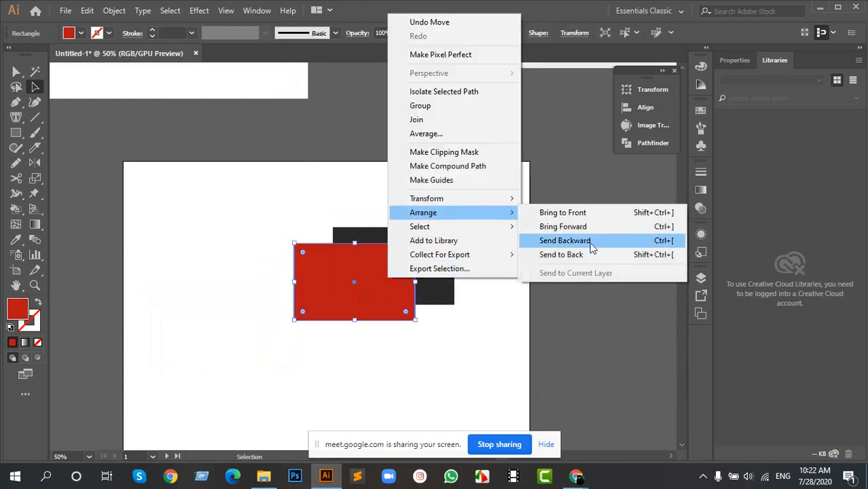
pyautogui.click(567, 255)
pyautogui.click(511, 264)
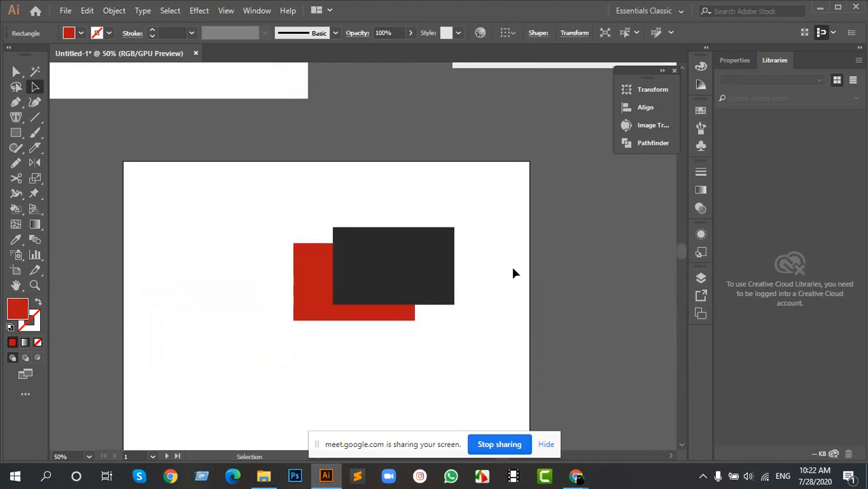
# Step: Send the dark rectangle to the back and deselect it
pyautogui.click(375, 266)
pyautogui.rightClick(377, 266)
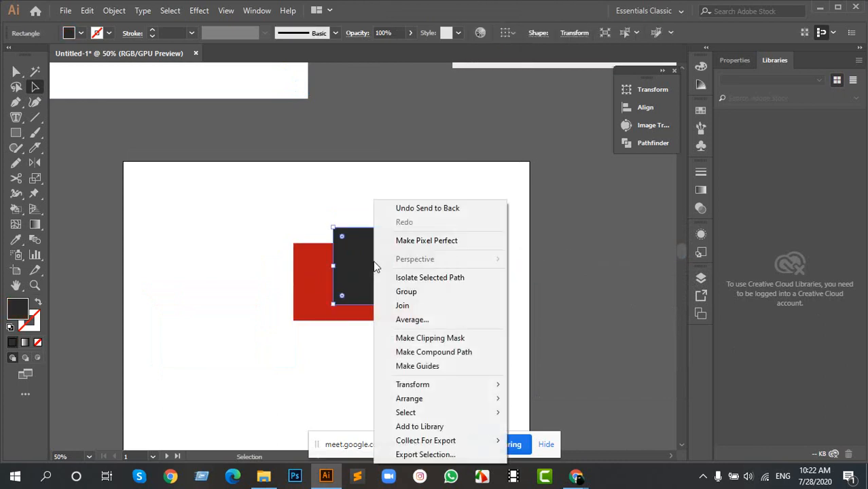
pyautogui.moveTo(450, 401)
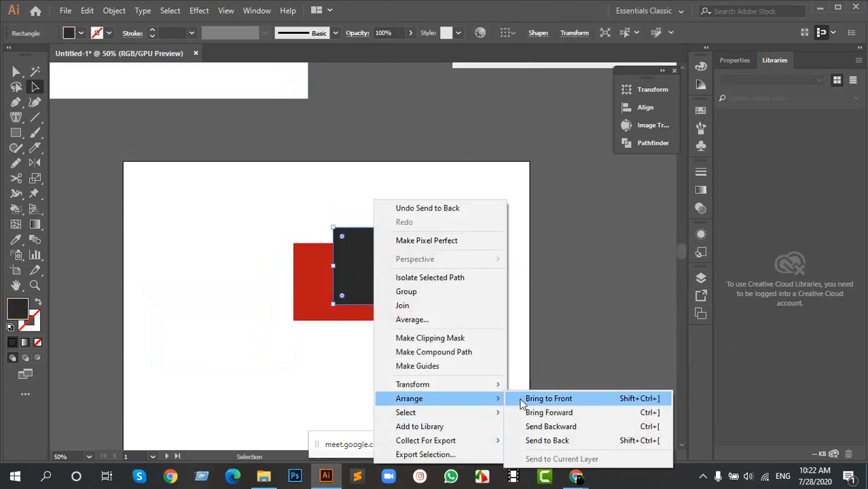
pyautogui.click(568, 440)
pyautogui.click(449, 319)
# Step: Select both overlapping rectangles, move them together toward the artboard's upper left, and deselect them
pyautogui.moveTo(314, 204); pyautogui.dragTo(364, 271)
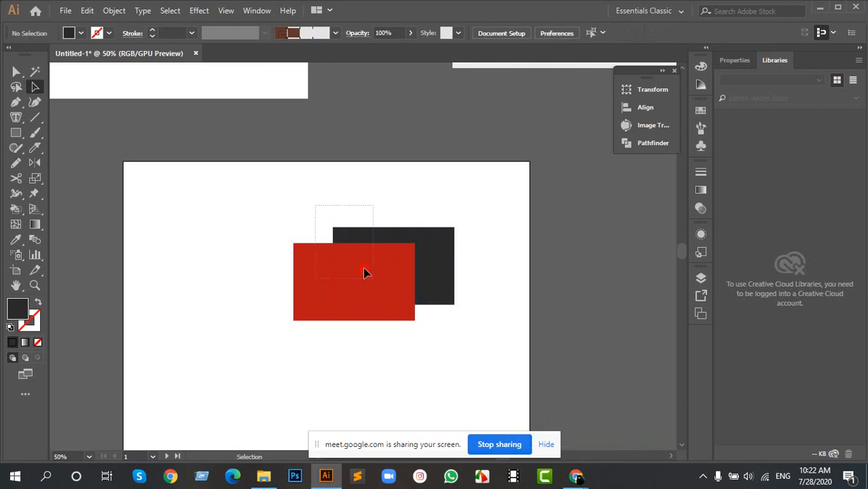
pyautogui.moveTo(413, 291); pyautogui.dragTo(323, 246)
pyautogui.click(503, 254)
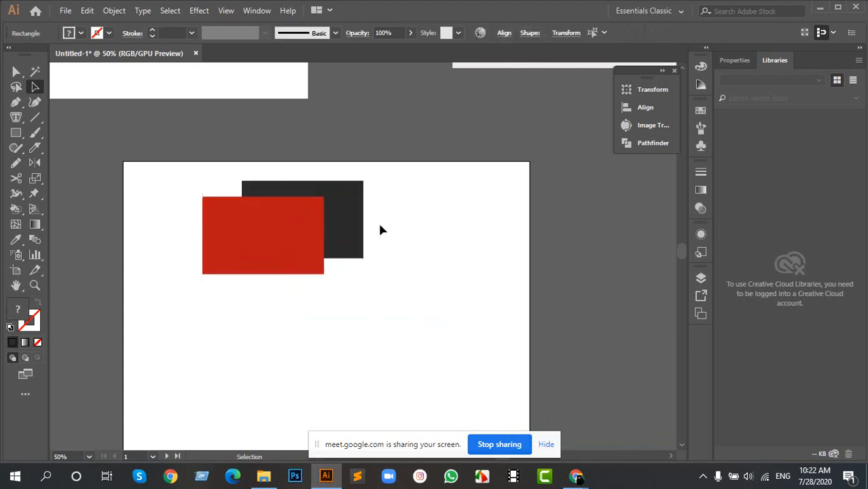
# Step: Bring the dark rectangle to the front of the red one, deselect it, and show the Layers panel
pyautogui.click(348, 203)
pyautogui.rightClick(349, 202)
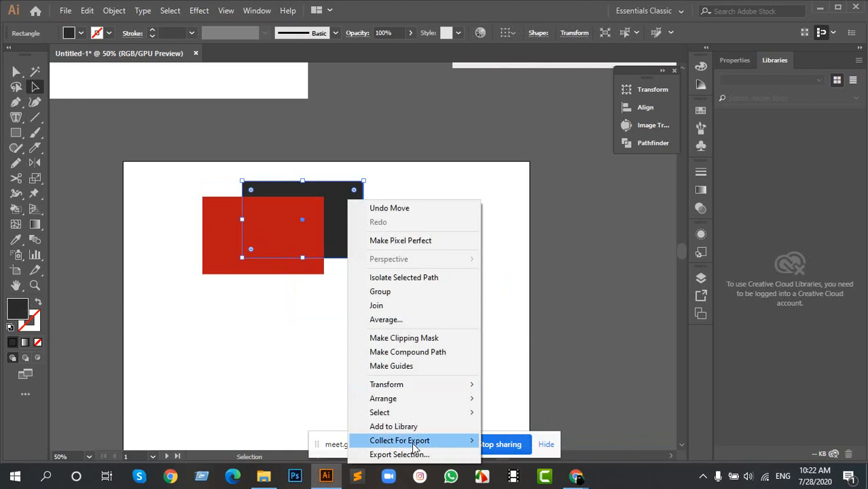
pyautogui.moveTo(466, 401)
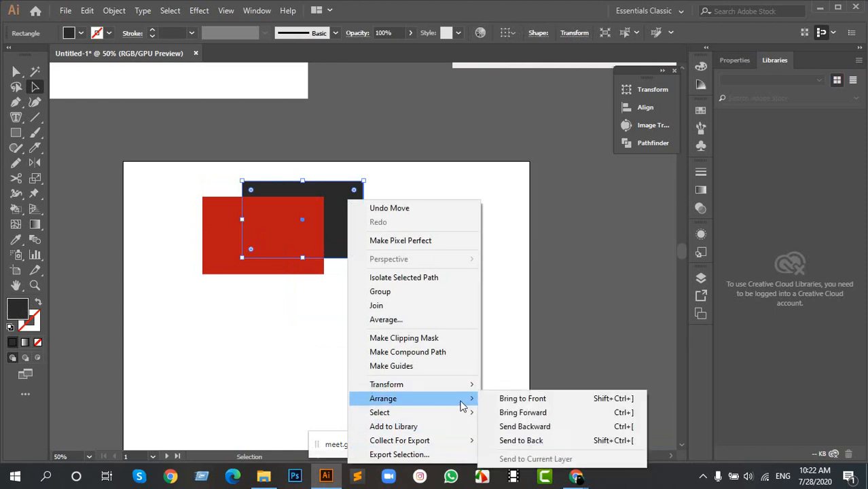
pyautogui.click(506, 401)
pyautogui.moveTo(386, 277); pyautogui.dragTo(222, 190)
pyautogui.click(465, 272)
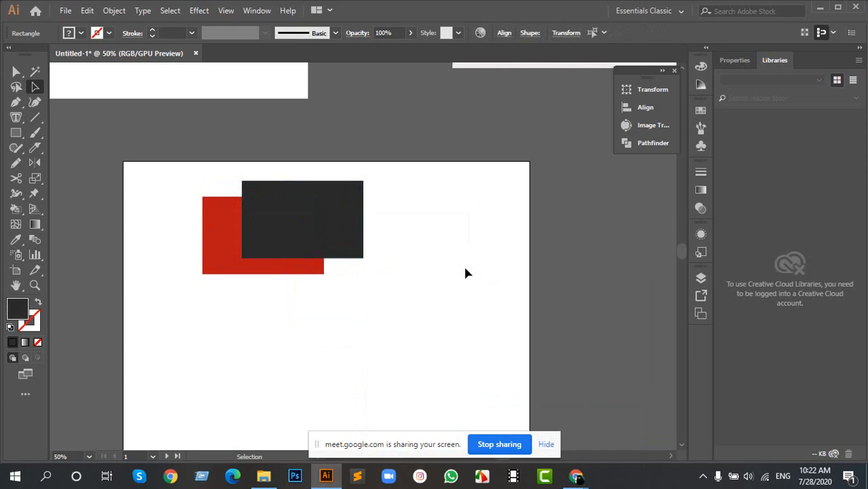
pyautogui.click(701, 278)
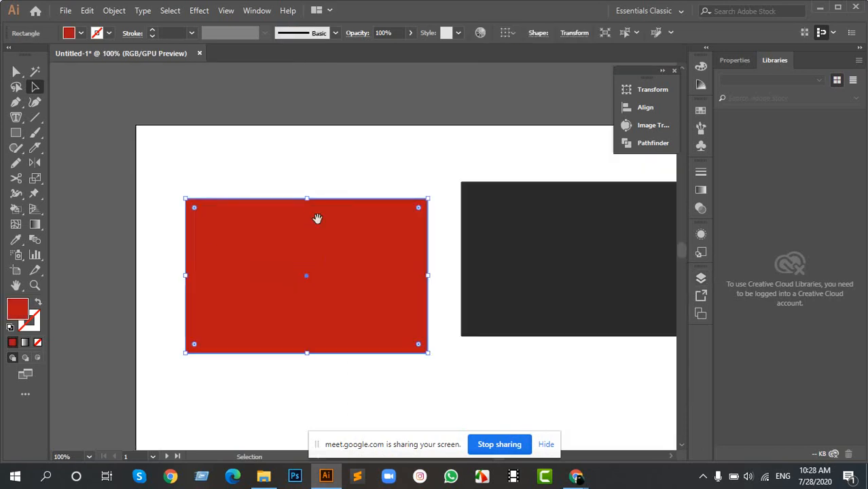
# Step: Select the red rectangle and inspect its fill color in the Color Picker
pyautogui.moveTo(317, 218); pyautogui.dragTo(282, 193)
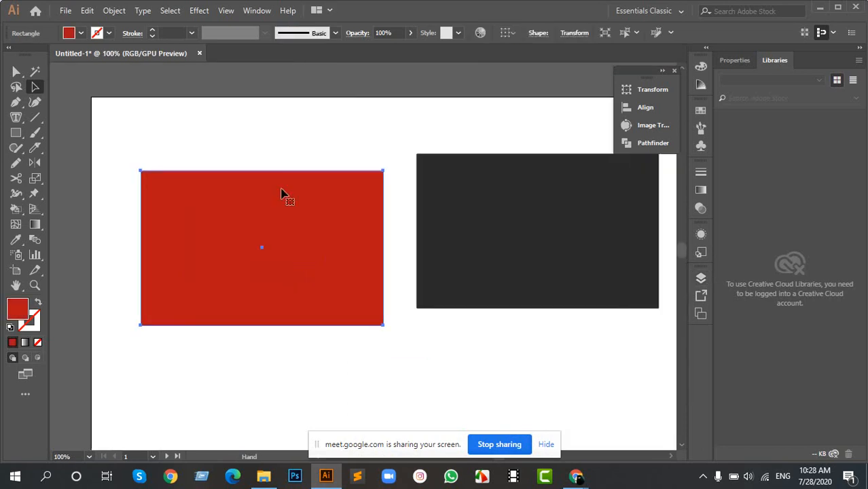
pyautogui.click(228, 364)
pyautogui.click(224, 283)
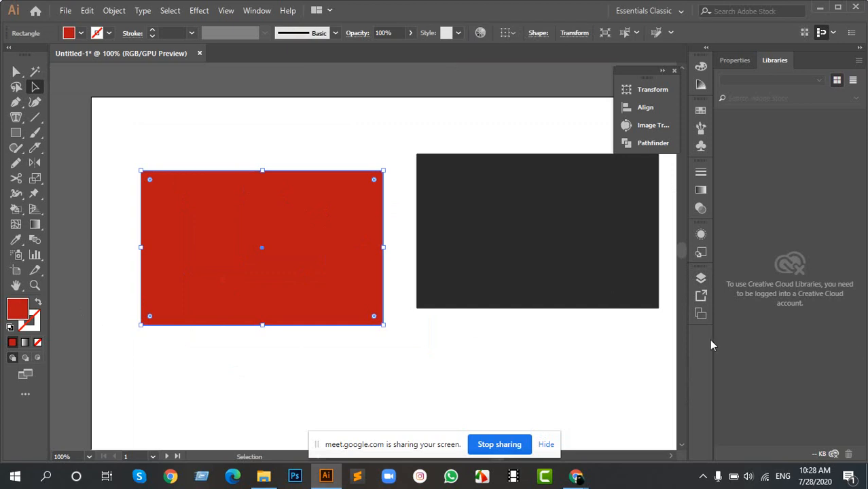
pyautogui.doubleClick(21, 311)
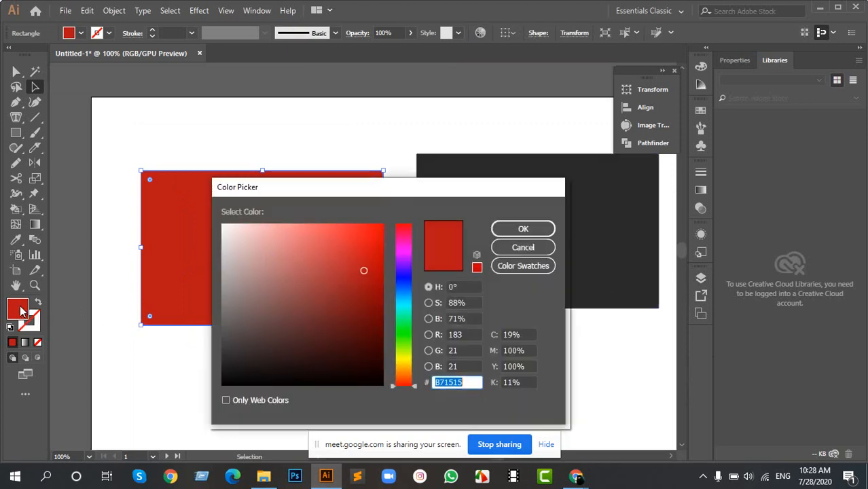
pyautogui.click(531, 229)
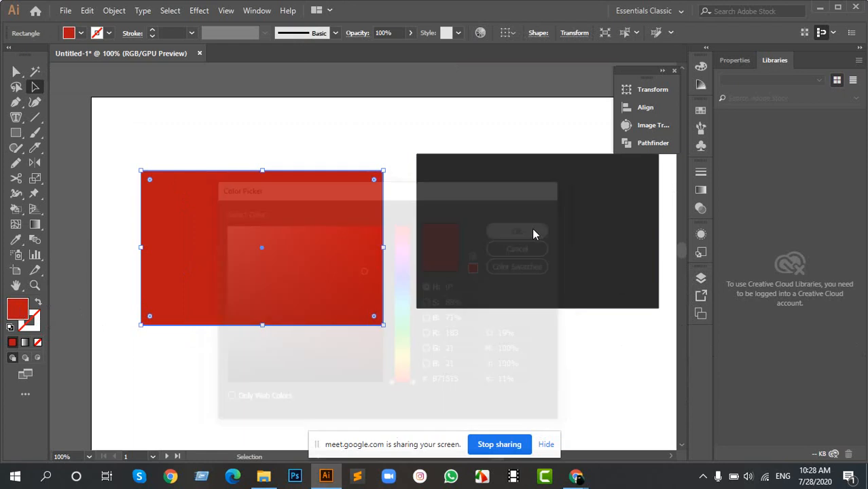
# Step: Move the dark rectangle closer beside the red one, nearly level with it, and inspect its fill in the Color Picker
pyautogui.moveTo(493, 257); pyautogui.dragTo(469, 270)
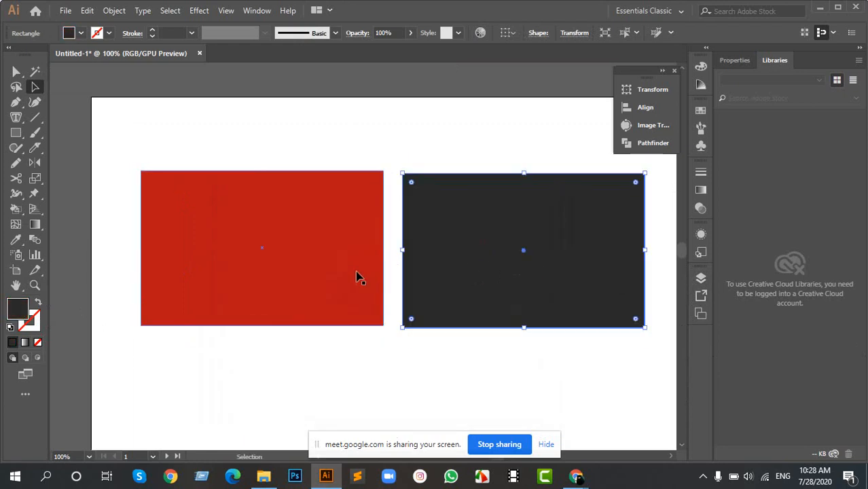
pyautogui.press('space')
pyautogui.moveTo(451, 215); pyautogui.dragTo(470, 229)
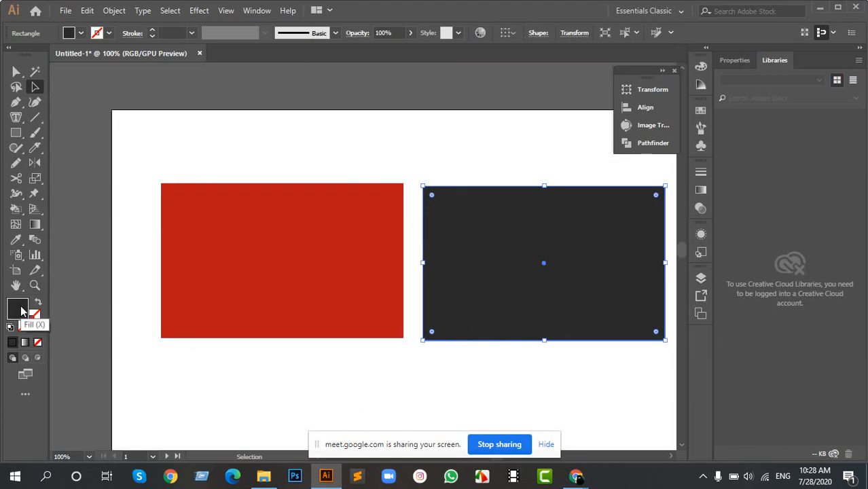
pyautogui.doubleClick(21, 311)
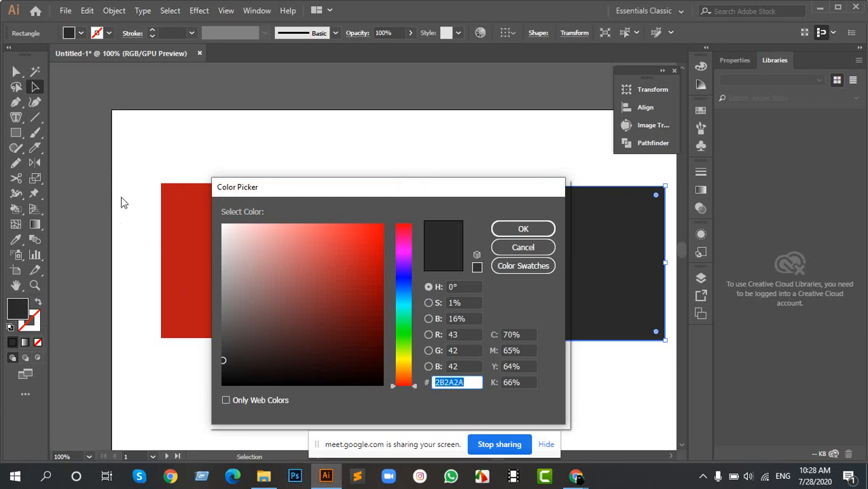
pyautogui.click(523, 247)
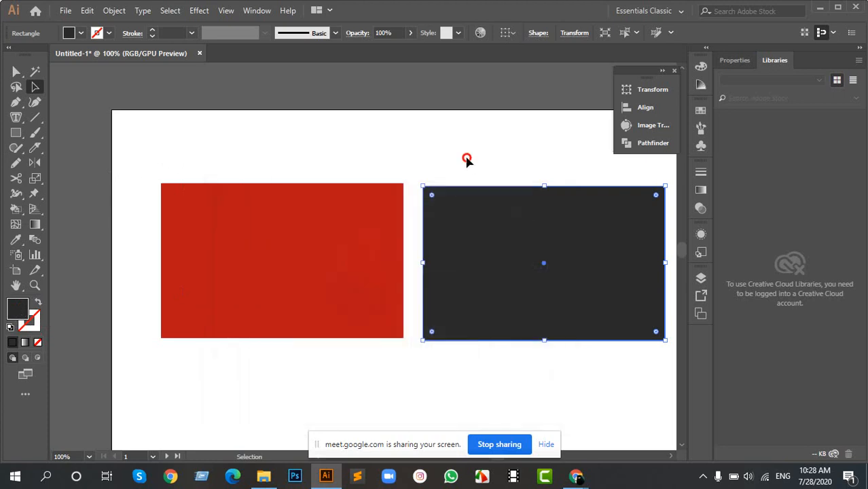
# Step: Duplicate the red rectangle directly below itself and fill the copy with a blue swatch
pyautogui.click(466, 159)
pyautogui.moveTo(461, 294); pyautogui.dragTo(452, 172)
pyautogui.moveTo(353, 174); pyautogui.dragTo(355, 352)
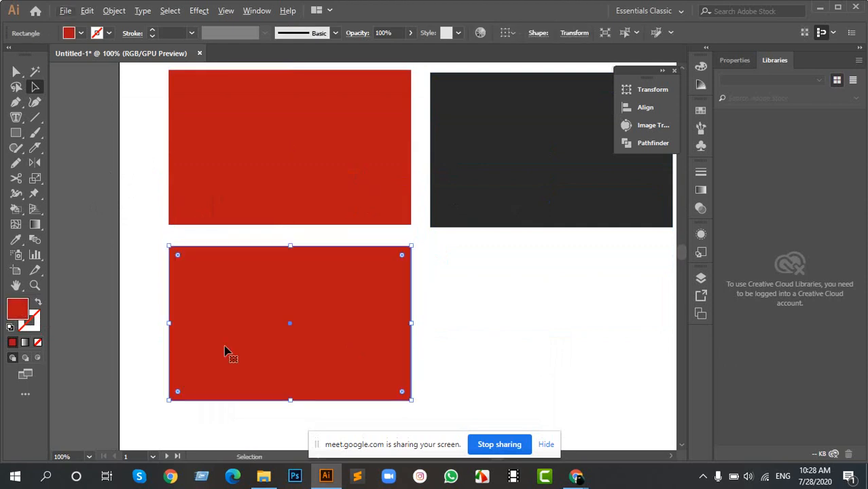
pyautogui.click(76, 36)
pyautogui.click(100, 64)
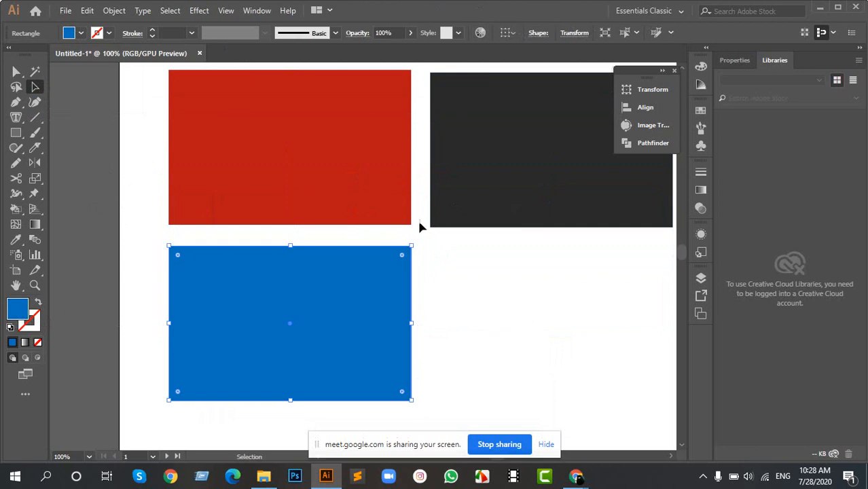
# Step: Fill the red rectangle above the blue one with the purple swatch
pyautogui.click(369, 188)
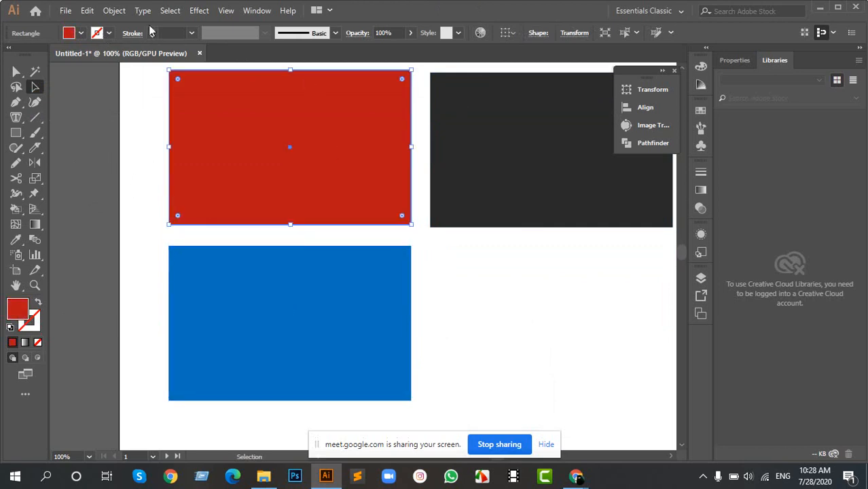
pyautogui.click(81, 34)
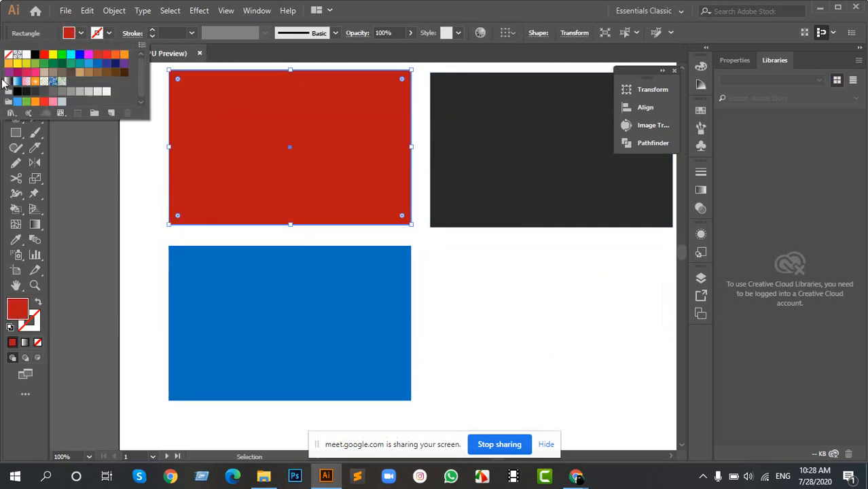
pyautogui.click(8, 73)
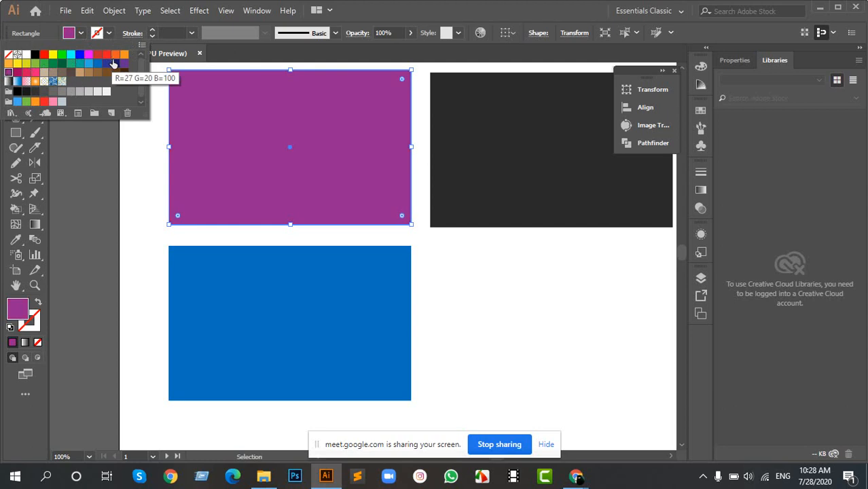
# Step: Recolor the purple rectangle with the fill of the dark rectangle beside it using the Eyedropper, and deselect it
pyautogui.click(419, 265)
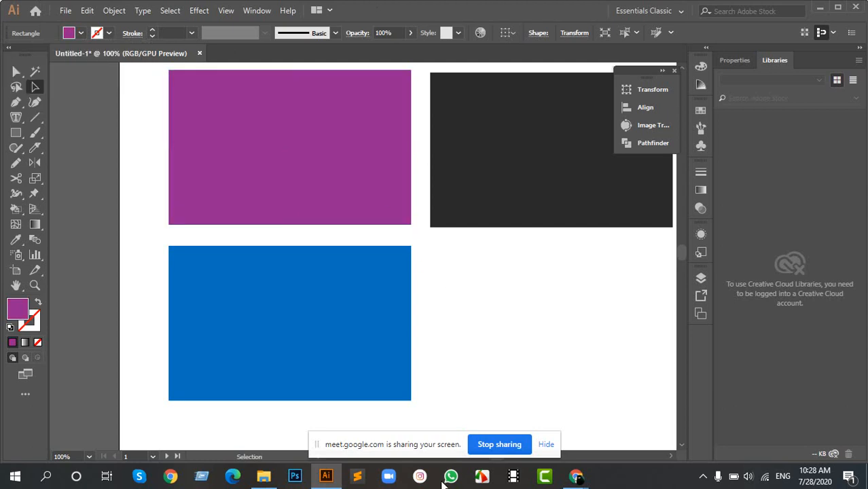
pyautogui.click(389, 111)
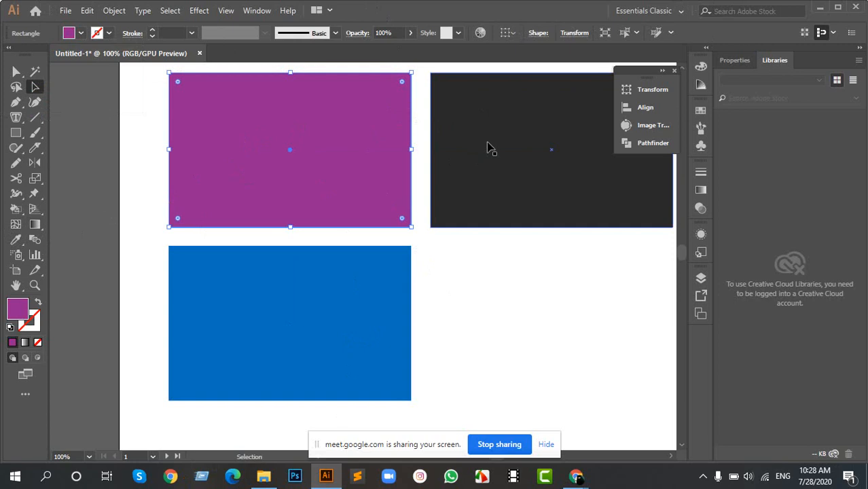
pyautogui.press('i')
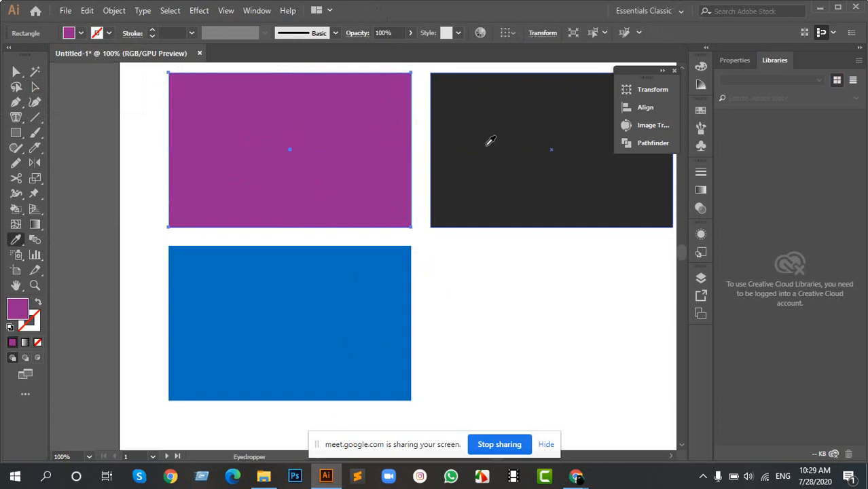
pyautogui.click(487, 142)
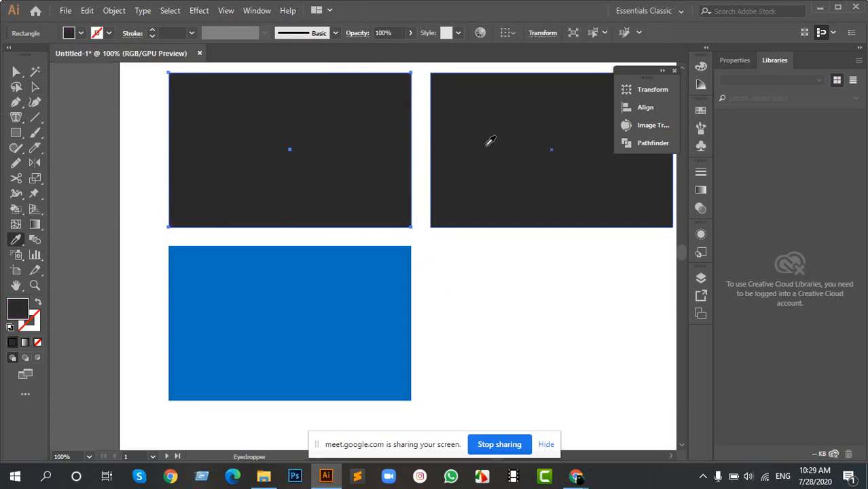
pyautogui.press('a')
pyautogui.click(441, 256)
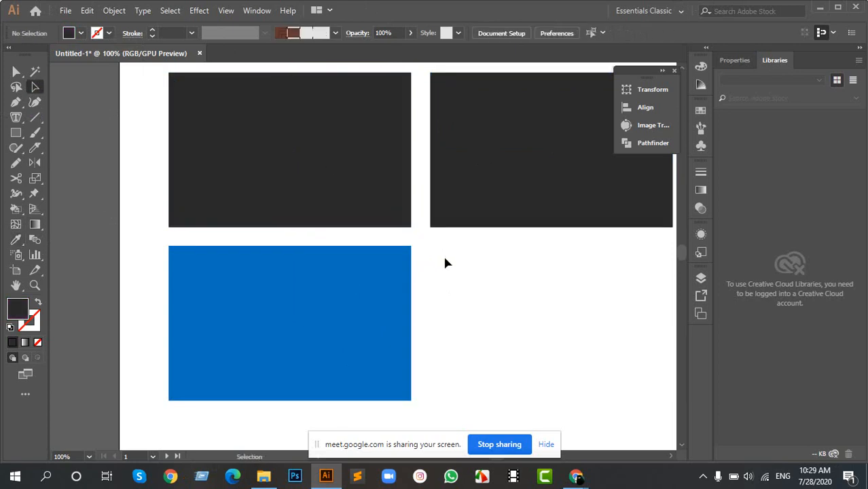
# Step: Overlap the three rectangles in a stepped stack, with the blue one between the upper dark rectangle and the lower dark one in front
pyautogui.moveTo(446, 264); pyautogui.dragTo(336, 184)
pyautogui.moveTo(492, 246); pyautogui.dragTo(434, 262)
pyautogui.keyDown('alt'); pyautogui.scroll(-3, 337, 229); pyautogui.keyUp('alt')
pyautogui.keyDown('alt'); pyautogui.scroll(3, 326, 221); pyautogui.keyUp('alt')
pyautogui.moveTo(373, 300); pyautogui.dragTo(378, 229)
pyautogui.keyDown('alt'); pyautogui.scroll(-3, 381, 197); pyautogui.keyUp('alt')
pyautogui.keyDown('alt'); pyautogui.scroll(3, 350, 257); pyautogui.keyUp('alt')
pyautogui.moveTo(321, 303); pyautogui.dragTo(320, 239)
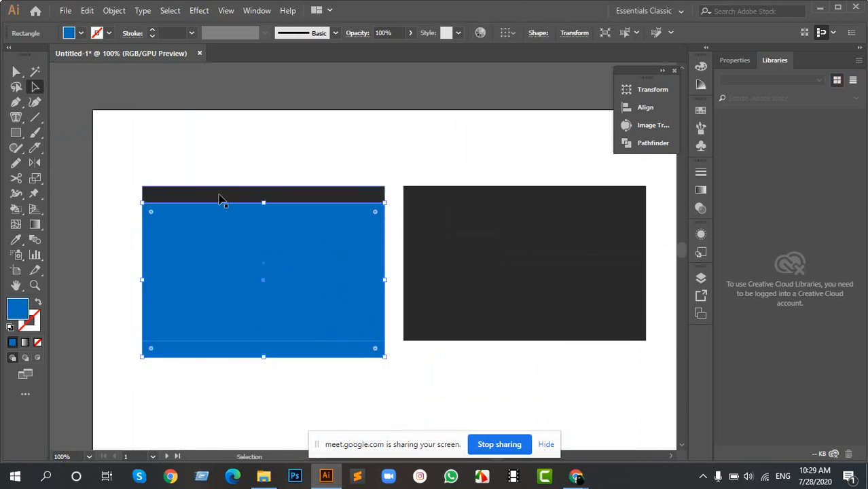
pyautogui.moveTo(219, 198); pyautogui.dragTo(222, 158)
pyautogui.moveTo(468, 239); pyautogui.dragTo(184, 319)
# Step: Group the three overlapping rectangles and move the group to the right
pyautogui.moveTo(498, 155); pyautogui.dragTo(238, 364)
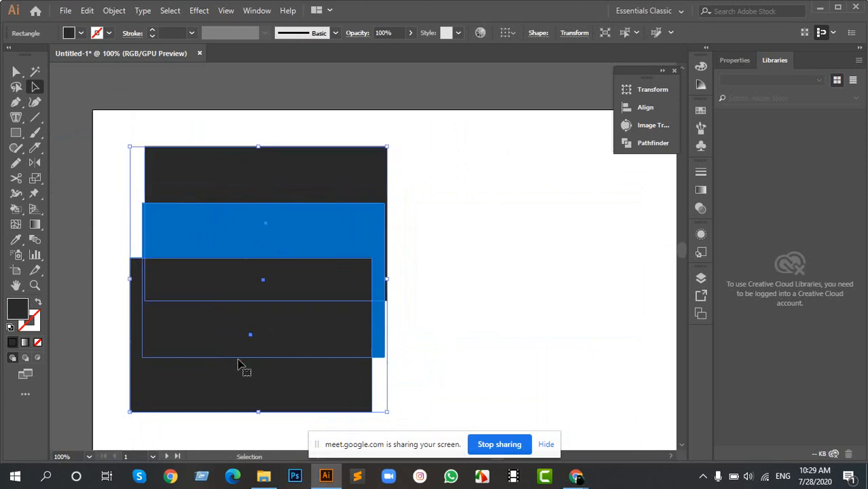
pyautogui.press('a')
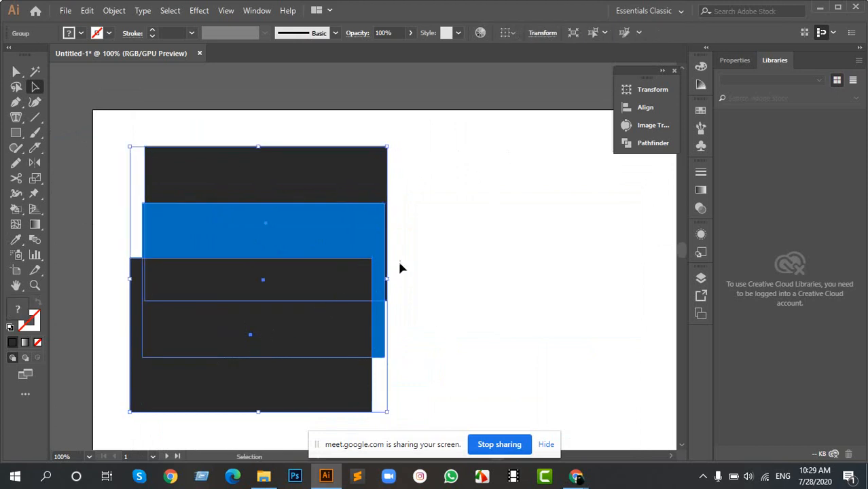
pyautogui.moveTo(224, 272); pyautogui.dragTo(282, 267)
pyautogui.hotkey('ctrl', 'g')
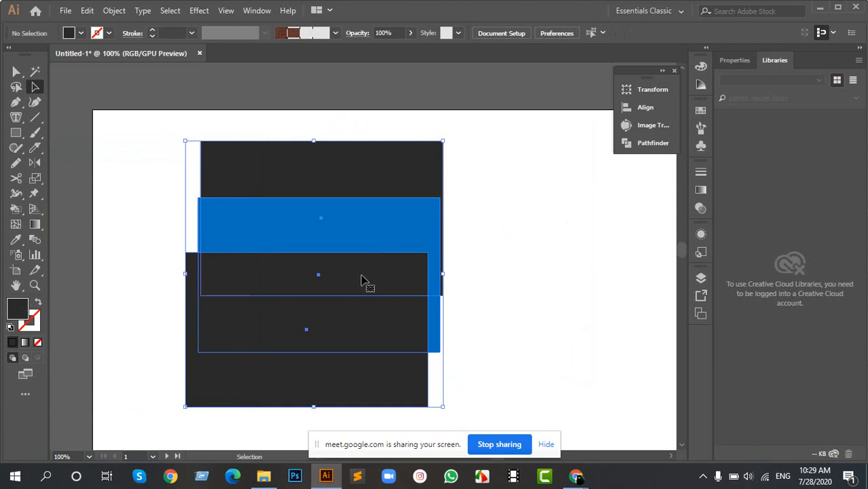
# Step: Ungroup the three rectangles and clear the selection
pyautogui.rightClick(362, 278)
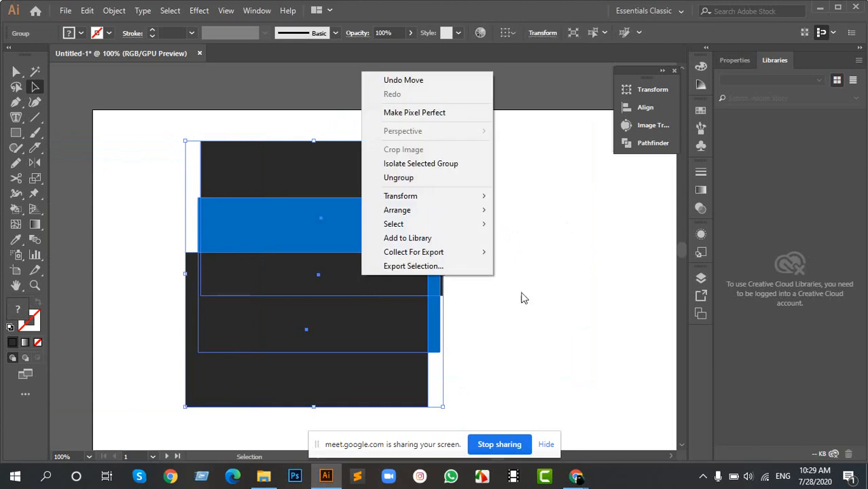
pyautogui.click(428, 178)
pyautogui.click(534, 199)
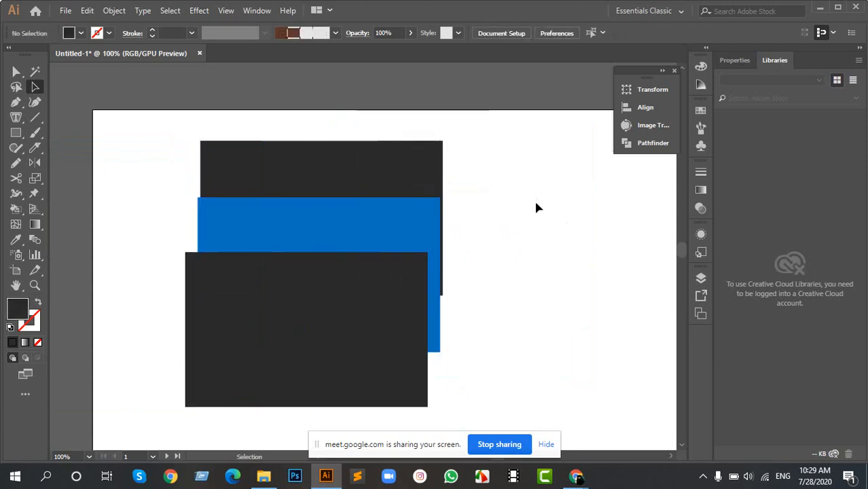
# Step: Move the front dark rectangle right and the blue one left, keeping the blue one's right part behind the front dark rectangle
pyautogui.moveTo(352, 276); pyautogui.dragTo(479, 275)
pyautogui.moveTo(339, 237); pyautogui.dragTo(197, 292)
pyautogui.scroll(2, 375, 284)
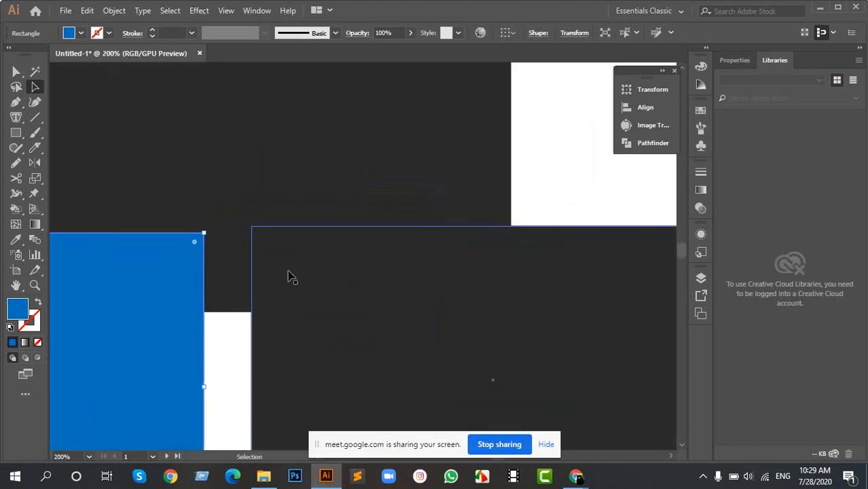
pyautogui.scroll(-4, 287, 275)
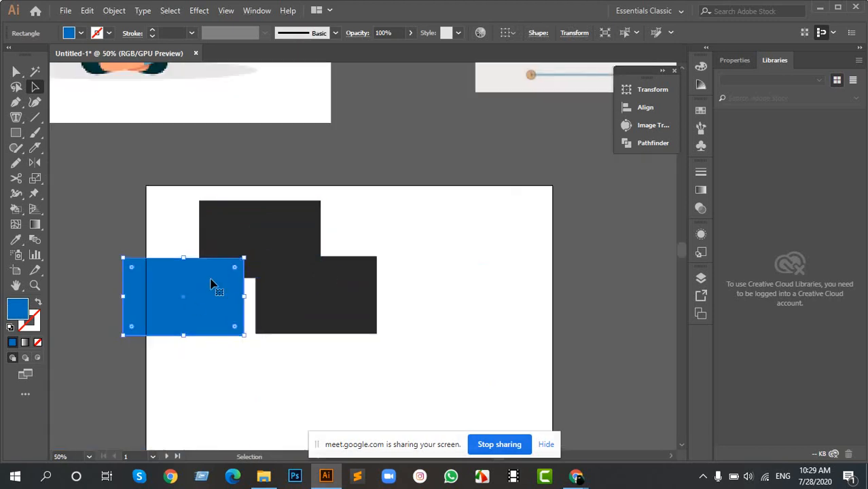
pyautogui.moveTo(211, 285); pyautogui.dragTo(271, 286)
pyautogui.moveTo(174, 216); pyautogui.dragTo(332, 340)
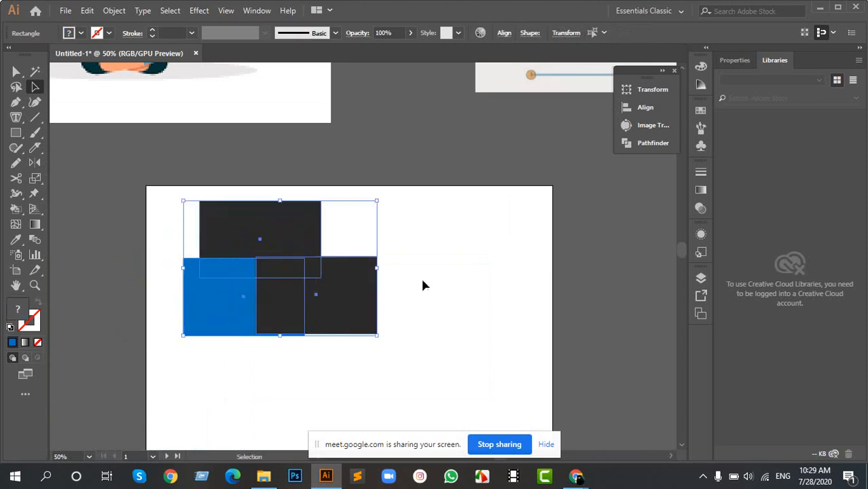
pyautogui.moveTo(198, 253); pyautogui.dragTo(505, 253)
pyautogui.click(410, 256)
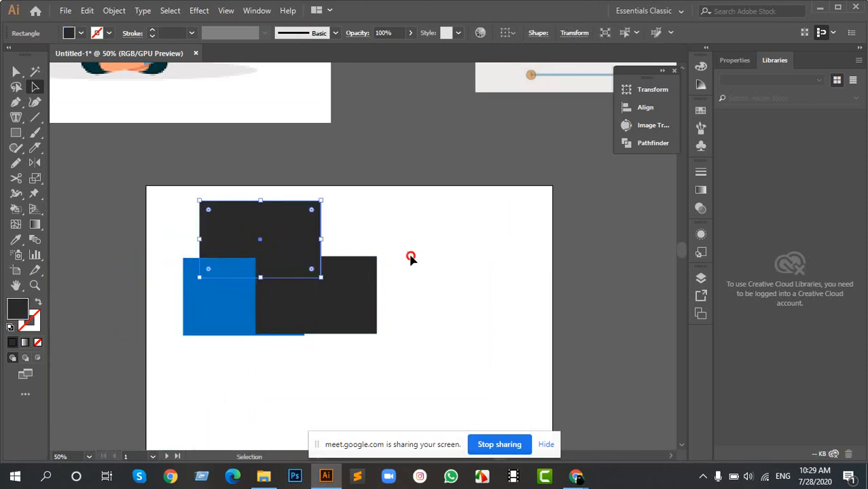
# Step: Move the blue rectangle up and slightly left so that it covers most of the rear dark rectangle
pyautogui.scroll(1, 180, 269)
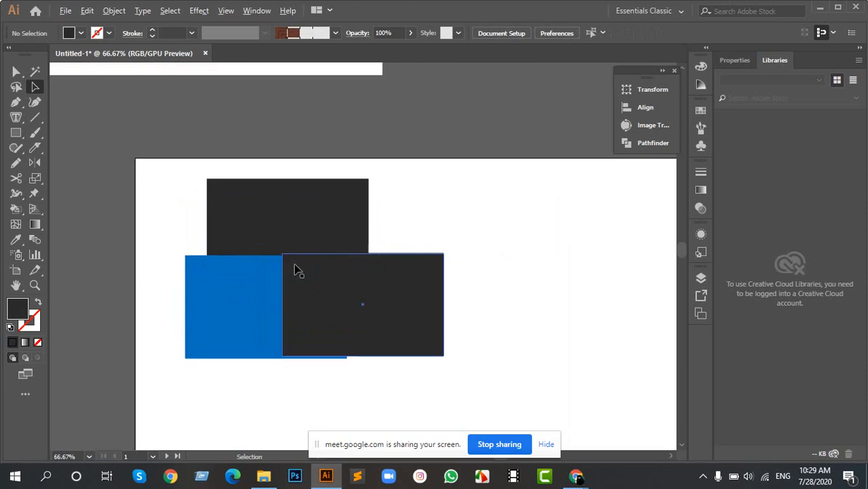
pyautogui.scroll(2, 197, 267)
pyautogui.moveTo(264, 285); pyautogui.dragTo(207, 135)
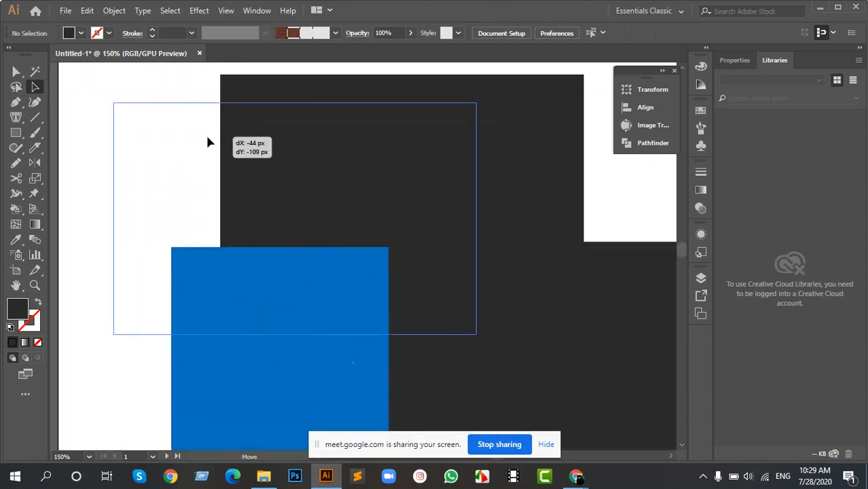
pyautogui.moveTo(292, 126); pyautogui.dragTo(361, 180)
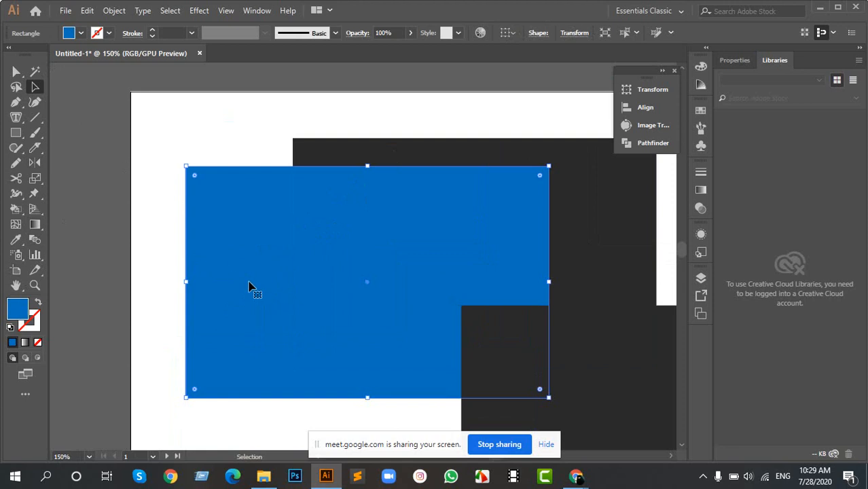
# Step: Draw a smaller blue rectangle outside the artboard's left edge and move it slightly toward the artboard
pyautogui.press('m')
pyautogui.moveTo(116, 188); pyautogui.dragTo(314, 218)
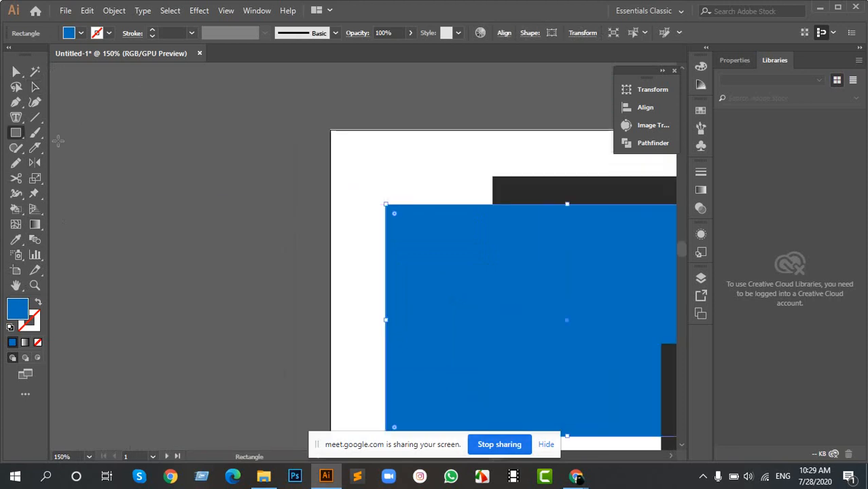
pyautogui.moveTo(58, 130)
pyautogui.mouseDown()
pyautogui.moveTo(181, 263)
pyautogui.moveTo(247, 274)
pyautogui.mouseUp()
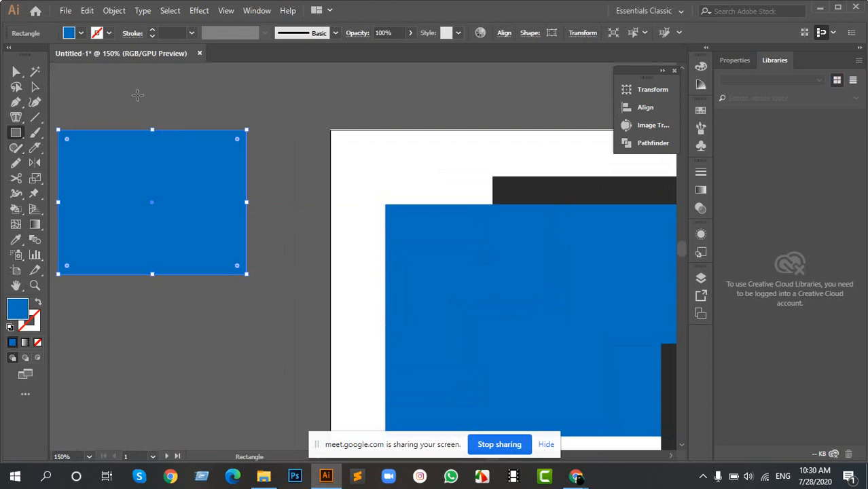
pyautogui.click(35, 88)
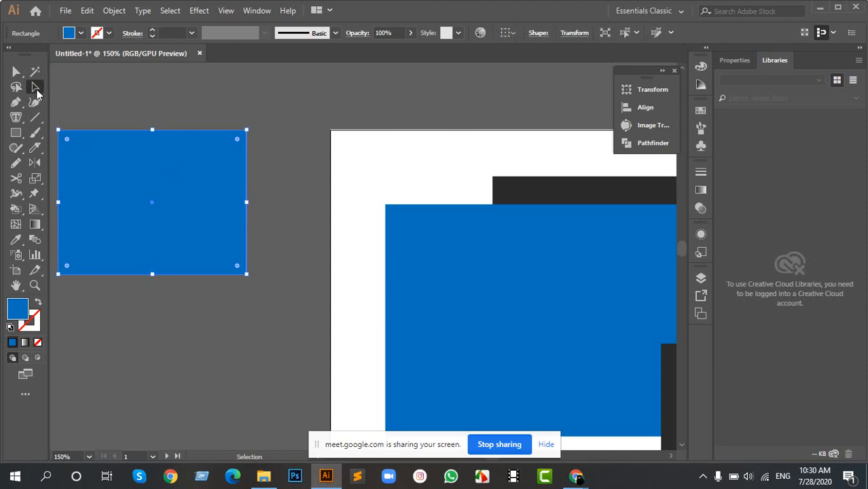
pyautogui.moveTo(158, 198); pyautogui.dragTo(201, 188)
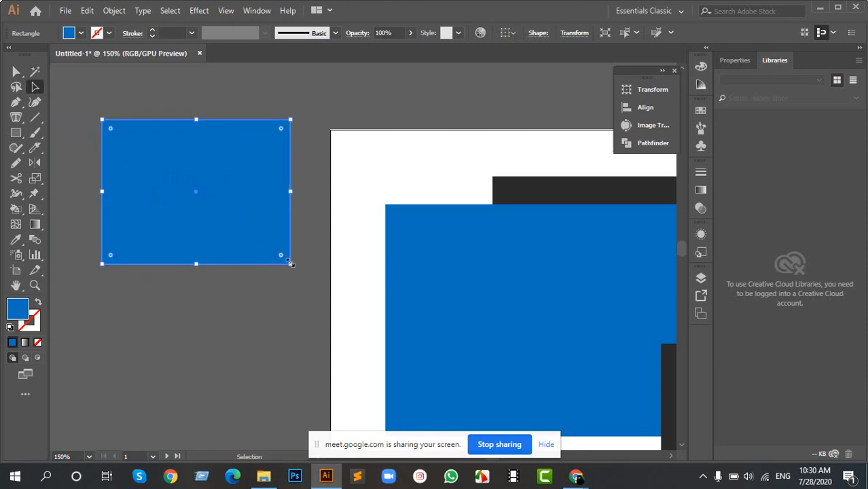
pyautogui.moveTo(245, 182); pyautogui.dragTo(249, 247)
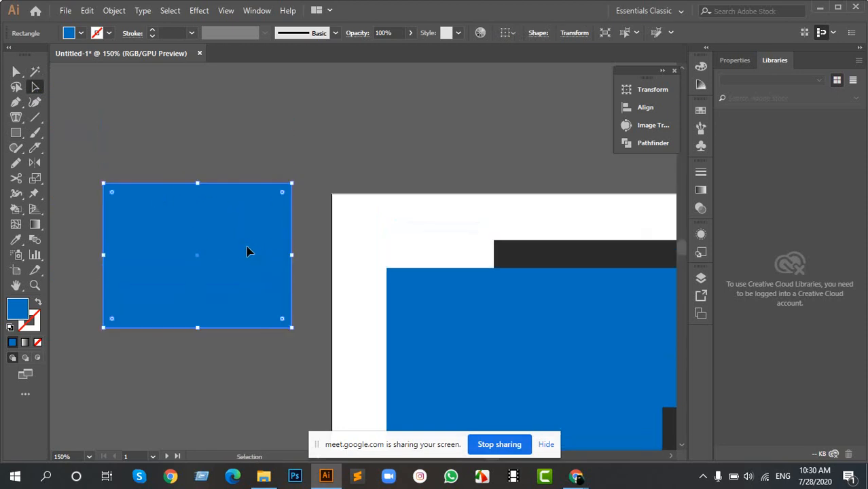
pyautogui.click(299, 251)
# Step: Narrow the large blue rectangle into an upright bar and center it behind the lower edge of the front dark rectangle
pyautogui.moveTo(414, 298); pyautogui.dragTo(176, 195)
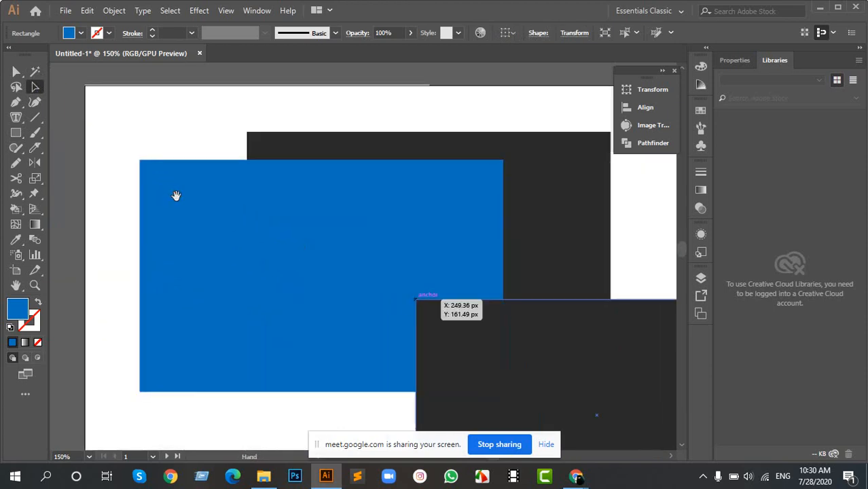
pyautogui.moveTo(339, 216); pyautogui.dragTo(163, 218)
pyautogui.scroll(-3, 329, 209)
pyautogui.moveTo(423, 252); pyautogui.dragTo(433, 265)
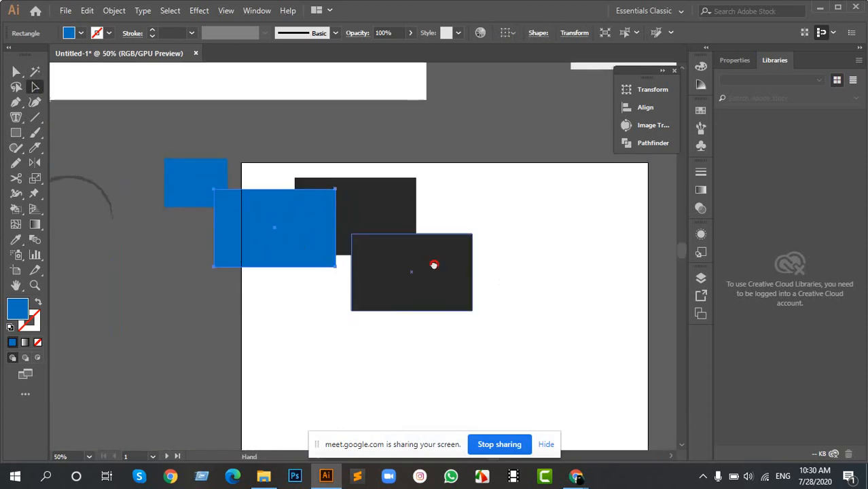
pyautogui.moveTo(294, 213); pyautogui.dragTo(415, 312)
pyautogui.moveTo(472, 300); pyautogui.dragTo(417, 291)
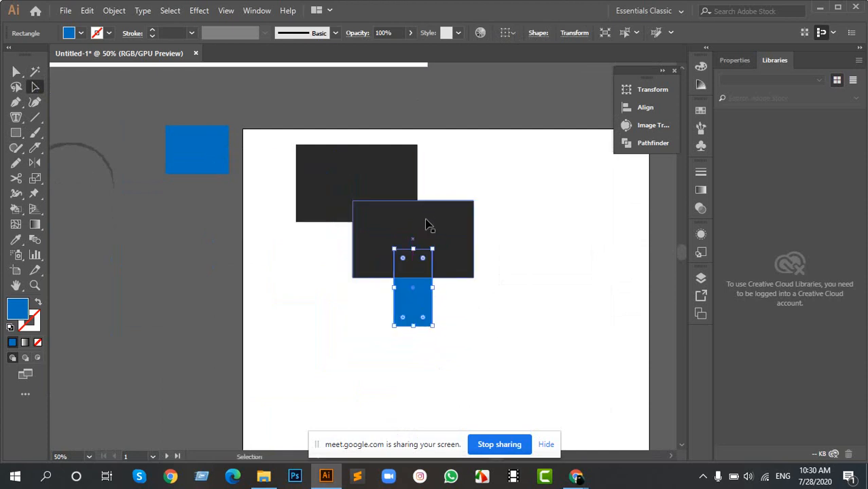
# Step: Reshape the rear dark rectangle into a wide, low bar spanning behind the top of the front dark rectangle
pyautogui.scroll(2, 421, 231)
pyautogui.moveTo(301, 141); pyautogui.dragTo(203, 224)
pyautogui.moveTo(205, 155); pyautogui.dragTo(203, 182)
pyautogui.moveTo(254, 201); pyautogui.dragTo(410, 143)
pyautogui.moveTo(526, 156); pyautogui.dragTo(562, 156)
pyautogui.click(174, 126)
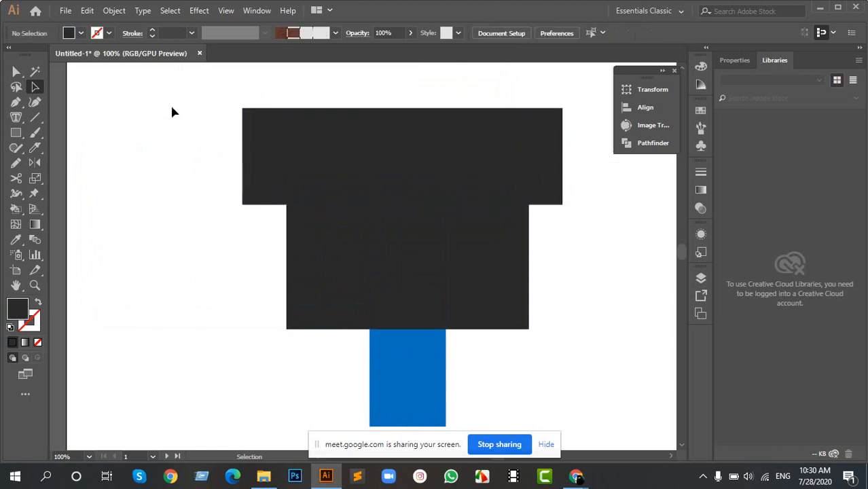
# Step: Recolor the wide dark top bar with the blue of the upright bar using the Eyedropper
pyautogui.click(397, 159)
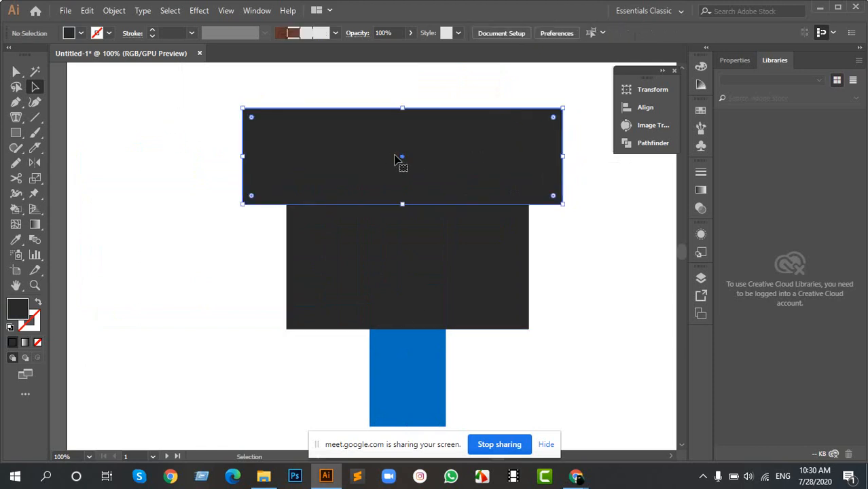
pyautogui.press('i')
pyautogui.click(433, 359)
pyautogui.moveTo(413, 316); pyautogui.dragTo(569, 380)
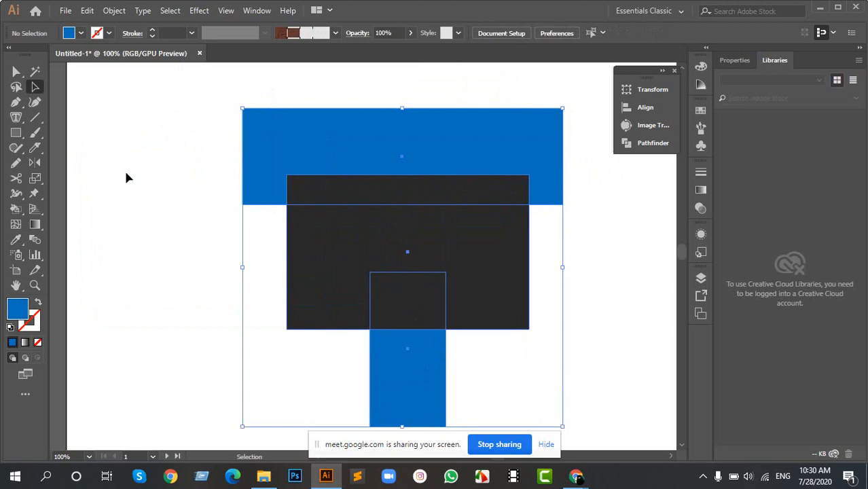
pyautogui.click(199, 161)
# Step: Select the blue top bar together with the dark rectangle overlapping it and activate the Shape Builder tool
pyautogui.click(349, 126)
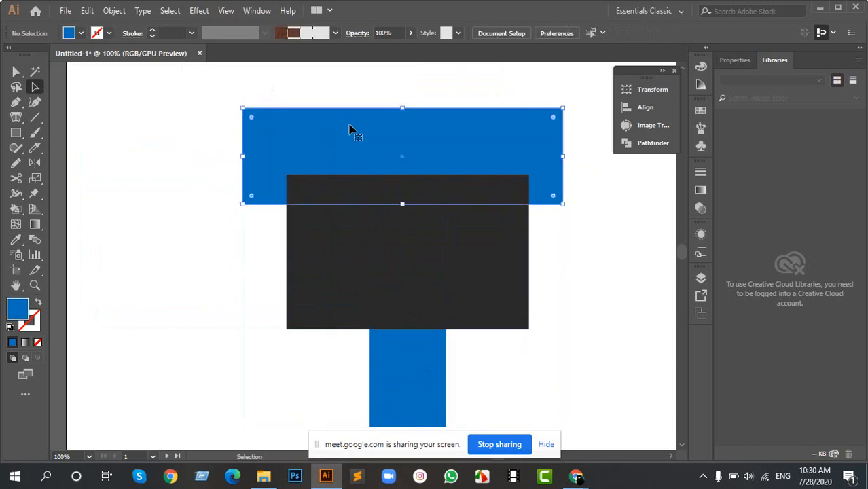
pyautogui.keyDown('shift'); pyautogui.click(385, 214); pyautogui.keyUp('shift')
pyautogui.moveTo(385, 213); pyautogui.dragTo(384, 216)
pyautogui.scroll(2, 351, 174)
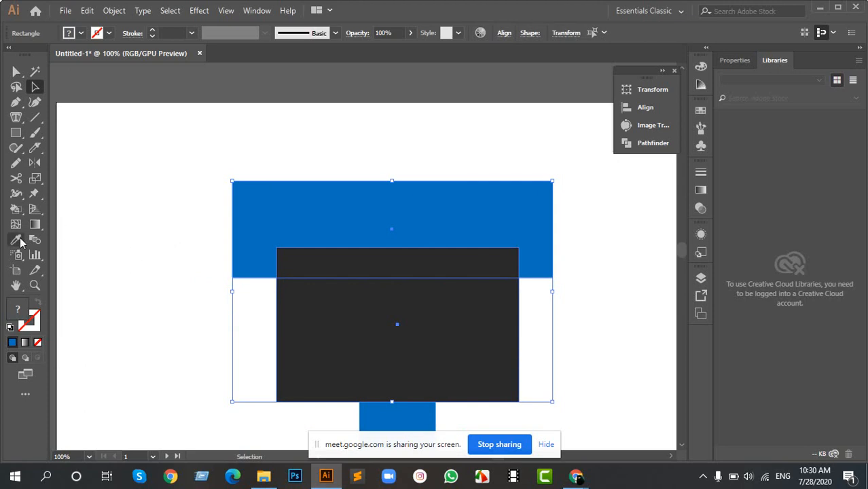
pyautogui.click(34, 193)
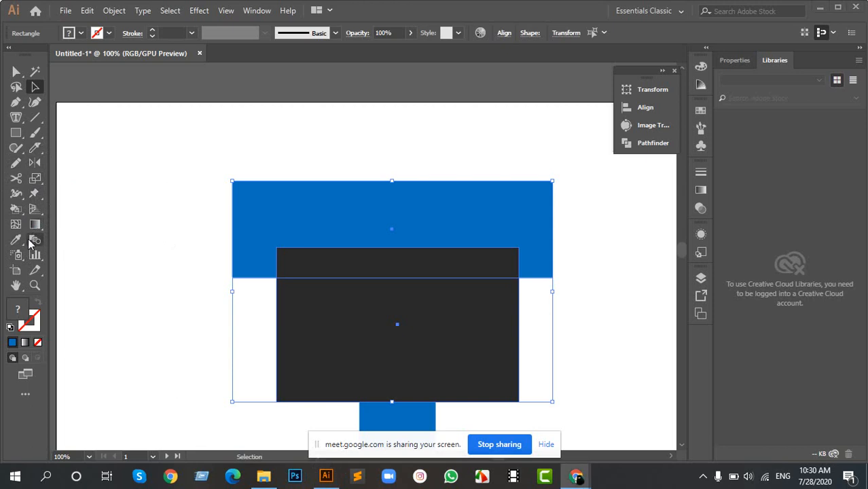
pyautogui.moveTo(31, 229)
pyautogui.click(107, 241)
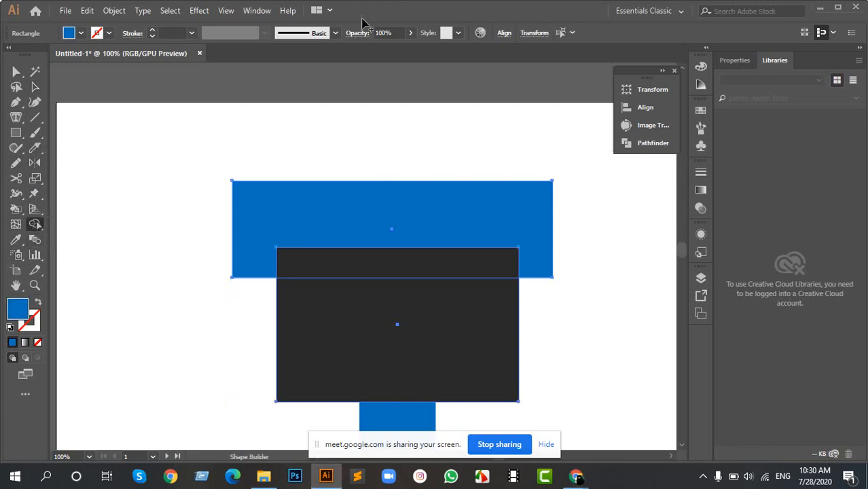
# Step: Return to the Selection tool, reselect the top bar and dark rectangle, and clear the selection
pyautogui.click(35, 87)
pyautogui.moveTo(191, 140); pyautogui.dragTo(338, 306)
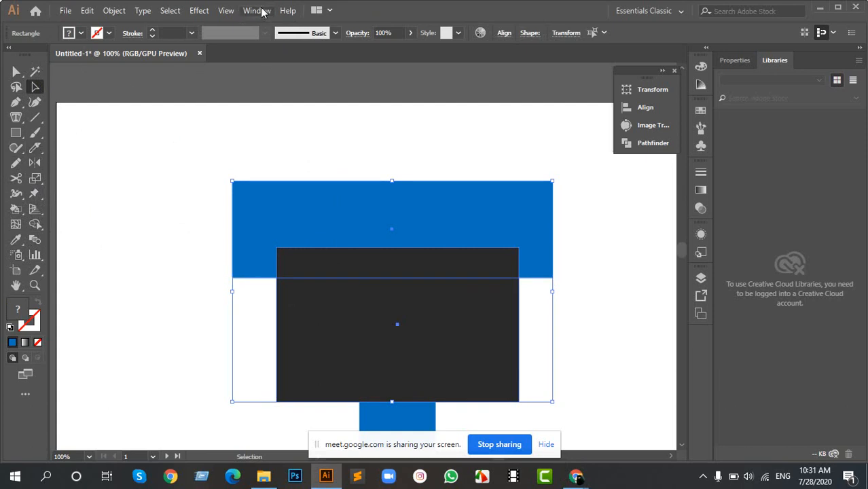
pyautogui.click(286, 126)
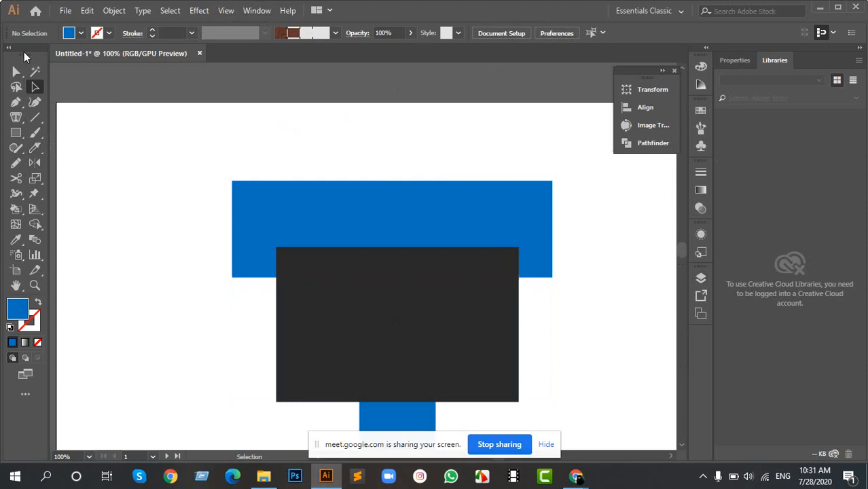
# Step: Undock the toolbar and restore the default layout by resetting the Essentials Classic workspace
pyautogui.moveTo(24, 52)
pyautogui.mouseDown()
pyautogui.moveTo(155, 85)
pyautogui.moveTo(24, 54)
pyautogui.mouseUp()
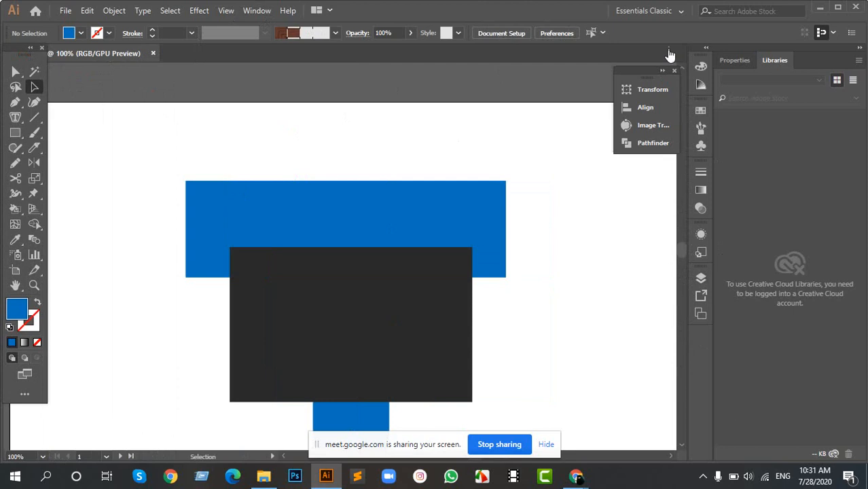
pyautogui.click(672, 11)
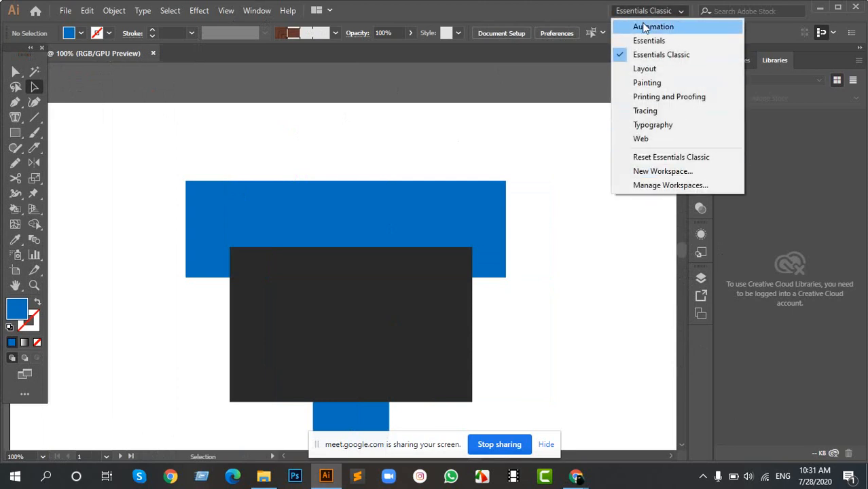
pyautogui.click(426, 132)
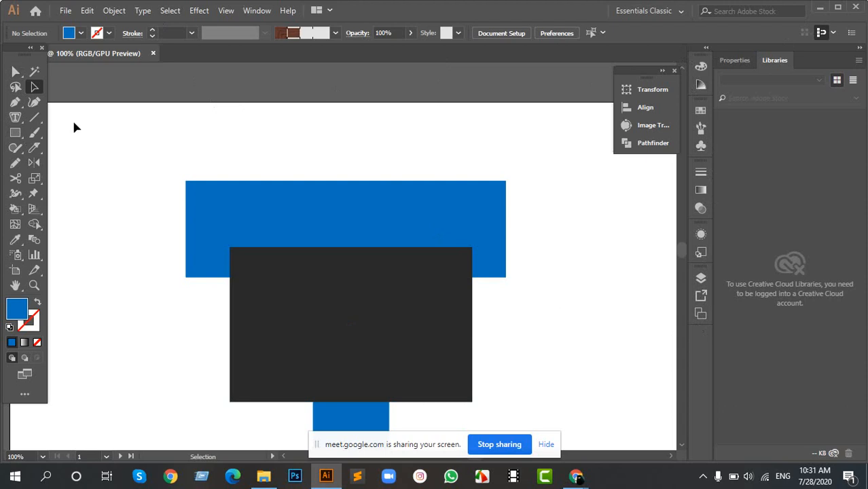
pyautogui.click(662, 11)
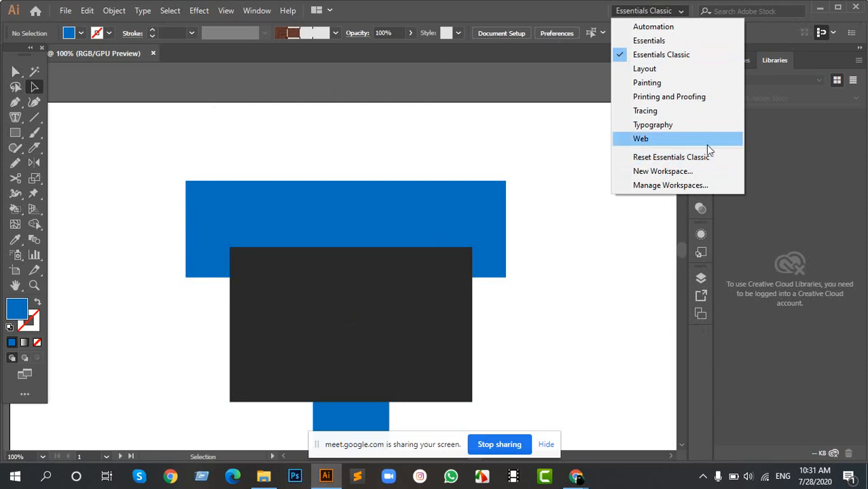
pyautogui.click(664, 163)
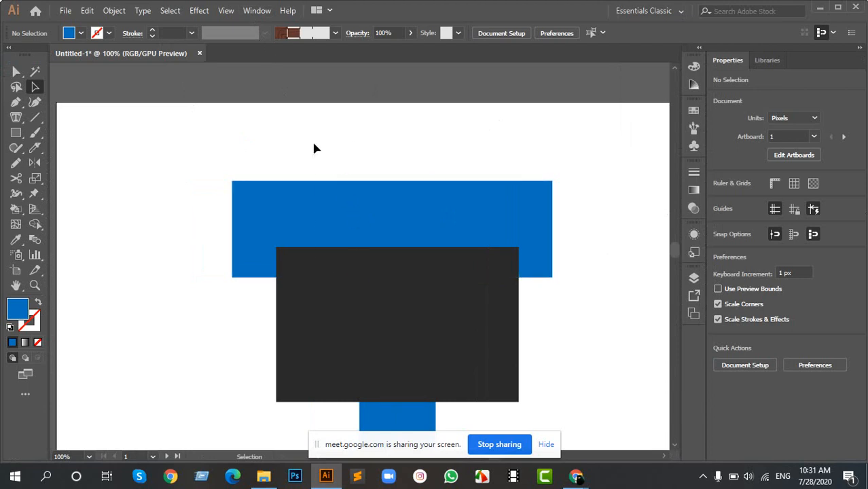
# Step: Display the Pathfinder options and place them above the artwork, clear of the overlapping rectangles
pyautogui.moveTo(313, 143); pyautogui.dragTo(358, 275)
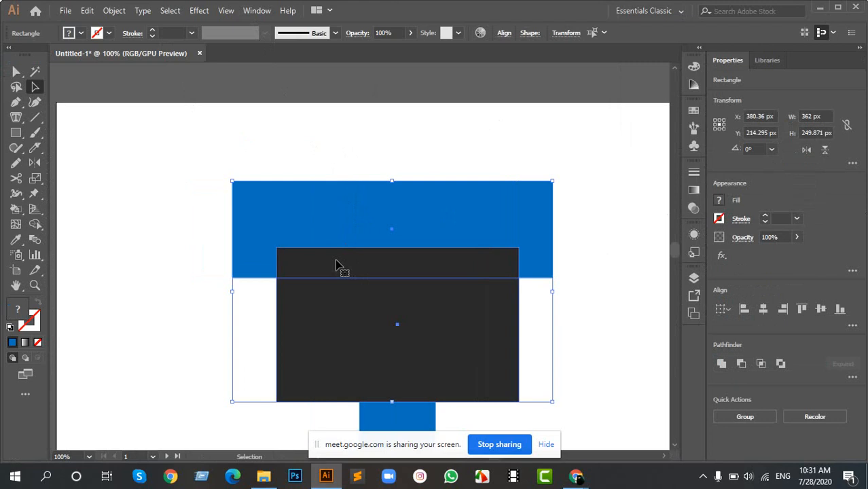
pyautogui.click(256, 11)
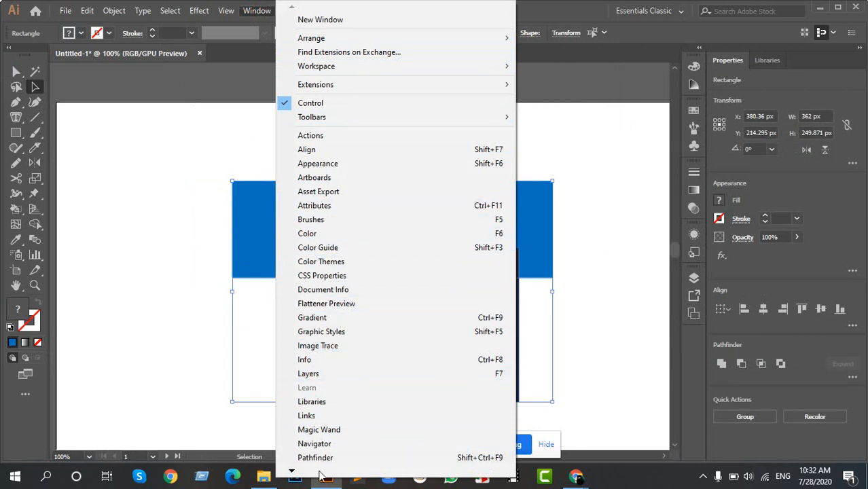
pyautogui.moveTo(292, 474)
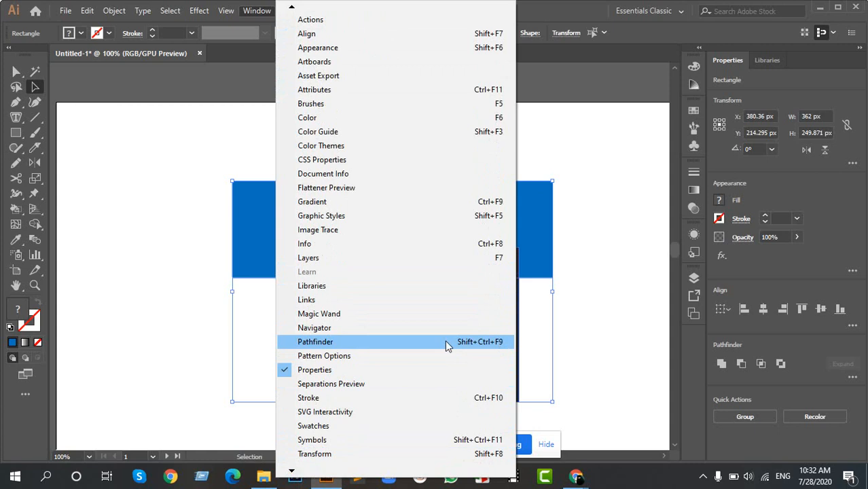
pyautogui.click(349, 347)
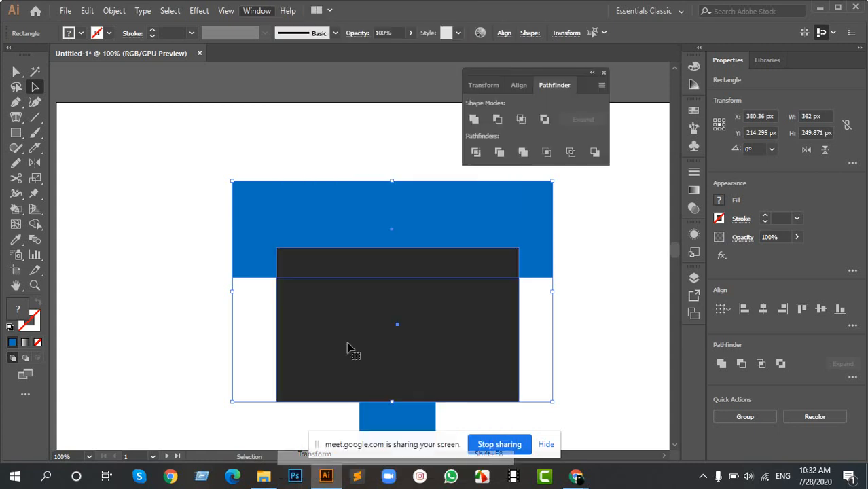
pyautogui.moveTo(516, 79); pyautogui.dragTo(558, 90)
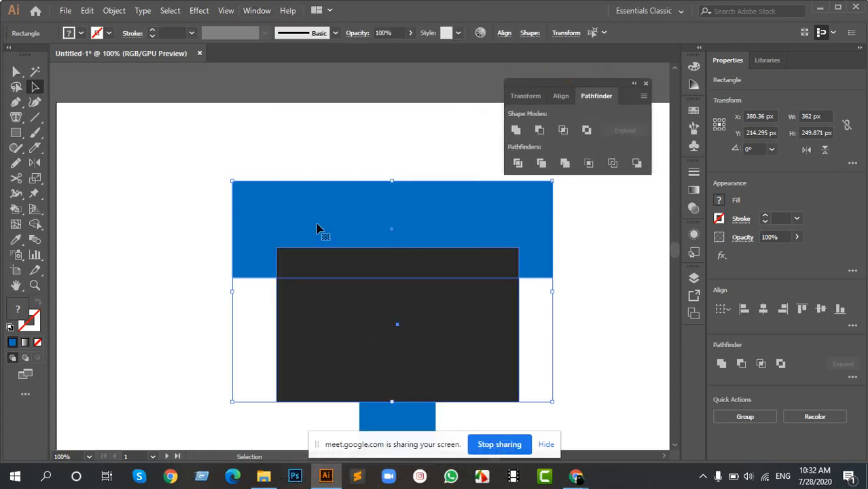
pyautogui.click(221, 159)
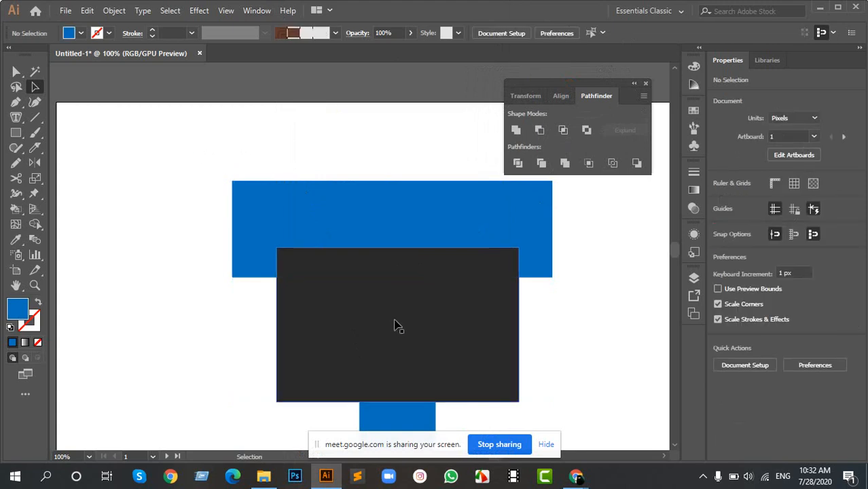
# Step: Move the wide blue rectangle and the dark rectangle together to about X 279 px, Y 205 px
pyautogui.moveTo(190, 135); pyautogui.dragTo(342, 305)
pyautogui.moveTo(394, 252); pyautogui.dragTo(246, 231)
pyautogui.moveTo(248, 193); pyautogui.dragTo(306, 207)
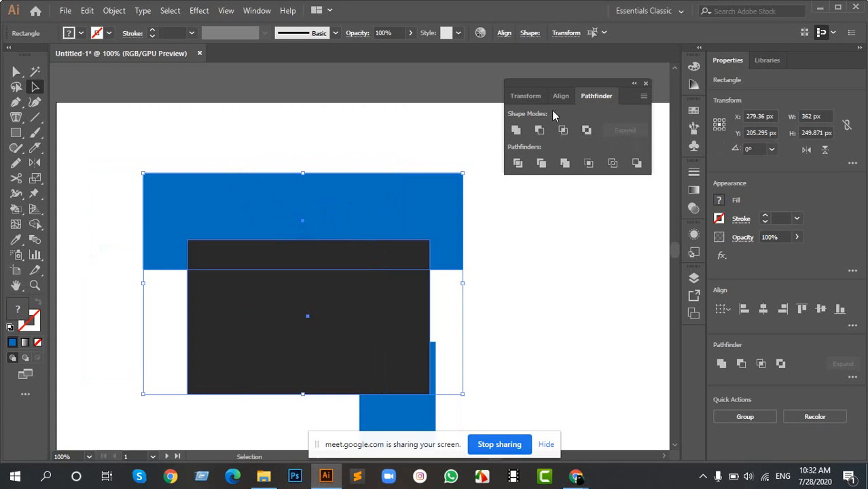
# Step: Merge the two rectangles with Unite, reposition the merged shape and enlarge it to about 485 × 284 px
pyautogui.click(516, 131)
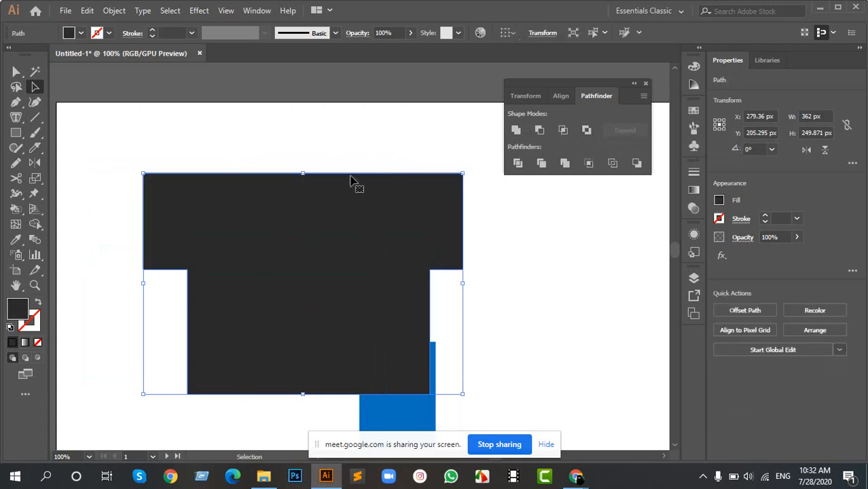
pyautogui.moveTo(259, 237); pyautogui.dragTo(290, 167)
pyautogui.hotkey('ctrl', 'z')
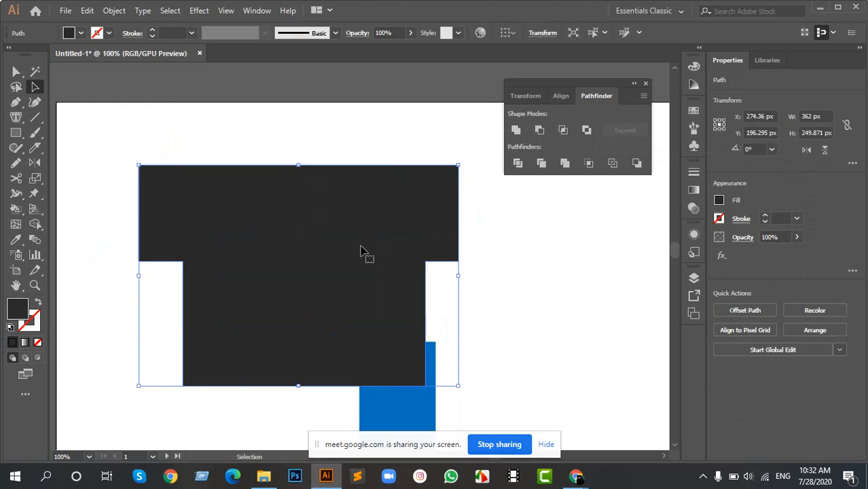
pyautogui.moveTo(456, 384); pyautogui.dragTo(567, 297)
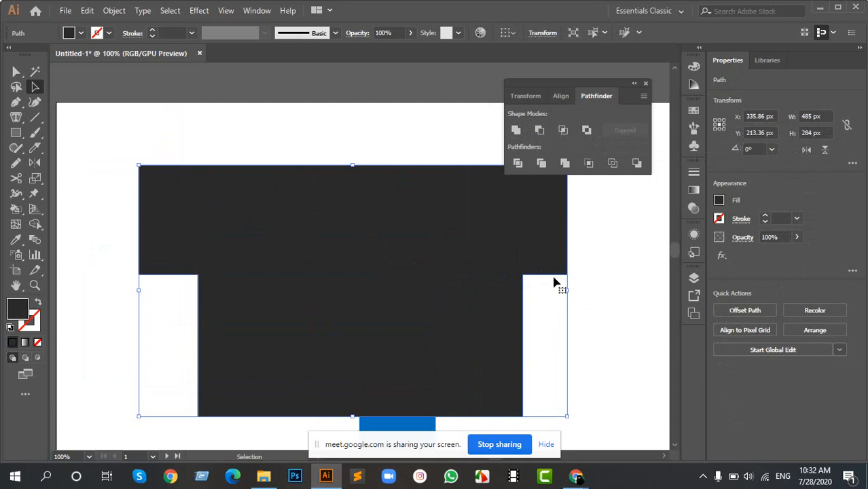
pyautogui.scroll(5, 554, 282)
pyautogui.scroll(-8, 374, 254)
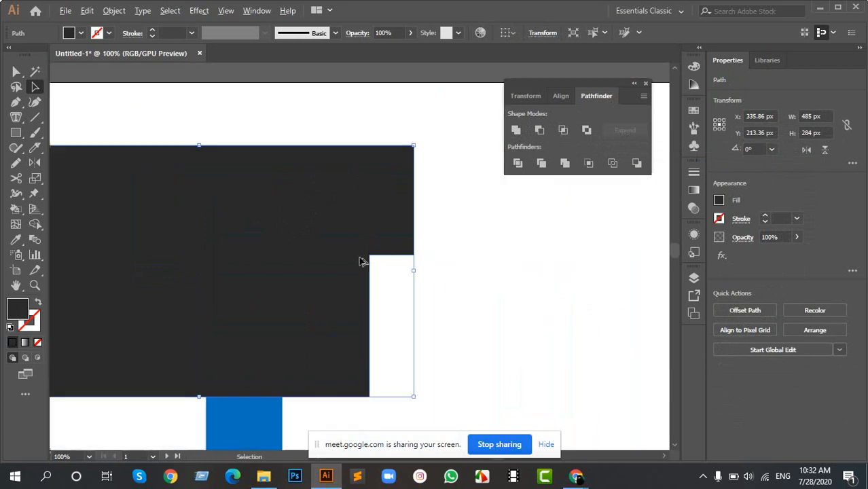
# Step: Undo the enlargement, the moves and the Unite operation on the two rectangles
pyautogui.hotkey('ctrl', 'z')
pyautogui.hotkey('ctrl', 'z')
pyautogui.hotkey('ctrl', 'z')
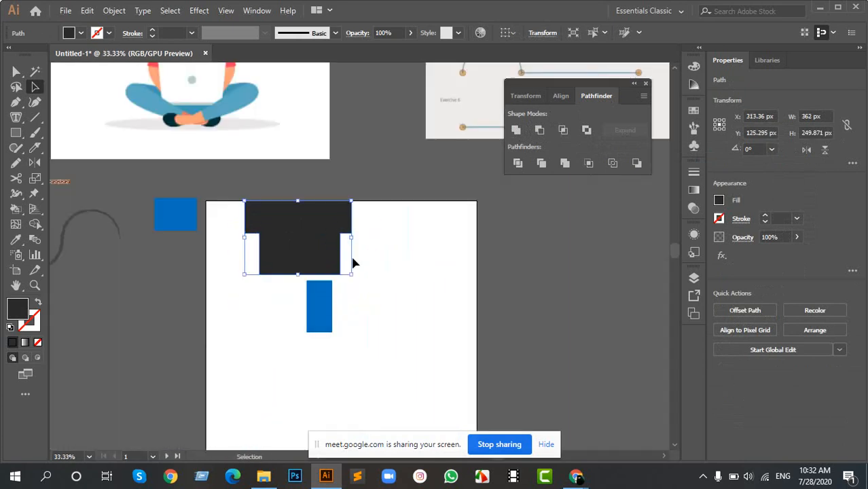
pyautogui.hotkey('ctrl', 'z')
pyautogui.hotkey('ctrl', 'z')
pyautogui.hotkey('ctrl', 'z')
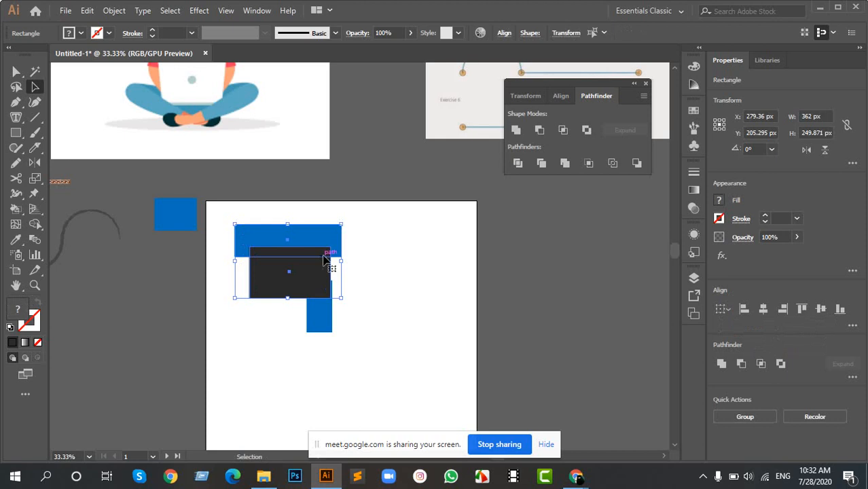
# Step: Reselect the wide blue and dark rectangles and move them together to about X 304 px, Y 171 px
pyautogui.scroll(1, 273, 244)
pyautogui.click(426, 265)
pyautogui.scroll(2, 341, 261)
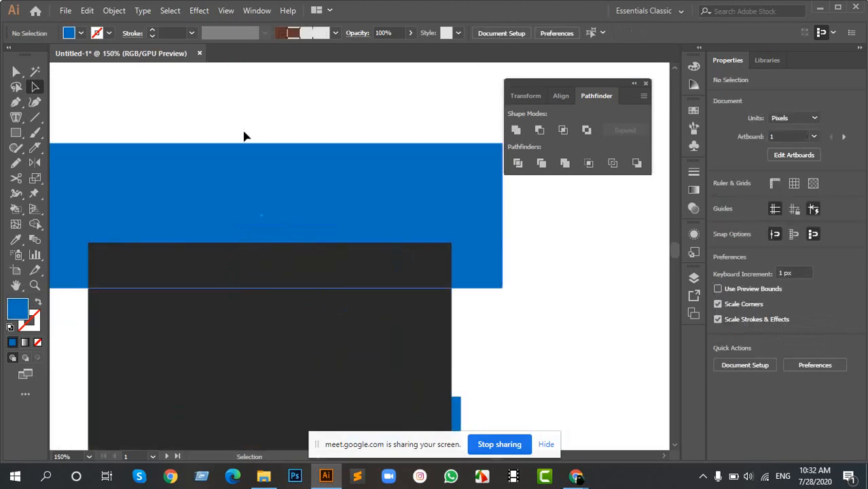
pyautogui.click(322, 256)
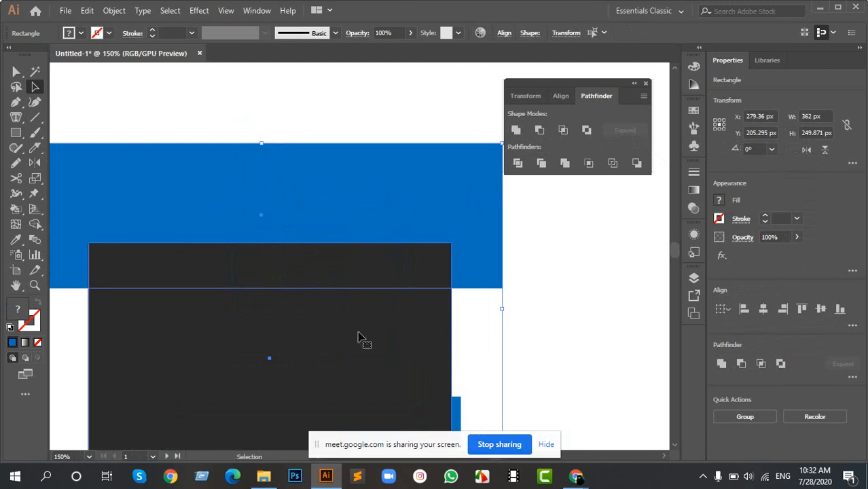
pyautogui.click(576, 311)
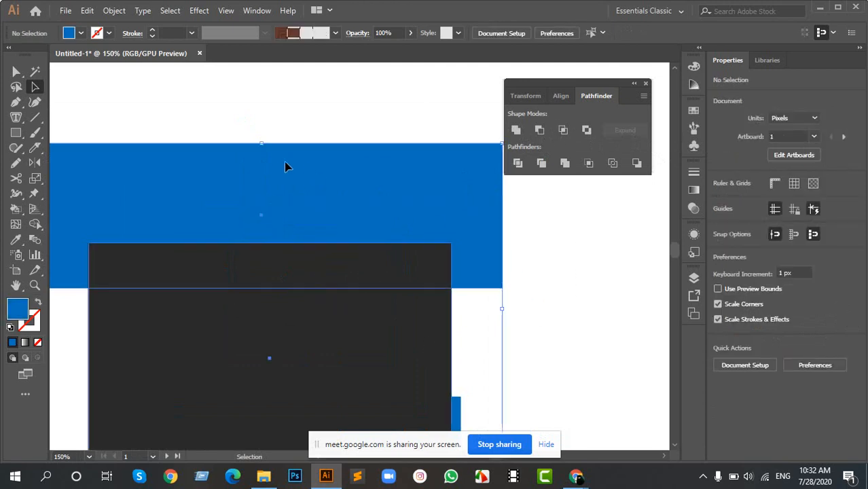
pyautogui.click(294, 192)
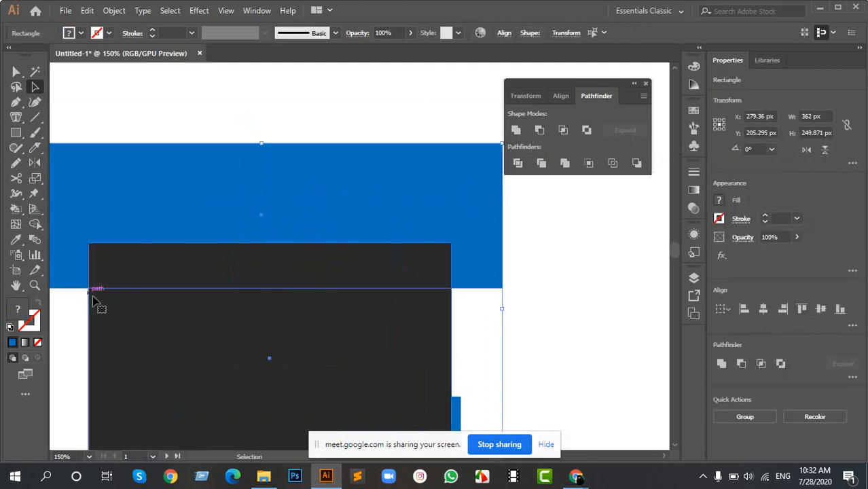
pyautogui.moveTo(277, 273); pyautogui.dragTo(310, 228)
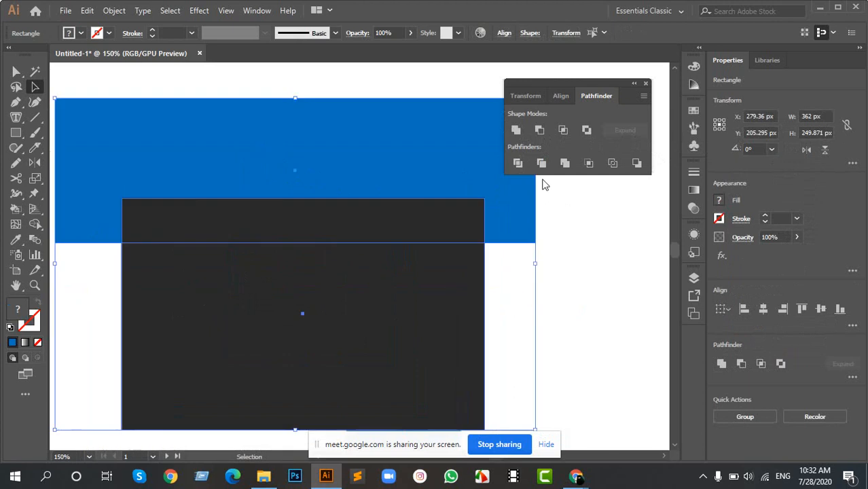
# Step: Try Minus Front to cut the dark rectangle out of the wide blue one, and undo the cut
pyautogui.click(539, 130)
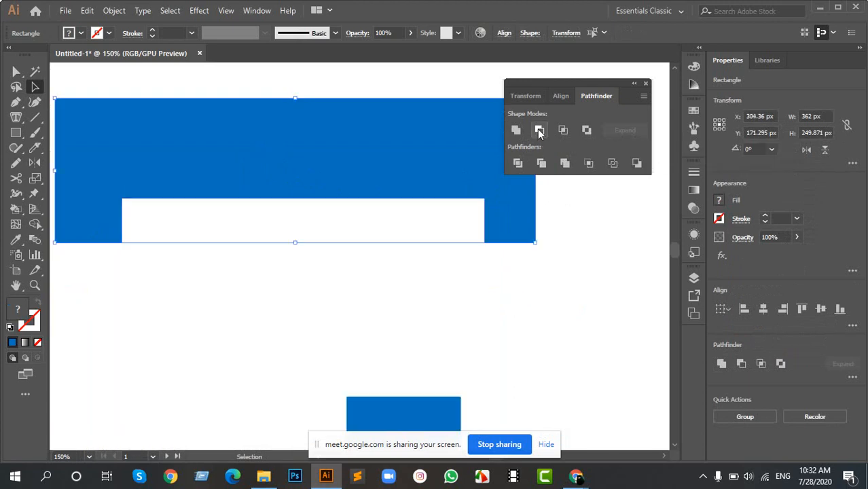
pyautogui.click(294, 281)
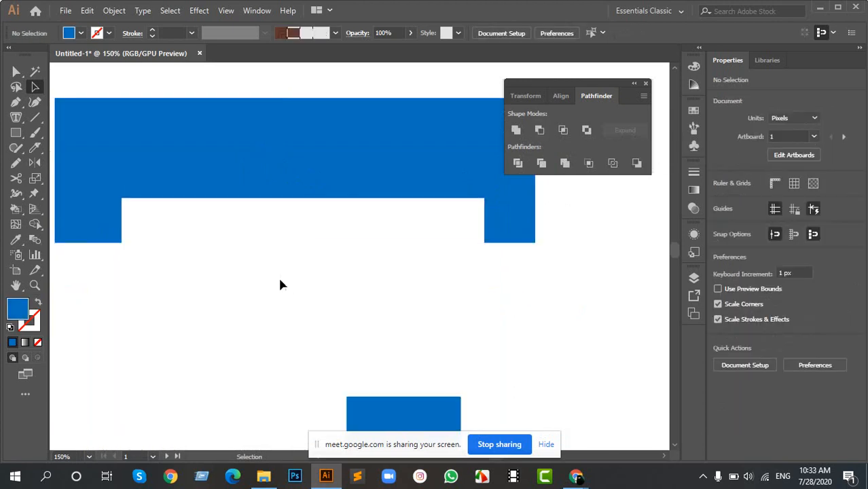
pyautogui.scroll(-4, 281, 284)
pyautogui.scroll(2, 262, 275)
pyautogui.scroll(1, 307, 250)
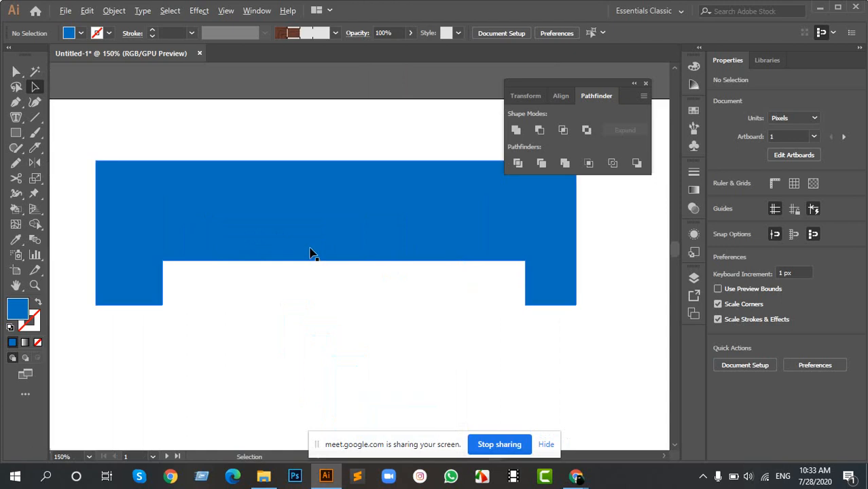
pyautogui.hotkey('ctrl', 'z')
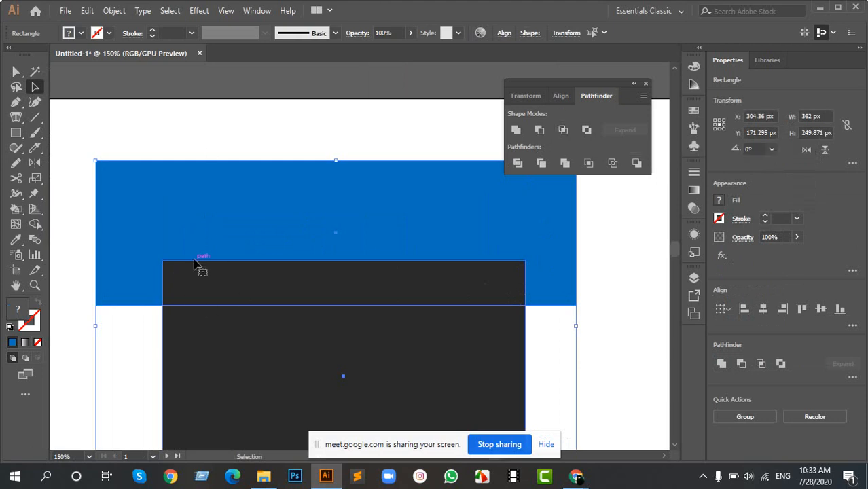
# Step: Try Intersect on the two rectangles, move the overlapping piece upward, and undo both changes
pyautogui.click(563, 130)
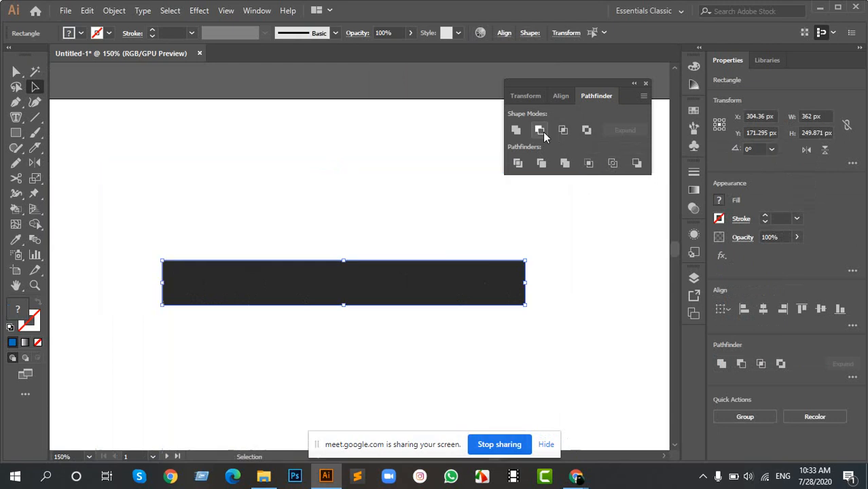
pyautogui.moveTo(132, 242); pyautogui.dragTo(511, 315)
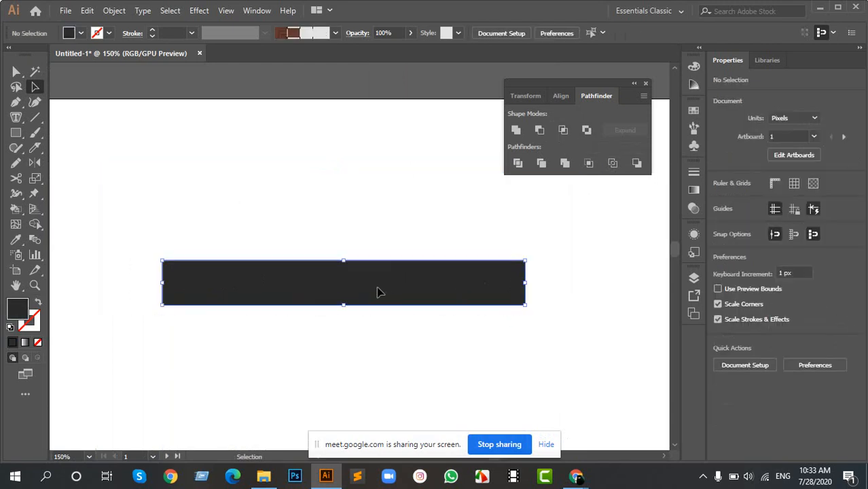
pyautogui.moveTo(377, 290); pyautogui.dragTo(377, 229)
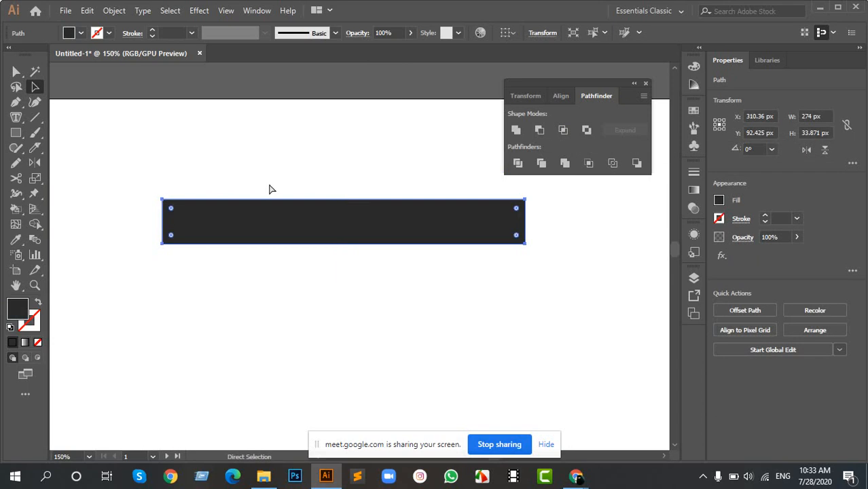
pyautogui.hotkey('ctrl', 'z')
pyautogui.hotkey('ctrl', 'z')
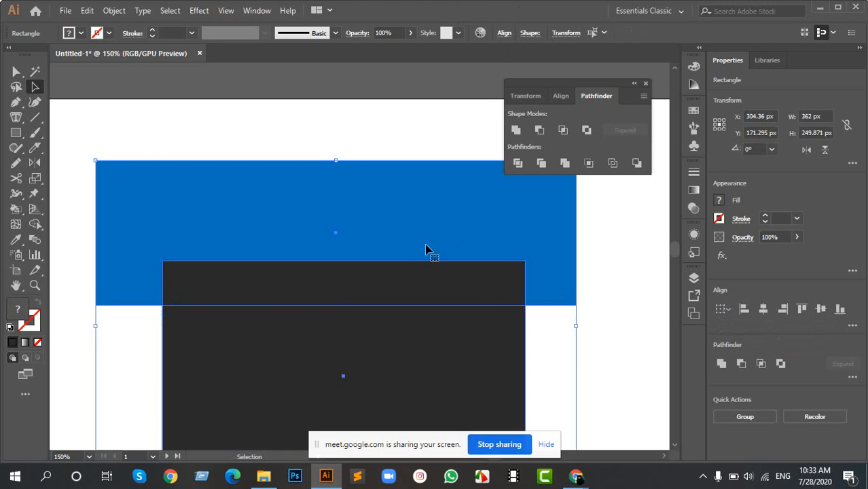
# Step: Try Exclude to knock out the overlap of the two rectangles, undo it and deselect everything
pyautogui.click(587, 132)
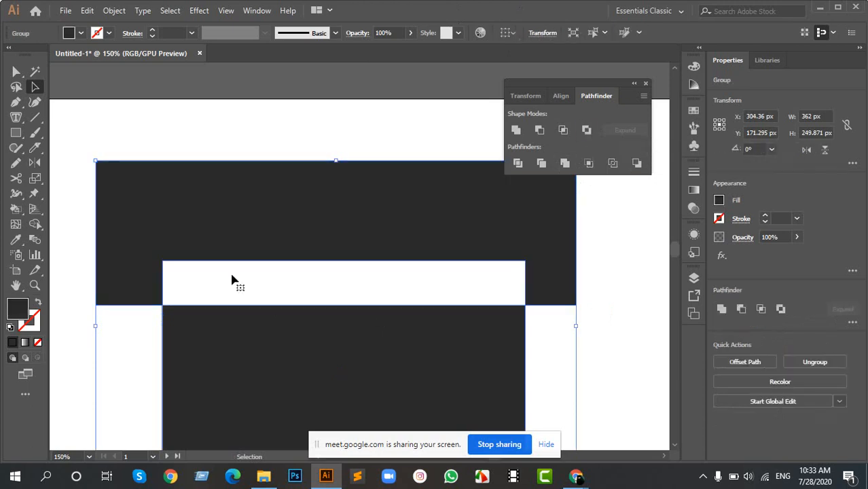
pyautogui.click(593, 297)
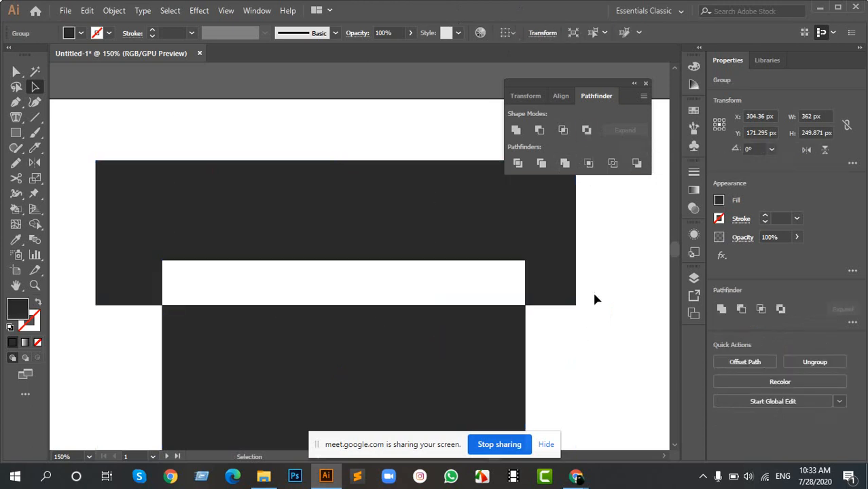
pyautogui.hotkey('ctrl', 'z')
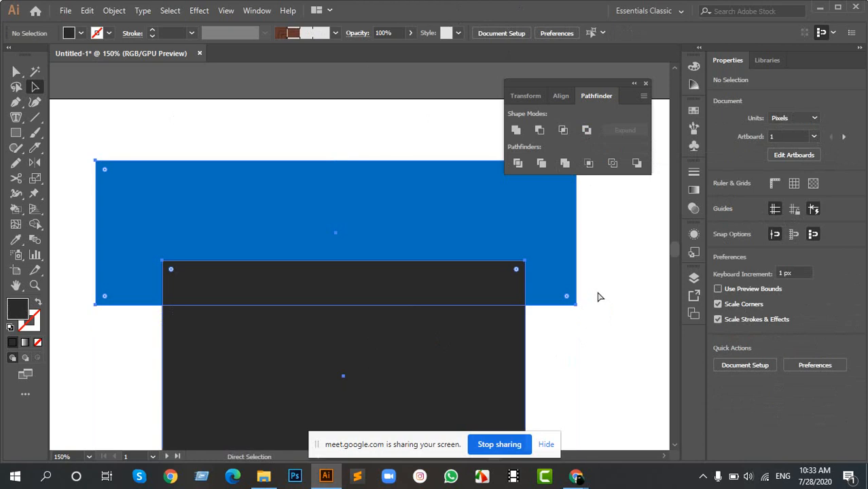
pyautogui.click(603, 312)
# Step: Move the narrow blue rectangle upward behind the dark rectangle so it overlaps the dark one's lower edge
pyautogui.scroll(-2, 381, 310)
pyautogui.scroll(-3, 381, 316)
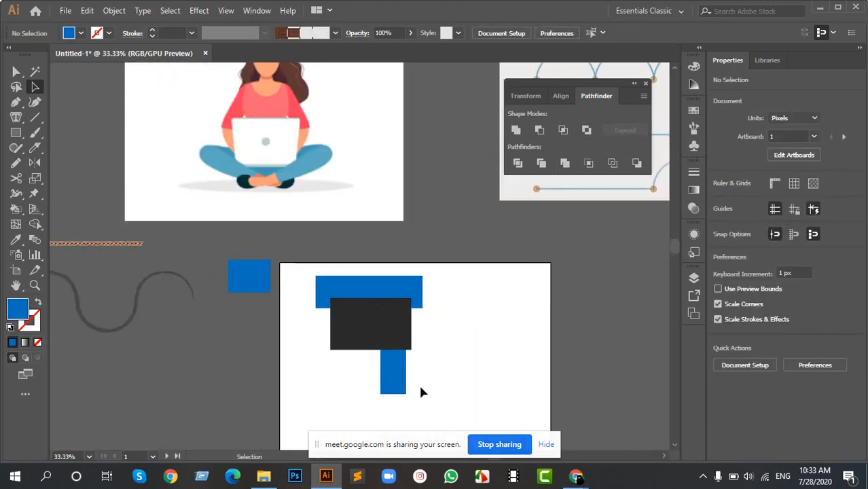
pyautogui.moveTo(402, 374); pyautogui.dragTo(378, 333)
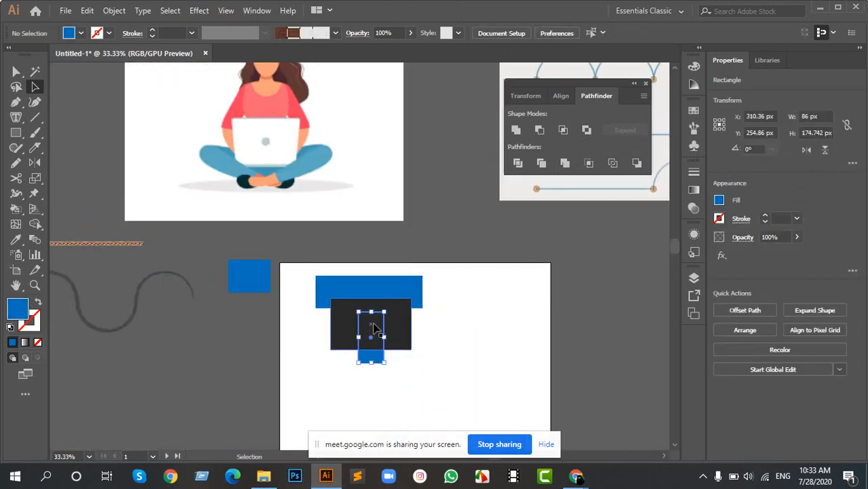
pyautogui.scroll(3, 375, 319)
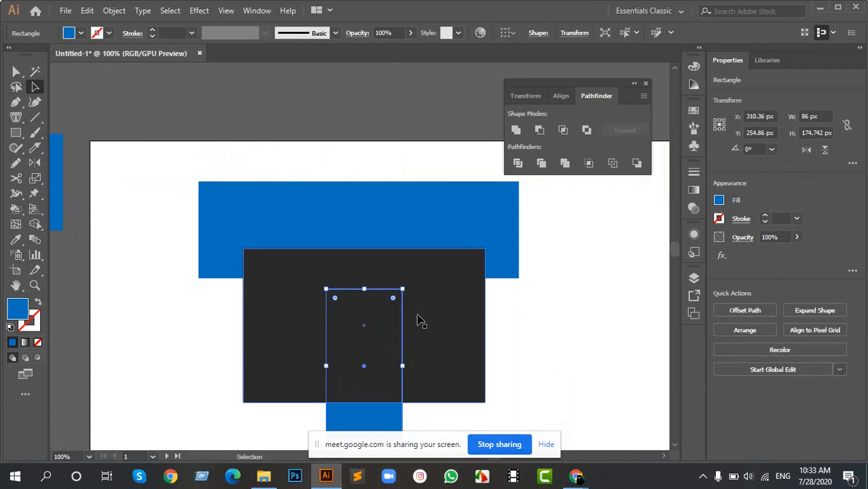
pyautogui.scroll(-3, 417, 320)
pyautogui.moveTo(372, 361)
pyautogui.mouseDown()
pyautogui.moveTo(370, 382)
pyautogui.moveTo(369, 375)
pyautogui.mouseUp()
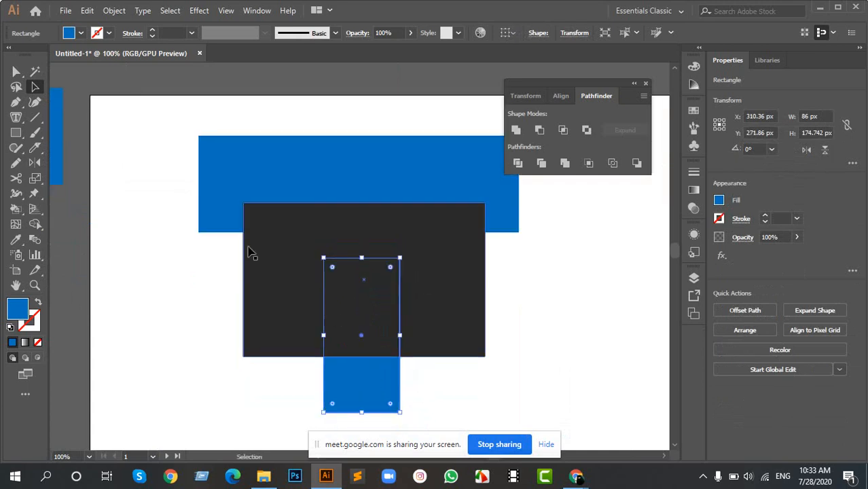
pyautogui.moveTo(161, 129); pyautogui.dragTo(552, 386)
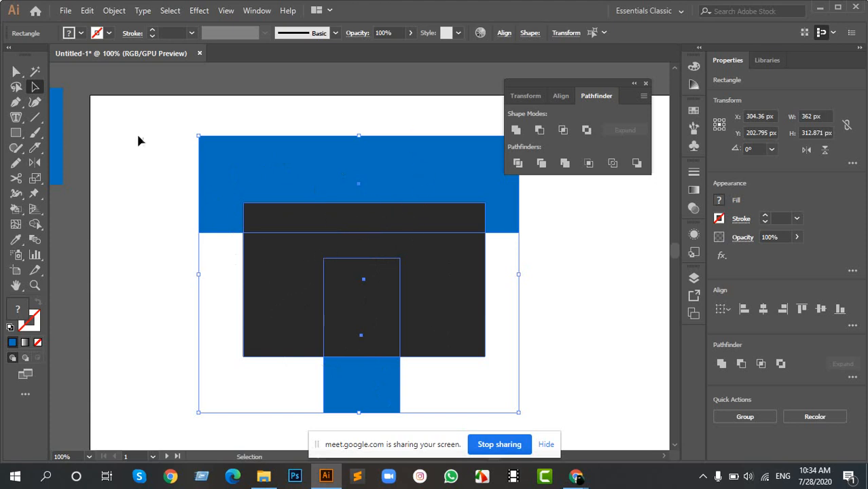
pyautogui.click(163, 188)
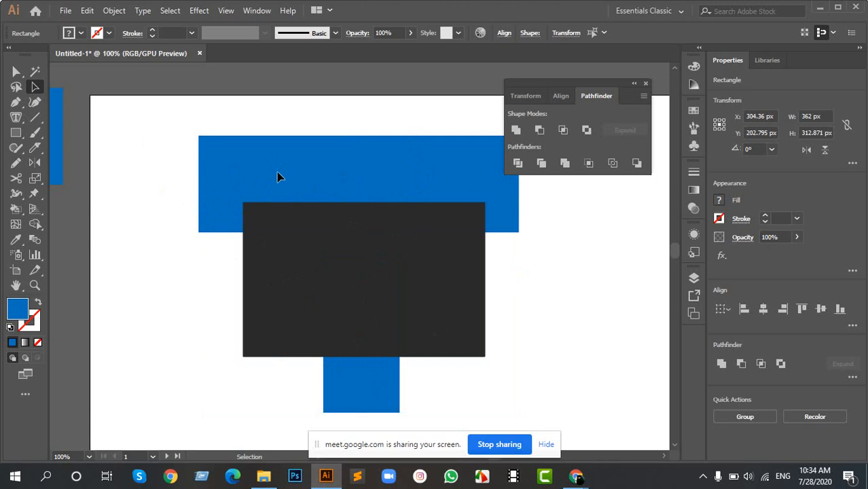
# Step: Apply the Pathfinder Divide operation to the three overlapping rectangles and move the resulting group into the artboard's open area
pyautogui.click(309, 281)
pyautogui.moveTo(156, 151); pyautogui.dragTo(484, 403)
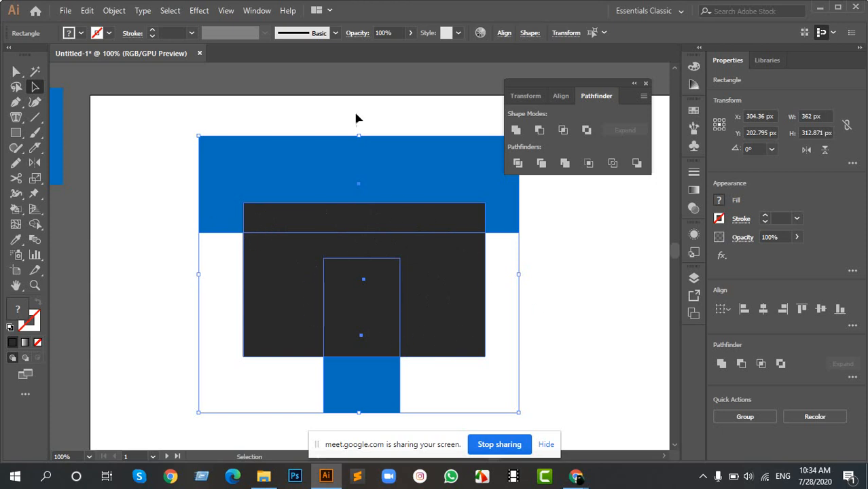
pyautogui.click(517, 164)
pyautogui.moveTo(353, 178); pyautogui.dragTo(341, 215)
pyautogui.scroll(-3, 340, 214)
pyautogui.scroll(2, 359, 183)
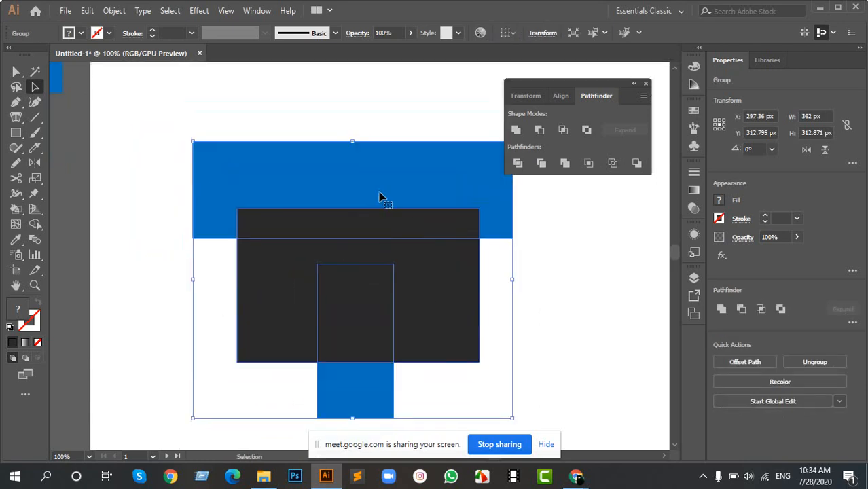
pyautogui.scroll(-3, 382, 196)
pyautogui.moveTo(382, 164); pyautogui.dragTo(322, 217)
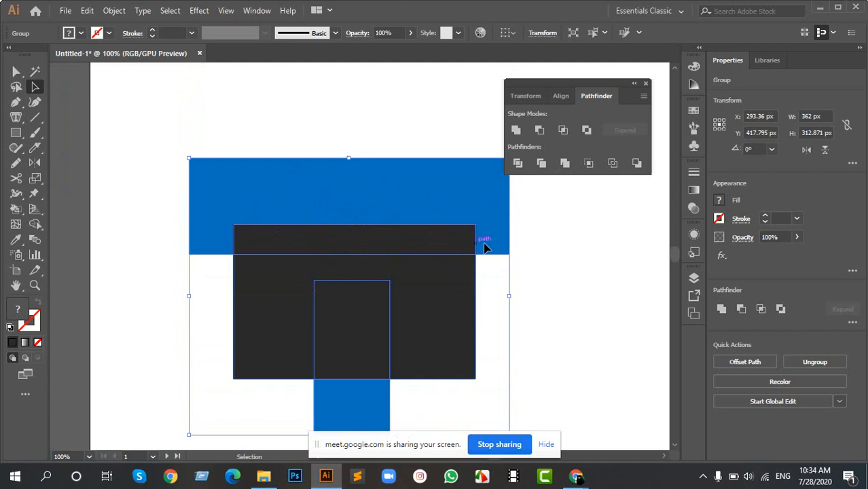
pyautogui.moveTo(484, 242); pyautogui.dragTo(464, 175)
pyautogui.moveTo(371, 199); pyautogui.dragTo(316, 177)
# Step: Ungroup the divided pieces and deselect them
pyautogui.rightClick(314, 170)
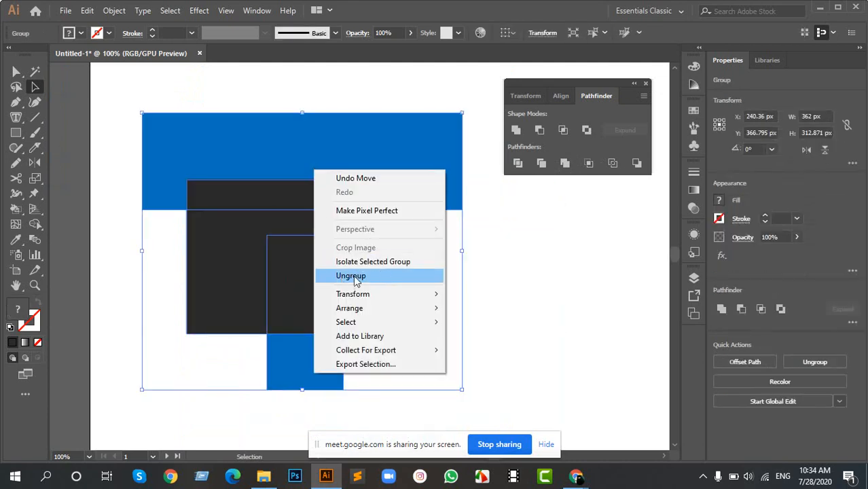
pyautogui.click(351, 276)
pyautogui.click(479, 224)
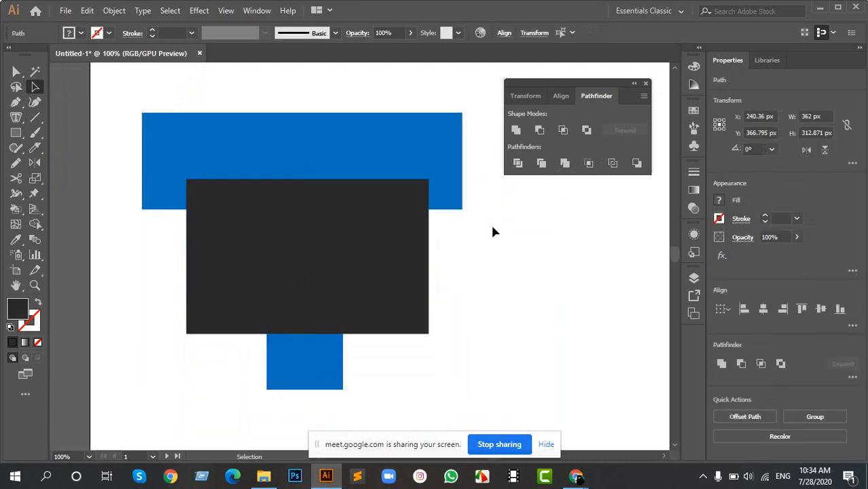
# Step: Pull the divided blue and dark pieces apart so each one stands separately on the artboard
pyautogui.moveTo(368, 141); pyautogui.dragTo(373, 107)
pyautogui.moveTo(359, 206); pyautogui.dragTo(462, 211)
pyautogui.moveTo(394, 248); pyautogui.dragTo(494, 252)
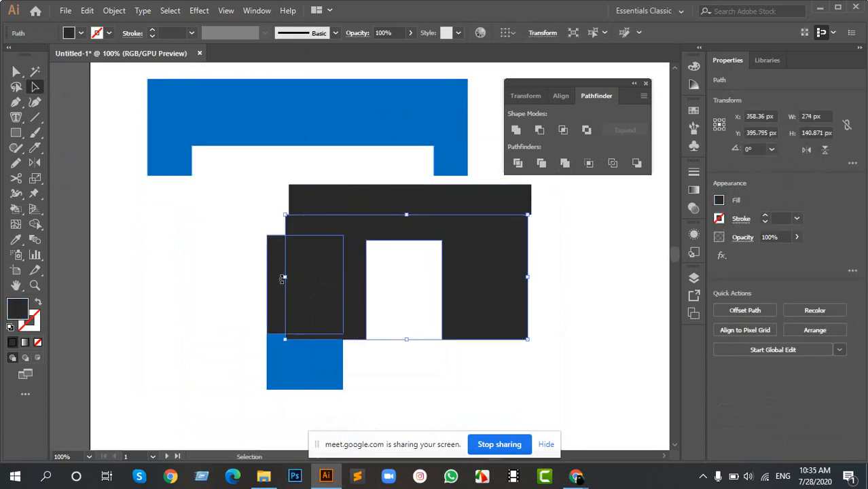
pyautogui.moveTo(282, 279); pyautogui.dragTo(185, 261)
pyautogui.moveTo(305, 358); pyautogui.dragTo(226, 384)
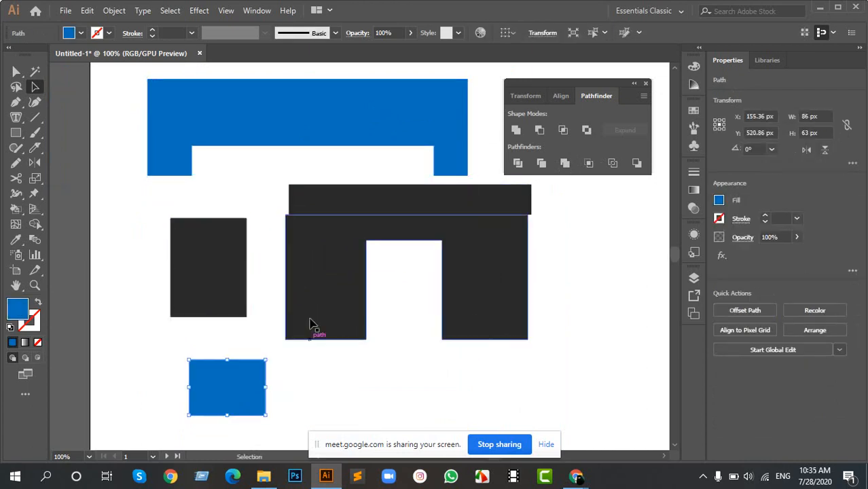
pyautogui.moveTo(332, 263); pyautogui.dragTo(344, 315)
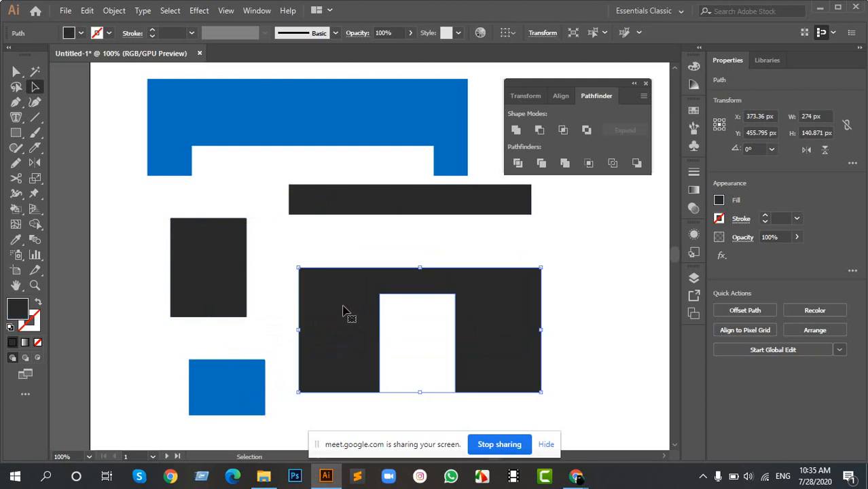
# Step: Rearrange the separated blue and dark pieces into a new overlapping composition
pyautogui.moveTo(173, 132); pyautogui.dragTo(182, 182)
pyautogui.moveTo(238, 287); pyautogui.dragTo(261, 268)
pyautogui.moveTo(352, 325); pyautogui.dragTo(270, 271)
pyautogui.moveTo(245, 361); pyautogui.dragTo(307, 293)
# Step: Try Unite on all the overlapping pieces, move the merged shape slightly, and undo both changes
pyautogui.moveTo(145, 116); pyautogui.dragTo(477, 312)
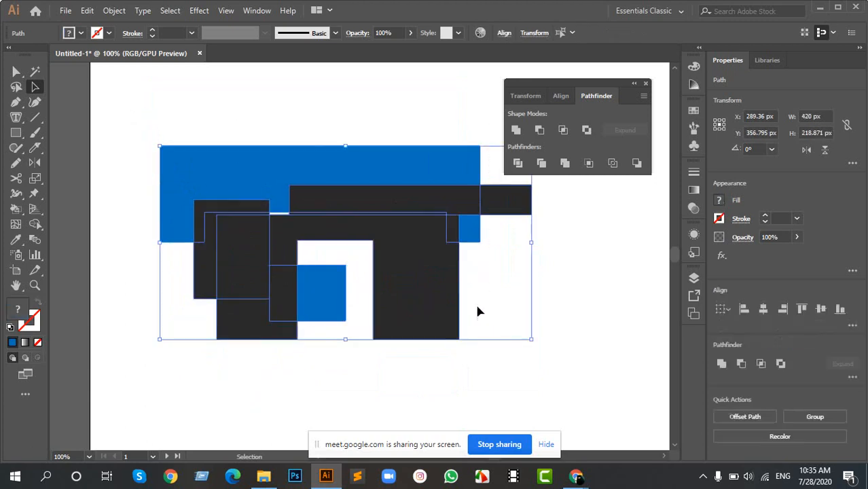
pyautogui.click(515, 129)
pyautogui.click(134, 188)
pyautogui.moveTo(292, 211); pyautogui.dragTo(270, 220)
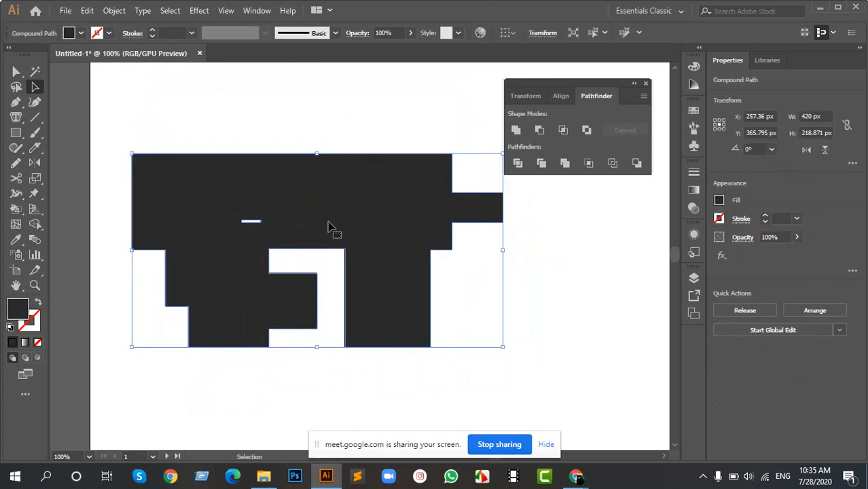
pyautogui.hotkey('ctrl', 'z')
pyautogui.hotkey('ctrl', 'z')
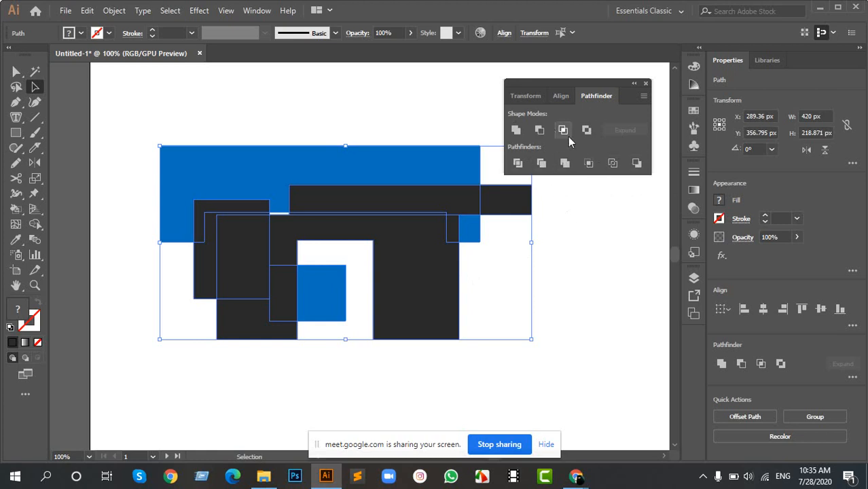
# Step: Select all the overlapping pieces and move them far to the right to clear the working area
pyautogui.click(180, 134)
pyautogui.moveTo(139, 125); pyautogui.dragTo(405, 283)
pyautogui.moveTo(234, 163); pyautogui.dragTo(207, 201)
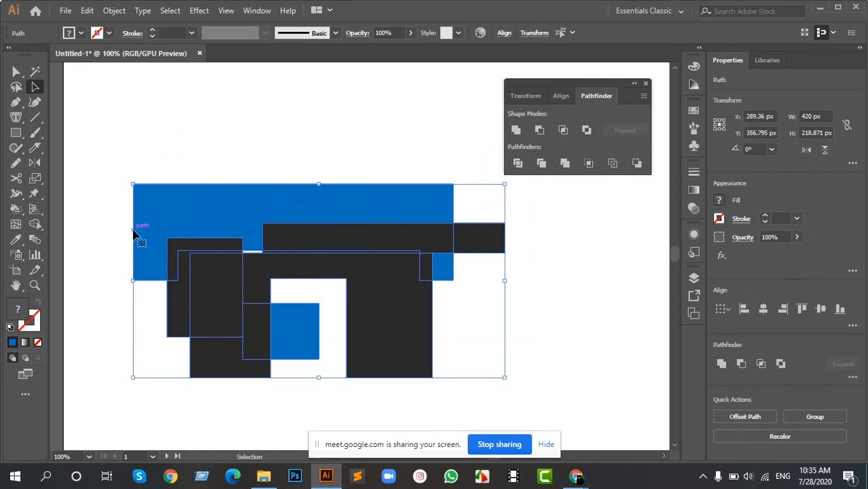
pyautogui.moveTo(135, 233); pyautogui.dragTo(606, 236)
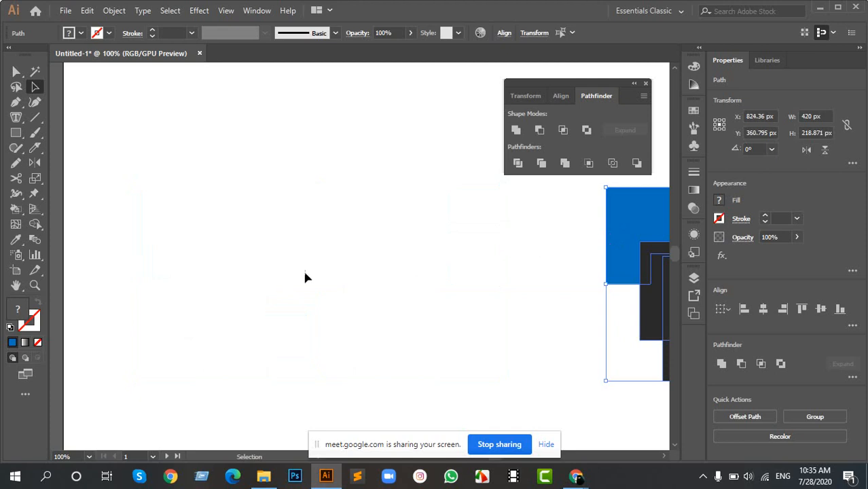
# Step: Draw a blue rectangle about 223 by 157 px and a circle about 224 px wide overlapping it
pyautogui.press('m')
pyautogui.moveTo(168, 165); pyautogui.dragTo(364, 305)
pyautogui.press('l')
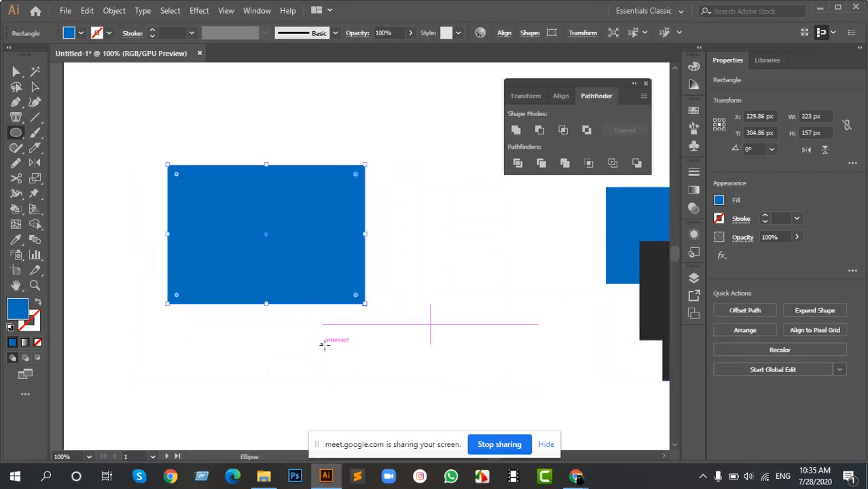
pyautogui.moveTo(281, 244); pyautogui.dragTo(347, 343)
# Step: Shrink the circle to about 128 px and move it across the blue rectangle's lower edge
pyautogui.press('v')
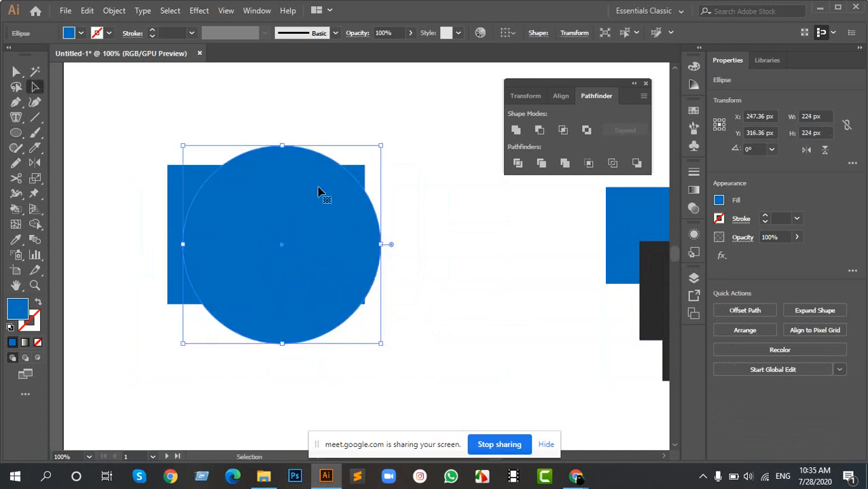
pyautogui.moveTo(380, 144); pyautogui.dragTo(338, 188)
pyautogui.moveTo(301, 232); pyautogui.dragTo(297, 282)
# Step: Give the circle the dark fill sampled from the existing pieces and nudge it slightly into place
pyautogui.press('i')
pyautogui.click(659, 300)
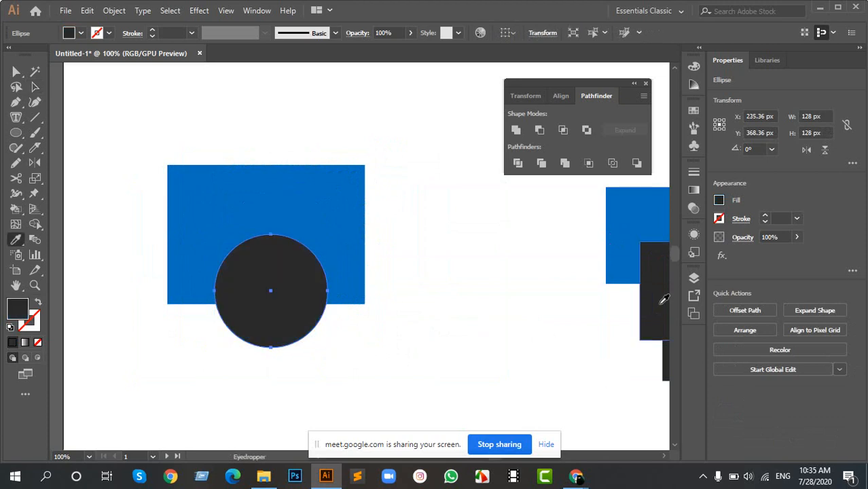
pyautogui.press('v')
pyautogui.moveTo(281, 297)
pyautogui.mouseDown()
pyautogui.moveTo(239, 252)
pyautogui.moveTo(287, 302)
pyautogui.mouseUp()
# Step: Try merging the blue rectangle and dark circle into one shape with the Shape Builder, and undo the merge
pyautogui.moveTo(132, 159); pyautogui.dragTo(335, 325)
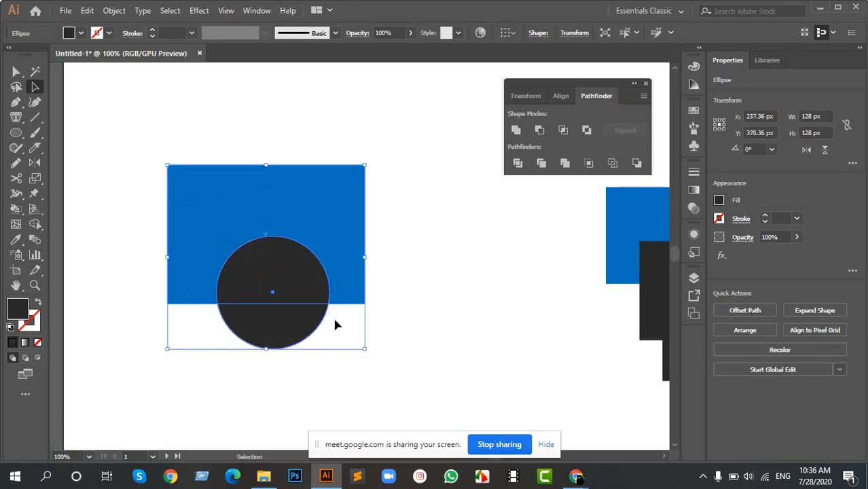
pyautogui.hscroll(-3, 323, 230)
pyautogui.scroll(2, 313, 228)
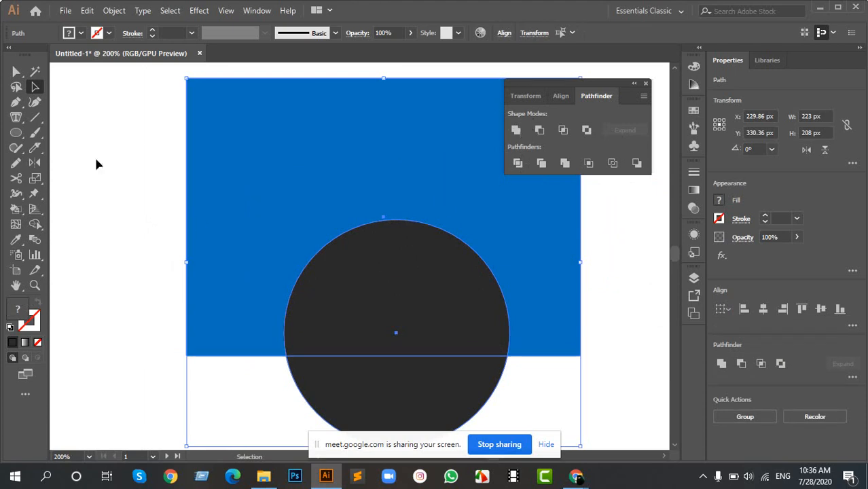
pyautogui.click(36, 226)
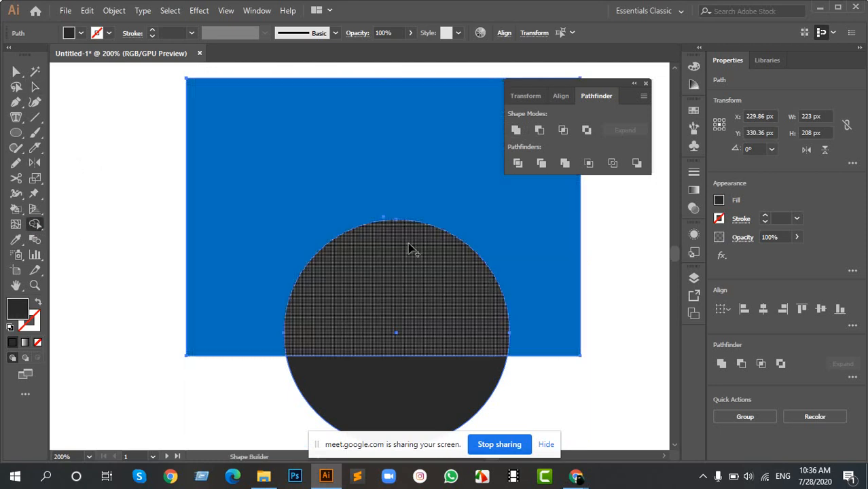
pyautogui.click(332, 321)
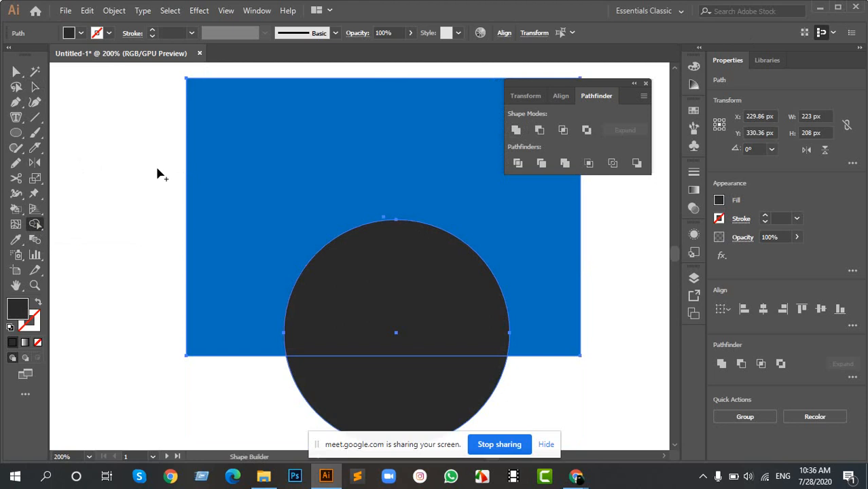
pyautogui.moveTo(416, 402)
pyautogui.mouseDown()
pyautogui.moveTo(425, 242)
pyautogui.moveTo(193, 181)
pyautogui.mouseUp()
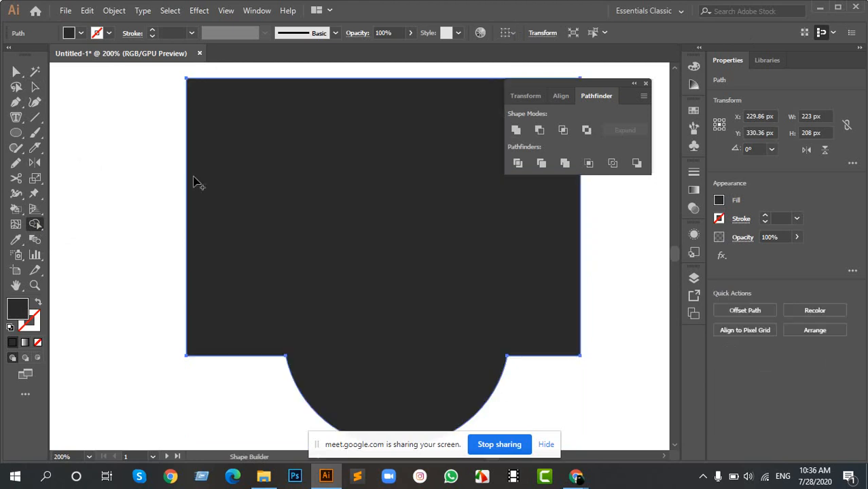
pyautogui.press('v')
pyautogui.scroll(-2, 462, 261)
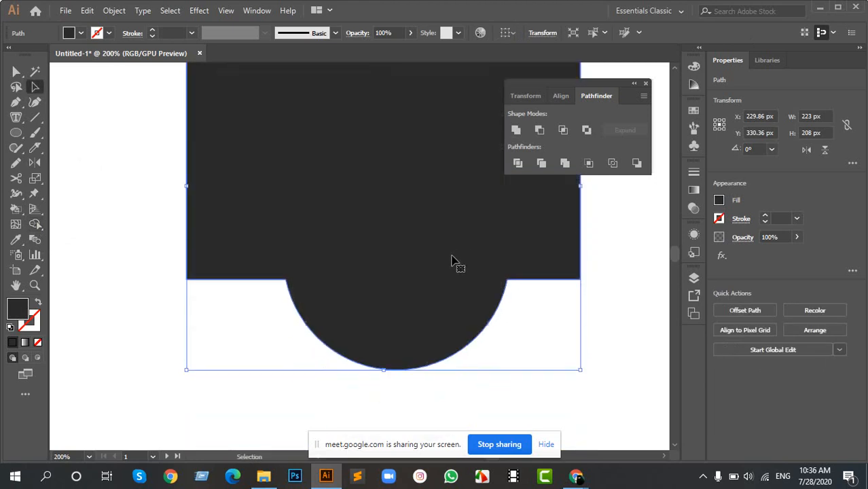
pyautogui.click(511, 321)
pyautogui.scroll(-3, 449, 260)
pyautogui.scroll(3, 447, 238)
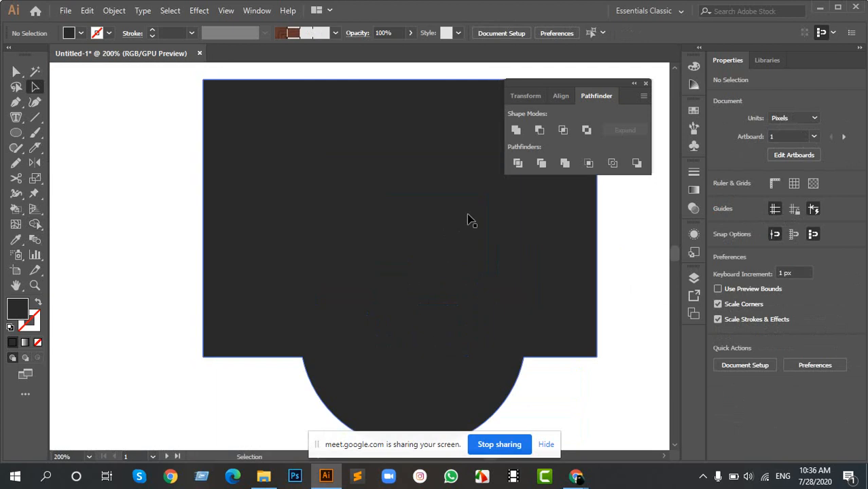
pyautogui.hotkey('ctrl', 'z')
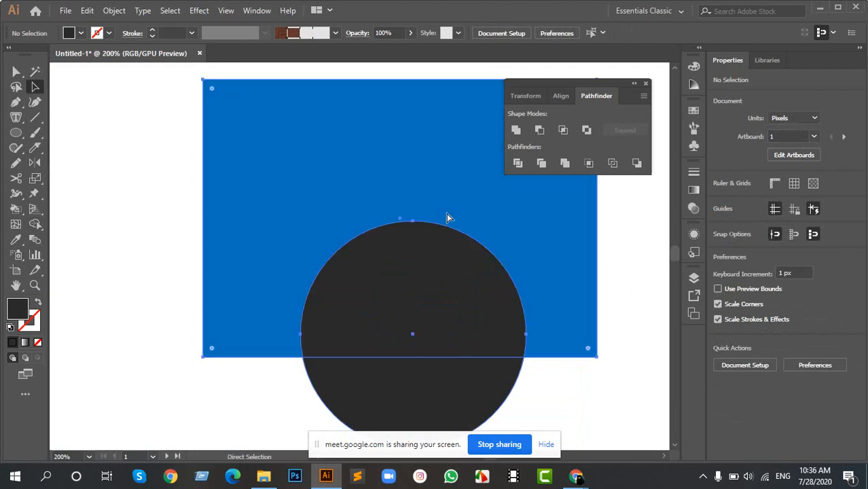
# Step: Split the rectangle and circle into separate dark regions with the Shape Builder: lower circle part, overlap and remaining rectangle
pyautogui.hscroll(2, 486, 242)
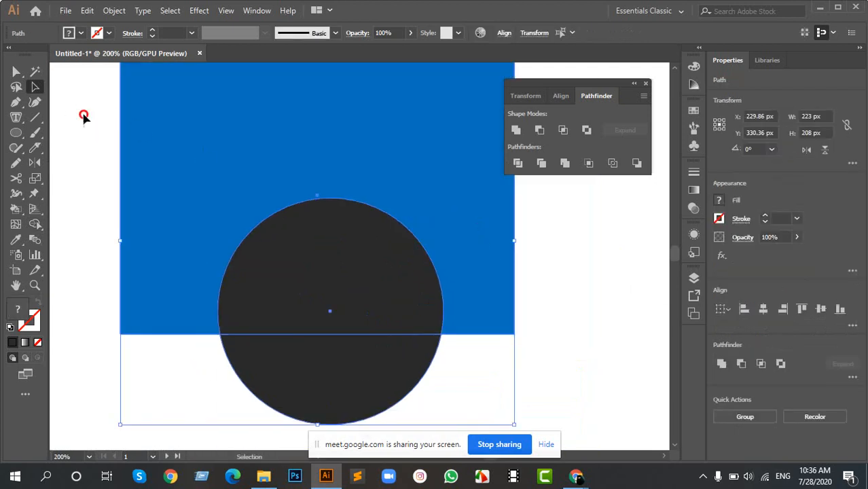
pyautogui.moveTo(84, 117); pyautogui.dragTo(444, 391)
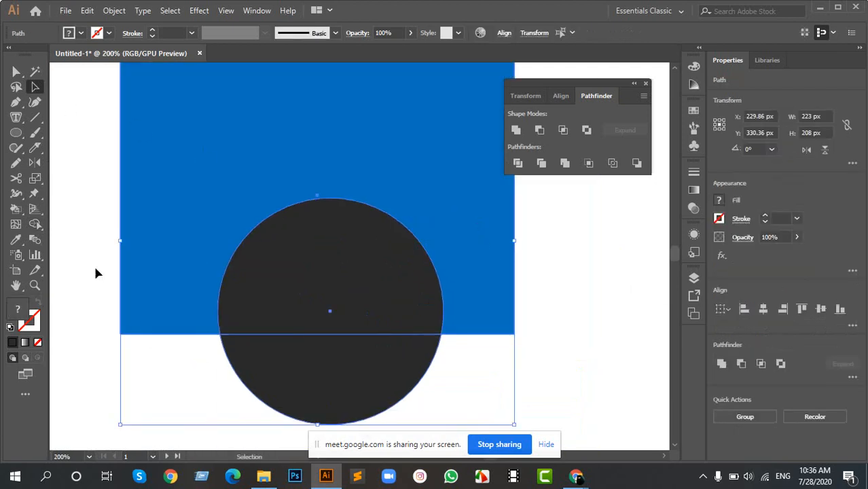
pyautogui.click(36, 225)
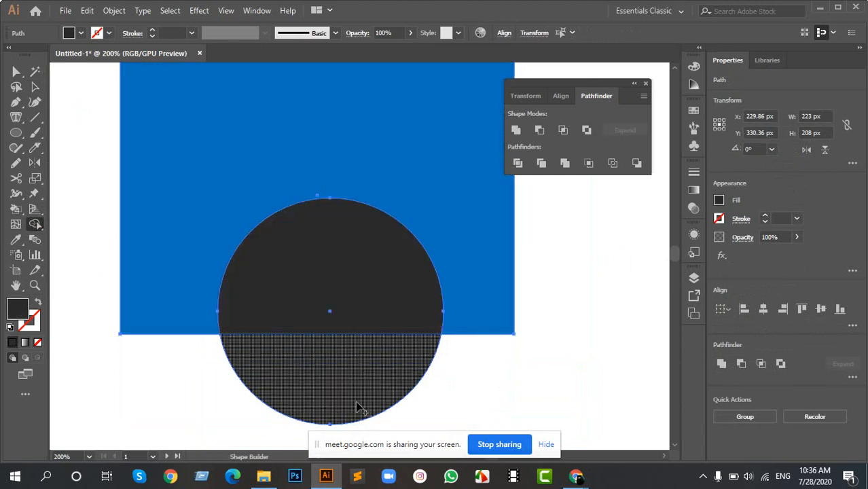
pyautogui.click(357, 397)
pyautogui.click(354, 281)
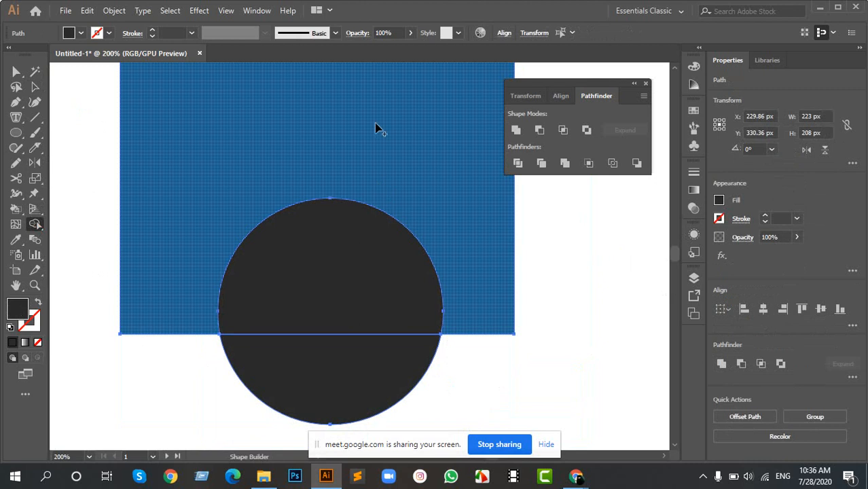
pyautogui.click(366, 129)
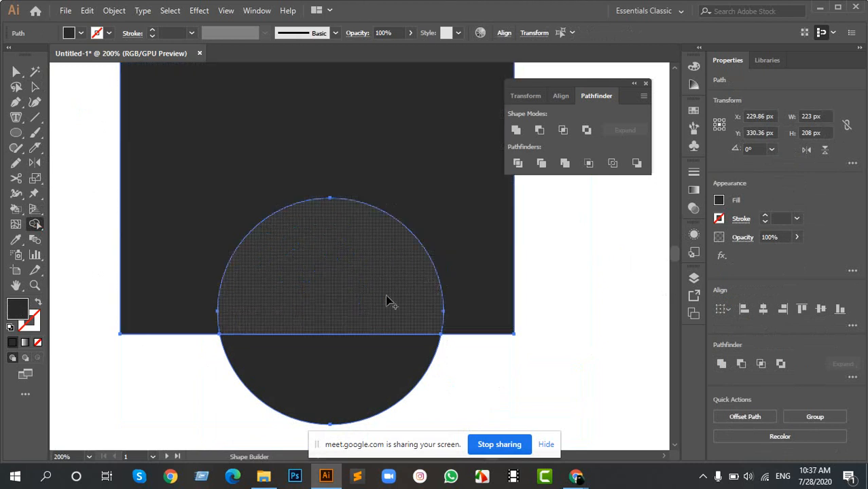
pyautogui.click(393, 320)
pyautogui.press('v')
pyautogui.click(486, 376)
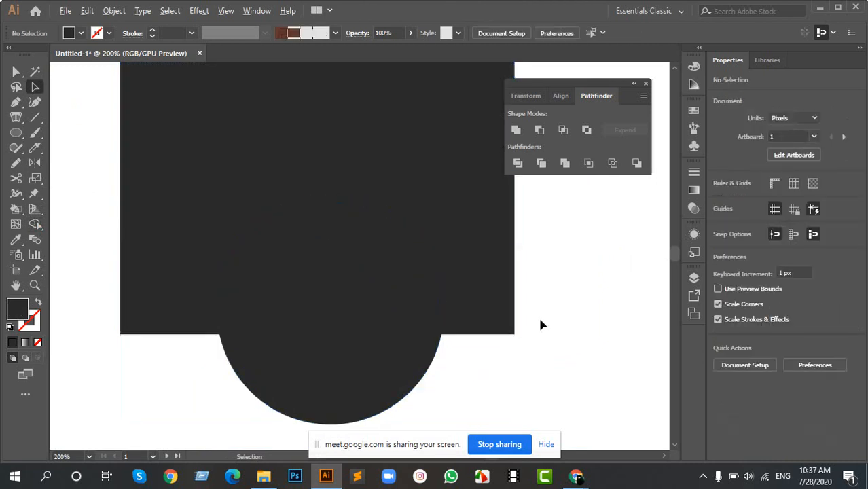
# Step: Move the rectangle piece upward and both circle pieces downward to separate the three split regions
pyautogui.scroll(-3, 538, 315)
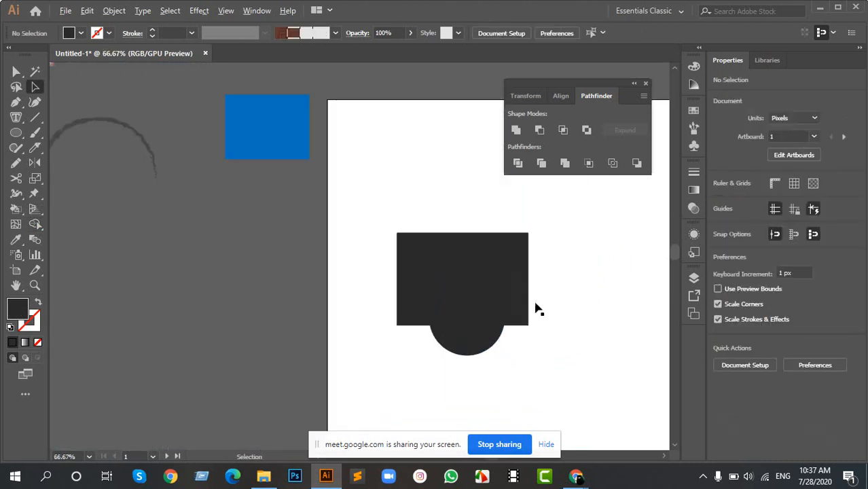
pyautogui.scroll(3, 535, 309)
pyautogui.moveTo(418, 186); pyautogui.dragTo(420, 141)
pyautogui.scroll(-3, 406, 272)
pyautogui.moveTo(404, 319); pyautogui.dragTo(403, 368)
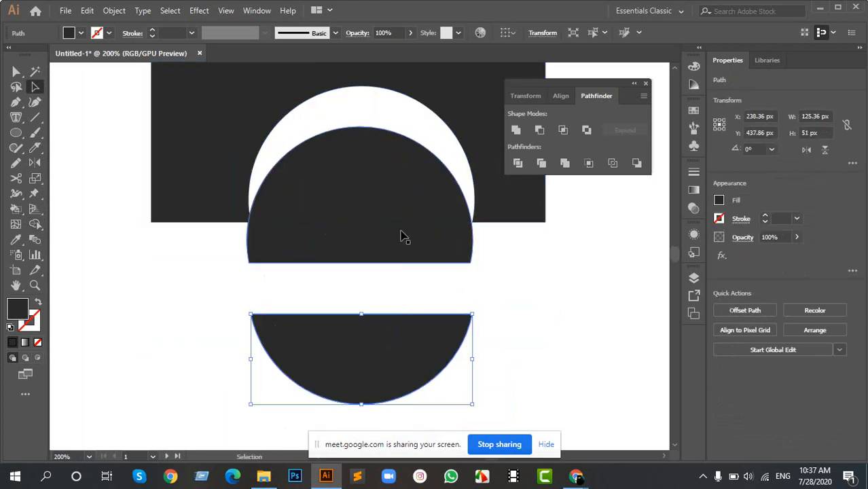
pyautogui.moveTo(400, 236); pyautogui.dragTo(423, 256)
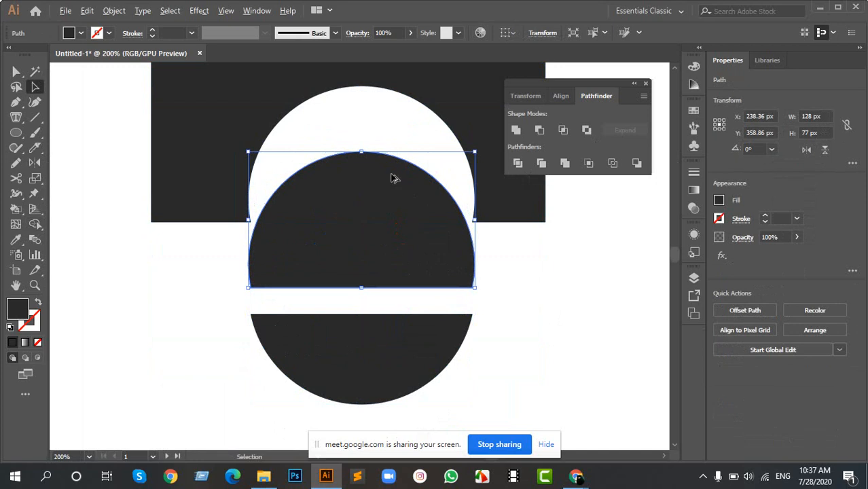
# Step: Undo the recent moves of the split rectangle and circle pieces
pyautogui.scroll(-2, 394, 169)
pyautogui.scroll(2, 397, 129)
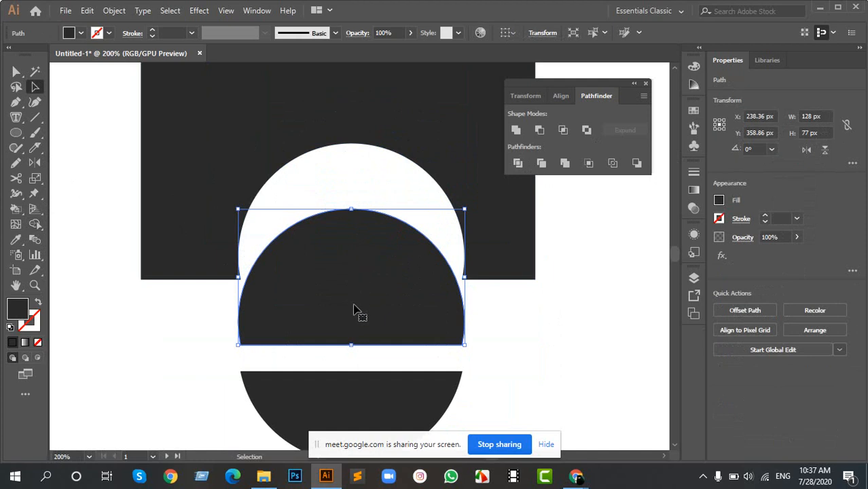
pyautogui.scroll(-1, 313, 260)
pyautogui.hotkey('ctrl', 'z')
pyautogui.hotkey('ctrl', 'z')
pyautogui.hotkey('ctrl', 'z')
pyautogui.hotkey('ctrl', 'z')
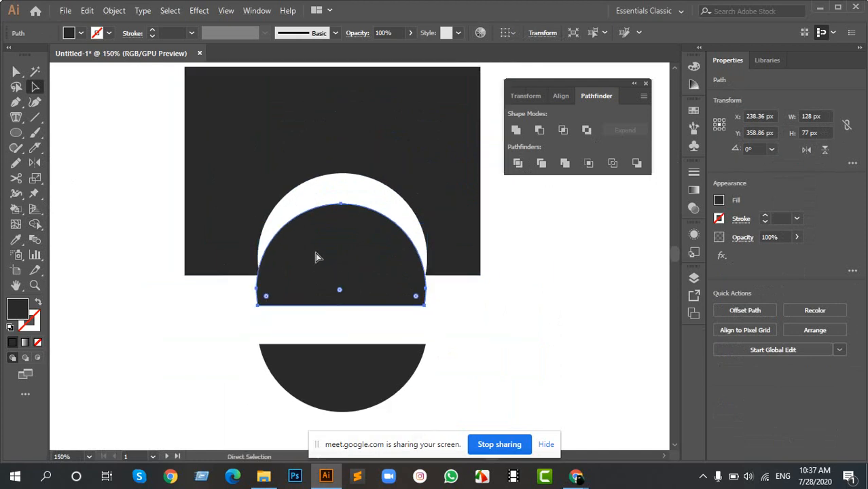
# Step: Remove the overlap and the lower circle part from the selected blue rectangle and dark circle with the Shape Builder
pyautogui.moveTo(524, 325); pyautogui.dragTo(310, 227)
pyautogui.click(513, 311)
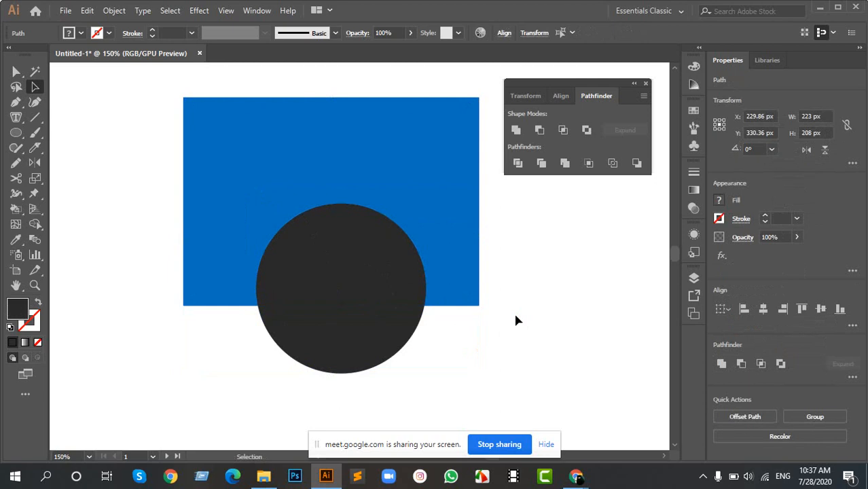
pyautogui.hotkey('ctrl', 'a')
pyautogui.click(515, 354)
pyautogui.hotkey('ctrl', 'a')
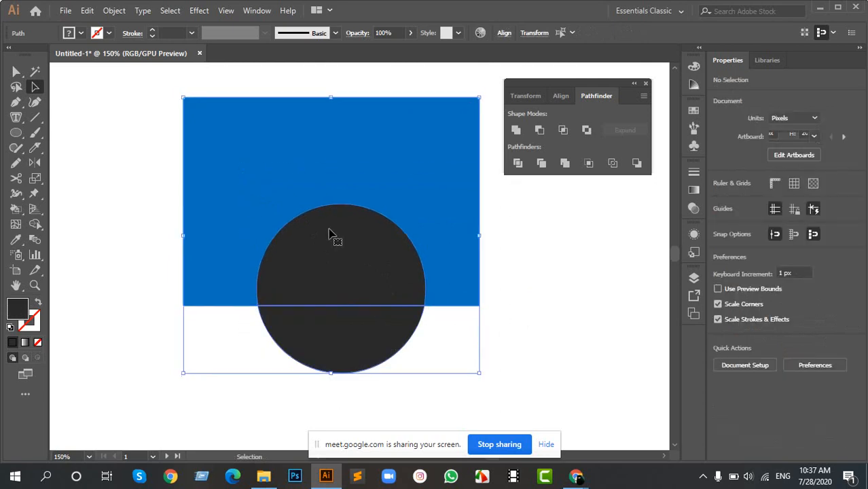
pyautogui.click(36, 225)
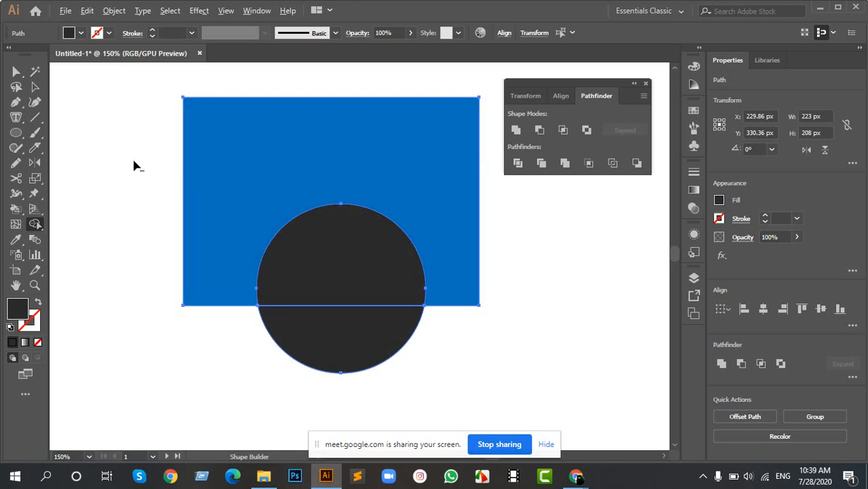
pyautogui.keyDown('alt'); pyautogui.click(353, 251); pyautogui.keyUp('alt')
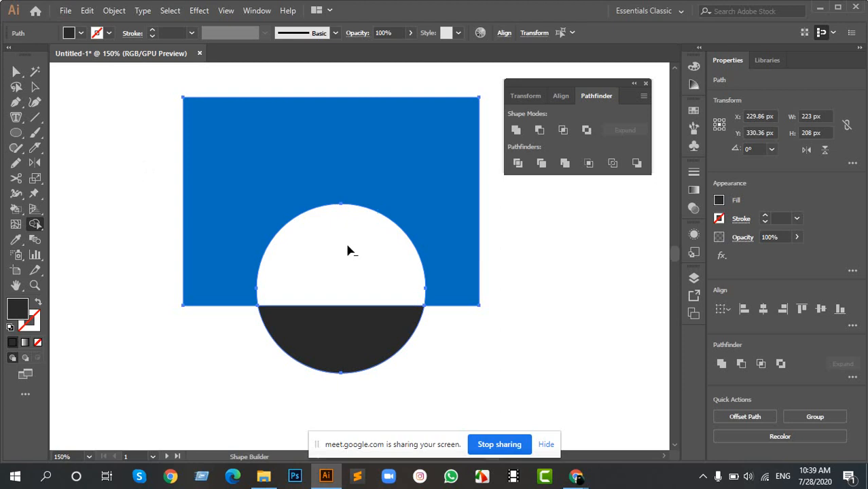
pyautogui.keyDown('alt'); pyautogui.click(370, 338); pyautogui.keyUp('alt')
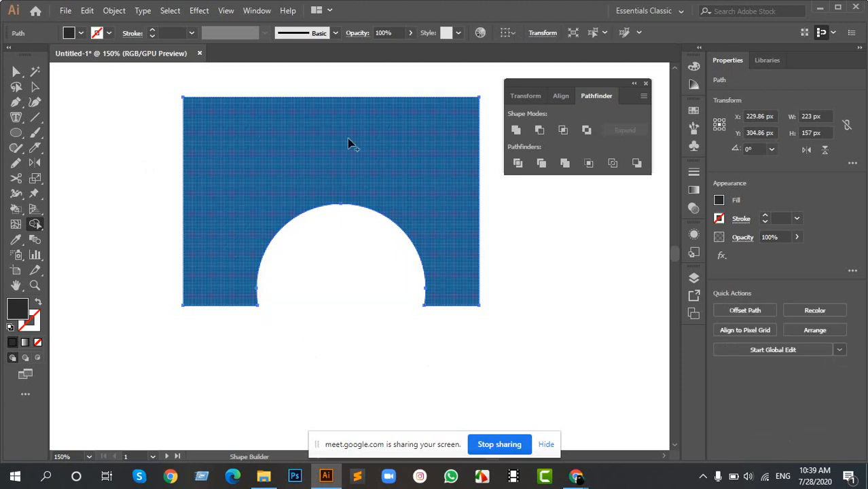
pyautogui.press('v')
pyautogui.click(332, 264)
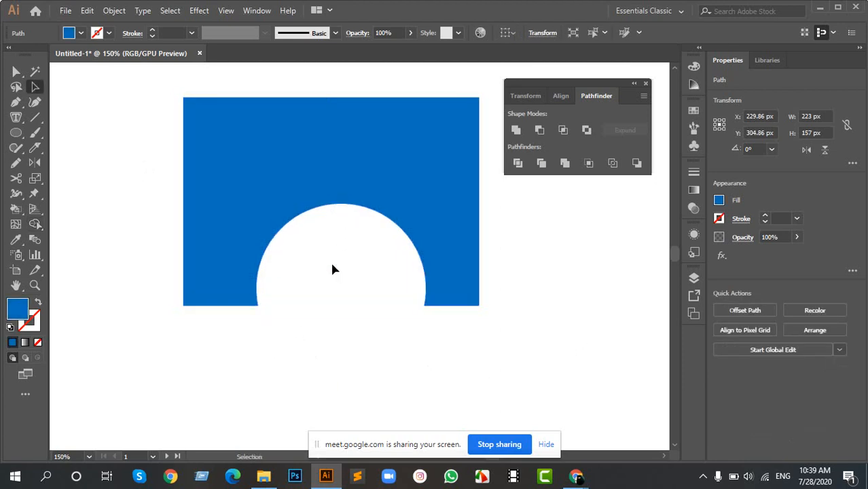
# Step: Undo the Shape Builder removals to restore the full dark circle over the blue rectangle
pyautogui.scroll(-4, 319, 270)
pyautogui.scroll(4, 313, 273)
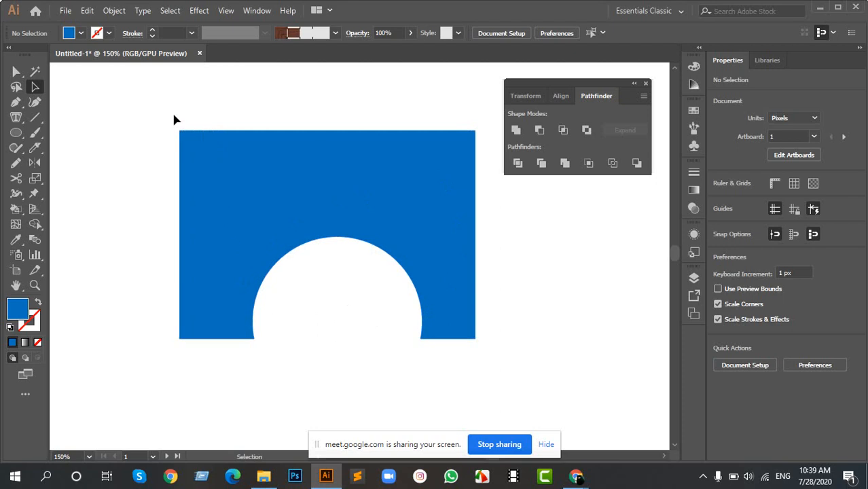
pyautogui.moveTo(174, 117); pyautogui.dragTo(275, 224)
pyautogui.press('a')
pyautogui.hotkey('ctrl', 'alt', 'shift', '8')
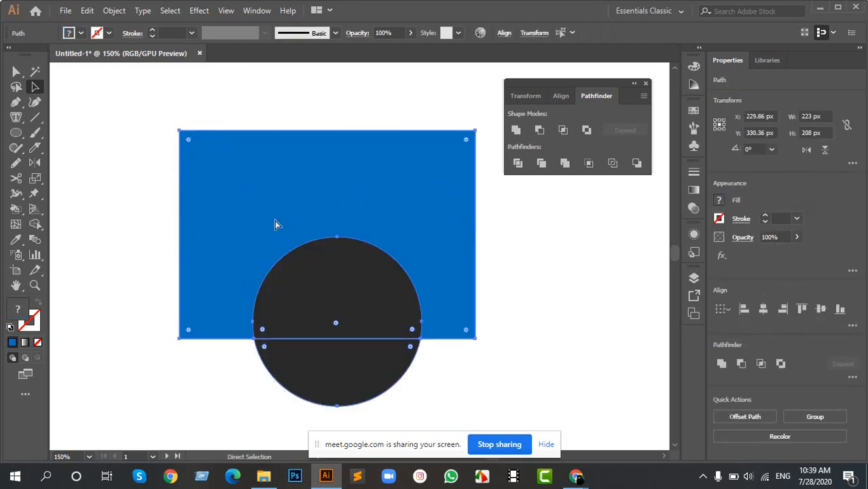
# Step: Move the blue rectangle and dark circle together down and to the right, to about X 364, Y 383 px
pyautogui.press('v')
pyautogui.moveTo(147, 153); pyautogui.dragTo(391, 372)
pyautogui.moveTo(175, 205); pyautogui.dragTo(204, 229)
pyautogui.moveTo(209, 182); pyautogui.dragTo(386, 252)
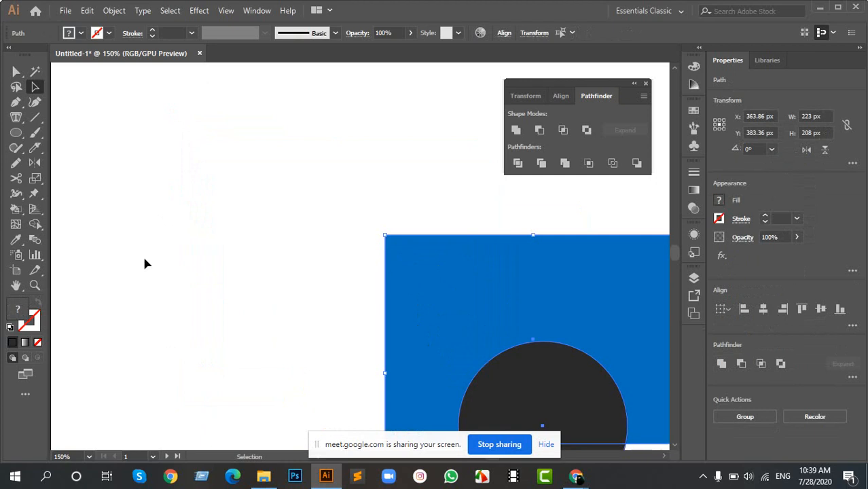
pyautogui.click(15, 132)
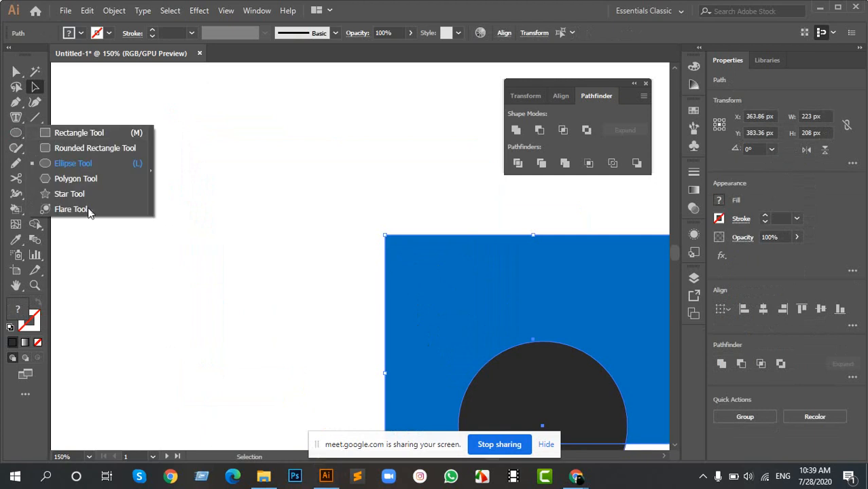
pyautogui.click(319, 95)
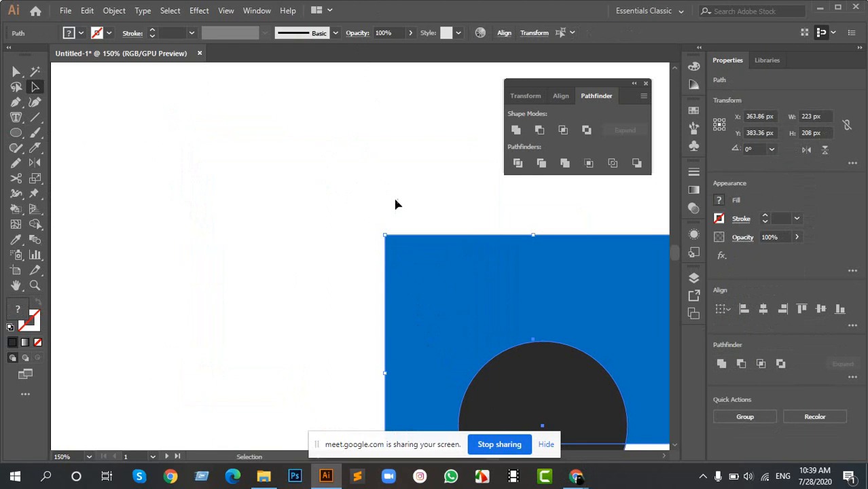
# Step: Move the blue rectangle up and left, away from the circle, and scale it proportionally to about 149 × 105 px
pyautogui.click(461, 256)
pyautogui.moveTo(461, 256); pyautogui.dragTo(222, 131)
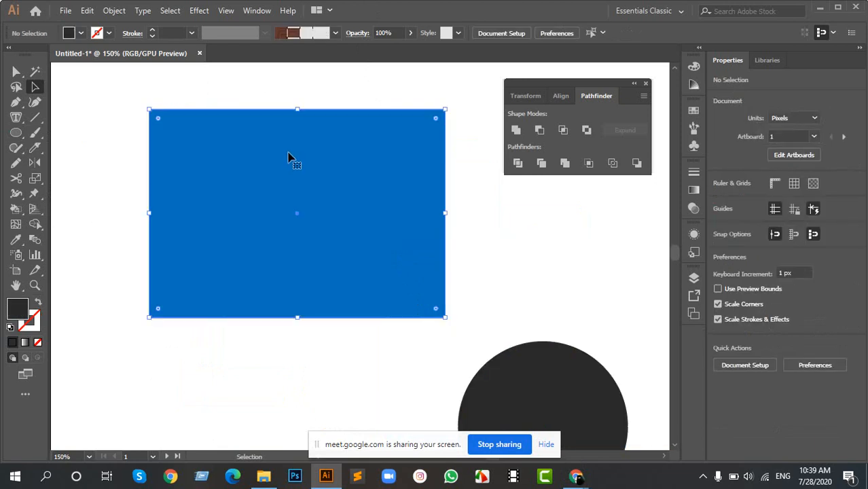
pyautogui.hscroll(-2, 293, 159)
pyautogui.scroll(2, 293, 159)
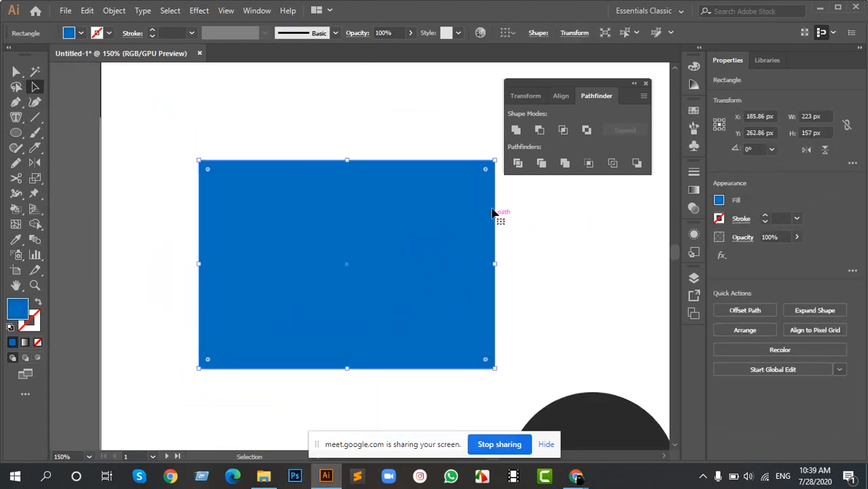
pyautogui.moveTo(494, 160); pyautogui.dragTo(443, 176)
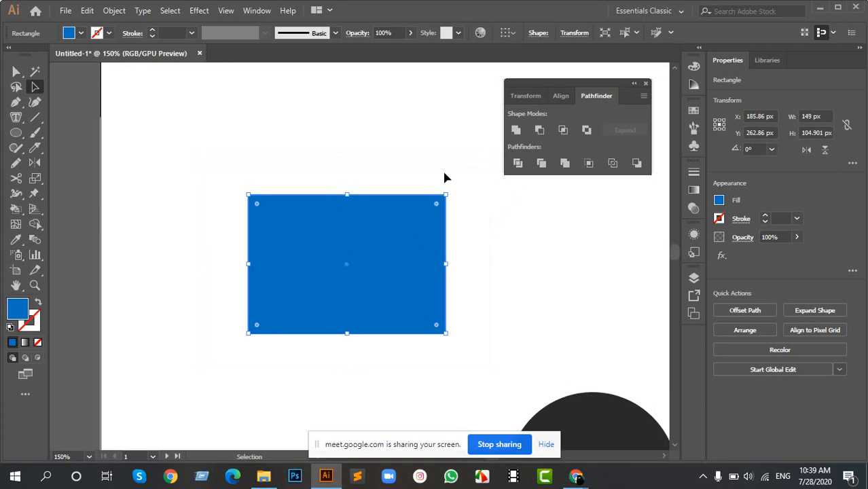
# Step: Delete the scaled blue rectangle and the dark circle from the artboard
pyautogui.click(463, 238)
pyautogui.click(368, 246)
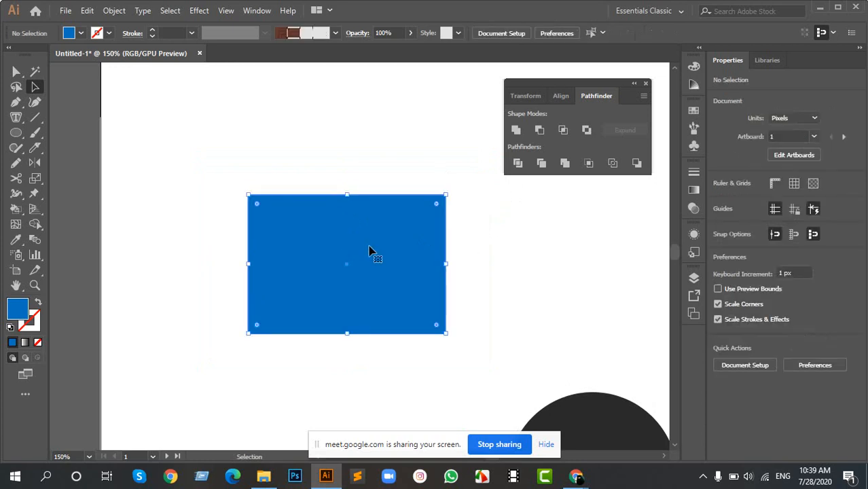
pyautogui.press('Delete')
pyautogui.scroll(-2, 404, 275)
pyautogui.click(405, 275)
pyautogui.moveTo(503, 387); pyautogui.dragTo(325, 310)
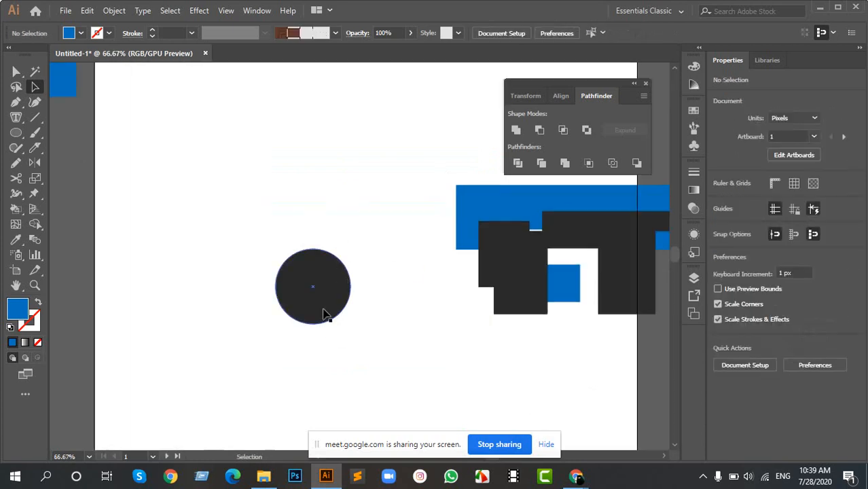
pyautogui.click(317, 289)
pyautogui.press('Delete')
# Step: Delete the cluster of overlapping blue and dark shapes at the artboard's right edge
pyautogui.moveTo(538, 240); pyautogui.dragTo(387, 257)
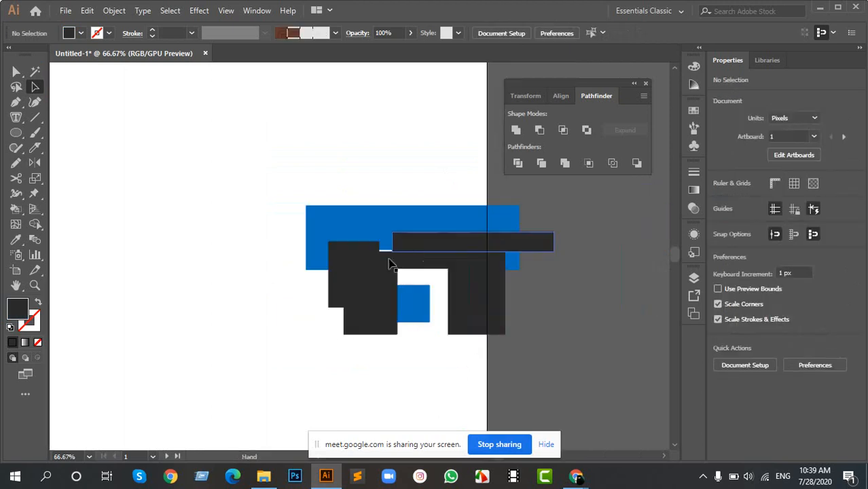
pyautogui.moveTo(238, 179); pyautogui.dragTo(570, 375)
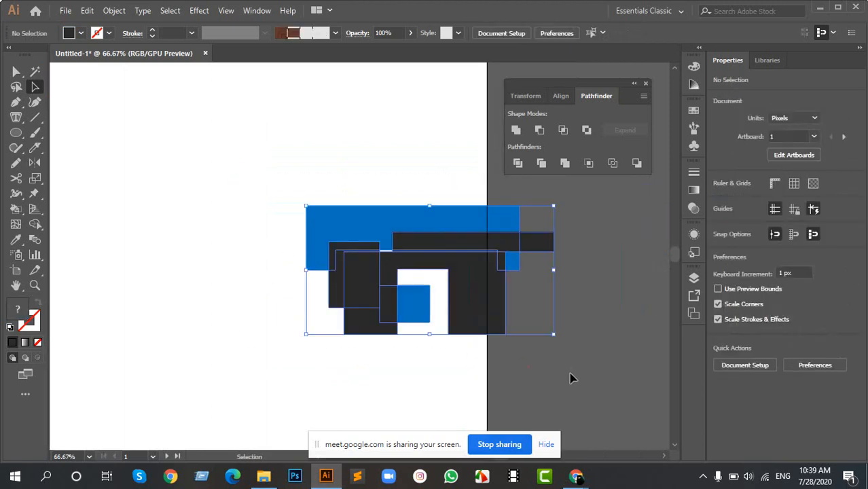
pyautogui.press('Delete')
pyautogui.moveTo(245, 199); pyautogui.dragTo(343, 181)
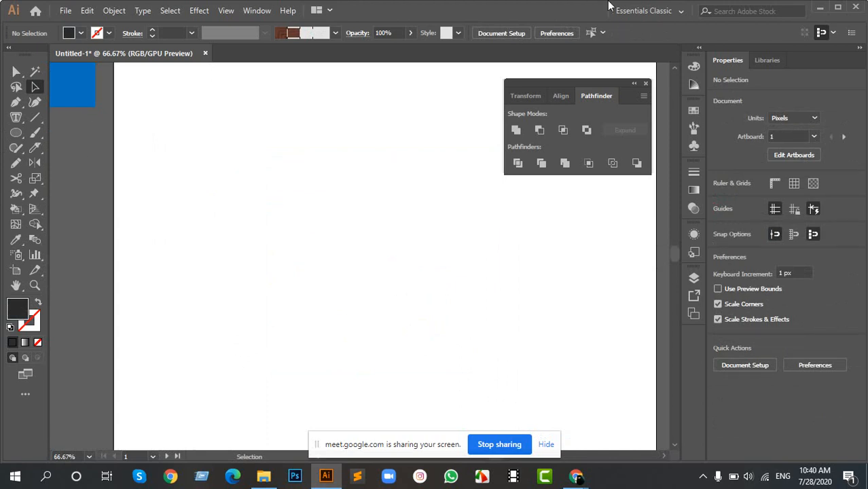
# Step: Try to import Chrome-Feature-Image-Background-Colour.webp from the desktop into the Illustrator document
pyautogui.click(818, 8)
pyautogui.click(800, 6)
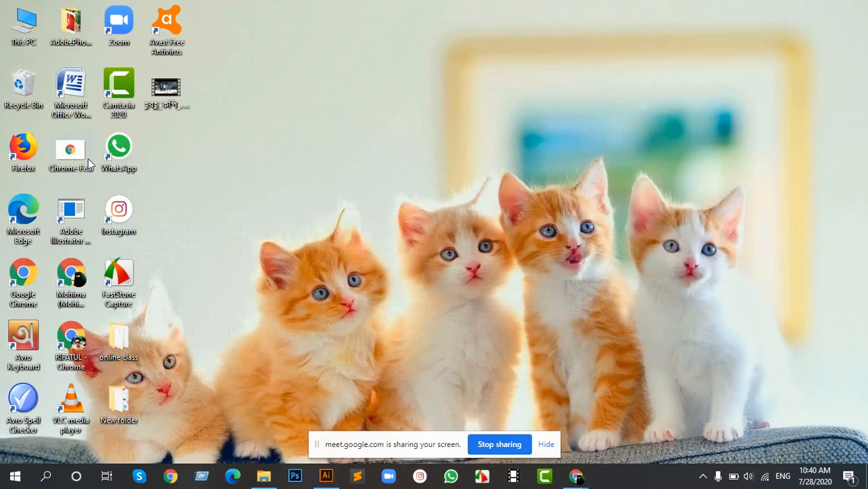
pyautogui.moveTo(71, 150); pyautogui.dragTo(350, 247)
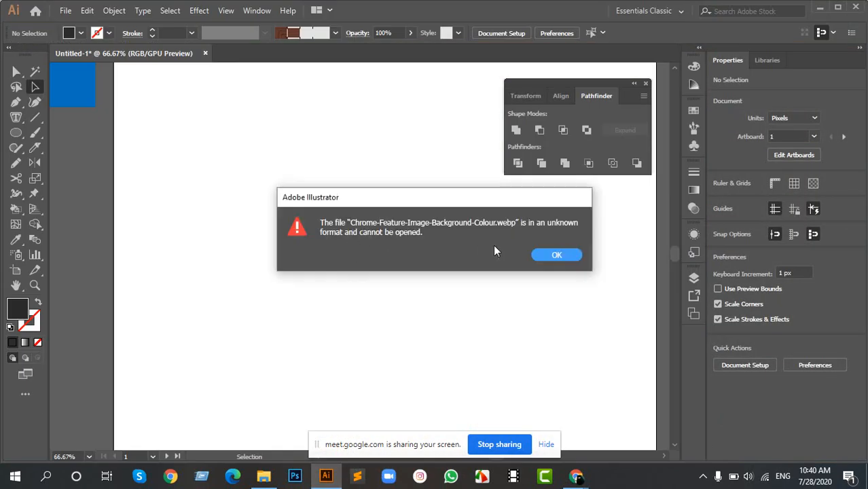
pyautogui.click(556, 255)
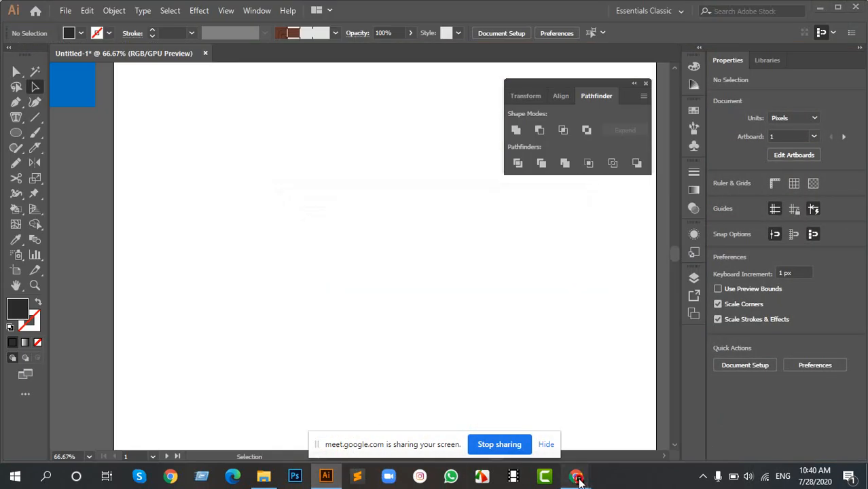
# Step: Bring the Chrome logo image from the Chrome browser into the Illustrator document and move it off the artboard to the right
pyautogui.moveTo(576, 476)
pyautogui.click(385, 399)
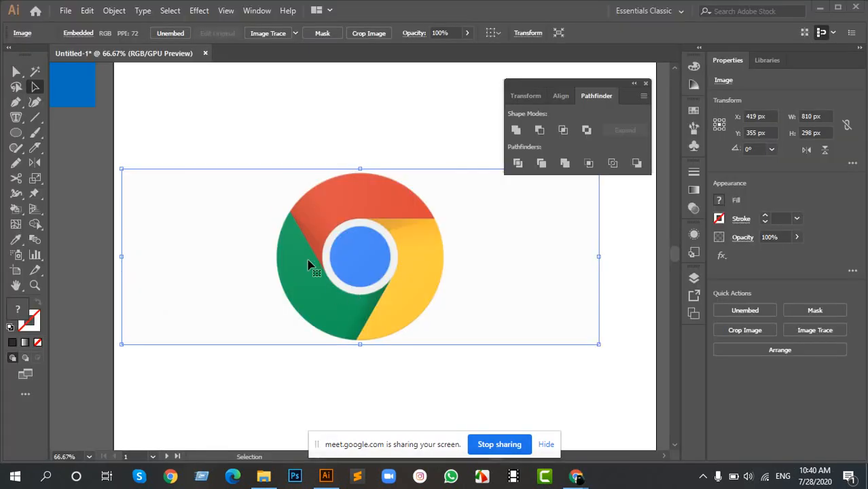
pyautogui.scroll(-2, 309, 258)
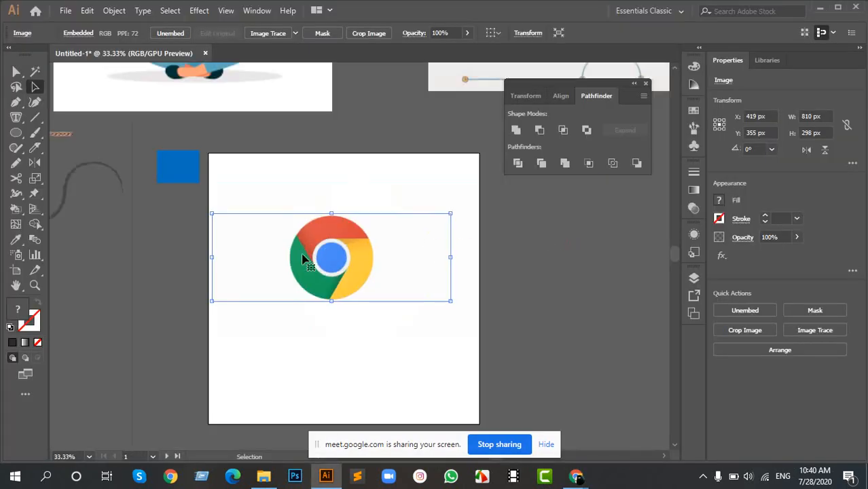
pyautogui.click(298, 179)
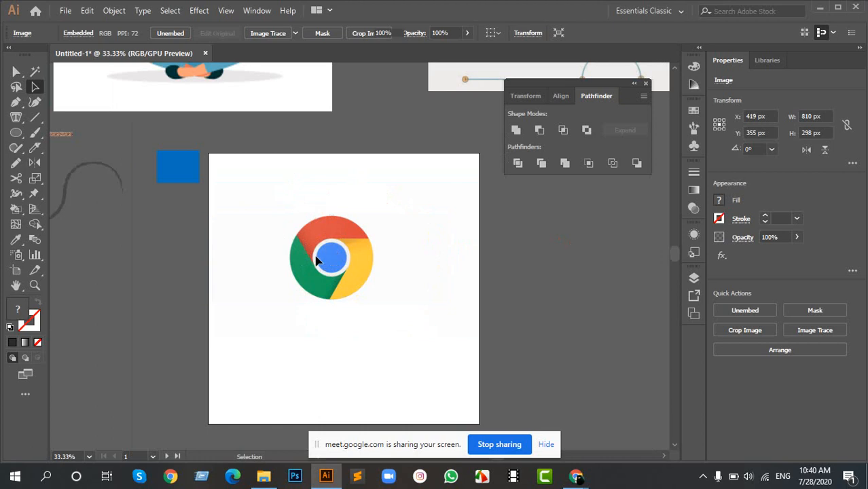
pyautogui.click(391, 319)
pyautogui.click(360, 230)
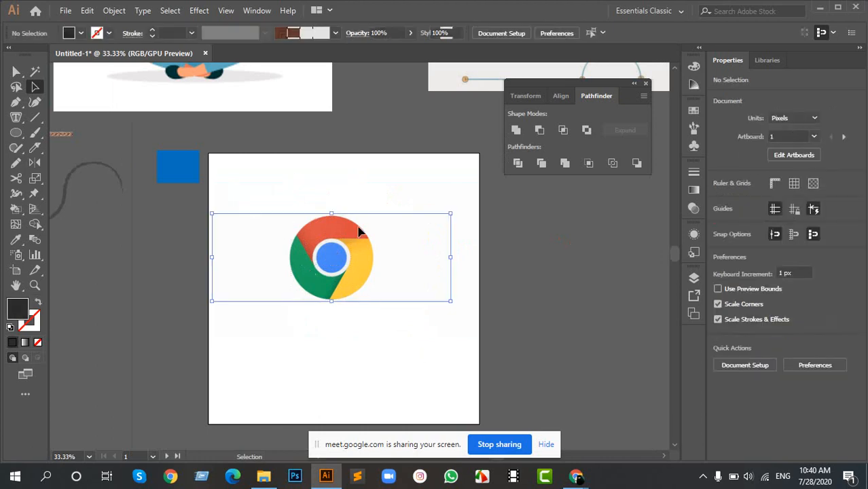
pyautogui.moveTo(351, 219); pyautogui.dragTo(577, 230)
pyautogui.moveTo(484, 254); pyautogui.dragTo(561, 265)
# Step: Move the small blue rectangle from beside the artboard onto it, at about X 406, Y 318 px, and undo its rotation
pyautogui.scroll(2, 276, 261)
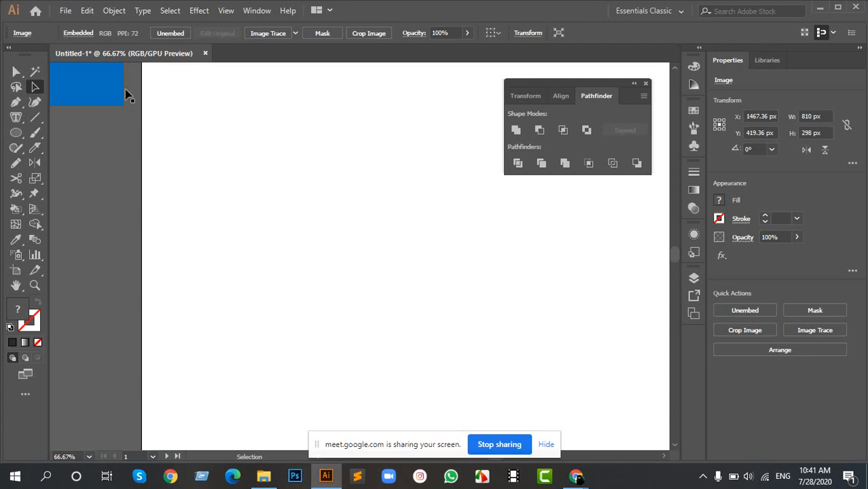
pyautogui.moveTo(121, 91); pyautogui.dragTo(429, 275)
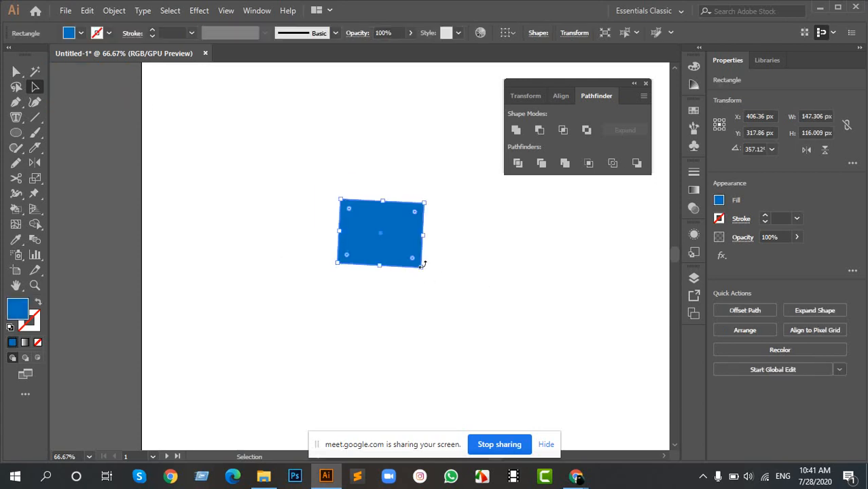
pyautogui.hotkey('ctrl', 'z')
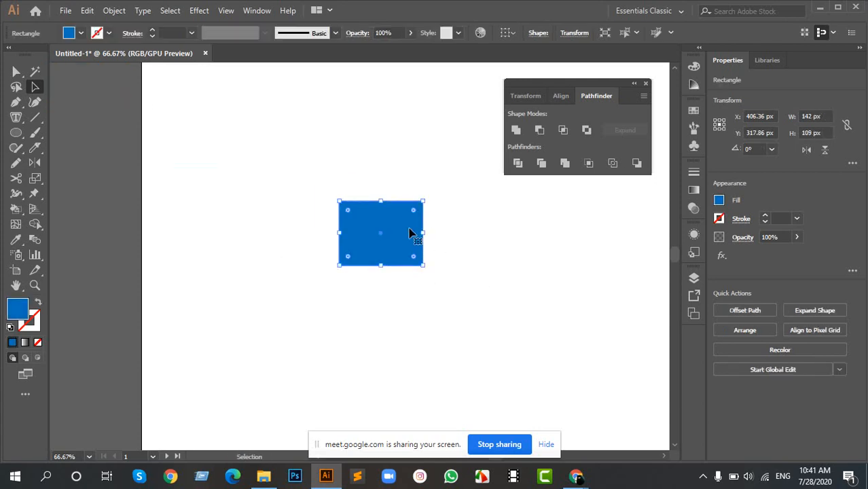
# Step: Duplicate the blue rectangle to its left and delete the copy
pyautogui.scroll(2, 399, 218)
pyautogui.moveTo(382, 254); pyautogui.dragTo(146, 253)
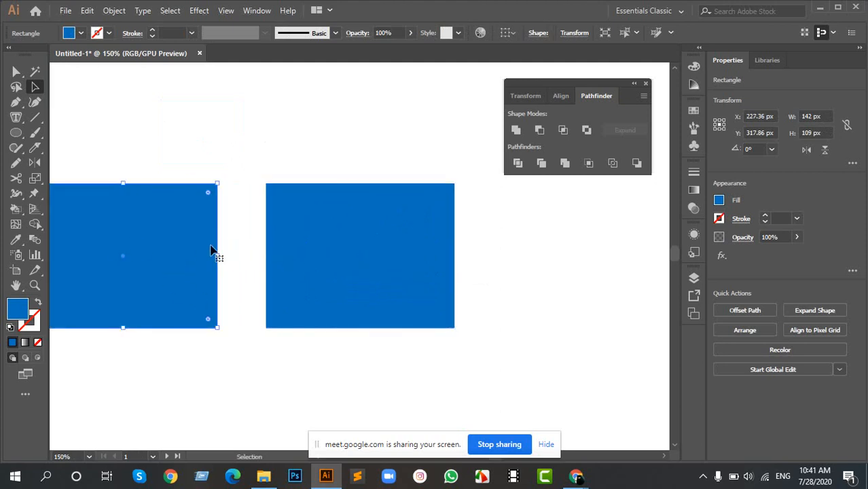
pyautogui.press('Delete')
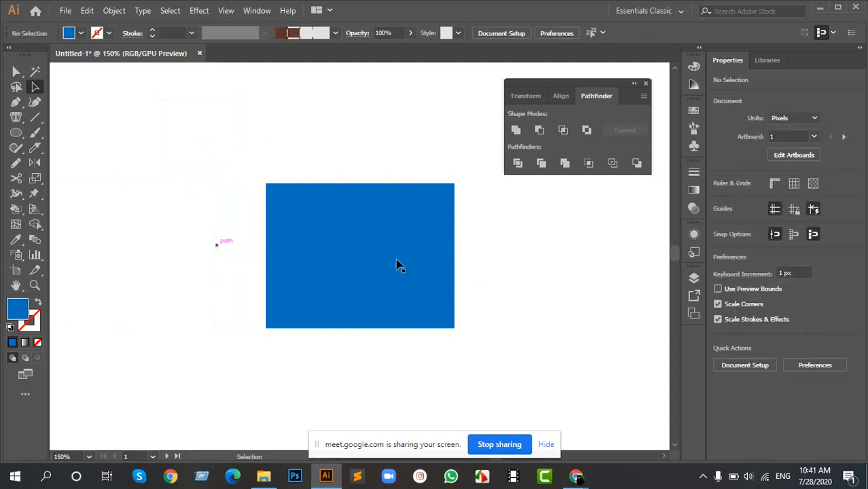
# Step: Move the blue rectangle up and left to about X 286, Y 274 px and place a copy to its lower right
pyautogui.moveTo(397, 255); pyautogui.dragTo(237, 197)
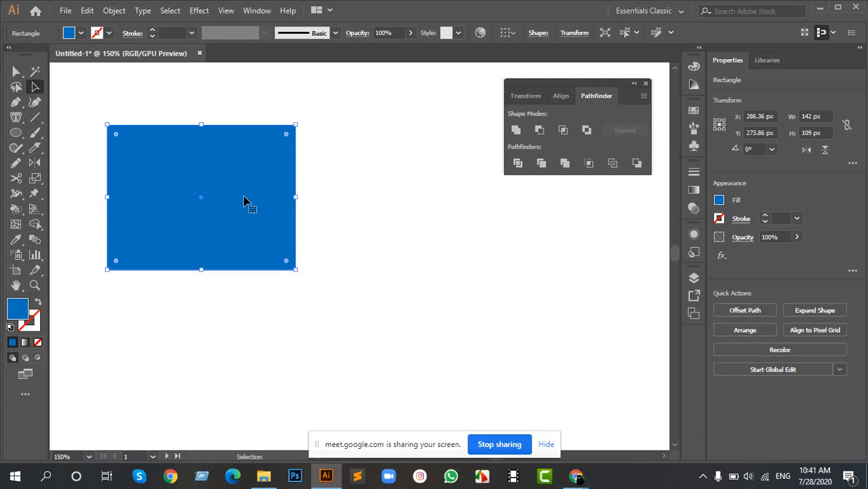
pyautogui.hotkey('ctrl', 'z')
pyautogui.hotkey('ctrl', 'z')
pyautogui.click(379, 179)
pyautogui.moveTo(342, 224); pyautogui.dragTo(500, 268)
pyautogui.moveTo(427, 234); pyautogui.dragTo(399, 226)
# Step: Undo the blue rectangle's duplication and move
pyautogui.hotkey('ctrl', 'z')
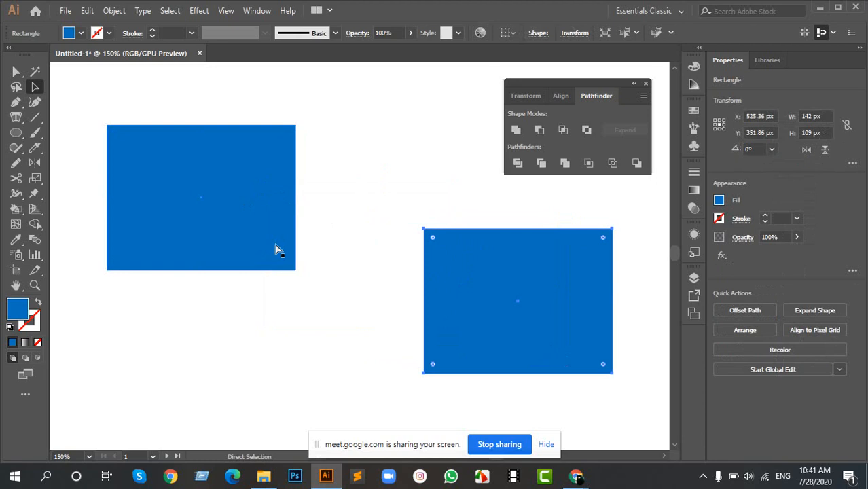
pyautogui.hotkey('ctrl', 'z')
pyautogui.hotkey('ctrl', 'z')
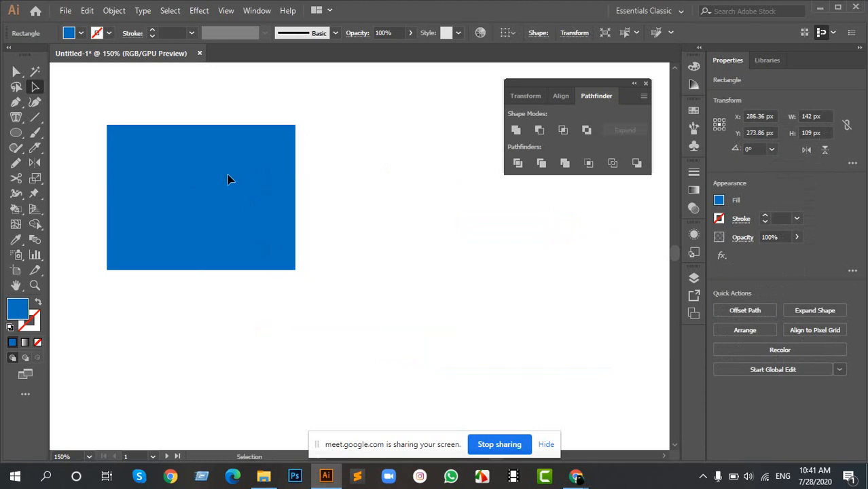
pyautogui.hotkey('ctrl', 'z')
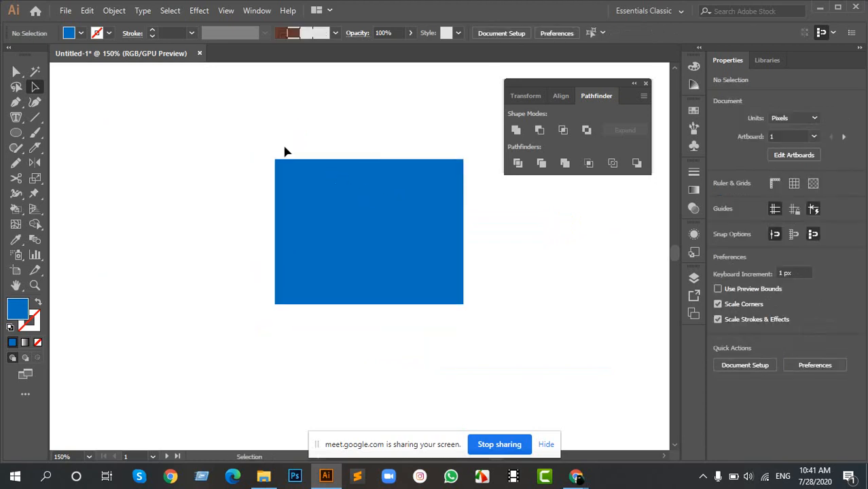
# Step: Place a trial copy of the blue rectangle at about X 277, Y 280 px and delete it, moving the Pathfinder panel farther from the artwork
pyautogui.scroll(1, 353, 192)
pyautogui.click(363, 194)
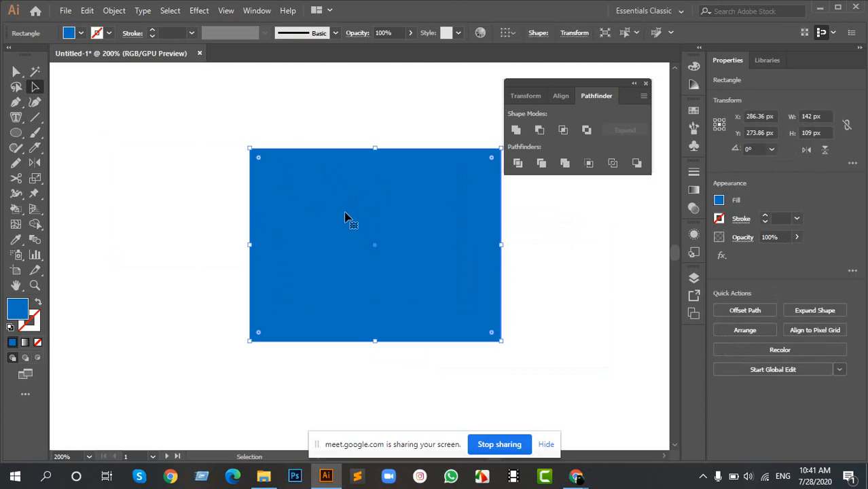
pyautogui.hotkey('ctrl', 'v')
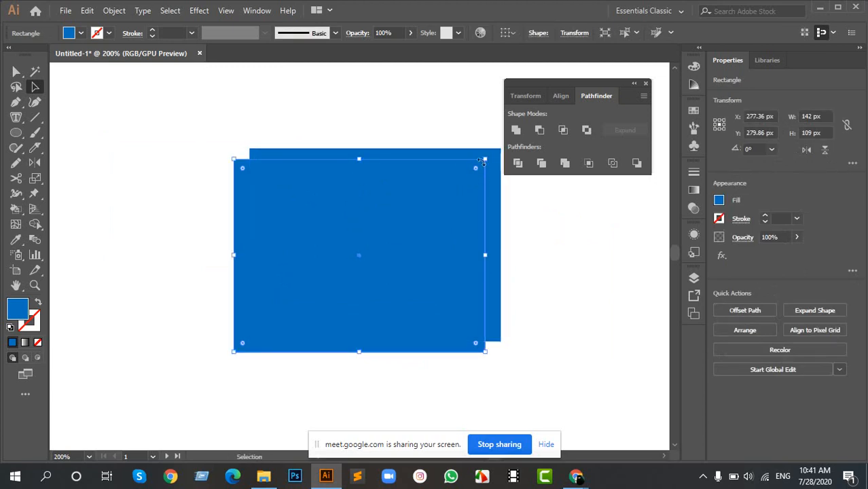
pyautogui.moveTo(595, 85); pyautogui.dragTo(658, 85)
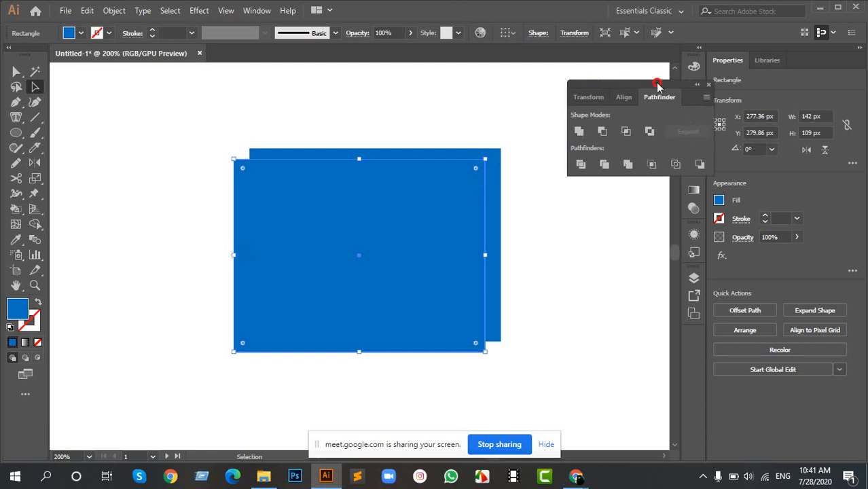
pyautogui.press('Delete')
pyautogui.click(396, 224)
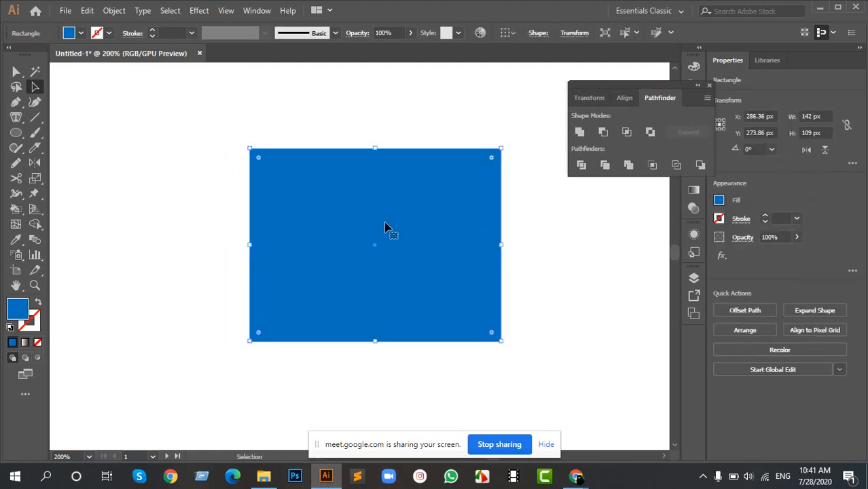
# Step: Duplicate the blue rectangle to its left at about X 177, Y 280 px and undo the duplication
pyautogui.click(401, 122)
pyautogui.click(426, 229)
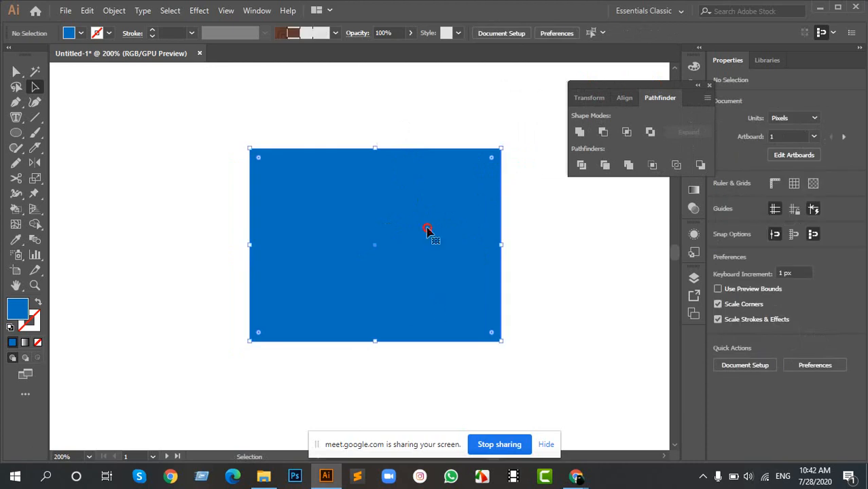
pyautogui.moveTo(424, 304); pyautogui.dragTo(295, 259)
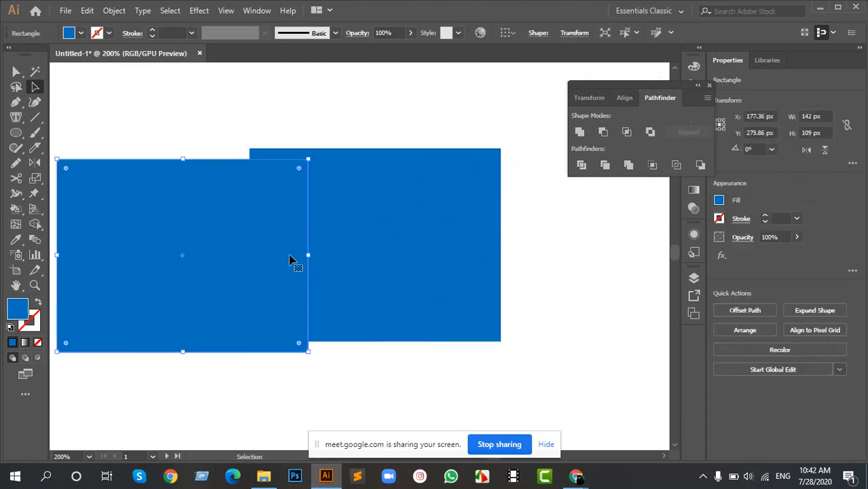
pyautogui.hotkey('ctrl', 'z')
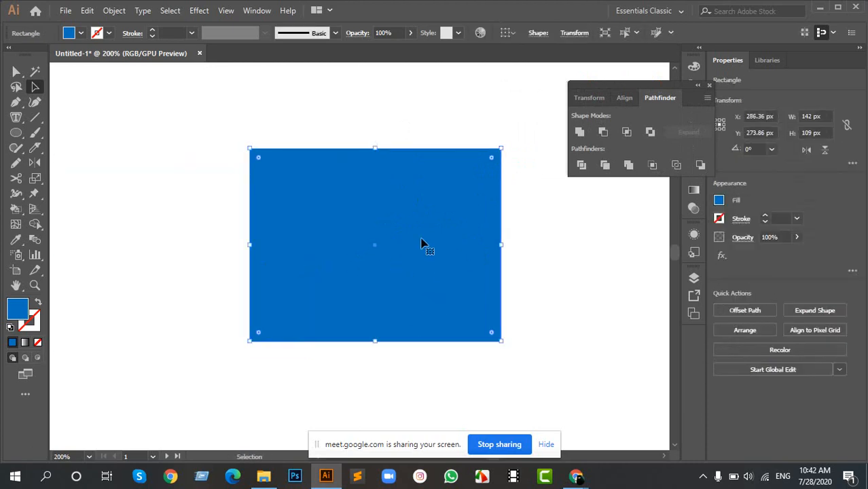
pyautogui.click(488, 133)
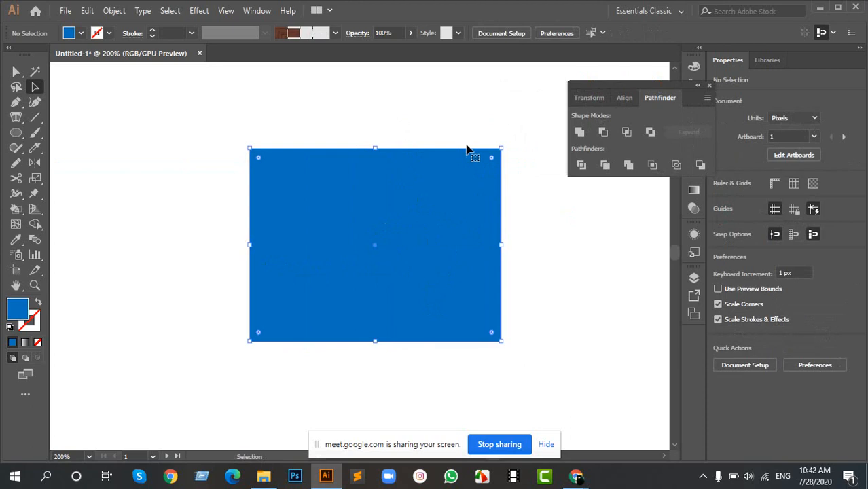
# Step: Duplicate the blue rectangle farther left at about X 148, Y 270 px, undo it and deselect
pyautogui.click(448, 188)
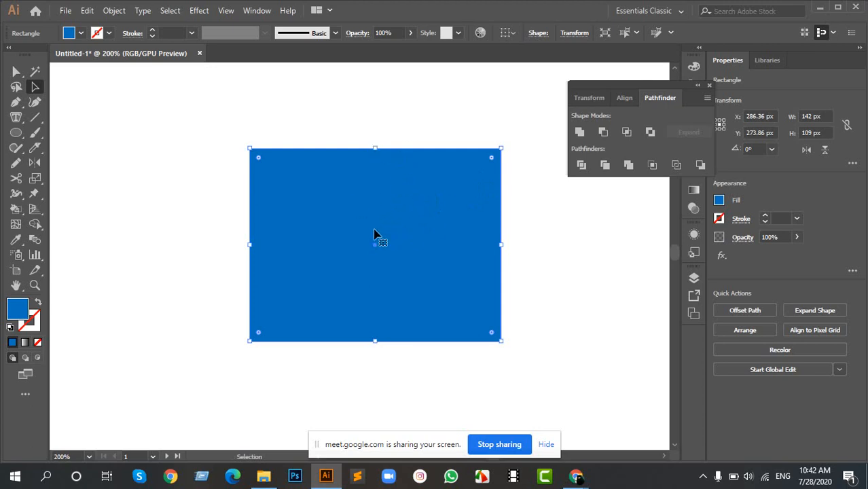
pyautogui.moveTo(377, 248); pyautogui.dragTo(135, 242)
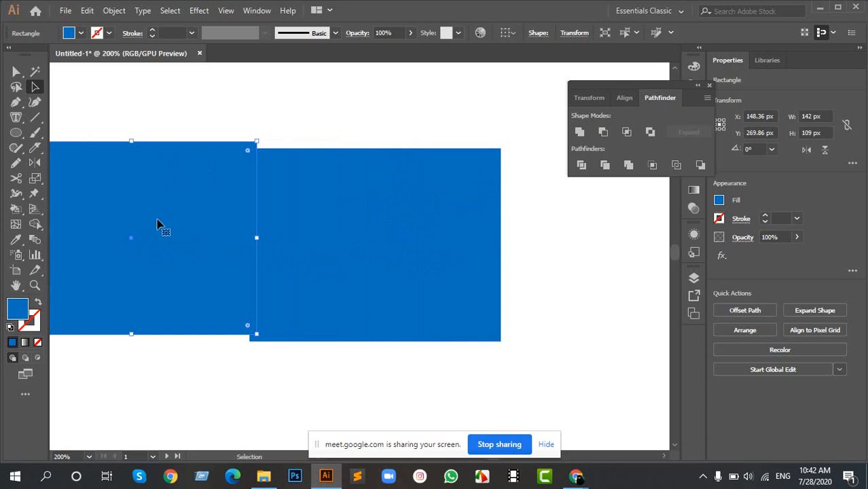
pyautogui.hotkey('ctrl', 'z')
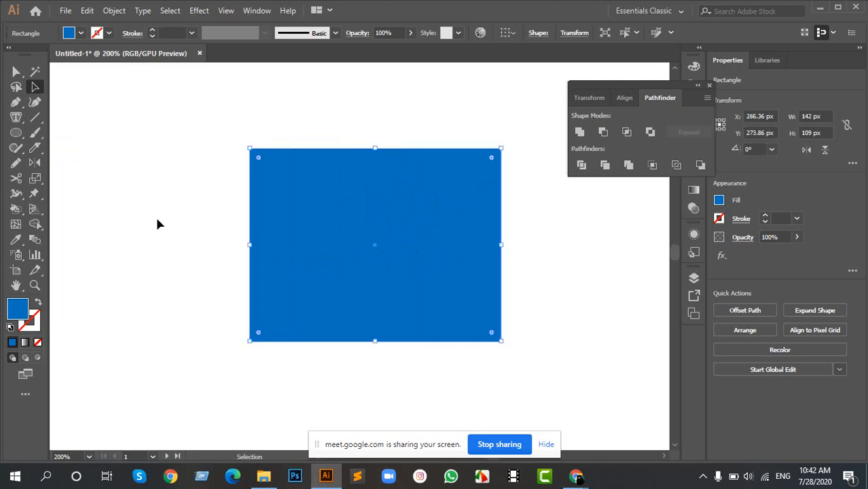
pyautogui.click(523, 324)
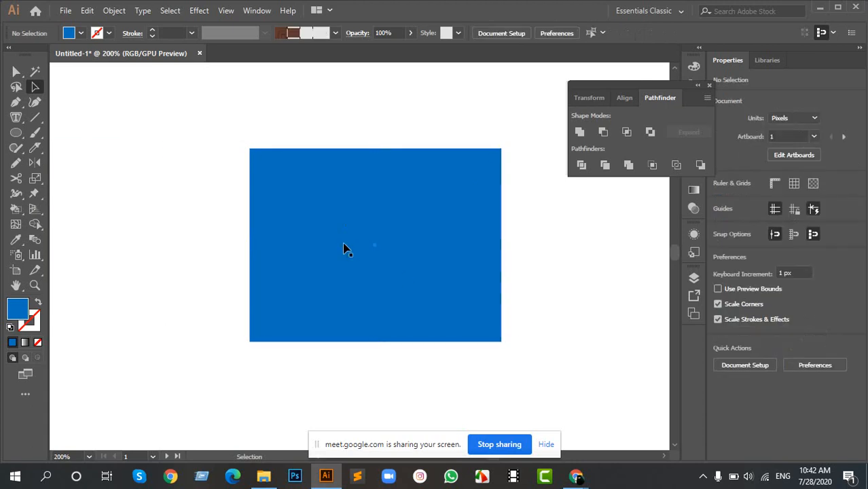
# Step: Duplicate the blue rectangle to about X 215, Y 271 px and delete the original
pyautogui.click(344, 248)
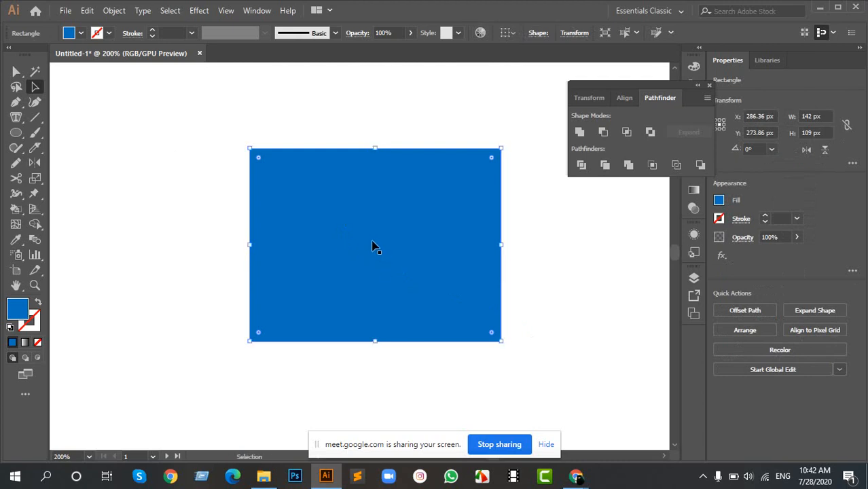
pyautogui.moveTo(376, 250); pyautogui.dragTo(252, 242)
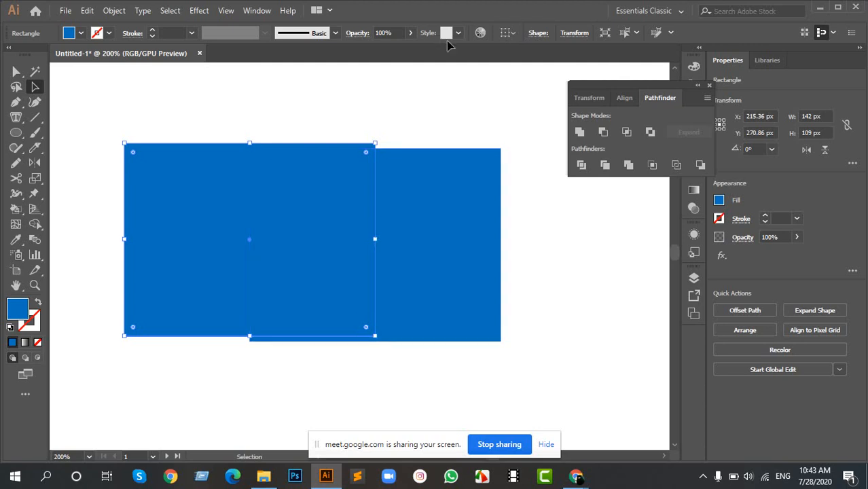
pyautogui.click(257, 190)
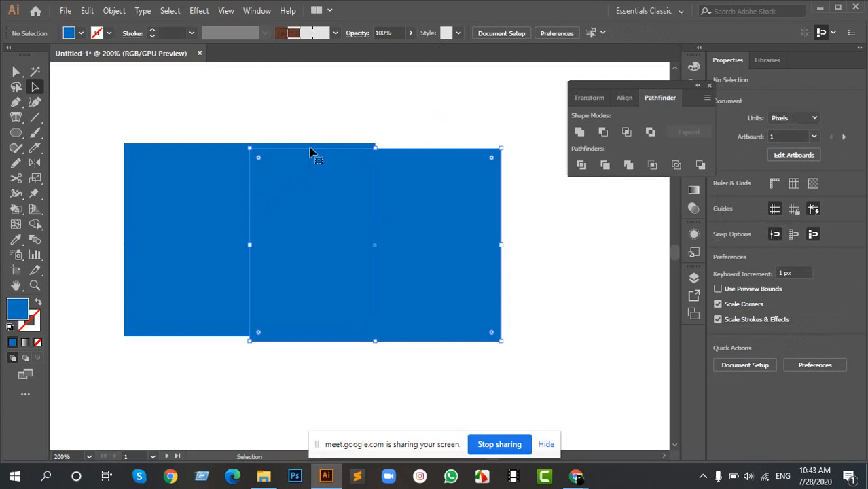
pyautogui.press('Delete')
# Step: Duplicate the remaining blue rectangle to its right at about X 363, Y 280 px and delete the copy
pyautogui.click(369, 270)
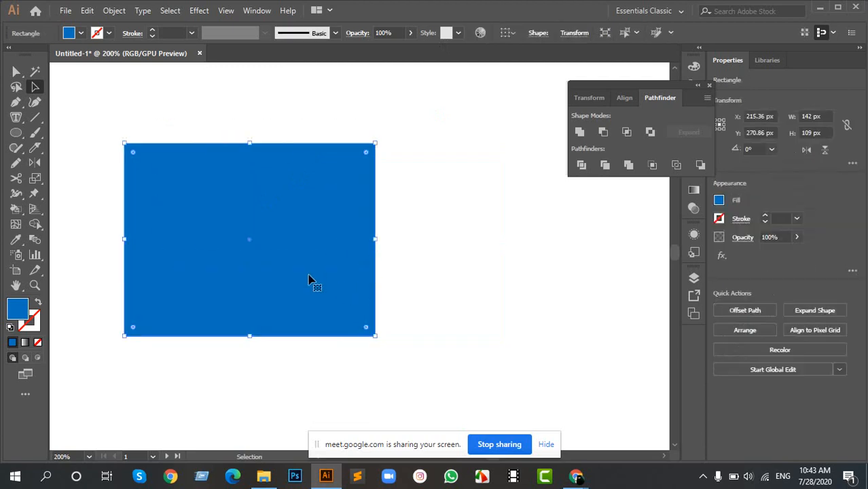
pyautogui.moveTo(237, 261); pyautogui.dragTo(499, 277)
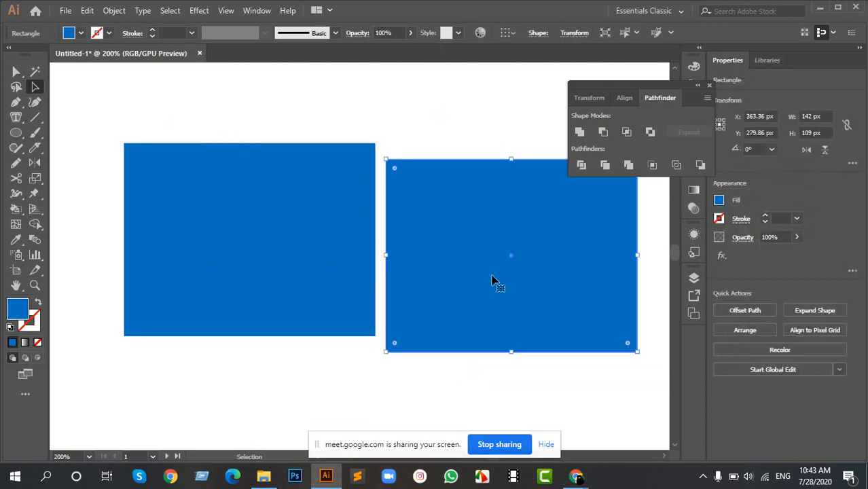
pyautogui.press('Delete')
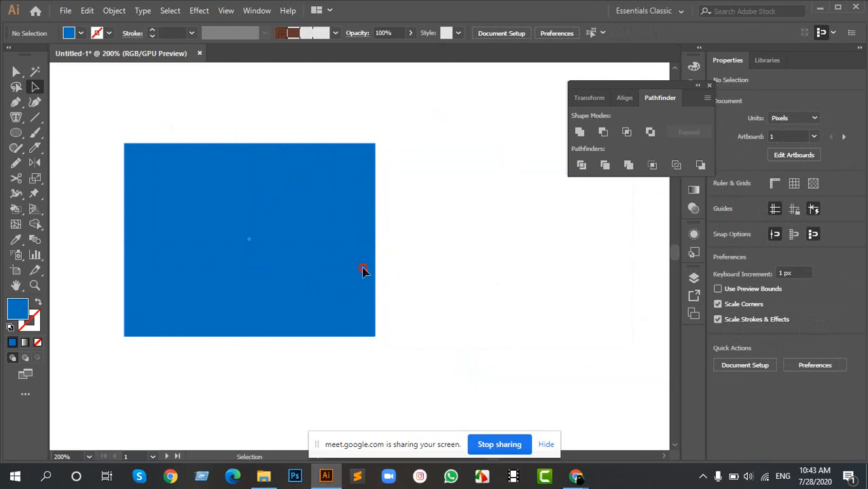
# Step: Try to apply the Join command to the blue rectangle, dismiss the alert and deselect
pyautogui.click(363, 274)
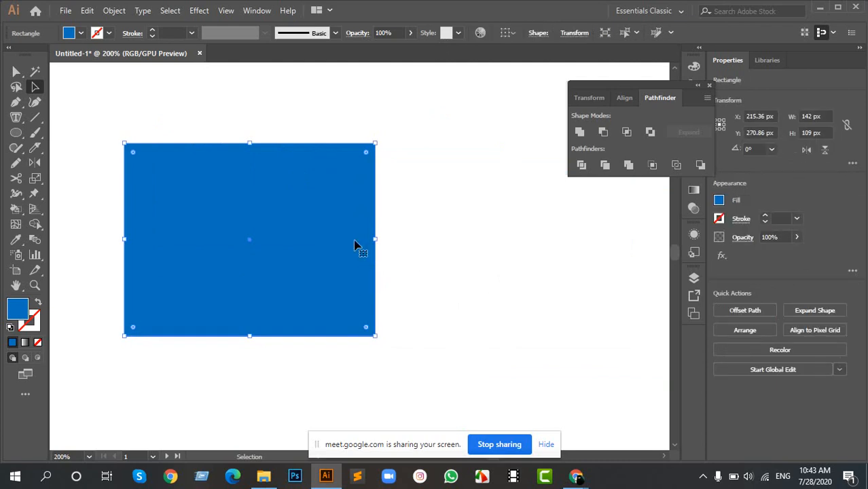
pyautogui.press('a')
pyautogui.hotkey('ctrl', 'j')
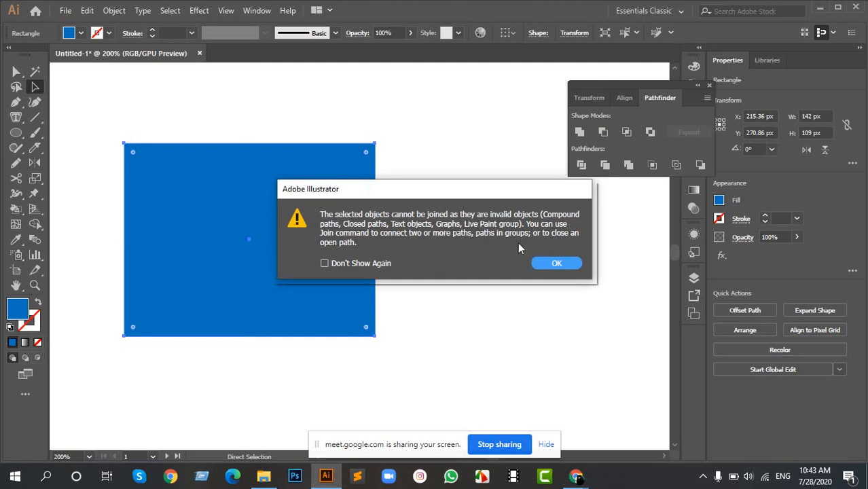
pyautogui.moveTo(469, 190); pyautogui.dragTo(339, 173)
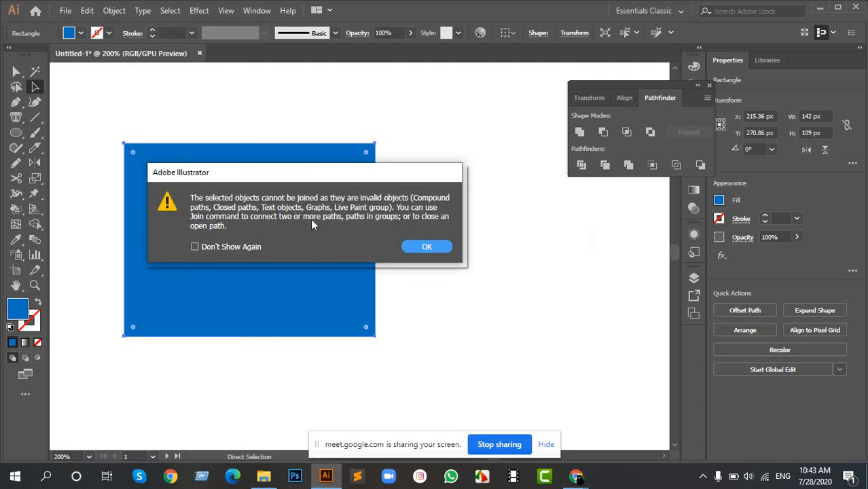
pyautogui.click(427, 247)
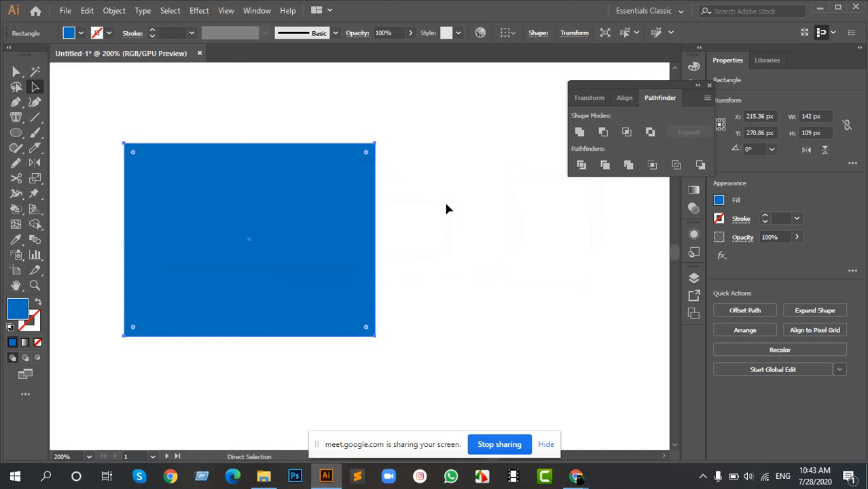
pyautogui.hotkey('ctrl', 'shift', 'a')
# Step: Move the blue rectangle to about X 233, Y 274 px and draw a horizontal line about 289 px long across it
pyautogui.click(305, 171)
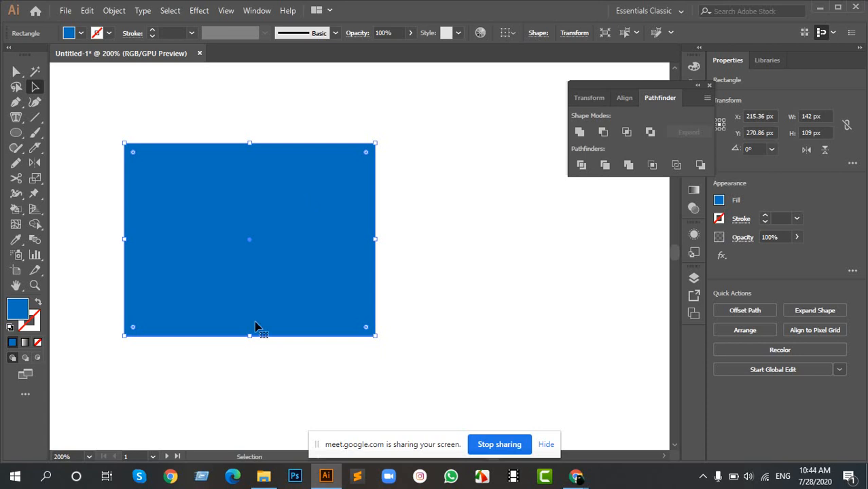
pyautogui.moveTo(236, 239); pyautogui.dragTo(269, 246)
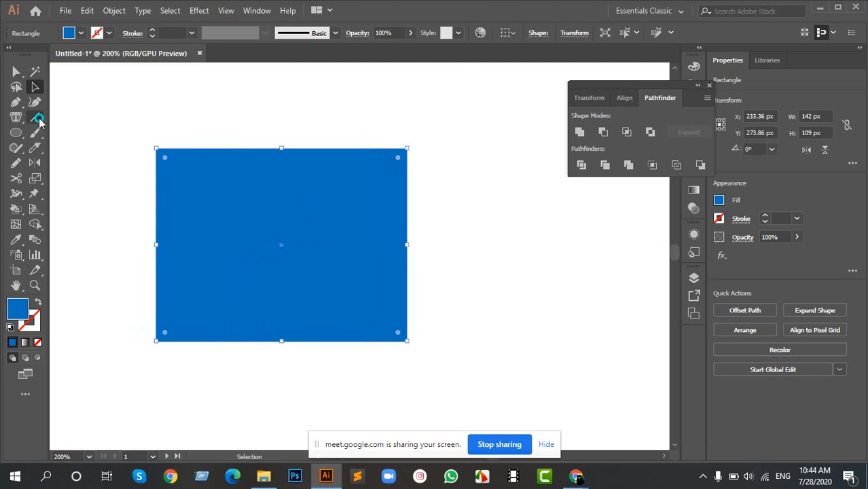
pyautogui.click(34, 117)
pyautogui.click(113, 120)
pyautogui.moveTo(76, 238); pyautogui.dragTo(629, 242)
pyautogui.moveTo(587, 243); pyautogui.dragTo(587, 244)
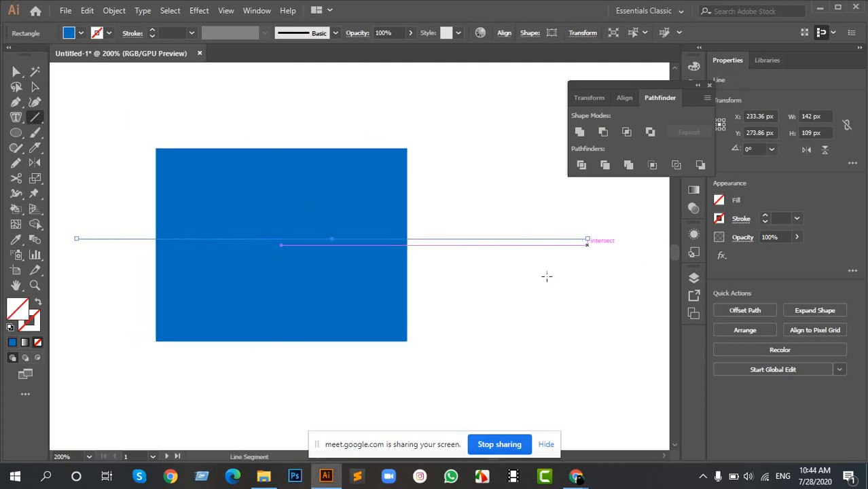
# Step: Draw a rectangle about 83 × 74 px over the blue rectangle's lower-left corner and a circle about 92 px wide over its lower-right corner
pyautogui.press('m')
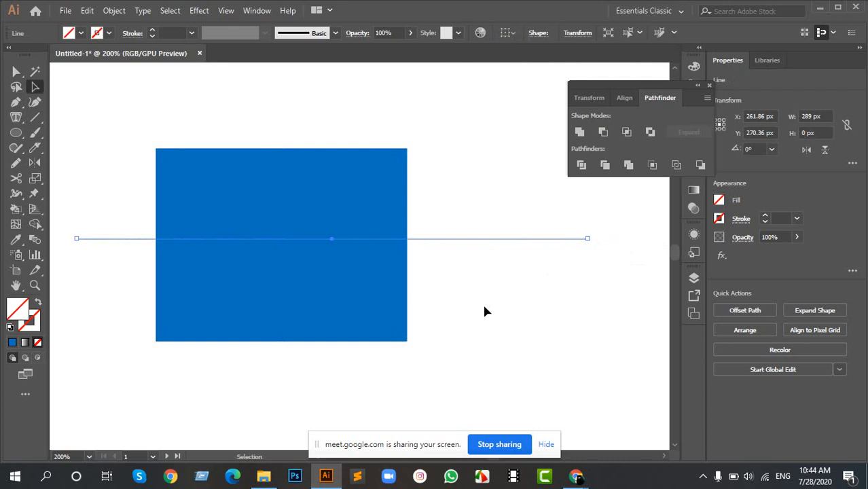
pyautogui.moveTo(129, 294); pyautogui.dragTo(276, 425)
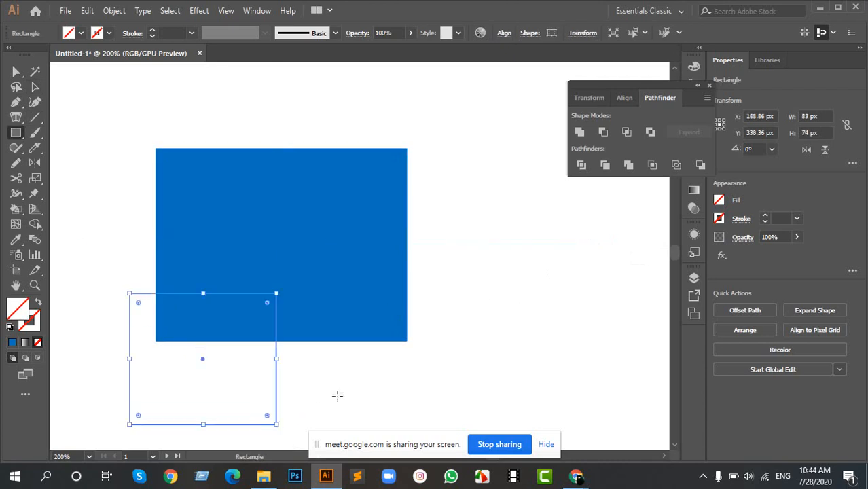
pyautogui.press('l')
pyautogui.moveTo(347, 318); pyautogui.dragTo(393, 392)
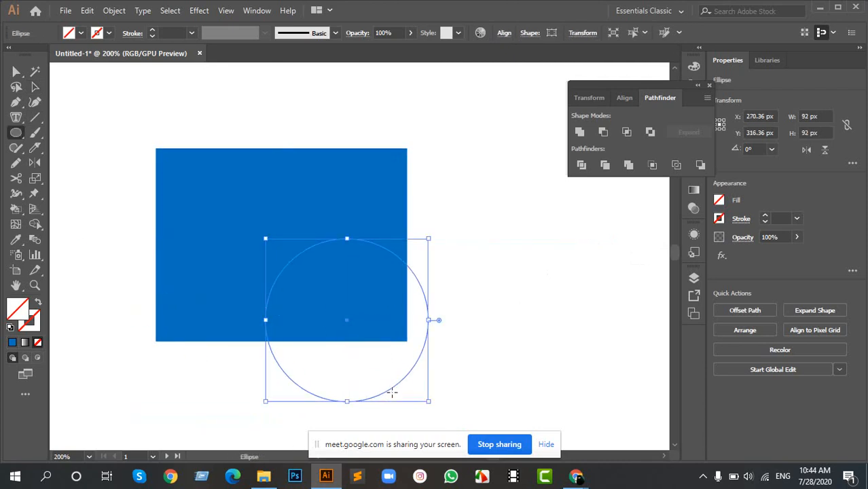
# Step: Select the blue rectangle, line, unfilled rectangle and circle together and activate the Shape Builder tool on them
pyautogui.press('a')
pyautogui.moveTo(97, 112); pyautogui.dragTo(469, 362)
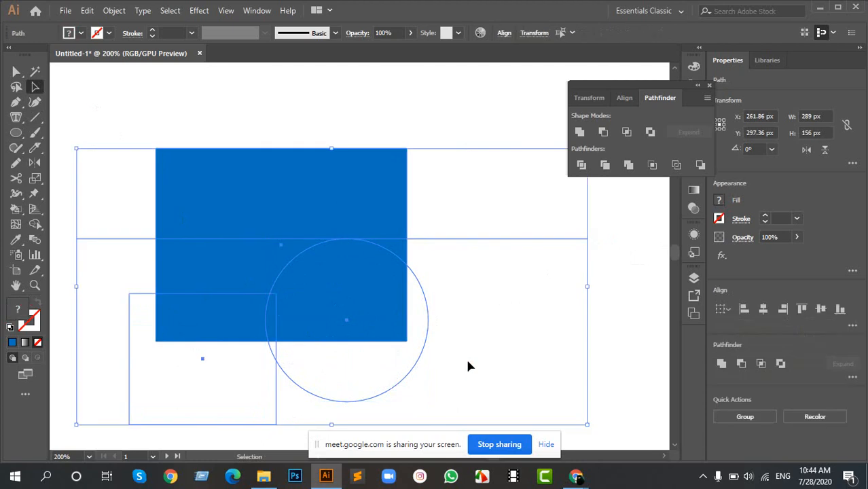
pyautogui.click(36, 224)
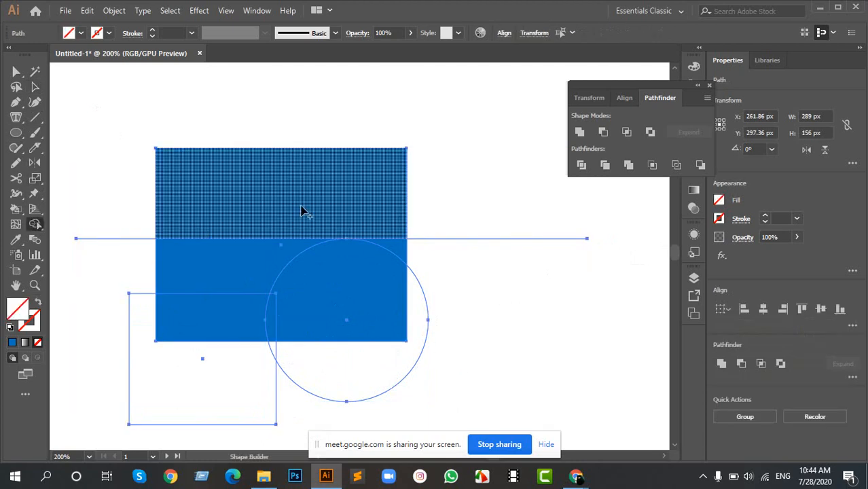
# Step: Delete the blue rectangle and all the shapes overlapping it from the artboard
pyautogui.press('v')
pyautogui.click(133, 121)
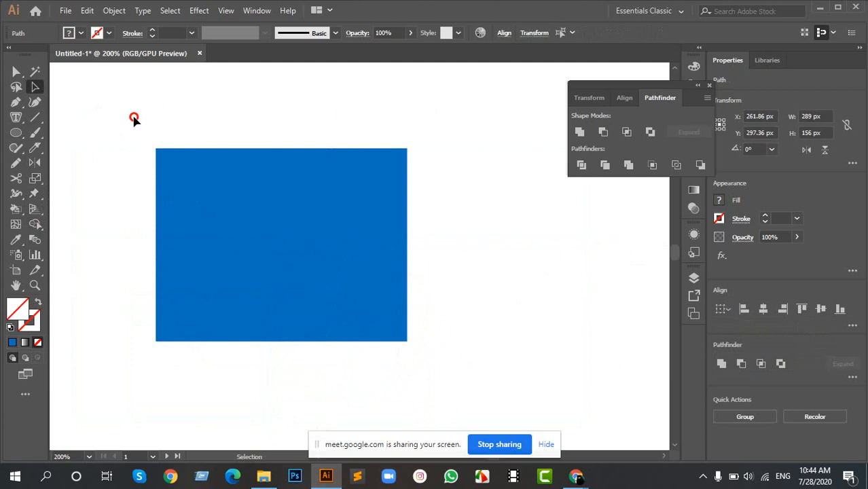
pyautogui.press('Delete')
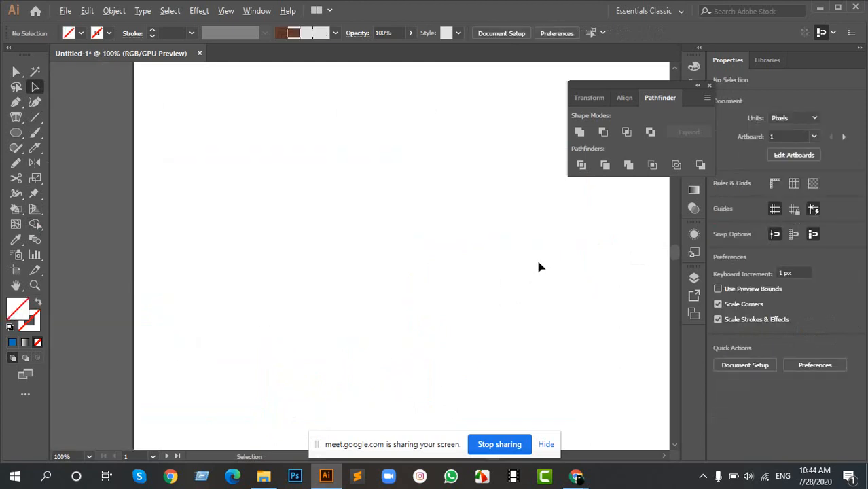
# Step: Draw an unfilled rectangle on the empty artboard and resize it to about 255 × 187 px
pyautogui.scroll(-4, 539, 265)
pyautogui.moveTo(568, 263); pyautogui.dragTo(410, 206)
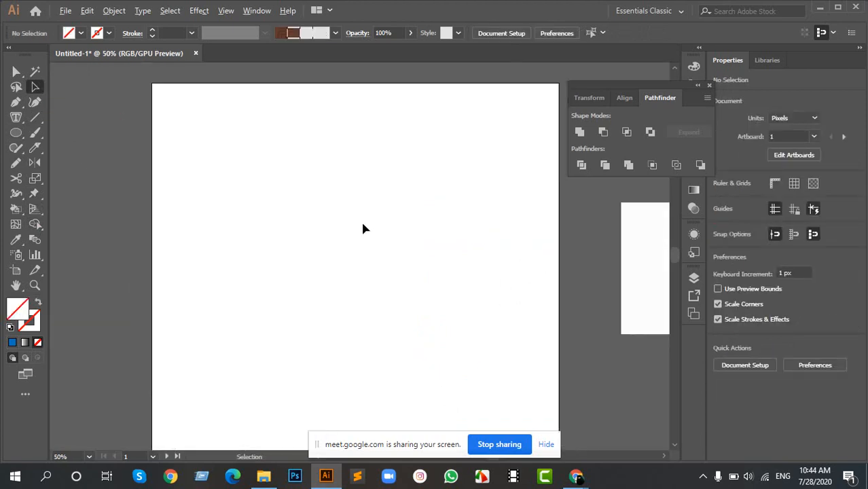
pyautogui.hotkey('ctrl', '=')
pyautogui.press('m')
pyautogui.moveTo(179, 166)
pyautogui.mouseDown()
pyautogui.moveTo(361, 320)
pyautogui.moveTo(501, 351)
pyautogui.mouseUp()
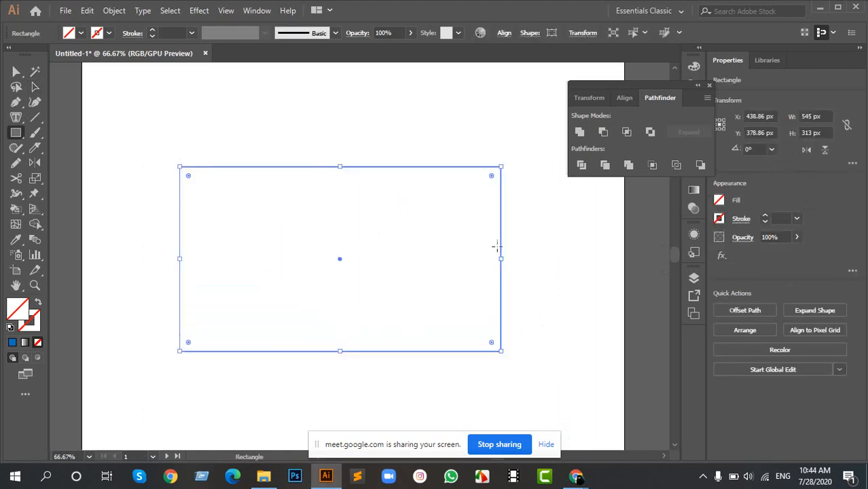
pyautogui.moveTo(501, 258); pyautogui.dragTo(330, 258)
pyautogui.moveTo(255, 168); pyautogui.dragTo(257, 241)
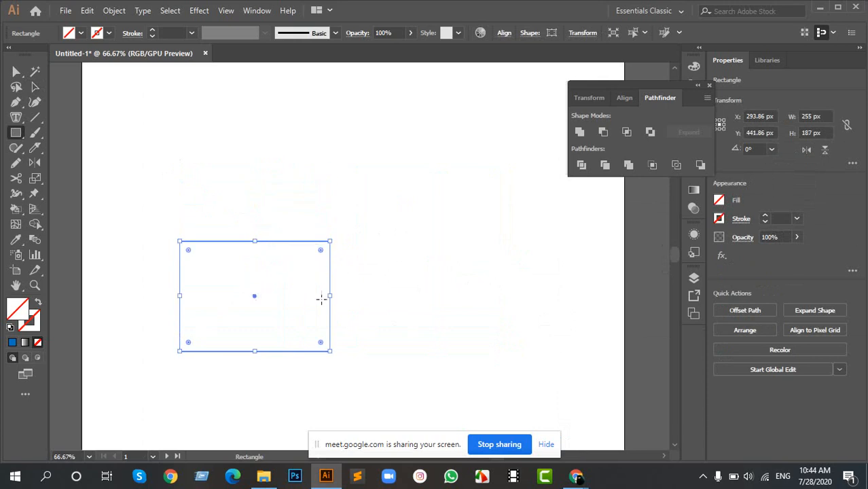
# Step: Fill the rectangle with solid blue 0071BC and reselect the whole shape
pyautogui.click(12, 343)
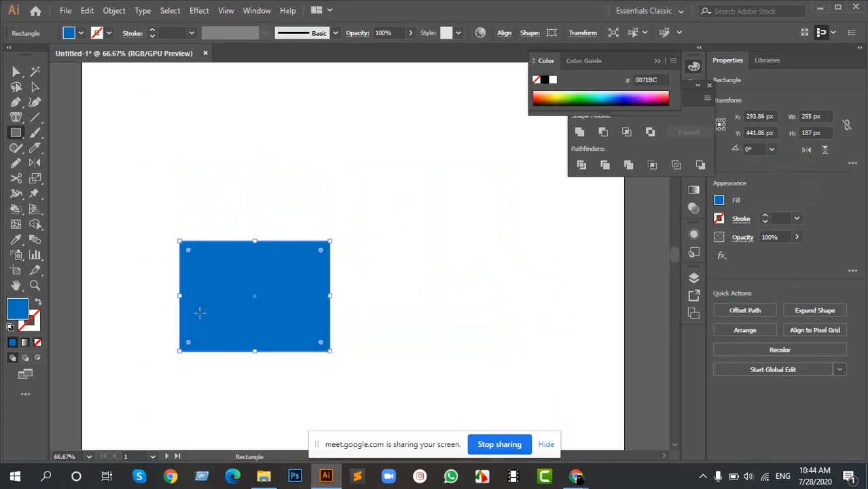
pyautogui.press('a')
pyautogui.click(303, 229)
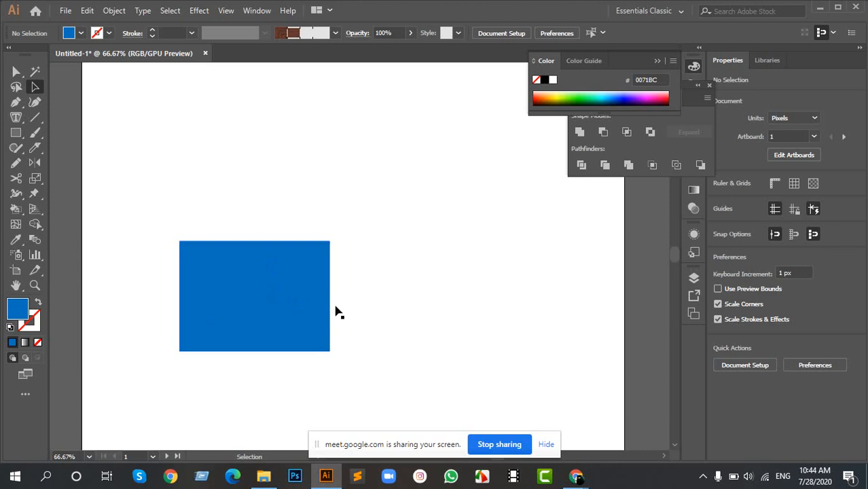
pyautogui.click(259, 279)
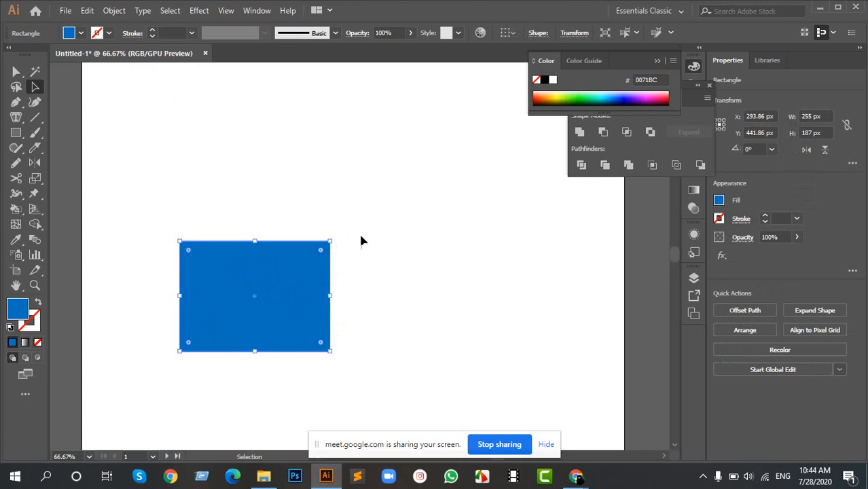
pyautogui.click(542, 171)
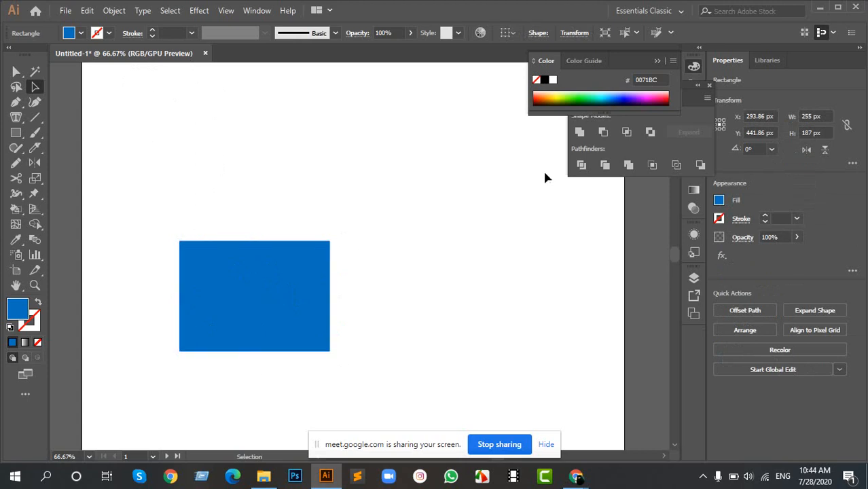
pyautogui.click(271, 257)
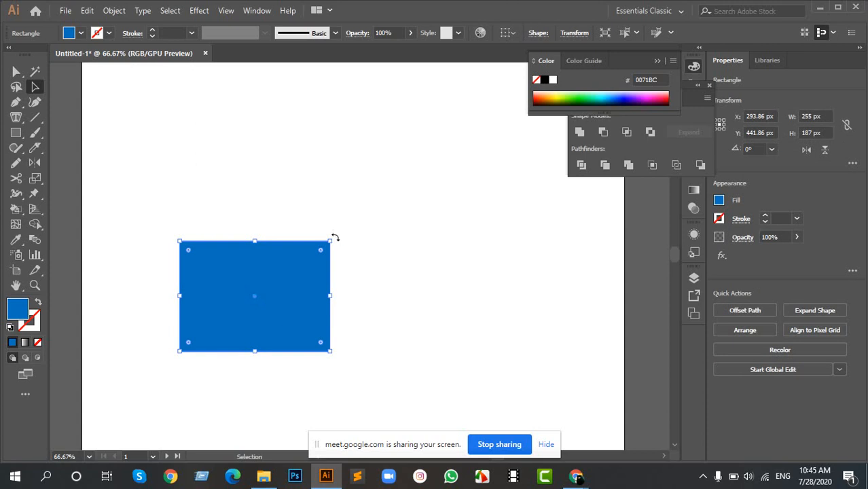
# Step: Rotate the blue rectangle to about 358° and move it up and right on the artboard
pyautogui.moveTo(334, 235); pyautogui.dragTo(348, 270)
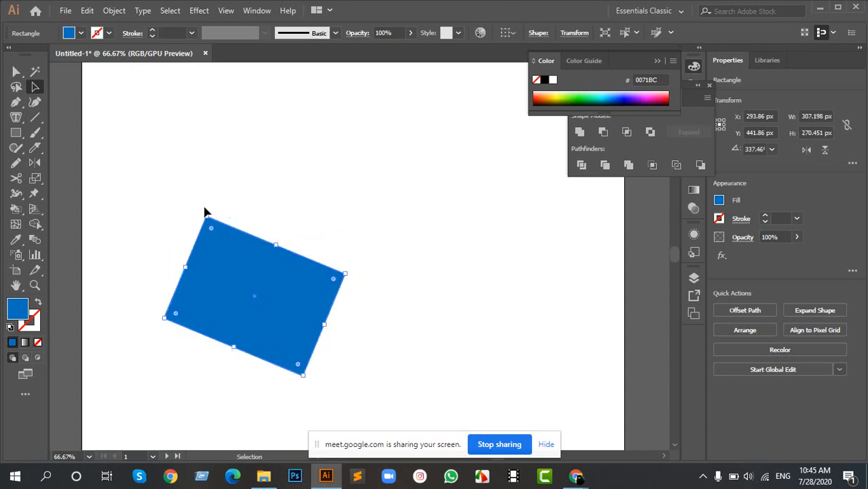
pyautogui.moveTo(206, 214); pyautogui.dragTo(174, 241)
pyautogui.moveTo(280, 285); pyautogui.dragTo(362, 248)
pyautogui.moveTo(420, 315)
pyautogui.mouseDown()
pyautogui.moveTo(432, 323)
pyautogui.moveTo(412, 318)
pyautogui.mouseUp()
pyautogui.moveTo(254, 305); pyautogui.dragTo(254, 310)
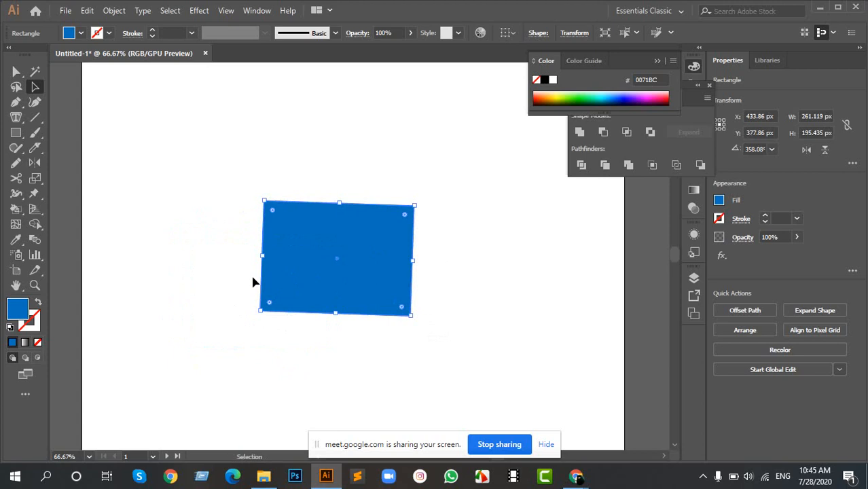
# Step: Replace the rotated rectangle with a blue circle about 150 px wide, and delete the circle
pyautogui.press('Delete')
pyautogui.press('l')
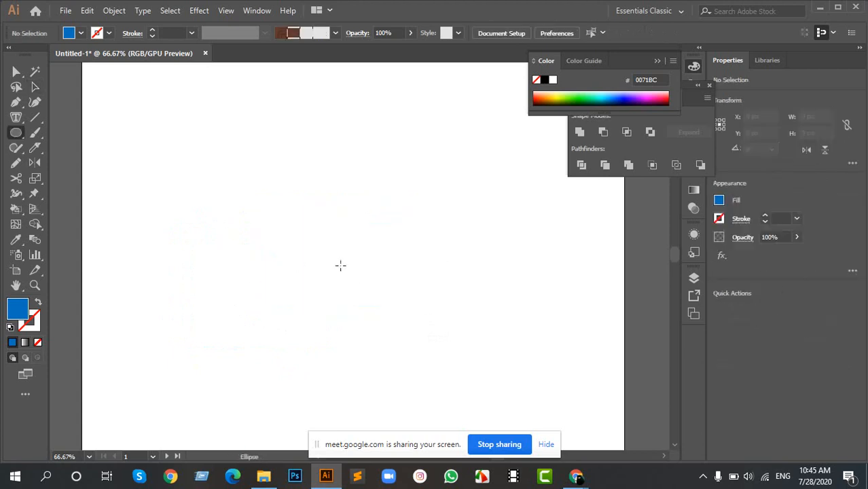
pyautogui.moveTo(286, 263); pyautogui.dragTo(304, 310)
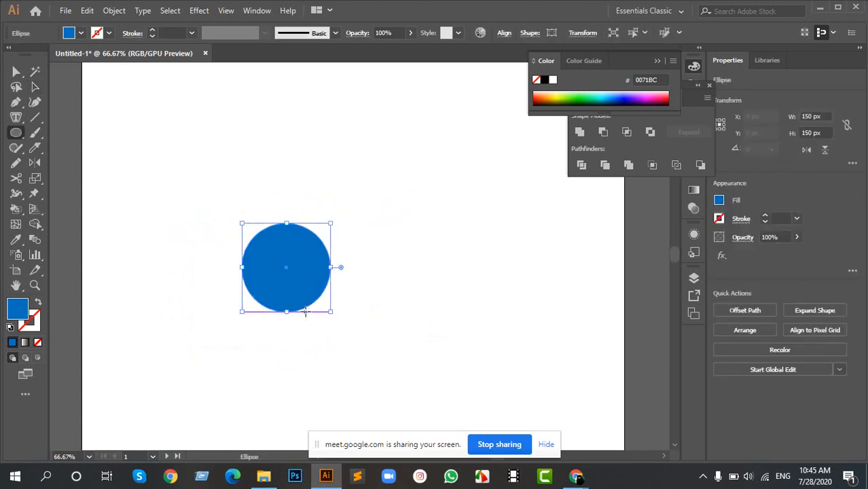
pyautogui.press('Delete')
# Step: Draw a blue square about 200 × 200 px on the empty artboard and keep it selected
pyautogui.press('m')
pyautogui.moveTo(277, 257); pyautogui.dragTo(323, 318)
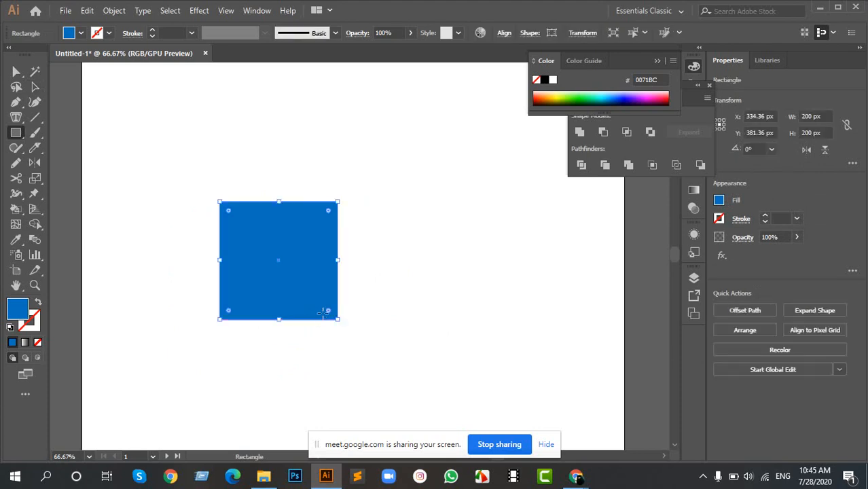
pyautogui.press('a')
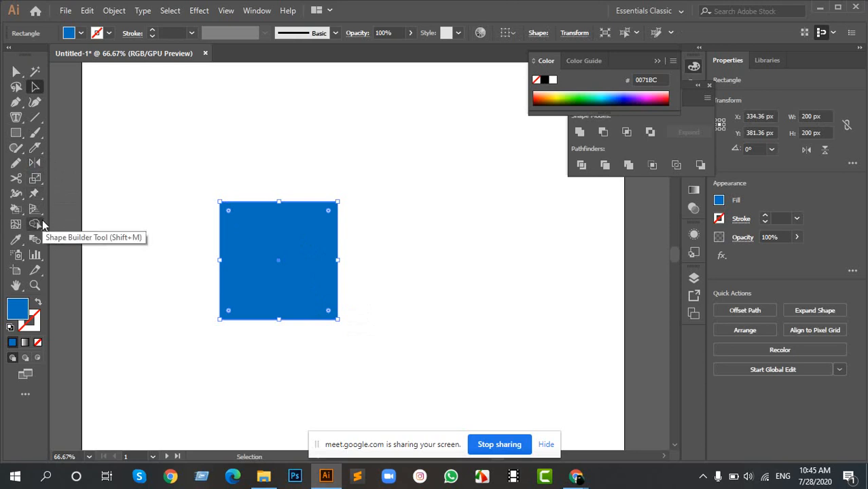
# Step: Activate the Rotate tool on the blue square, showing the tool's place in its group
pyautogui.press('r')
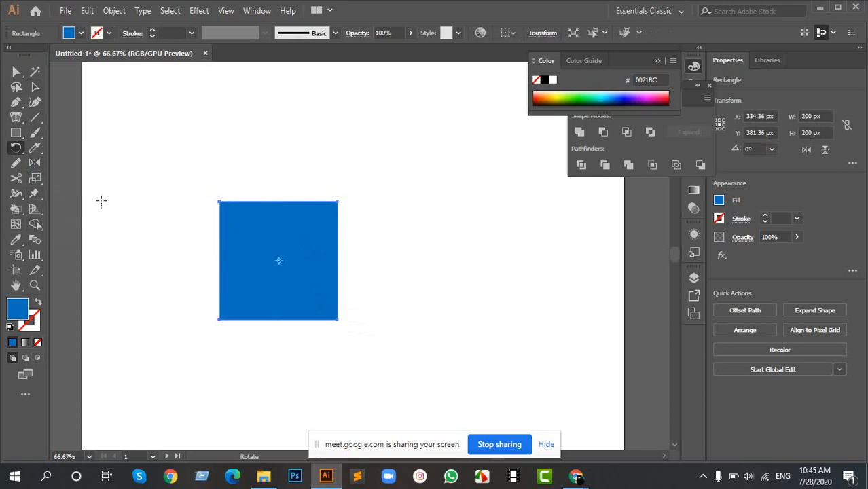
pyautogui.click(16, 148)
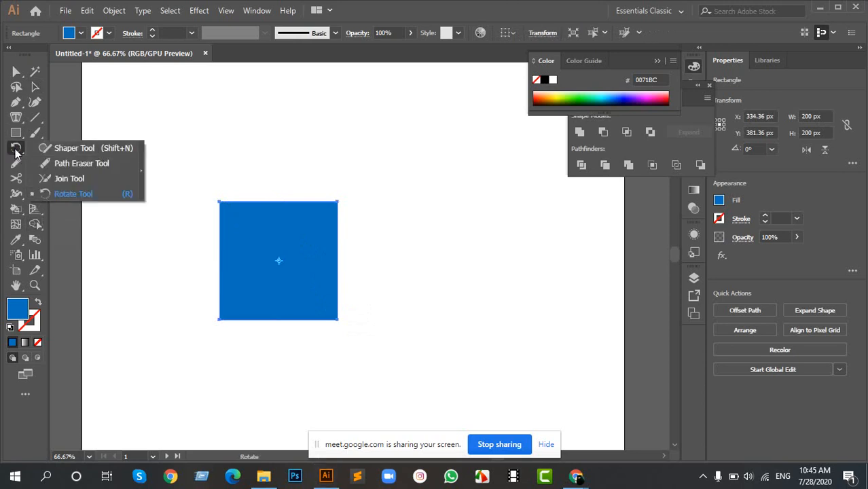
pyautogui.click(66, 194)
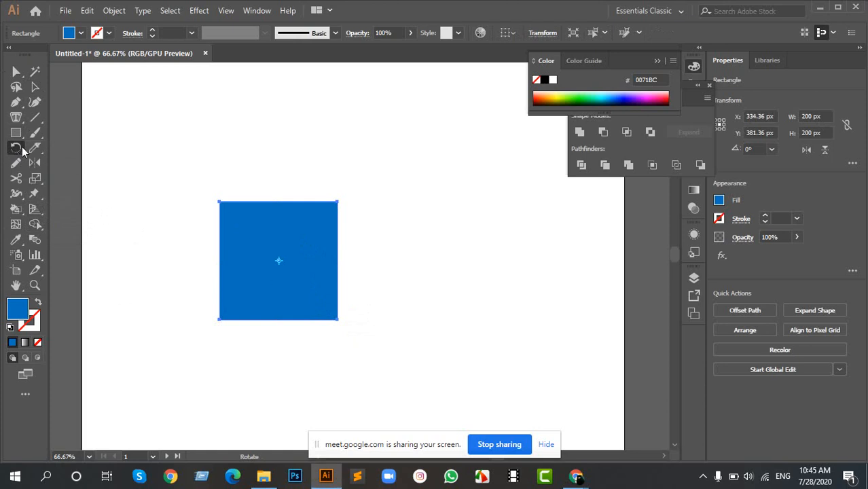
pyautogui.click(15, 153)
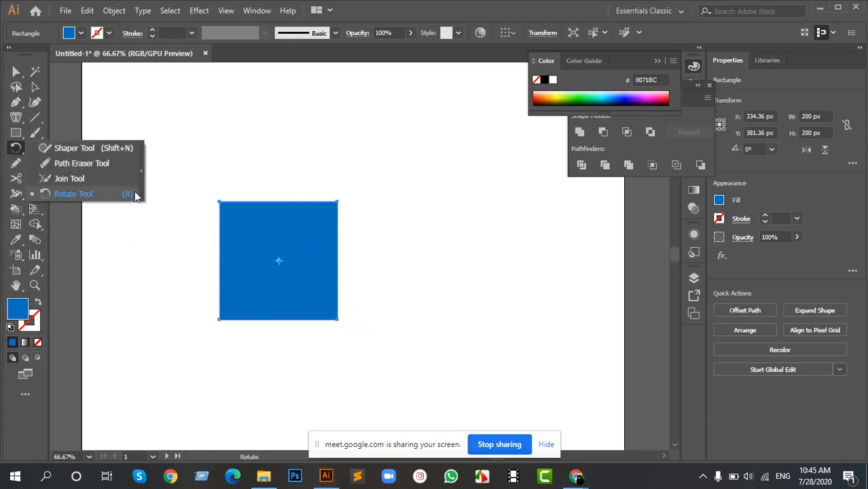
pyautogui.click(99, 196)
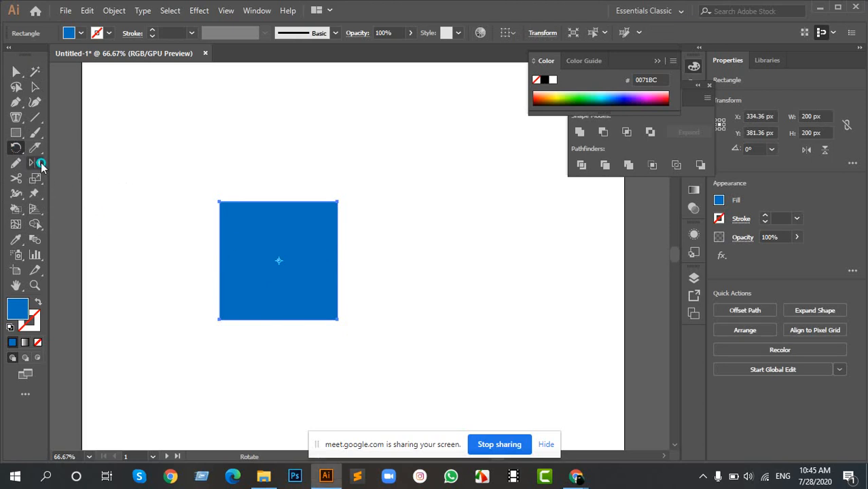
# Step: Move the Chrome logo image over the artboard's right edge and back onto the empty area beside the artboard
pyautogui.moveTo(669, 219); pyautogui.dragTo(258, 255)
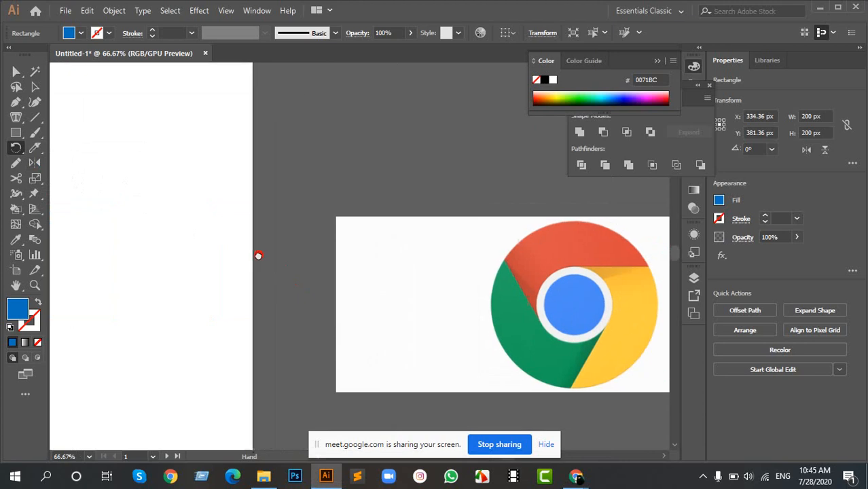
pyautogui.press('v')
pyautogui.moveTo(562, 291); pyautogui.dragTo(407, 247)
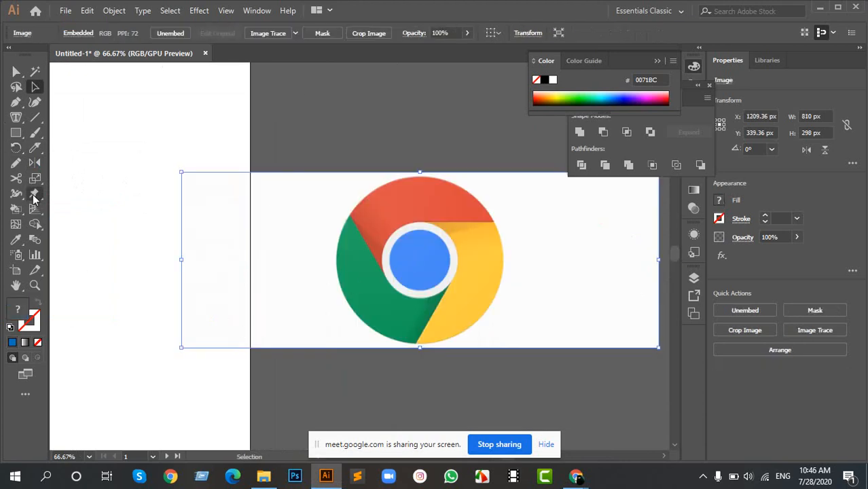
pyautogui.moveTo(375, 269); pyautogui.dragTo(477, 288)
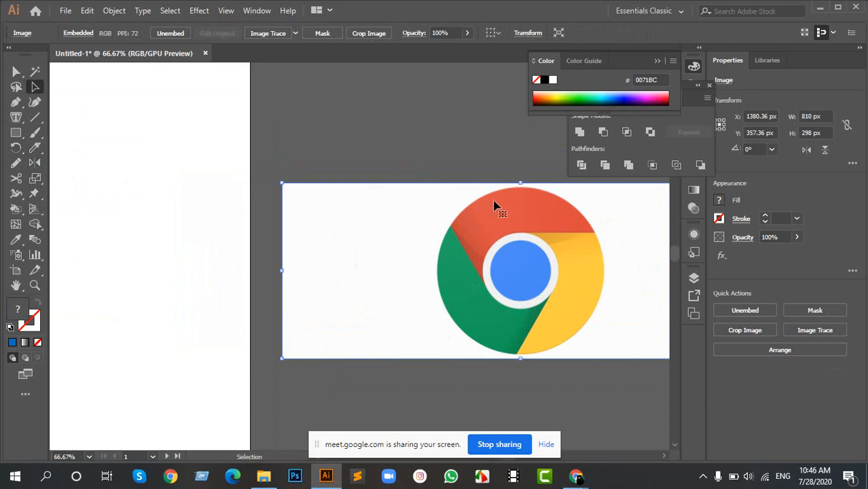
pyautogui.hscroll(5, 407, 306)
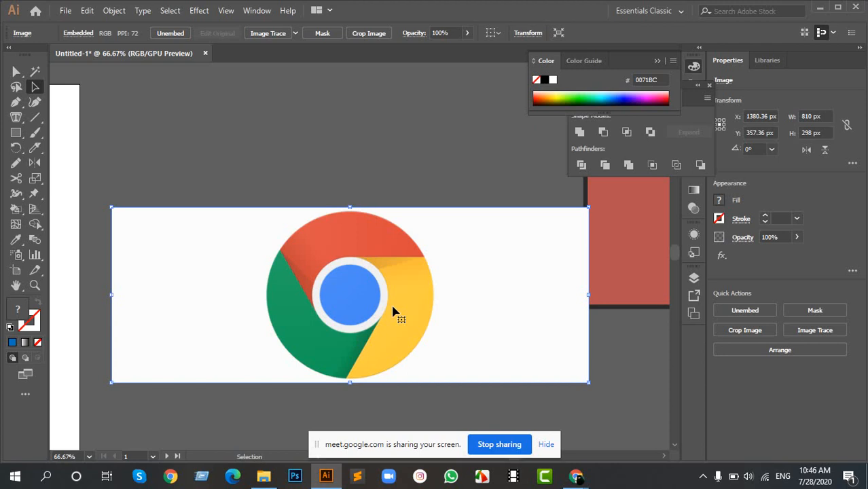
pyautogui.scroll(2, 462, 345)
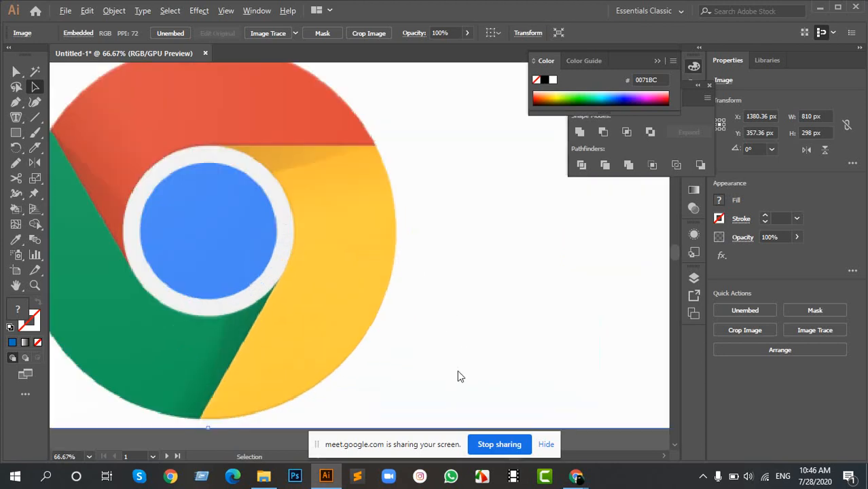
pyautogui.moveTo(227, 218); pyautogui.dragTo(350, 241)
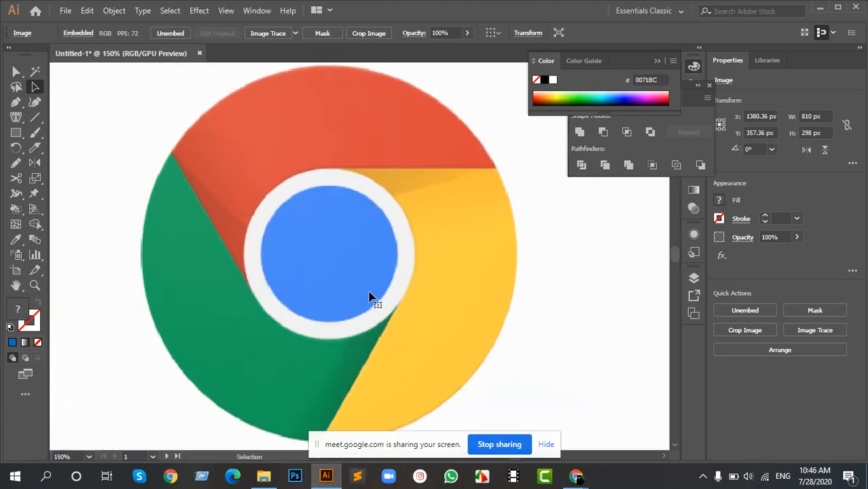
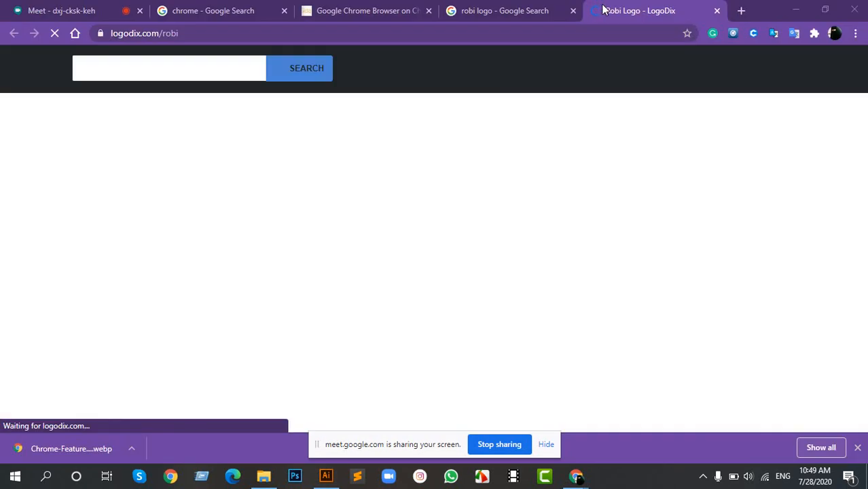
# Step: Look through the Robi logos on the LogoDix page and close that page
pyautogui.scroll(-3, 459, 269)
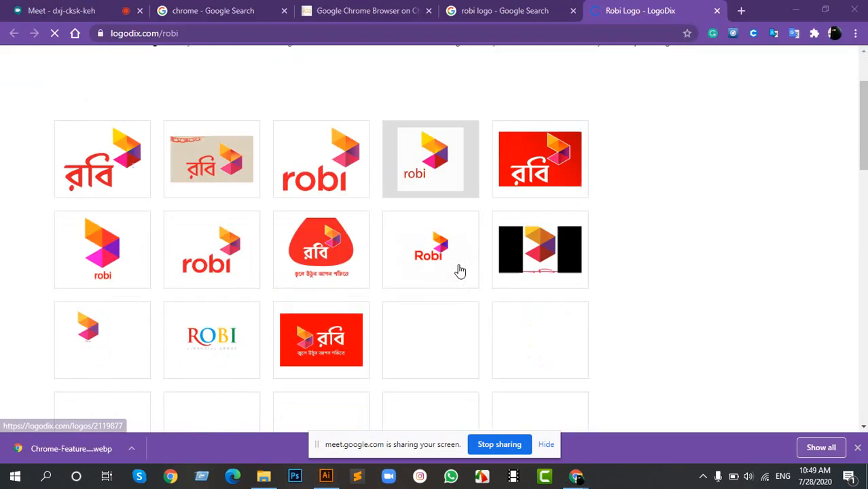
pyautogui.scroll(3, 460, 269)
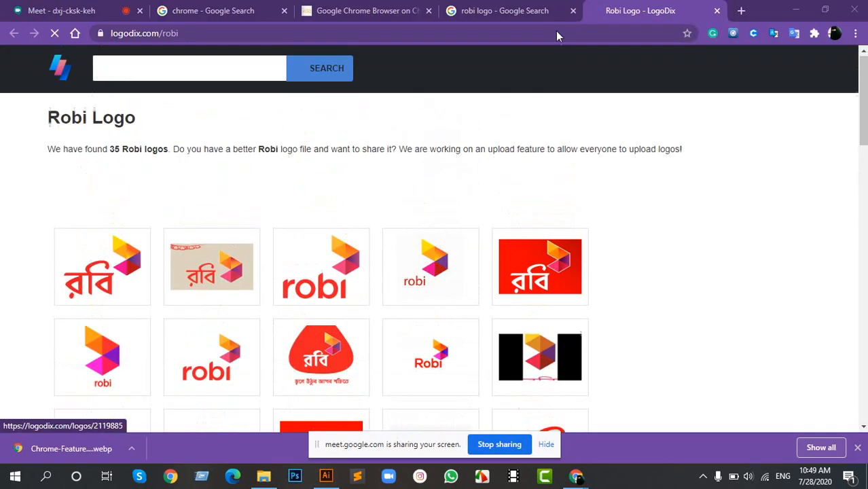
pyautogui.click(533, 10)
pyautogui.click(716, 10)
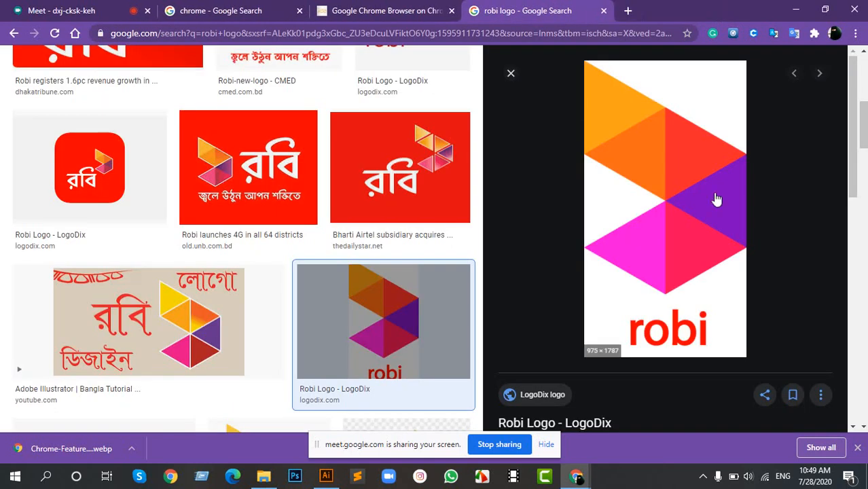
# Step: Copy the Robi logo from the image search preview, switch to Illustrator and paste it into the document
pyautogui.rightClick(679, 159)
pyautogui.click(717, 288)
pyautogui.click(325, 476)
pyautogui.press('a')
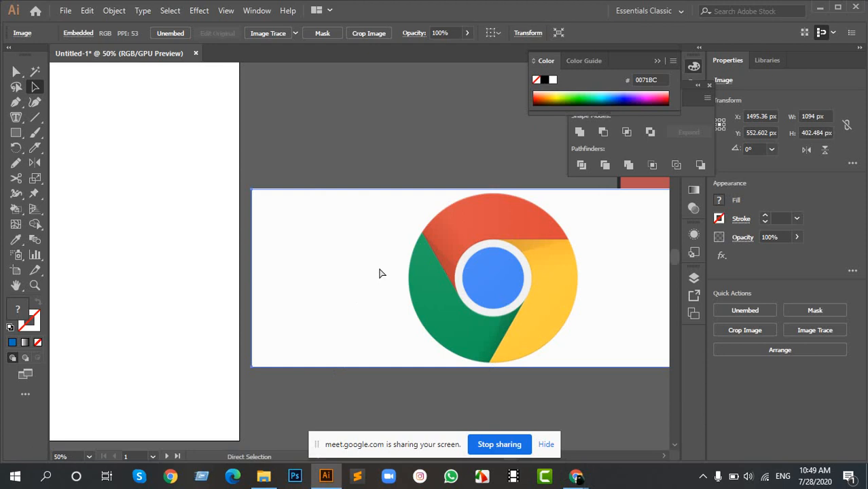
pyautogui.press('v')
pyautogui.hotkey('ctrl', 'v')
# Step: Place the pasted Robi logo just below the Chrome logo image, outside the artboard
pyautogui.hotkey('ctrl', '-')
pyautogui.hotkey('ctrl', '-')
pyautogui.moveTo(374, 91); pyautogui.dragTo(358, 172)
pyautogui.moveTo(449, 113); pyautogui.dragTo(395, 209)
pyautogui.moveTo(329, 313); pyautogui.dragTo(521, 326)
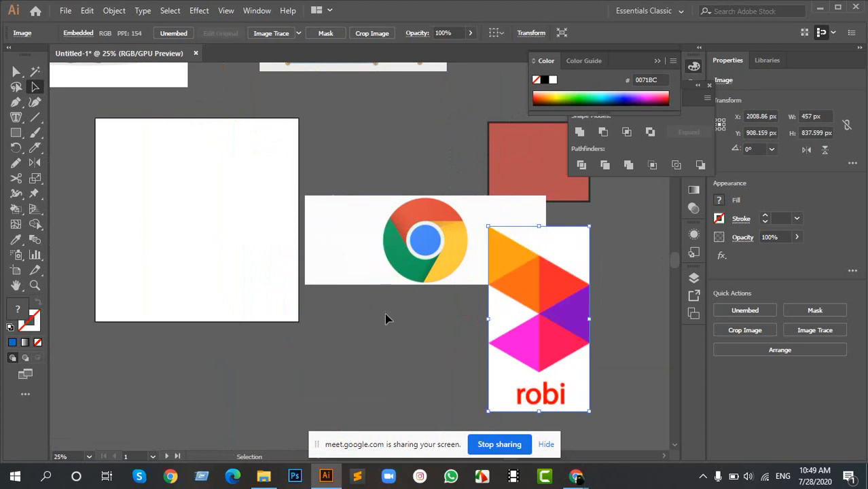
pyautogui.moveTo(537, 291); pyautogui.dragTo(385, 353)
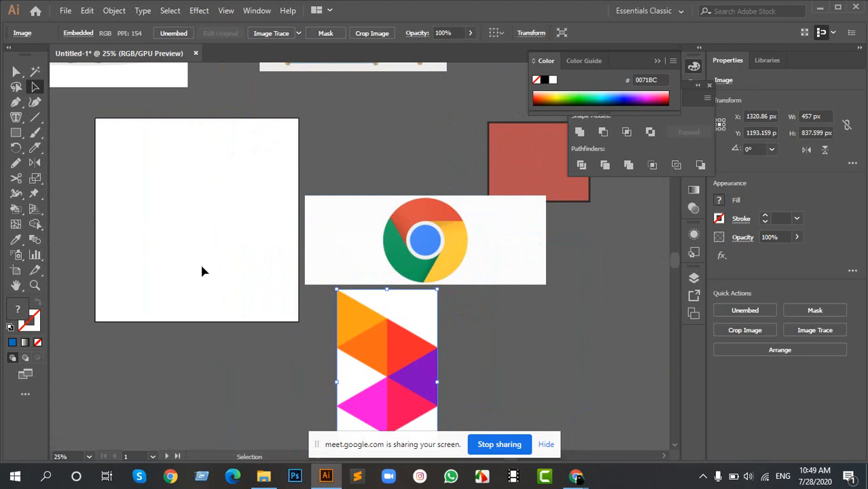
# Step: Move the Robi logo onto the artboard and scale it down proportionally to about 377 × 691 px
pyautogui.scroll(3, 428, 270)
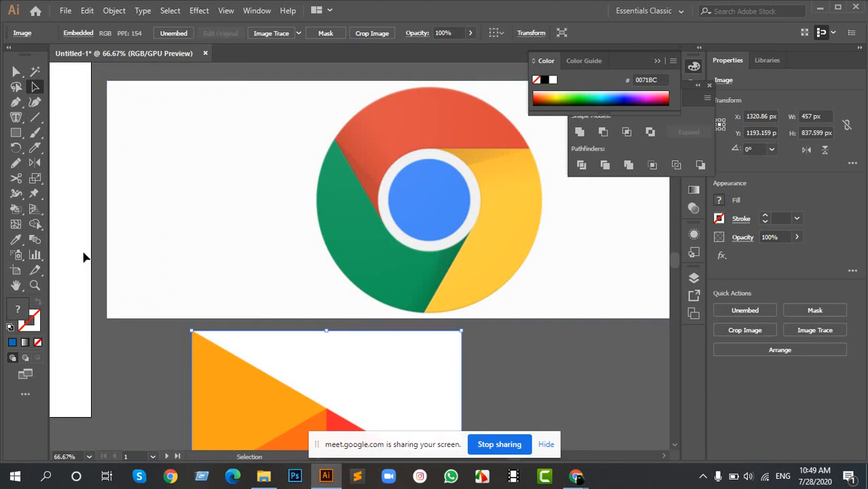
pyautogui.hscroll(-8, 143, 224)
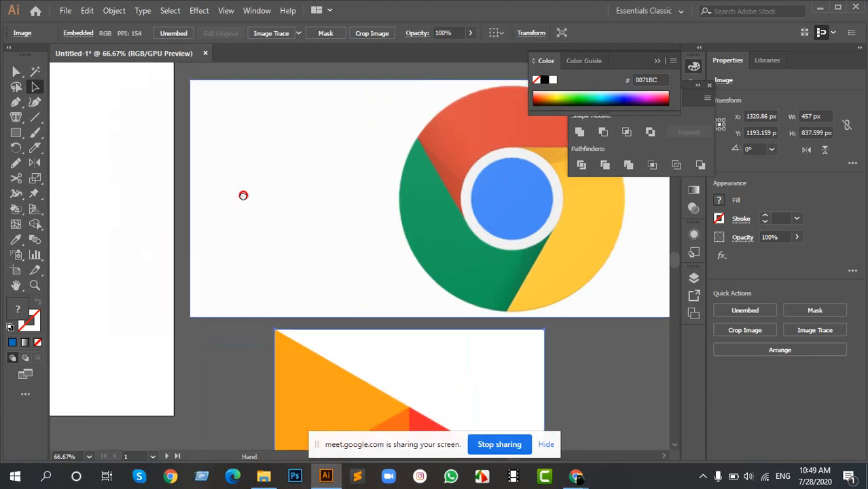
pyautogui.scroll(-2, 220, 229)
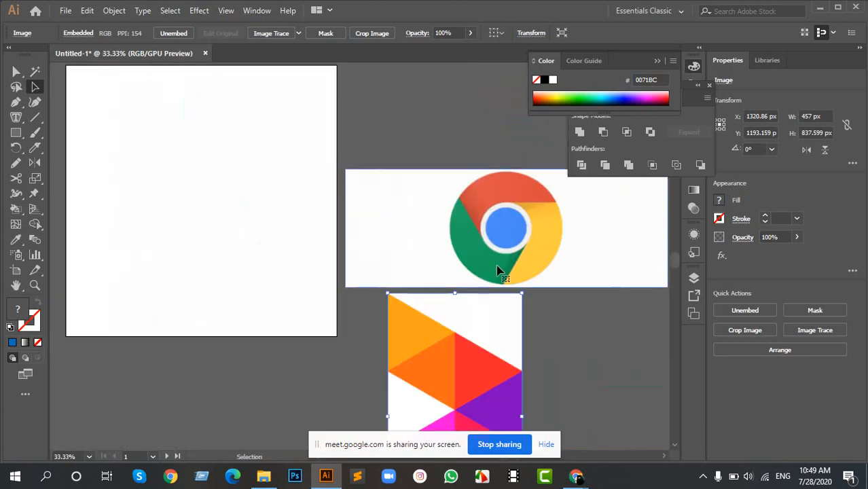
pyautogui.scroll(-3, 484, 238)
pyautogui.moveTo(457, 305); pyautogui.dragTo(249, 182)
pyautogui.moveTo(213, 146); pyautogui.dragTo(417, 248)
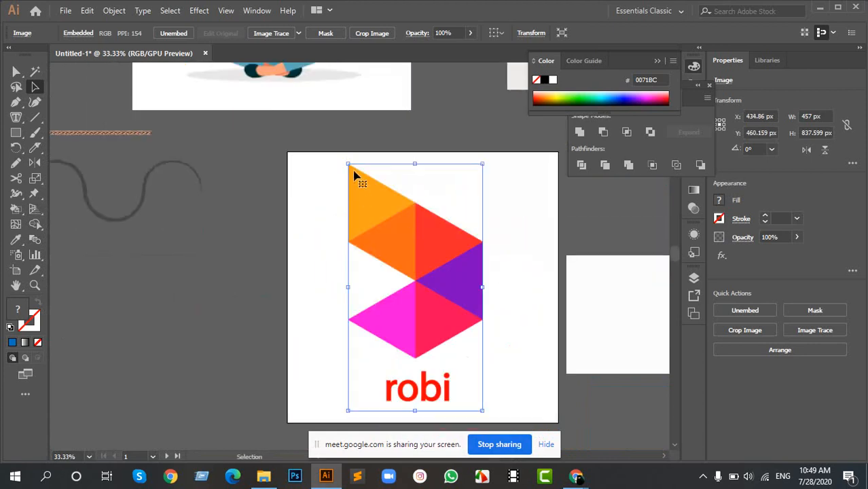
pyautogui.moveTo(344, 163); pyautogui.dragTo(358, 184)
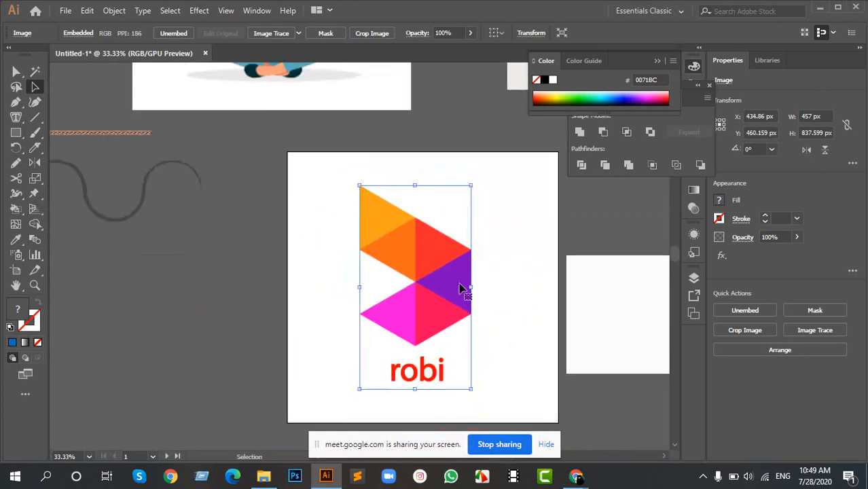
pyautogui.scroll(2, 423, 257)
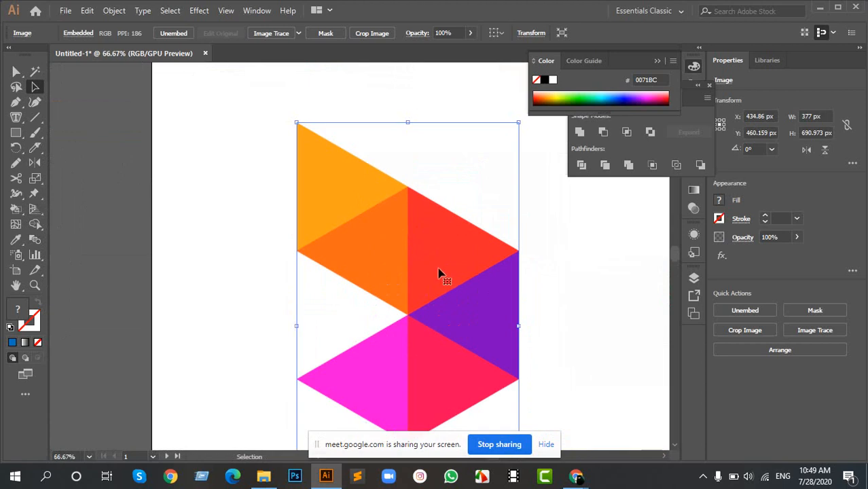
# Step: Move the Robi logo off the artboard and place it just beside the artboard's left edge
pyautogui.moveTo(435, 256); pyautogui.dragTo(277, 304)
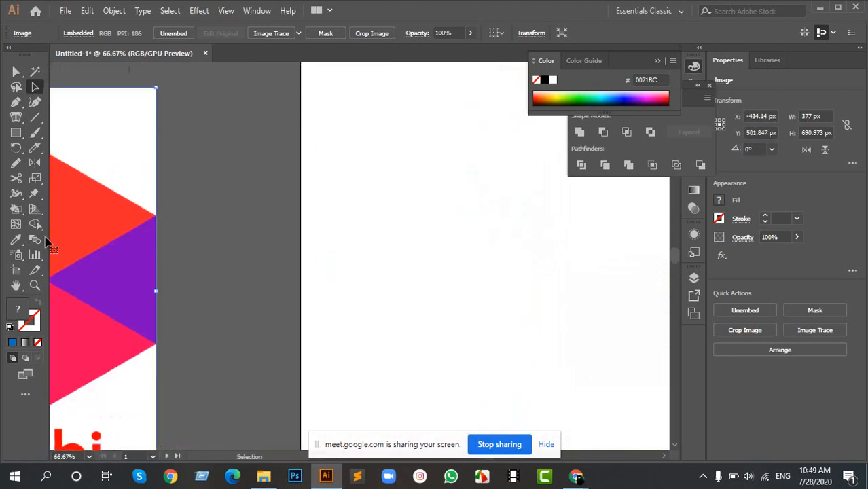
pyautogui.moveTo(116, 260); pyautogui.dragTo(219, 288)
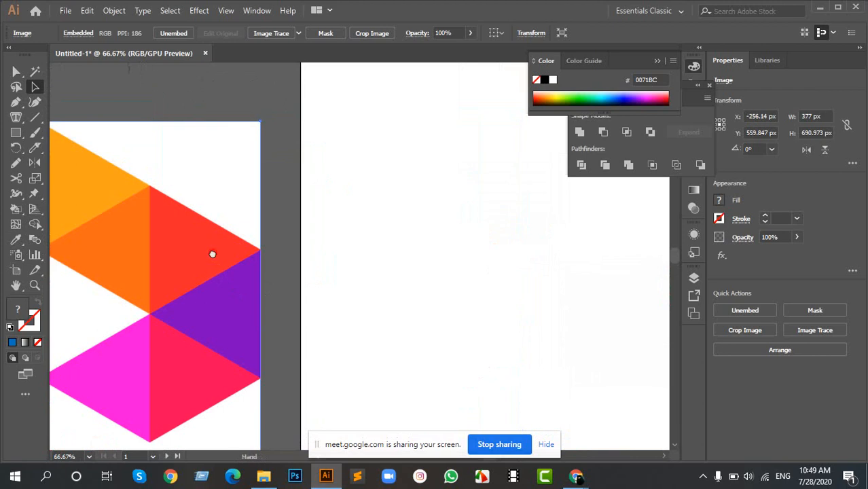
pyautogui.moveTo(212, 254); pyautogui.dragTo(354, 266)
pyautogui.moveTo(354, 306); pyautogui.dragTo(356, 288)
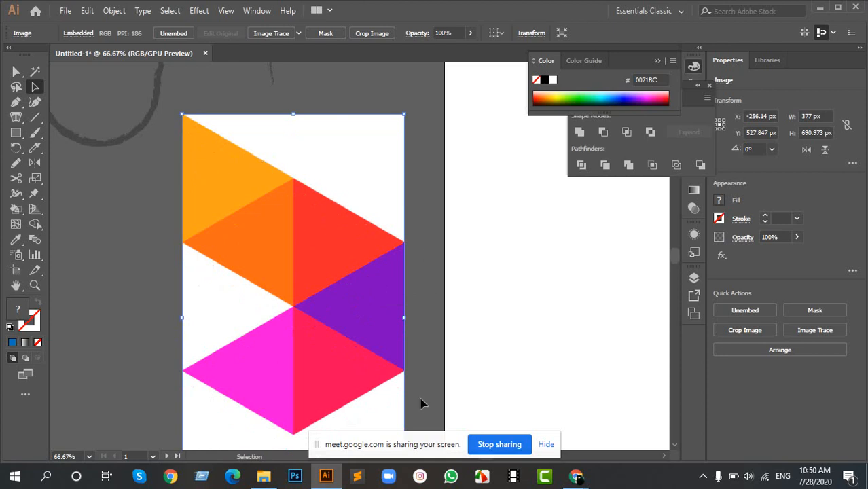
pyautogui.scroll(-3, 401, 390)
pyautogui.scroll(3, 388, 379)
# Step: Draw a square about 308 × 308 px on the empty artboard with the Rectangle tool
pyautogui.moveTo(569, 279); pyautogui.dragTo(415, 232)
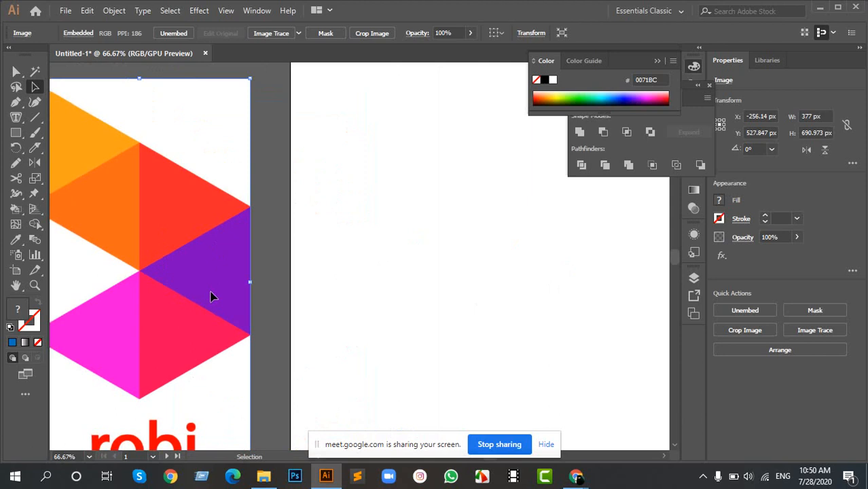
pyautogui.press('m')
pyautogui.click(343, 180)
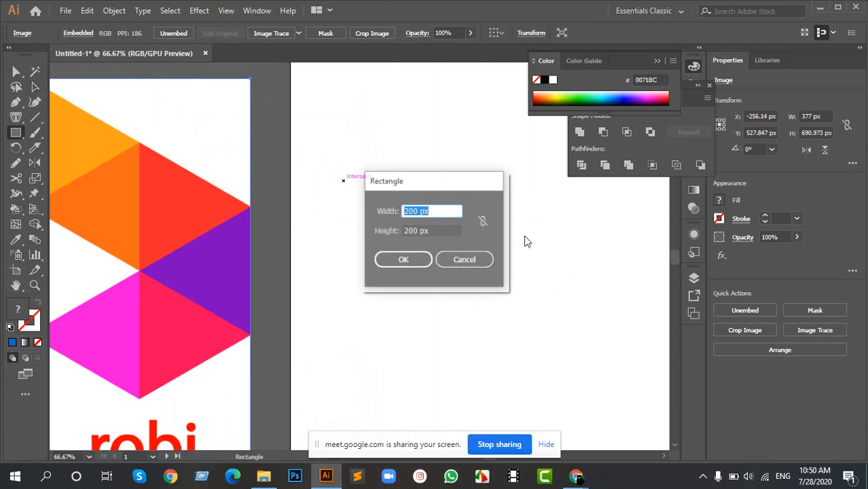
pyautogui.click(476, 258)
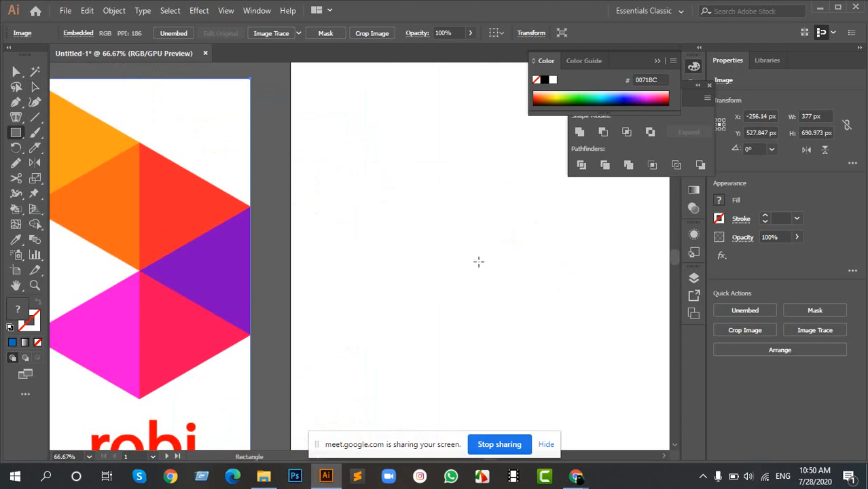
pyautogui.moveTo(479, 261); pyautogui.dragTo(567, 349)
pyautogui.moveTo(533, 270); pyautogui.dragTo(485, 290)
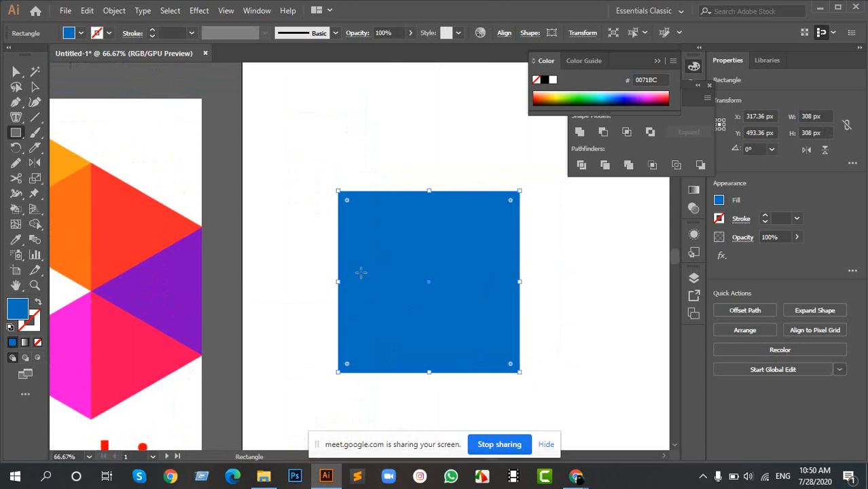
# Step: Fill the square with the dark swatch R=26 G=26 B=26 and deselect it
pyautogui.click(71, 34)
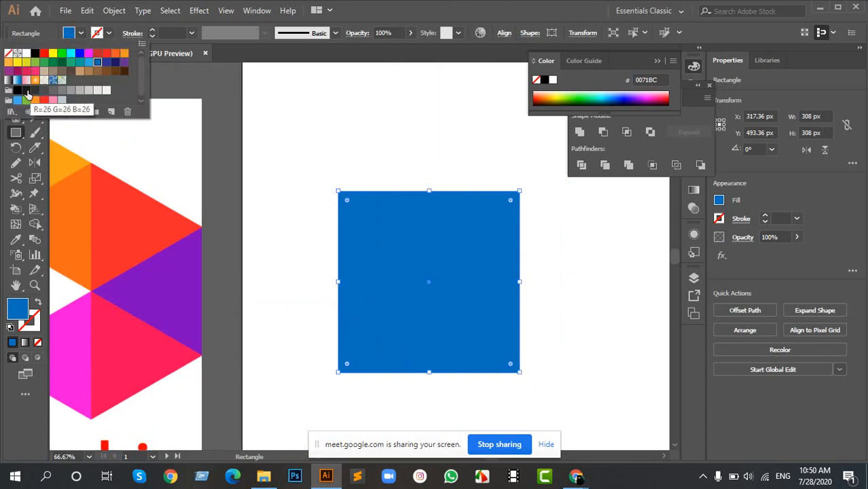
pyautogui.click(26, 90)
pyautogui.click(353, 144)
pyautogui.press('v')
pyautogui.click(376, 122)
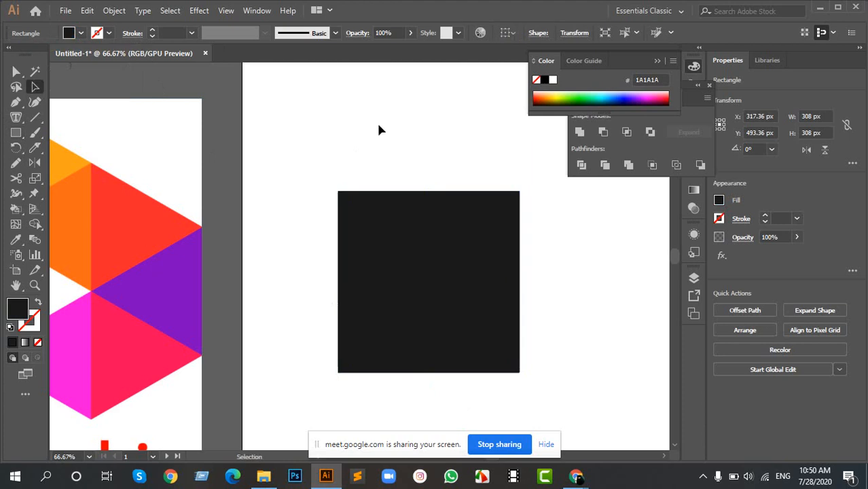
# Step: Select the dark square and scale it up proportionally to about 462 × 462 px
pyautogui.scroll(-1, 433, 252)
pyautogui.moveTo(459, 297); pyautogui.dragTo(435, 267)
pyautogui.click(456, 288)
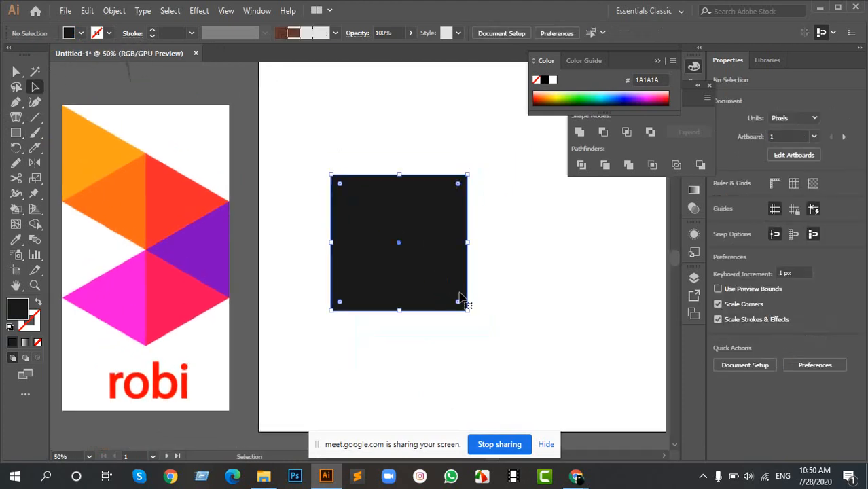
pyautogui.moveTo(467, 313); pyautogui.dragTo(512, 354)
pyautogui.moveTo(401, 243); pyautogui.dragTo(374, 250)
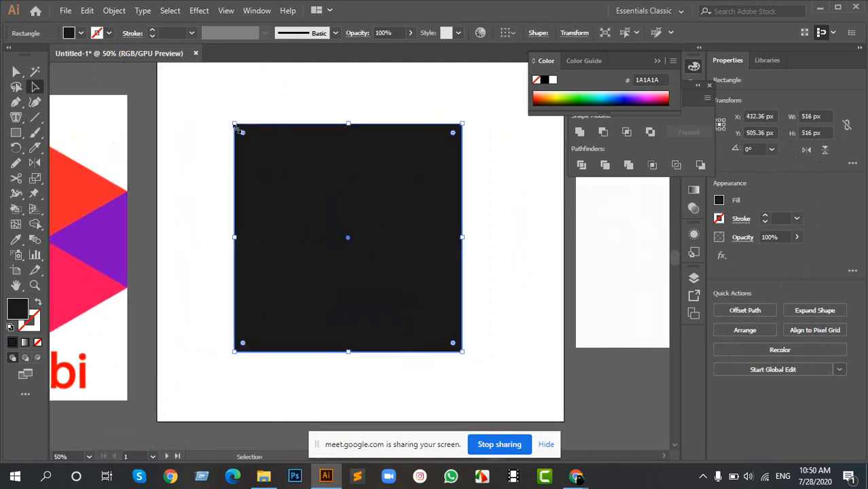
pyautogui.moveTo(235, 125); pyautogui.dragTo(239, 137)
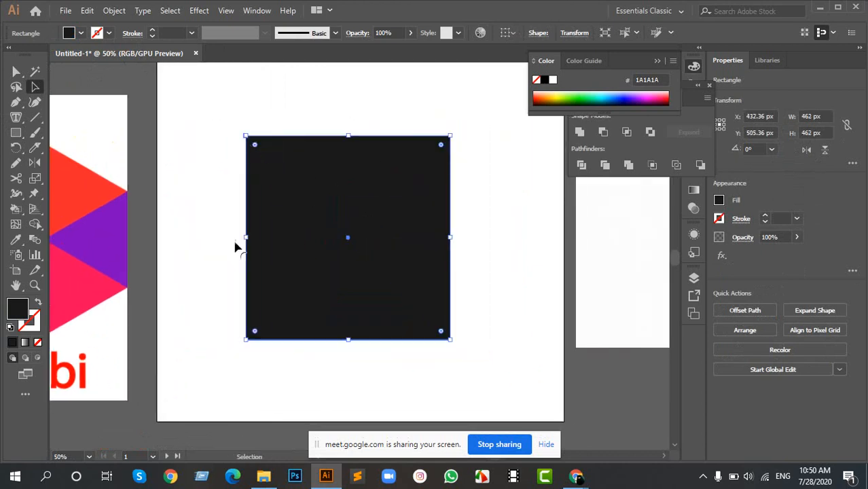
# Step: Draw a straight diagonal line from beyond the square's upper-right corner past its lower-left corner, then adjust its upper endpoint to about 543 × 546 px overall
pyautogui.click(35, 116)
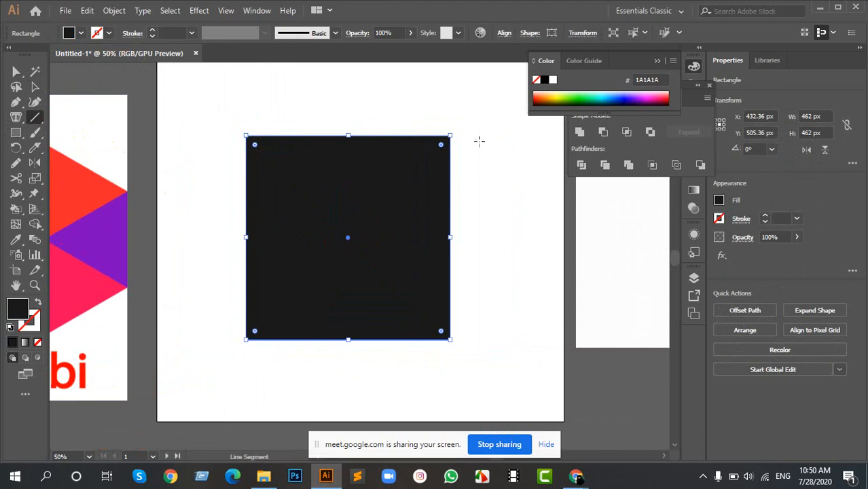
pyautogui.scroll(1, 463, 121)
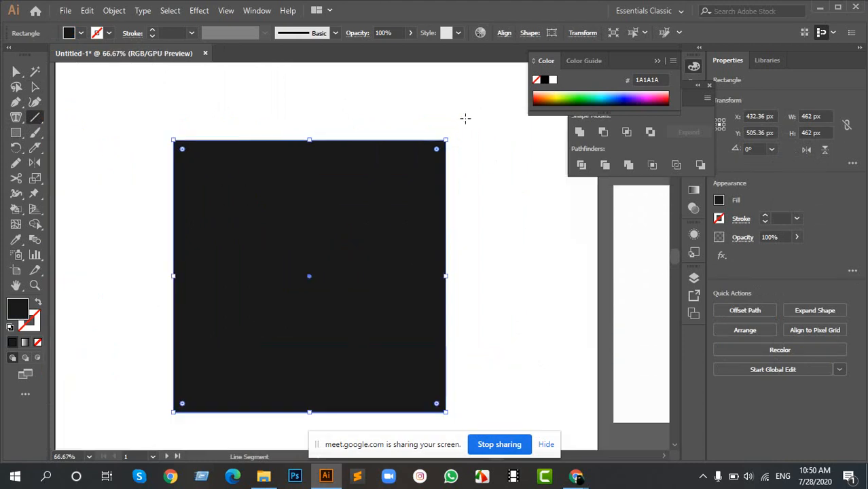
pyautogui.moveTo(465, 119); pyautogui.dragTo(146, 441)
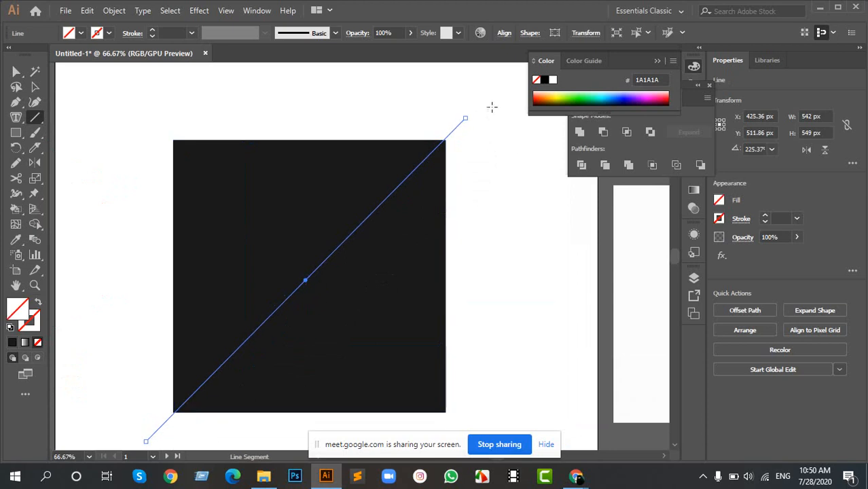
pyautogui.scroll(6, 472, 123)
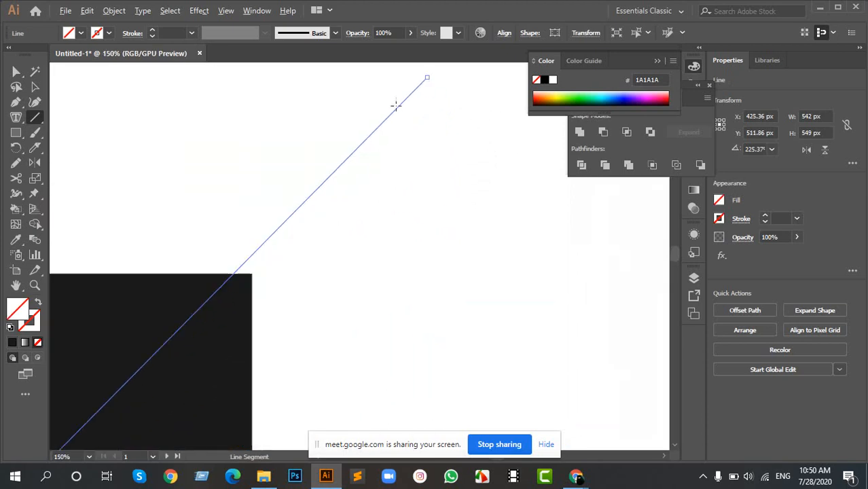
pyautogui.moveTo(337, 175); pyautogui.dragTo(310, 199)
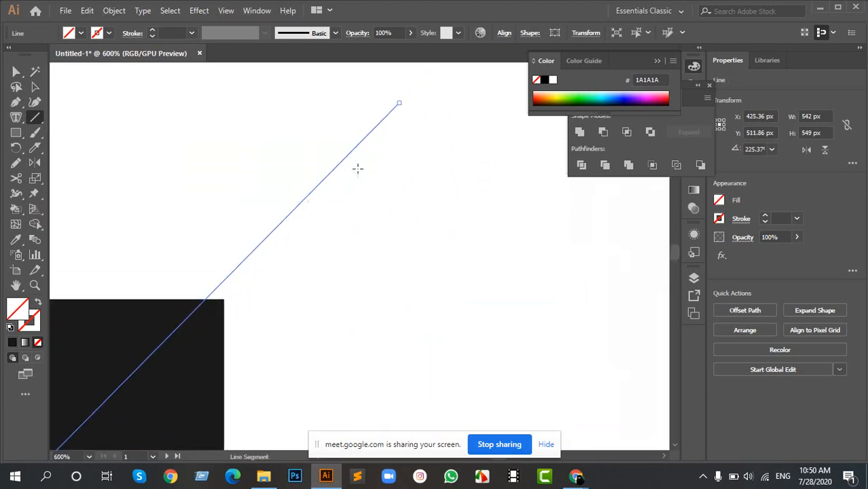
pyautogui.press('v')
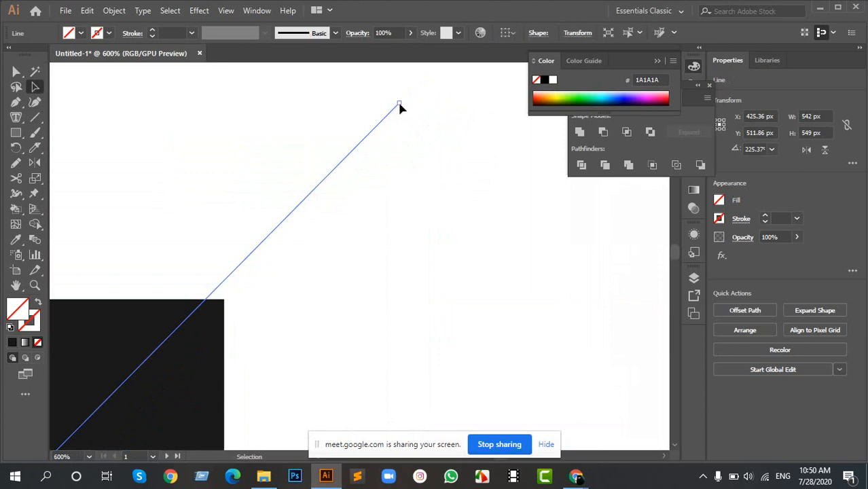
pyautogui.moveTo(399, 109); pyautogui.dragTo(408, 125)
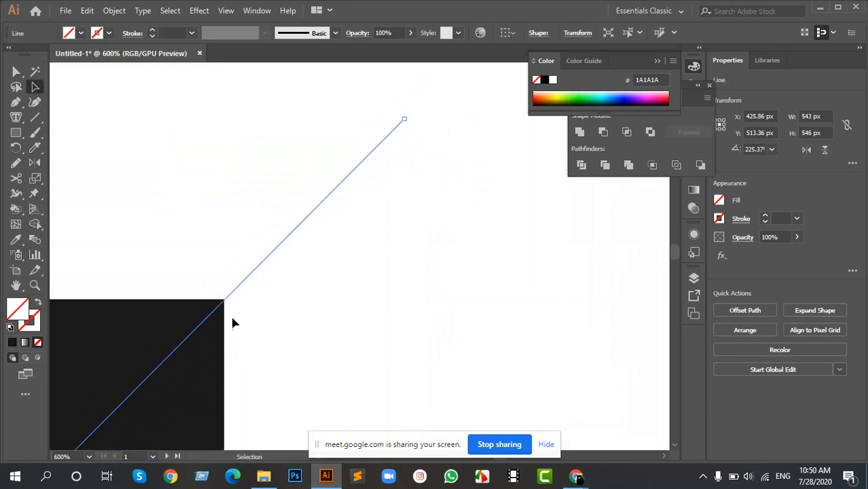
# Step: Examine at high magnification how the diagonal line meets the square's upper-right corner
pyautogui.scroll(5, 232, 324)
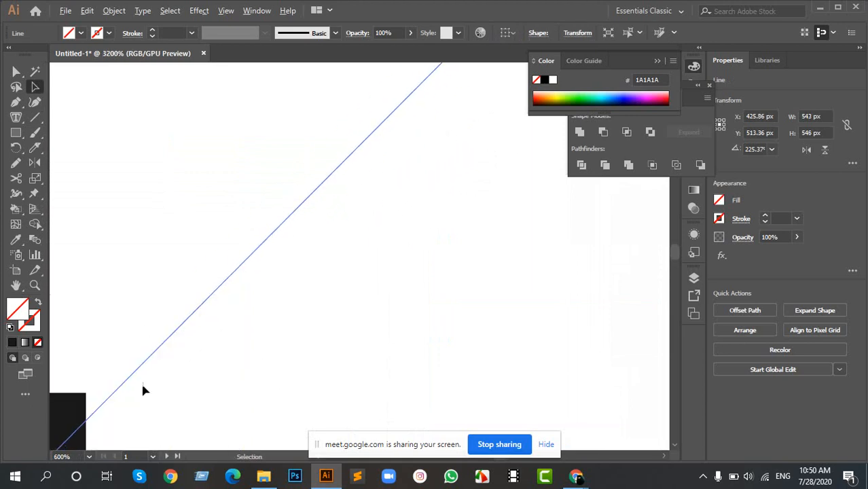
pyautogui.scroll(4, 142, 390)
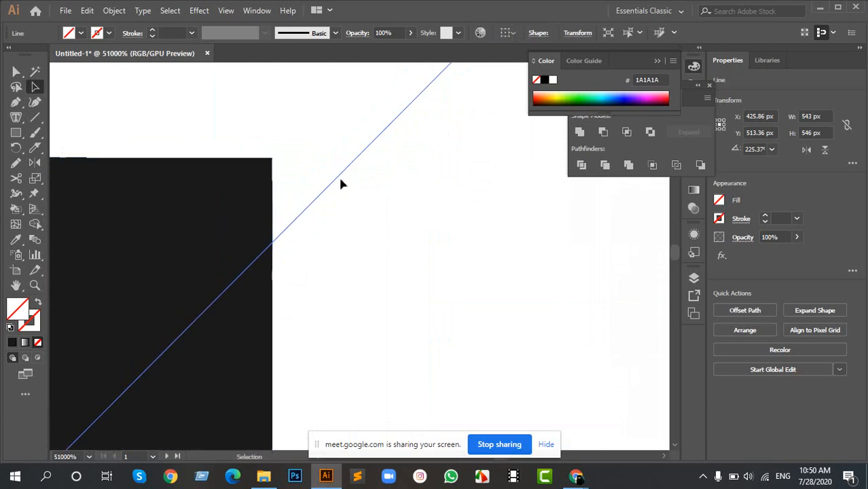
pyautogui.click(335, 180)
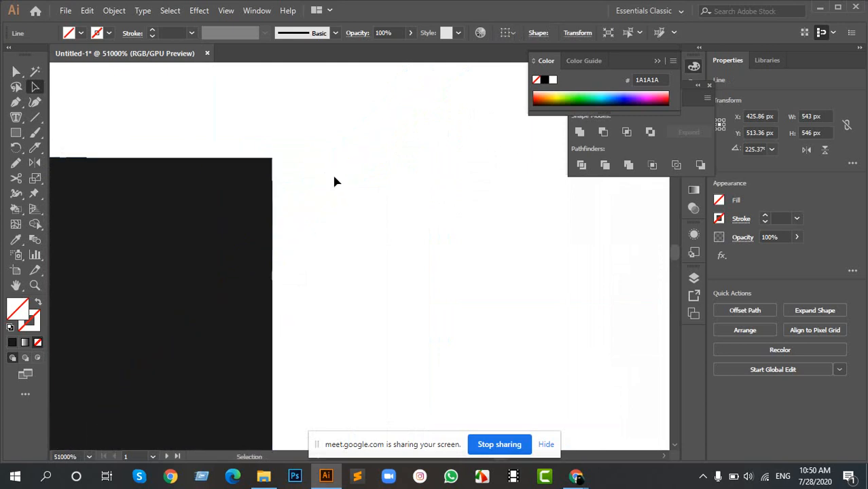
pyautogui.moveTo(321, 151)
pyautogui.mouseDown()
pyautogui.moveTo(363, 217)
pyautogui.moveTo(353, 178)
pyautogui.mouseUp()
pyautogui.moveTo(324, 116); pyautogui.dragTo(496, 127)
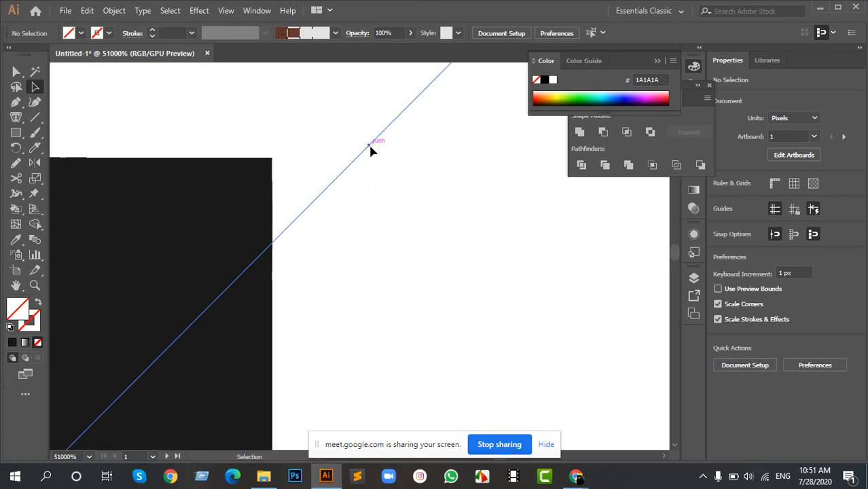
pyautogui.moveTo(370, 144); pyautogui.dragTo(298, 135)
pyautogui.scroll(-3, 348, 165)
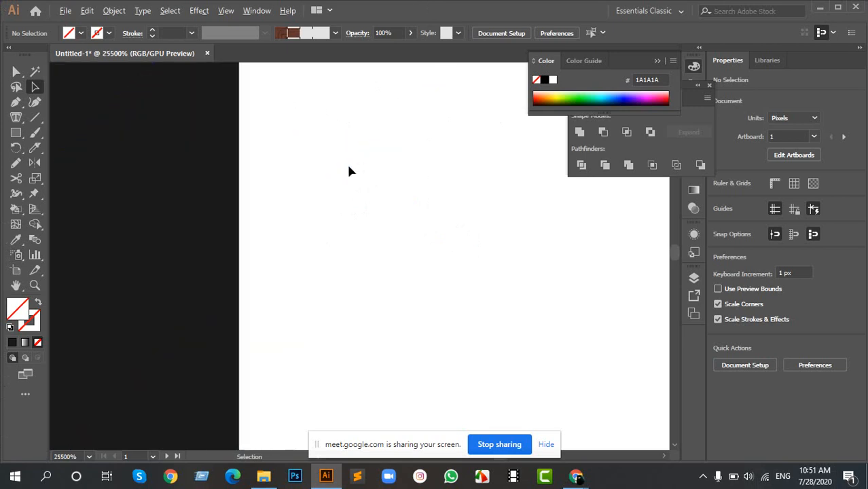
pyautogui.scroll(-2, 331, 166)
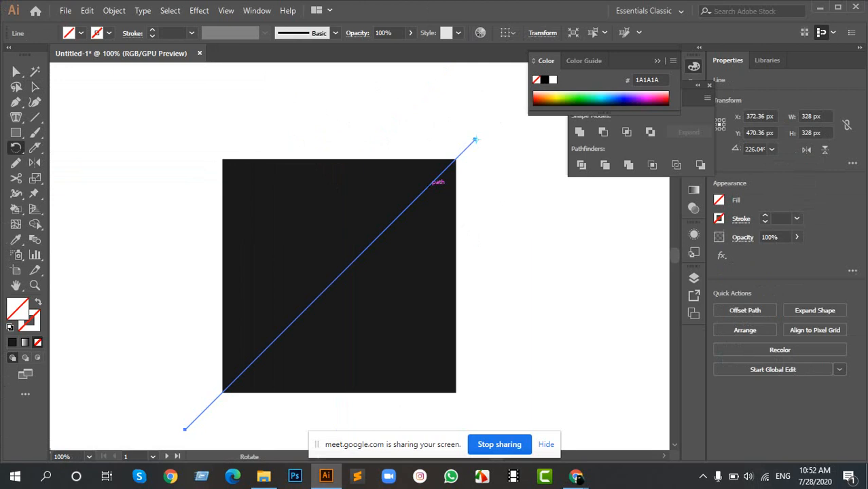
# Step: Draw a second diagonal line about 338 × 339 px from the square's upper-left corner through its lower-right corner
pyautogui.scroll(-4, 409, 216)
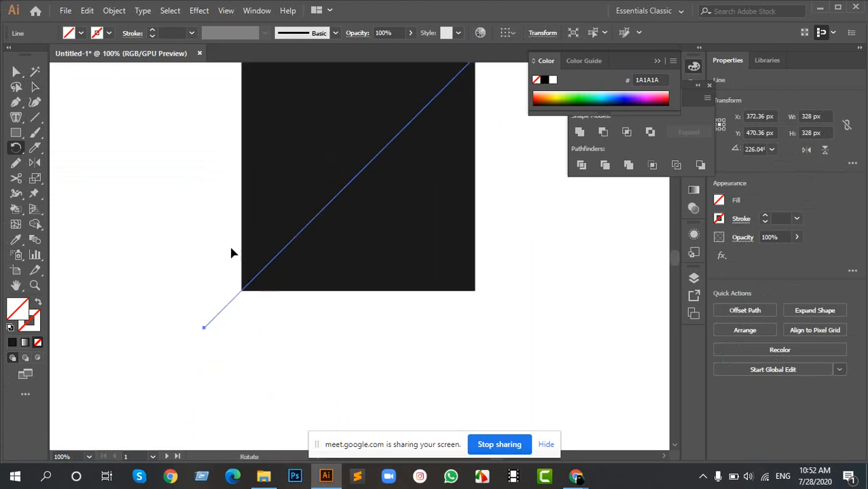
pyautogui.scroll(4, 221, 333)
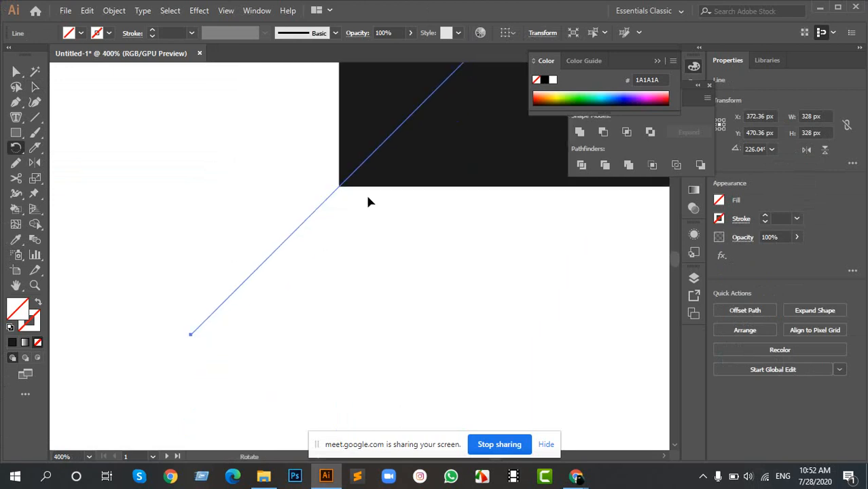
pyautogui.scroll(3, 348, 175)
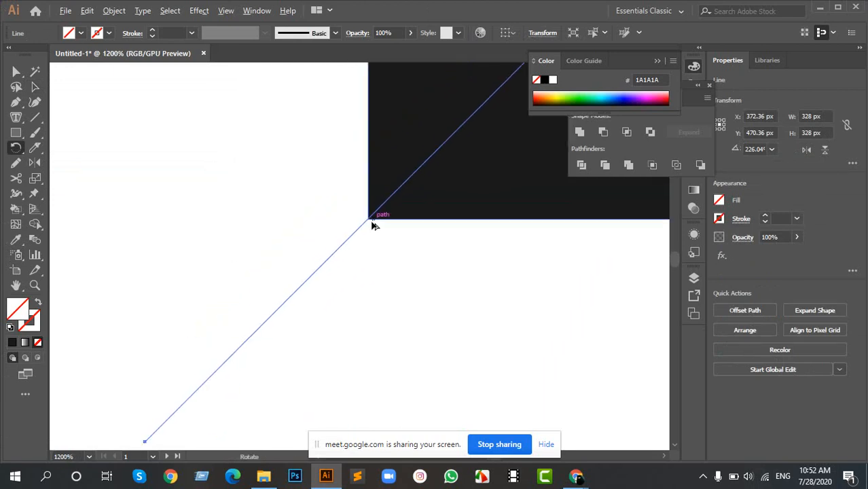
pyautogui.scroll(-10, 437, 213)
pyautogui.moveTo(474, 133); pyautogui.dragTo(287, 225)
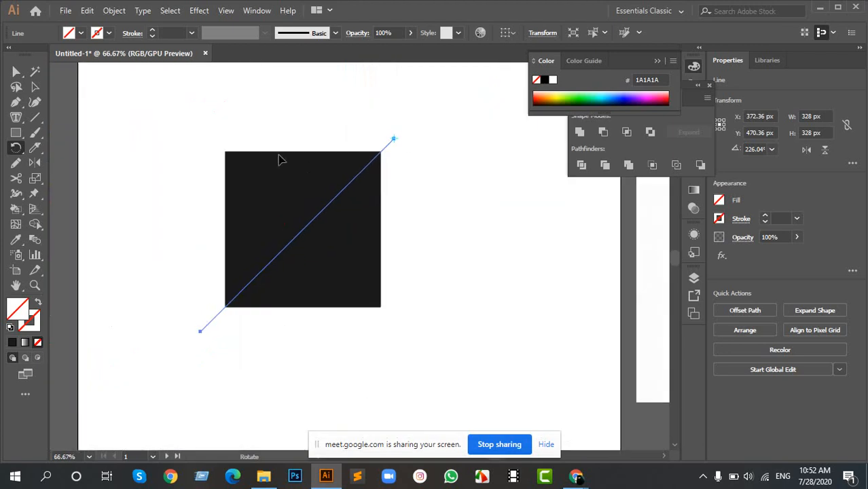
pyautogui.click(32, 118)
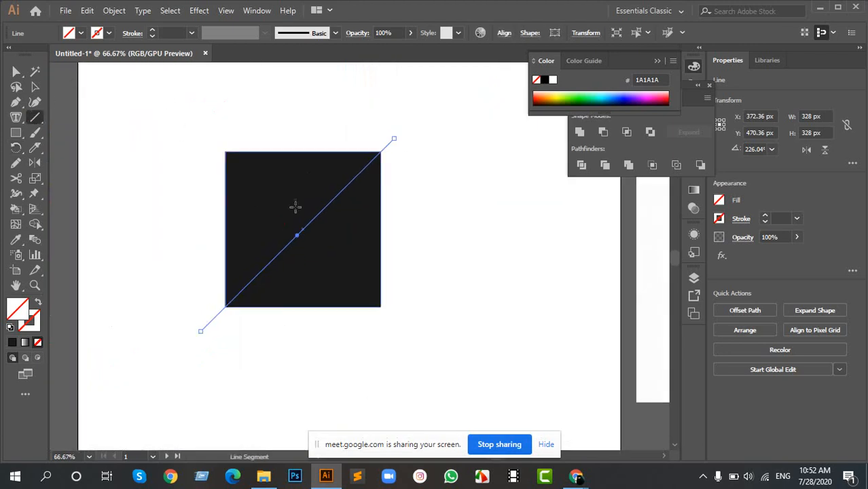
pyautogui.moveTo(213, 139)
pyautogui.mouseDown()
pyautogui.moveTo(395, 302)
pyautogui.moveTo(412, 338)
pyautogui.mouseUp()
pyautogui.press('v')
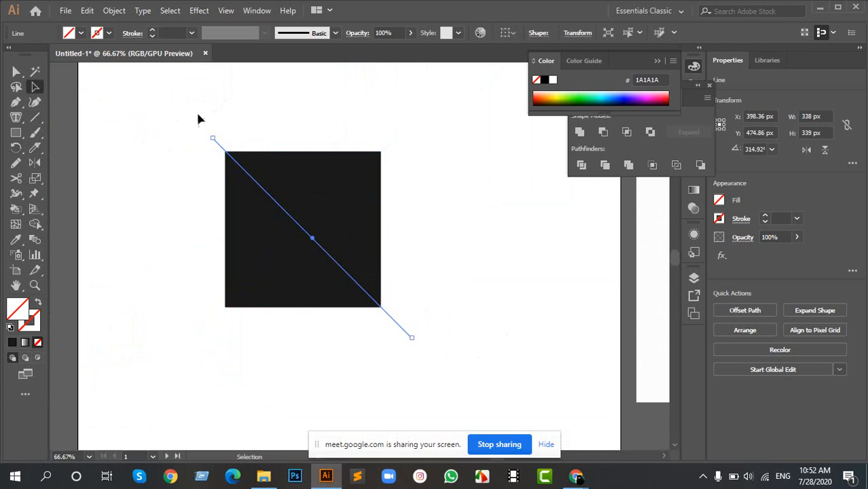
# Step: Select the square with both diagonal lines and split it into four separate triangles with the Shape Builder tool
pyautogui.moveTo(184, 122); pyautogui.dragTo(466, 375)
pyautogui.scroll(-3, 237, 239)
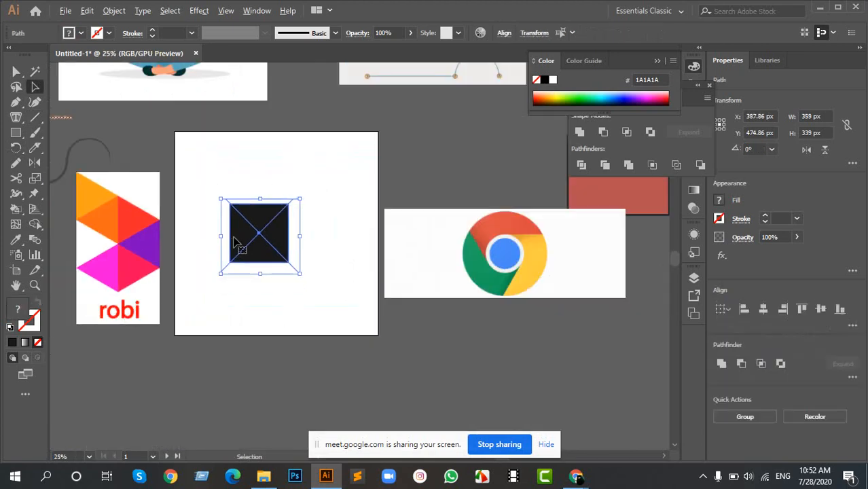
pyautogui.moveTo(248, 231); pyautogui.dragTo(345, 234)
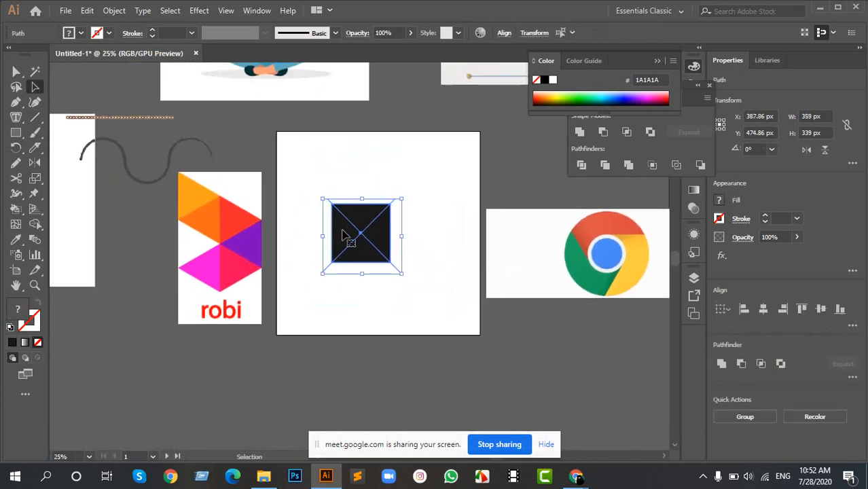
pyautogui.scroll(3, 350, 206)
pyautogui.moveTo(423, 264); pyautogui.dragTo(373, 228)
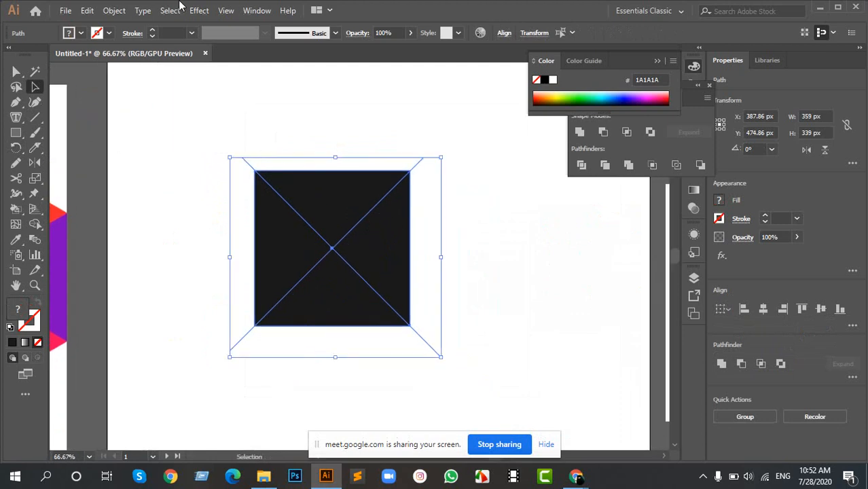
pyautogui.click(38, 226)
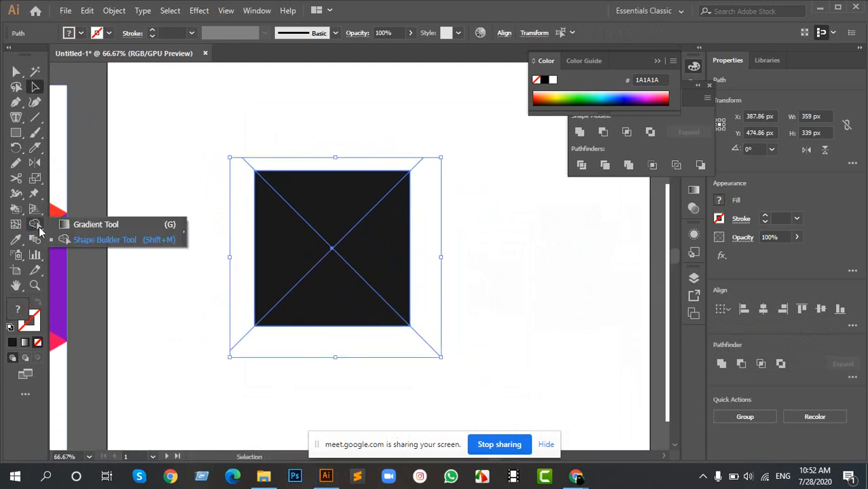
pyautogui.click(105, 239)
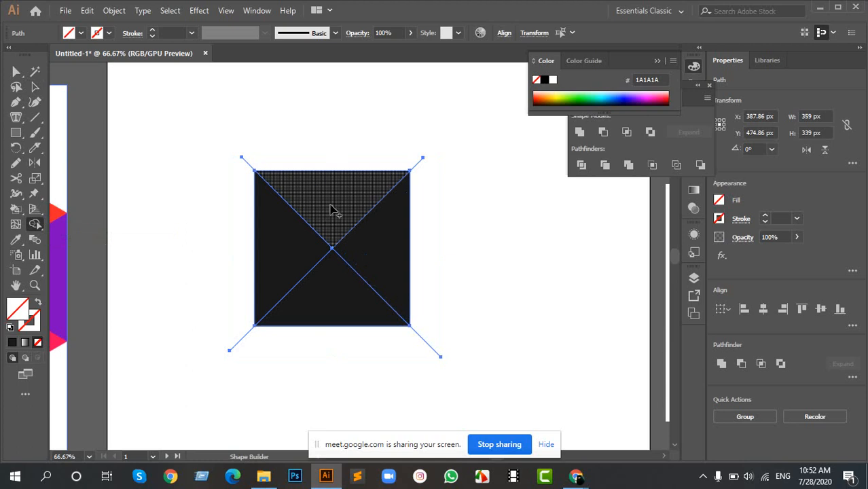
pyautogui.moveTo(598, 232); pyautogui.dragTo(331, 286)
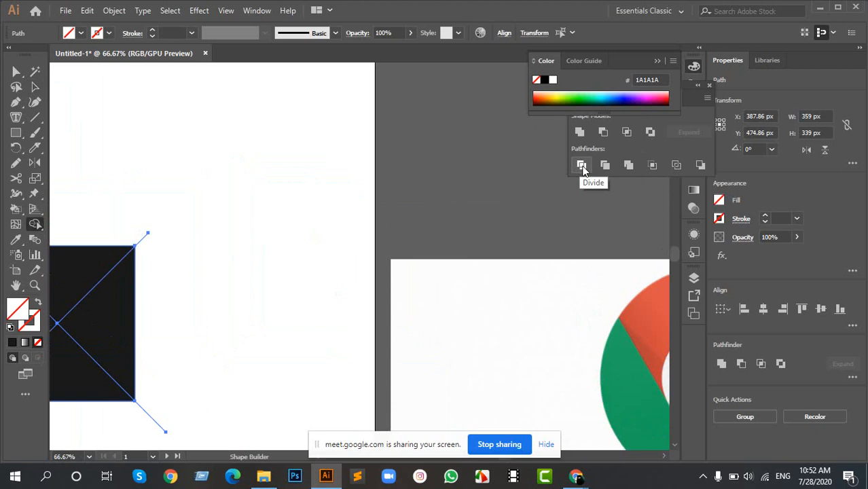
pyautogui.moveTo(215, 254); pyautogui.dragTo(454, 202)
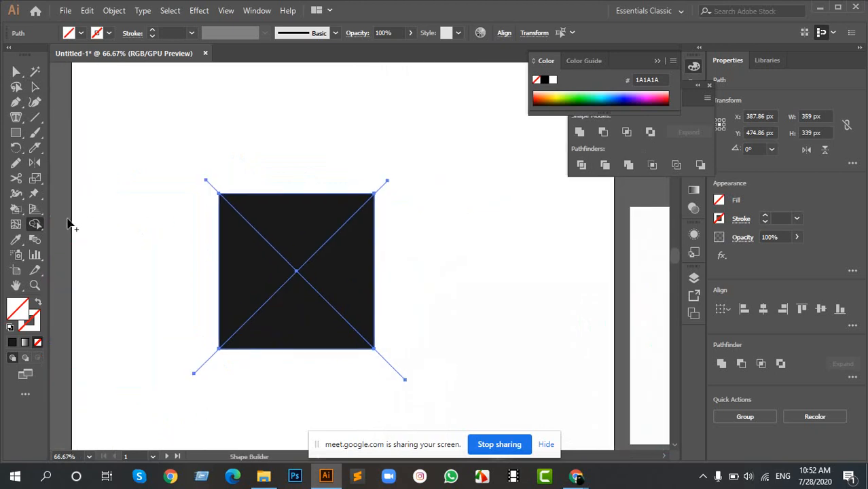
pyautogui.keyDown('alt'); pyautogui.click(288, 224); pyautogui.keyUp('alt')
pyautogui.keyDown('alt'); pyautogui.click(334, 252); pyautogui.keyUp('alt')
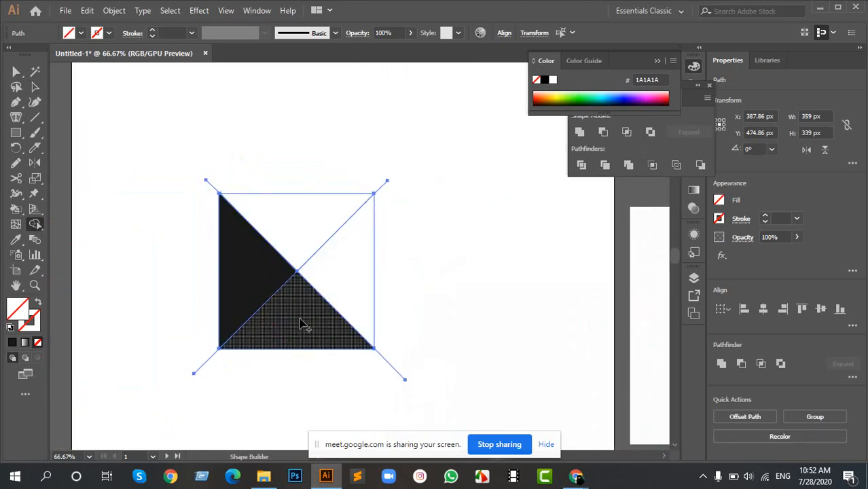
pyautogui.keyDown('alt'); pyautogui.click(300, 323); pyautogui.keyUp('alt')
pyautogui.keyDown('alt'); pyautogui.click(232, 265); pyautogui.keyUp('alt')
pyautogui.press('v')
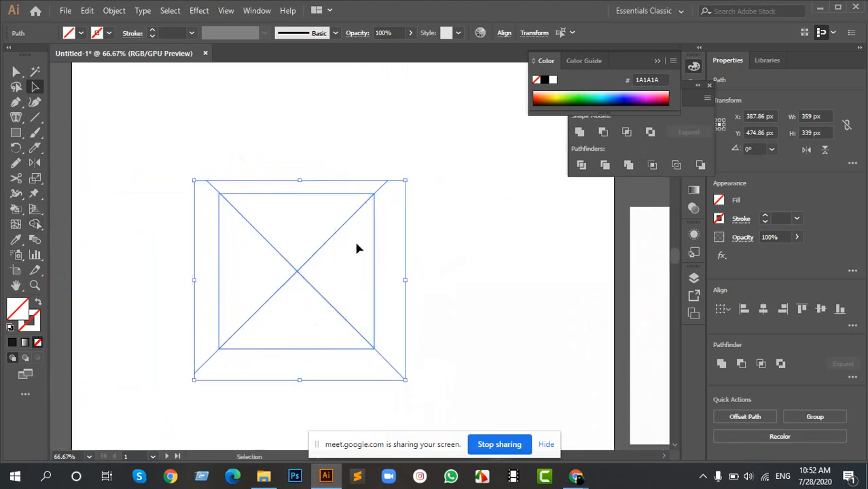
# Step: Delete the line ends that stick out beyond the square's upper-left, lower-left and lower-right corners
pyautogui.click(207, 145)
pyautogui.moveTo(215, 197); pyautogui.dragTo(306, 261)
pyautogui.rightClick(306, 264)
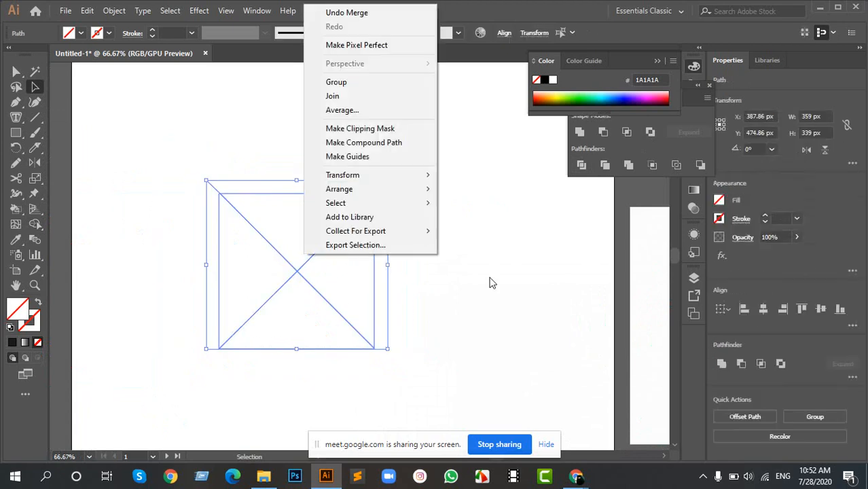
pyautogui.click(490, 281)
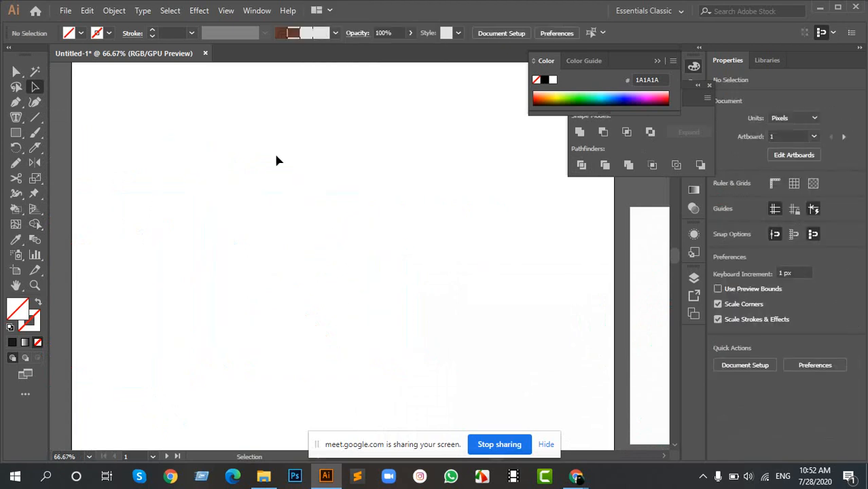
# Step: Select all four triangles, fill them with dark grey 4D4D4D, and deselect them
pyautogui.moveTo(277, 159); pyautogui.dragTo(378, 292)
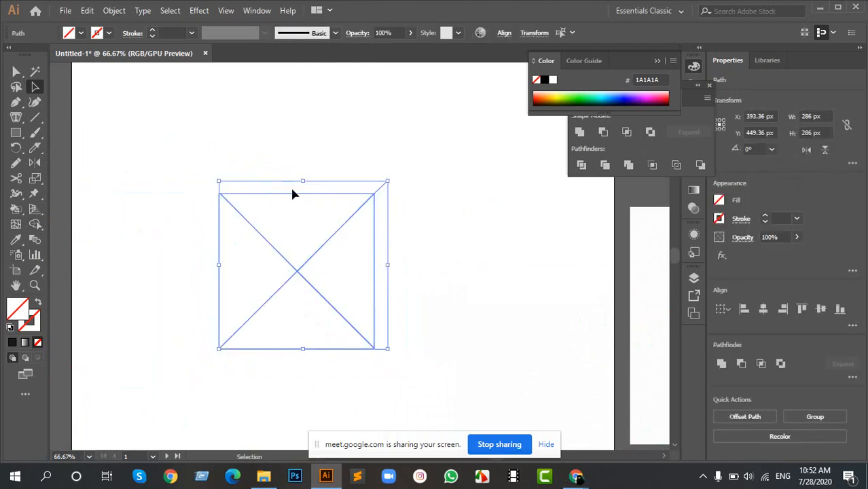
pyautogui.click(77, 34)
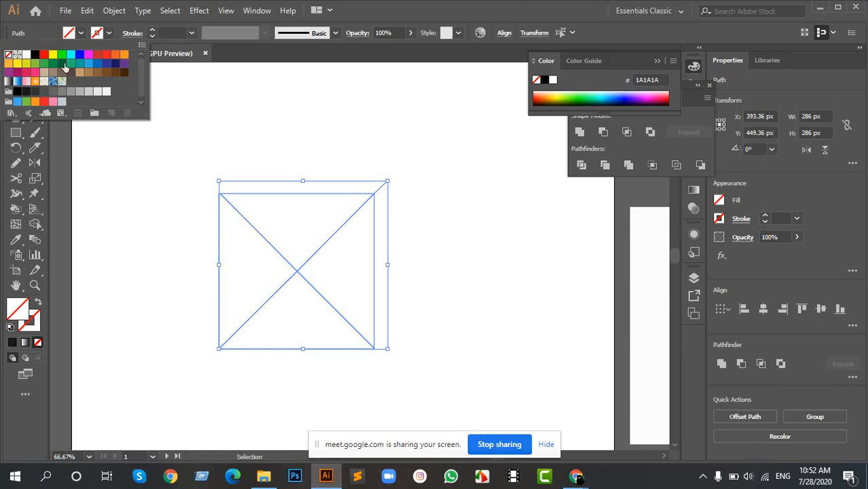
pyautogui.click(53, 92)
pyautogui.click(43, 93)
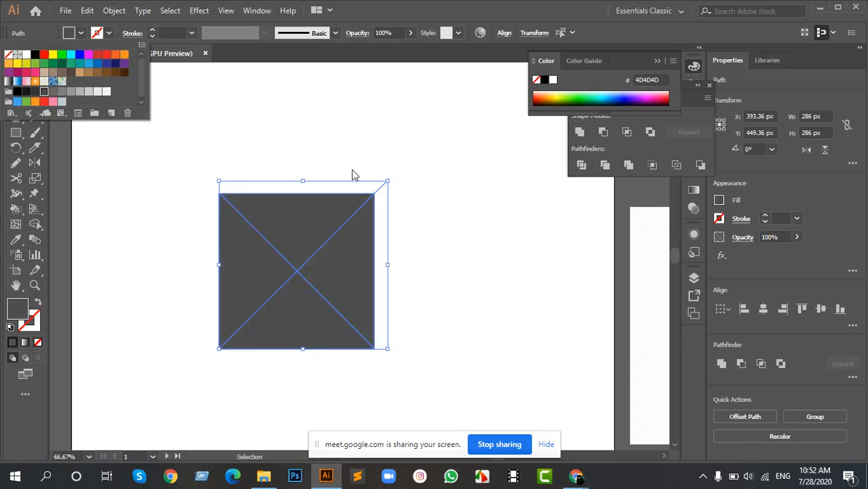
pyautogui.click(330, 156)
pyautogui.click(380, 146)
# Step: Fill only the square's upper triangle with red FF0000
pyautogui.click(339, 219)
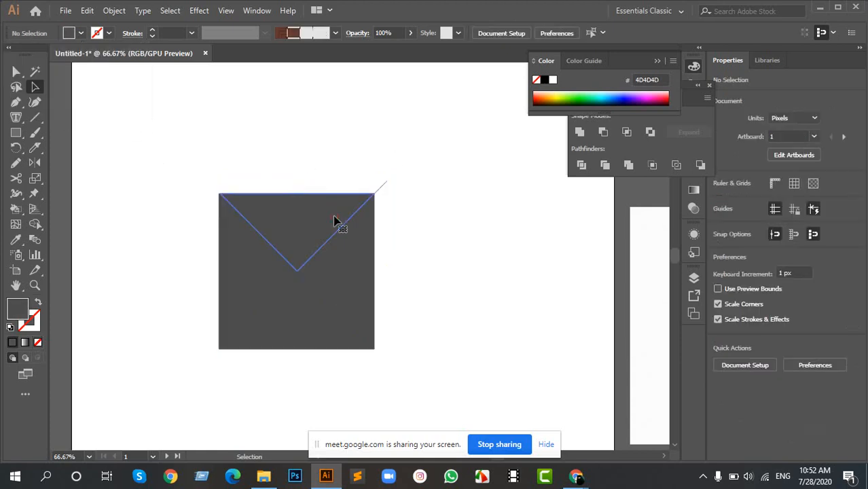
pyautogui.click(81, 33)
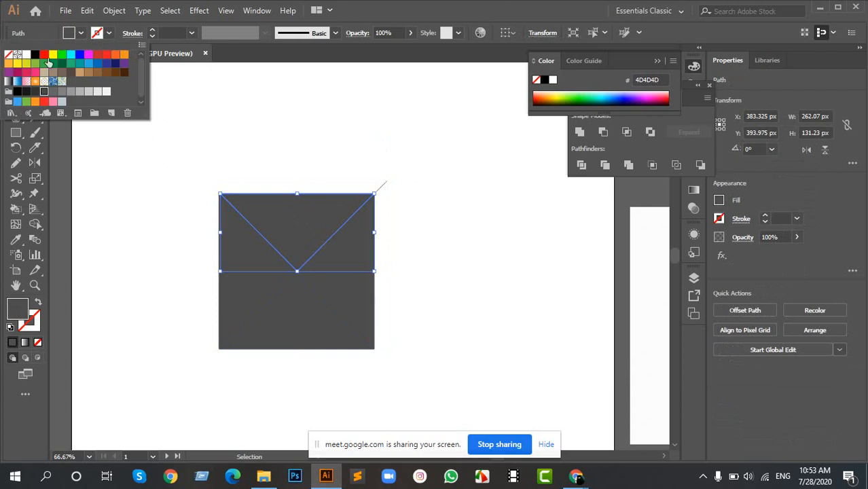
pyautogui.click(44, 57)
pyautogui.click(360, 150)
# Step: Select the whole divided practice square and delete it from the artboard
pyautogui.moveTo(188, 171); pyautogui.dragTo(480, 382)
pyautogui.press('Delete')
pyautogui.scroll(-3, 306, 288)
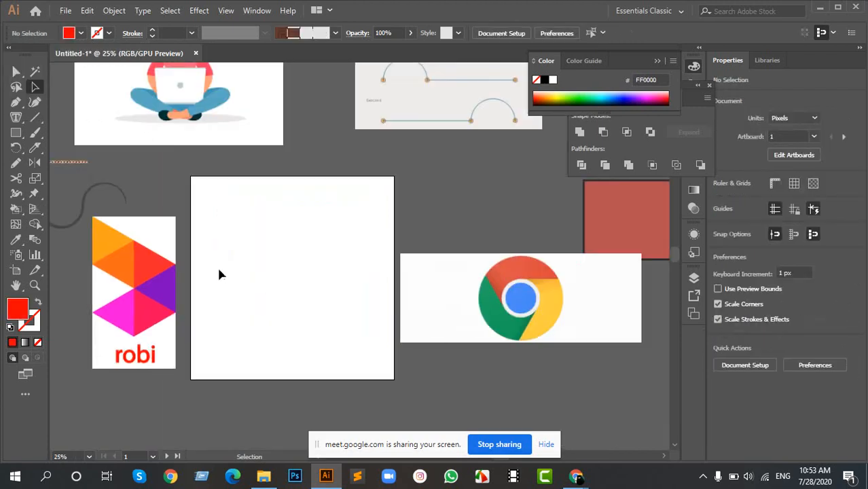
# Step: Draw a red hexagon about 343 × 297 px with the Polygon tool on the empty artboard beside the Robi logo
pyautogui.scroll(3, 116, 237)
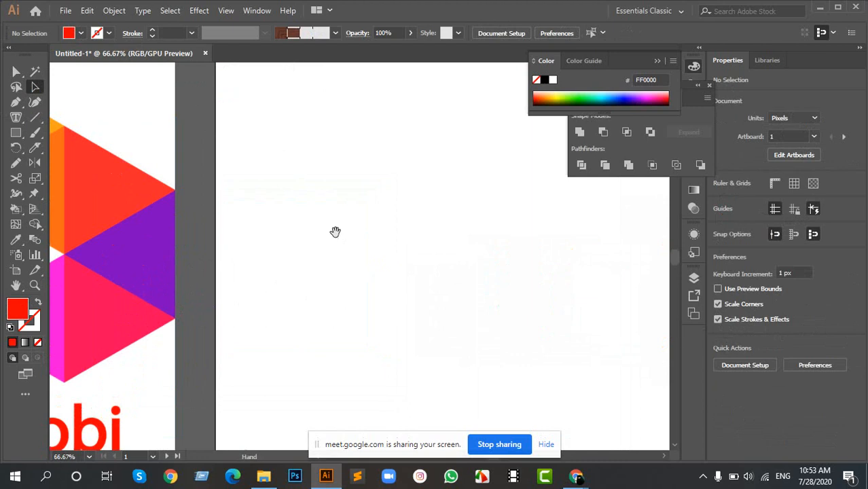
pyautogui.moveTo(288, 219); pyautogui.dragTo(302, 238)
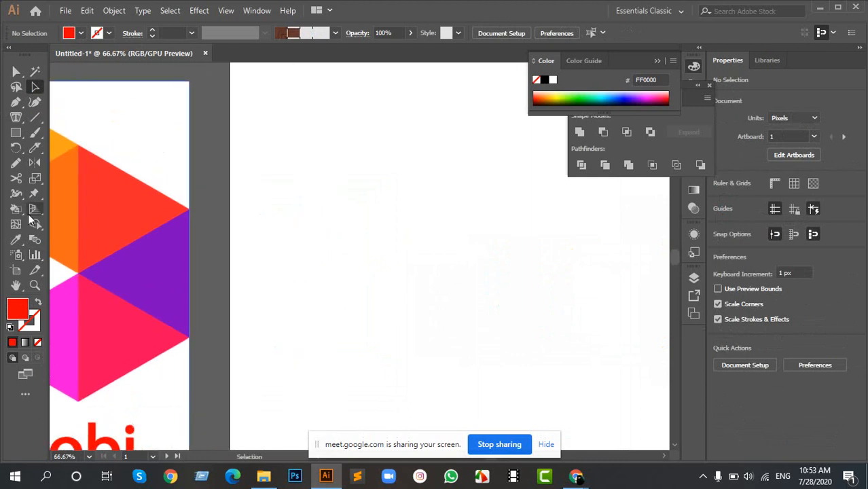
pyautogui.click(16, 133)
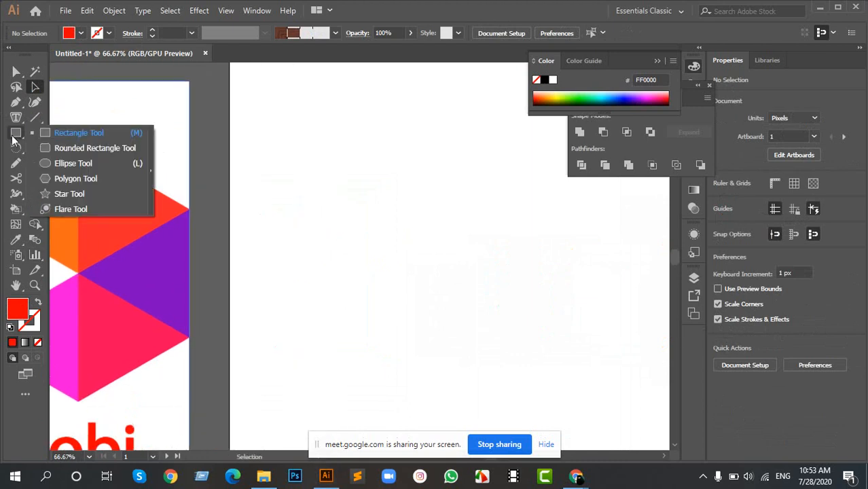
pyautogui.click(88, 178)
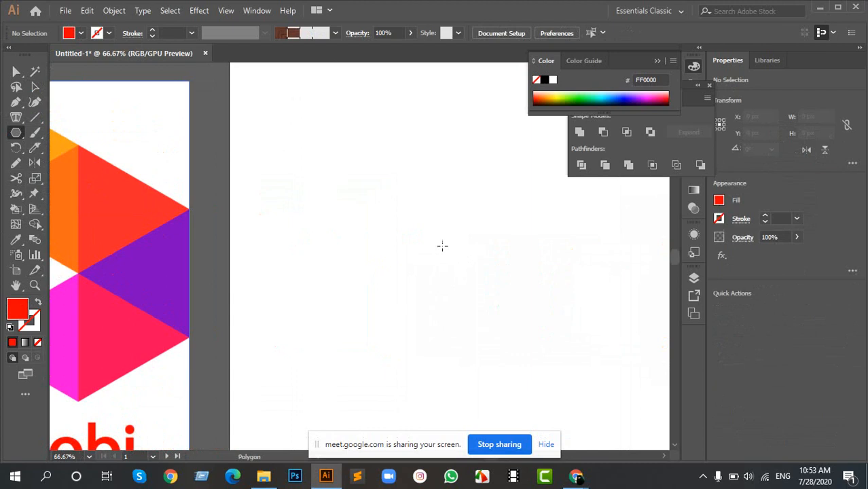
pyautogui.moveTo(266, 272); pyautogui.dragTo(356, 226)
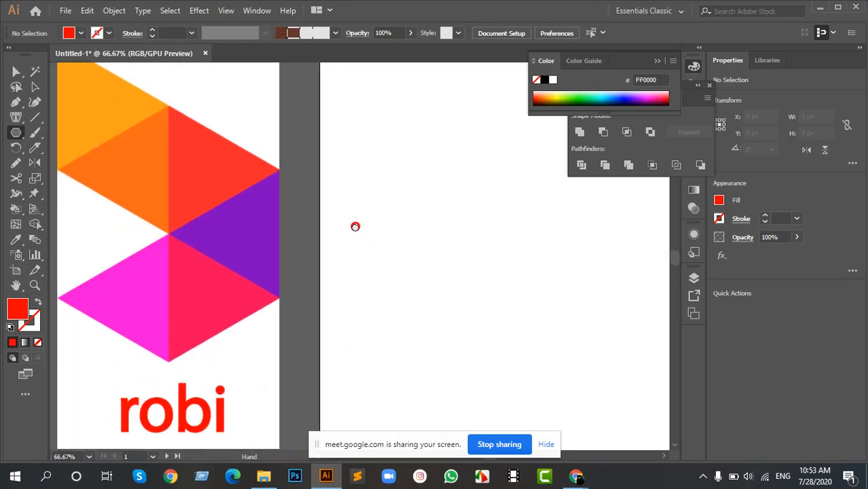
pyautogui.moveTo(472, 242); pyautogui.dragTo(522, 329)
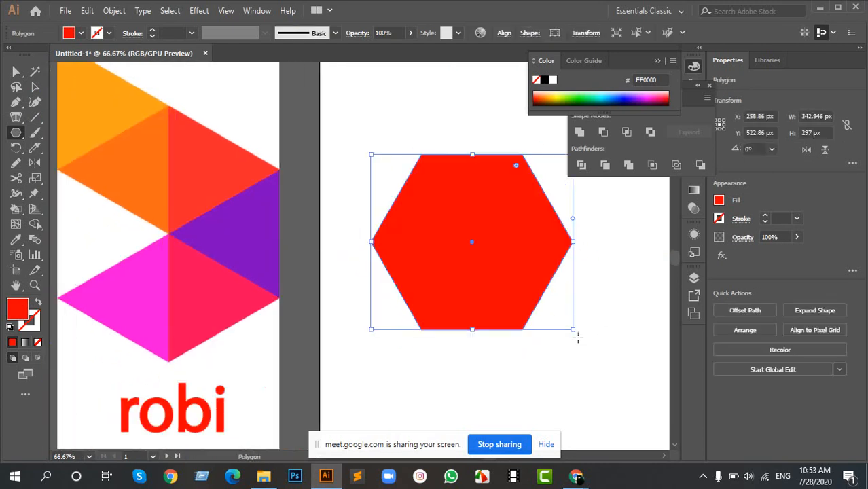
# Step: Rotate the hexagon to 270° so it stands on a vertex, and enlarge it to about 359 × 415 px near the artboard's centre
pyautogui.moveTo(575, 331); pyautogui.dragTo(428, 307)
pyautogui.moveTo(536, 265); pyautogui.dragTo(475, 277)
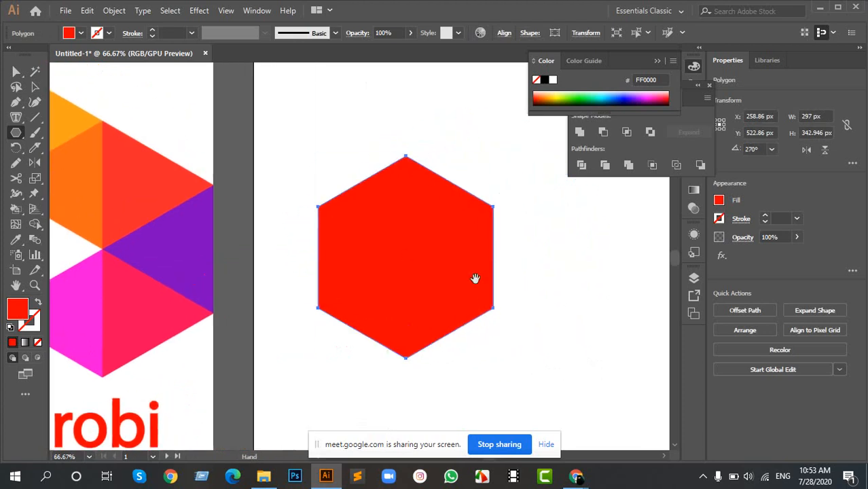
pyautogui.press('v')
pyautogui.moveTo(496, 361); pyautogui.dragTo(514, 378)
pyautogui.moveTo(426, 258); pyautogui.dragTo(422, 283)
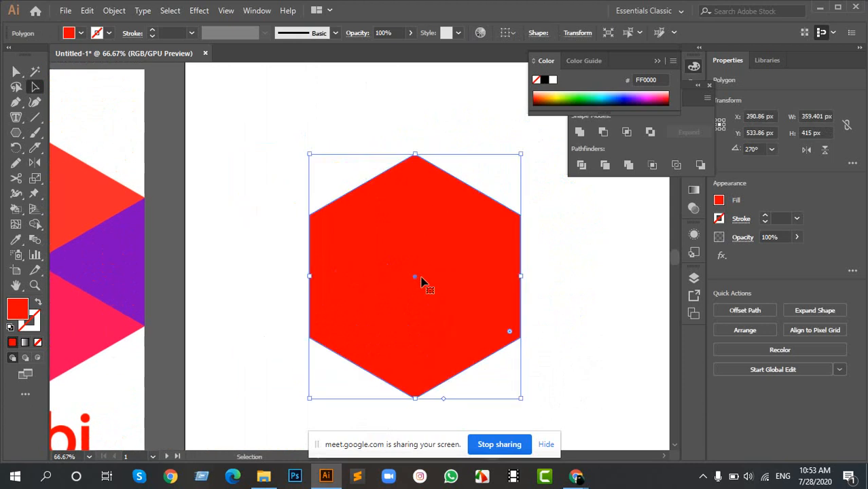
# Step: Sample the Robi logo's pink for the hexagon, replace that fill with dark grey 333333, and deselect
pyautogui.press('i')
pyautogui.click(98, 321)
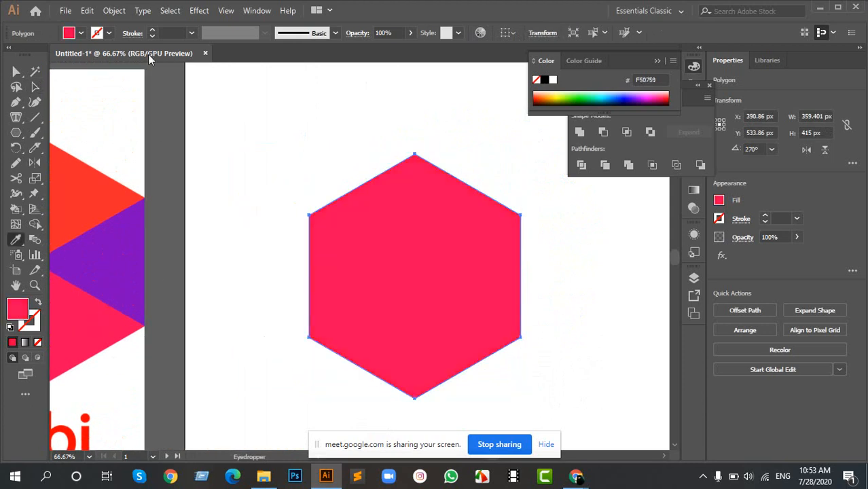
pyautogui.click(81, 33)
pyautogui.click(35, 91)
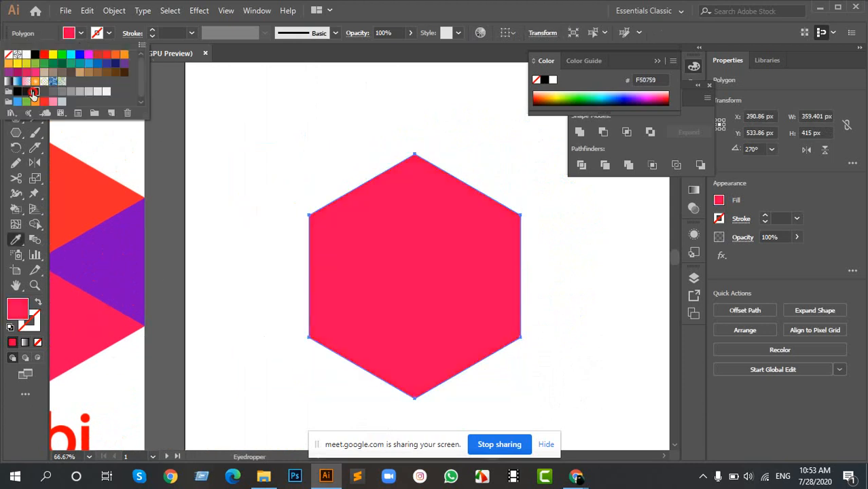
pyautogui.press('v')
pyautogui.click(215, 266)
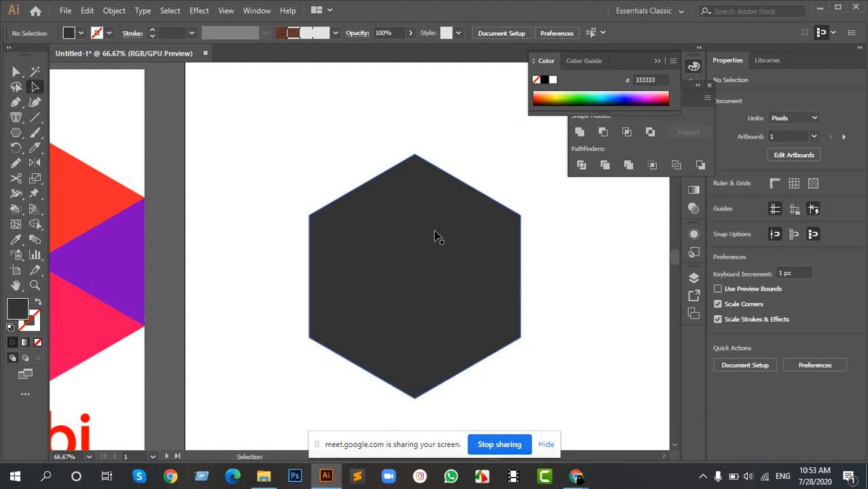
# Step: Draw a vertical line about 552 px long past both ends of the hexagon and align it with the top and bottom vertices
pyautogui.click(35, 118)
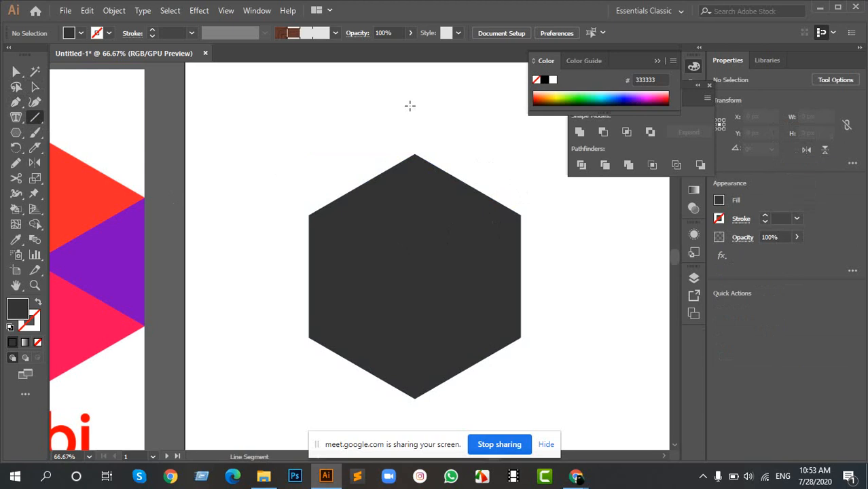
pyautogui.moveTo(411, 103)
pyautogui.mouseDown()
pyautogui.moveTo(425, 246)
pyautogui.moveTo(422, 428)
pyautogui.mouseUp()
pyautogui.press('a')
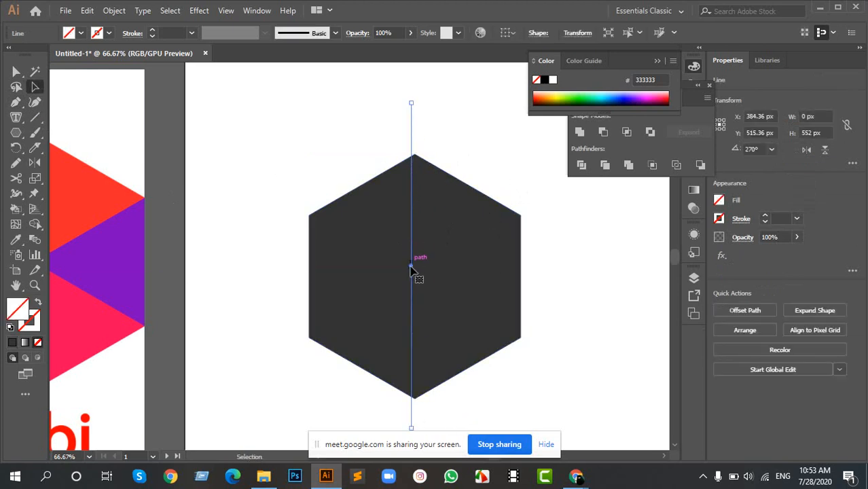
pyautogui.moveTo(410, 270); pyautogui.dragTo(414, 266)
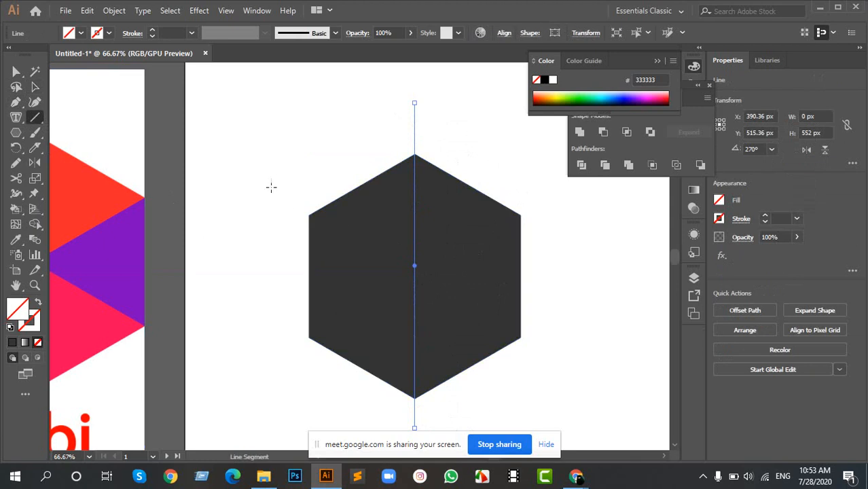
pyautogui.moveTo(438, 277); pyautogui.dragTo(422, 242)
# Step: Draw a diagonal line through the hexagon's upper-left and lower-right vertices and rotate it slightly to fit, about 581 × 342 px overall
pyautogui.moveTo(244, 146); pyautogui.dragTo(578, 358)
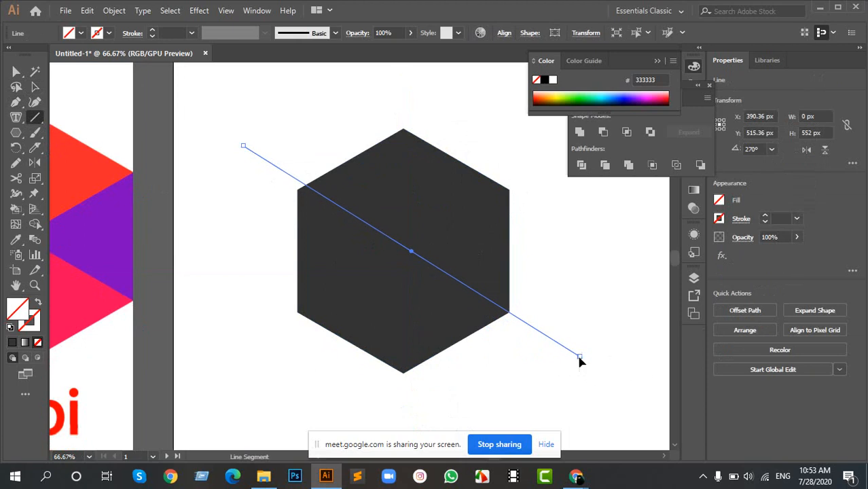
pyautogui.press('r')
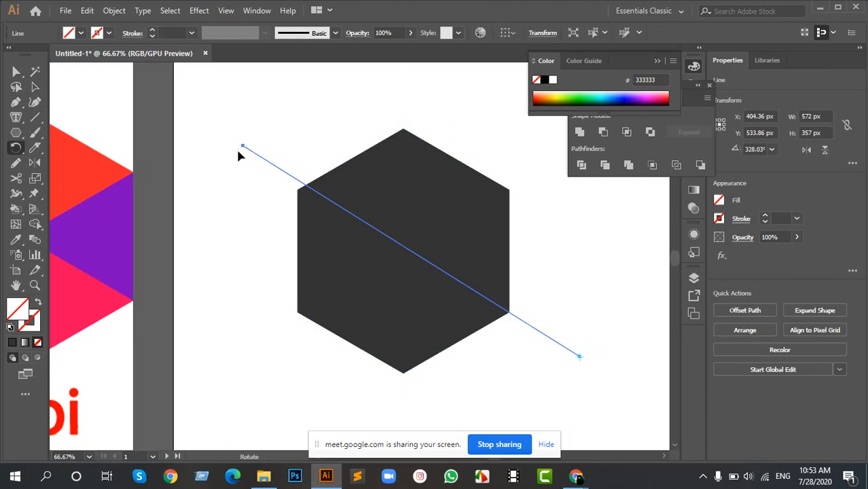
pyautogui.moveTo(244, 146); pyautogui.dragTo(236, 153)
# Step: Draw a diagonal line about 513 × 317 px past the hexagon's upper-right and lower-left vertices and shift it onto the lower-left vertex
pyautogui.click(35, 117)
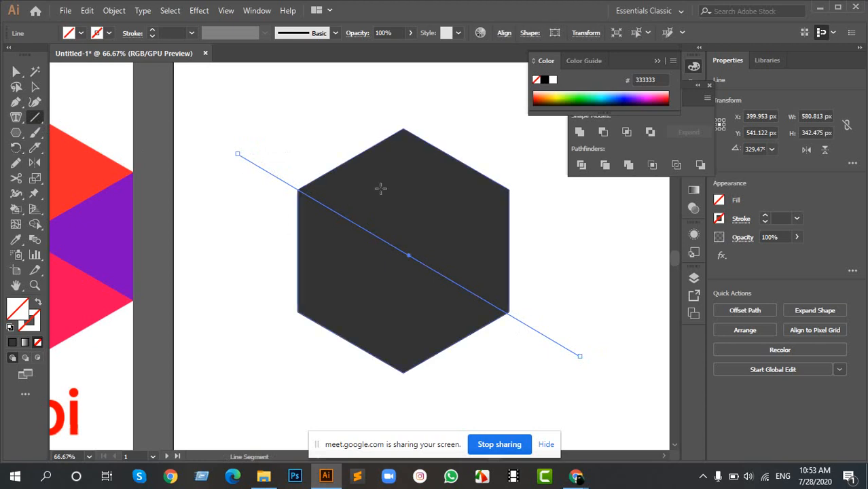
pyautogui.moveTo(548, 159); pyautogui.dragTo(244, 342)
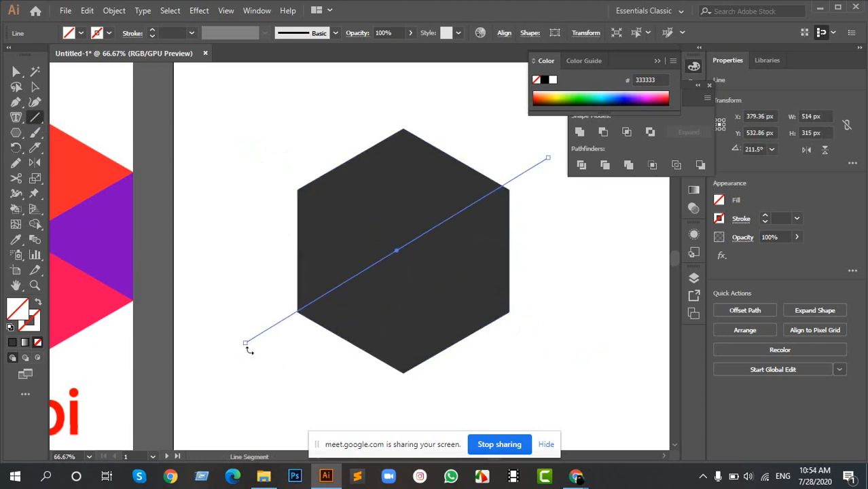
pyautogui.scroll(3, 247, 346)
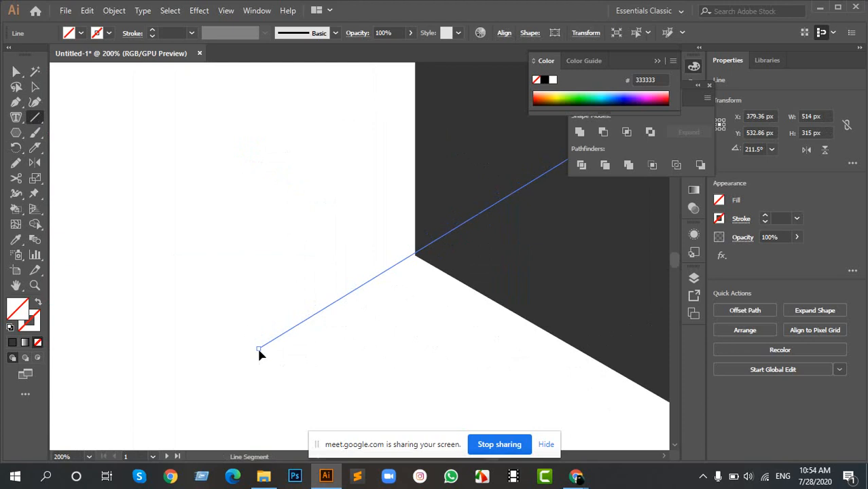
pyautogui.press('a')
pyautogui.moveTo(258, 349); pyautogui.dragTo(261, 351)
# Step: Rotate the second diagonal line slightly about its lower end so it passes through the hexagon's upper-right vertex, at about 210.14°
pyautogui.press('r')
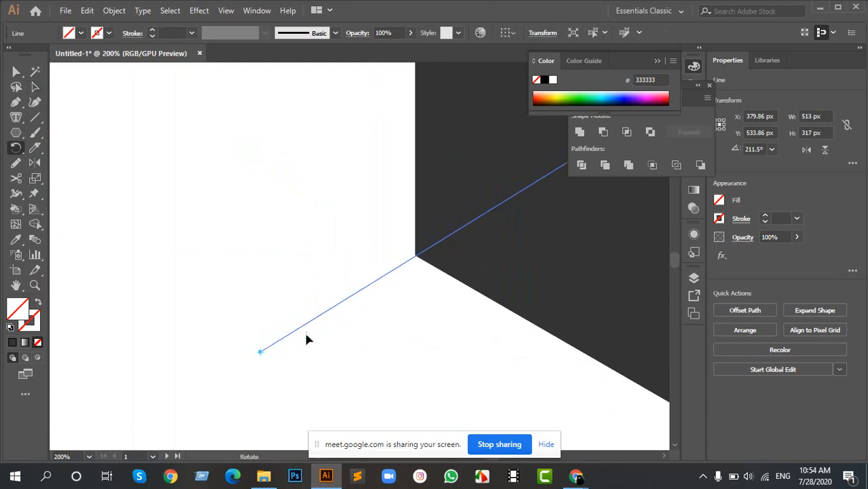
pyautogui.scroll(-4, 305, 338)
pyautogui.scroll(4, 393, 295)
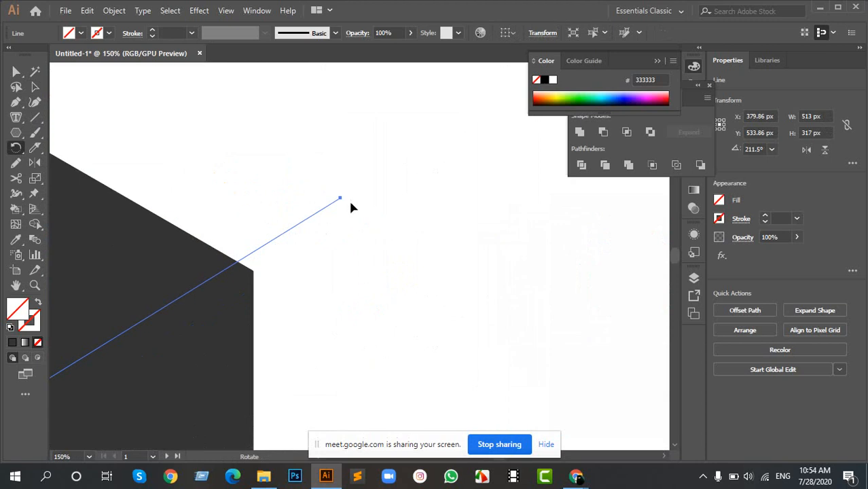
pyautogui.moveTo(340, 201); pyautogui.dragTo(343, 221)
pyautogui.scroll(-5, 316, 233)
# Step: Select the hexagon with its three crossing lines and split it into six triangles with Pathfinder Divide
pyautogui.press('v')
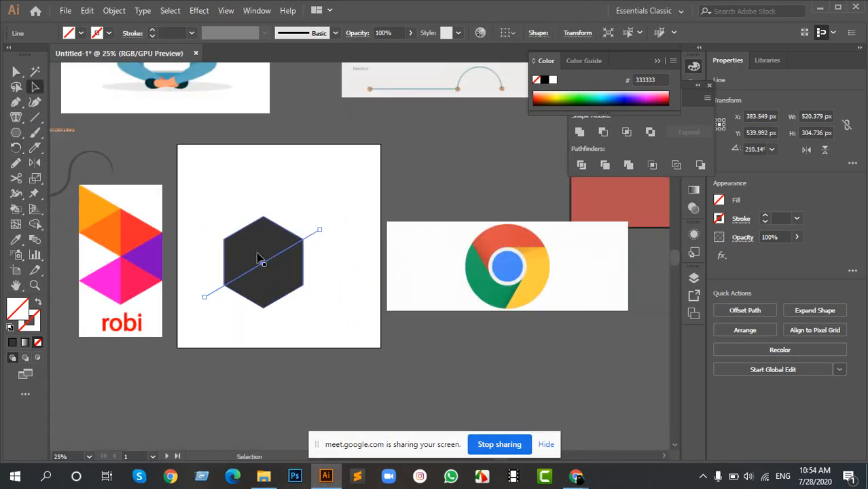
pyautogui.scroll(3, 207, 230)
pyautogui.moveTo(213, 189); pyautogui.dragTo(447, 403)
pyautogui.scroll(-2, 360, 328)
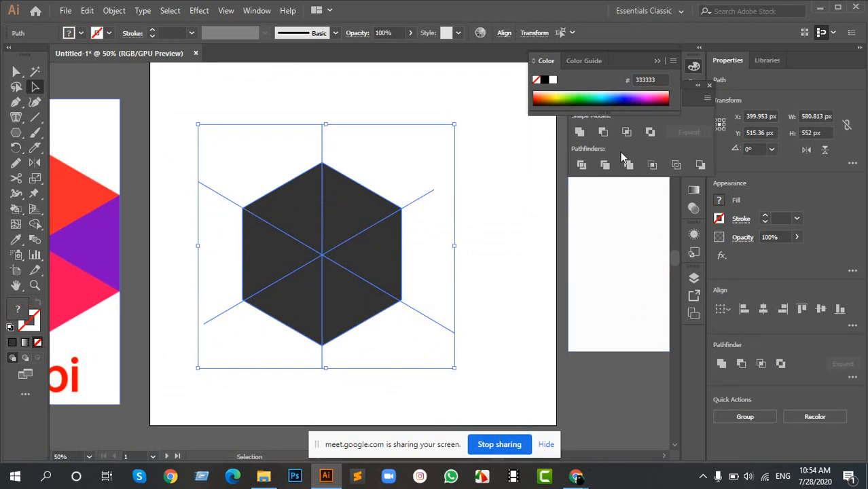
pyautogui.click(582, 165)
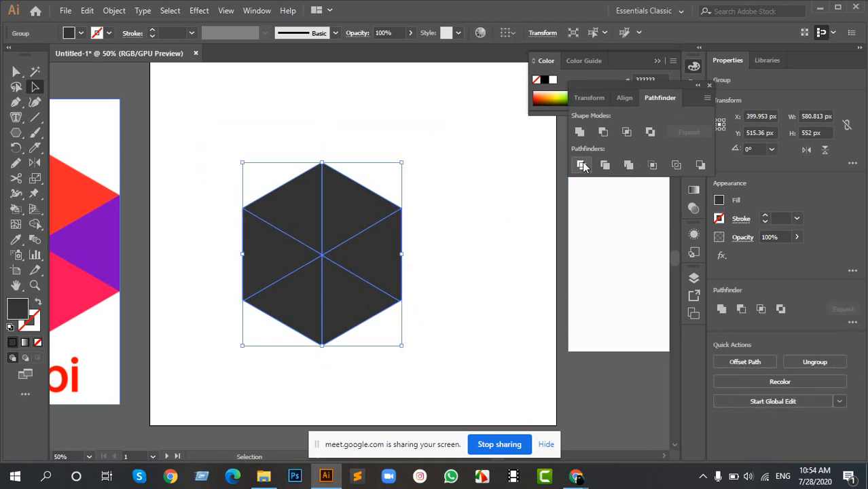
# Step: Ungroup the divided hexagon and select its triangles one after another to check that they are separate pieces
pyautogui.rightClick(347, 212)
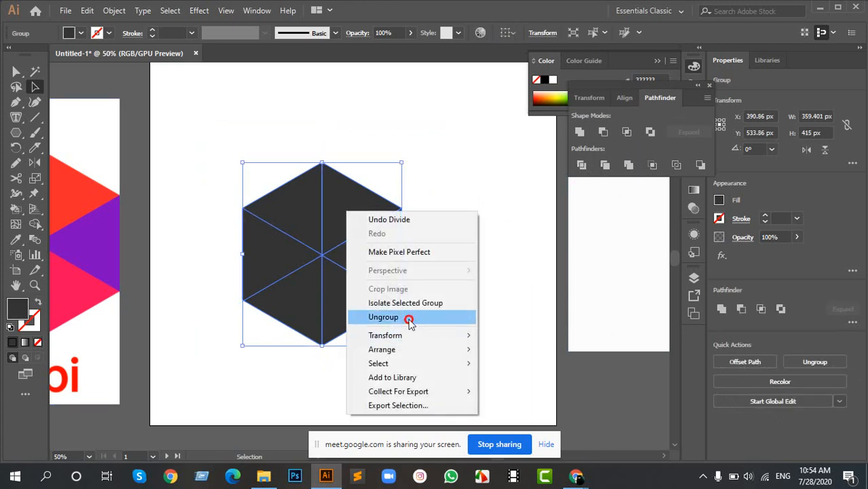
pyautogui.click(409, 317)
pyautogui.click(438, 273)
pyautogui.click(364, 204)
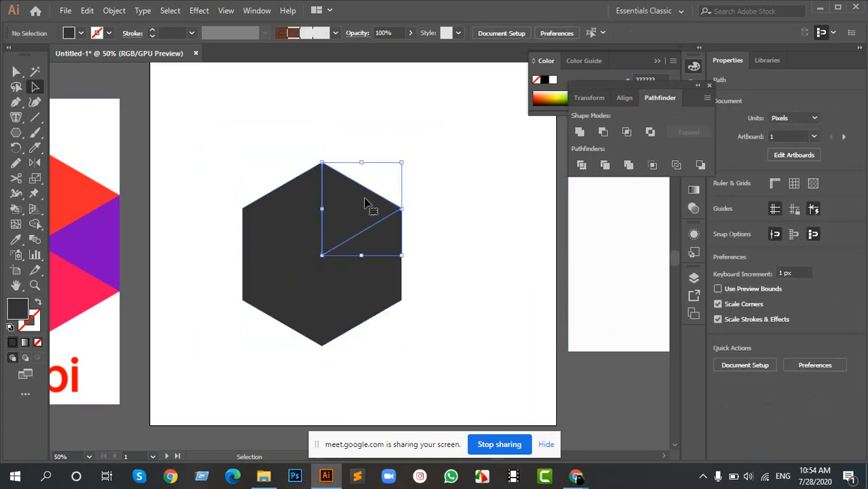
pyautogui.click(306, 216)
pyautogui.click(285, 256)
pyautogui.click(317, 318)
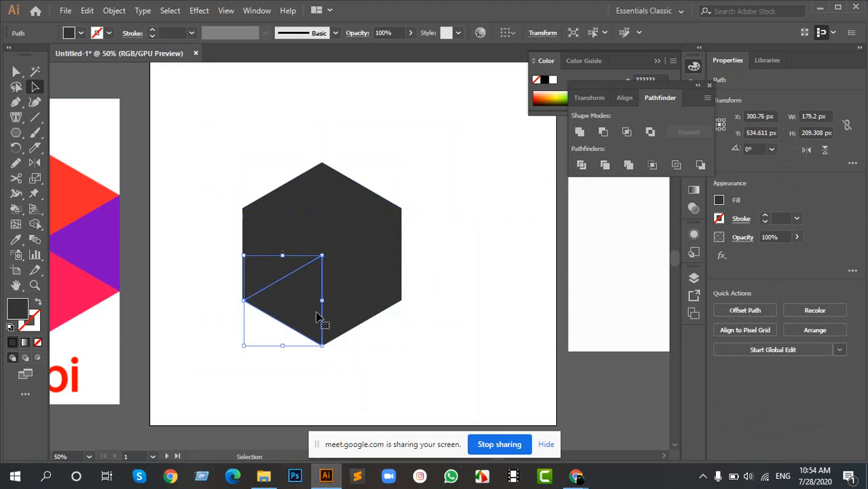
pyautogui.click(364, 299)
pyautogui.click(375, 256)
pyautogui.click(336, 221)
pyautogui.click(319, 211)
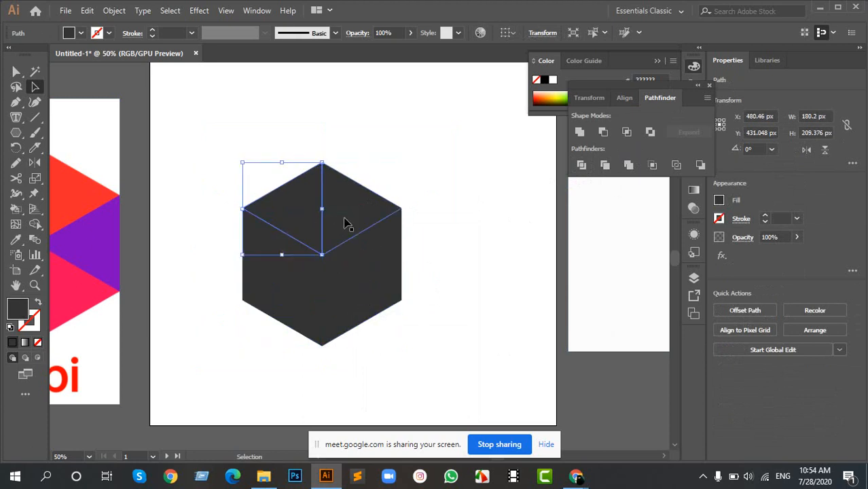
pyautogui.moveTo(287, 207); pyautogui.dragTo(378, 219)
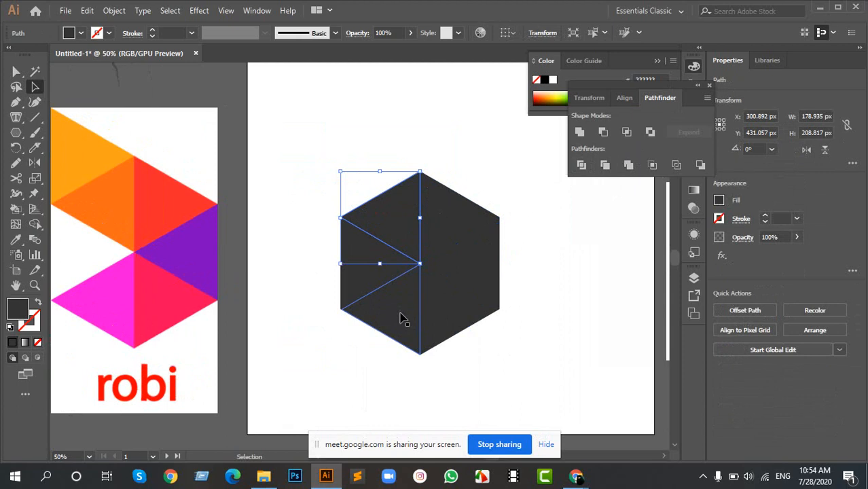
# Step: Pull the hexagon's left triangle out, rotate it to about 123.36°, and place its lower corner at the hexagon's upper-left vertex
pyautogui.click(368, 278)
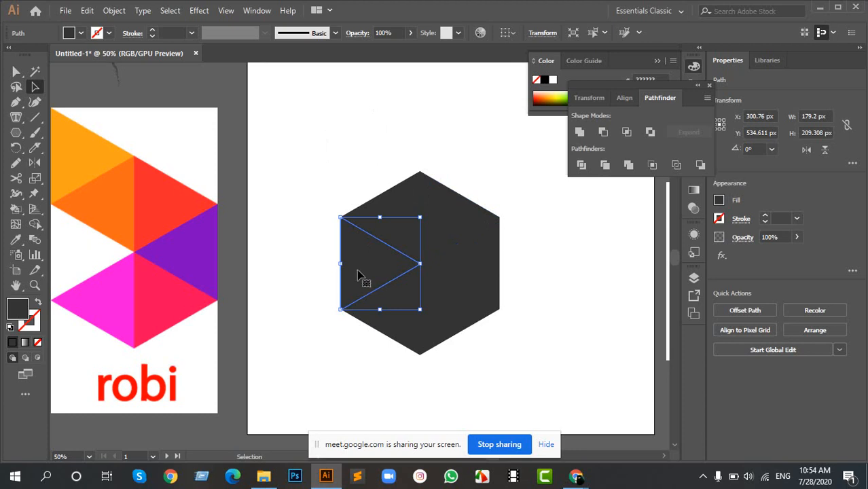
pyautogui.moveTo(354, 267); pyautogui.dragTo(293, 185)
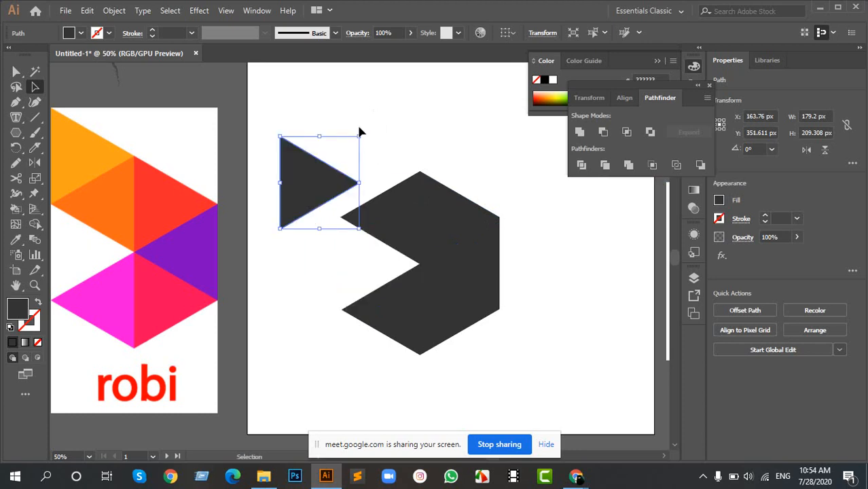
pyautogui.moveTo(362, 128); pyautogui.dragTo(260, 188)
pyautogui.moveTo(332, 200); pyautogui.dragTo(422, 171)
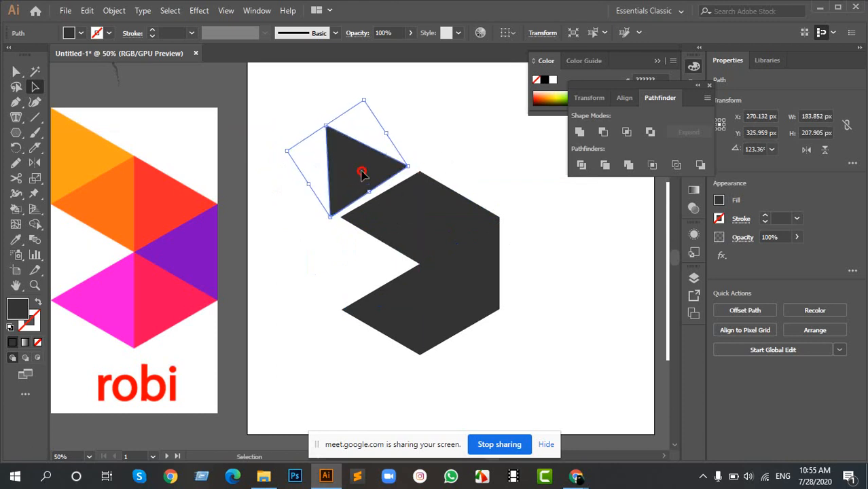
pyautogui.moveTo(363, 170); pyautogui.dragTo(372, 175)
# Step: Rotate the detached triangle about its lower corner to about 119.92° so it sits against the hexagon's upper-left edge, and deselect
pyautogui.hotkey('ctrl', '=')
pyautogui.hotkey('ctrl', '=')
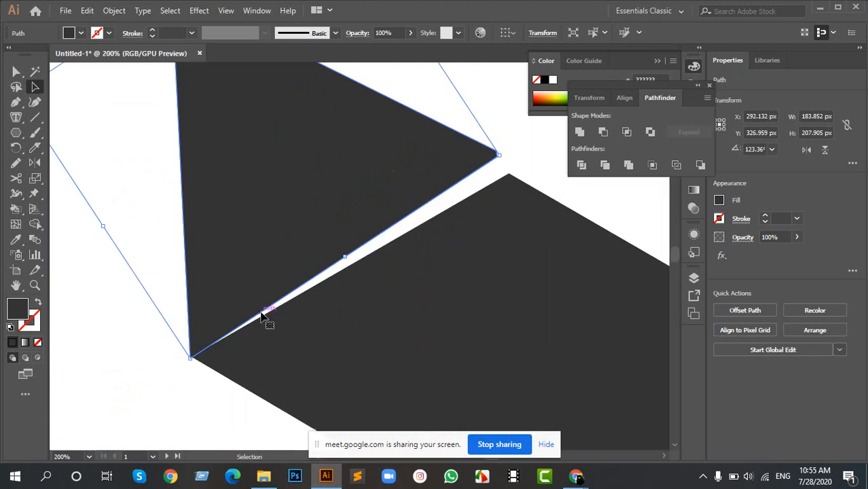
pyautogui.press('r')
pyautogui.click(190, 357)
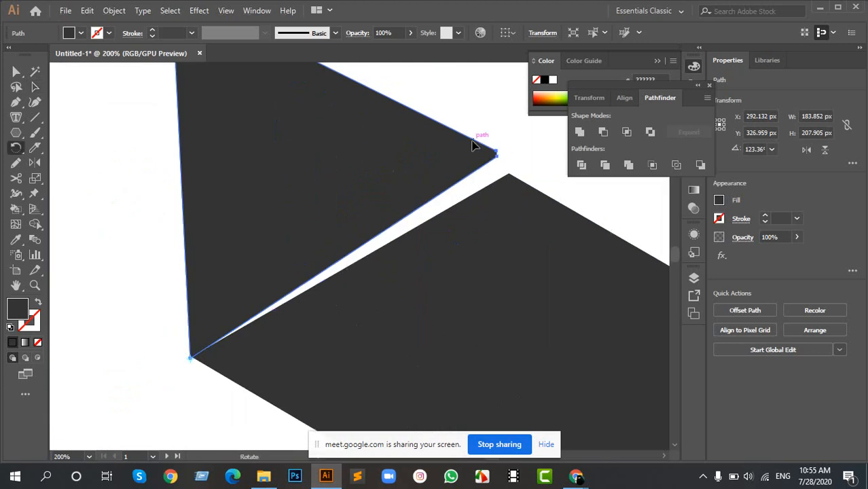
pyautogui.moveTo(474, 145); pyautogui.dragTo(500, 146)
pyautogui.hotkey('ctrl', '0')
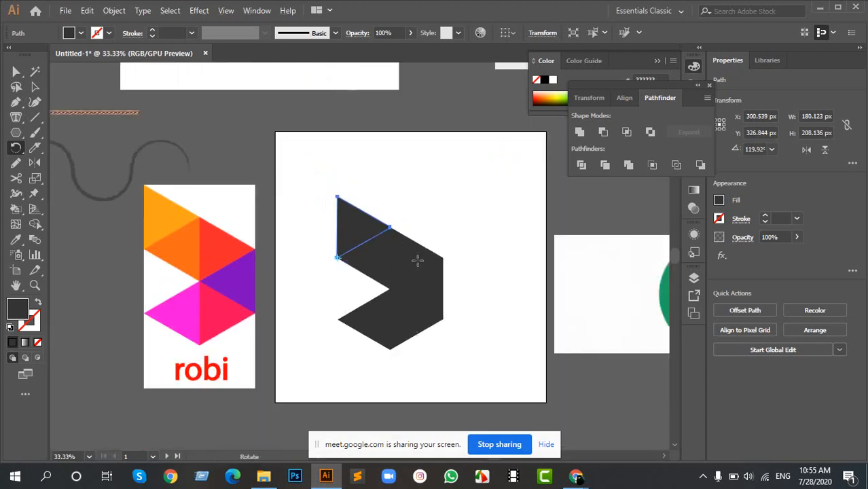
pyautogui.press('v')
pyautogui.click(506, 262)
# Step: Undo the detached triangle's rotations and move as well as the ungrouping, back to the grouped, divided hexagon
pyautogui.hotkey('ctrl', '=')
pyautogui.hotkey('ctrl', '=')
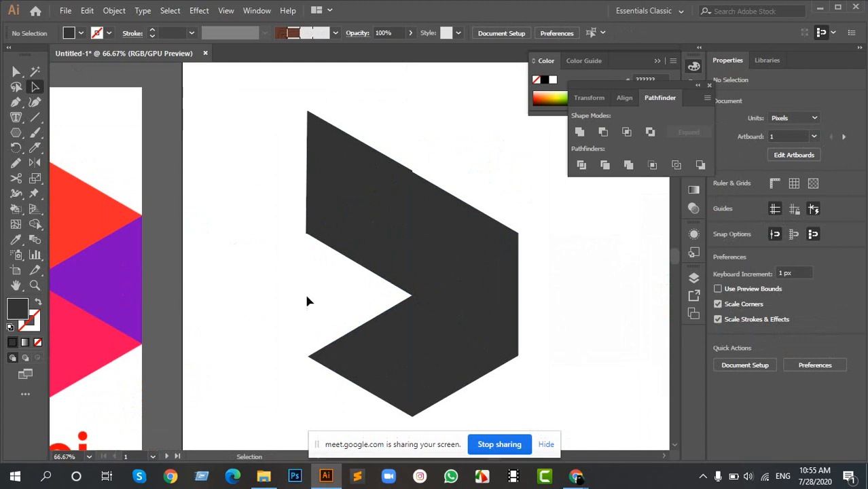
pyautogui.press('a')
pyautogui.hotkey('ctrl', 'z')
pyautogui.hotkey('ctrl', 'z')
pyautogui.hotkey('ctrl', 'z')
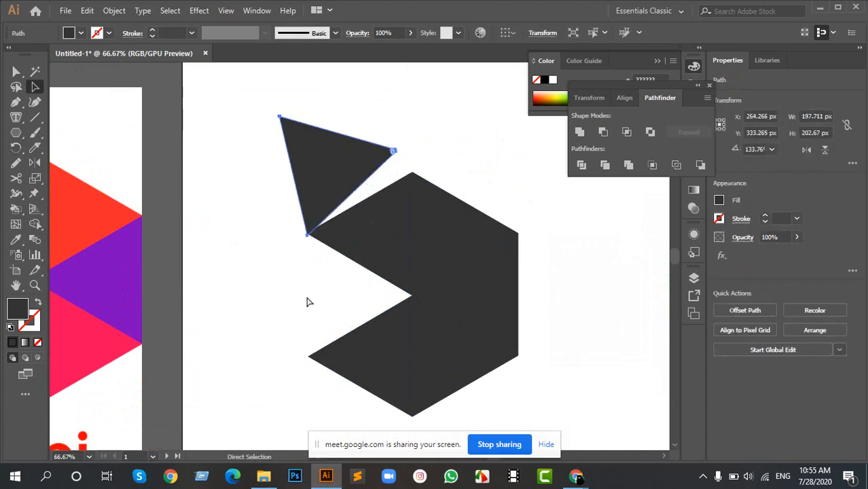
pyautogui.hotkey('ctrl', 'z')
pyautogui.hotkey('ctrl', 'z')
pyautogui.press('v')
pyautogui.click(309, 295)
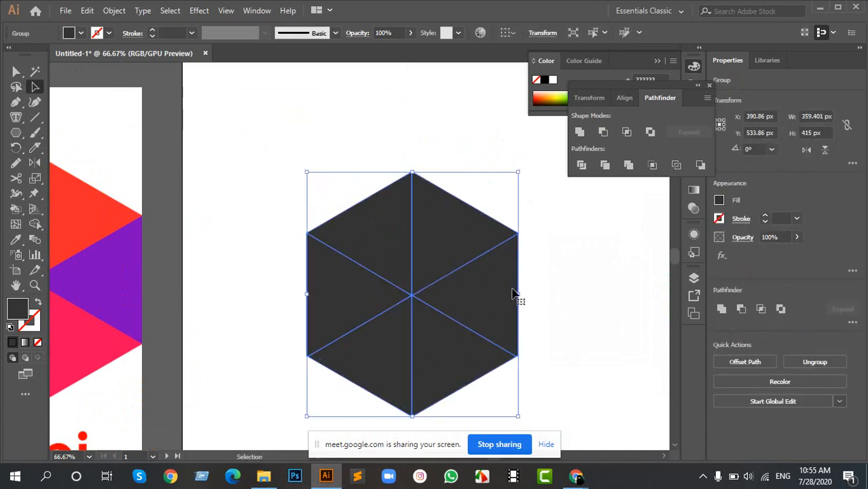
# Step: Ungroup the divided hexagon and select only its left triangle
pyautogui.hotkey('ctrl', 'shift', 'a')
pyautogui.click(465, 312)
pyautogui.rightClick(475, 303)
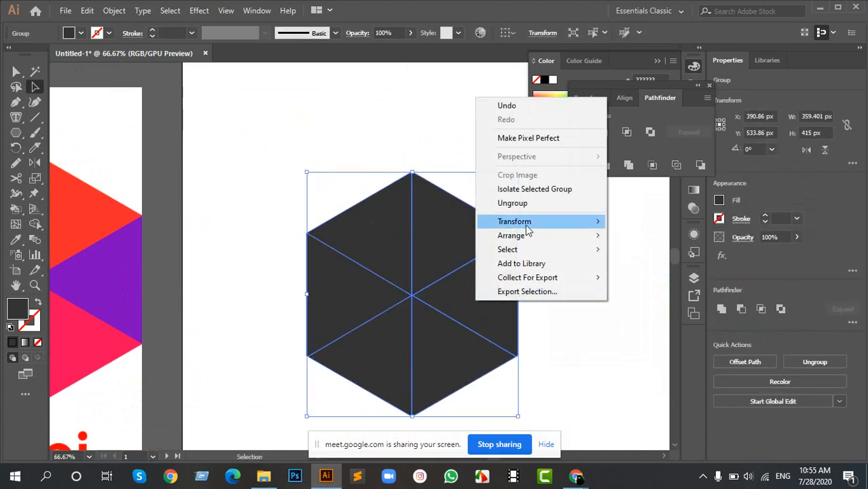
pyautogui.click(506, 202)
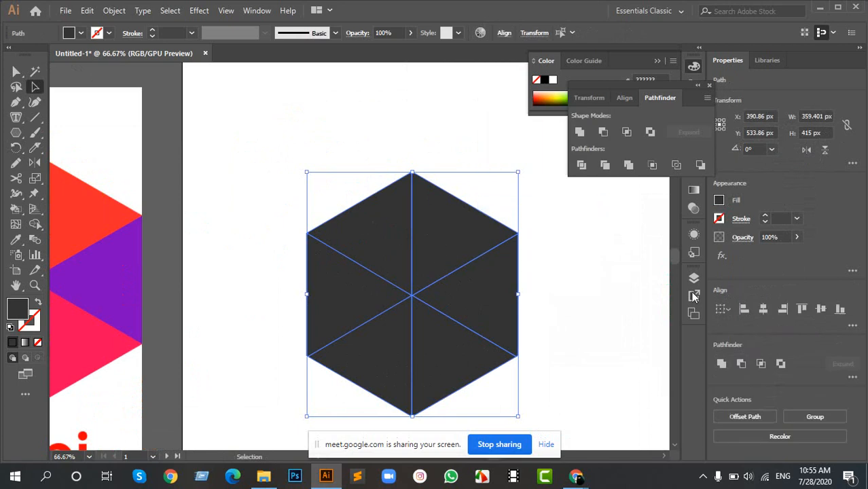
pyautogui.click(569, 268)
pyautogui.click(451, 340)
pyautogui.click(370, 338)
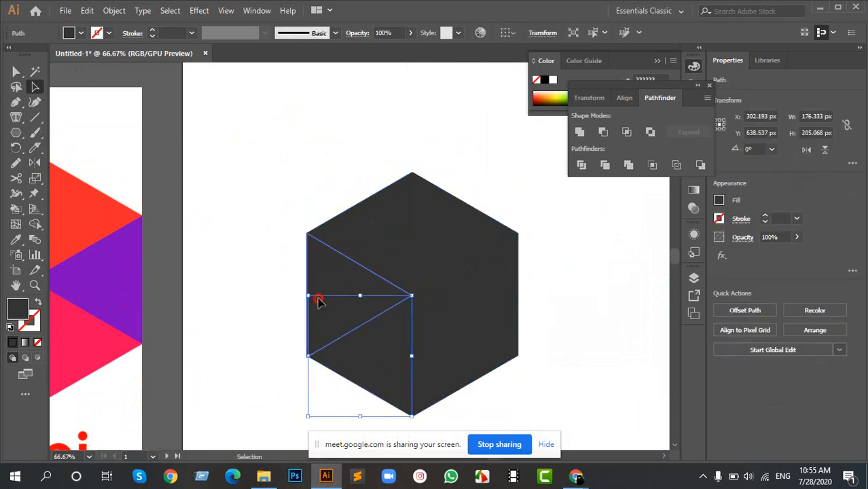
pyautogui.click(324, 294)
# Step: Examine at high magnification how the left triangle's upper corner meets the hexagon's upper-left vertex
pyautogui.scroll(10, 290, 237)
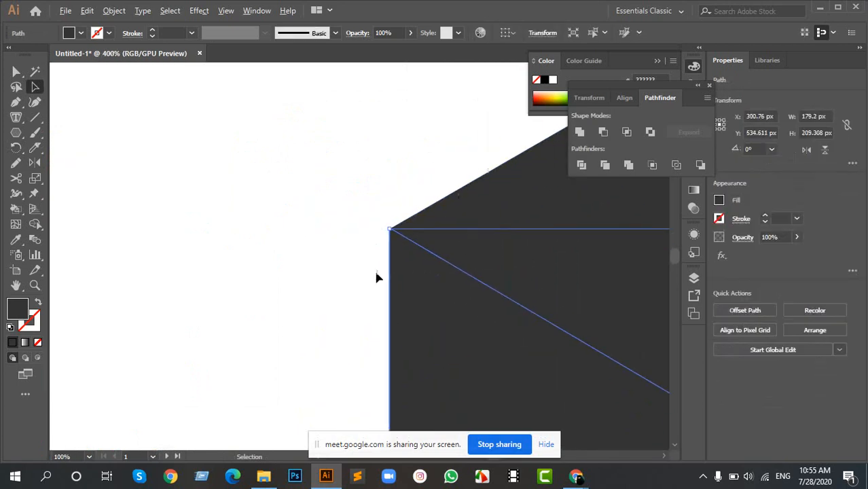
pyautogui.scroll(-3, 375, 277)
pyautogui.moveTo(468, 227); pyautogui.dragTo(362, 239)
pyautogui.scroll(8, 291, 188)
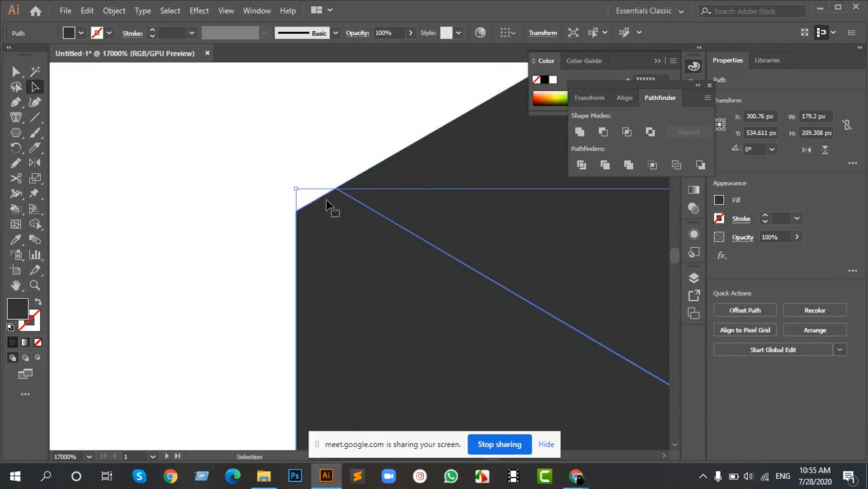
pyautogui.scroll(-5, 359, 218)
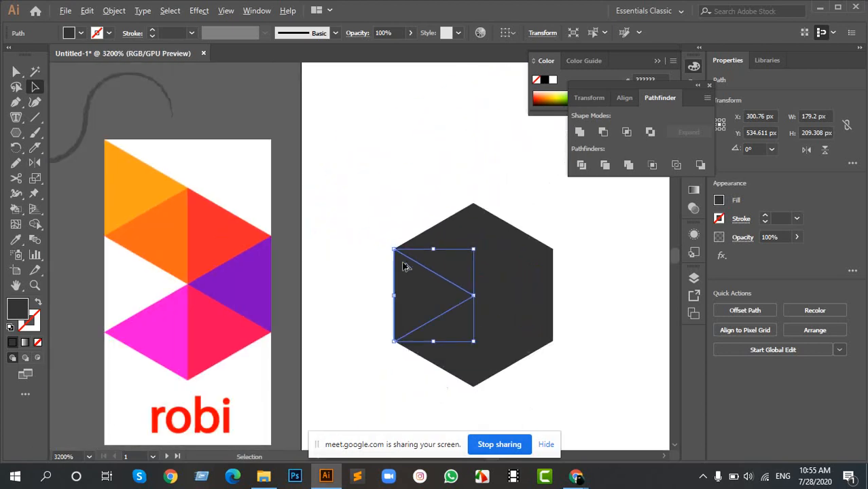
pyautogui.scroll(5, 438, 289)
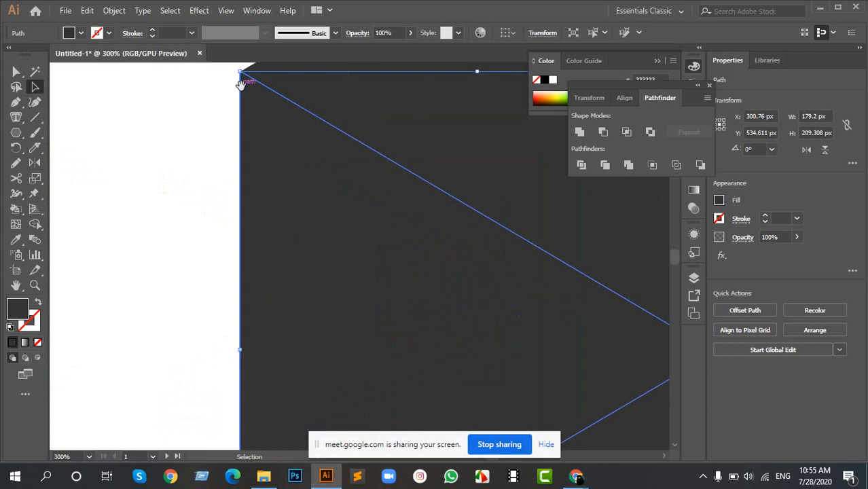
pyautogui.scroll(8, 251, 170)
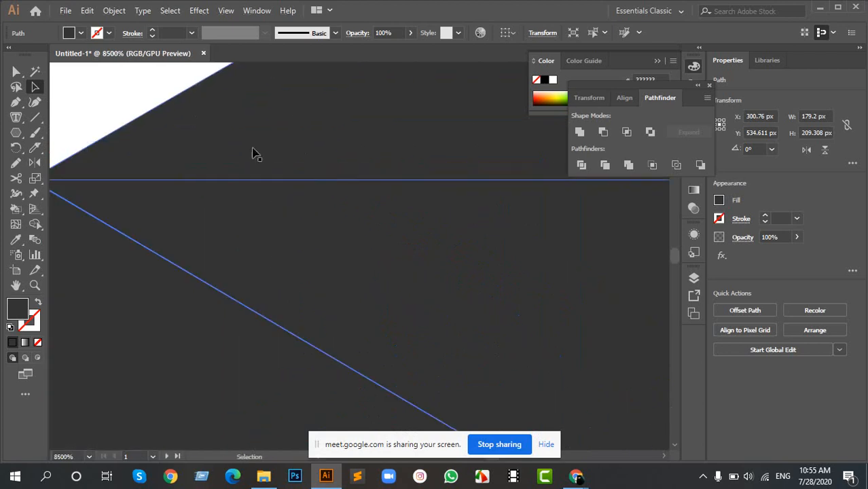
pyautogui.scroll(-3, 126, 173)
pyautogui.moveTo(128, 190); pyautogui.dragTo(297, 212)
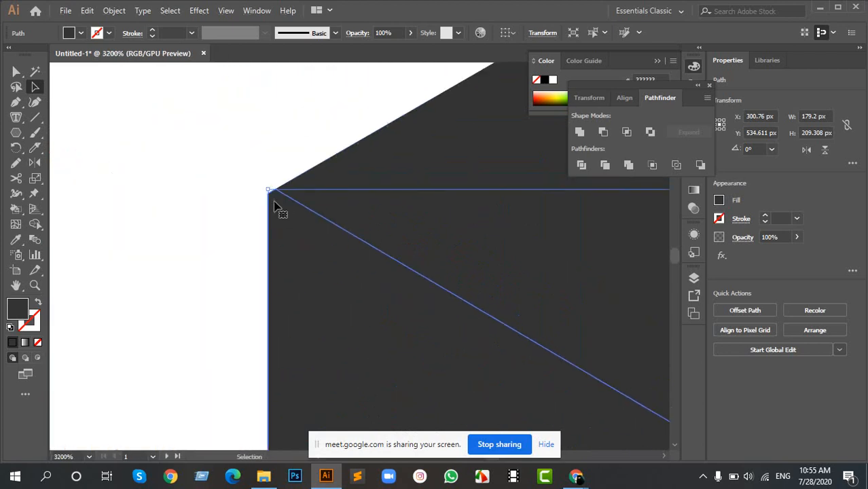
pyautogui.scroll(1, 216, 203)
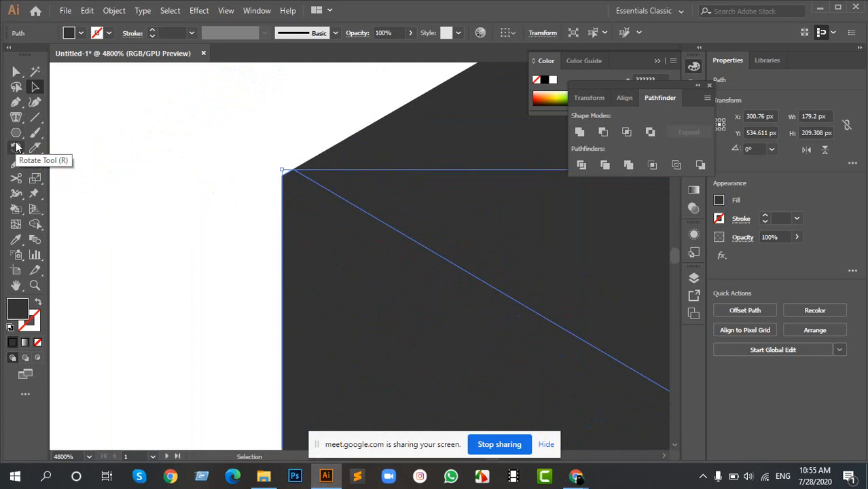
# Step: Try rotating the left triangle about the hexagon's upper-left vertex to about 119.9° so it rests on the upper-left edge
pyautogui.click(16, 147)
pyautogui.click(71, 193)
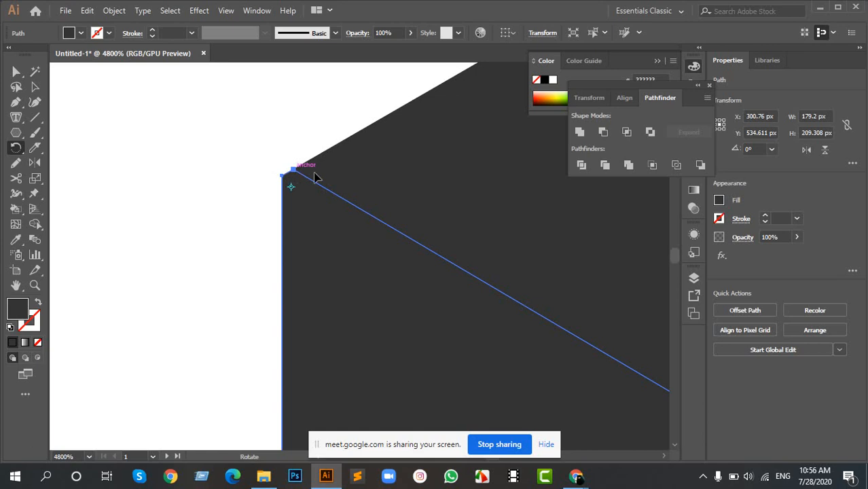
pyautogui.scroll(5, 291, 172)
pyautogui.scroll(-5, 263, 200)
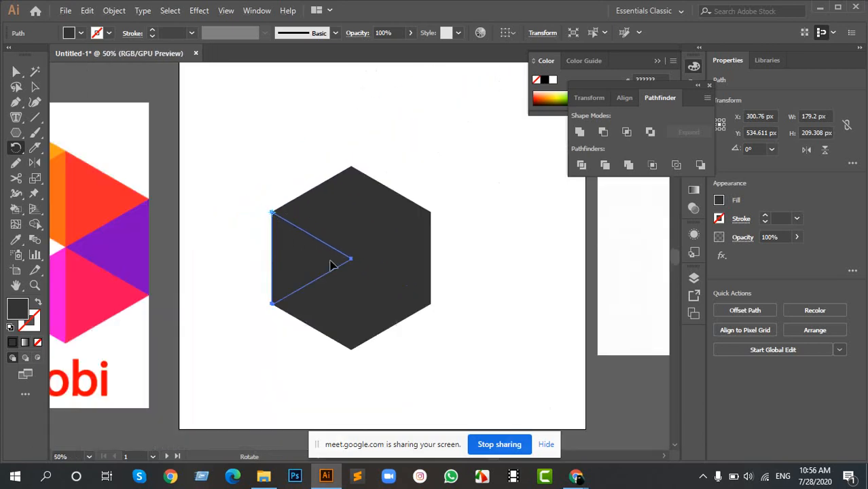
pyautogui.scroll(1, 295, 263)
pyautogui.moveTo(370, 261); pyautogui.dragTo(224, 221)
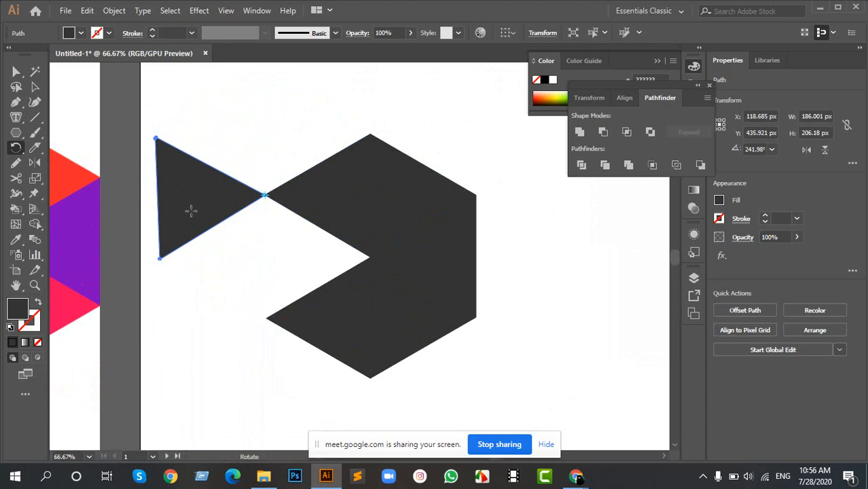
pyautogui.moveTo(171, 243); pyautogui.dragTo(223, 155)
pyautogui.moveTo(258, 115); pyautogui.dragTo(355, 113)
pyautogui.press('v')
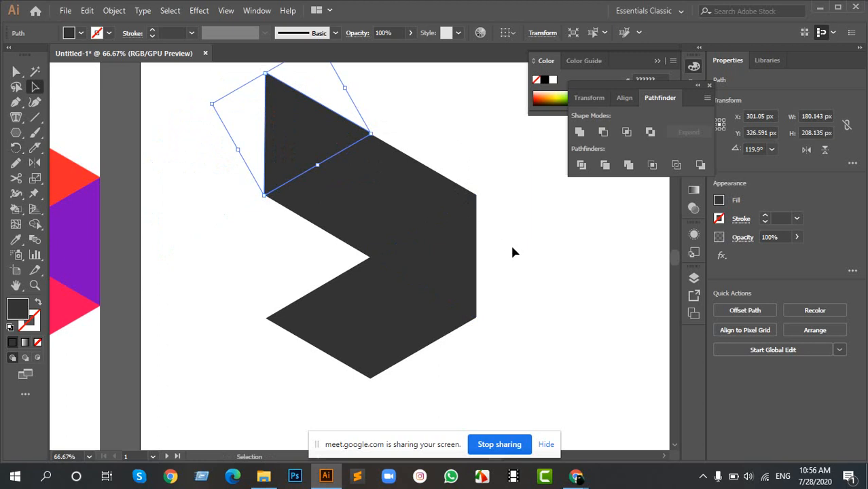
# Step: Undo the triangle's rotations and the ungrouping, back to the grouped, divided hexagon
pyautogui.scroll(-4, 432, 228)
pyautogui.scroll(5, 419, 223)
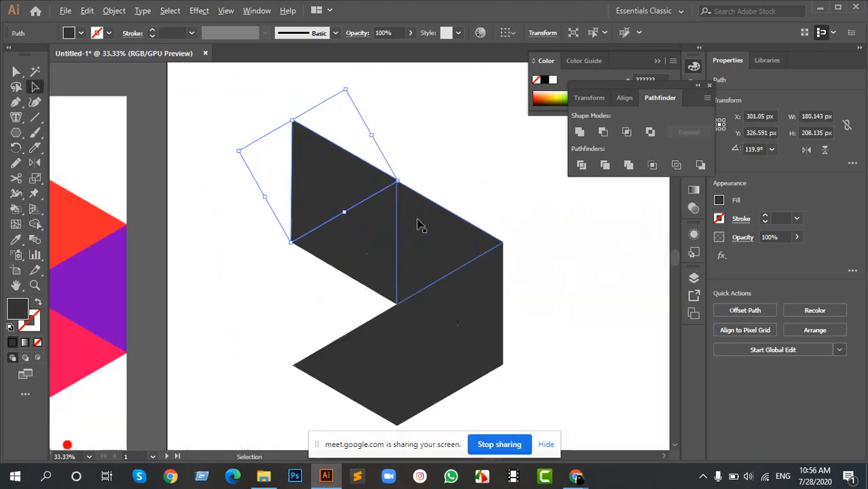
pyautogui.scroll(-5, 364, 236)
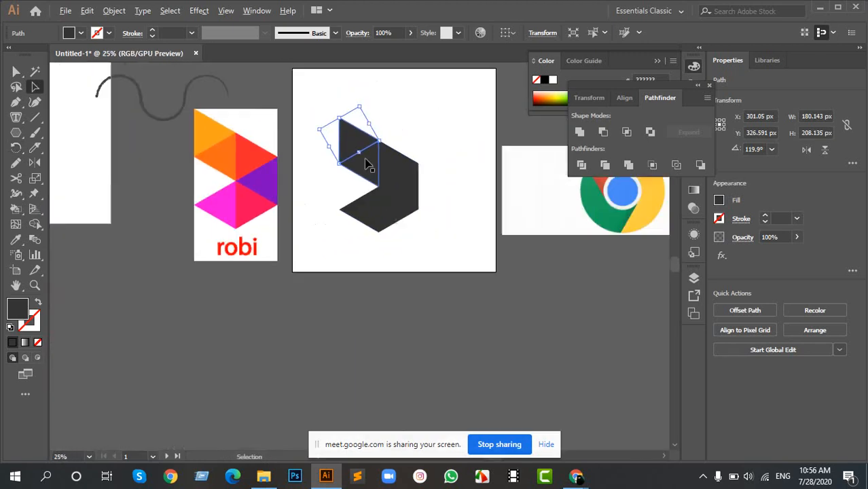
pyautogui.scroll(2, 378, 200)
pyautogui.scroll(1, 379, 201)
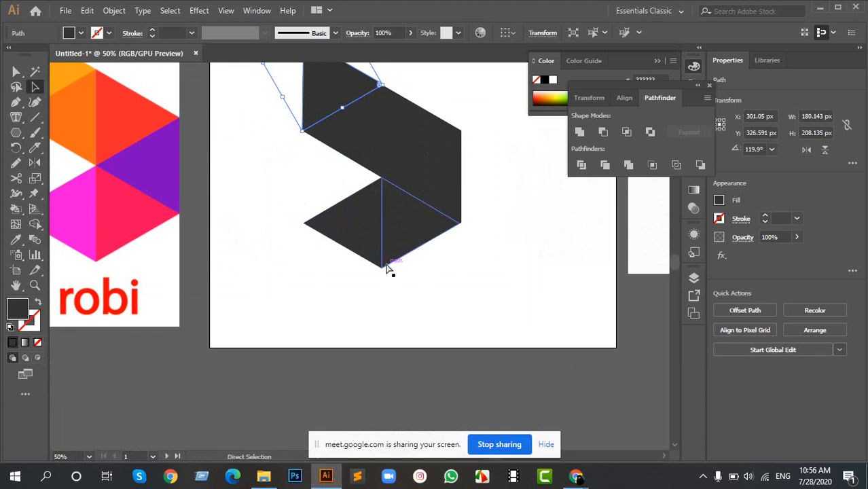
pyautogui.moveTo(388, 269); pyautogui.dragTo(393, 238)
pyautogui.keyDown('ctrl'); pyautogui.click(394, 238); pyautogui.keyUp('ctrl')
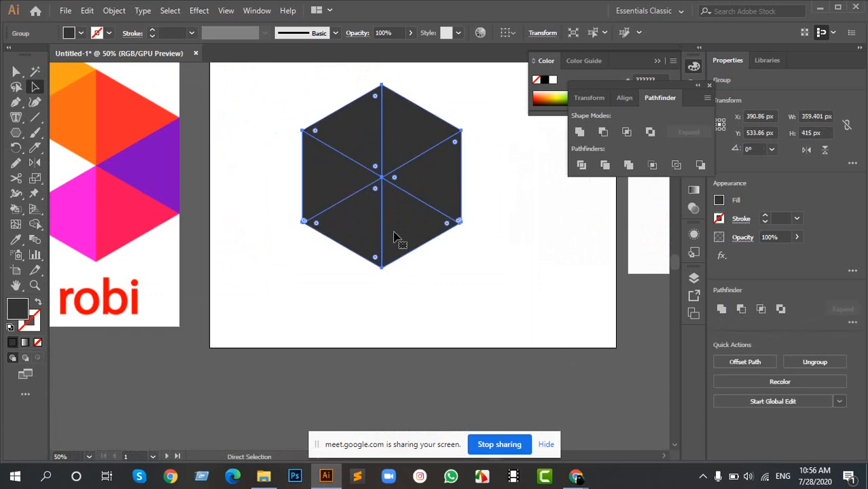
# Step: Ungroup the divided hexagon into its six separate triangles and clear the selection
pyautogui.click(541, 158)
pyautogui.click(446, 171)
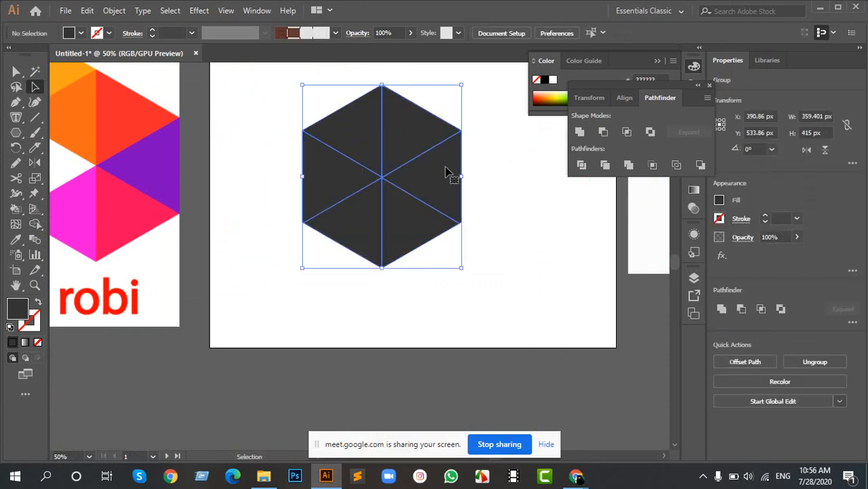
pyautogui.rightClick(398, 151)
pyautogui.click(446, 249)
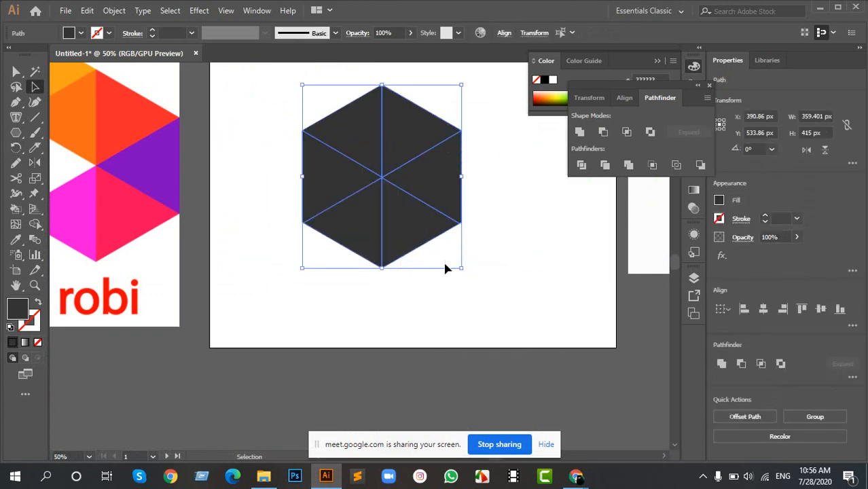
pyautogui.click(489, 291)
# Step: Try moving the left triangle beyond the hexagon's upper-left edge and rotating it to about 118.36°, and undo both changes
pyautogui.moveTo(337, 171); pyautogui.dragTo(399, 225)
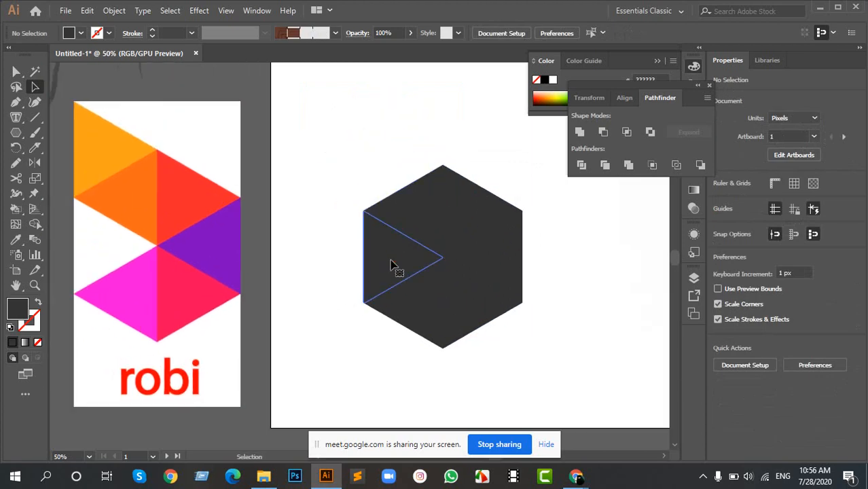
pyautogui.moveTo(393, 262); pyautogui.dragTo(360, 171)
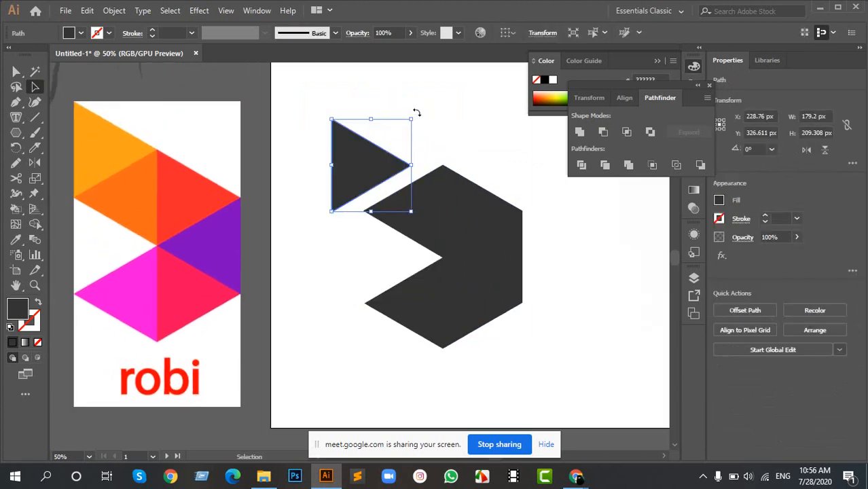
pyautogui.moveTo(416, 113); pyautogui.dragTo(310, 153)
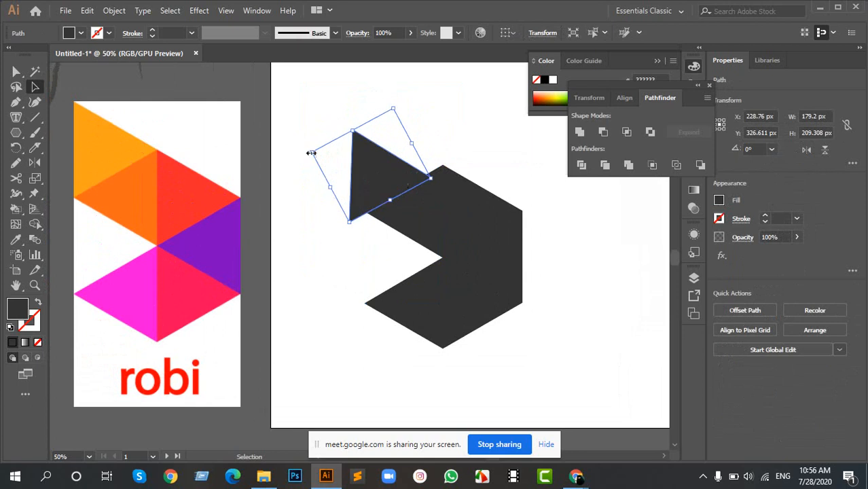
pyautogui.hotkey('ctrl', 'z')
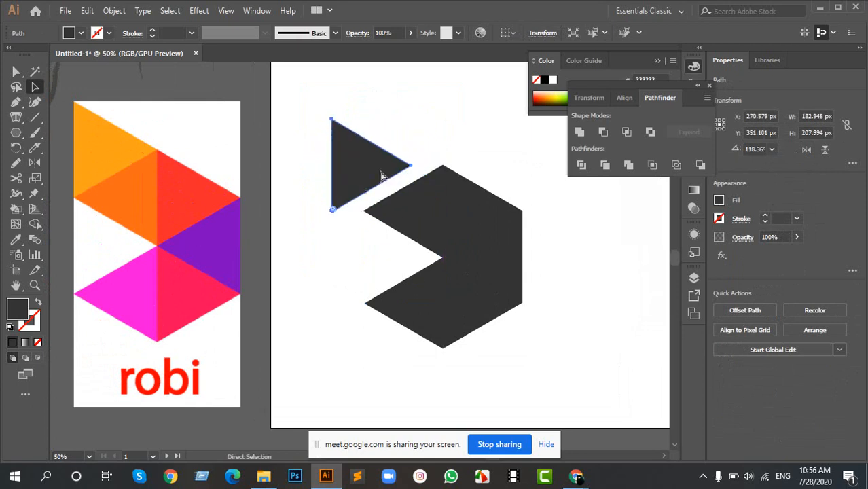
pyautogui.hotkey('ctrl', 'z')
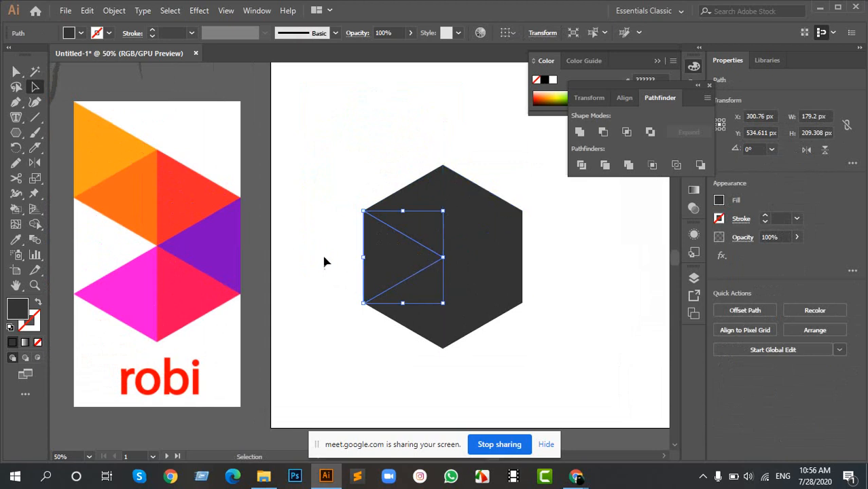
# Step: Rotate the left triangle about the hexagon's upper-left vertex to about 119.88° so it sits on the upper-left edge, and deselect
pyautogui.click(16, 148)
pyautogui.click(70, 193)
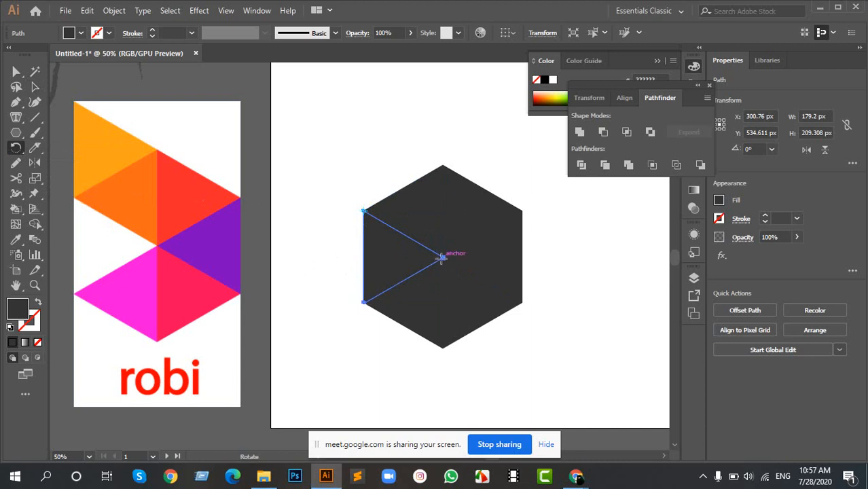
pyautogui.moveTo(399, 278); pyautogui.dragTo(431, 125)
pyautogui.scroll(6, 459, 162)
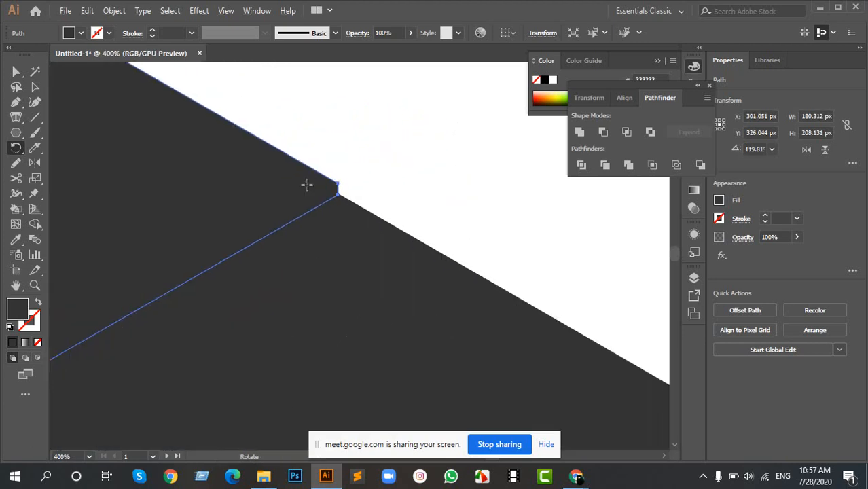
pyautogui.moveTo(306, 186); pyautogui.dragTo(323, 180)
pyautogui.scroll(-7, 405, 268)
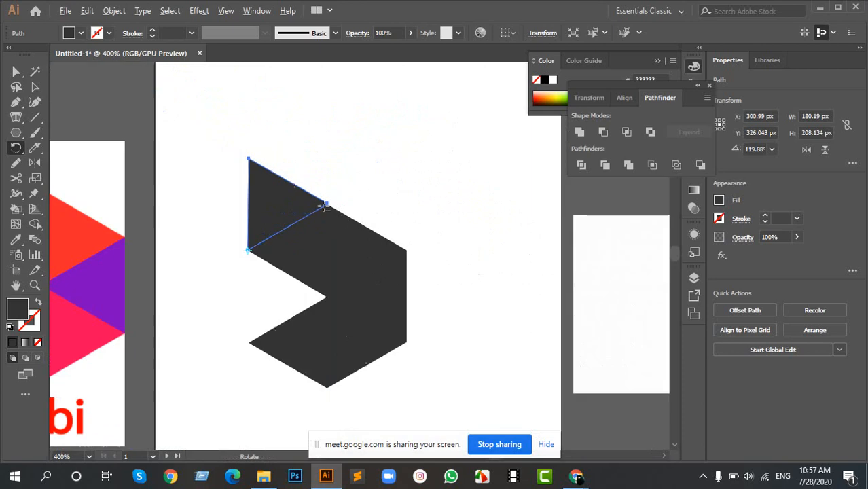
pyautogui.press('v')
pyautogui.click(444, 226)
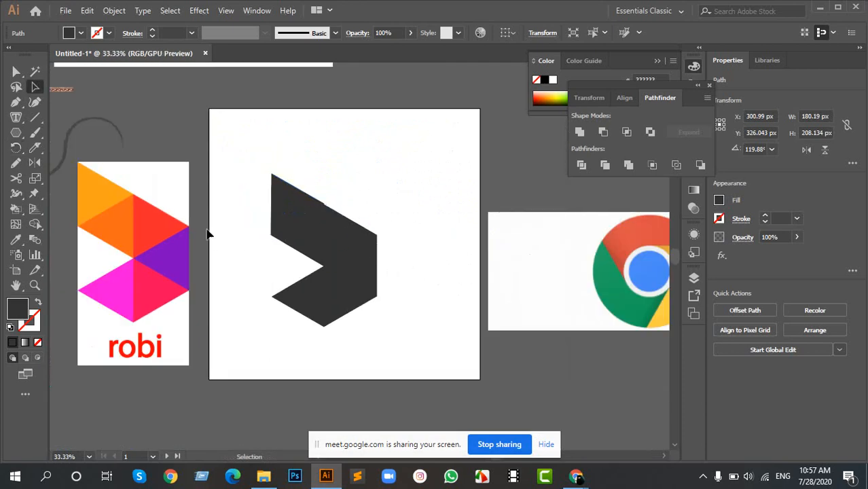
# Step: Fill the relocated top triangle with the light orange sampled from the top triangle of the Robi reference image
pyautogui.scroll(1, 207, 231)
pyautogui.moveTo(308, 225); pyautogui.dragTo(355, 230)
pyautogui.click(382, 204)
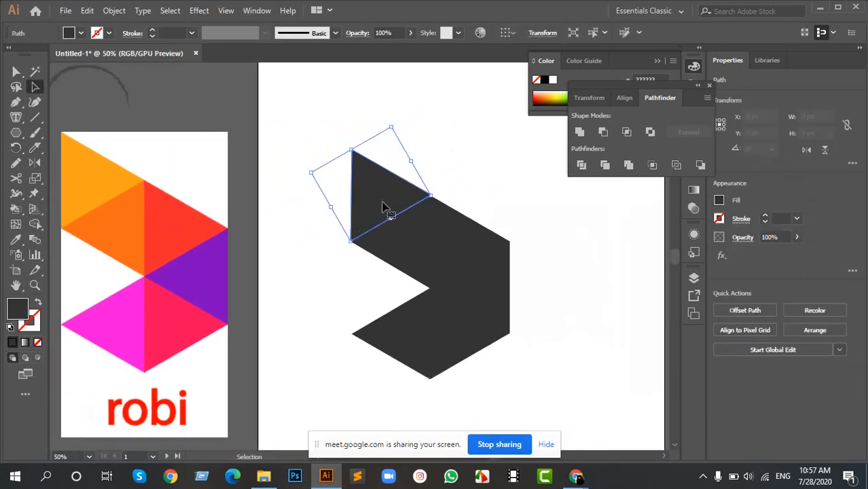
pyautogui.press('i')
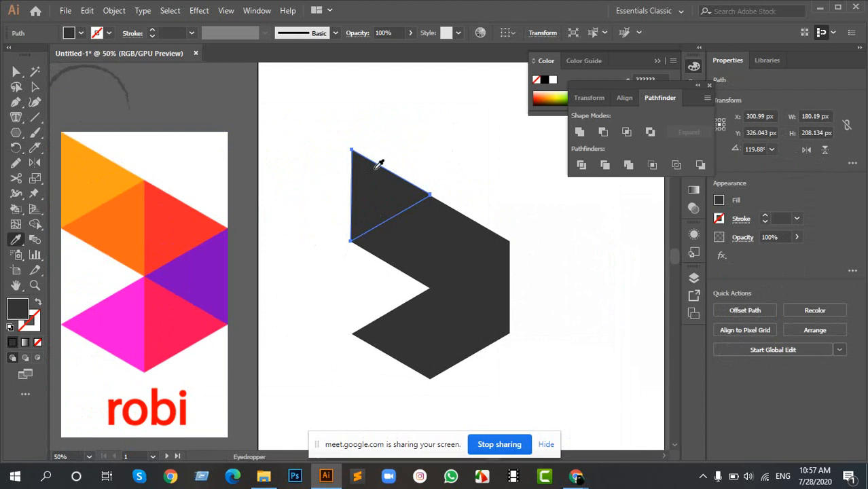
pyautogui.press('a')
pyautogui.click(400, 155)
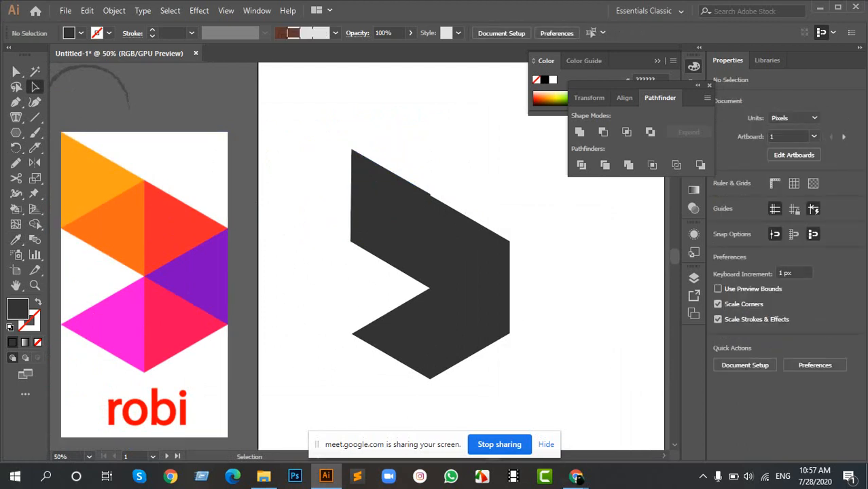
pyautogui.click(399, 203)
pyautogui.press('i')
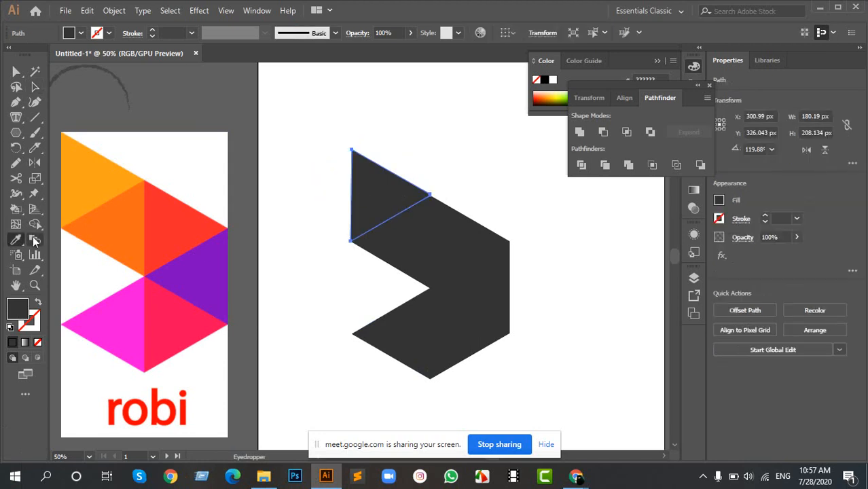
pyautogui.click(97, 171)
pyautogui.press('v')
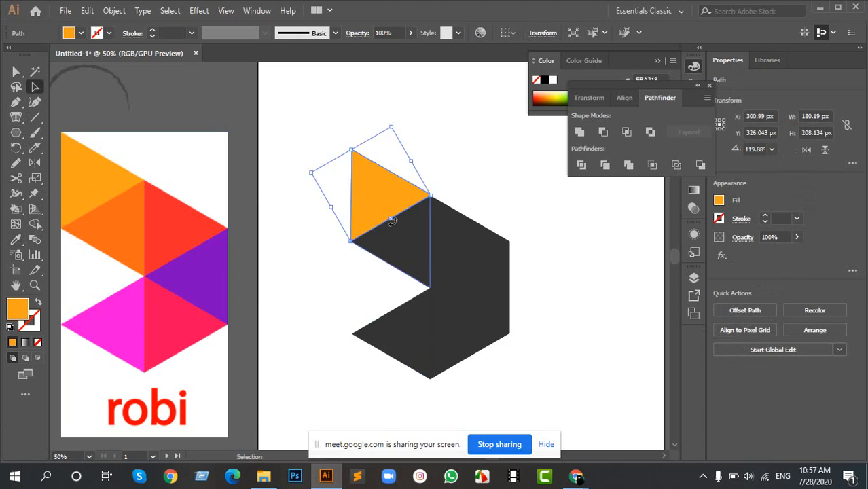
# Step: Fill the hexagon's upper-left triangle with the reference's darker orange and its upper-right triangle with the reference's red
pyautogui.click(413, 253)
pyautogui.press('i')
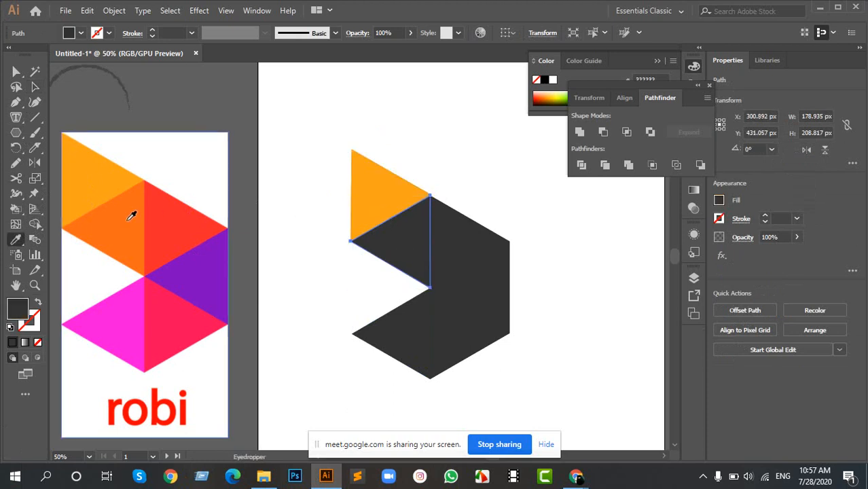
pyautogui.click(131, 216)
pyautogui.press('v')
pyautogui.click(454, 256)
pyautogui.press('i')
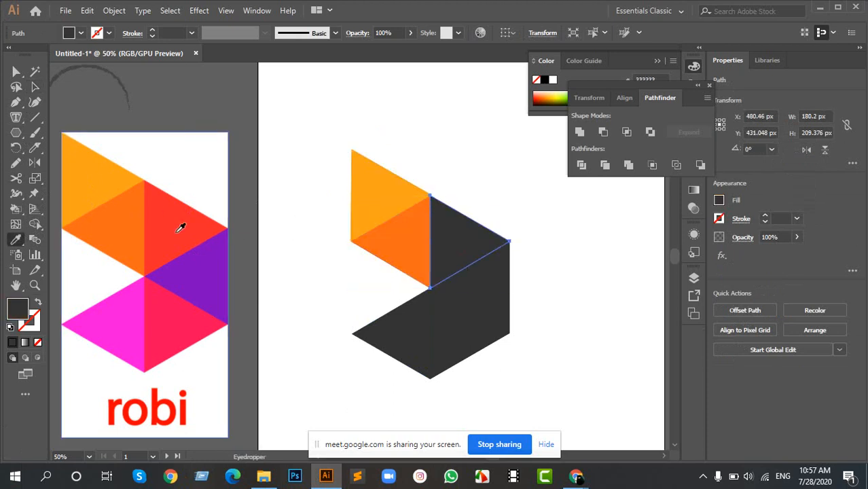
pyautogui.click(179, 230)
pyautogui.press('v')
# Step: Fill the hexagon's right triangle with the purple sampled from the Robi reference image
pyautogui.click(476, 291)
pyautogui.press('i')
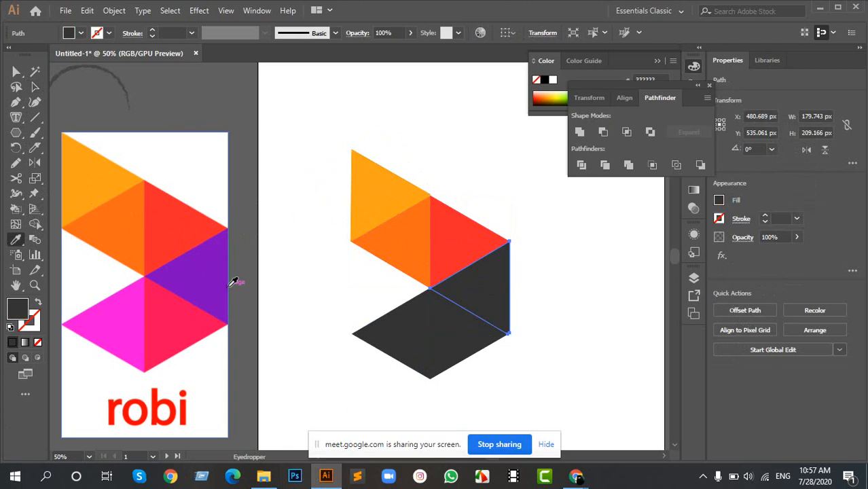
pyautogui.click(217, 280)
pyautogui.press('v')
pyautogui.click(380, 333)
pyautogui.press('i')
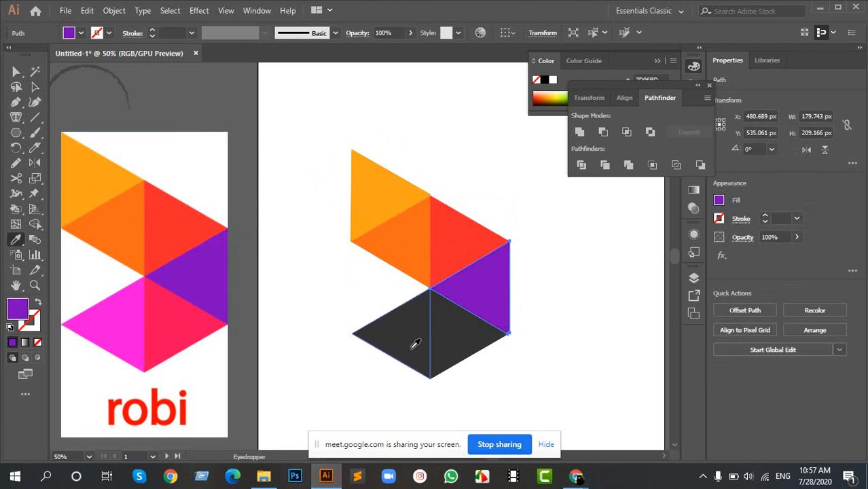
# Step: Fill the lower-right triangle with the reference's pinkish red and the lower-left triangle with its magenta, and deselect
pyautogui.press('v')
pyautogui.click(455, 345)
pyautogui.press('i')
pyautogui.click(163, 321)
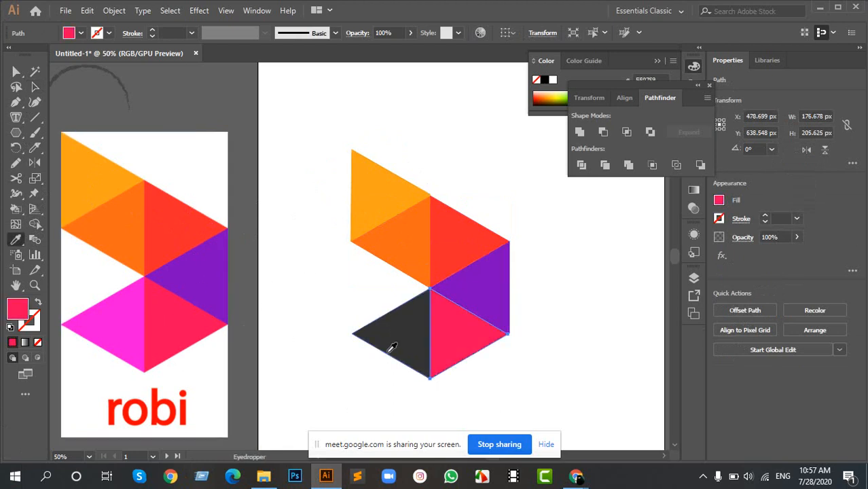
pyautogui.press('v')
pyautogui.click(397, 349)
pyautogui.press('i')
pyautogui.click(124, 313)
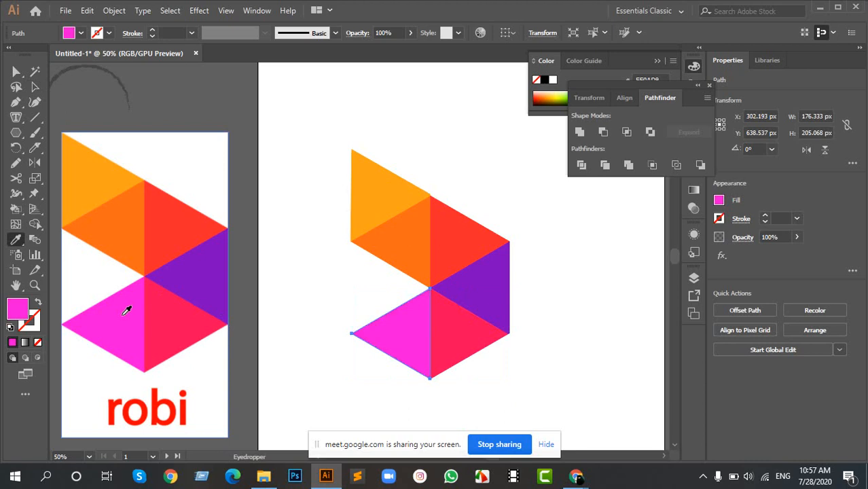
pyautogui.press('v')
pyautogui.click(316, 351)
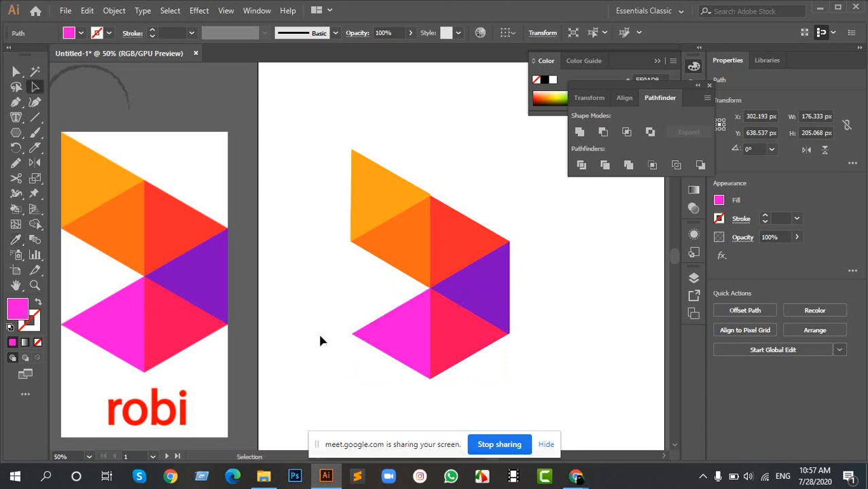
# Step: Move the finished six-triangle logo off the artboard below the Robi reference, and place the Chrome reference image on the artboard
pyautogui.keyDown('alt'); pyautogui.scroll(-2, 318, 336); pyautogui.keyUp('alt')
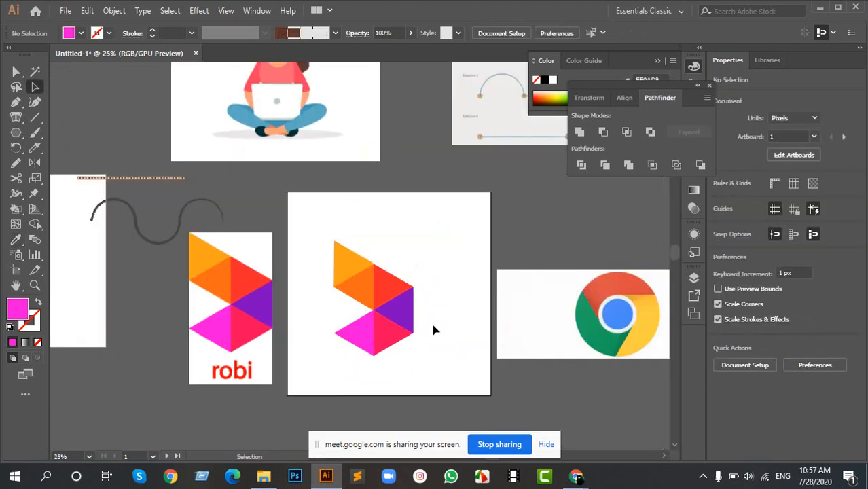
pyautogui.keyDown('alt'); pyautogui.scroll(3, 428, 326); pyautogui.keyUp('alt')
pyautogui.keyDown('alt'); pyautogui.scroll(-3, 402, 320); pyautogui.keyUp('alt')
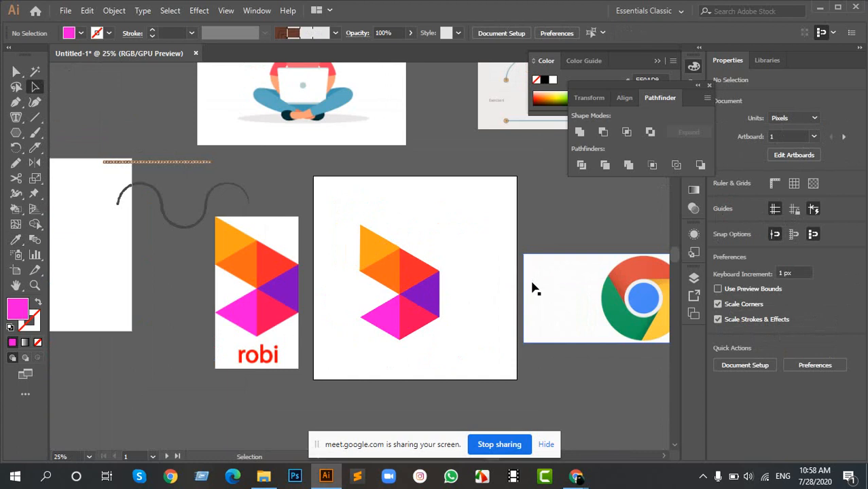
pyautogui.moveTo(534, 289); pyautogui.dragTo(433, 281)
pyautogui.moveTo(251, 207); pyautogui.dragTo(369, 348)
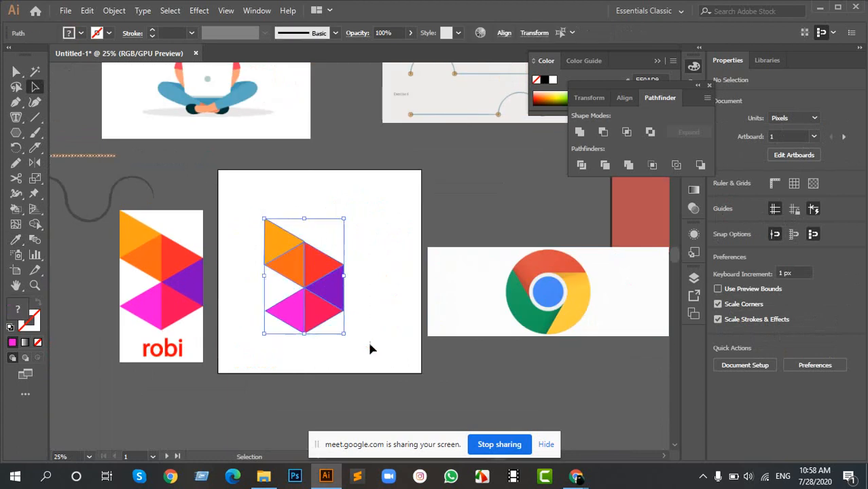
pyautogui.moveTo(314, 275); pyautogui.dragTo(193, 346)
pyautogui.moveTo(511, 236); pyautogui.dragTo(266, 224)
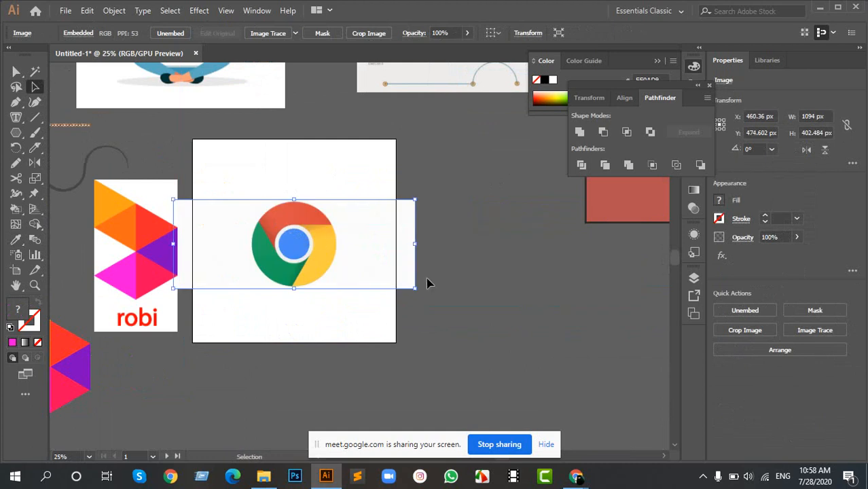
# Step: Enlarge the Chrome reference image about its centre to about 1462 px wide
pyautogui.moveTo(419, 290); pyautogui.dragTo(459, 328)
pyautogui.scroll(3, 240, 252)
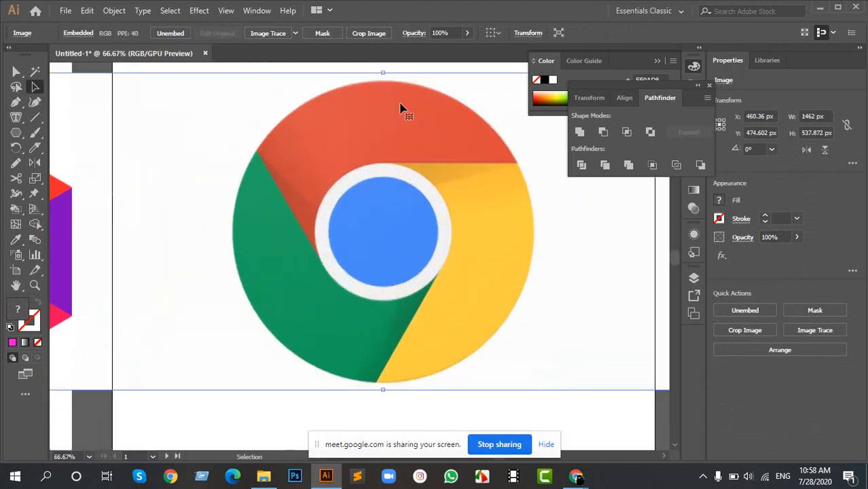
pyautogui.scroll(-1, 403, 108)
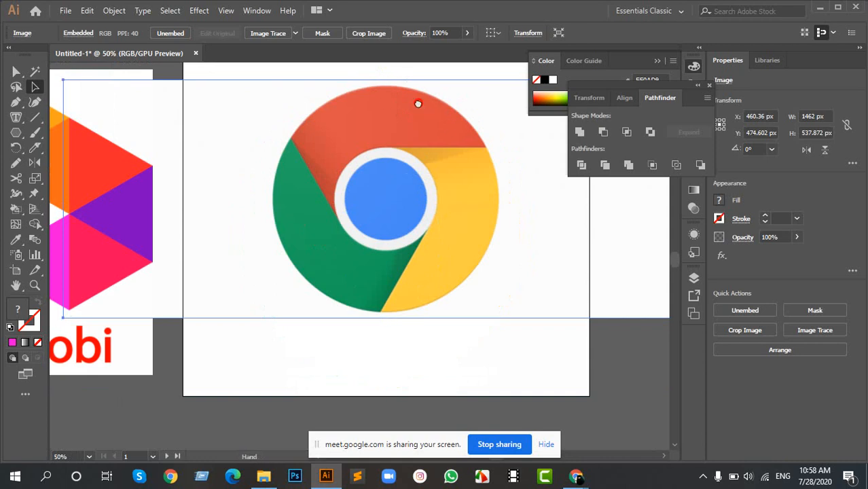
pyautogui.scroll(2, 331, 163)
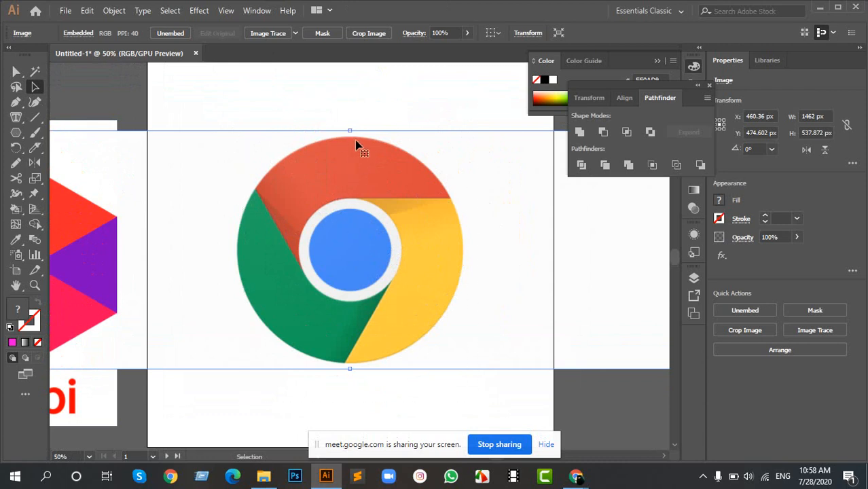
pyautogui.click(307, 115)
pyautogui.moveTo(242, 98); pyautogui.dragTo(476, 331)
pyautogui.rightClick(337, 166)
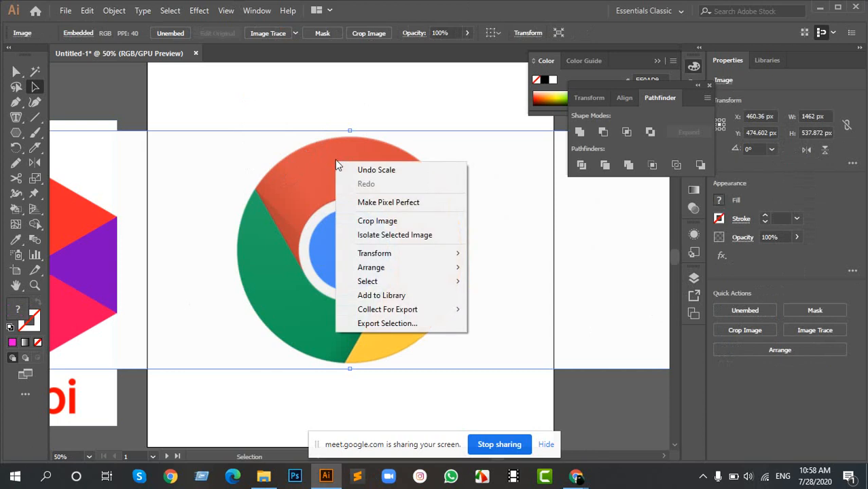
pyautogui.click(336, 140)
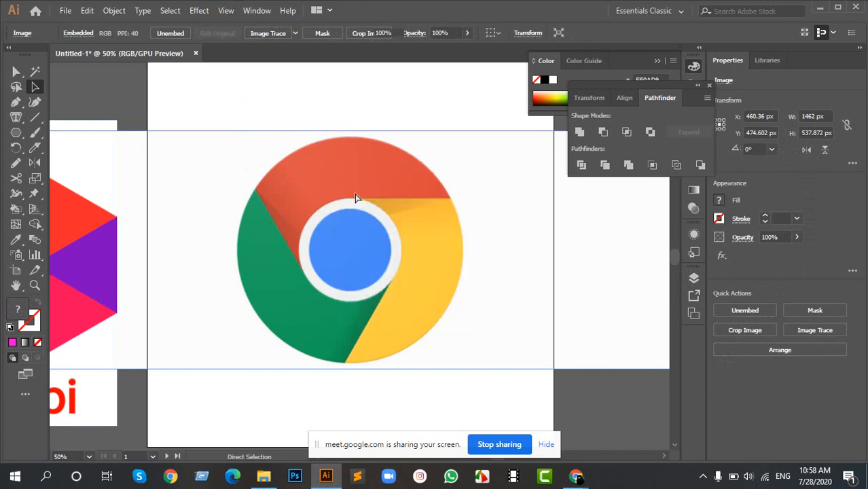
pyautogui.hotkey('ctrl', 'shift', 'a')
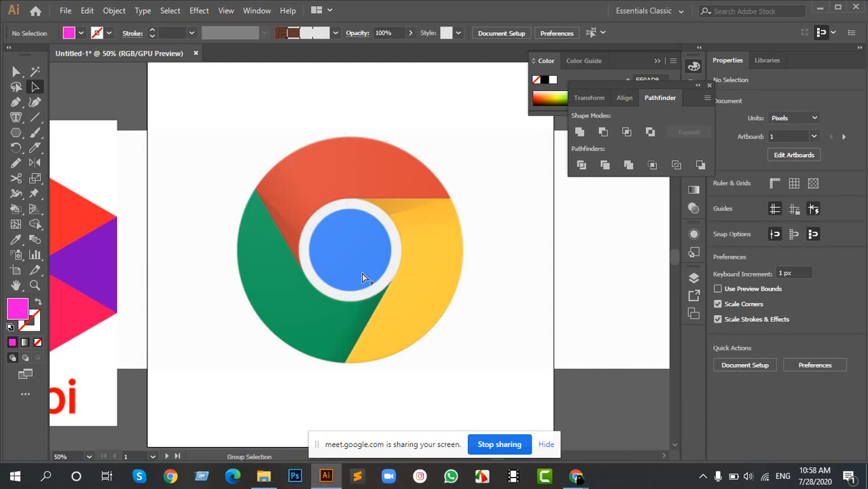
pyautogui.click(362, 277)
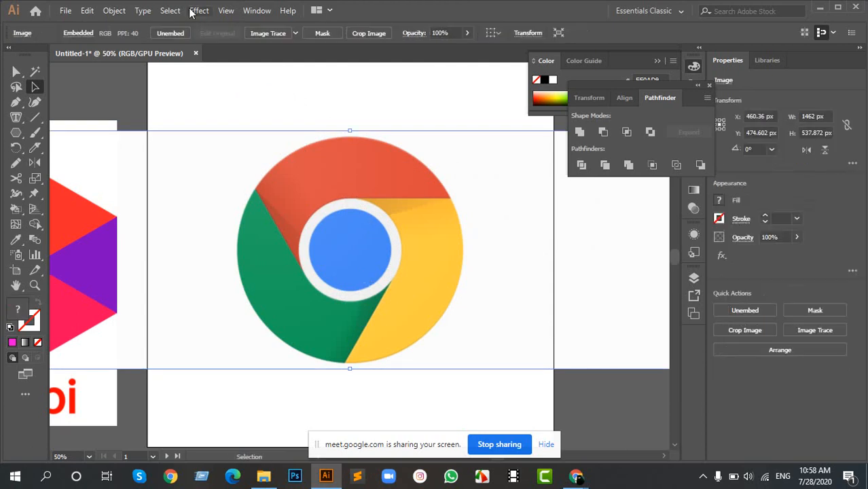
pyautogui.moveTo(244, 95); pyautogui.dragTo(324, 250)
pyautogui.click(326, 217)
pyautogui.click(268, 131)
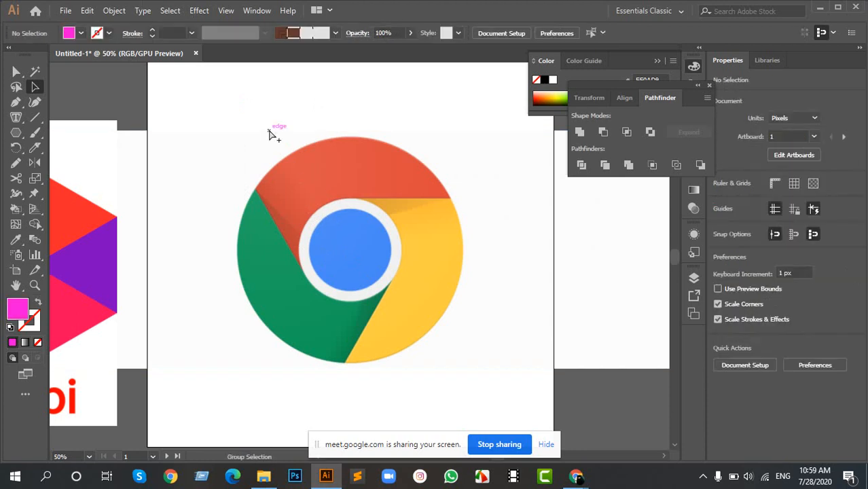
# Step: Select the Chrome reference image and lock it so it can serve as a tracing background
pyautogui.click(269, 133)
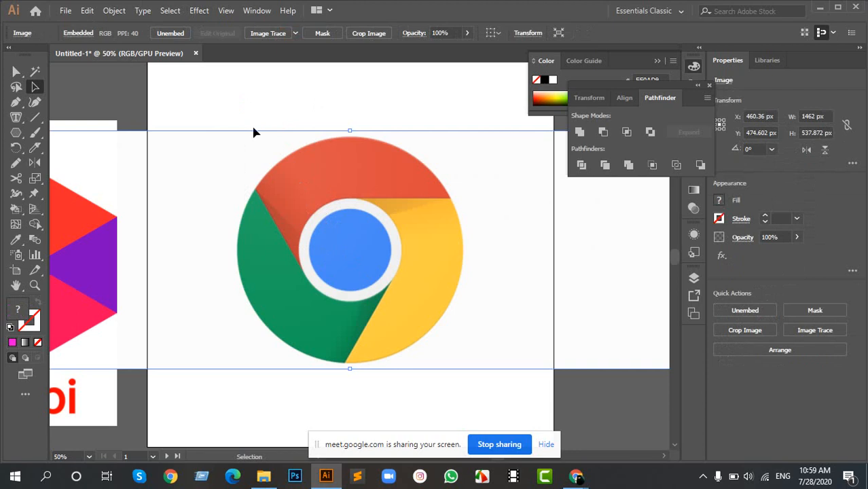
pyautogui.click(233, 99)
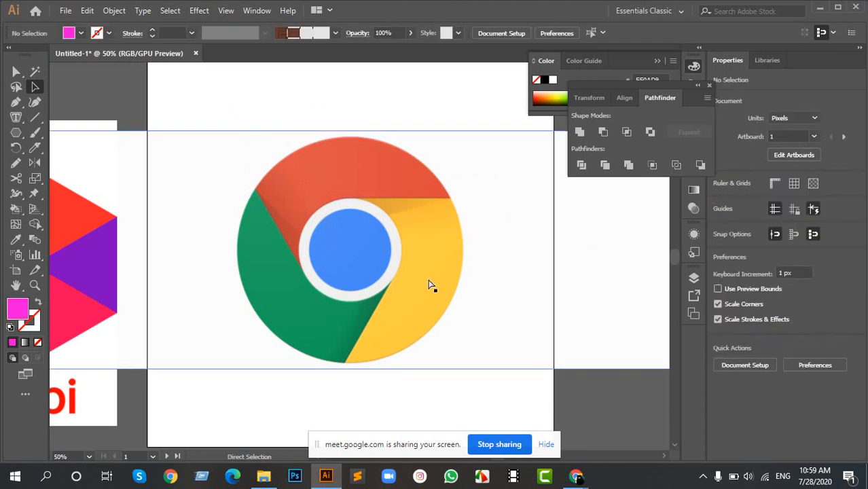
pyautogui.scroll(1, 367, 201)
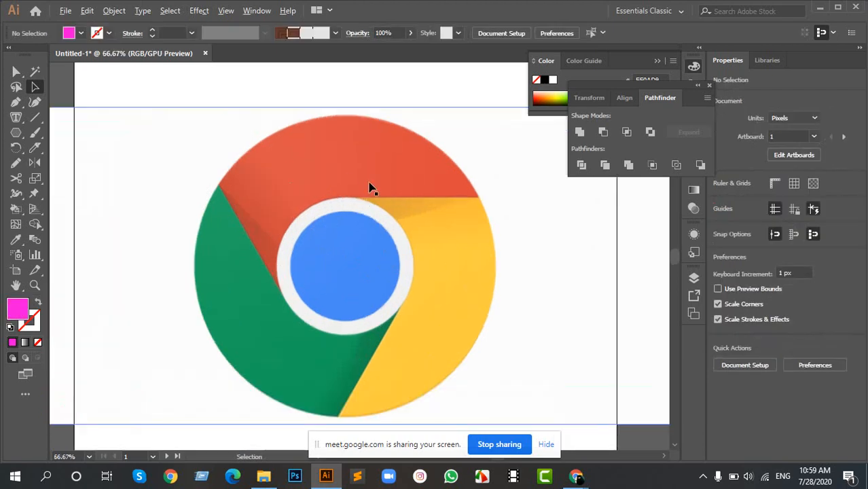
pyautogui.click(366, 175)
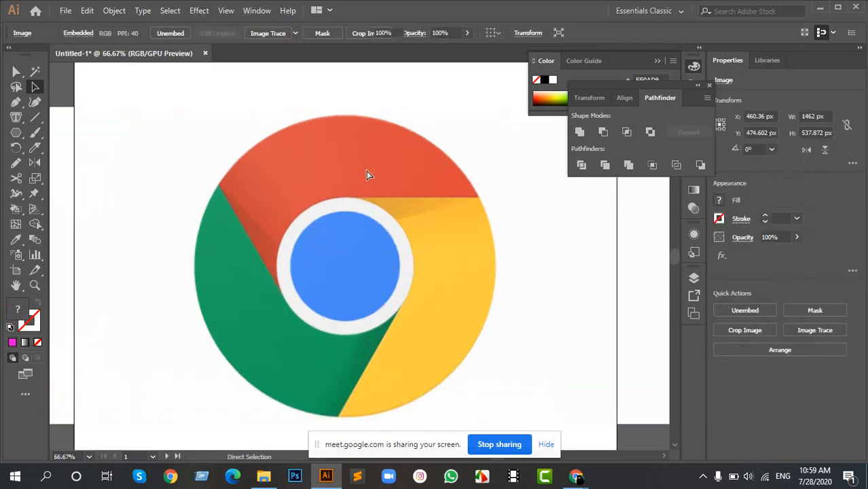
pyautogui.hotkey('ctrl', 'shift', 'a')
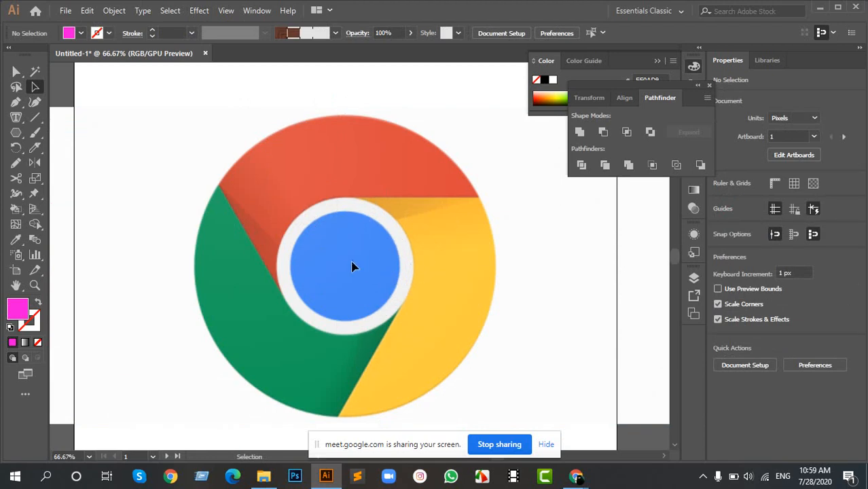
# Step: Draw a 512 px circle aligned to the Chrome logo's outer edge and swap its magenta fill to the stroke
pyautogui.press('l')
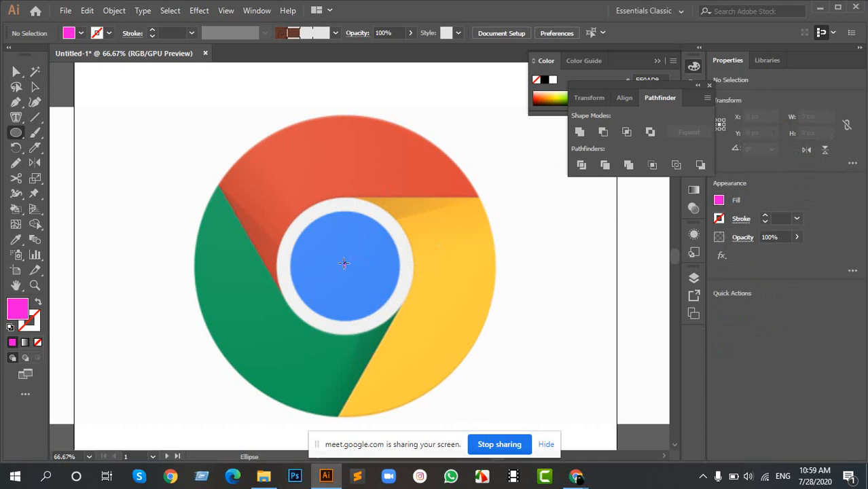
pyautogui.moveTo(344, 263); pyautogui.dragTo(438, 414)
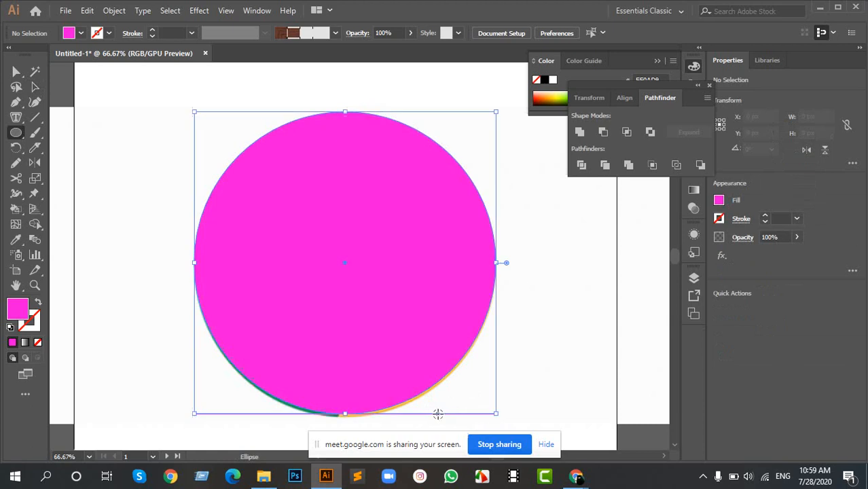
pyautogui.press('v')
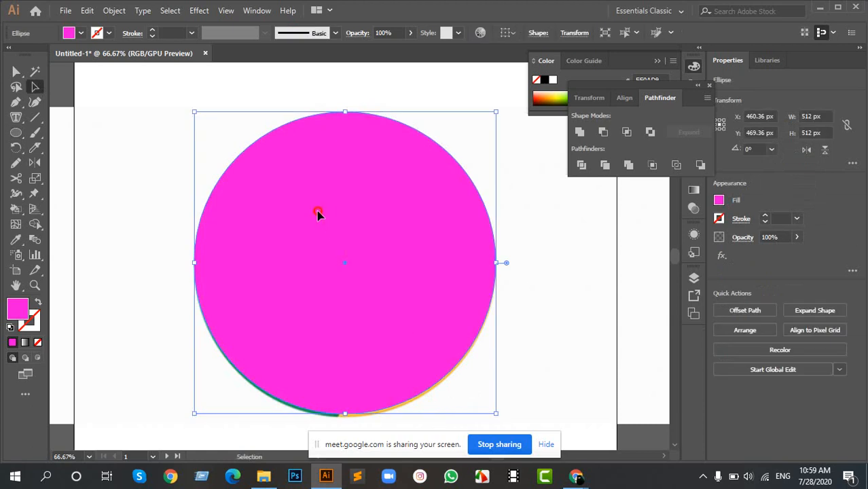
pyautogui.moveTo(317, 214); pyautogui.dragTo(320, 218)
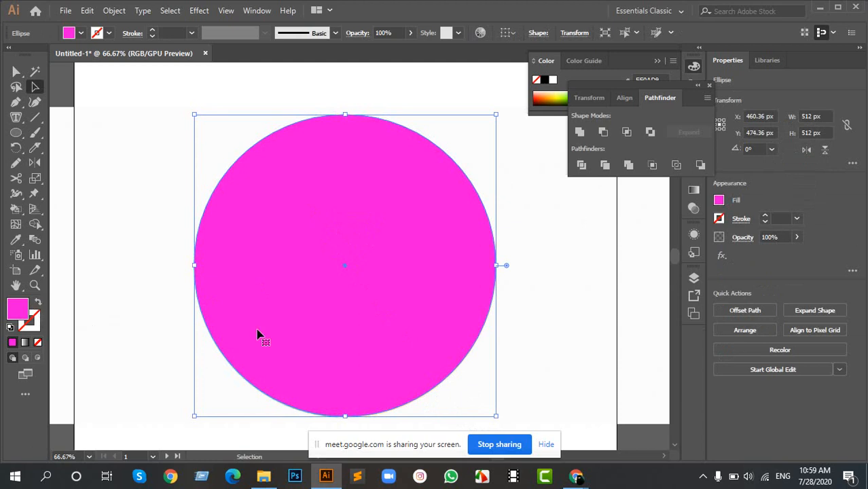
pyautogui.hotkey('shift', 'x')
pyautogui.click(514, 231)
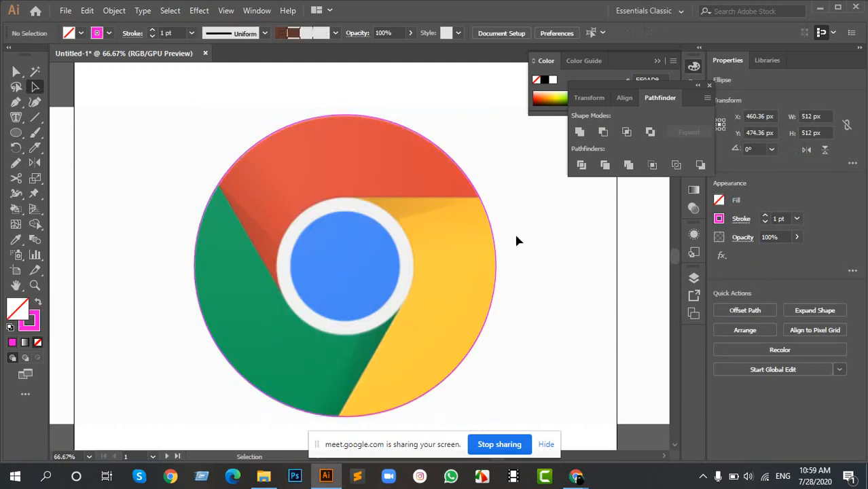
# Step: Make two concentric copies of the outer circle, 231 px for the white ring and 186 px for the blue centre
pyautogui.click(484, 212)
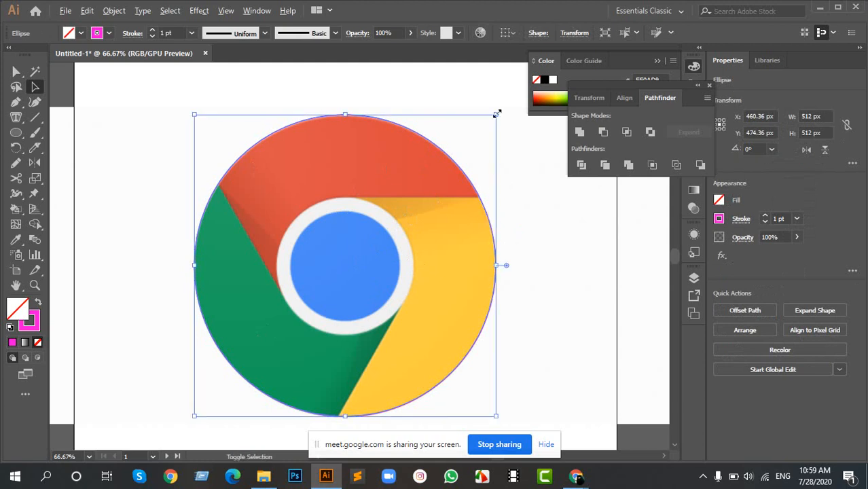
pyautogui.moveTo(497, 114); pyautogui.dragTo(443, 198)
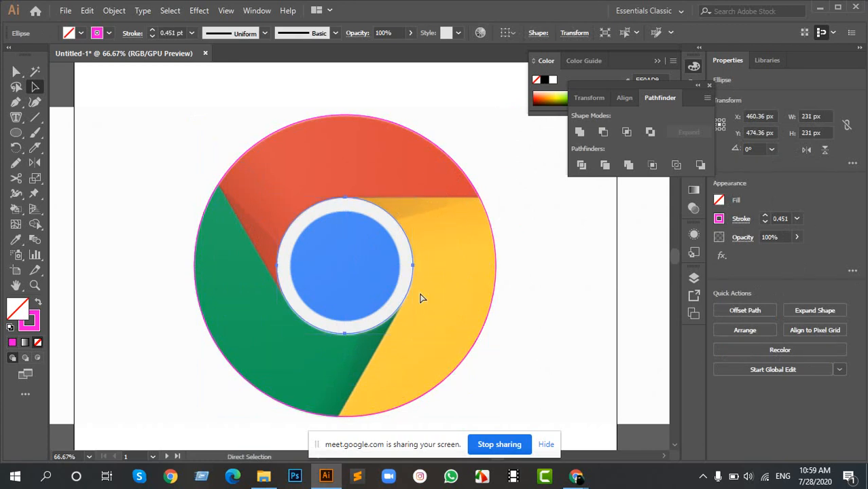
pyautogui.moveTo(412, 198); pyautogui.dragTo(400, 211)
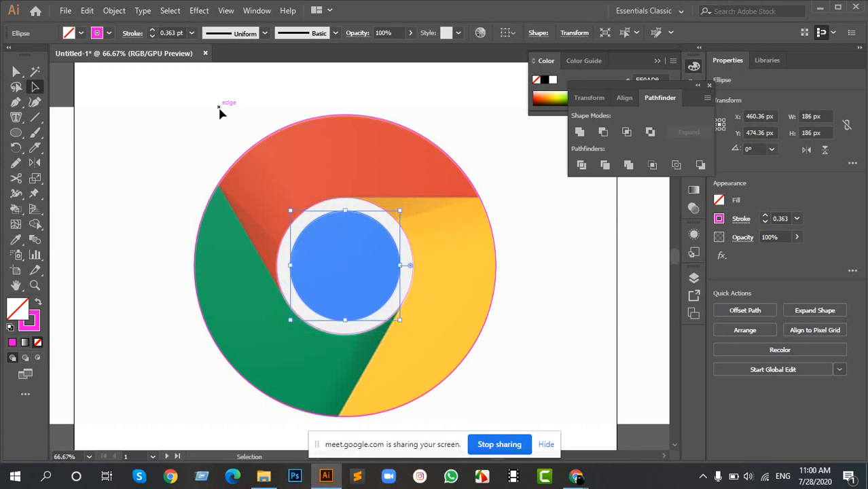
# Step: Select the three circles, show the rulers and place a horizontal guide through the circles' centre
pyautogui.moveTo(186, 106); pyautogui.dragTo(531, 375)
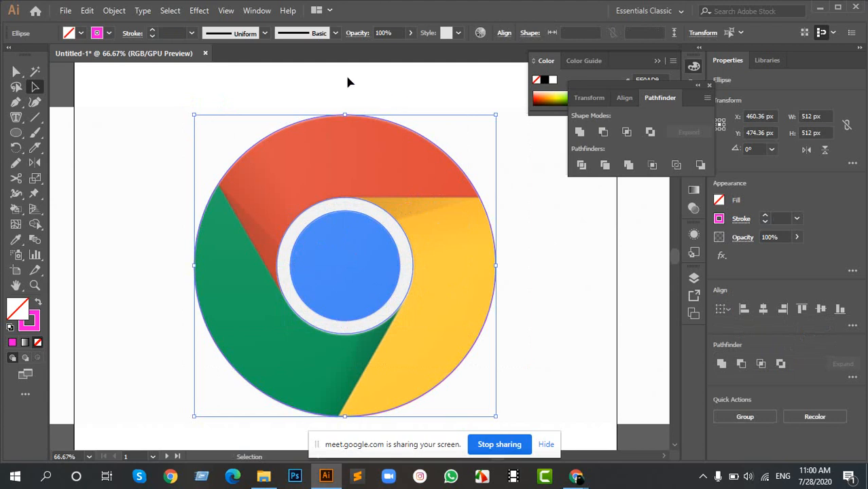
pyautogui.hotkey('ctrl', 'r')
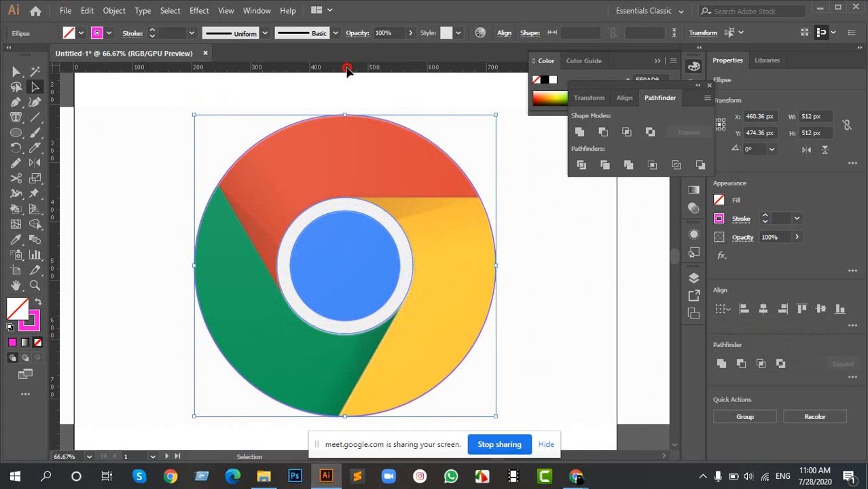
pyautogui.moveTo(345, 73); pyautogui.dragTo(351, 267)
# Step: Inspect closely whether the horizontal guide meets the side anchor point of the ring's outer circle, and deselect
pyautogui.scroll(6, 415, 267)
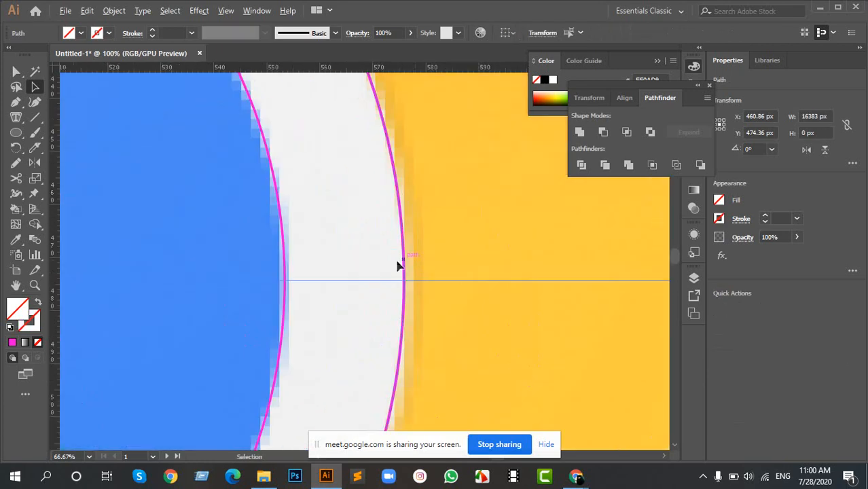
pyautogui.scroll(1, 302, 281)
pyautogui.moveTo(345, 228); pyautogui.dragTo(497, 343)
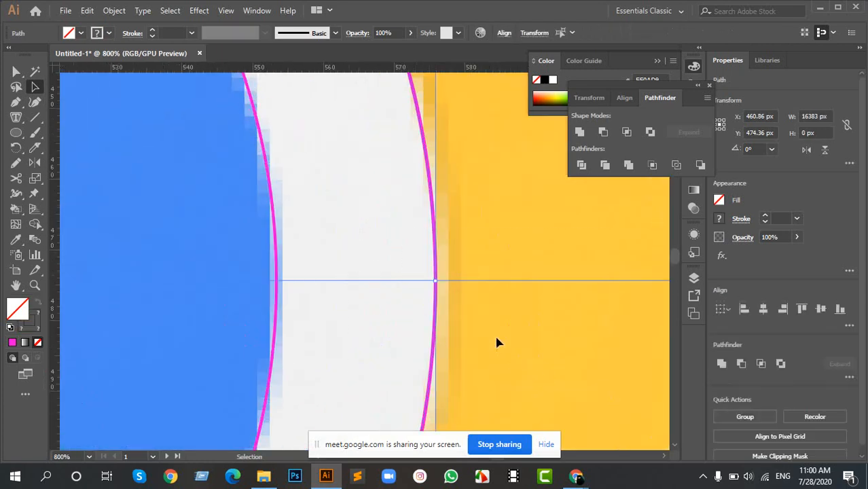
pyautogui.scroll(2, 464, 300)
pyautogui.scroll(2, 464, 300)
pyautogui.scroll(1, 378, 288)
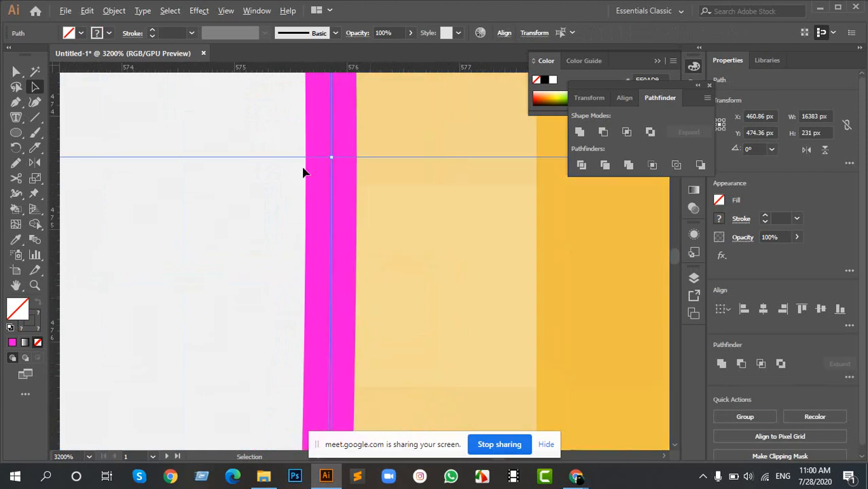
pyautogui.scroll(2, 304, 172)
pyautogui.scroll(2, 382, 163)
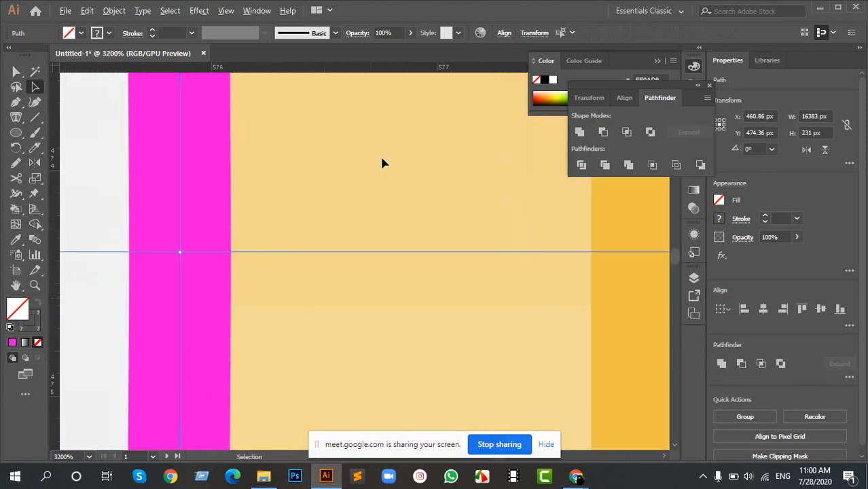
pyautogui.scroll(2, 239, 281)
pyautogui.scroll(-15, 221, 278)
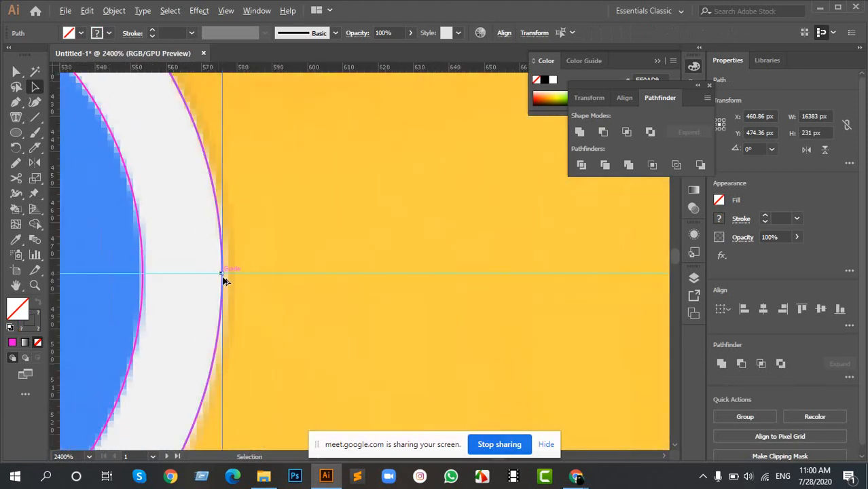
pyautogui.scroll(4, 178, 278)
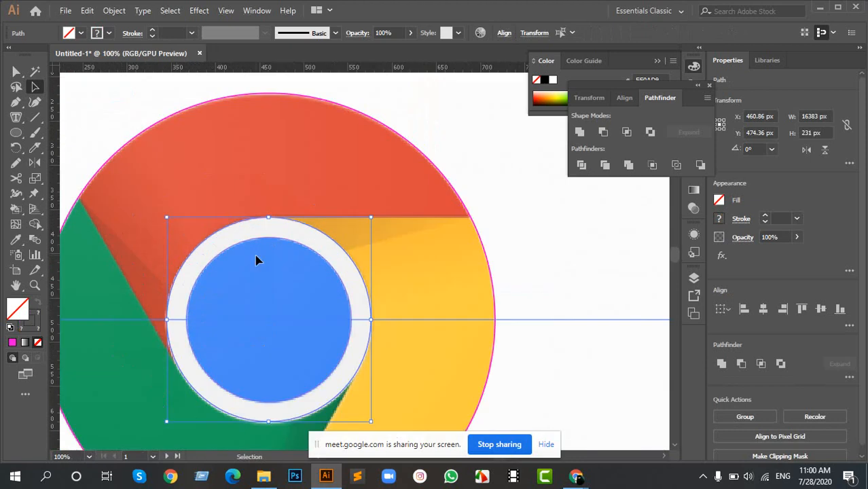
pyautogui.scroll(-3, 258, 258)
pyautogui.click(172, 195)
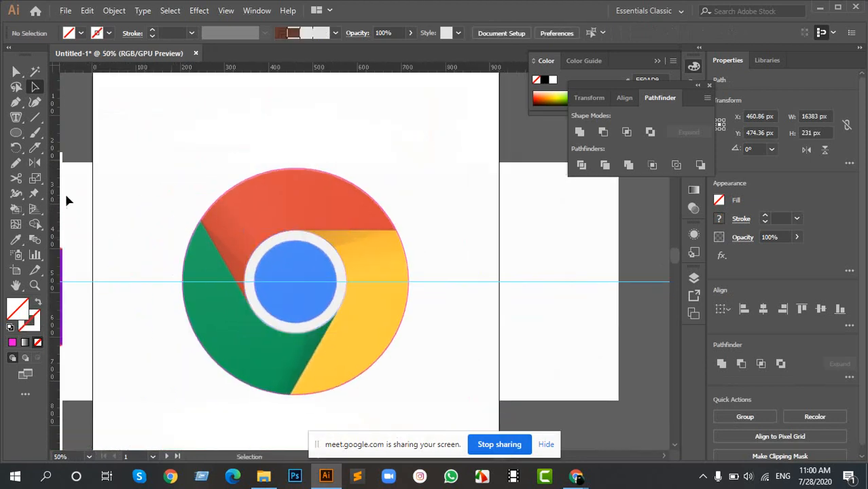
# Step: Place a vertical guide through the circles' centre, check it against the outer circle's top anchor point, and deselect
pyautogui.moveTo(59, 200); pyautogui.dragTo(294, 293)
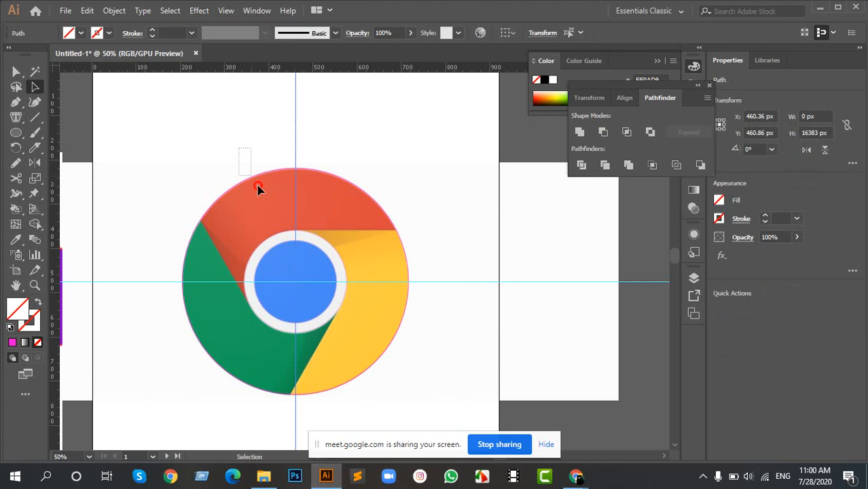
pyautogui.click(299, 229)
pyautogui.scroll(4, 288, 141)
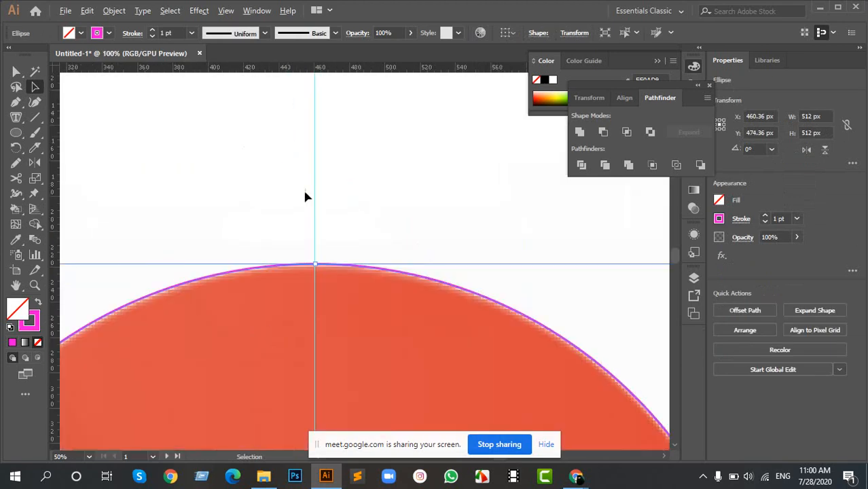
pyautogui.scroll(-8, 326, 308)
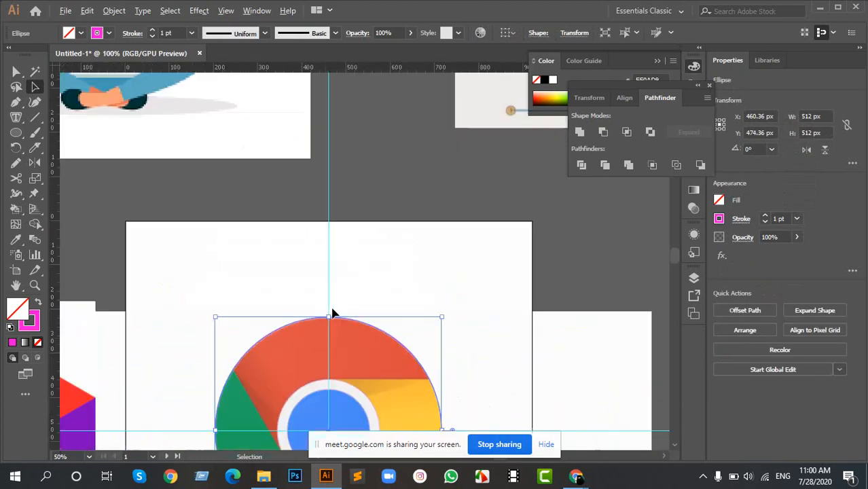
pyautogui.scroll(4, 340, 285)
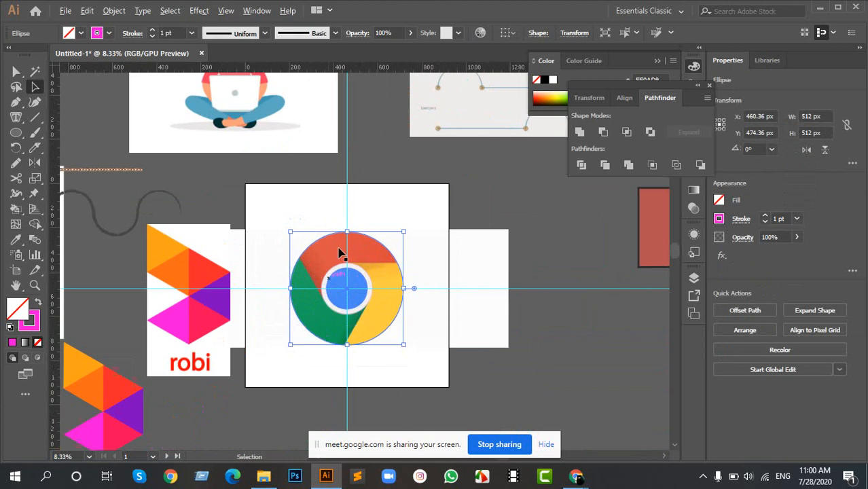
pyautogui.click(407, 182)
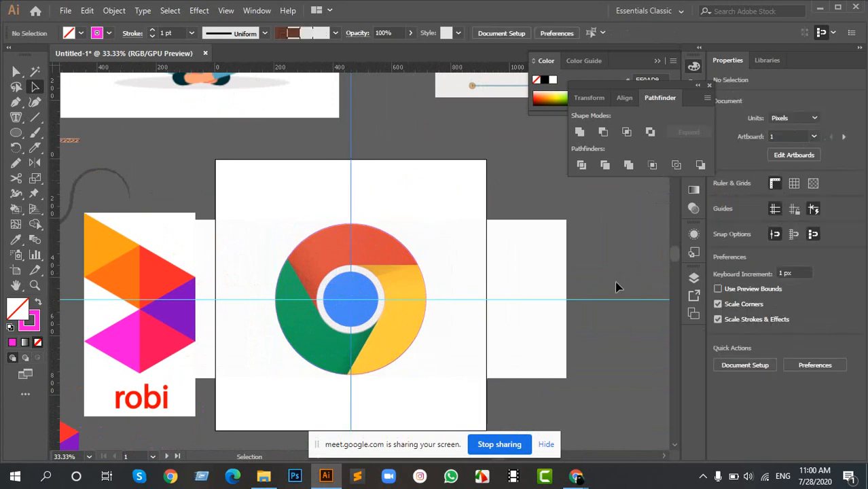
pyautogui.click(620, 298)
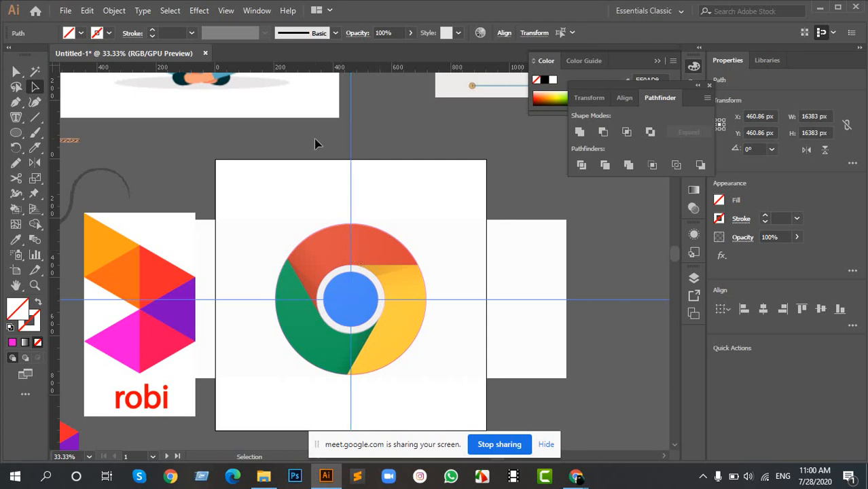
pyautogui.click(32, 120)
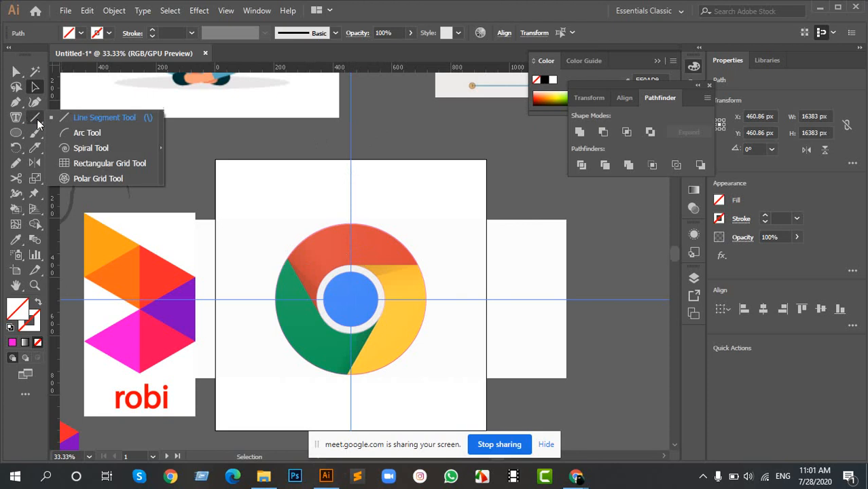
pyautogui.click(102, 118)
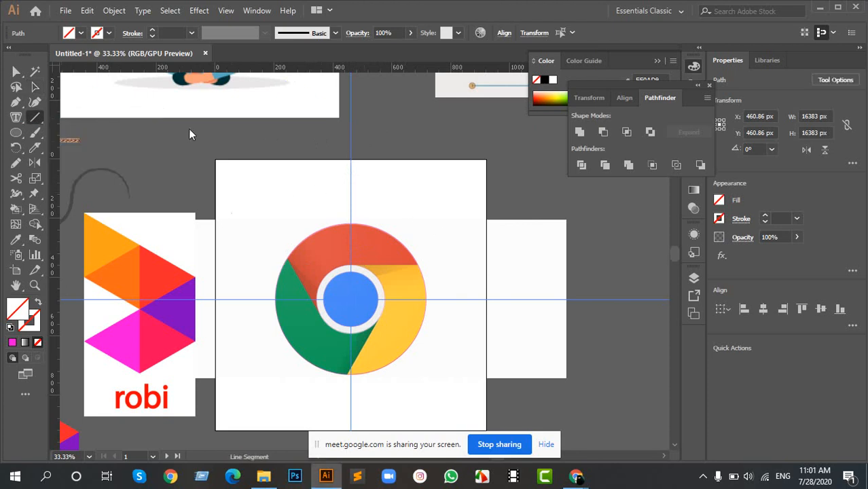
pyautogui.press('v')
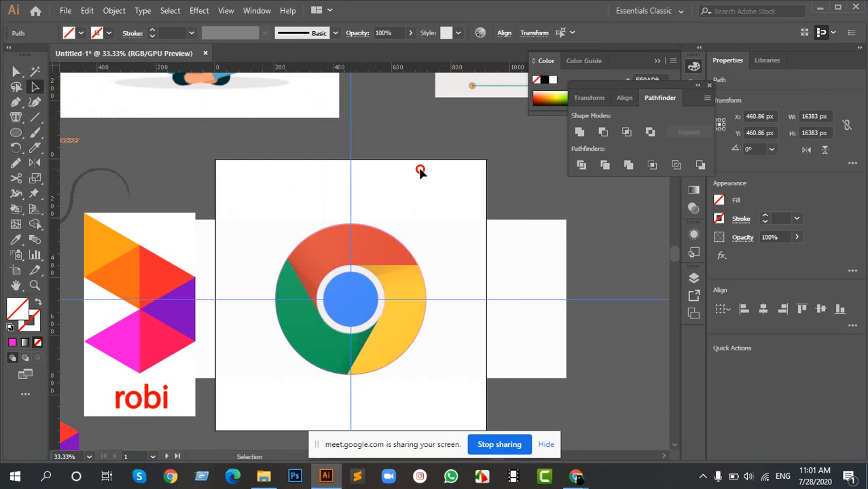
pyautogui.click(420, 172)
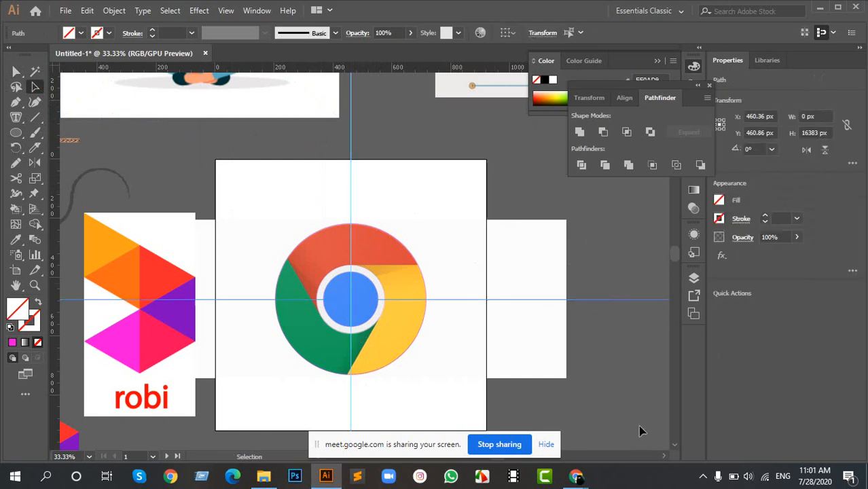
pyautogui.press('a')
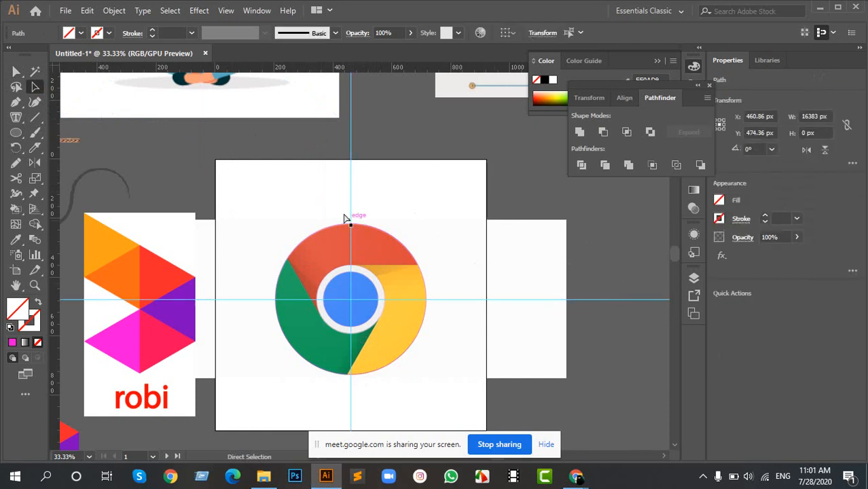
pyautogui.moveTo(320, 168)
pyautogui.mouseDown()
pyautogui.moveTo(409, 199)
pyautogui.moveTo(333, 165)
pyautogui.mouseUp()
pyautogui.click(238, 228)
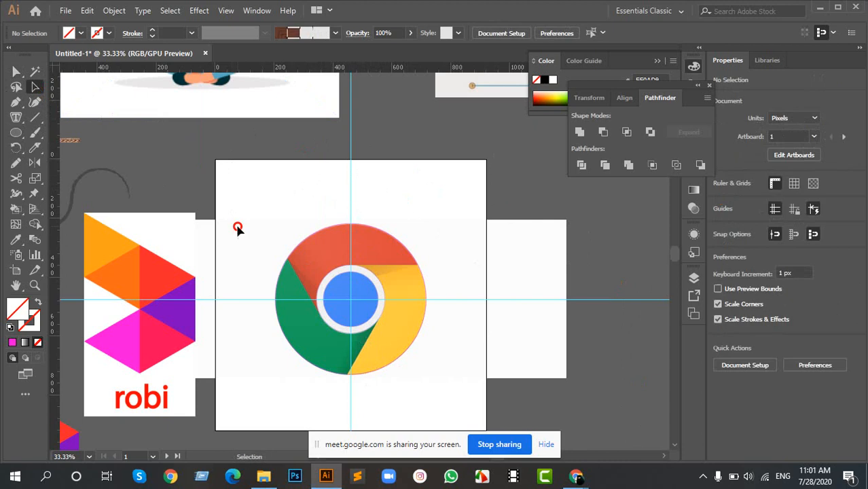
# Step: Draw a line segment about 26 px wide from the white ring's top point on the vertical guide, along the red-yellow boundary
pyautogui.scroll(2, 347, 313)
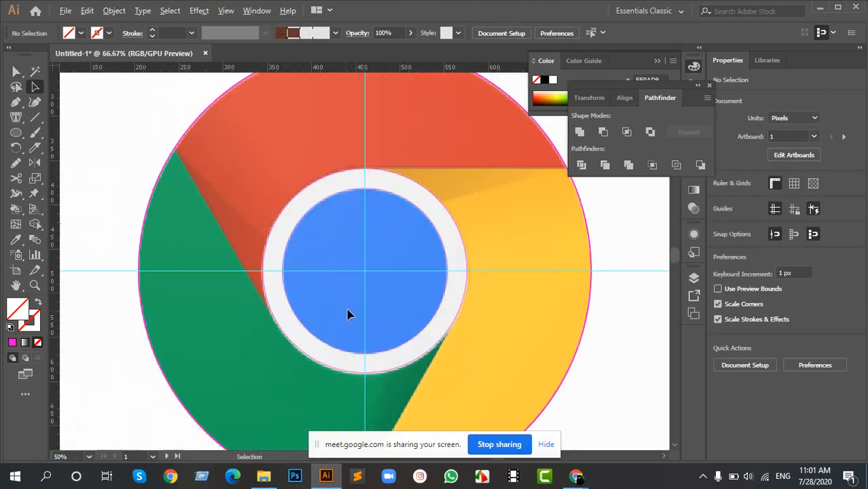
pyautogui.scroll(-2, 350, 299)
pyautogui.moveTo(471, 209); pyautogui.dragTo(412, 196)
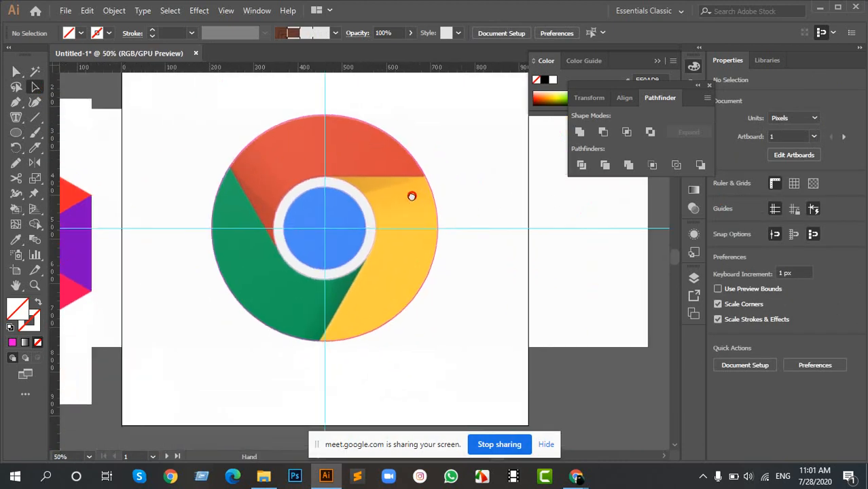
pyautogui.scroll(2, 375, 176)
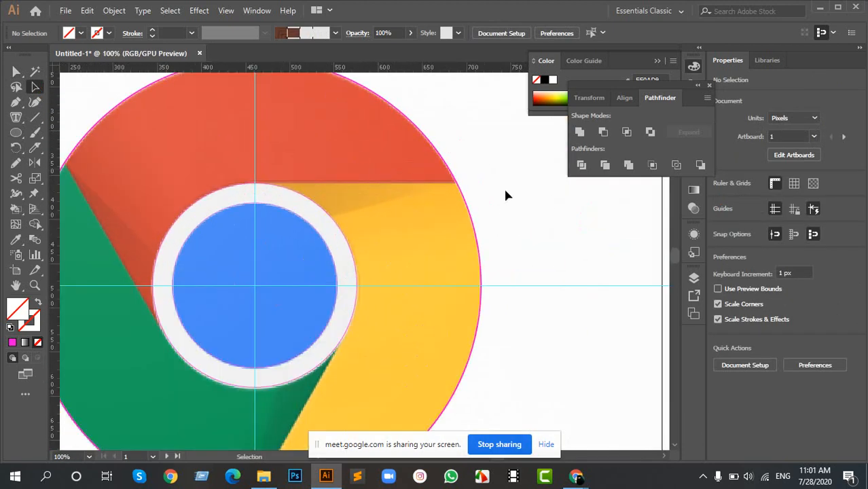
pyautogui.hscroll(3, 504, 195)
pyautogui.scroll(1, 504, 196)
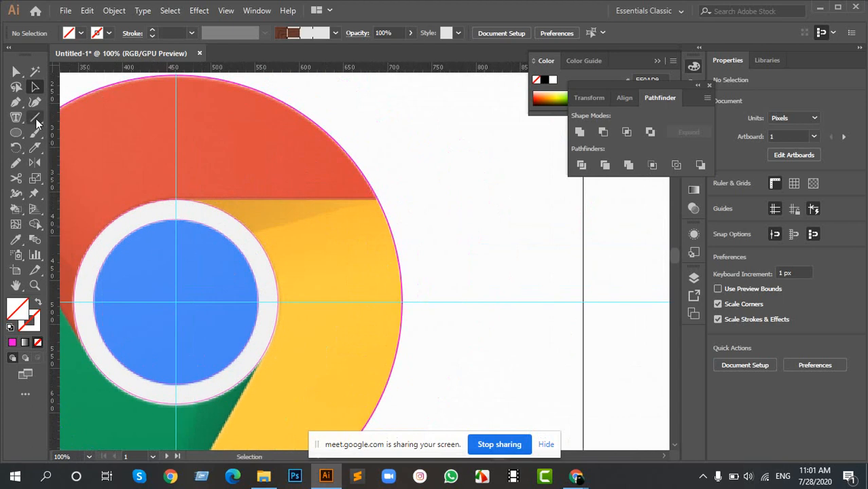
pyautogui.click(36, 120)
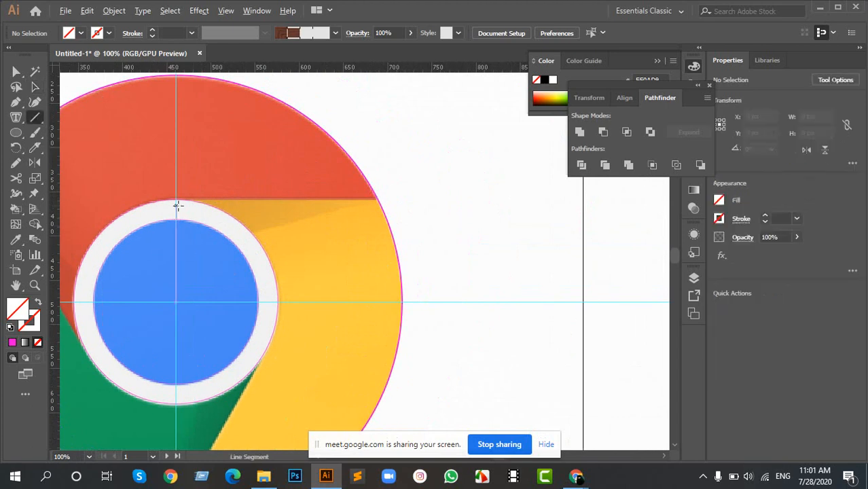
pyautogui.scroll(3, 178, 206)
pyautogui.scroll(-5, 326, 211)
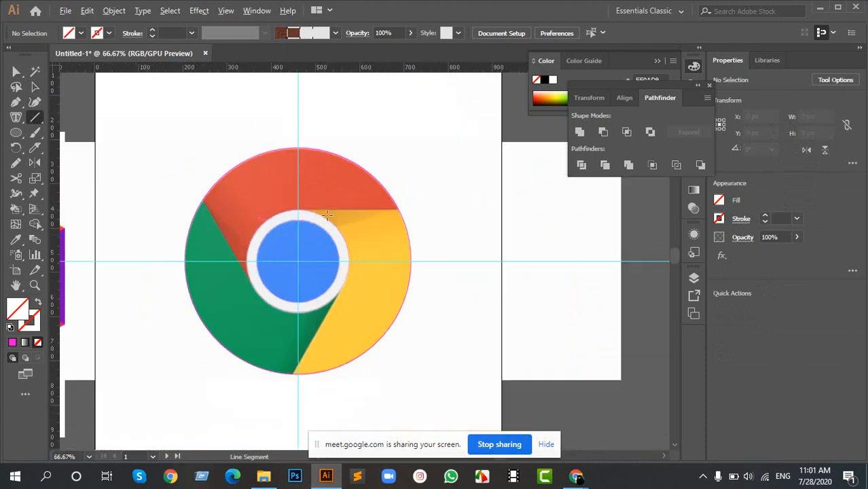
pyautogui.scroll(1, 222, 245)
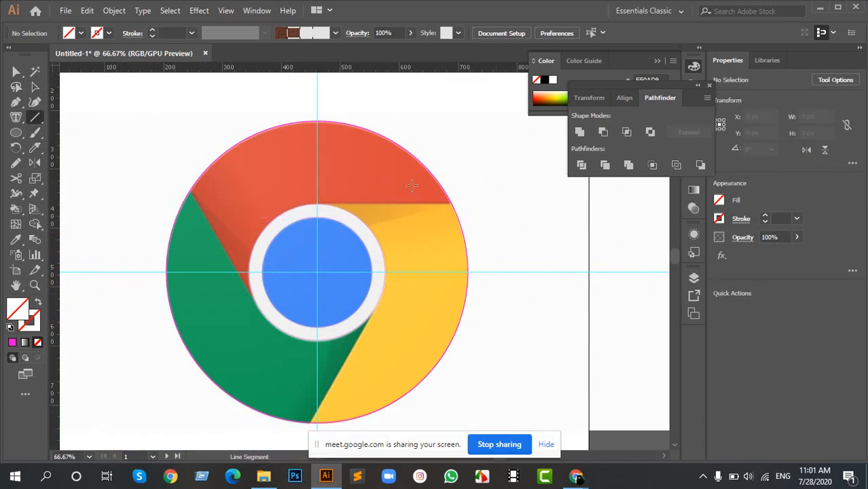
pyautogui.press('v')
pyautogui.press('\\')
pyautogui.scroll(2, 427, 207)
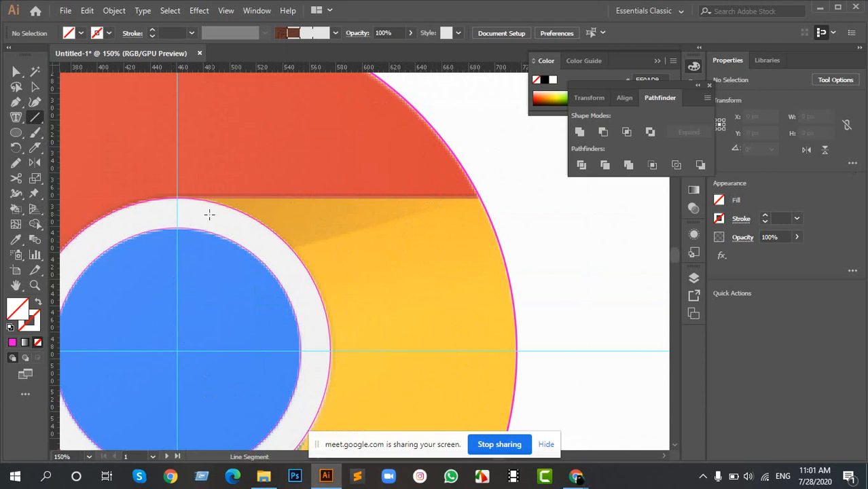
pyautogui.scroll(7, 181, 193)
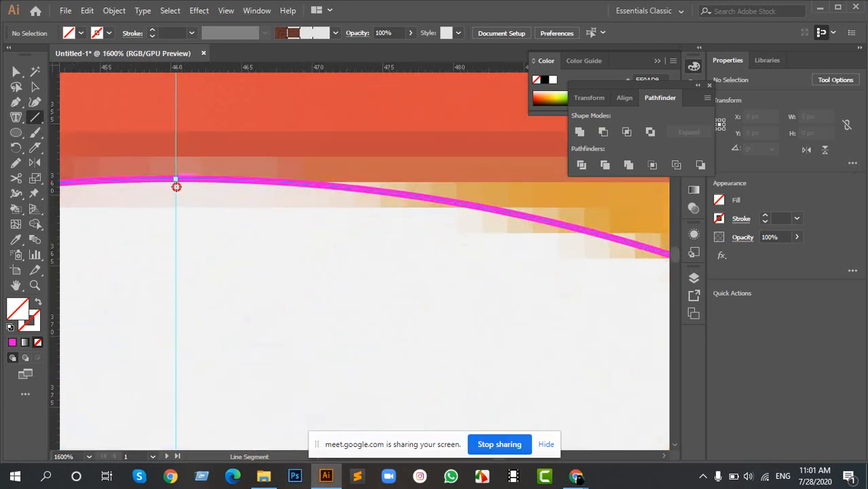
pyautogui.moveTo(176, 185); pyautogui.dragTo(547, 173)
# Step: Extend the line along the red-yellow boundary past the outer circle, to about 256 px wide, and check its start point on the ring
pyautogui.scroll(-5, 547, 172)
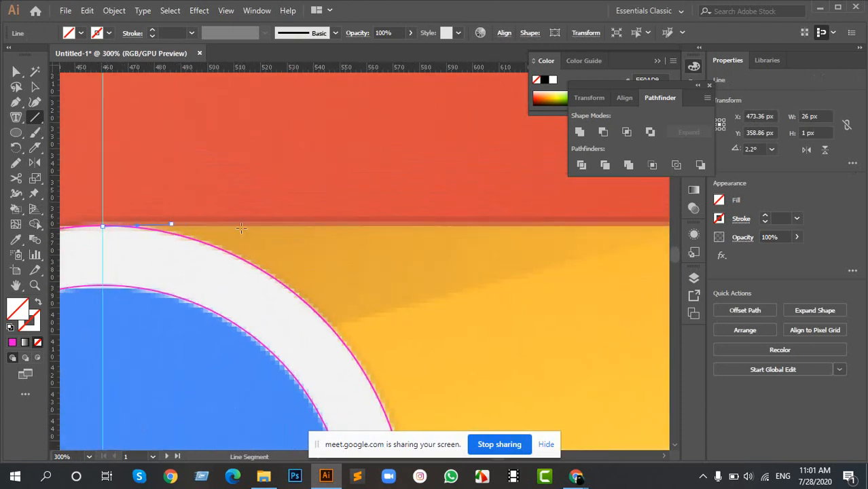
pyautogui.scroll(-3, 224, 221)
pyautogui.moveTo(187, 222); pyautogui.dragTo(411, 221)
pyautogui.scroll(6, 186, 226)
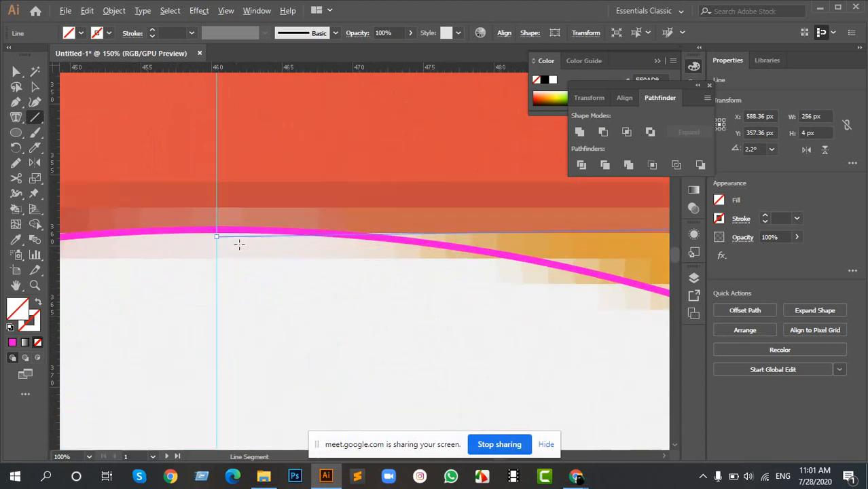
pyautogui.scroll(2, 239, 244)
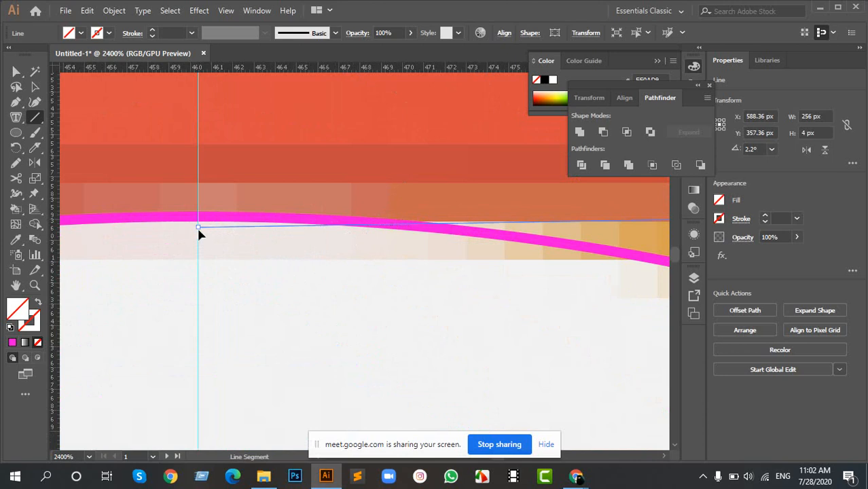
pyautogui.scroll(-10, 197, 231)
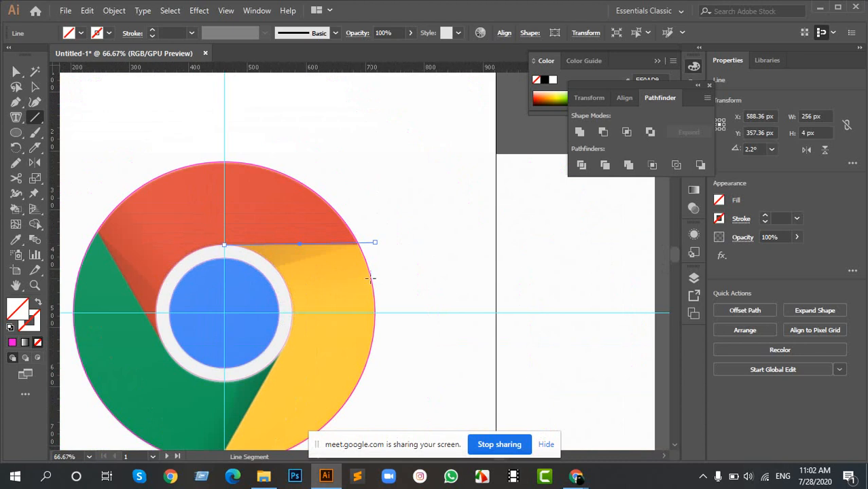
pyautogui.scroll(3, 241, 247)
pyautogui.scroll(-3, 233, 263)
pyautogui.moveTo(232, 263); pyautogui.dragTo(271, 245)
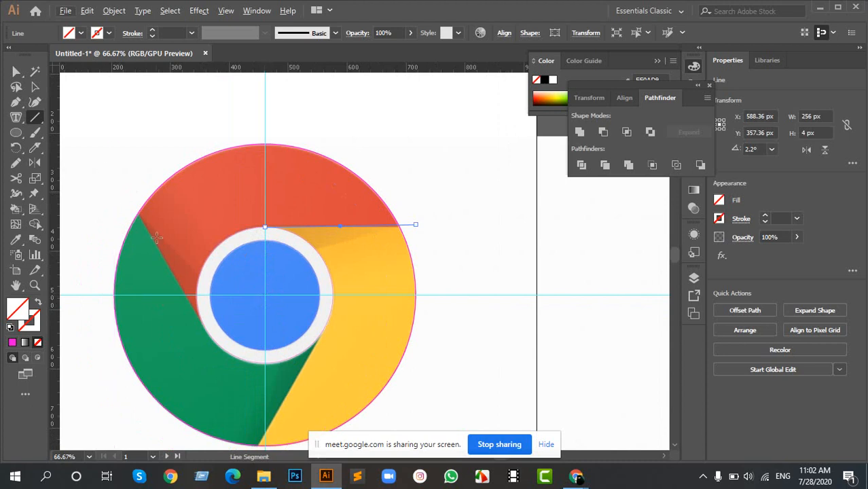
# Step: Rotate a copy of the line around the circles' centre onto the green-yellow boundary, and repeat the transformation for the red-green boundary
pyautogui.press('r')
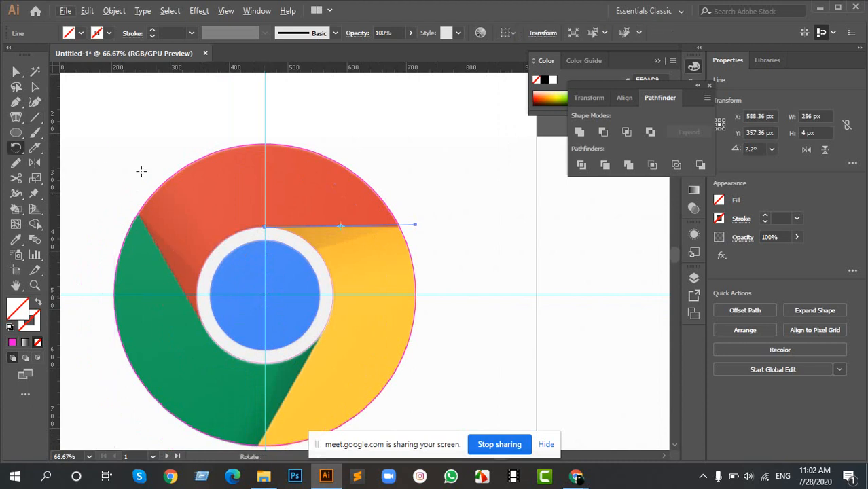
pyautogui.click(16, 148)
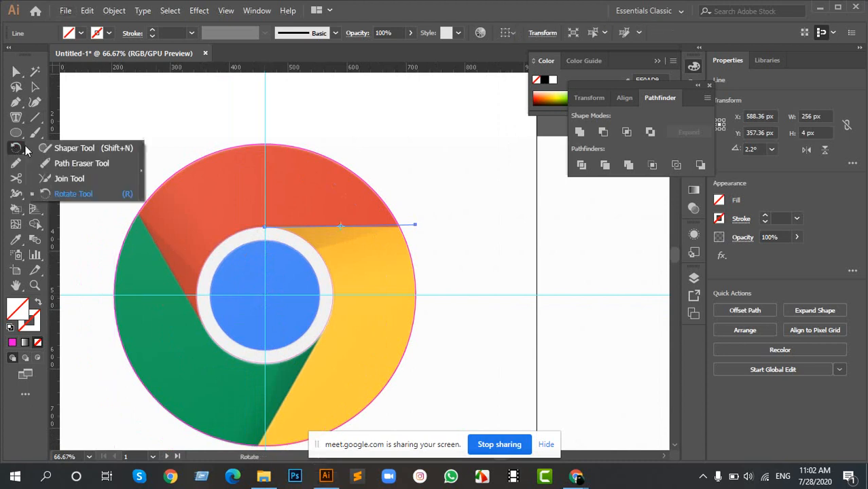
pyautogui.click(75, 195)
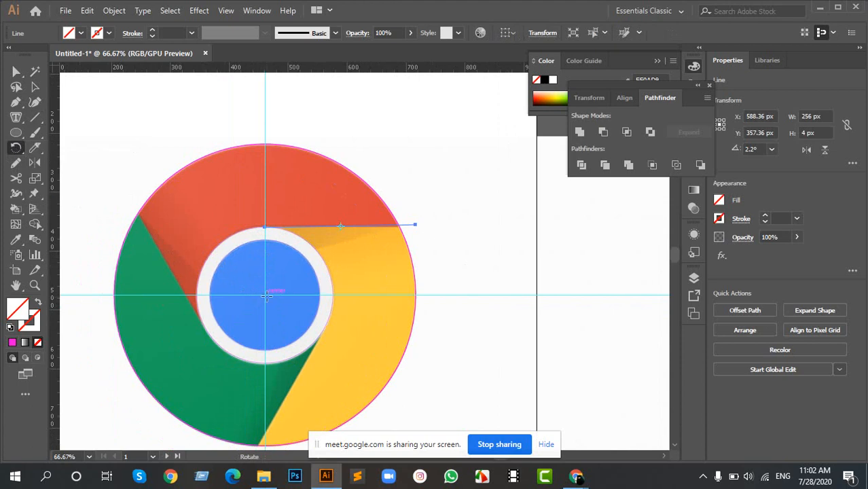
pyautogui.scroll(1, 265, 296)
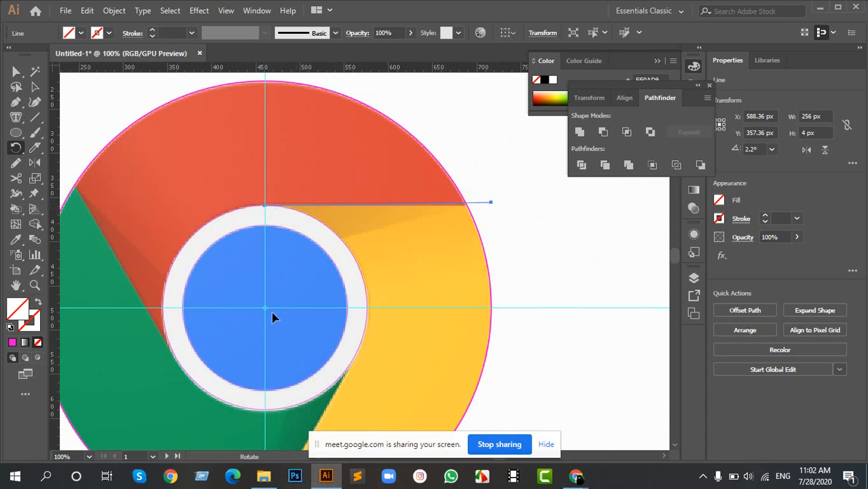
pyautogui.rightClick(12, 146)
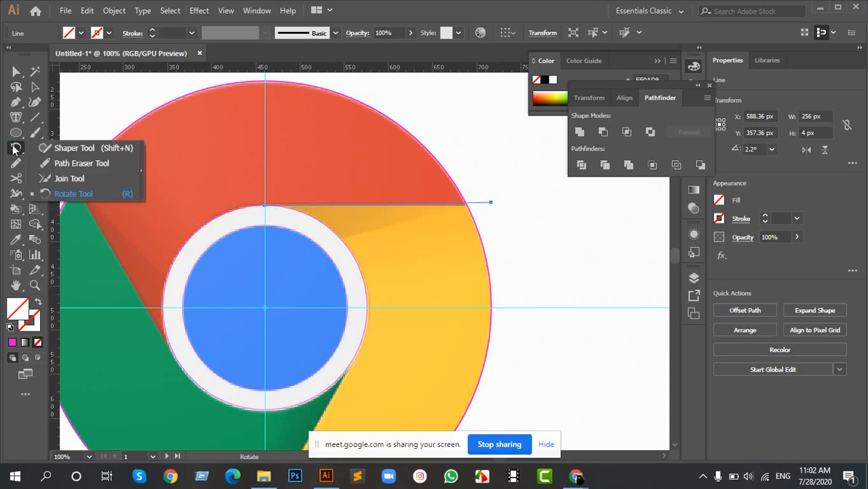
pyautogui.click(64, 191)
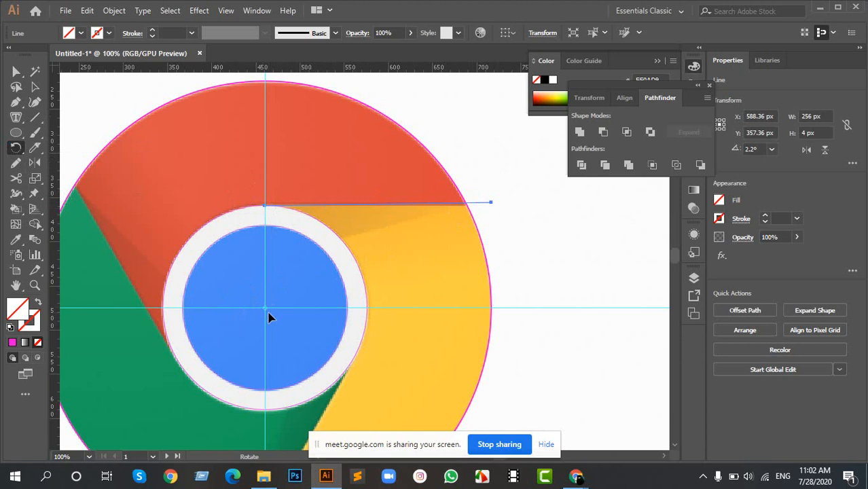
pyautogui.scroll(-1, 338, 211)
pyautogui.moveTo(338, 211); pyautogui.dragTo(313, 145)
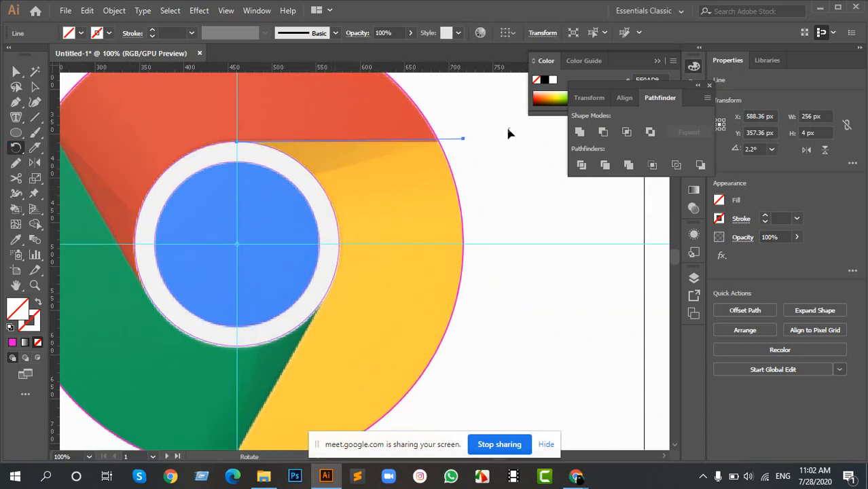
pyautogui.scroll(-2, 403, 220)
pyautogui.scroll(-1, 336, 248)
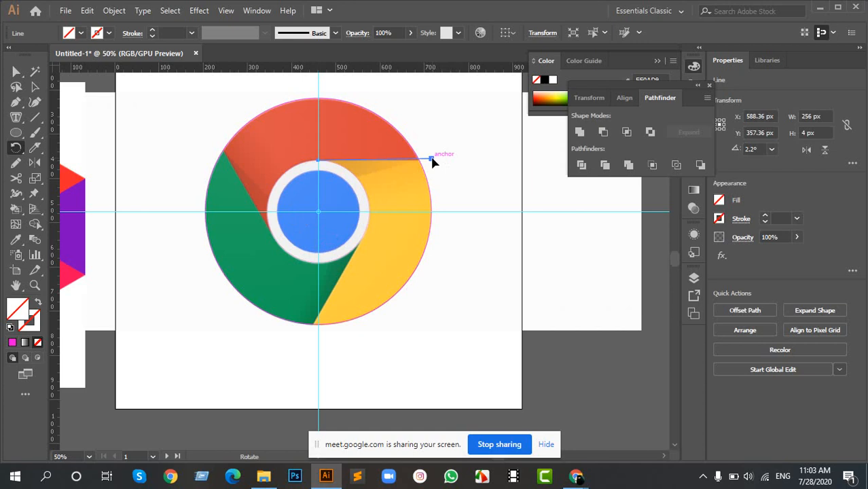
pyautogui.moveTo(433, 161); pyautogui.dragTo(318, 332)
pyautogui.hotkey('alt', 'shift')
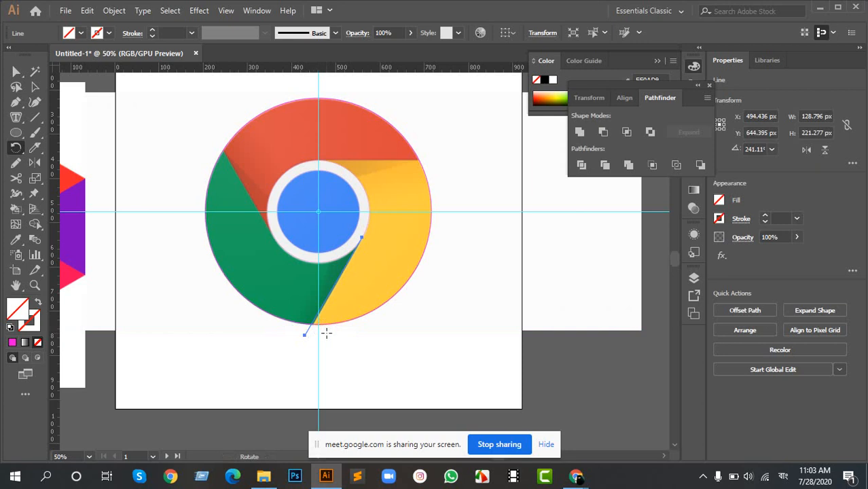
pyautogui.hotkey('ctrl', 'd')
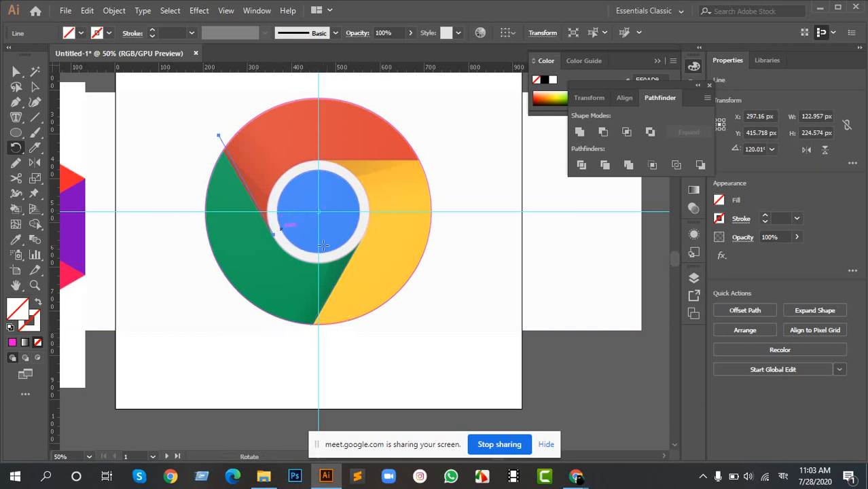
# Step: Check the last copy's end against the white ring, undo both rotated copies and re-examine the original line's start point
pyautogui.press('a')
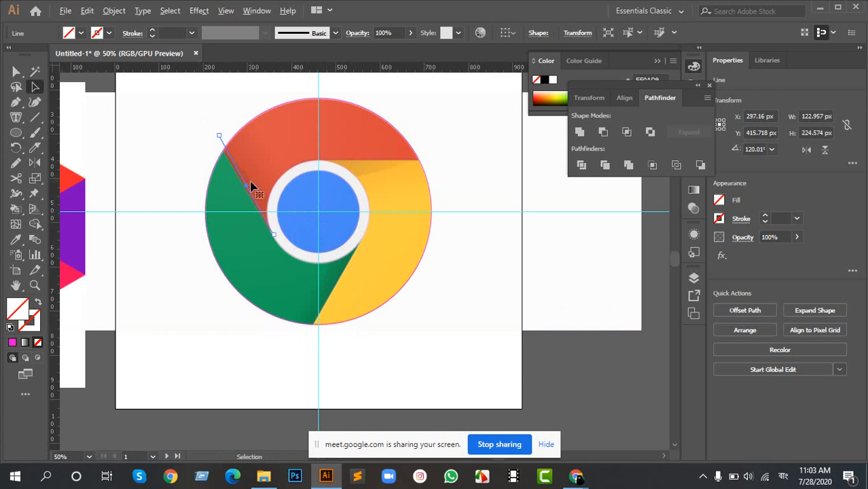
pyautogui.scroll(3, 249, 189)
pyautogui.scroll(-2, 337, 302)
pyautogui.scroll(4, 335, 305)
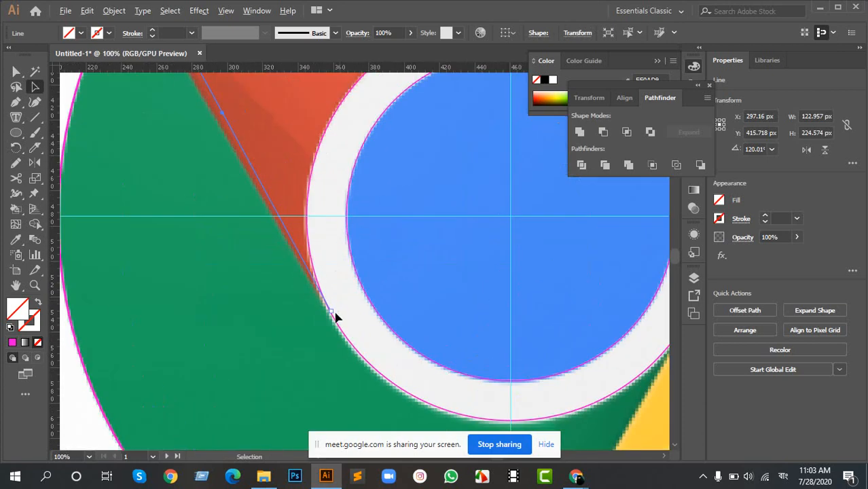
pyautogui.scroll(-2, 316, 309)
pyautogui.scroll(-6, 334, 310)
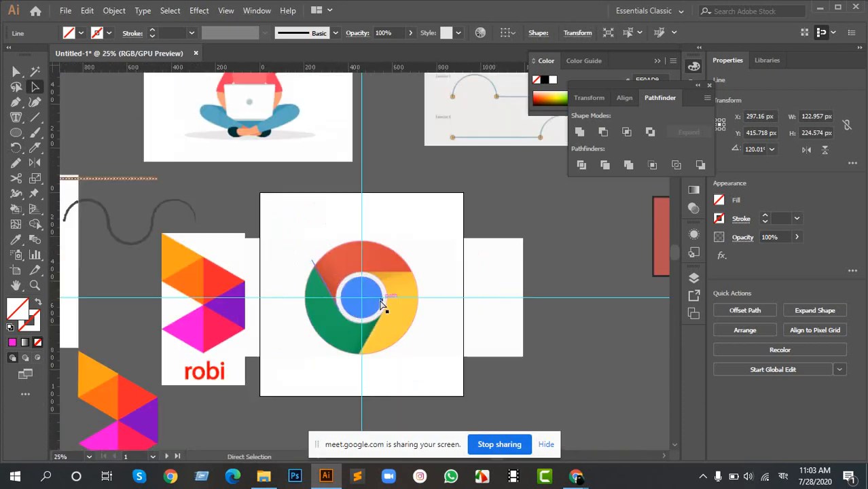
pyautogui.hotkey('ctrl', 'z')
pyautogui.hotkey('ctrl', 'z')
pyautogui.scroll(5, 394, 301)
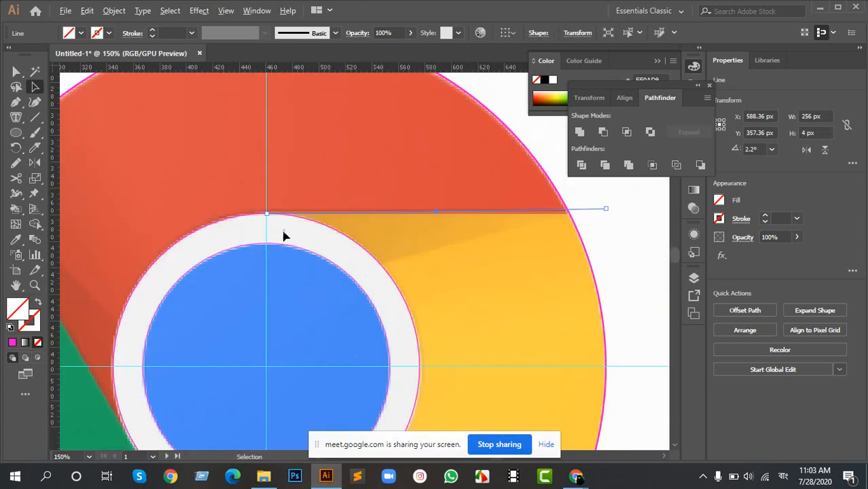
pyautogui.scroll(-5, 436, 188)
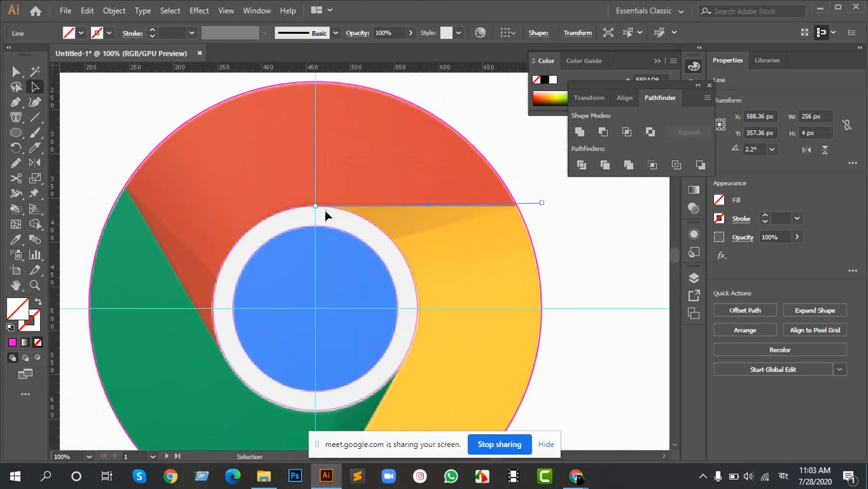
# Step: Rotate the thin line slightly about its inner endpoint so it follows the straight edge between the red and yellow areas
pyautogui.press('r')
pyautogui.click(312, 205)
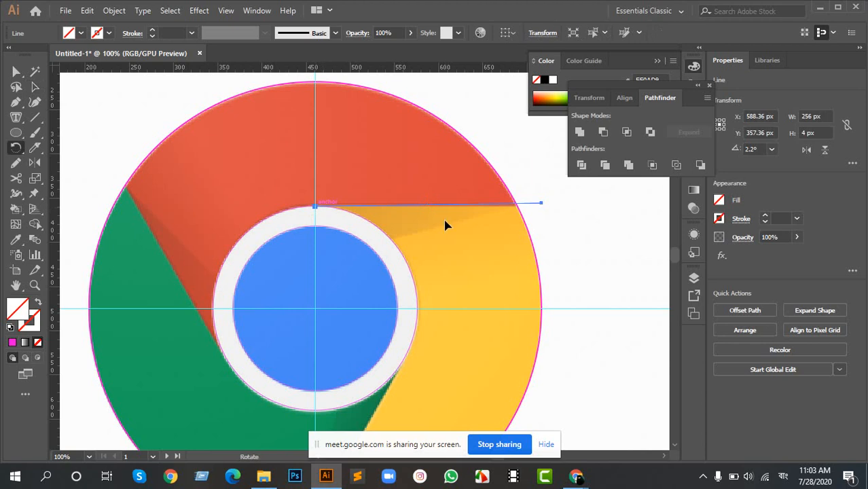
pyautogui.moveTo(542, 204); pyautogui.dragTo(545, 207)
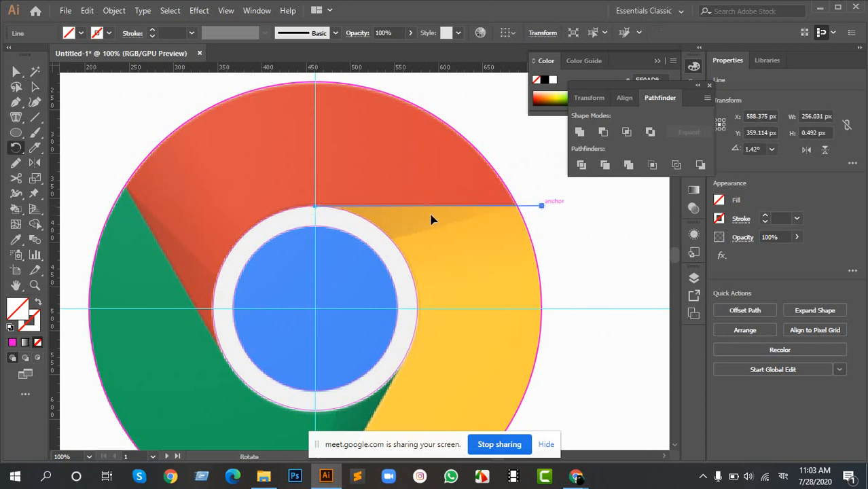
pyautogui.keyDown('alt'); pyautogui.scroll(5, 373, 203); pyautogui.keyUp('alt')
pyautogui.keyDown('ctrl'); pyautogui.hscroll(-2, 204, 227); pyautogui.keyUp('ctrl')
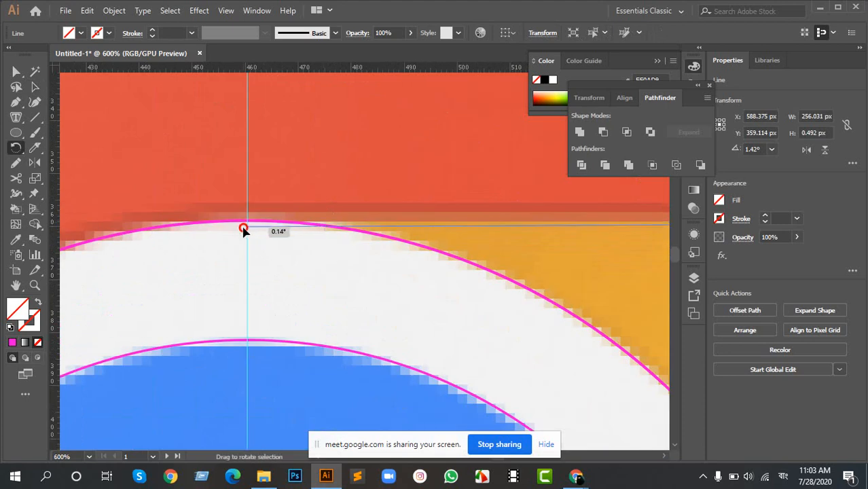
pyautogui.keyDown('alt'); pyautogui.scroll(-6, 247, 227); pyautogui.keyUp('alt')
pyautogui.keyDown('alt'); pyautogui.scroll(2, 270, 244); pyautogui.keyUp('alt')
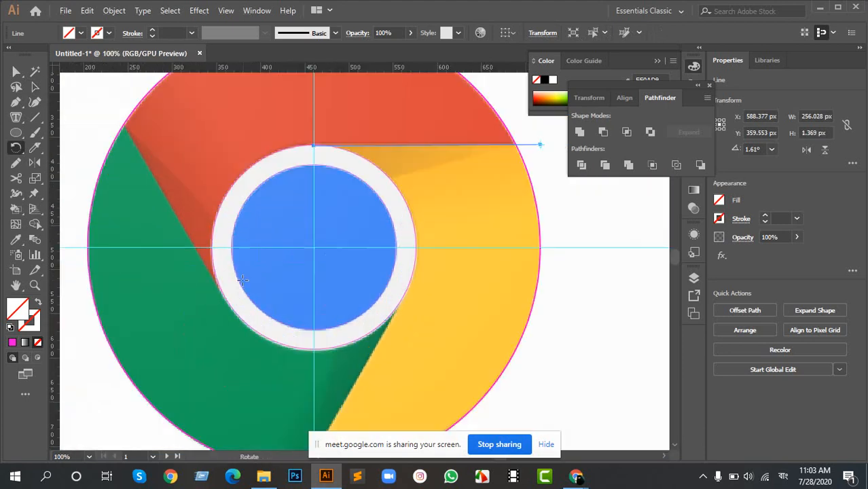
# Step: Make two rotated copies of the line about the guides' intersection, placing them along the yellow-green and green-red edges
pyautogui.press('a')
pyautogui.click(17, 147)
pyautogui.scroll(6, 313, 246)
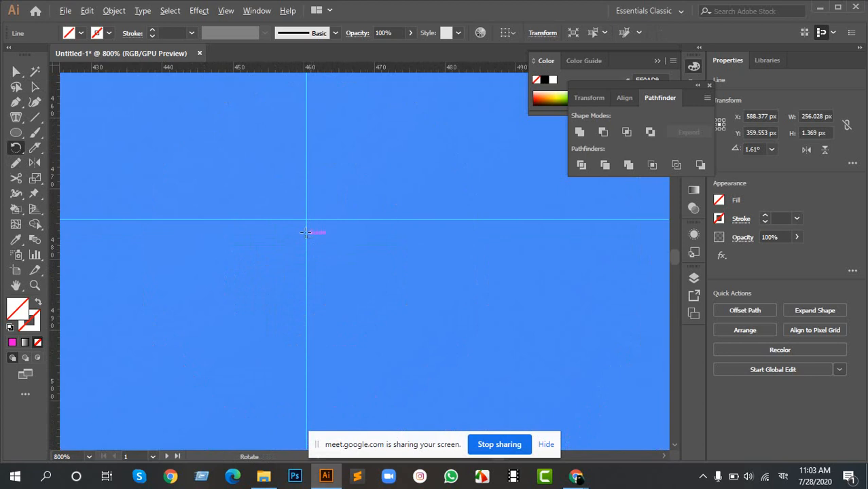
pyautogui.scroll(6, 378, 246)
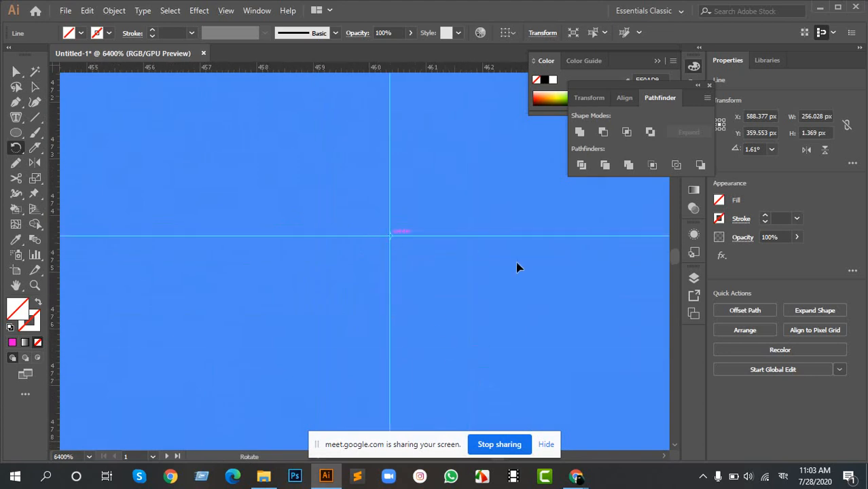
pyautogui.scroll(-5, 418, 261)
pyautogui.scroll(-10, 418, 262)
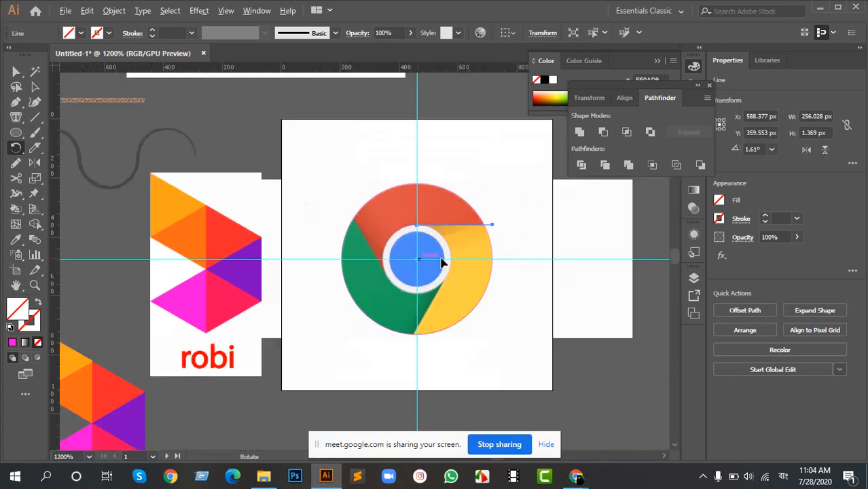
pyautogui.scroll(2, 401, 233)
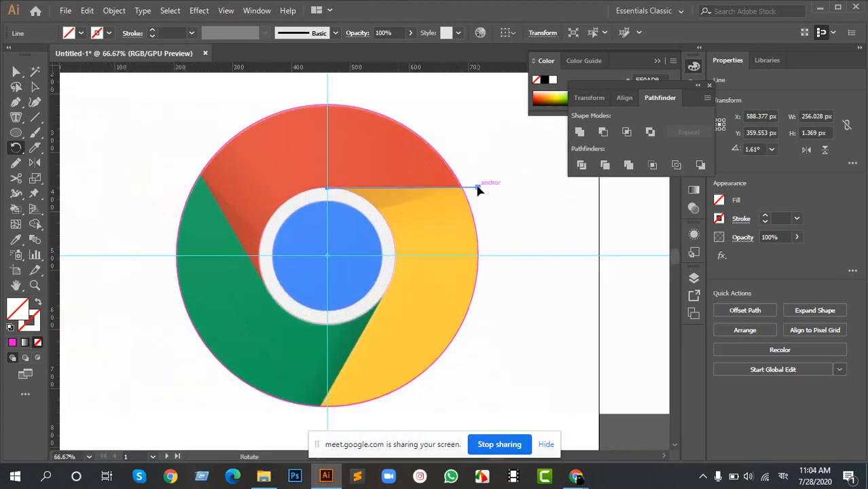
pyautogui.moveTo(478, 190); pyautogui.dragTo(314, 370)
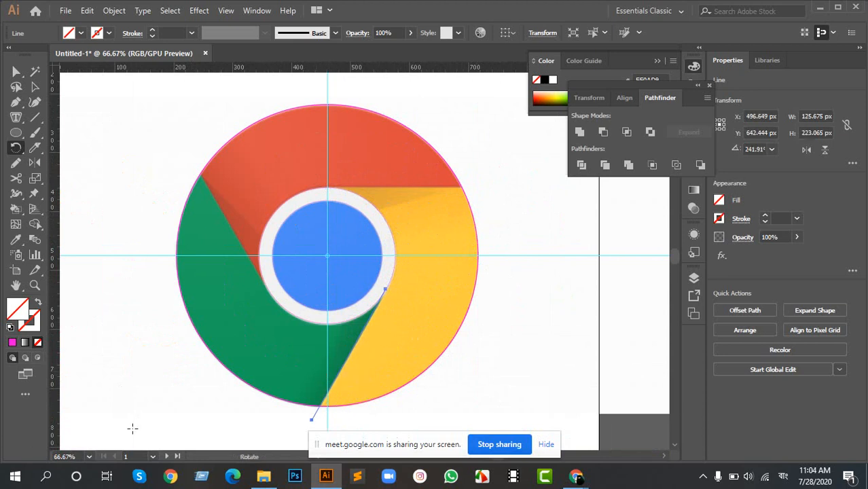
pyautogui.hotkey('ctrl', 'd')
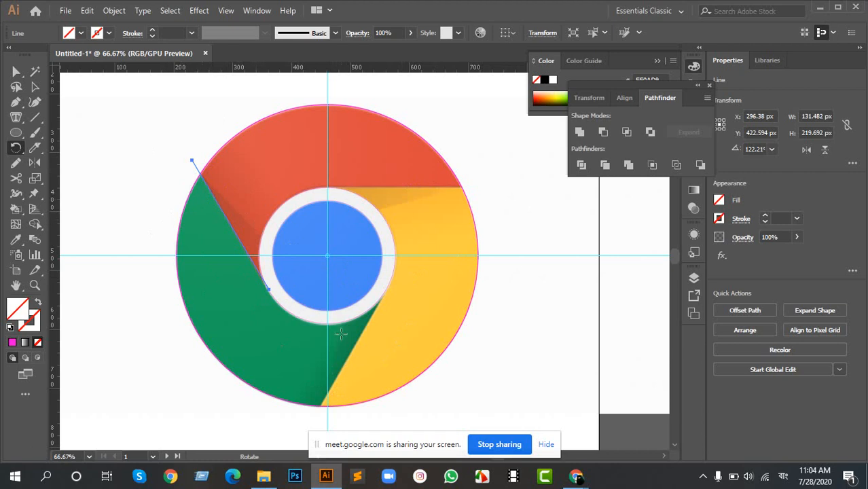
# Step: Select the construction circles and examine how they fit the reference logo's rings and dividing edges
pyautogui.press('a')
pyautogui.click(170, 140)
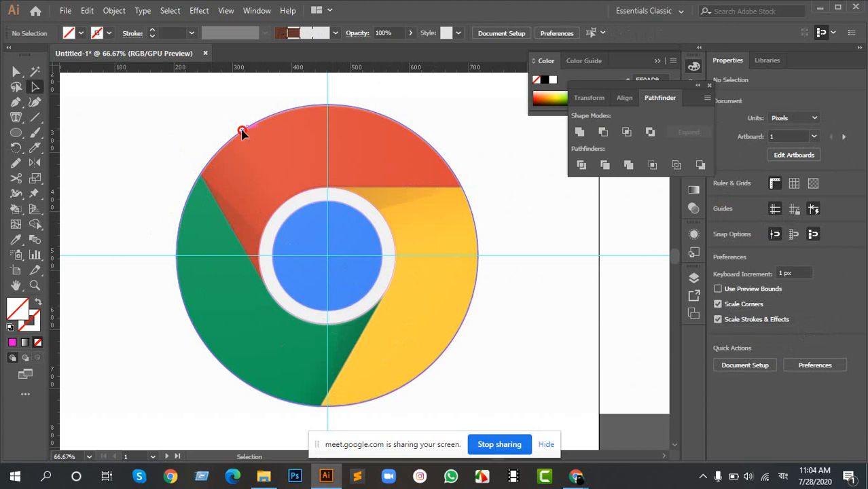
pyautogui.click(242, 131)
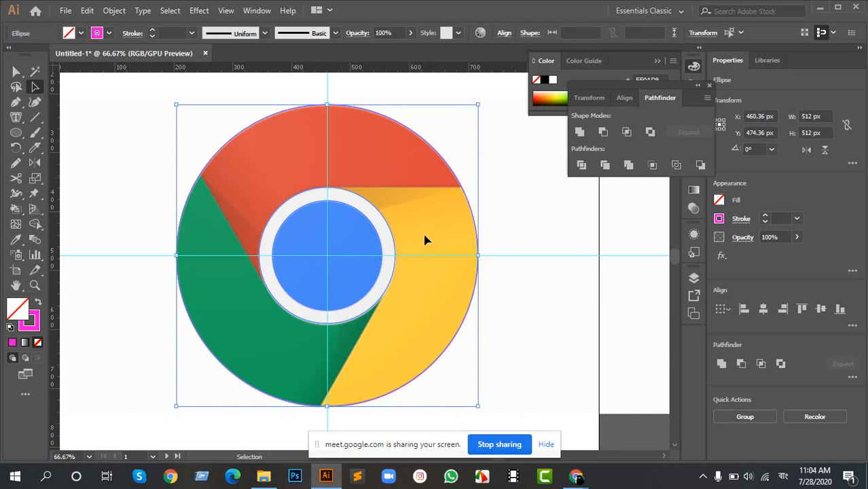
pyautogui.keyDown('alt'); pyautogui.scroll(-2, 313, 256); pyautogui.keyUp('alt')
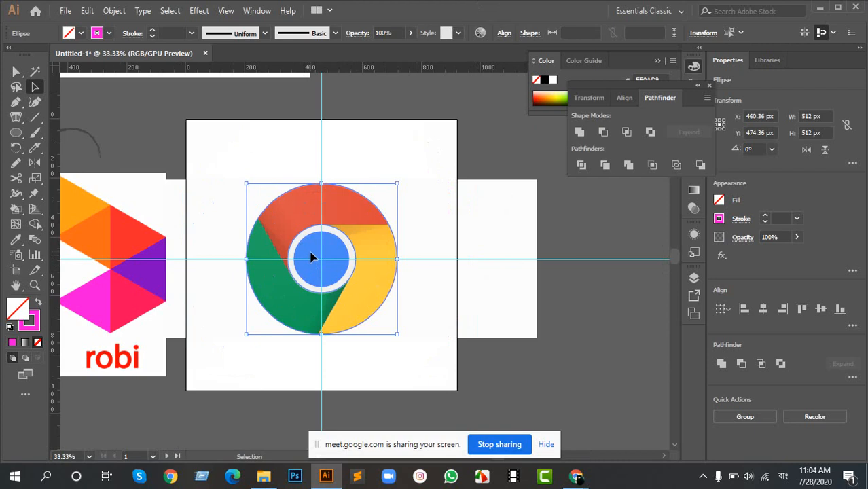
pyautogui.keyDown('alt'); pyautogui.scroll(3, 361, 244); pyautogui.keyUp('alt')
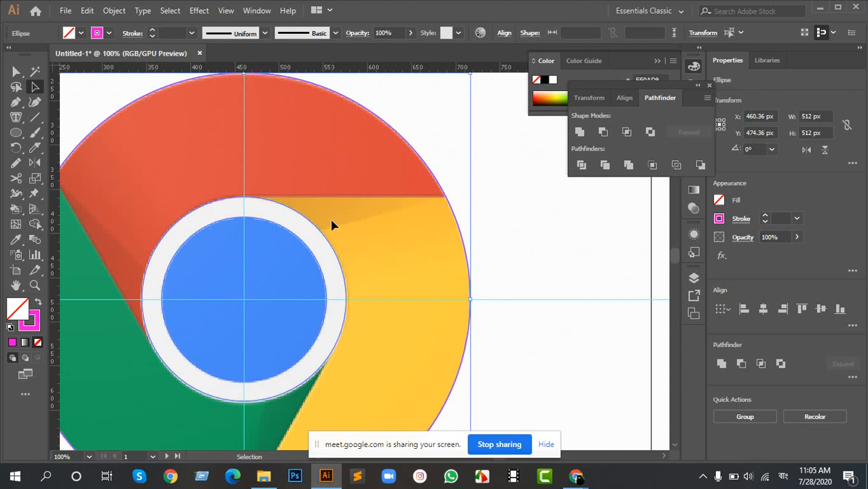
pyautogui.moveTo(257, 225); pyautogui.dragTo(389, 283)
pyautogui.scroll(-2, 447, 262)
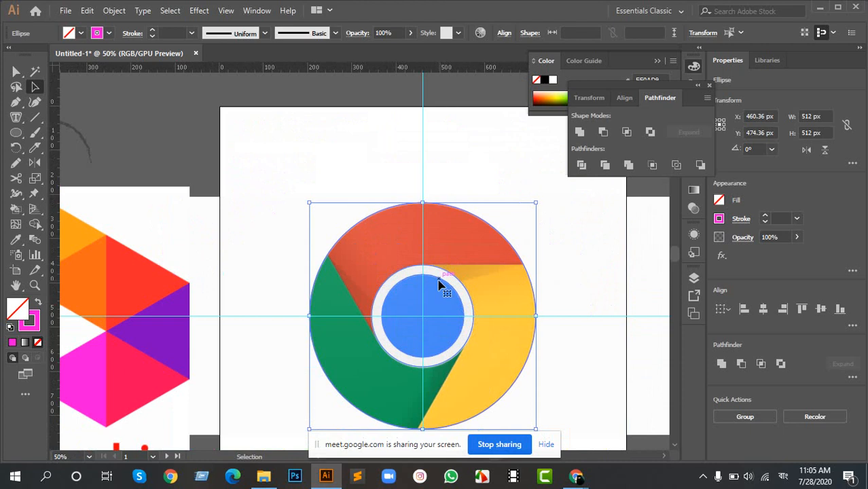
pyautogui.moveTo(449, 300); pyautogui.dragTo(421, 273)
pyautogui.scroll(2, 350, 252)
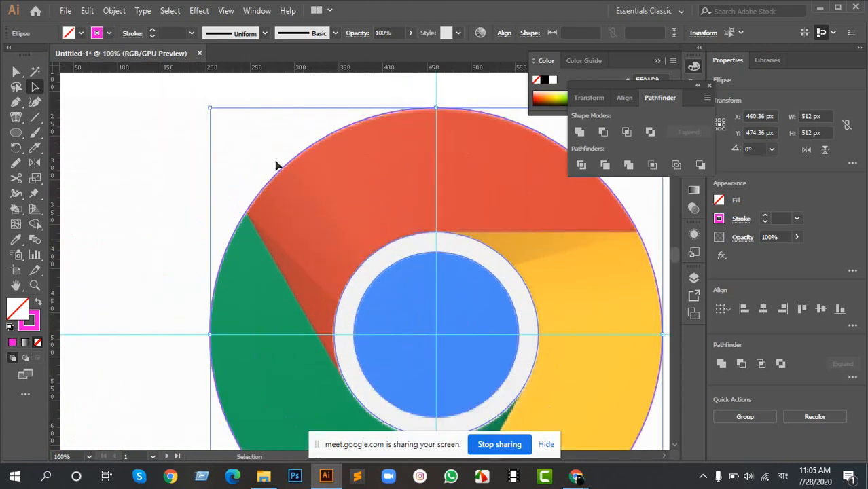
pyautogui.moveTo(155, 132); pyautogui.dragTo(258, 249)
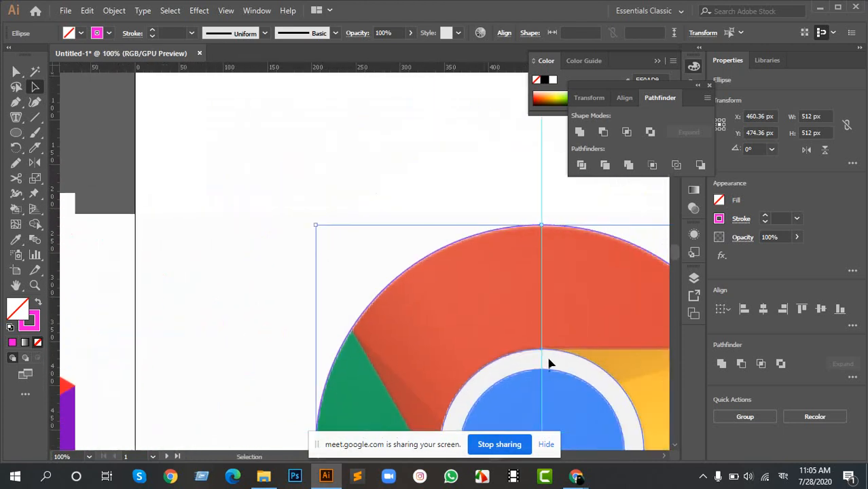
pyautogui.moveTo(550, 361); pyautogui.dragTo(273, 122)
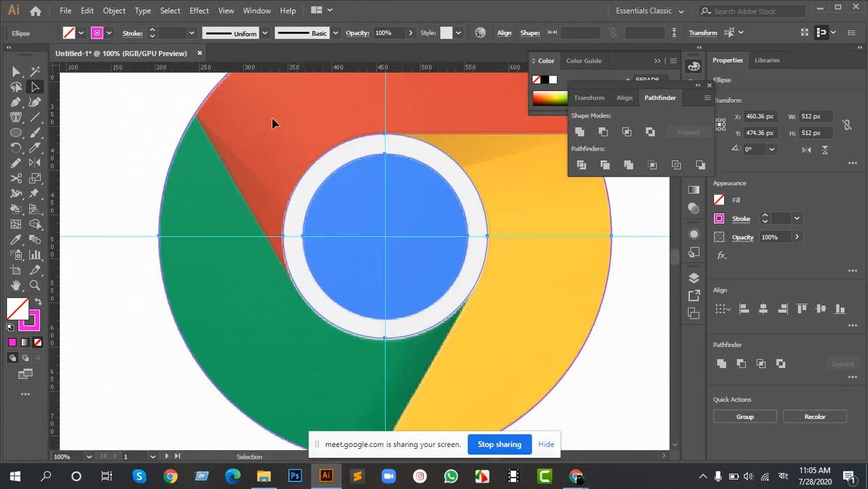
# Step: Check the last rotation angle in the Rotate tool's options and cancel without applying it
pyautogui.click(17, 148)
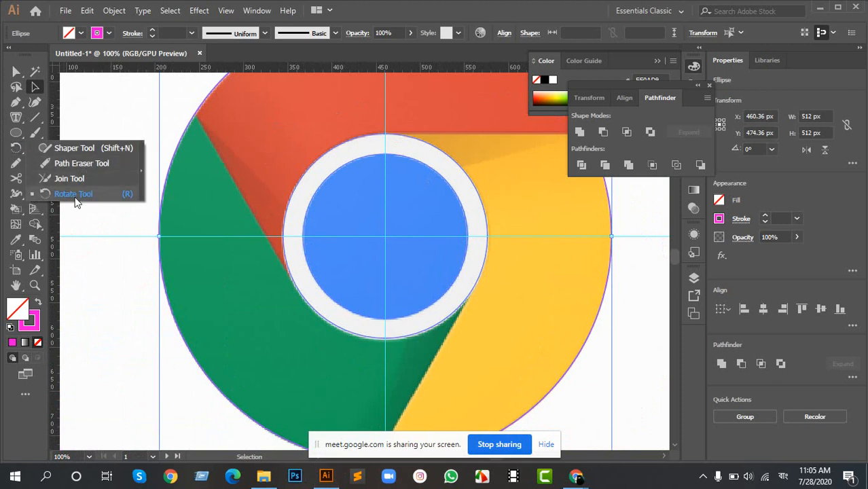
pyautogui.click(76, 196)
pyautogui.click(16, 149)
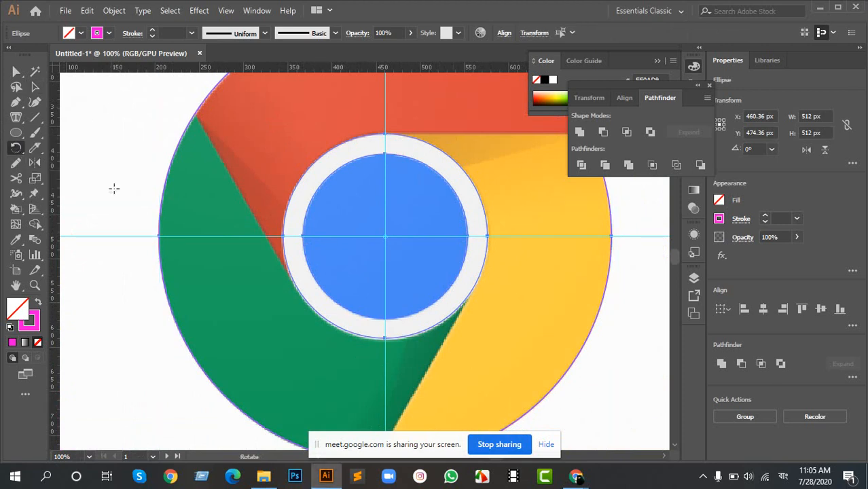
pyautogui.doubleClick(16, 149)
pyautogui.moveTo(610, 155); pyautogui.dragTo(514, 147)
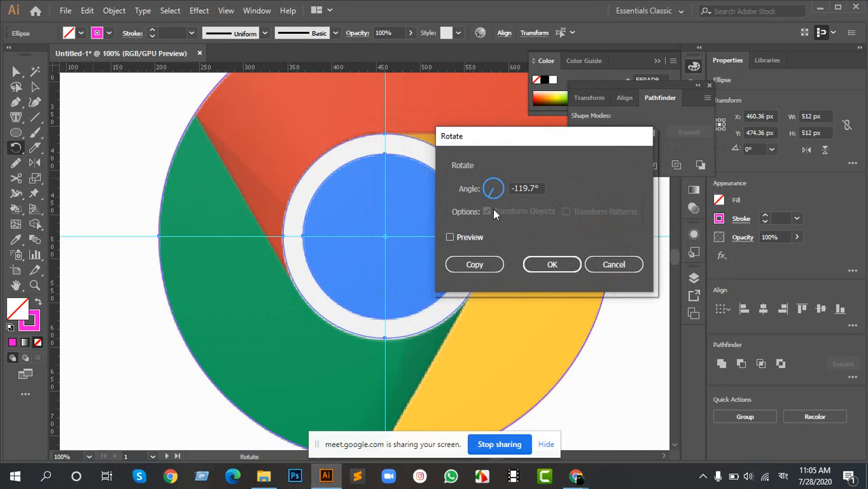
pyautogui.moveTo(543, 188); pyautogui.dragTo(501, 216)
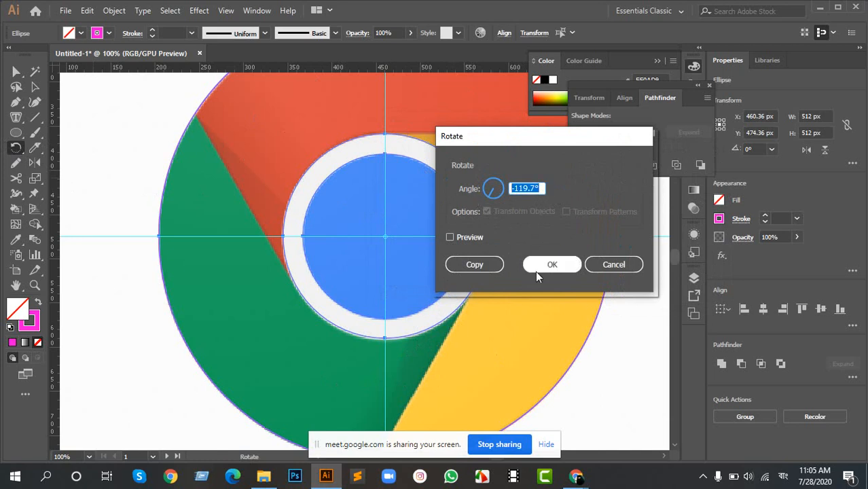
pyautogui.click(604, 267)
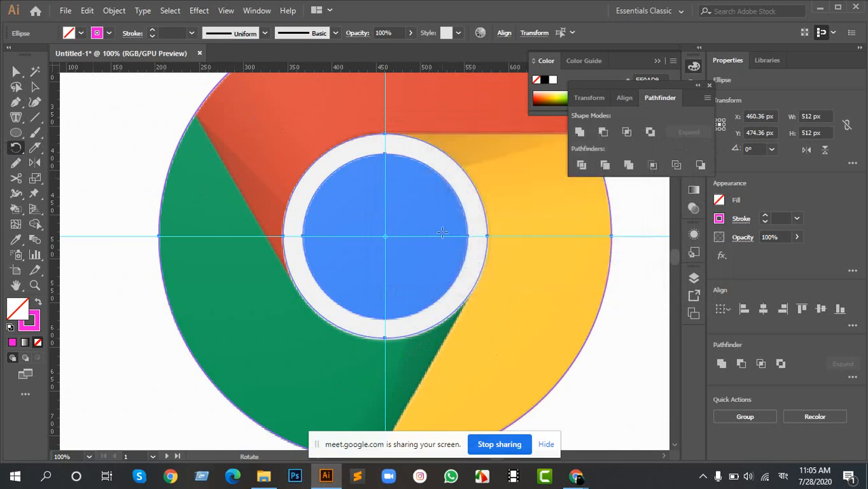
# Step: Select the construction circles together with the three lines and place a copy in the empty area outside the artboard
pyautogui.scroll(-3, 447, 227)
pyautogui.press('a')
pyautogui.click(525, 309)
pyautogui.moveTo(524, 261); pyautogui.dragTo(352, 170)
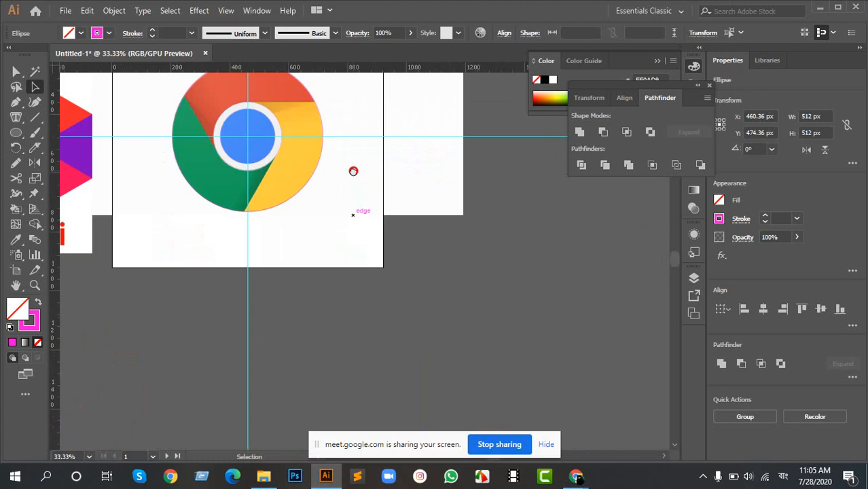
pyautogui.moveTo(187, 97); pyautogui.dragTo(319, 197)
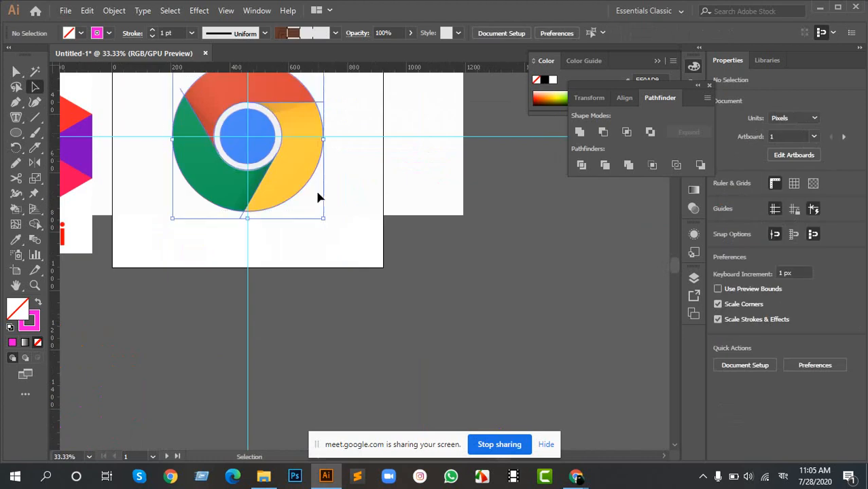
pyautogui.click(284, 103)
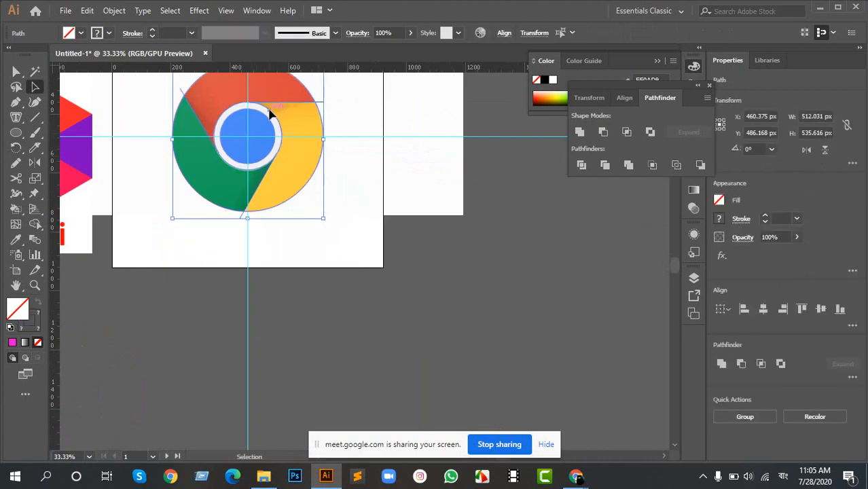
pyautogui.moveTo(273, 106); pyautogui.dragTo(472, 229)
pyautogui.click(499, 263)
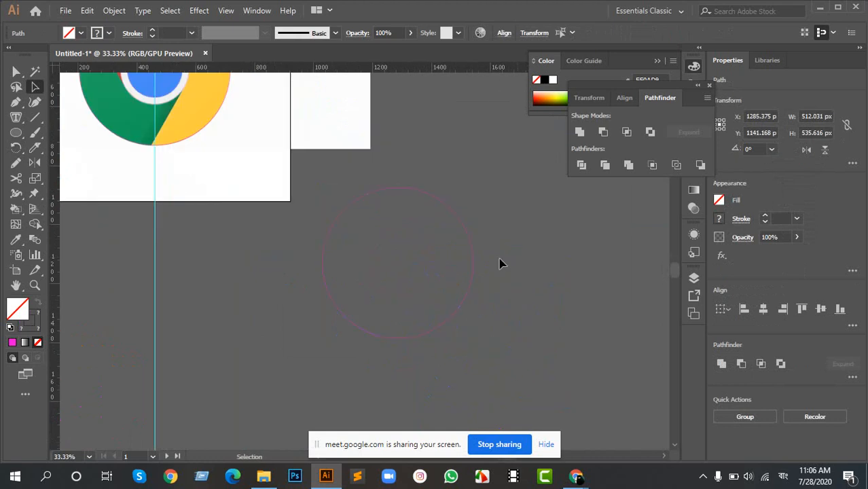
# Step: Delete the horizontal line from the copied construction outside the artboard
pyautogui.scroll(3, 422, 232)
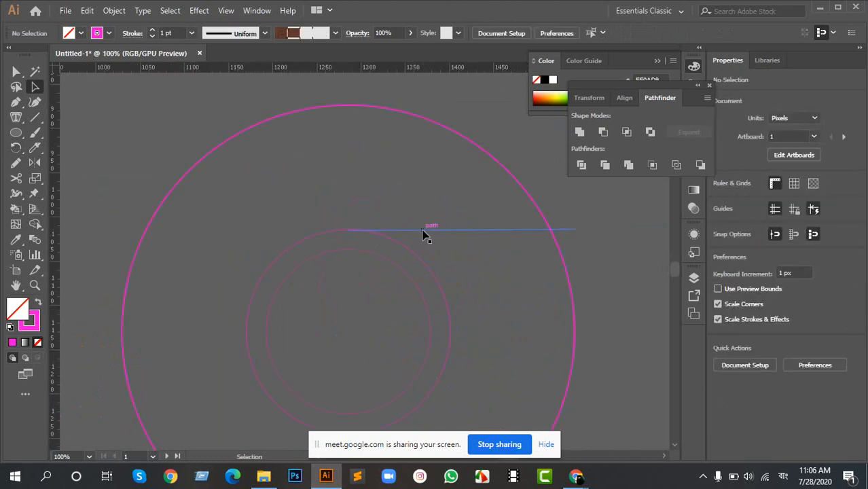
pyautogui.click(424, 234)
pyautogui.scroll(-3, 424, 232)
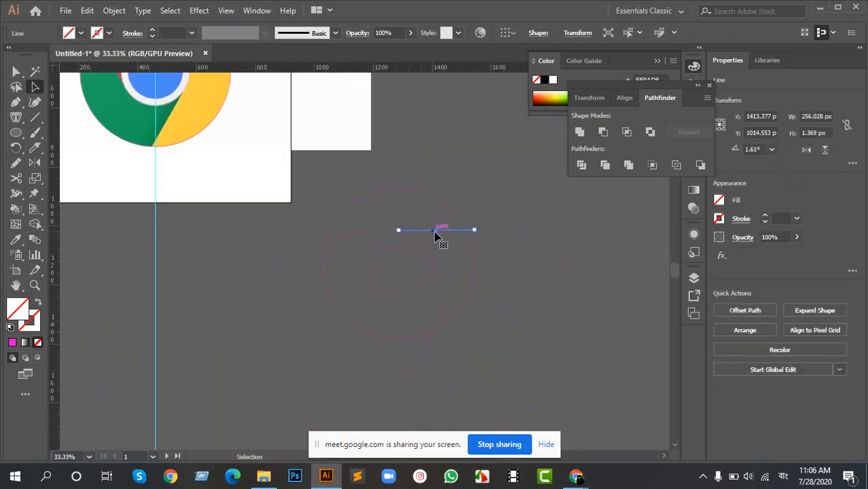
pyautogui.click(413, 272)
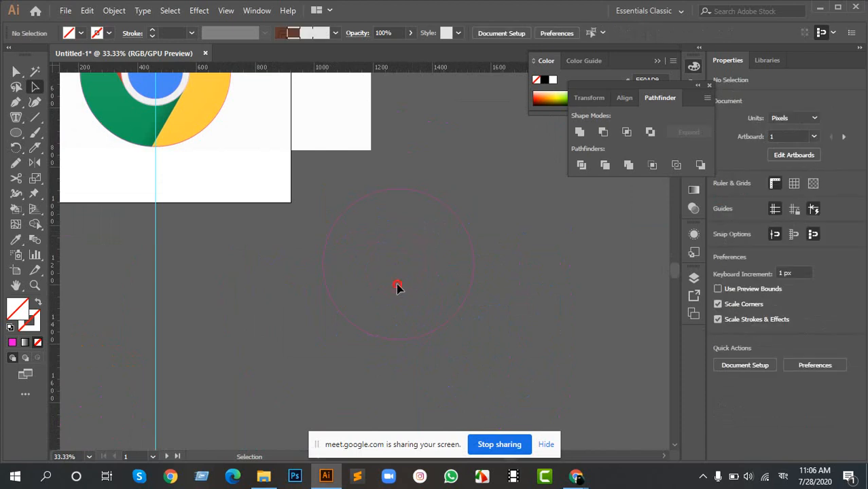
# Step: Delete the two remaining slanted lines from the copied construction, keeping only its circles
pyautogui.moveTo(397, 286); pyautogui.dragTo(472, 343)
pyautogui.click(496, 292)
pyautogui.click(318, 202)
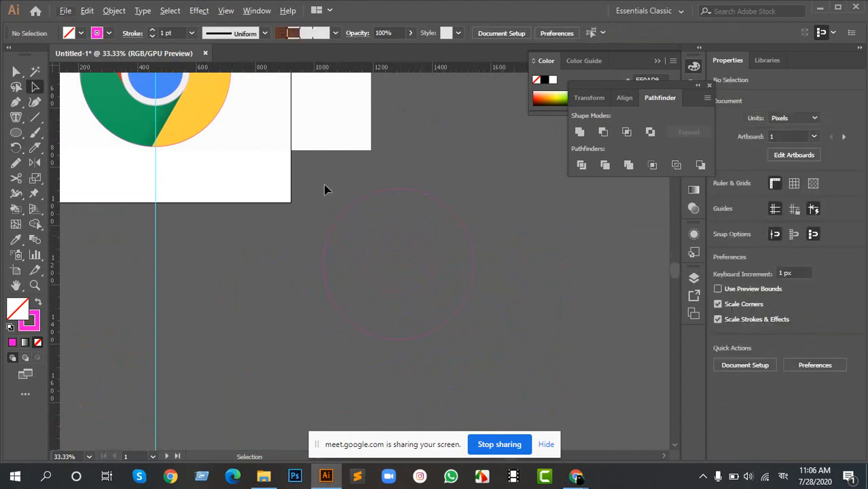
pyautogui.moveTo(324, 187); pyautogui.dragTo(455, 323)
pyautogui.click(346, 247)
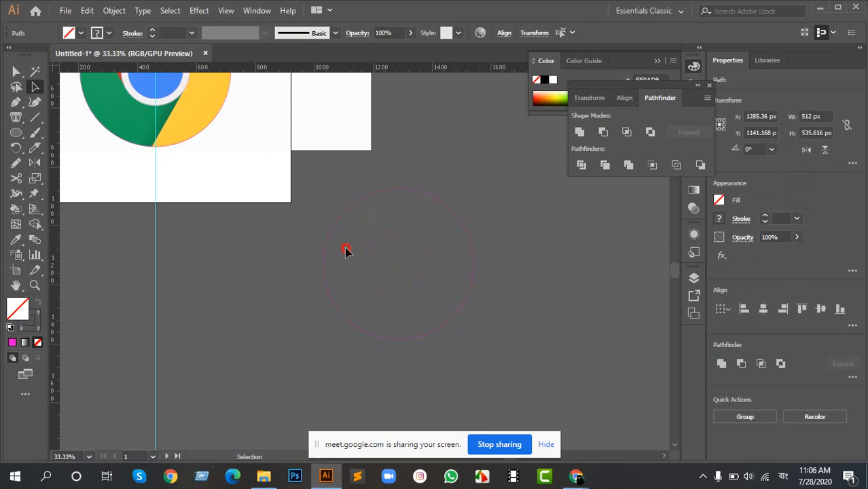
pyautogui.click(406, 312)
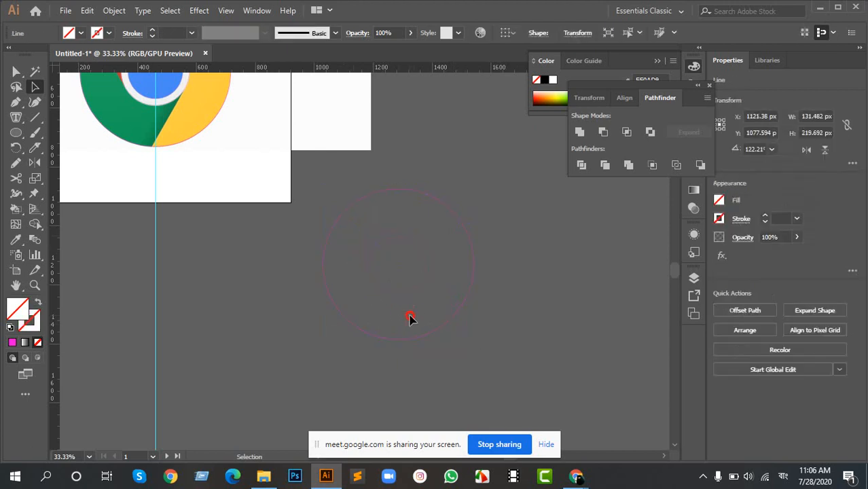
pyautogui.click(409, 315)
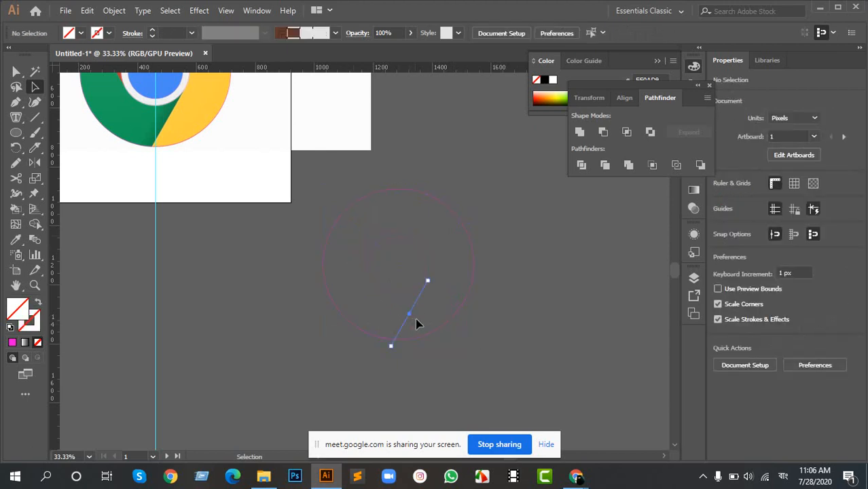
# Step: Select the copied circles and swap their fill and stroke, giving them a magenta fill and no stroke
pyautogui.click(333, 188)
pyautogui.moveTo(475, 345); pyautogui.dragTo(475, 340)
pyautogui.hotkey('shift', 'x')
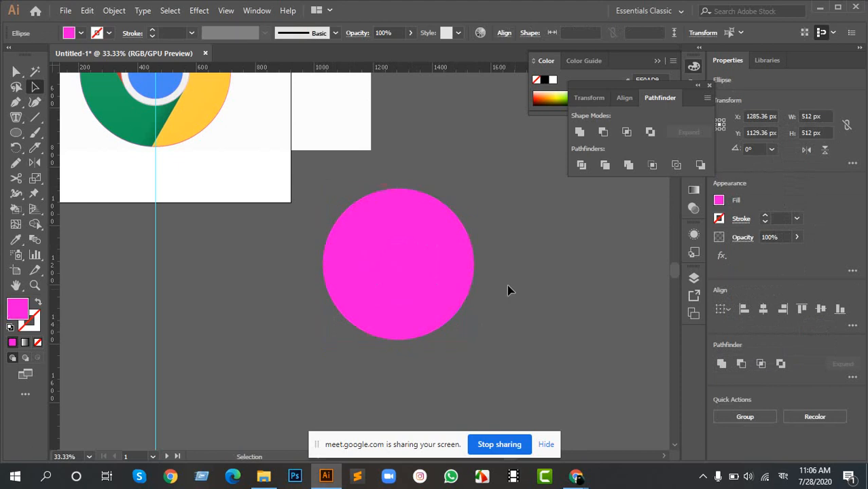
# Step: Fill the largest copied circle with the white sampled from the artboard
pyautogui.scroll(1, 408, 230)
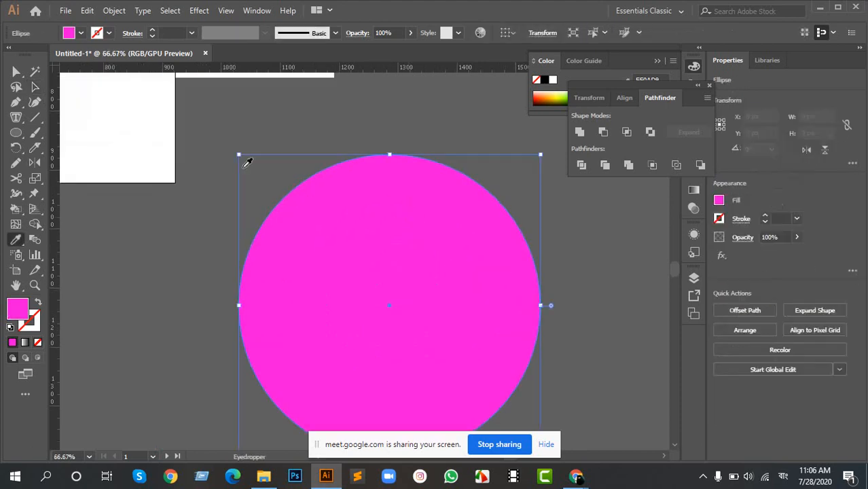
pyautogui.press('i')
pyautogui.click(143, 136)
# Step: Fill the smallest copied circle with the yellow sampled from the reference logo
pyautogui.press('v')
pyautogui.click(431, 275)
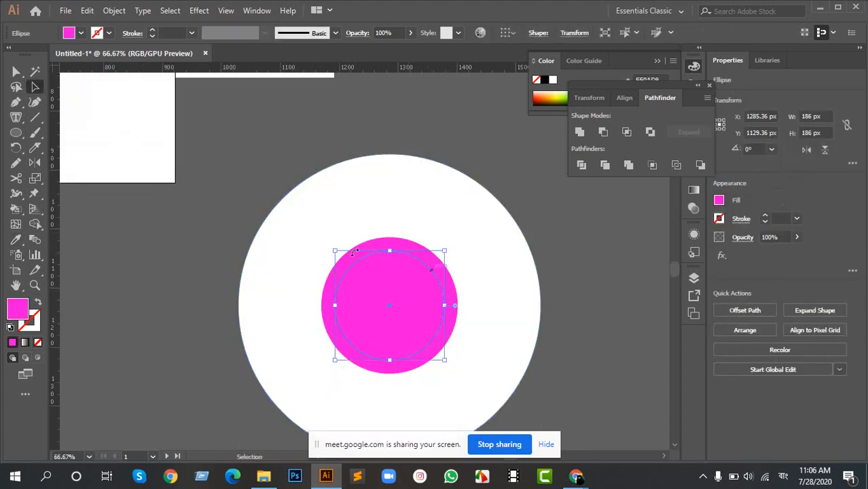
pyautogui.press('i')
pyautogui.scroll(1, 197, 118)
pyautogui.scroll(5, 217, 116)
pyautogui.hscroll(-6, 201, 129)
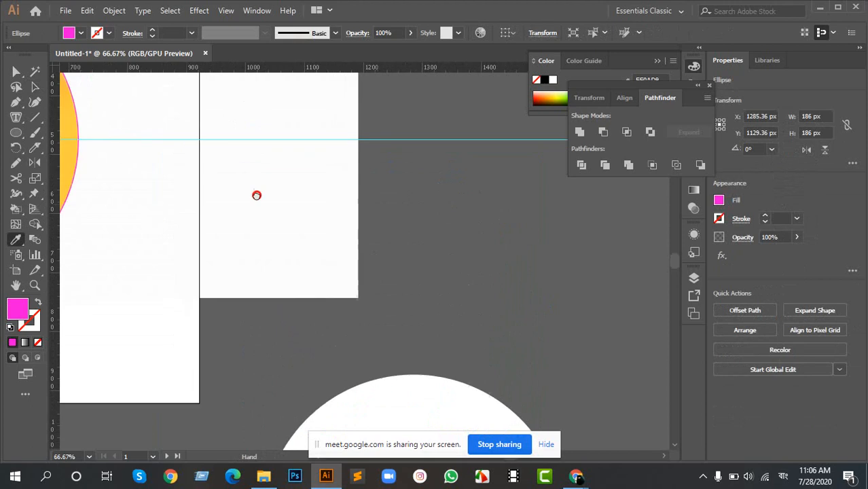
pyautogui.click(224, 131)
pyautogui.scroll(-7, 513, 342)
pyautogui.hscroll(7, 513, 342)
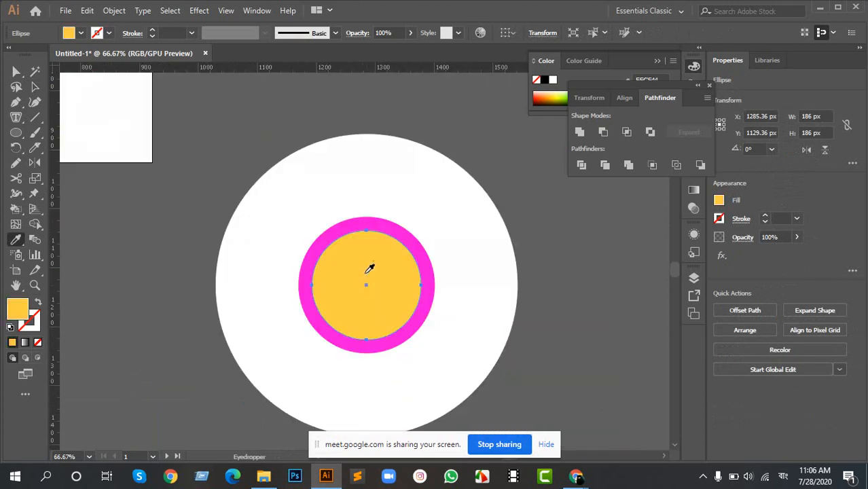
# Step: Fill the middle copied circle with the blue sampled from the center of the reference logo, and deselect it
pyautogui.press('v')
pyautogui.click(400, 233)
pyautogui.press('i')
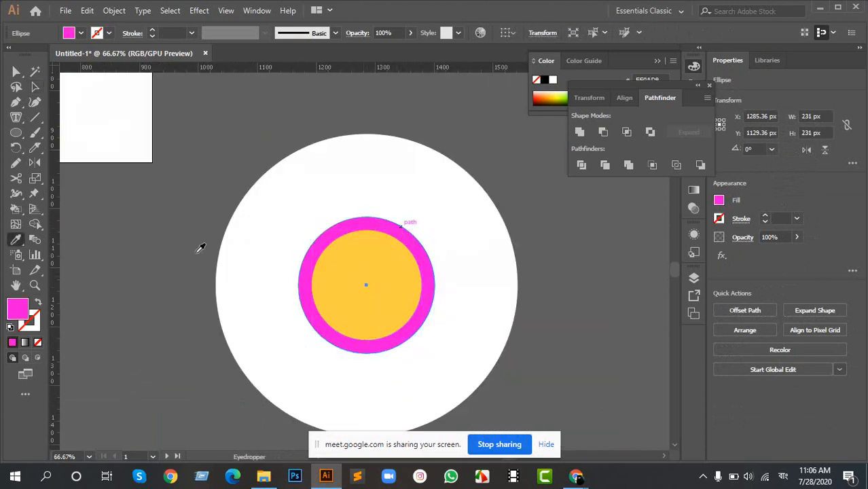
pyautogui.scroll(-2, 196, 241)
pyautogui.moveTo(153, 195); pyautogui.dragTo(339, 231)
pyautogui.click(255, 114)
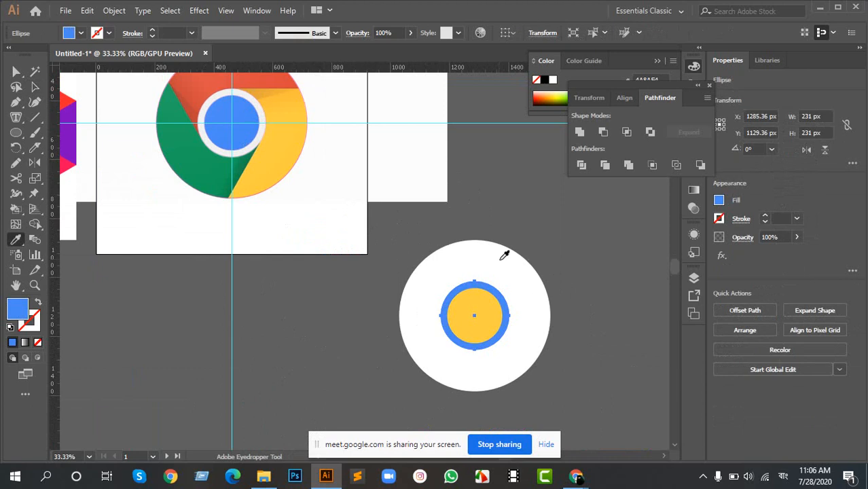
pyautogui.moveTo(532, 294); pyautogui.dragTo(445, 300)
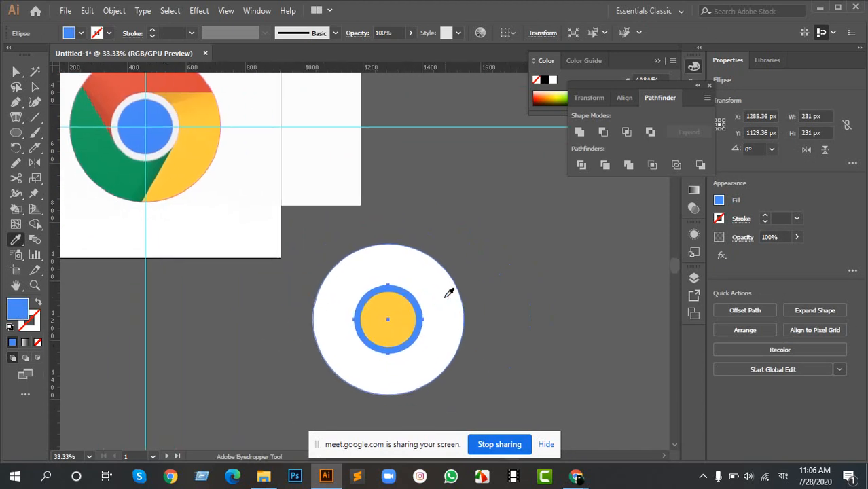
pyautogui.press('v')
pyautogui.click(505, 297)
# Step: Add a vertical guide and align it exactly with the center of the copied circles
pyautogui.scroll(2, 437, 326)
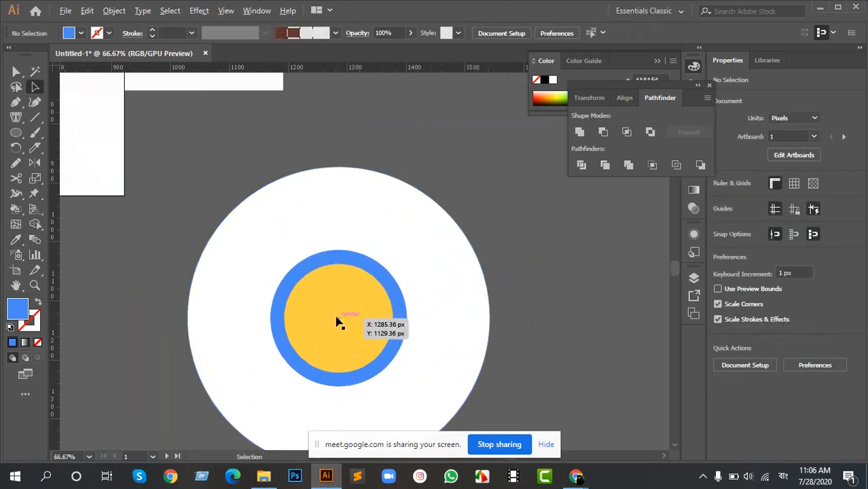
pyautogui.scroll(1, 339, 320)
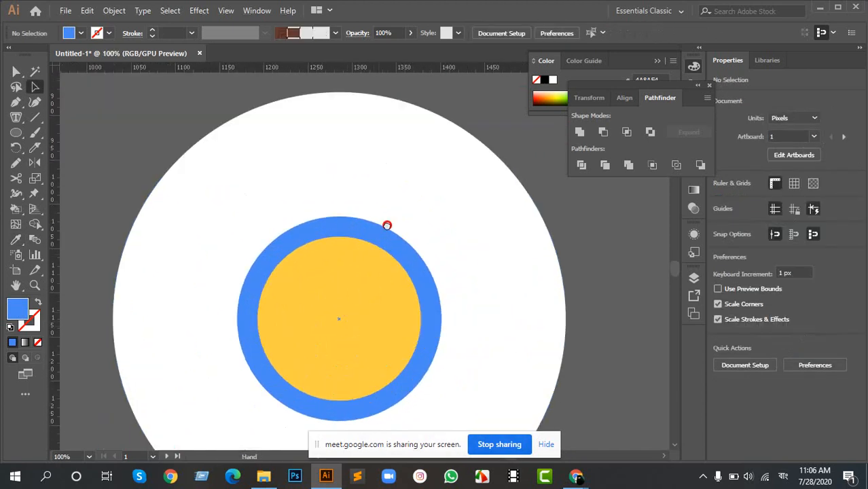
pyautogui.moveTo(380, 240); pyautogui.dragTo(383, 214)
pyautogui.moveTo(57, 223); pyautogui.dragTo(339, 288)
pyautogui.moveTo(117, 140); pyautogui.dragTo(348, 330)
pyautogui.scroll(2, 341, 309)
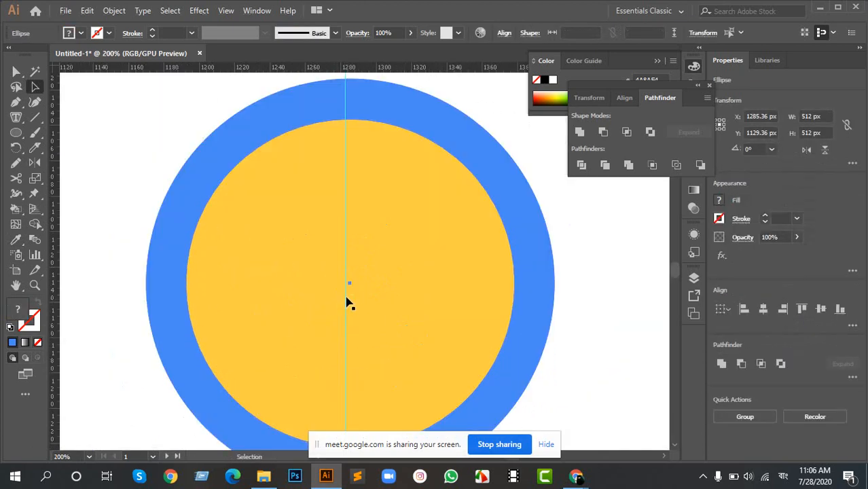
pyautogui.click(349, 299)
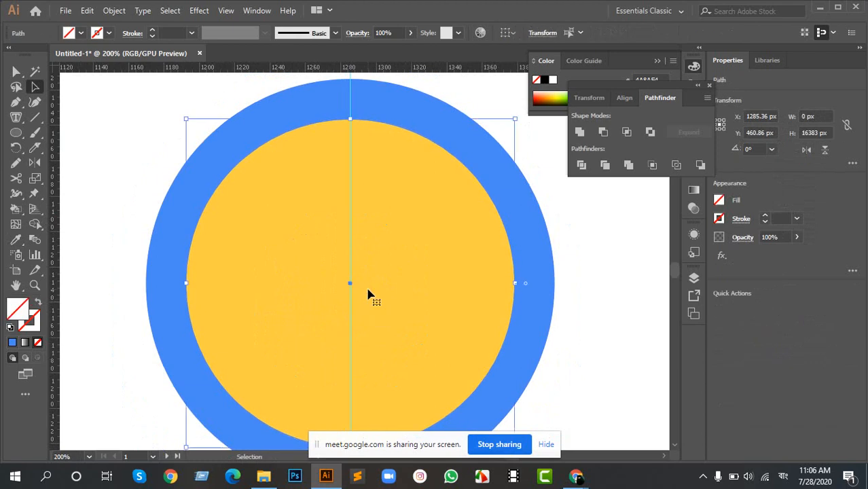
pyautogui.scroll(-3, 350, 297)
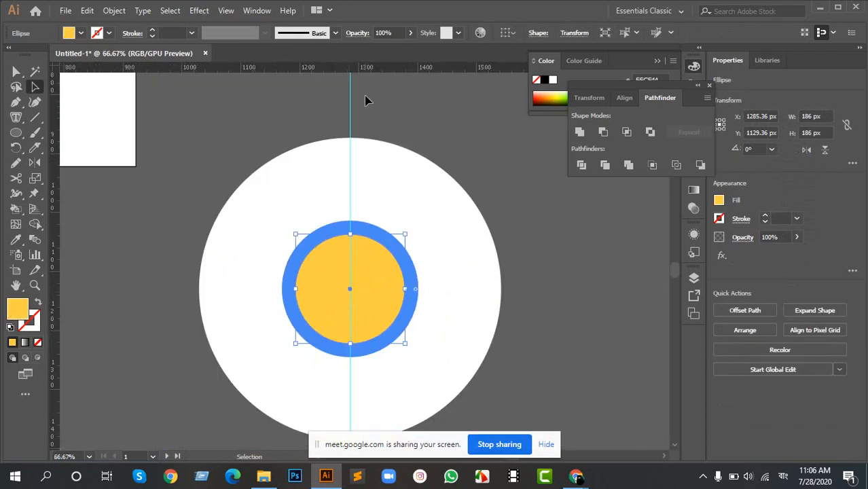
# Step: Add a horizontal guide through the center of the copied circles and clear the selection
pyautogui.moveTo(348, 70); pyautogui.dragTo(398, 291)
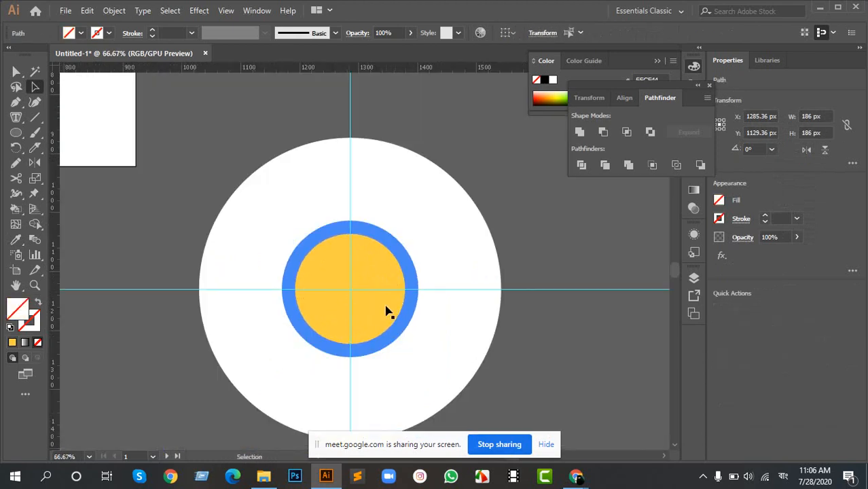
pyautogui.moveTo(296, 86); pyautogui.dragTo(600, 353)
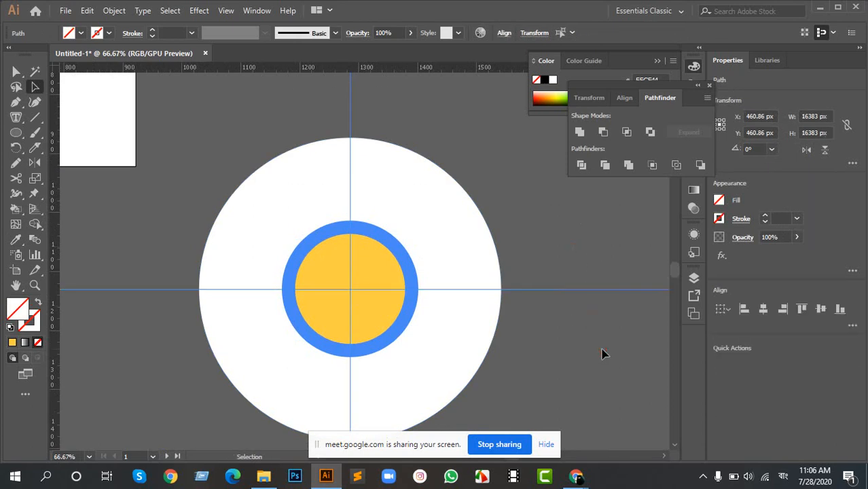
pyautogui.click(590, 334)
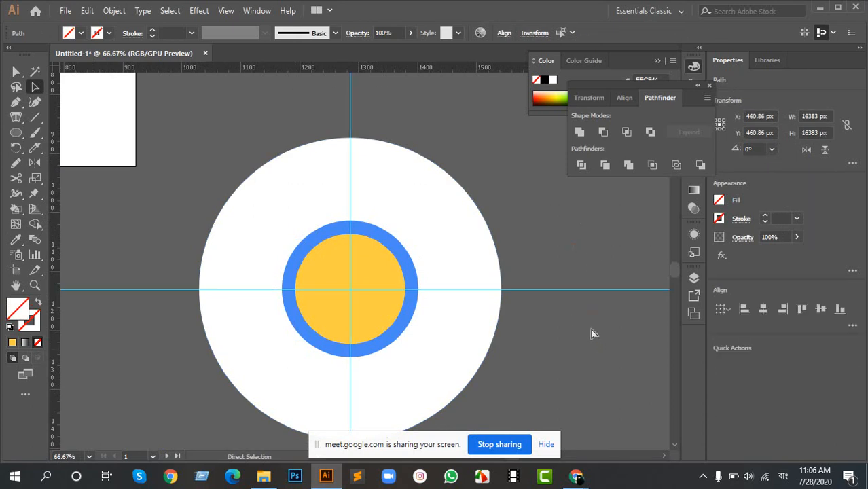
# Step: Draw a slanted line about 250 px wide and 52 px high from the yellow circle's top point out past the white circle's edge
pyautogui.scroll(1, 302, 294)
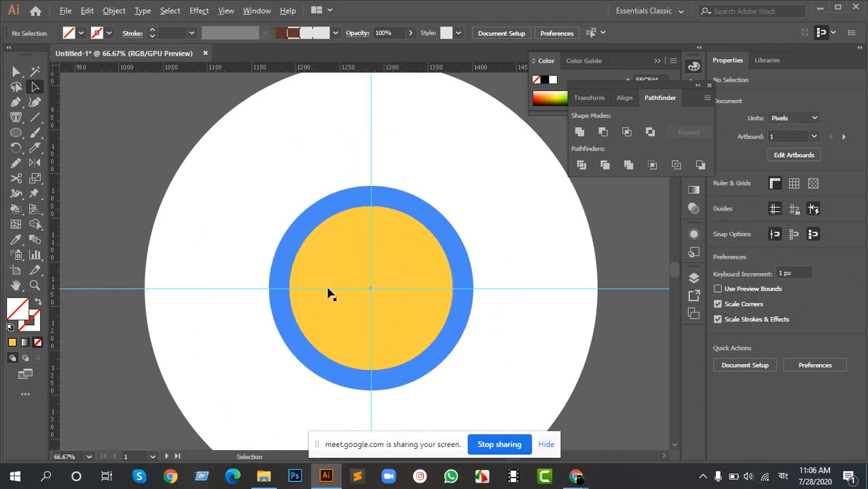
pyautogui.moveTo(420, 248); pyautogui.dragTo(343, 254)
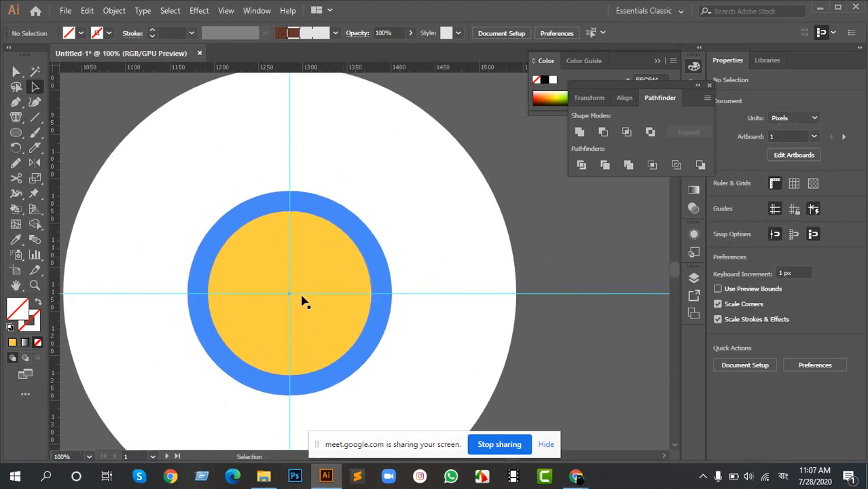
pyautogui.click(34, 117)
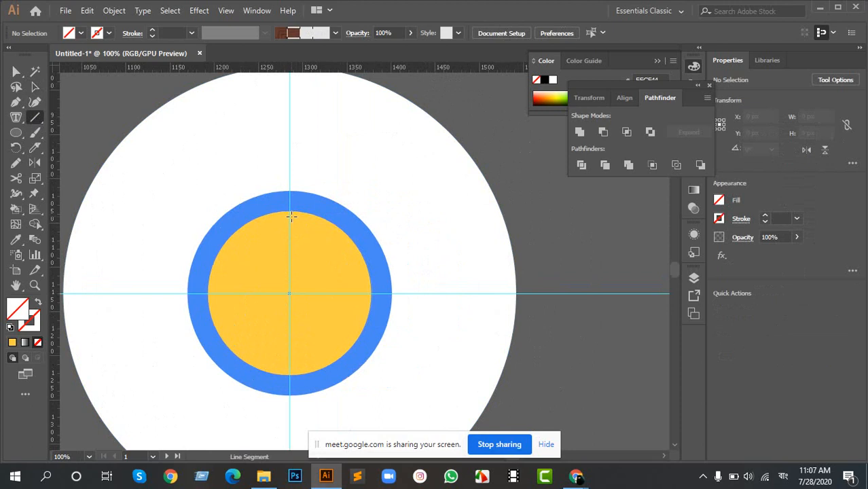
pyautogui.scroll(-4, 290, 215)
pyautogui.moveTo(244, 209); pyautogui.dragTo(251, 225)
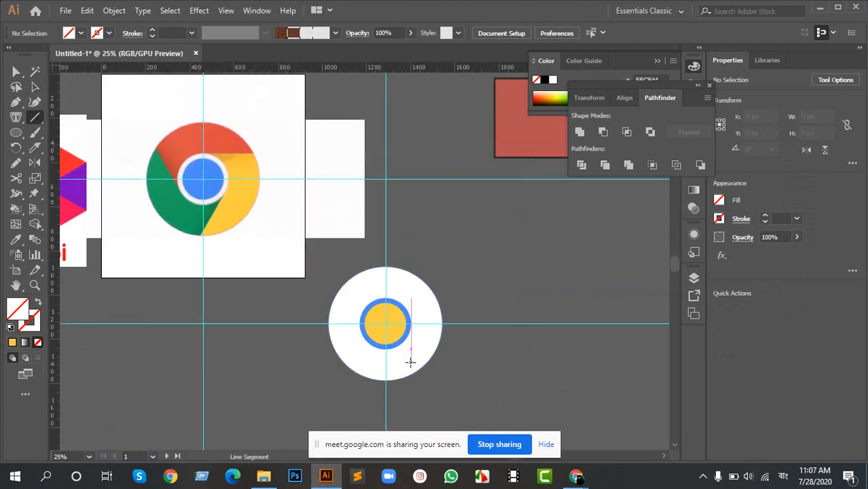
pyautogui.scroll(4, 410, 353)
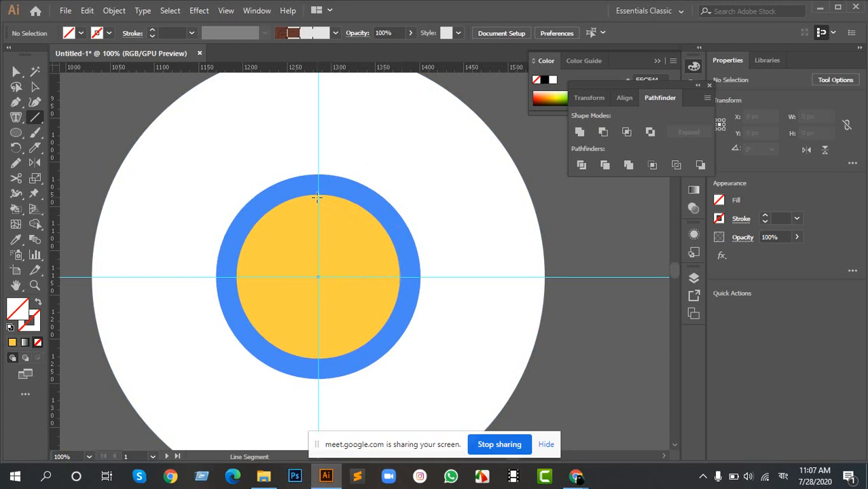
pyautogui.moveTo(316, 198); pyautogui.dragTo(537, 151)
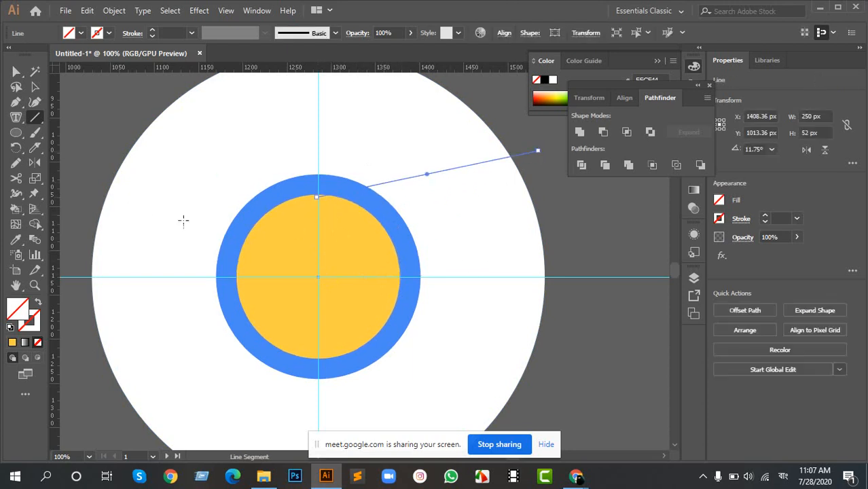
# Step: Try rotating the slanted line 120° about the center of the copied circles with the preview on
pyautogui.press('r')
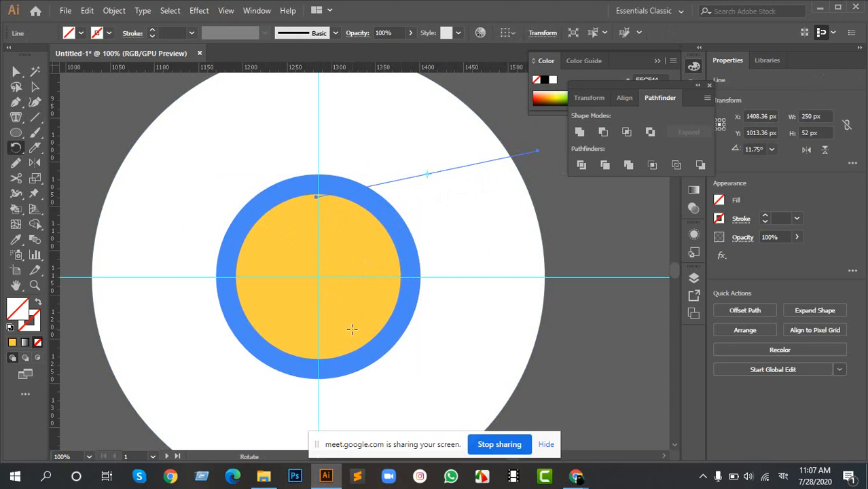
pyautogui.keyDown('alt'); pyautogui.click(318, 277); pyautogui.keyUp('alt')
pyautogui.moveTo(547, 139); pyautogui.dragTo(558, 144)
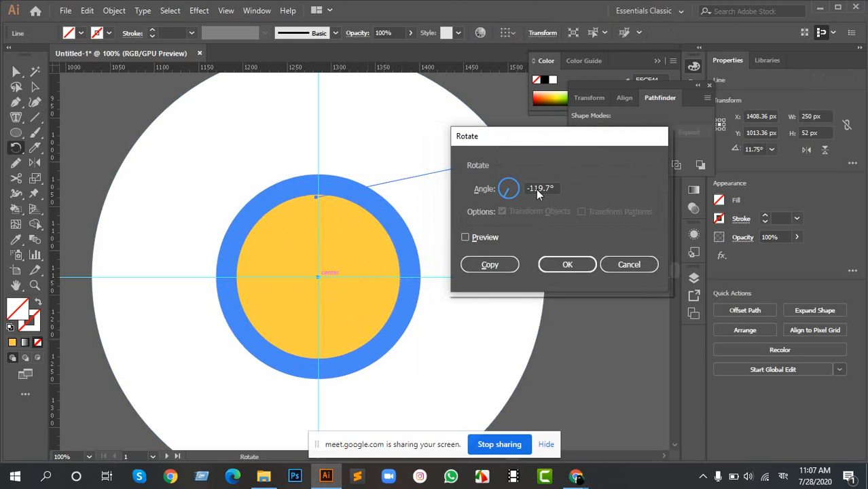
pyautogui.doubleClick(554, 189)
pyautogui.write('120')
pyautogui.click(489, 237)
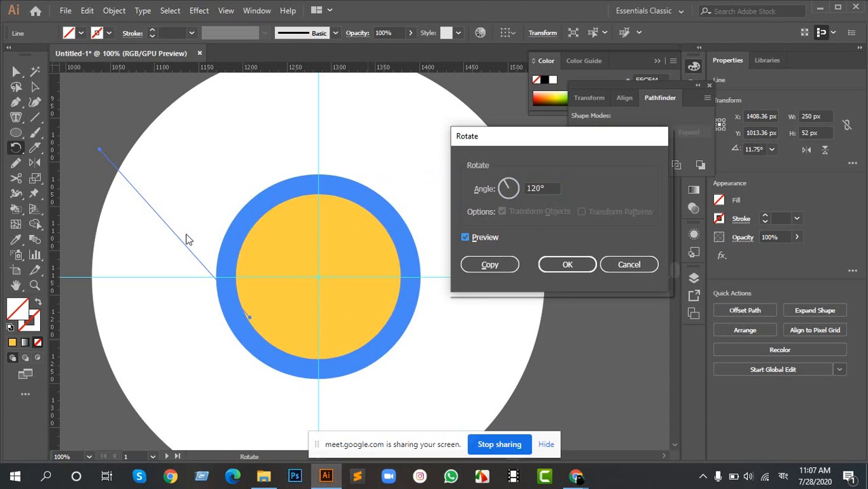
pyautogui.click(623, 264)
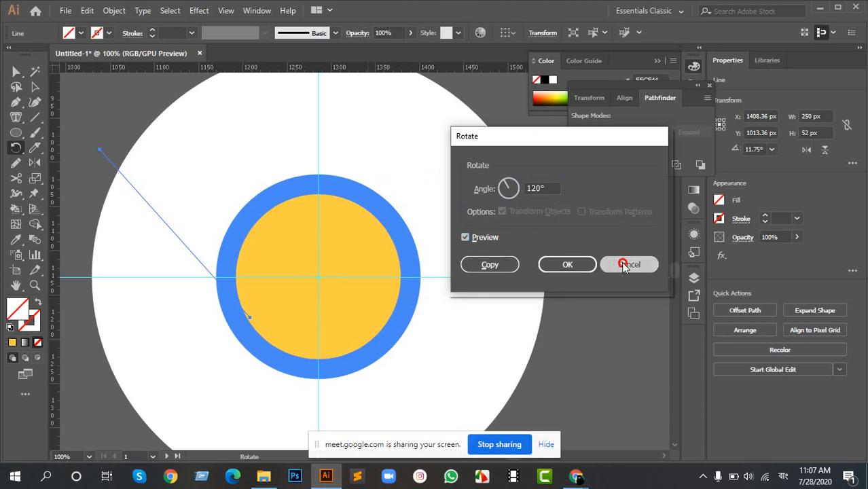
pyautogui.hotkey('ctrl', 'shift', 'a')
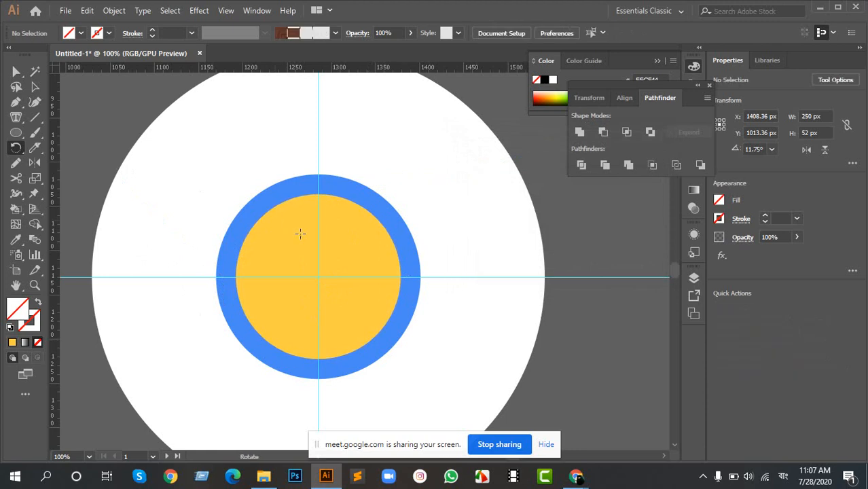
# Step: Delete the horizontal line and the two slanted dividing lines traced over the reference logo
pyautogui.scroll(-5, 265, 203)
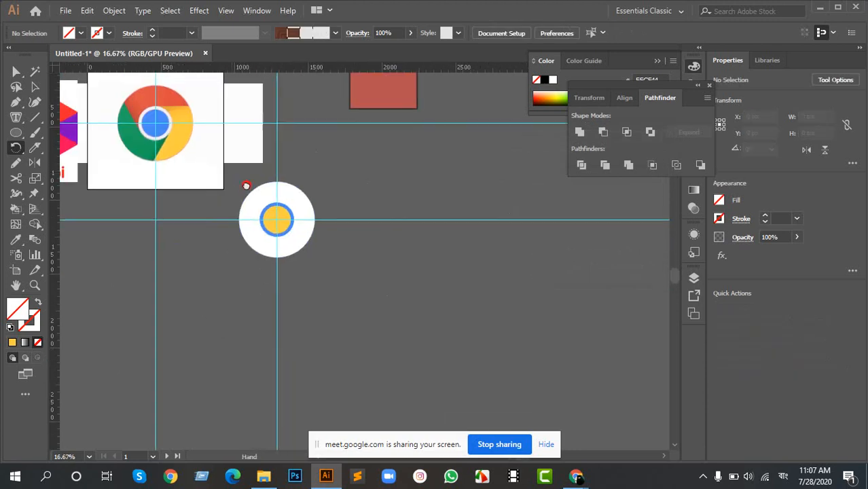
pyautogui.moveTo(246, 186); pyautogui.dragTo(385, 258)
pyautogui.scroll(4, 298, 190)
pyautogui.scroll(3, 299, 180)
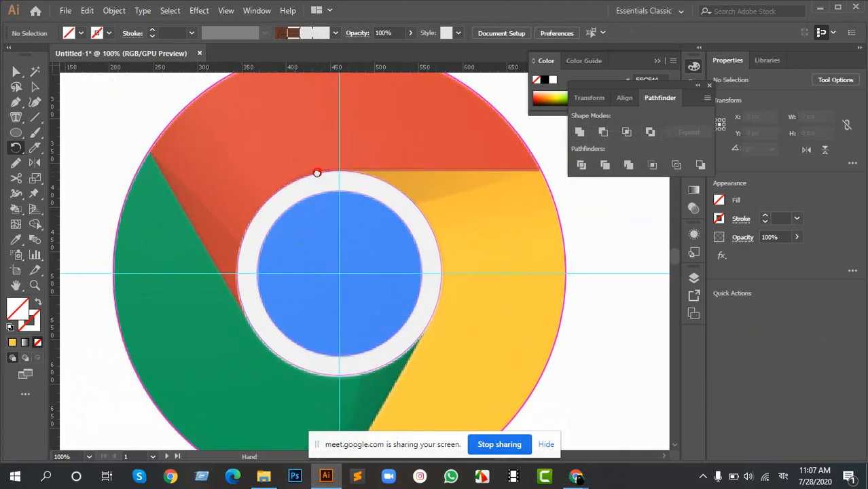
pyautogui.press('a')
pyautogui.click(431, 174)
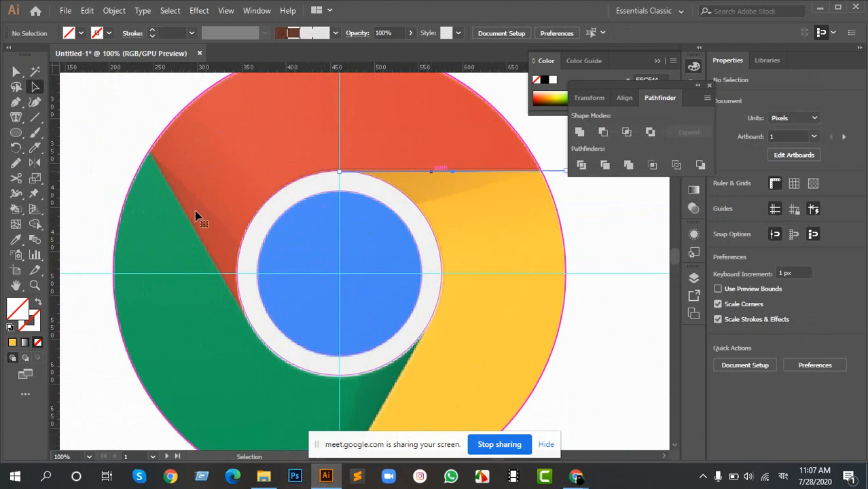
pyautogui.keyDown('shift'); pyautogui.click(194, 232); pyautogui.keyUp('shift')
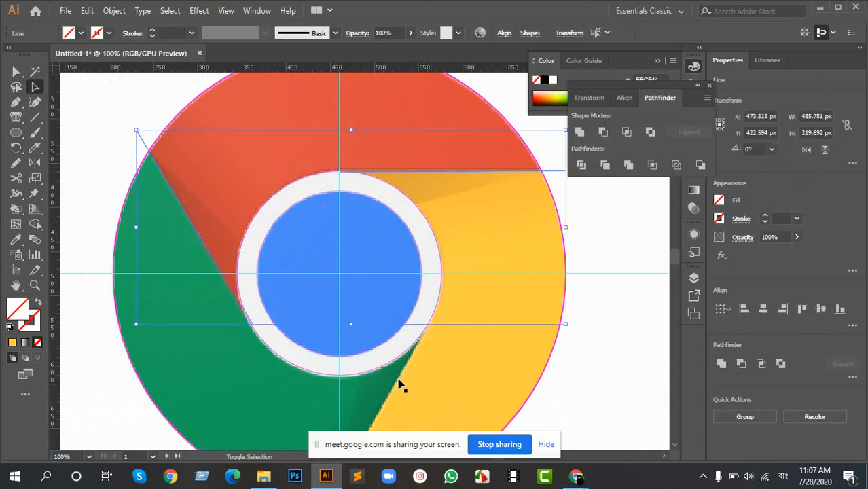
pyautogui.press('Delete')
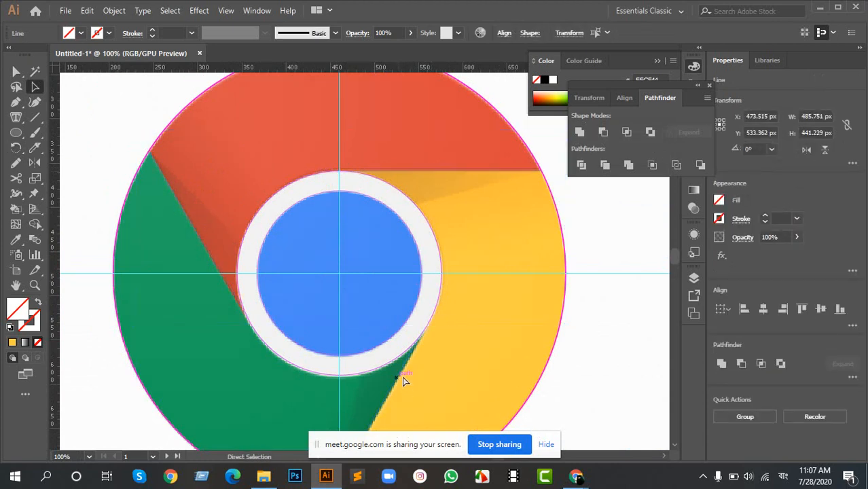
# Step: Draw a nearly horizontal line about 189 px long along the boundary between the reference logo's red and yellow segments
pyautogui.scroll(-2, 410, 316)
pyautogui.scroll(3, 397, 292)
pyautogui.scroll(-1, 443, 252)
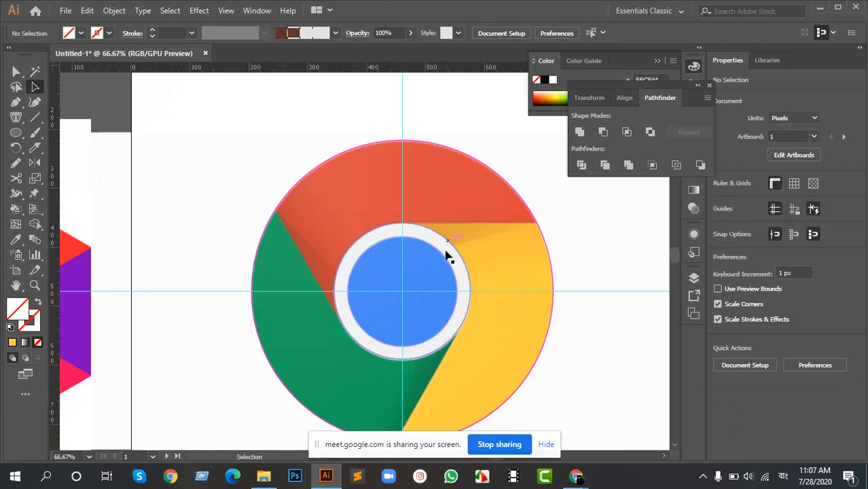
pyautogui.moveTo(443, 252); pyautogui.dragTo(367, 213)
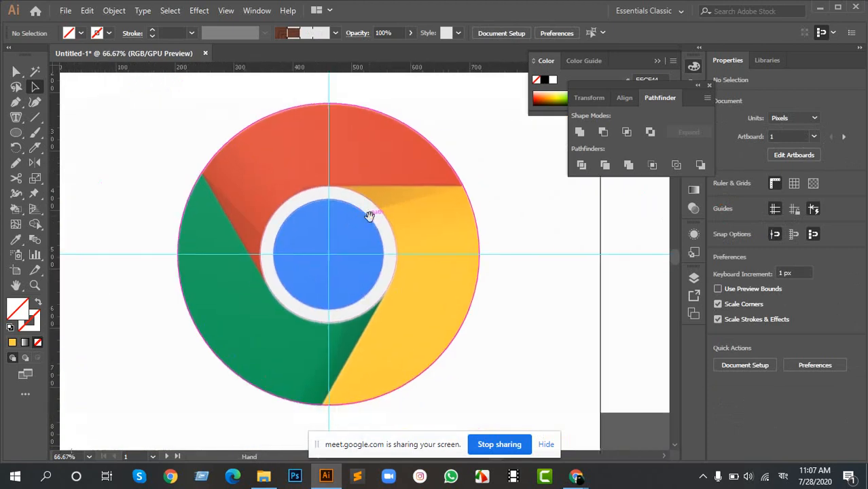
pyautogui.click(36, 117)
pyautogui.scroll(1, 371, 197)
pyautogui.scroll(3, 371, 197)
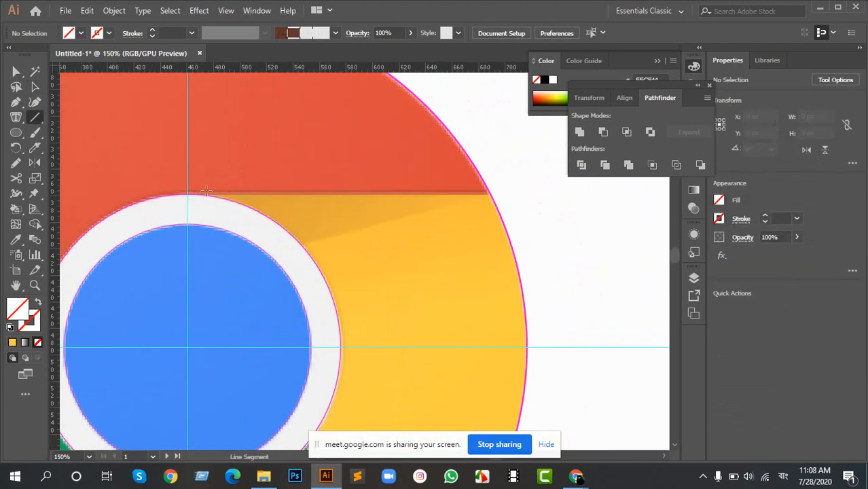
pyautogui.moveTo(180, 197); pyautogui.dragTo(634, 195)
pyautogui.hotkey('ctrl', '1')
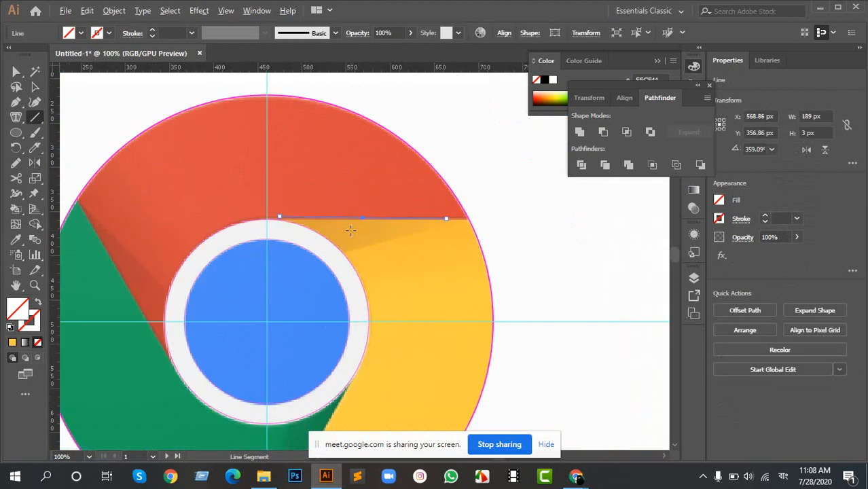
# Step: Extend both ends of the line along the red-yellow boundary, from the white circle's top past the outer circle, about 265 px wide
pyautogui.press('a')
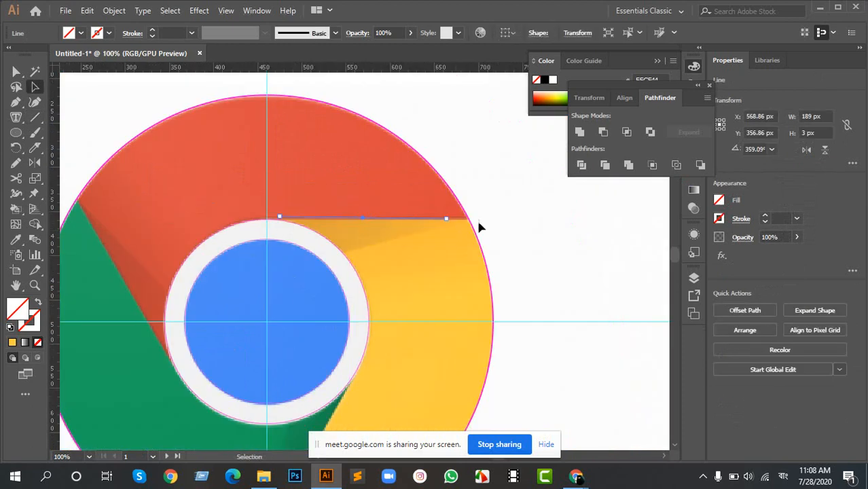
pyautogui.moveTo(446, 219); pyautogui.dragTo(498, 218)
pyautogui.press('r')
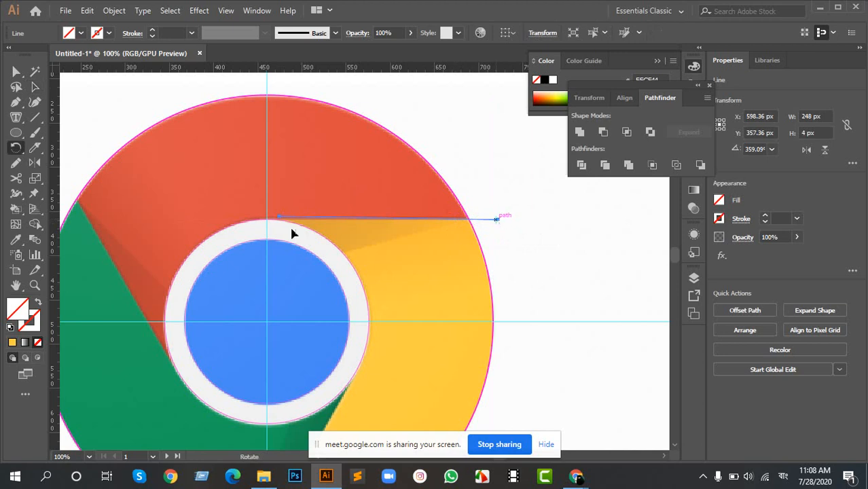
pyautogui.moveTo(282, 217); pyautogui.dragTo(245, 203)
pyautogui.press('v')
pyautogui.scroll(10, 264, 221)
pyautogui.scroll(-5, 374, 225)
pyautogui.scroll(-4, 480, 232)
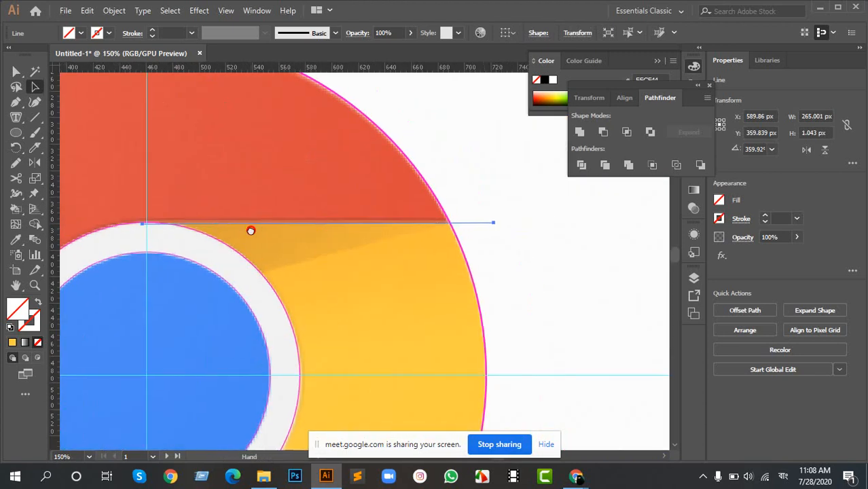
# Step: Tilt the extended line slightly about its inner end at the white circle's top, to an angle of about 0.76°
pyautogui.press('r')
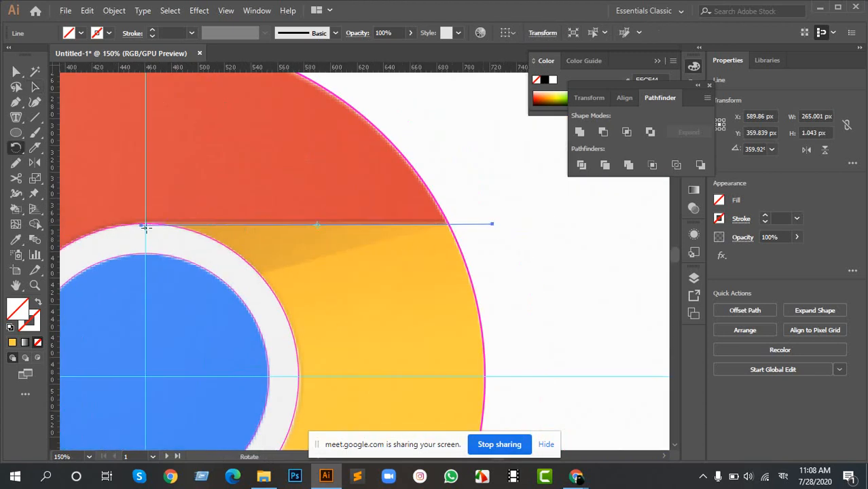
pyautogui.moveTo(493, 227); pyautogui.dragTo(492, 220)
pyautogui.scroll(-5, 236, 250)
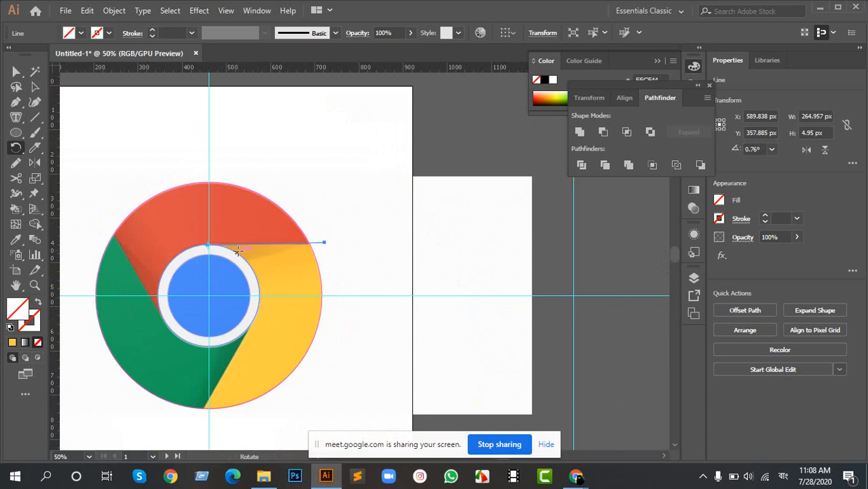
pyautogui.press('v')
pyautogui.click(208, 281)
pyautogui.moveTo(208, 281); pyautogui.dragTo(257, 258)
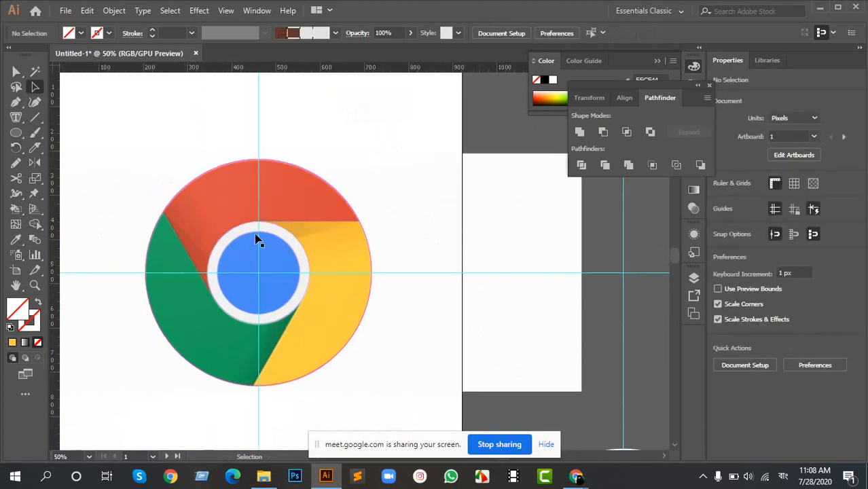
pyautogui.scroll(1, 253, 232)
pyautogui.hotkey('ctrl', 'a')
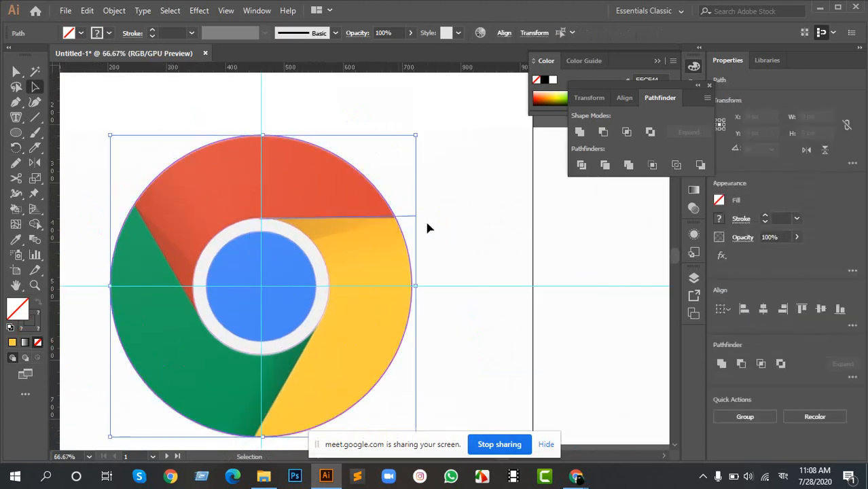
pyautogui.click(409, 213)
pyautogui.click(409, 217)
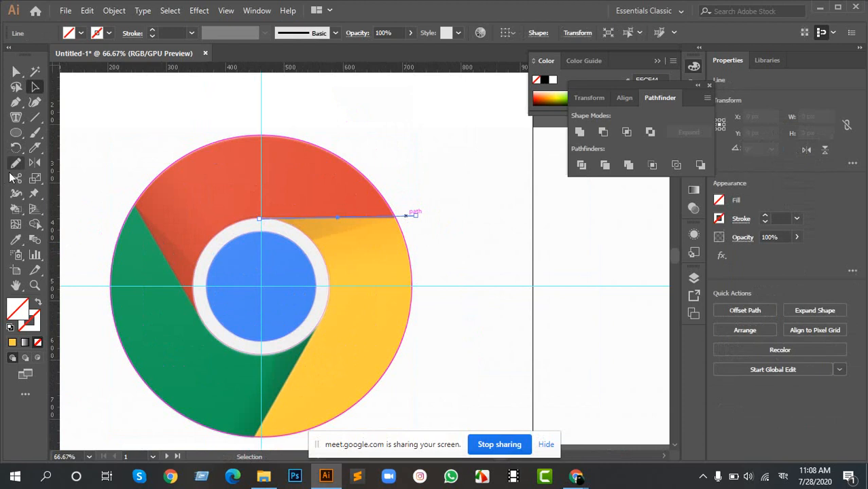
pyautogui.click(18, 149)
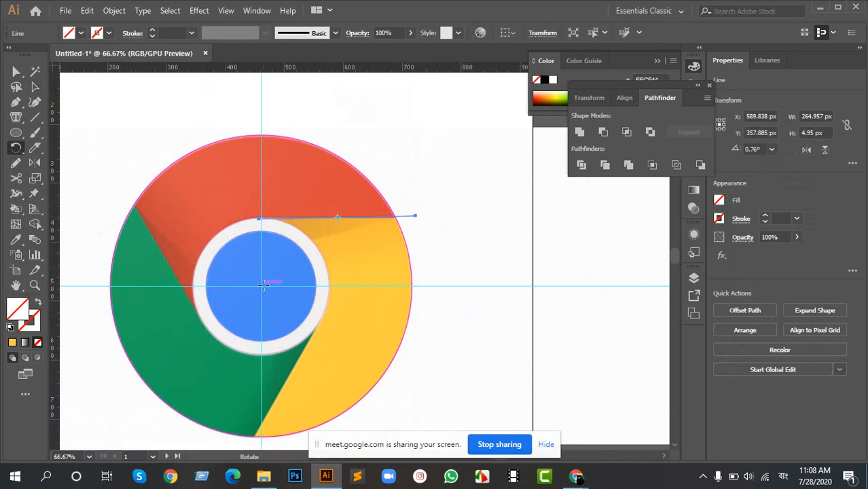
pyautogui.scroll(6, 260, 287)
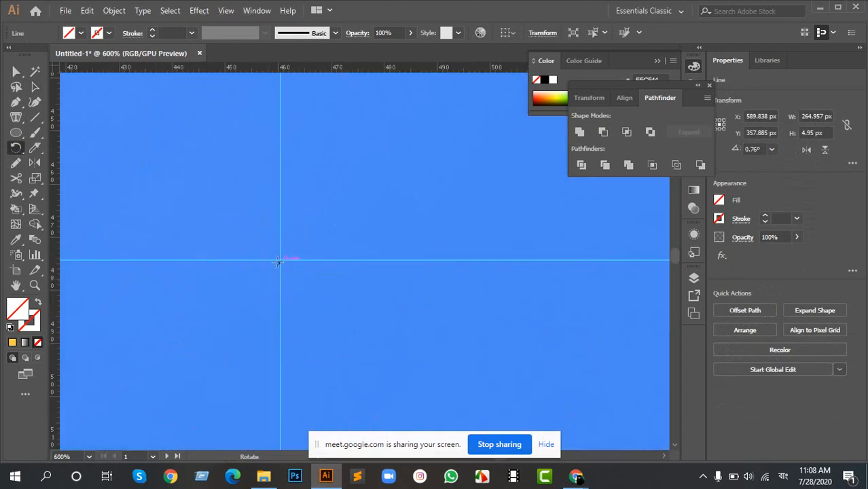
pyautogui.scroll(3, 279, 264)
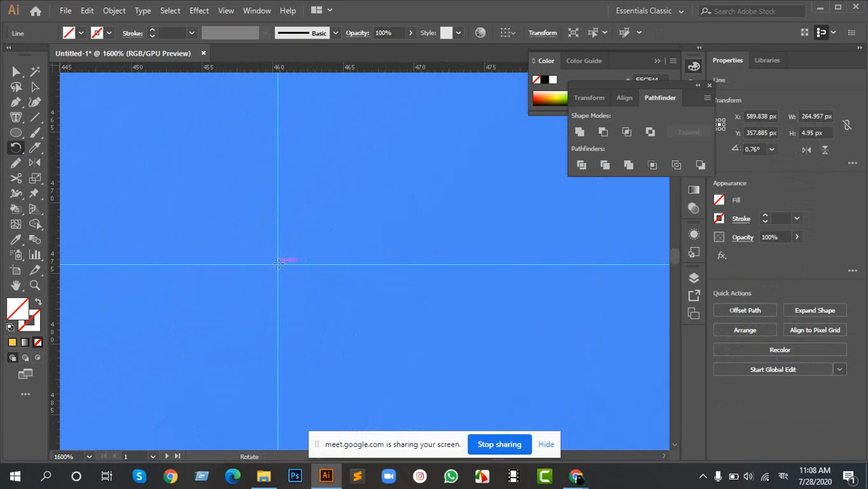
pyautogui.keyDown('alt'); pyautogui.click(278, 262); pyautogui.keyUp('alt')
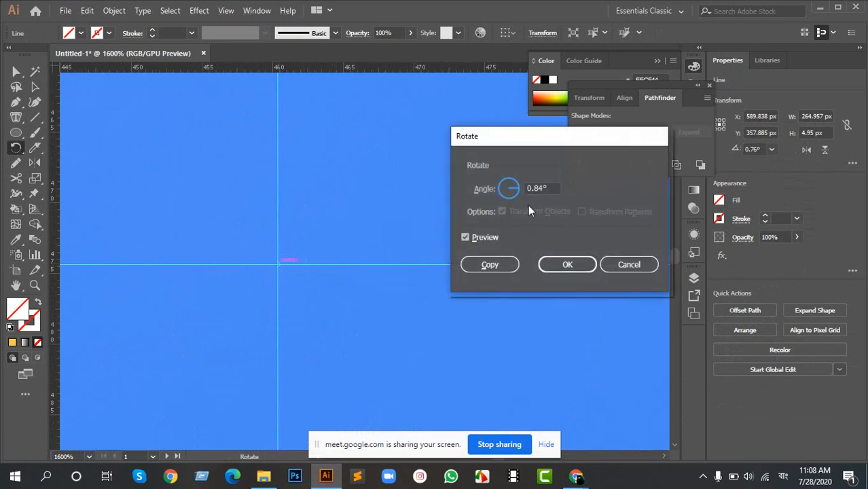
pyautogui.click(616, 264)
pyautogui.scroll(-5, 342, 261)
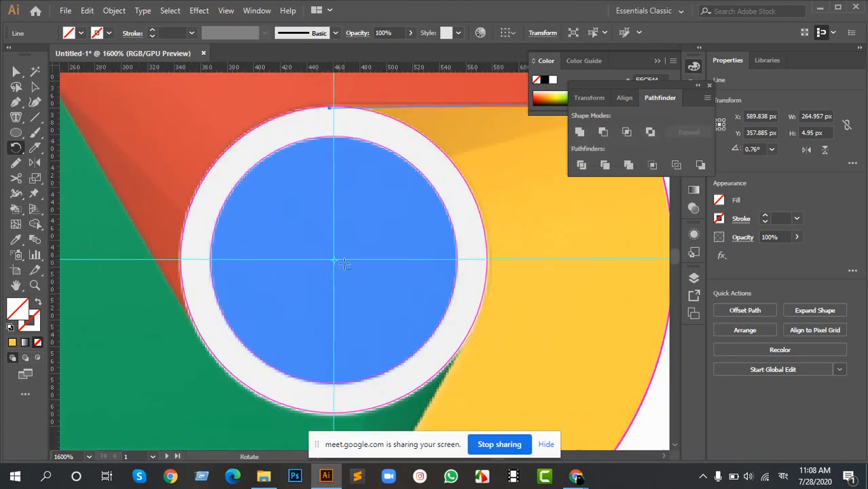
pyautogui.scroll(-10, 344, 263)
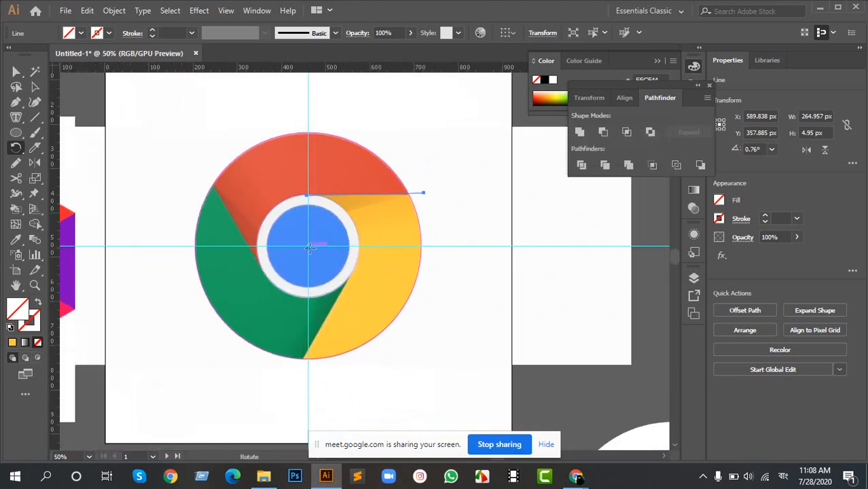
pyautogui.keyDown('ctrl'); pyautogui.click(493, 271); pyautogui.keyUp('ctrl')
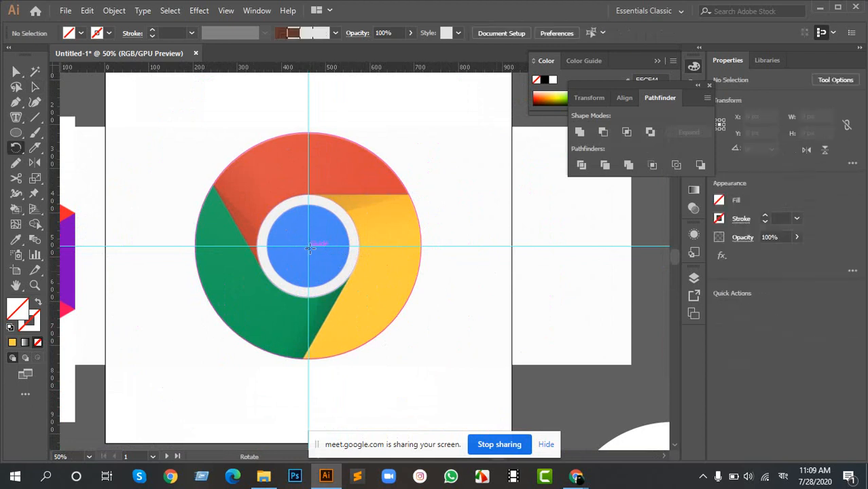
pyautogui.scroll(3, 308, 246)
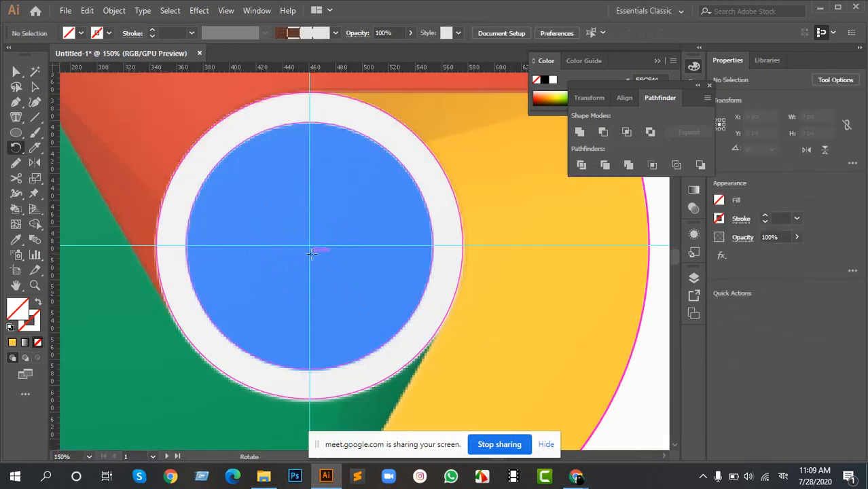
pyautogui.scroll(-4, 310, 246)
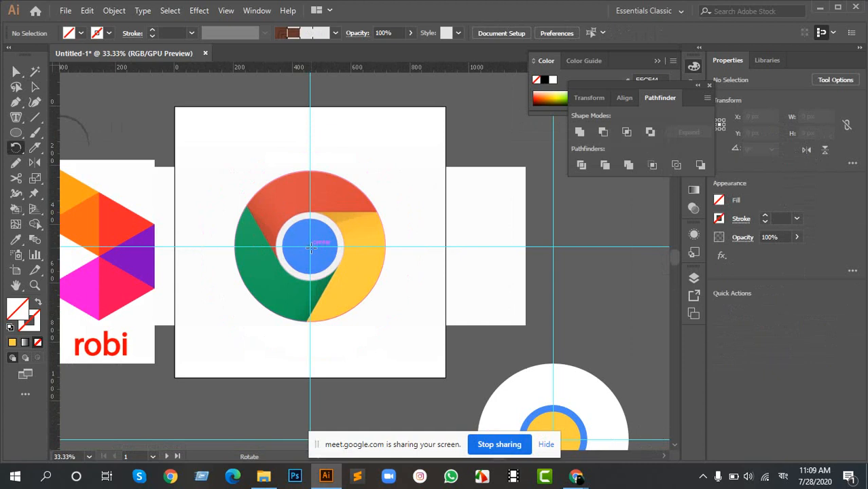
pyautogui.keyDown('alt'); pyautogui.click(321, 242); pyautogui.keyUp('alt')
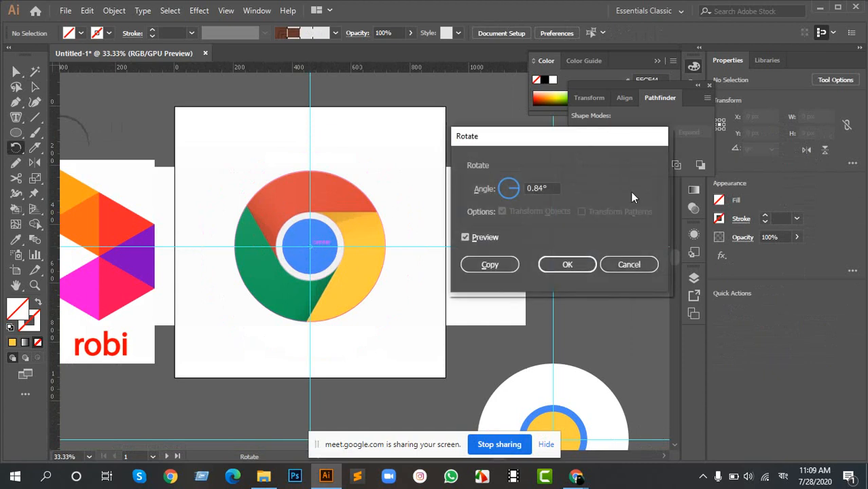
pyautogui.click(553, 188)
pyautogui.write('120')
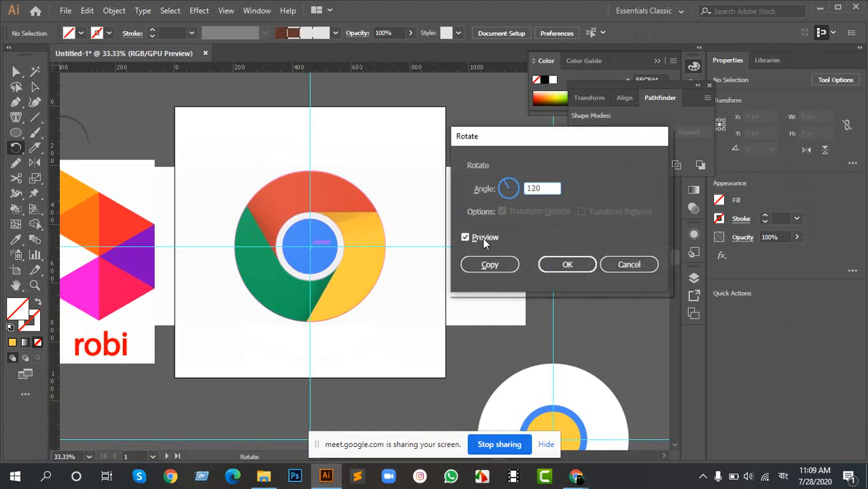
pyautogui.click(483, 238)
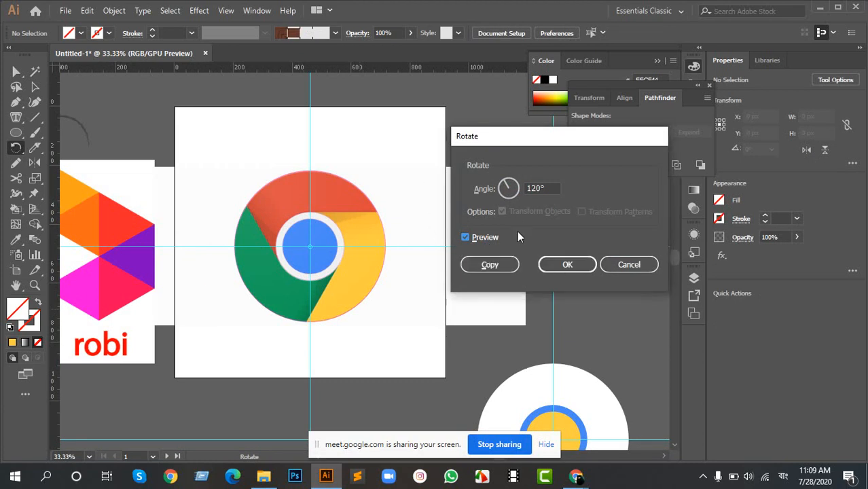
pyautogui.click(621, 264)
pyautogui.scroll(1, 367, 211)
# Step: Make two copies of the red-yellow boundary line, each rotated a further 120° about the intersection of the center guides
pyautogui.press('v')
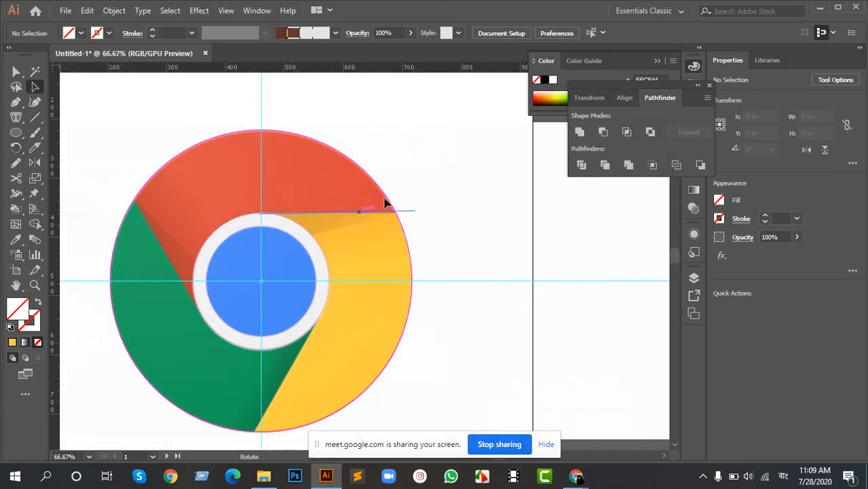
pyautogui.moveTo(408, 197)
pyautogui.mouseDown()
pyautogui.moveTo(421, 227)
pyautogui.moveTo(409, 210)
pyautogui.mouseUp()
pyautogui.press('r')
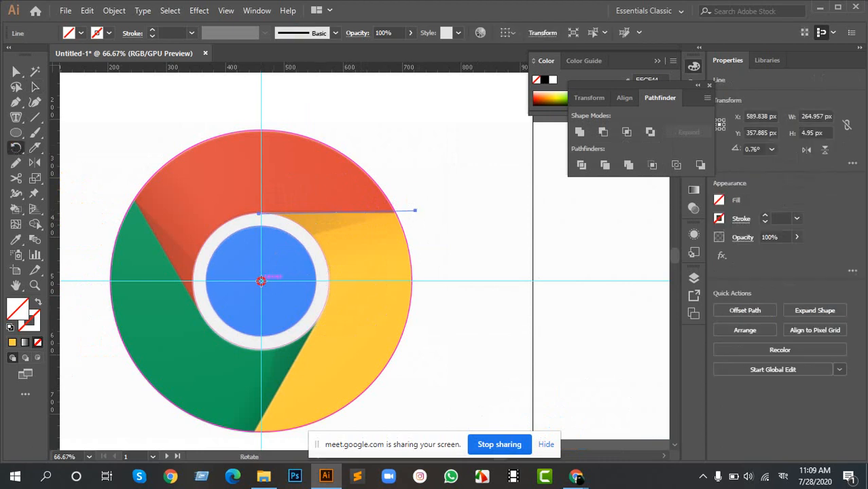
pyautogui.keyDown('alt'); pyautogui.click(261, 280); pyautogui.keyUp('alt')
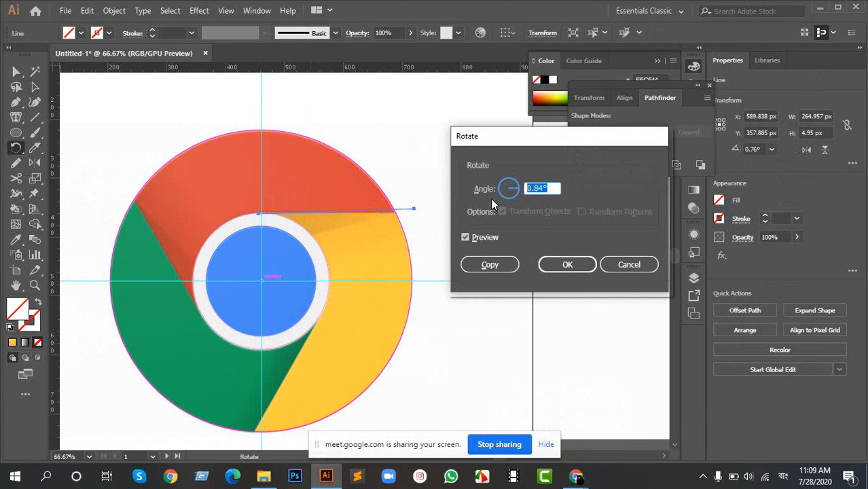
pyautogui.write('120')
pyautogui.press('Tab')
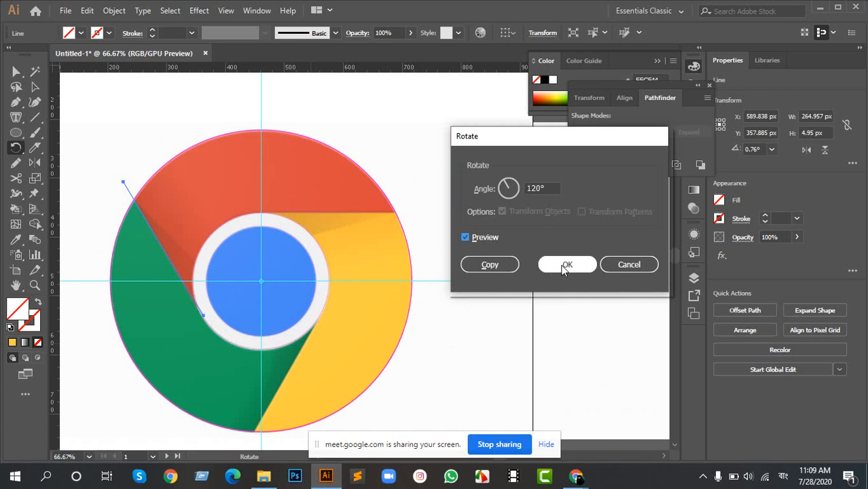
pyautogui.click(499, 267)
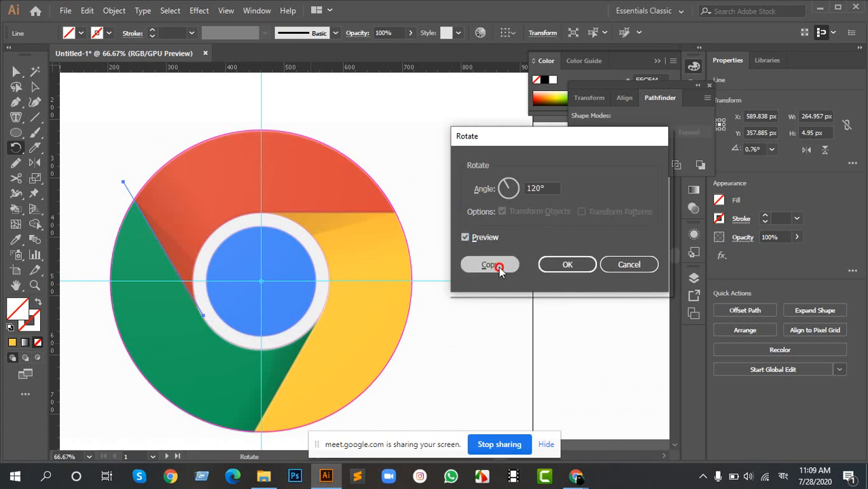
pyautogui.hotkey('ctrl', 'd')
pyautogui.hotkey('ctrl', 'd')
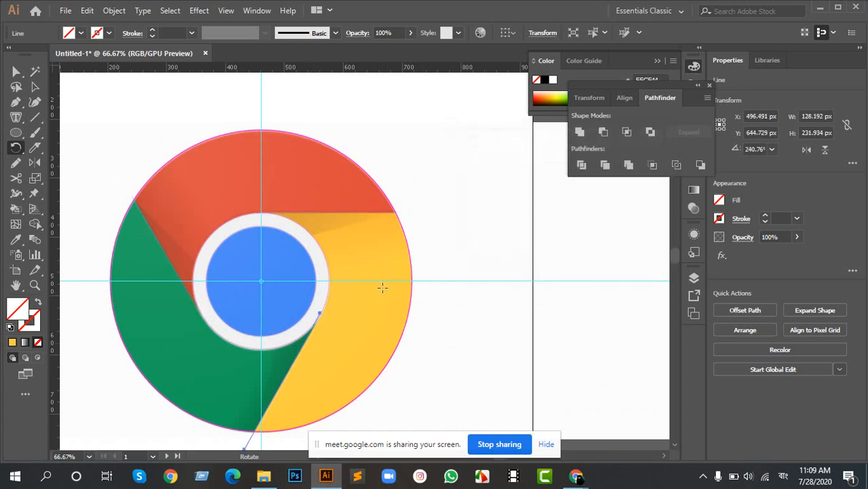
pyautogui.press('v')
pyautogui.scroll(-3, 459, 312)
pyautogui.scroll(4, 388, 333)
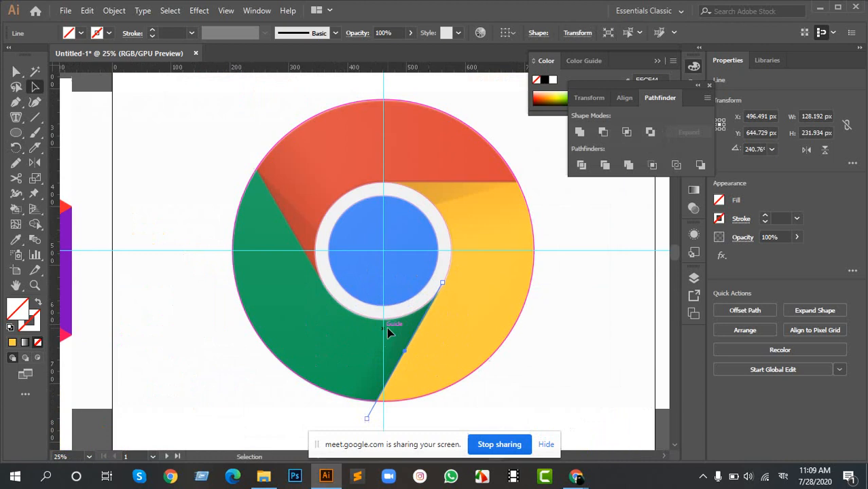
pyautogui.scroll(-2, 301, 250)
# Step: Select the three traced circles and swap their fill and stroke, giving them a magenta fill and no stroke
pyautogui.moveTo(204, 95); pyautogui.dragTo(480, 361)
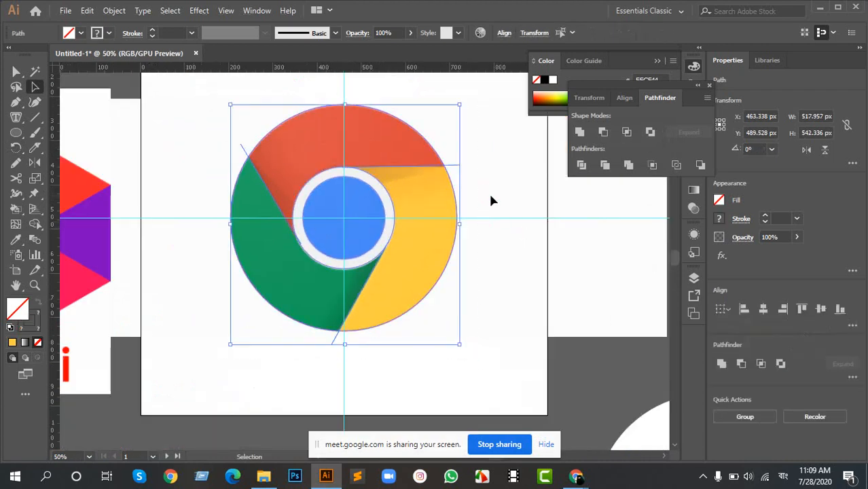
pyautogui.moveTo(491, 199); pyautogui.dragTo(445, 215)
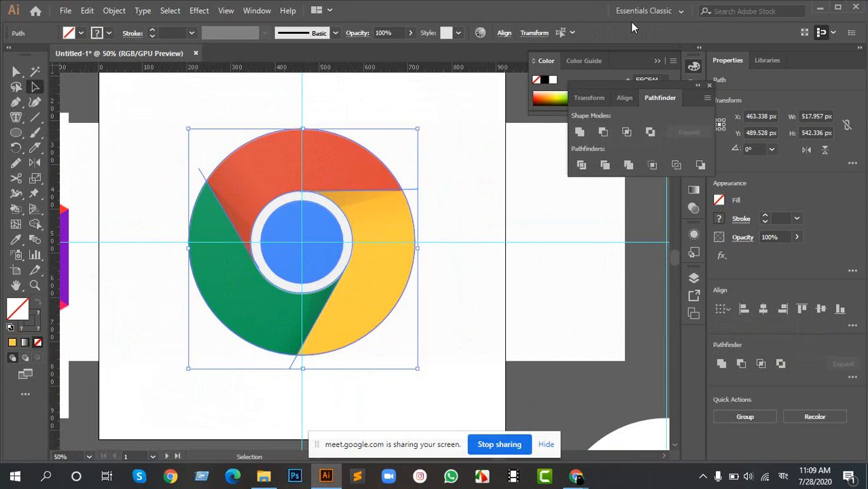
pyautogui.press('Delete')
pyautogui.click(325, 200)
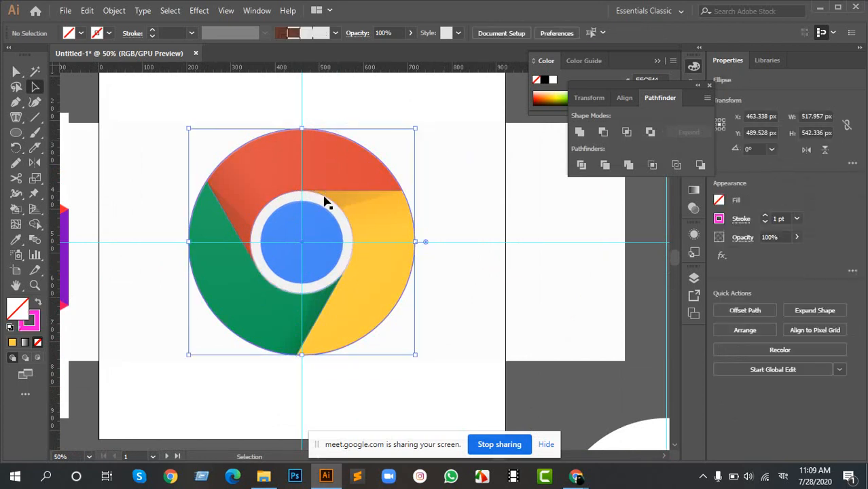
pyautogui.keyDown('shift'); pyautogui.click(328, 211); pyautogui.keyUp('shift')
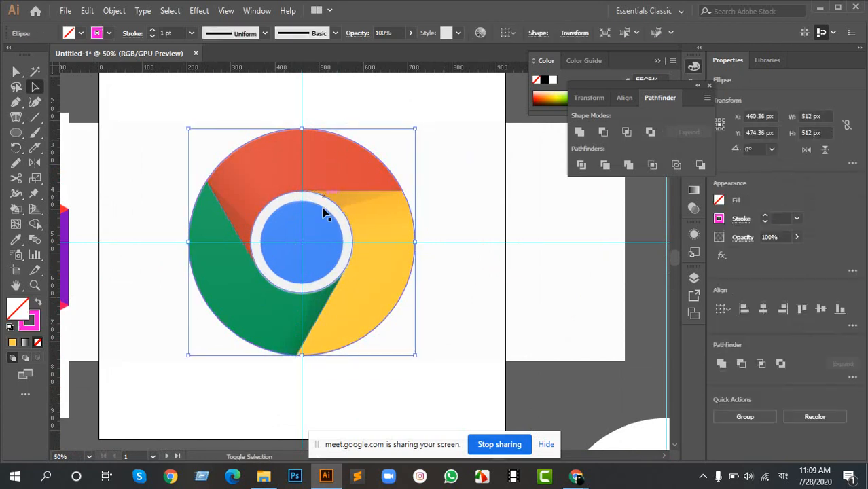
pyautogui.click(374, 173)
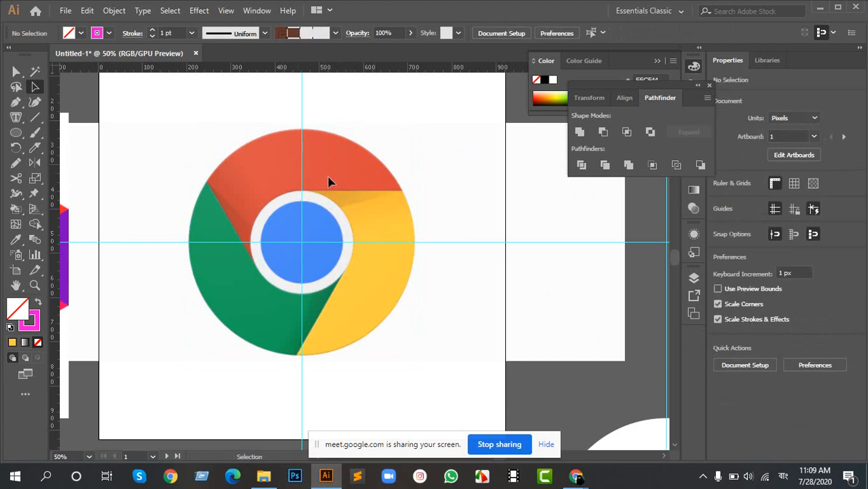
pyautogui.press('a')
pyautogui.click(318, 206)
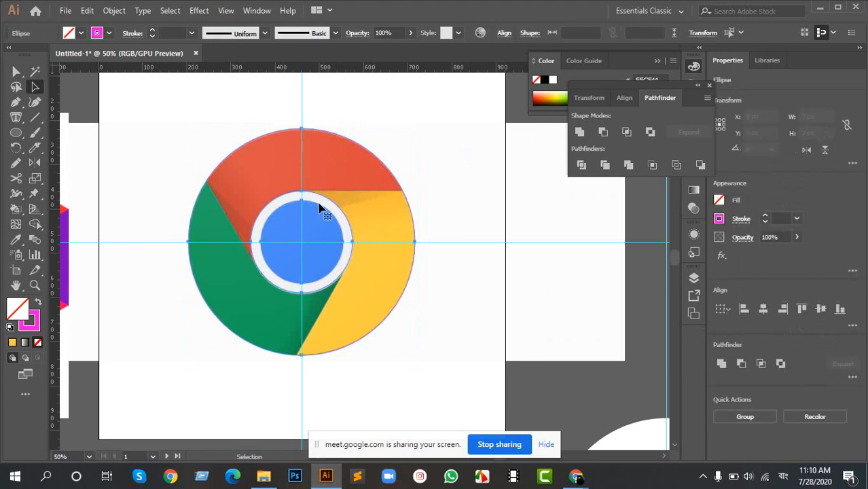
pyautogui.hotkey('shift', 'x')
# Step: Select the three circles and the three dividing lines and split them into pieces with the Pathfinder Divide operation
pyautogui.press('v')
pyautogui.moveTo(144, 140); pyautogui.dragTo(444, 345)
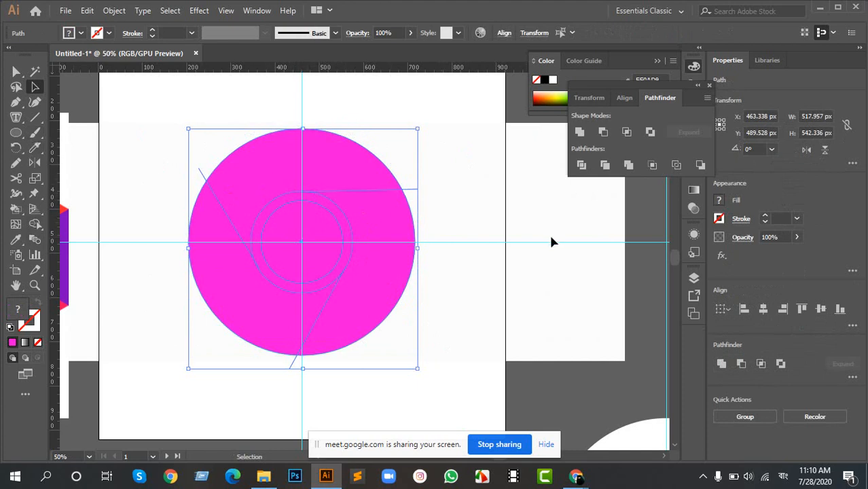
pyautogui.click(581, 166)
# Step: Ungroup the divided circle pieces so that each one can be selected separately
pyautogui.rightClick(297, 179)
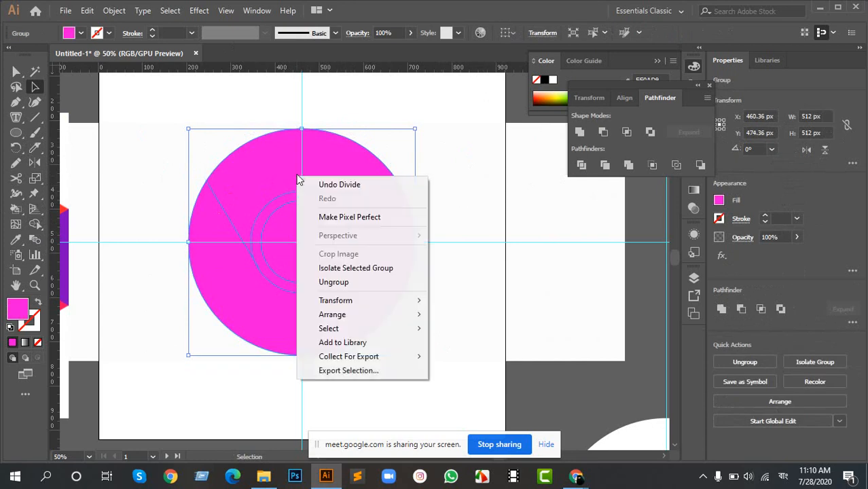
pyautogui.click(345, 286)
pyautogui.hotkey('ctrl', 'shift', 'a')
pyautogui.click(386, 282)
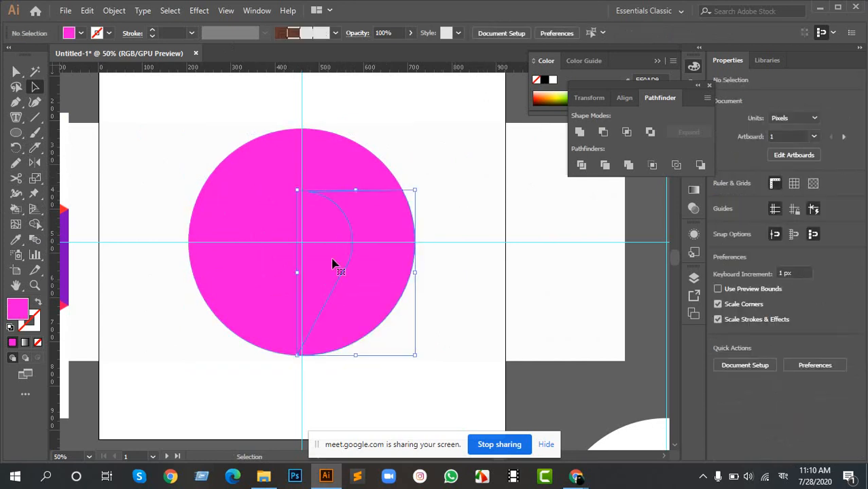
# Step: Select all the magenta logo pieces and move them together about 545 px to the right, beside the reference logo
pyautogui.scroll(-1, 295, 257)
pyautogui.scroll(-1, 261, 248)
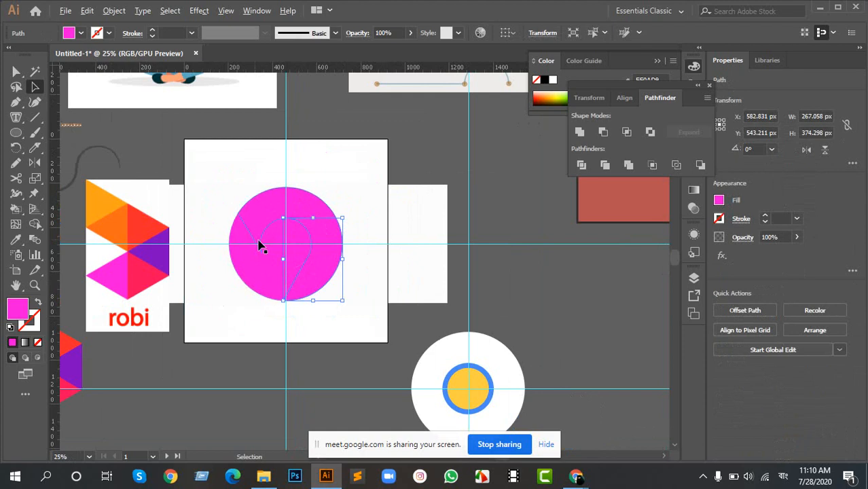
pyautogui.scroll(2, 258, 244)
pyautogui.hscroll(-3, 258, 236)
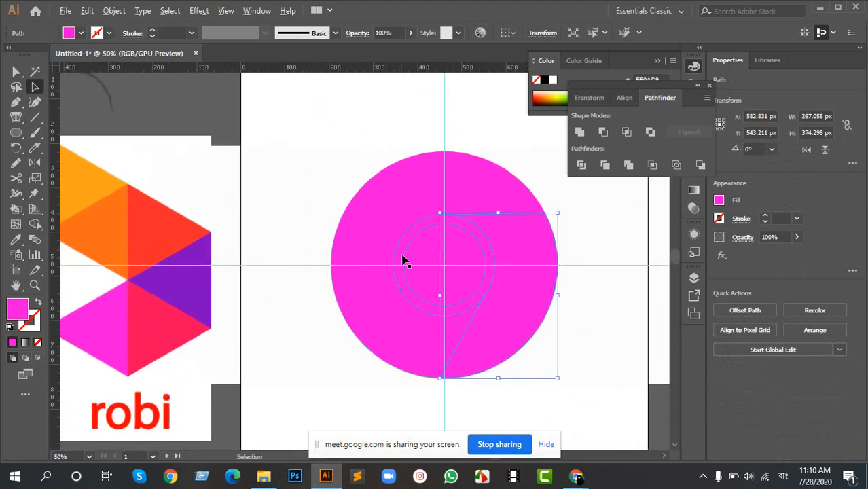
pyautogui.scroll(-2, 402, 260)
pyautogui.hscroll(3, 348, 252)
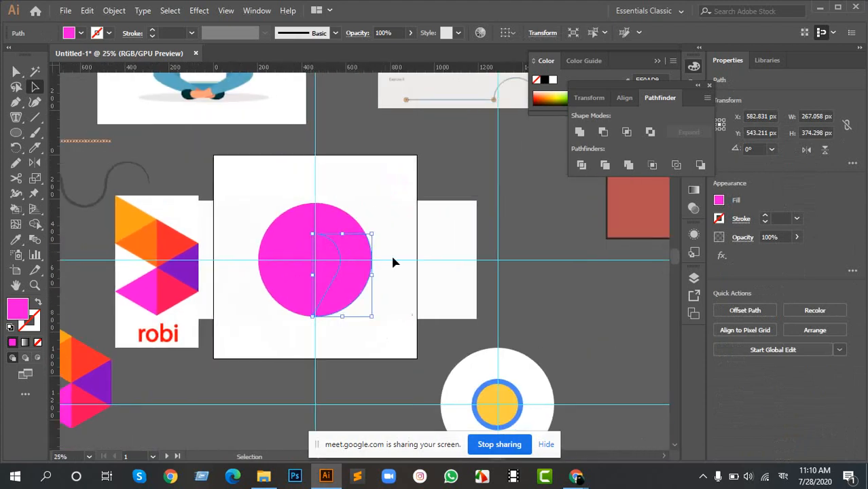
pyautogui.scroll(2, 310, 271)
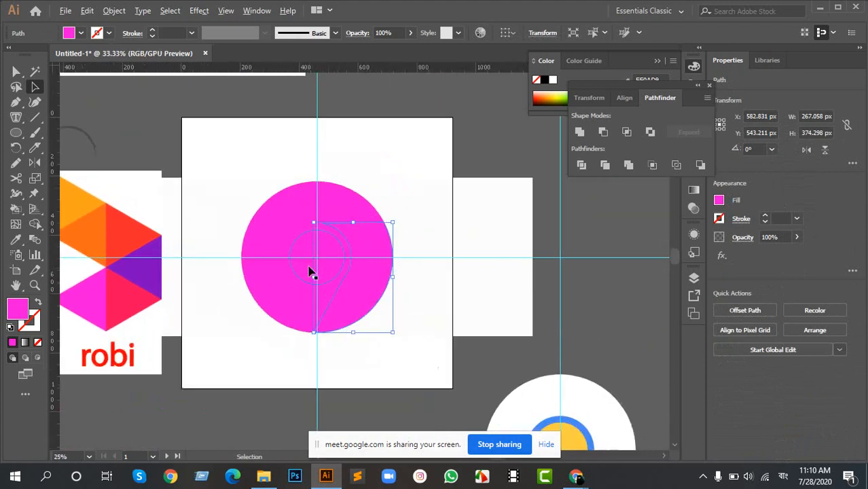
pyautogui.moveTo(213, 128); pyautogui.dragTo(465, 363)
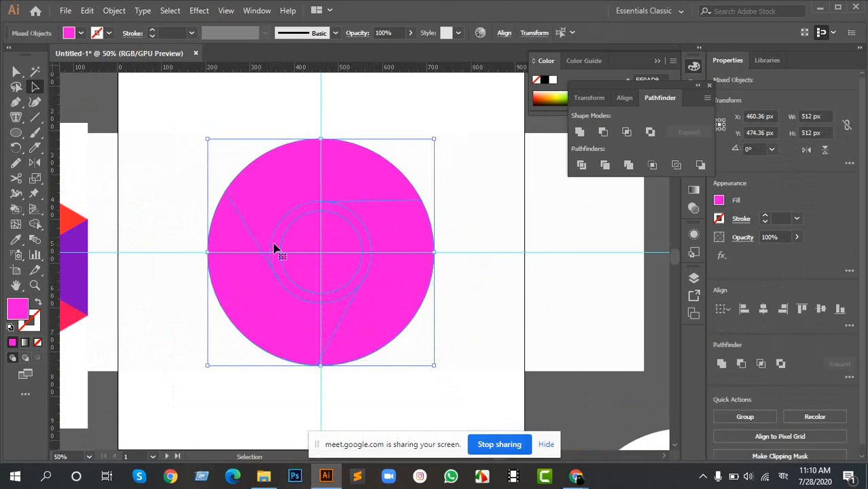
pyautogui.moveTo(277, 248); pyautogui.dragTo(503, 238)
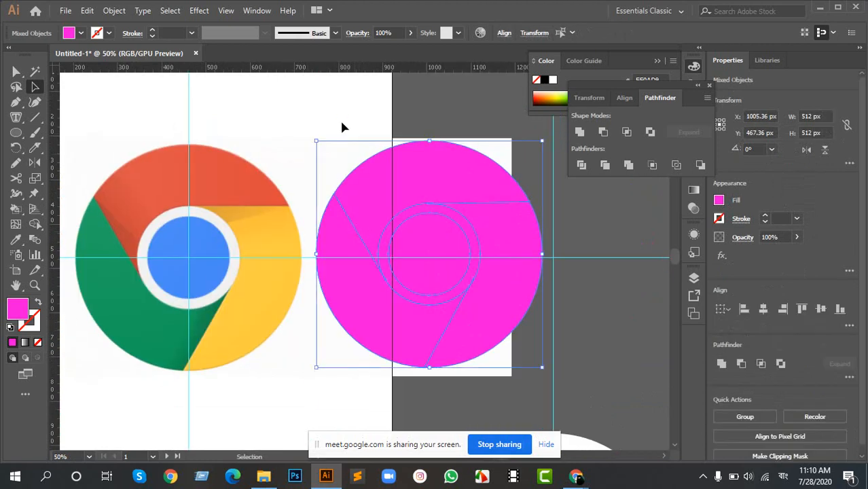
pyautogui.click(343, 126)
# Step: Fill the upper segment with the red and the right-hand segment with the yellow, both sampled from the reference logo
pyautogui.click(471, 172)
pyautogui.click(229, 164)
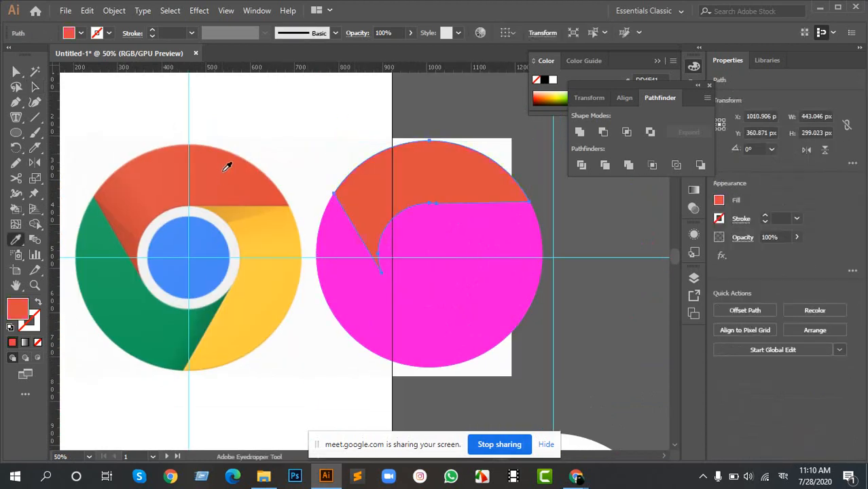
pyautogui.press('a')
pyautogui.click(504, 227)
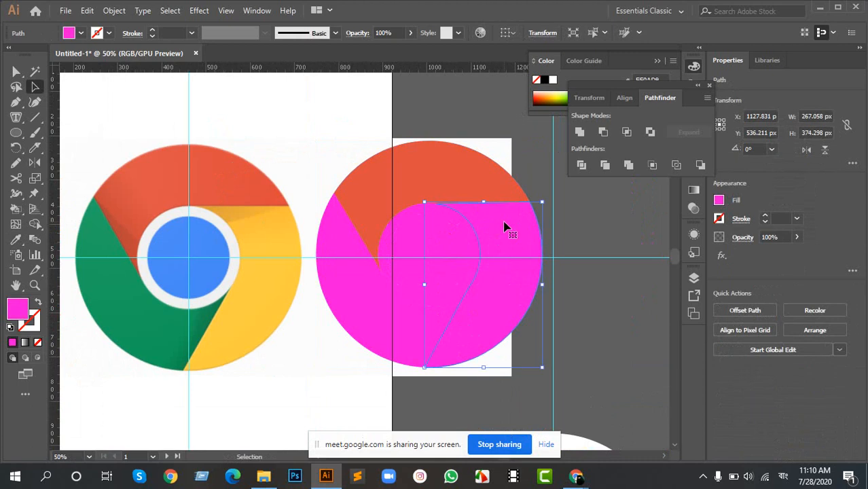
pyautogui.press('i')
pyautogui.click(277, 272)
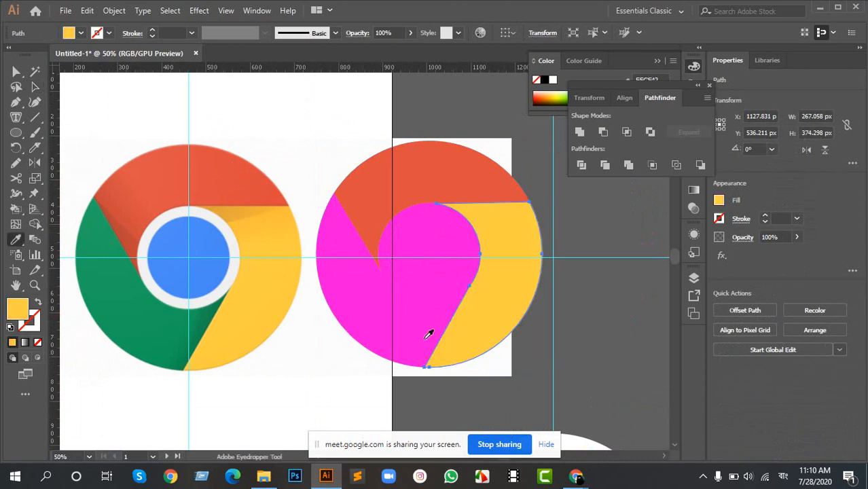
# Step: Fill the lower-left segment with the green and the center circle with the blue, both sampled from the reference logo
pyautogui.press('a')
pyautogui.click(360, 326)
pyautogui.press('i')
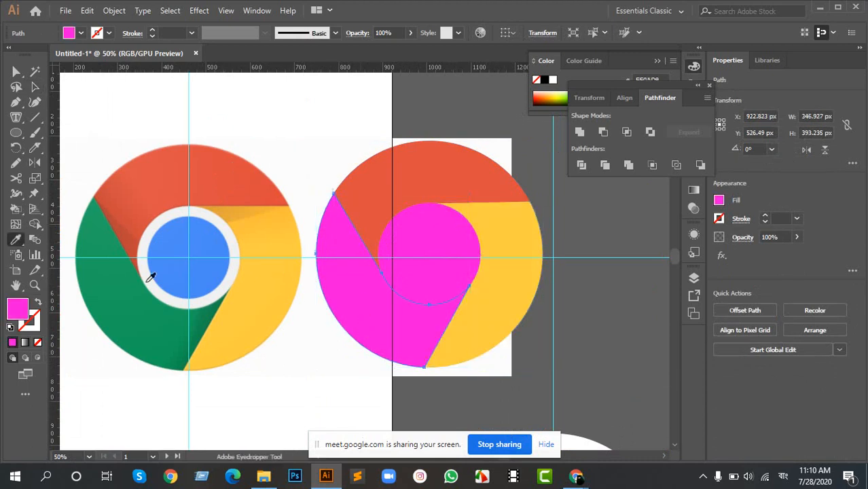
pyautogui.click(136, 296)
pyautogui.press('a')
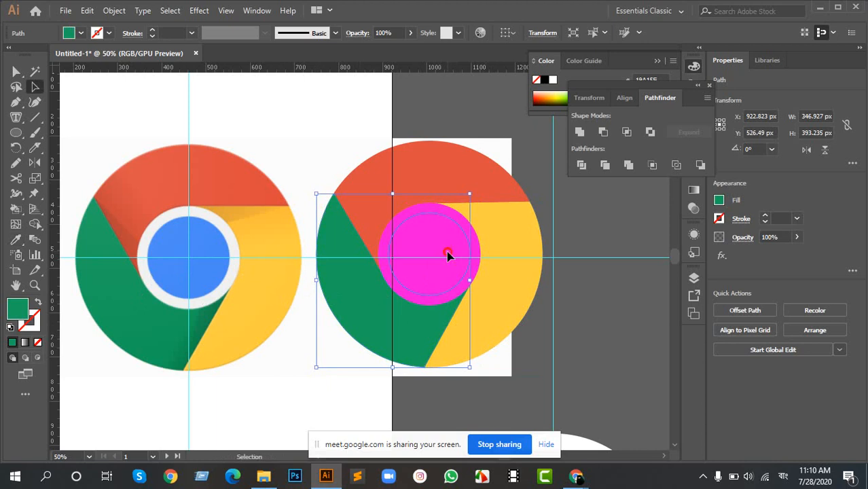
pyautogui.click(448, 252)
pyautogui.press('i')
pyautogui.click(209, 253)
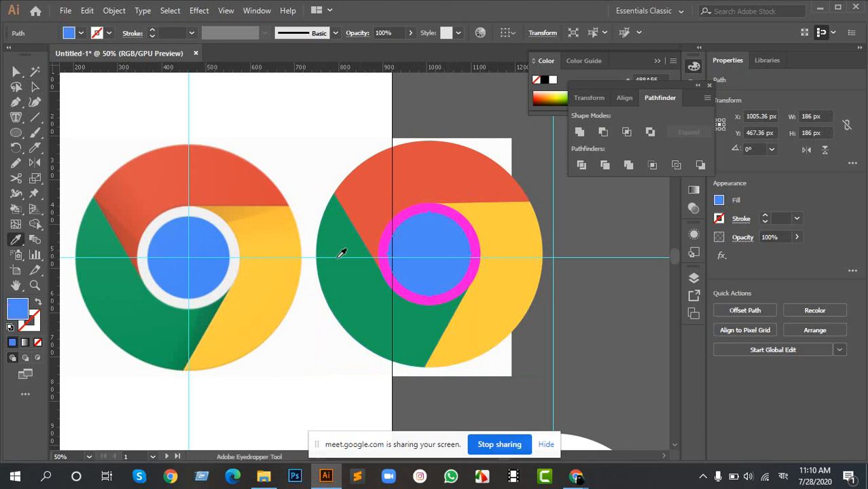
# Step: Remove the magenta ring around the blue center circle of the recreated logo
pyautogui.press('a')
pyautogui.click(468, 225)
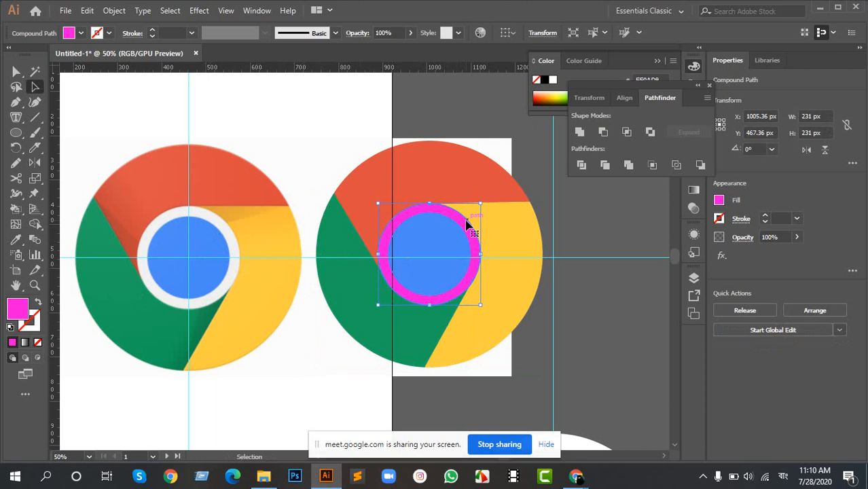
pyautogui.hotkey('ctrl', 'shift', '[')
pyautogui.click(555, 295)
# Step: Draw a line from the white ring across the yellow segment, through its red-yellow outer corner, about 202 px wide at about 14.44°
pyautogui.scroll(-2, 509, 280)
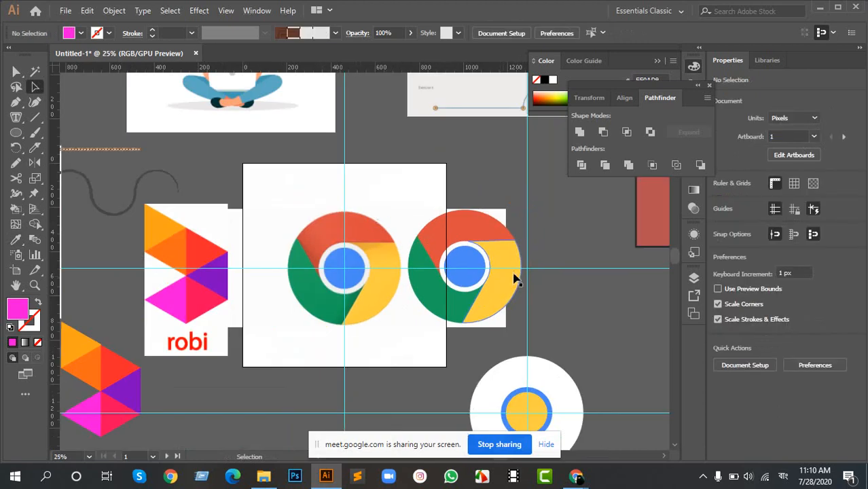
pyautogui.scroll(3, 514, 278)
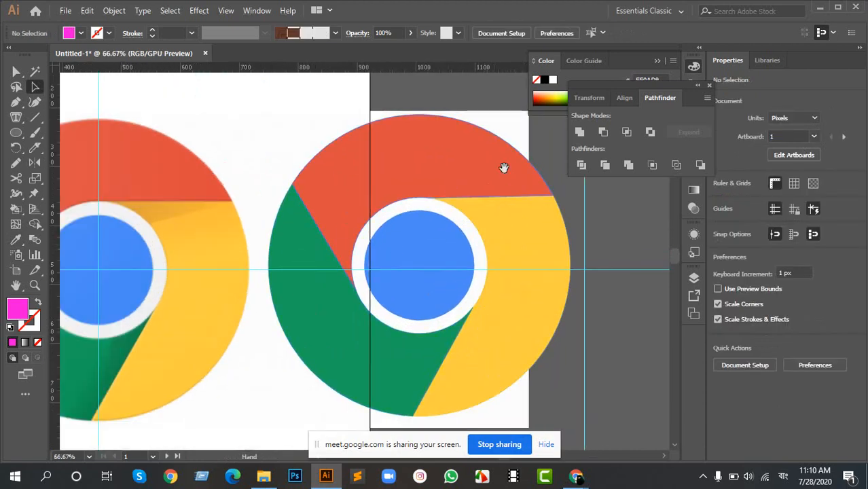
pyautogui.scroll(3, 268, 216)
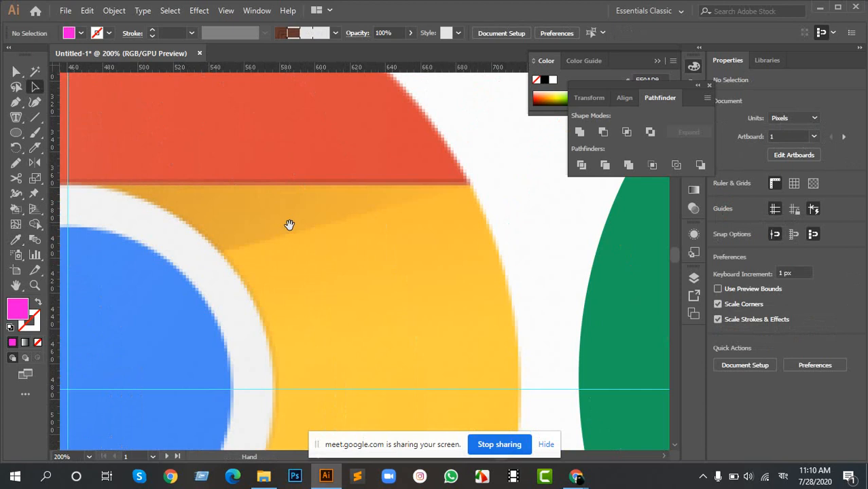
pyautogui.scroll(-5, 293, 232)
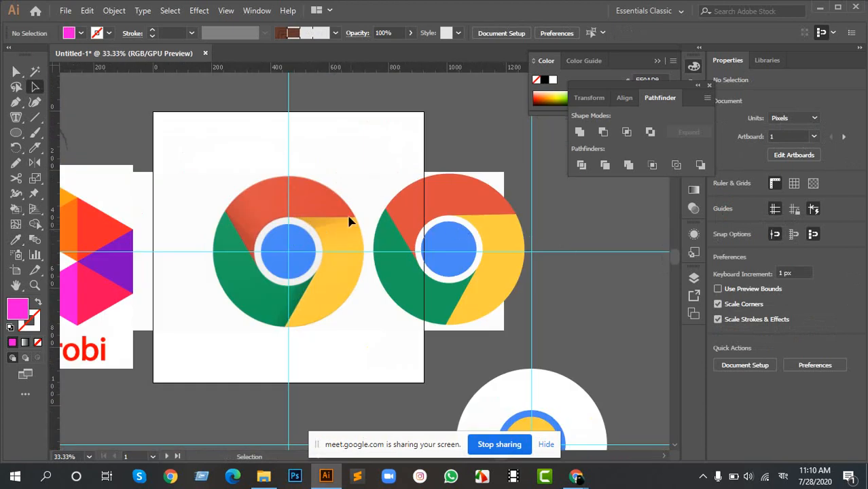
pyautogui.hscroll(3, 450, 229)
pyautogui.scroll(-1, 449, 229)
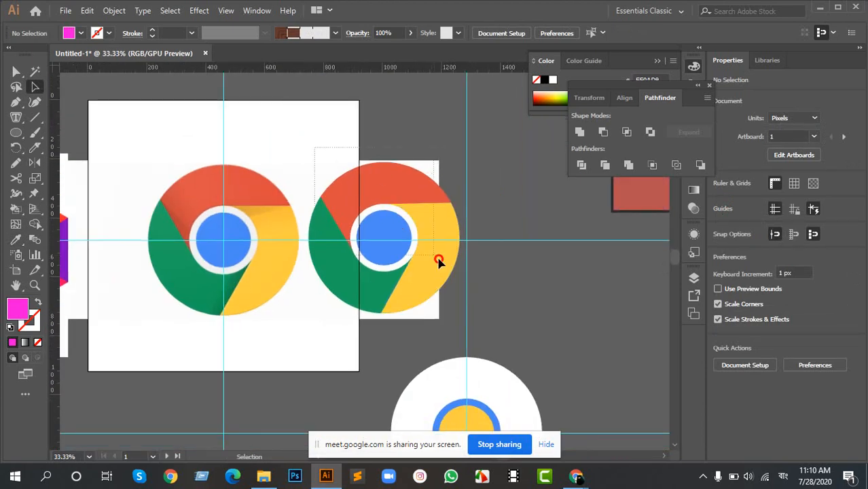
pyautogui.moveTo(465, 317); pyautogui.dragTo(306, 171)
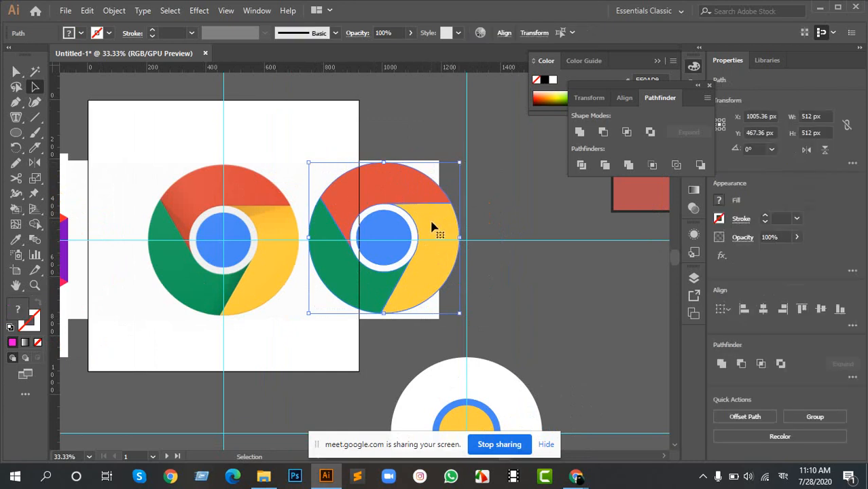
pyautogui.scroll(1, 430, 215)
pyautogui.scroll(2, 430, 216)
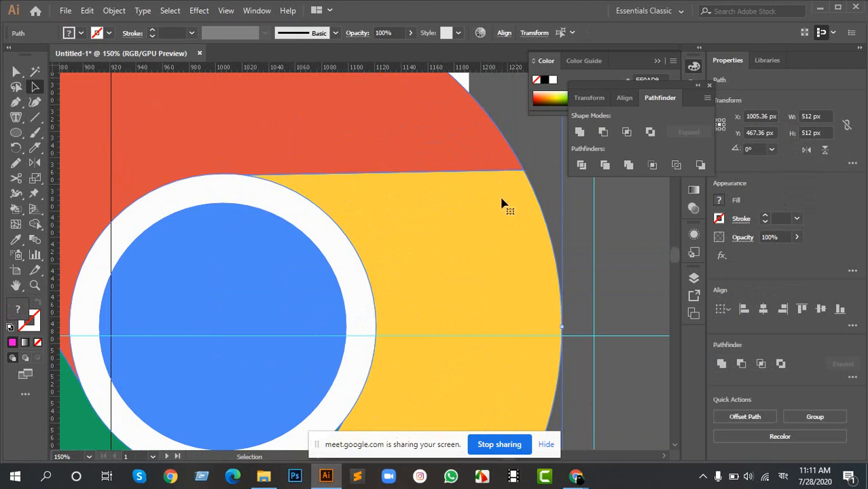
pyautogui.moveTo(501, 202); pyautogui.dragTo(445, 207)
pyautogui.press('\\')
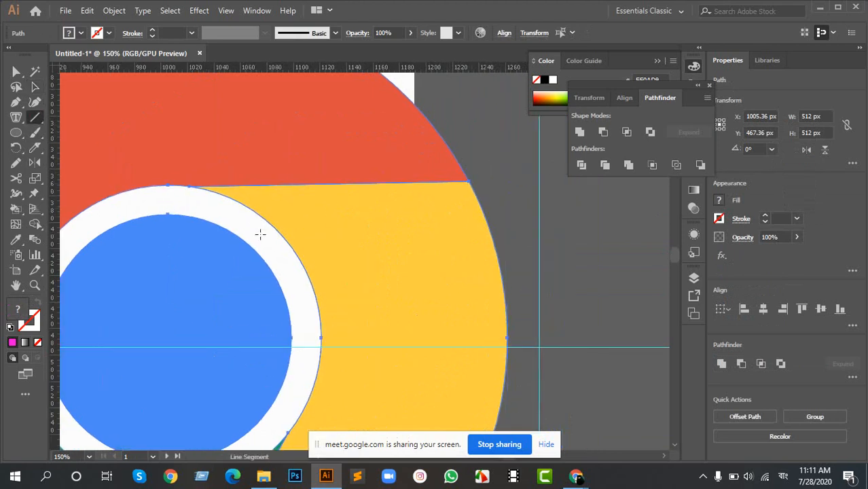
pyautogui.moveTo(261, 234); pyautogui.dragTo(529, 166)
# Step: Split the red and yellow segments along the new line with the Pathfinder Divide operation and ungroup the result
pyautogui.scroll(-3, 397, 227)
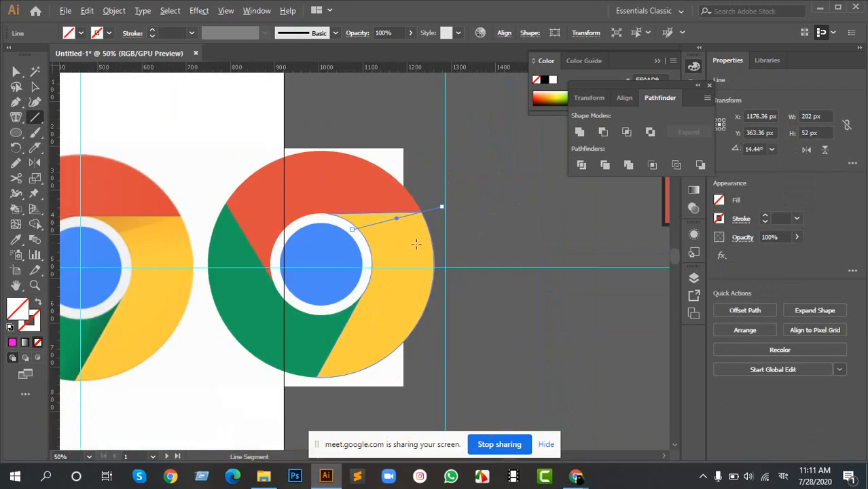
pyautogui.scroll(1, 359, 234)
pyautogui.press('a')
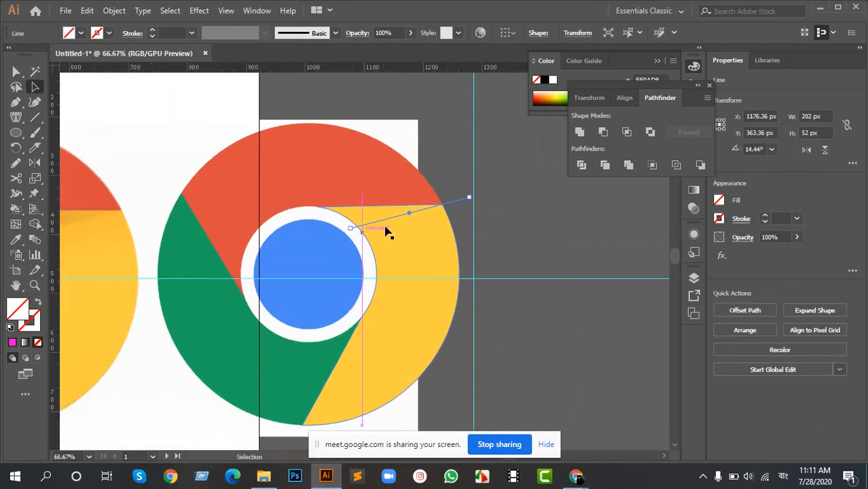
pyautogui.moveTo(453, 184); pyautogui.dragTo(426, 219)
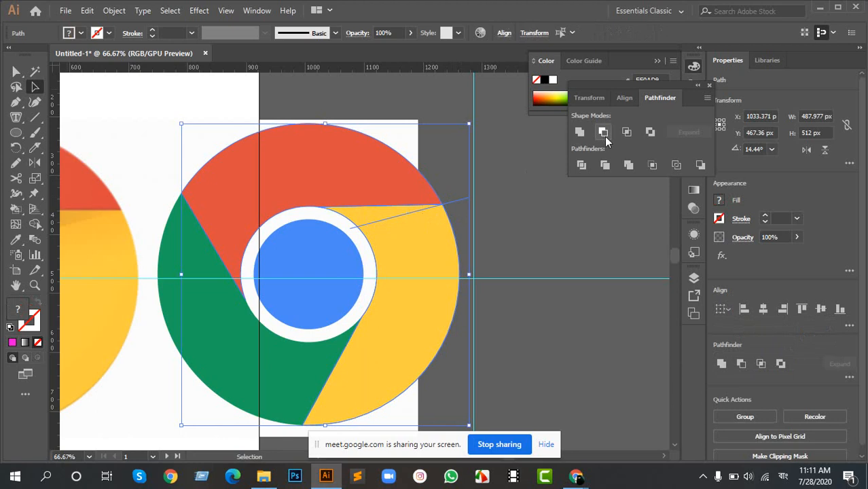
pyautogui.click(581, 165)
pyautogui.rightClick(406, 193)
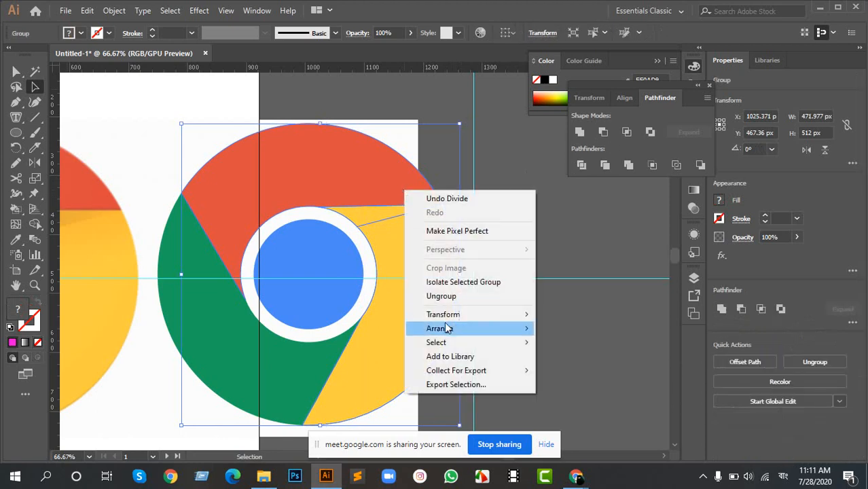
pyautogui.click(430, 295)
# Step: Fill the thin wedge at the top of the yellow segment with the darker amber sampled from the reference logo's shadow
pyautogui.click(462, 213)
pyautogui.click(372, 213)
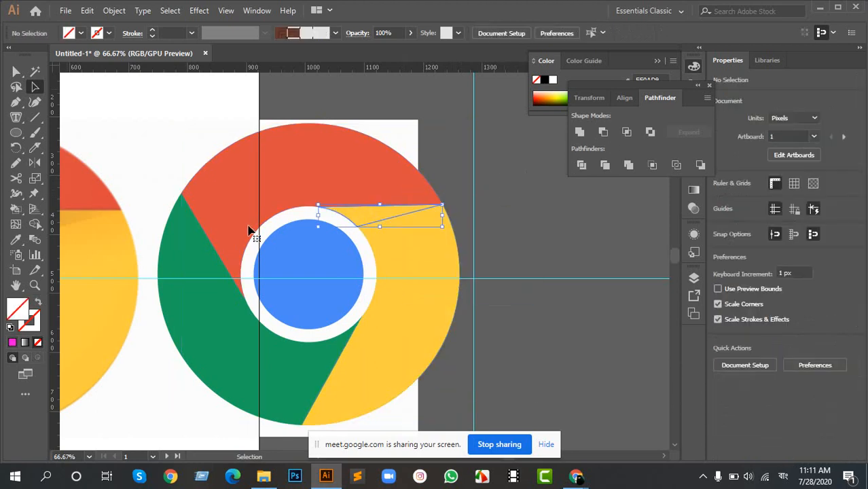
pyautogui.moveTo(248, 231); pyautogui.dragTo(325, 219)
pyautogui.press('i')
pyautogui.click(138, 217)
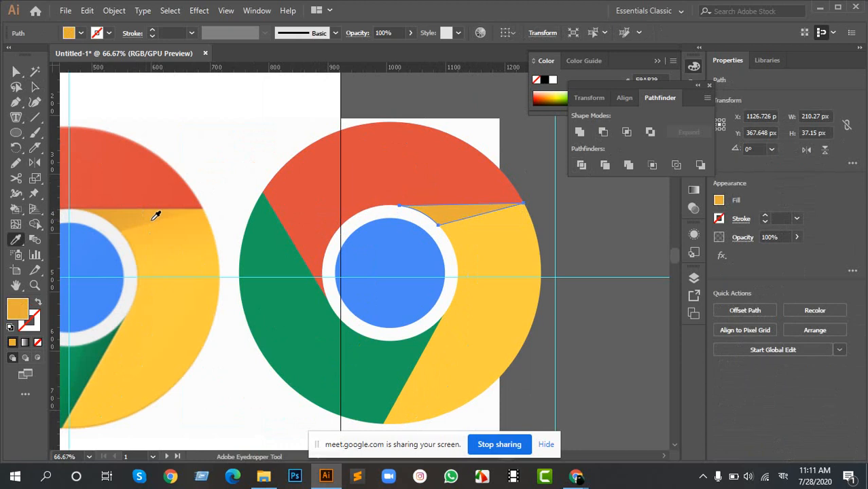
pyautogui.press('v')
pyautogui.click(588, 322)
# Step: Draw a line from the white ring across the green segment, past its outer corner with the yellow segment, at about 255.6°
pyautogui.scroll(-2, 587, 322)
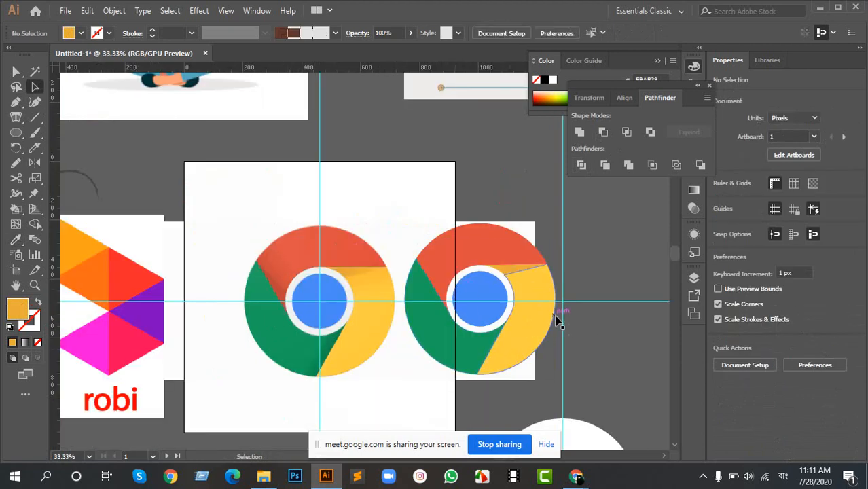
pyautogui.scroll(1, 564, 331)
pyautogui.scroll(2, 465, 351)
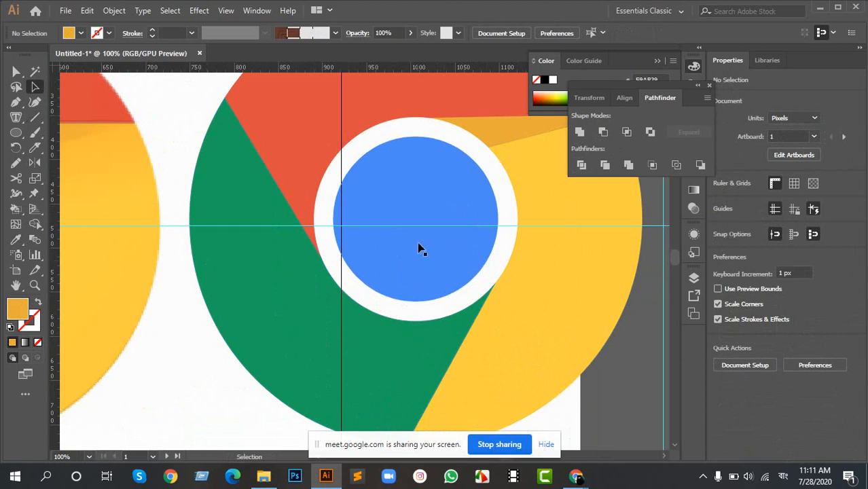
pyautogui.scroll(-1, 490, 291)
pyautogui.moveTo(500, 241); pyautogui.dragTo(461, 238)
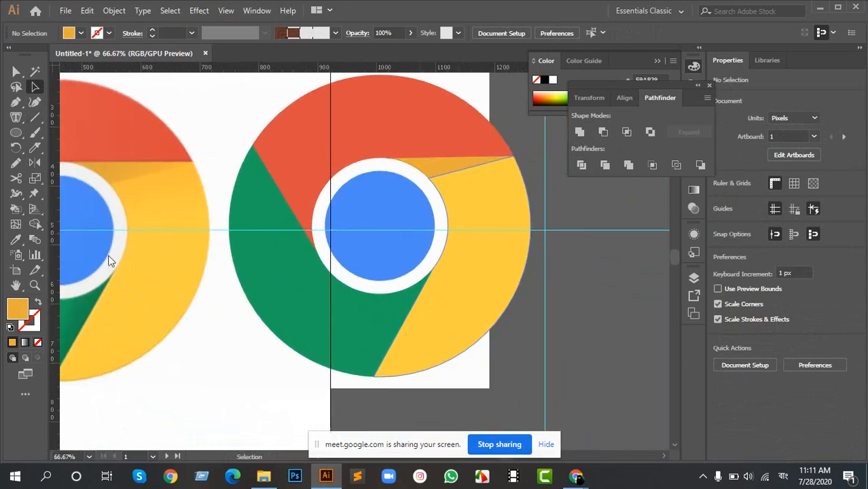
pyautogui.click(34, 116)
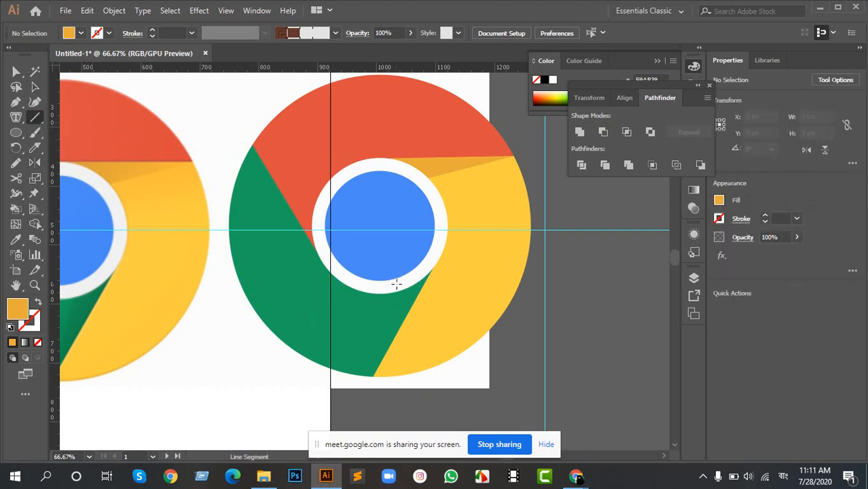
pyautogui.moveTo(397, 284); pyautogui.dragTo(368, 394)
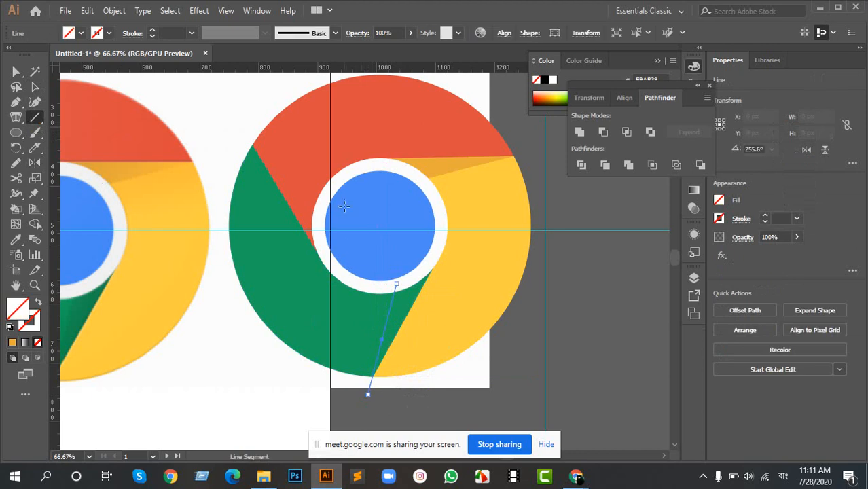
# Step: Draw a line from the white ring across the red segment, past its outer corner with the green, about 145 by 159 px
pyautogui.moveTo(233, 141); pyautogui.dragTo(286, 154)
pyautogui.hotkey('ctrl', 'z')
pyautogui.moveTo(319, 218); pyautogui.dragTo(236, 128)
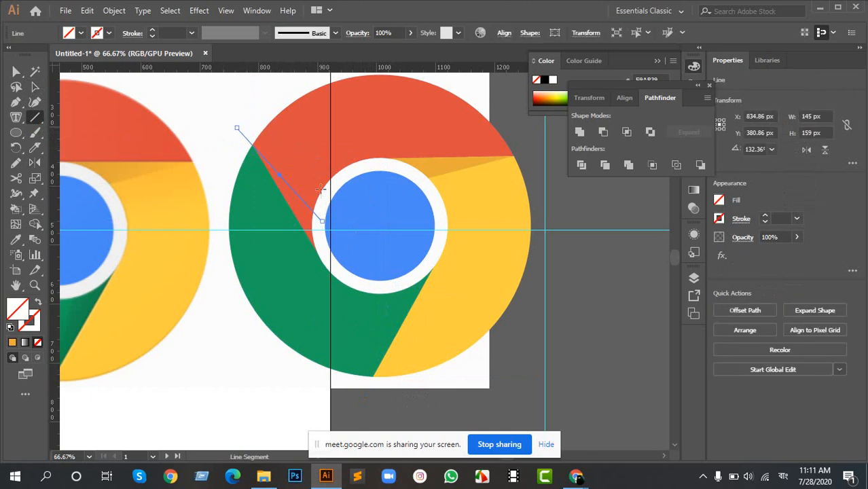
# Step: Split the red and green segments along the two drawn lines with Pathfinder Divide and ungroup the result
pyautogui.press('v')
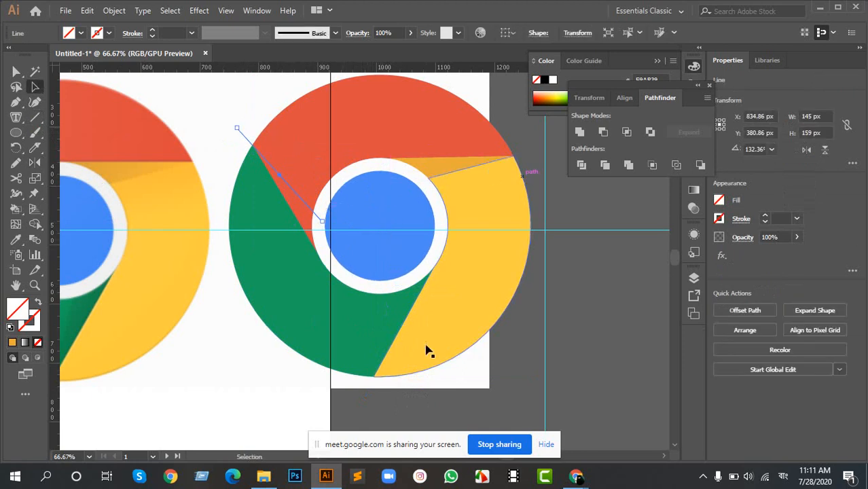
pyautogui.keyDown('shift'); pyautogui.click(393, 312); pyautogui.keyUp('shift')
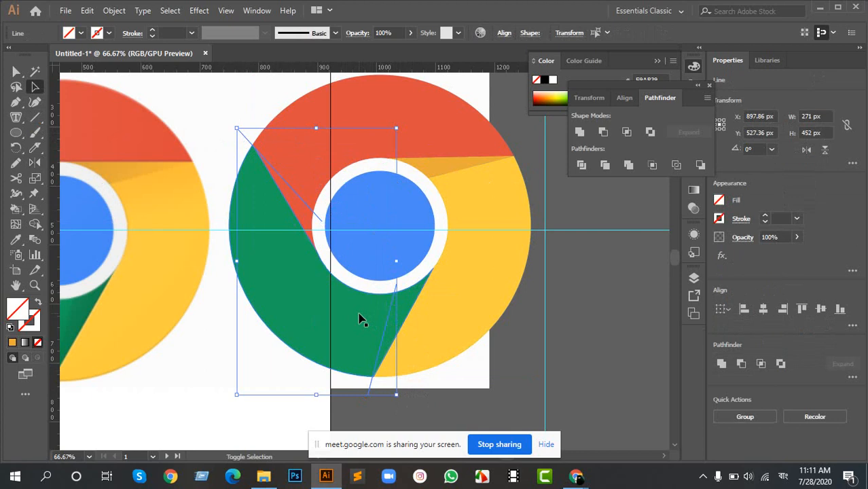
pyautogui.keyDown('shift'); pyautogui.click(360, 316); pyautogui.keyUp('shift')
pyautogui.keyDown('shift'); pyautogui.click(304, 161); pyautogui.keyUp('shift')
pyautogui.keyDown('shift'); pyautogui.click(441, 285); pyautogui.keyUp('shift')
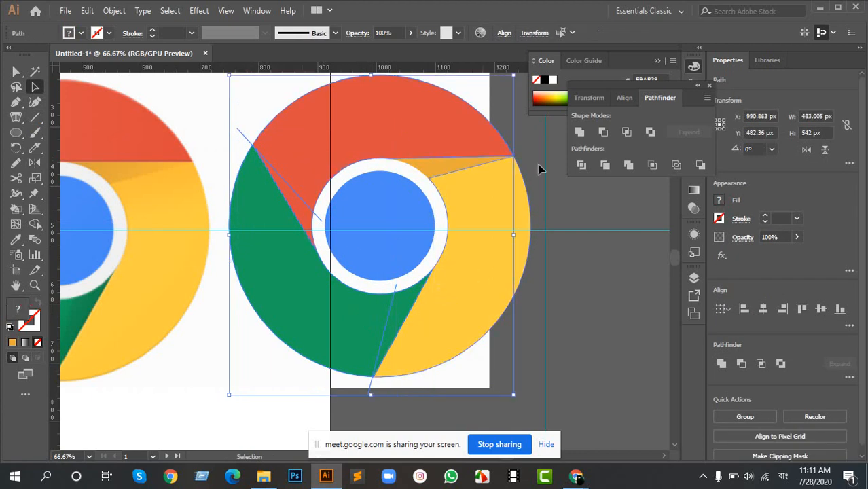
pyautogui.click(581, 165)
pyautogui.rightClick(294, 206)
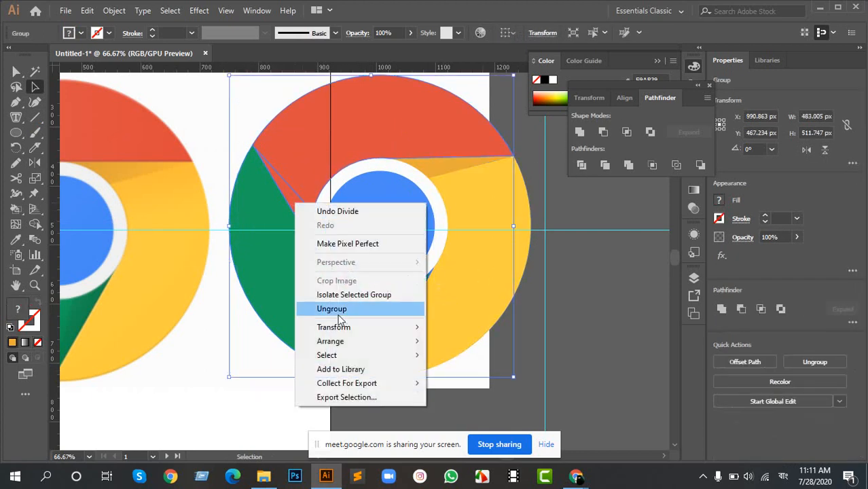
pyautogui.click(331, 308)
pyautogui.click(580, 325)
# Step: Fill the wedge of the green segment beside the yellow with the darker green sampled from the reference logo's shadow
pyautogui.click(401, 315)
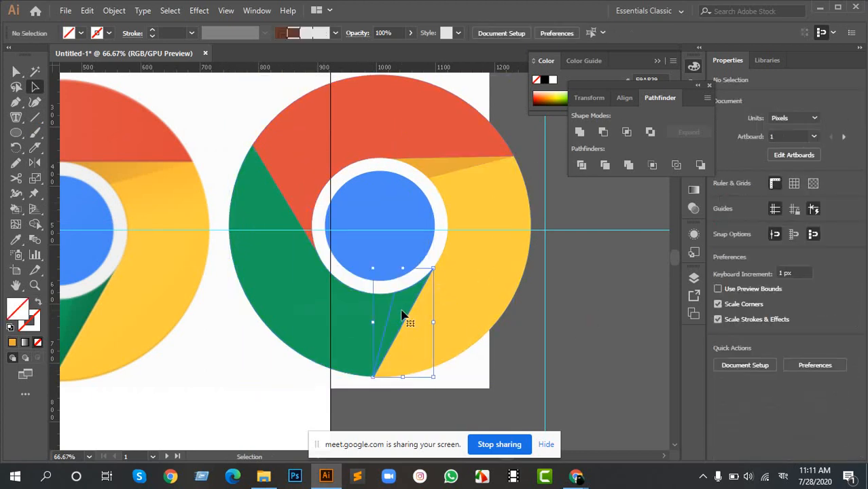
pyautogui.press('i')
pyautogui.click(135, 304)
pyautogui.click(87, 306)
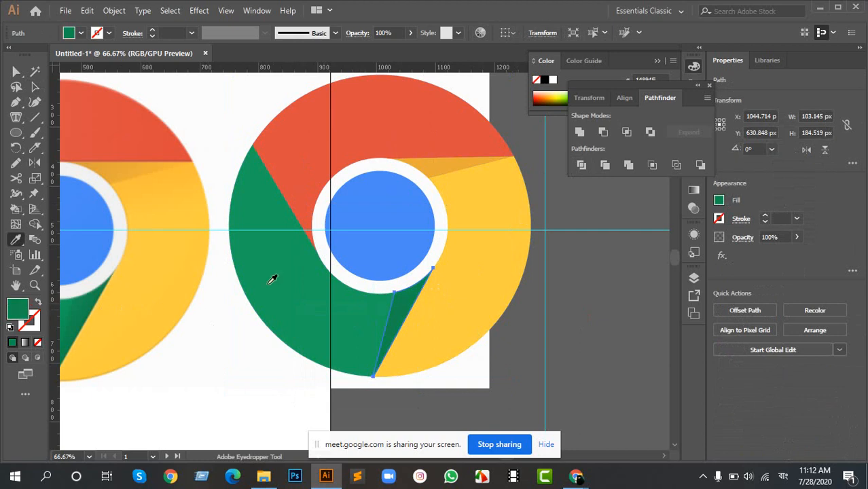
# Step: Fill the wedge of the red segment beside the green with the darker red sampled from the reference logo's shadow
pyautogui.press('v')
pyautogui.click(303, 217)
pyautogui.press('i')
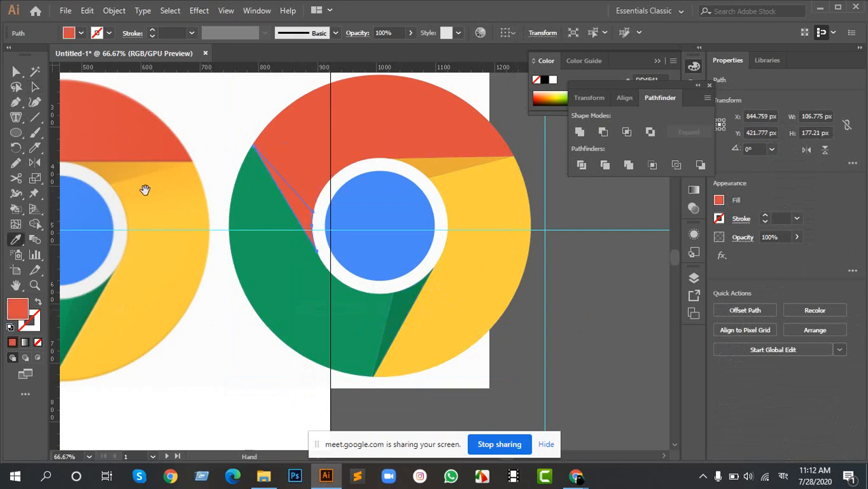
pyautogui.hscroll(-5, 216, 205)
pyautogui.click(136, 233)
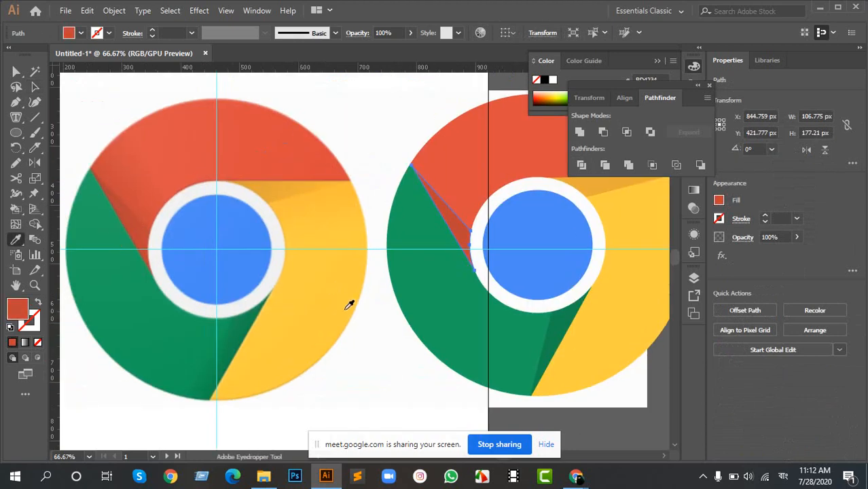
pyautogui.press('v')
pyautogui.click(399, 343)
# Step: Examine the recreated Chrome logo beside the reference and the surrounding artwork
pyautogui.scroll(-2, 399, 342)
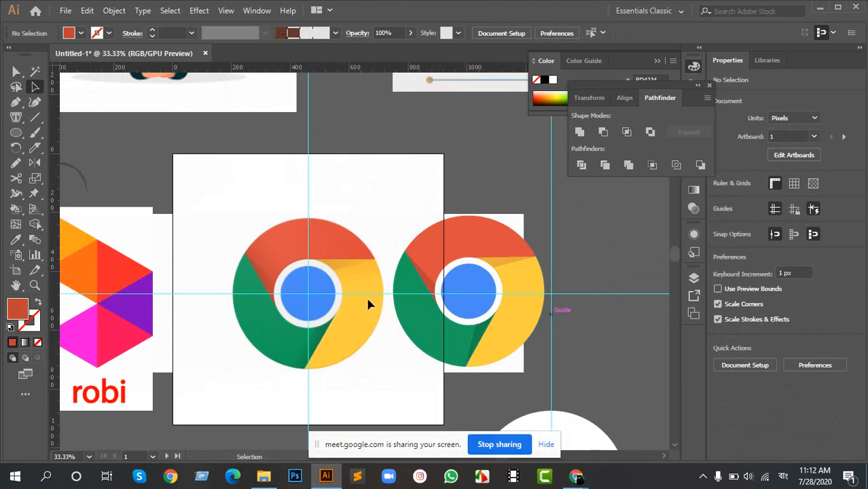
pyautogui.hscroll(2, 380, 285)
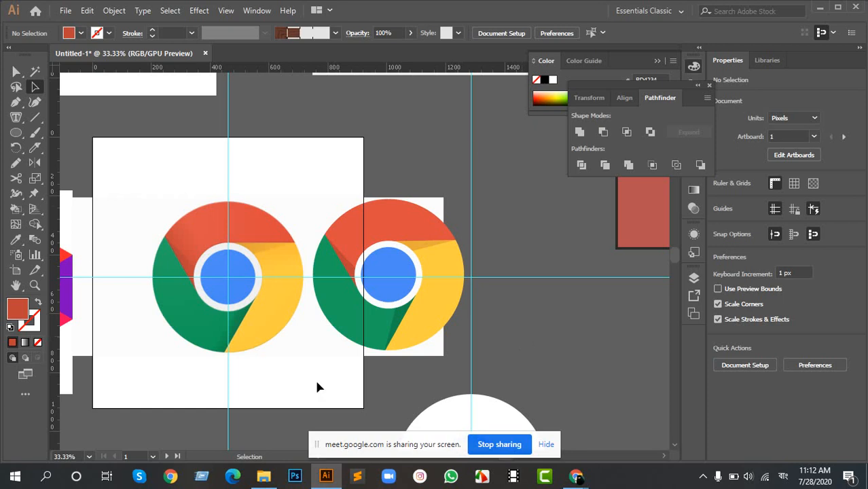
pyautogui.moveTo(183, 261); pyautogui.dragTo(415, 194)
pyautogui.moveTo(388, 441); pyautogui.dragTo(384, 204)
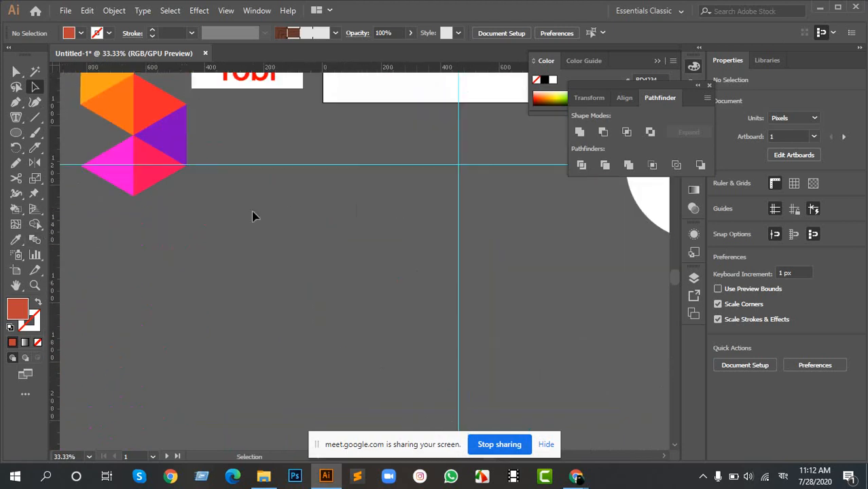
pyautogui.scroll(-2, 326, 232)
pyautogui.moveTo(416, 143); pyautogui.dragTo(310, 223)
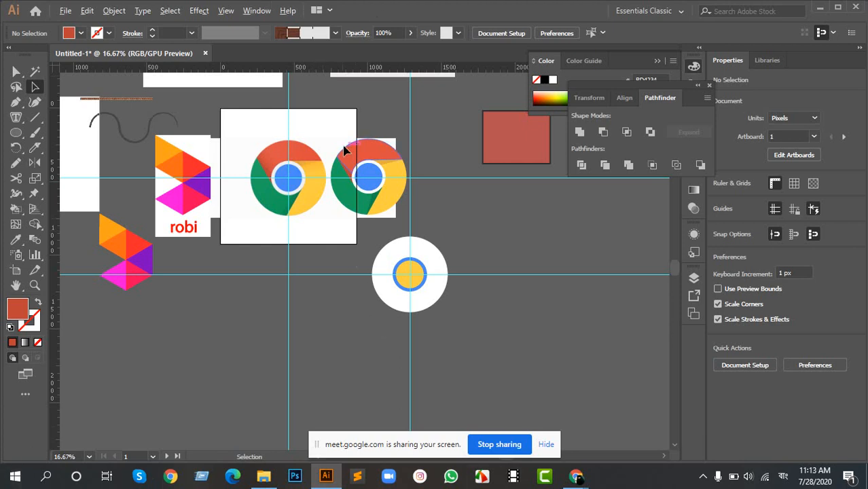
pyautogui.scroll(2, 344, 151)
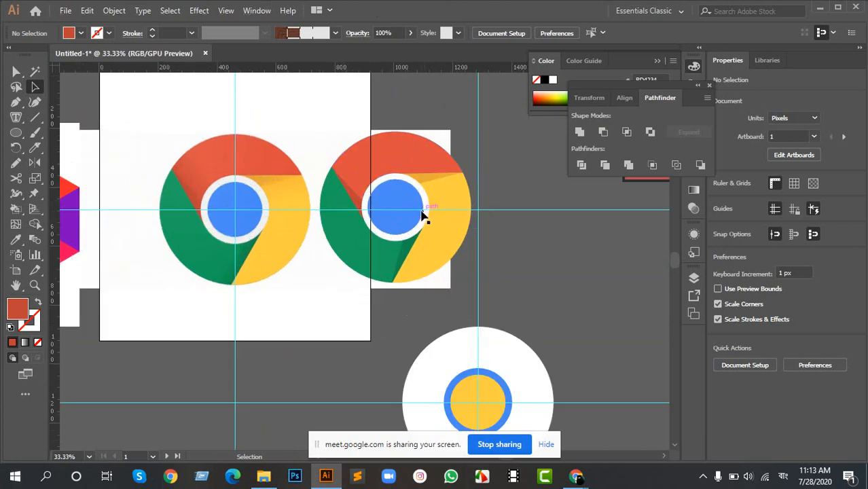
pyautogui.moveTo(421, 216); pyautogui.dragTo(546, 239)
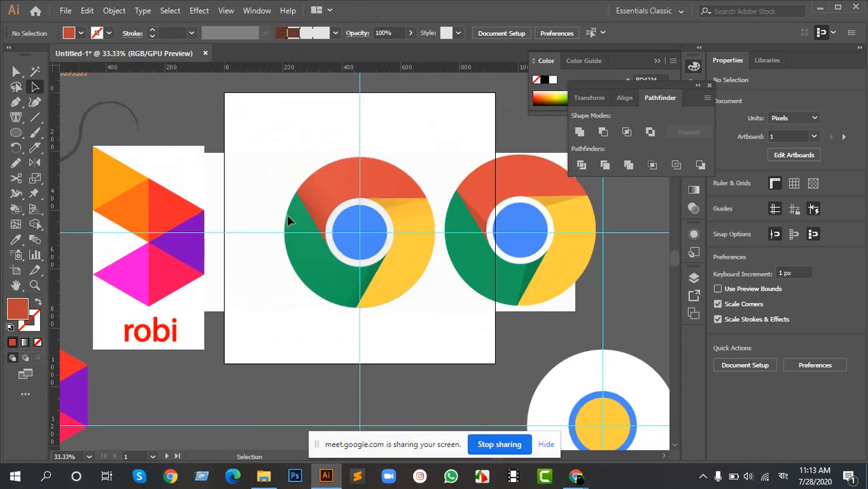
# Step: Review the file formats Save As offers, with the Desktop as location and Adobe Illustrator (*.AI) as type, and leave without saving
pyautogui.click(66, 11)
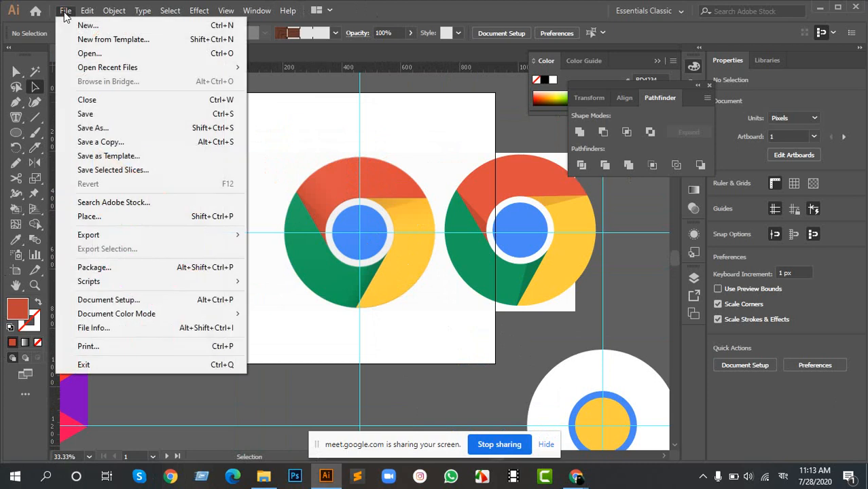
pyautogui.click(105, 129)
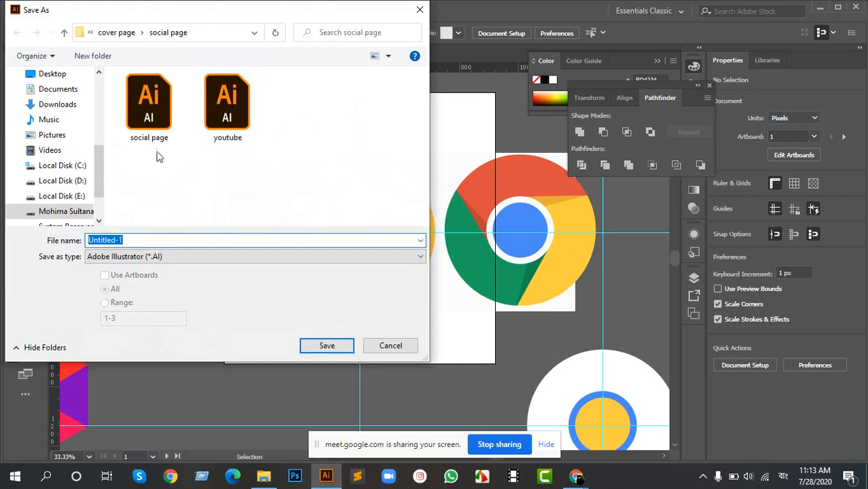
pyautogui.scroll(2, 68, 112)
pyautogui.scroll(3, 68, 112)
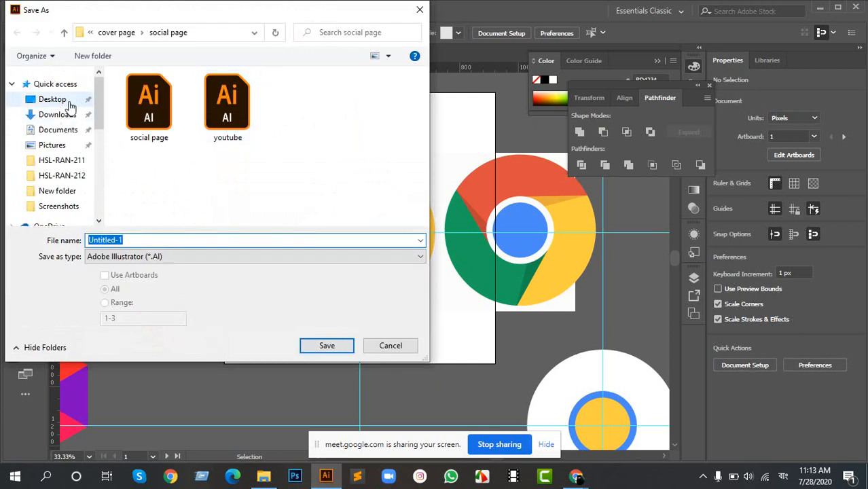
pyautogui.click(61, 102)
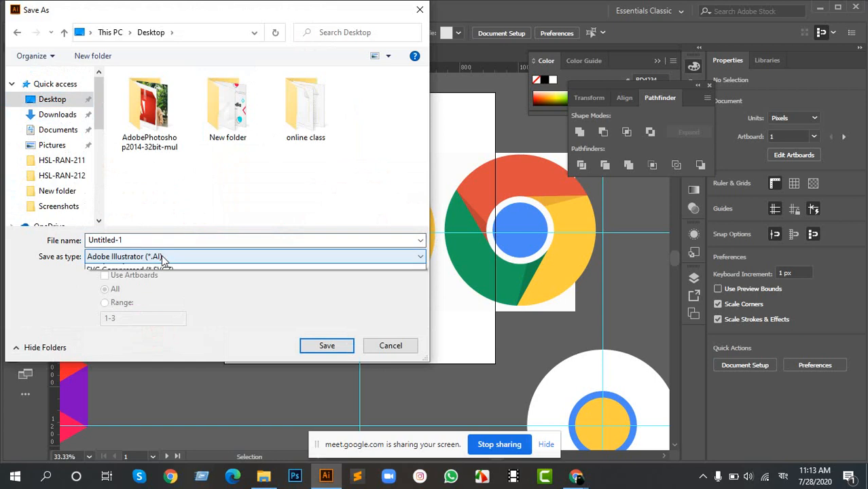
pyautogui.click(163, 256)
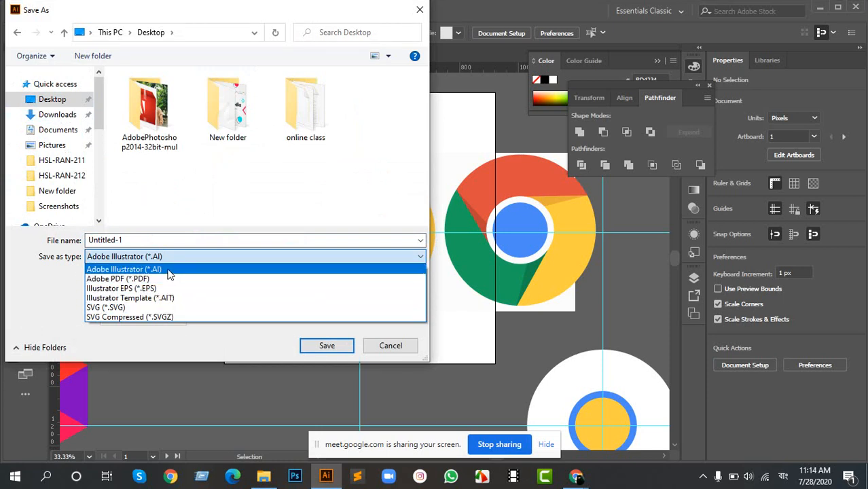
pyautogui.click(168, 274)
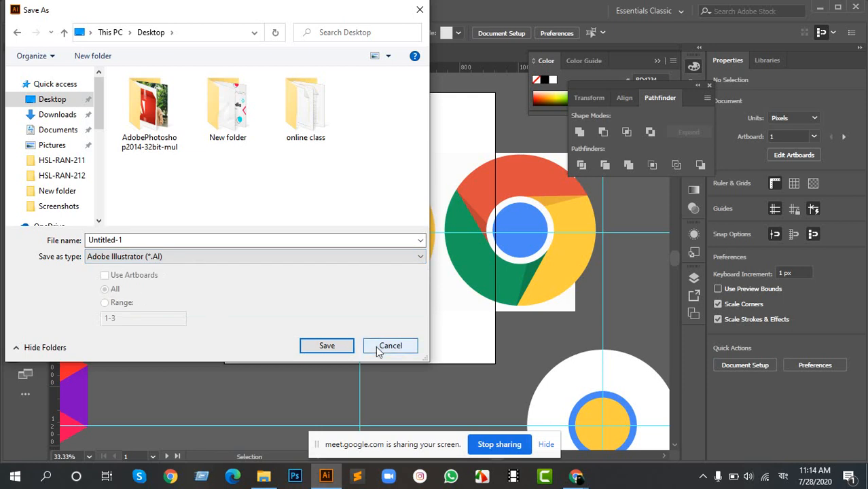
pyautogui.click(385, 345)
# Step: Check the Save As format list once more and close the dialog without saving
pyautogui.click(65, 11)
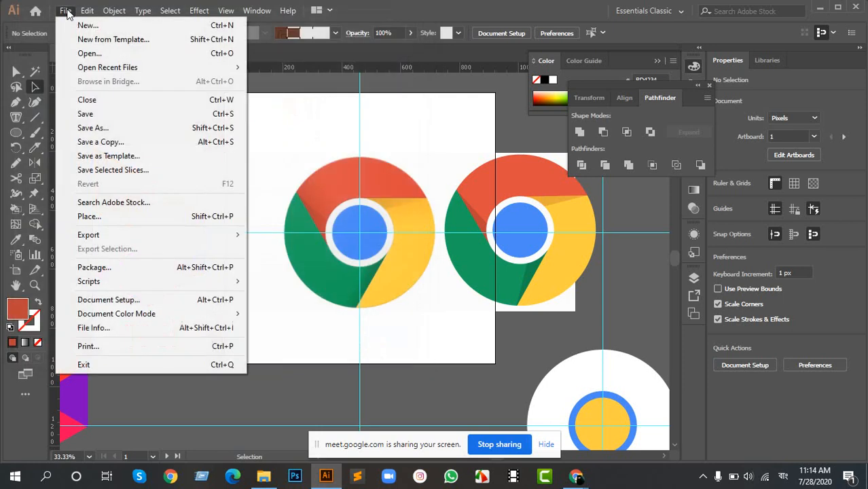
pyautogui.click(111, 127)
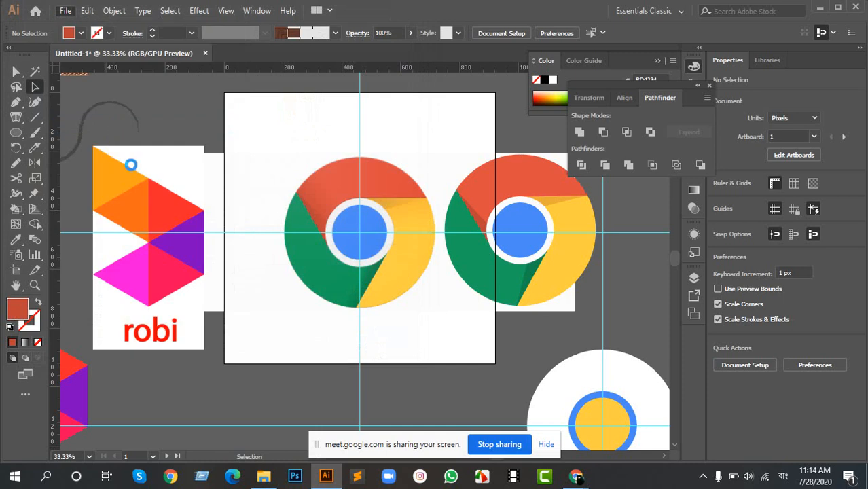
pyautogui.click(152, 256)
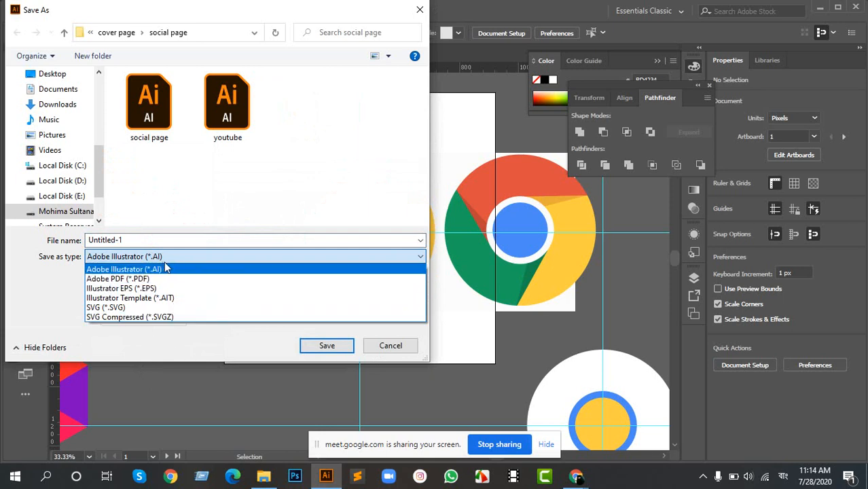
pyautogui.click(387, 358)
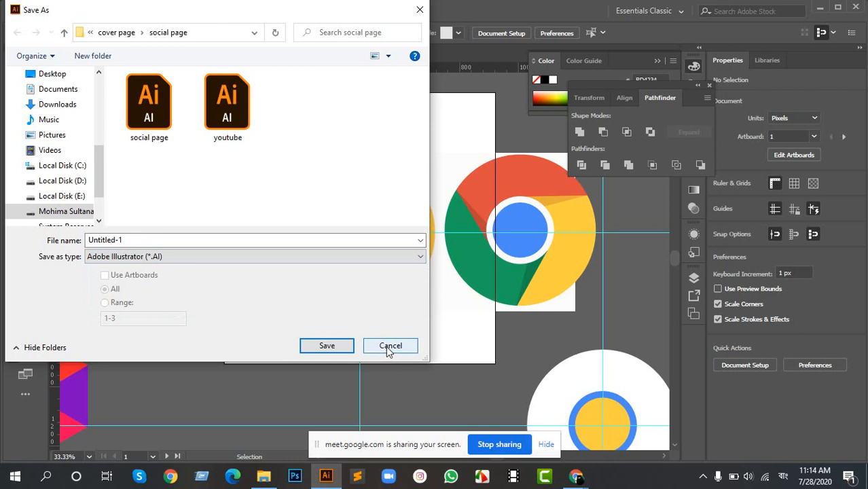
pyautogui.click(390, 347)
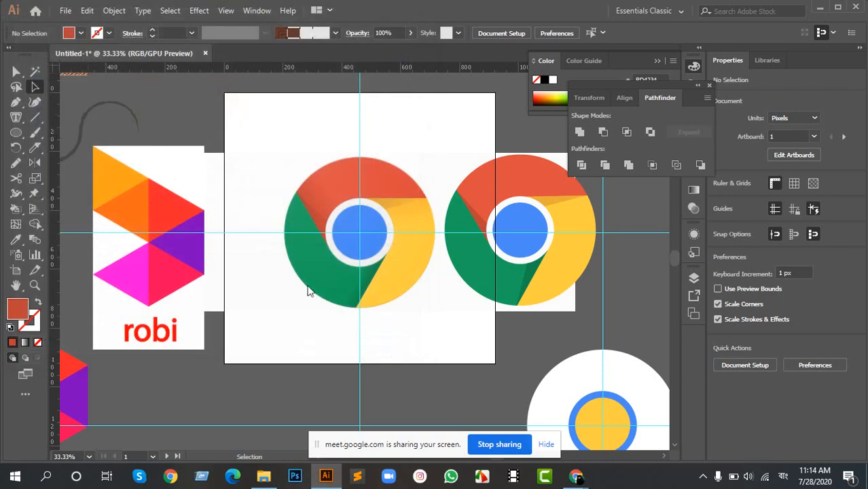
# Step: Review the file formats Export As offers, with the Desktop as location, and leave without exporting
pyautogui.click(68, 11)
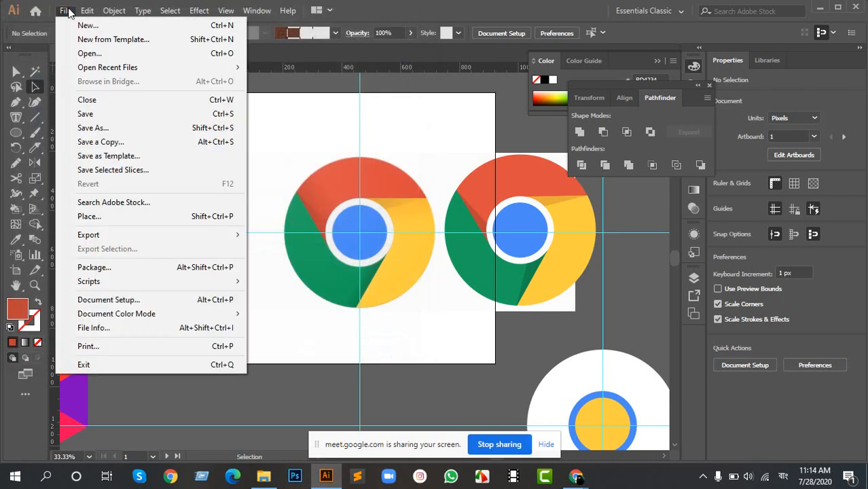
pyautogui.moveTo(150, 241)
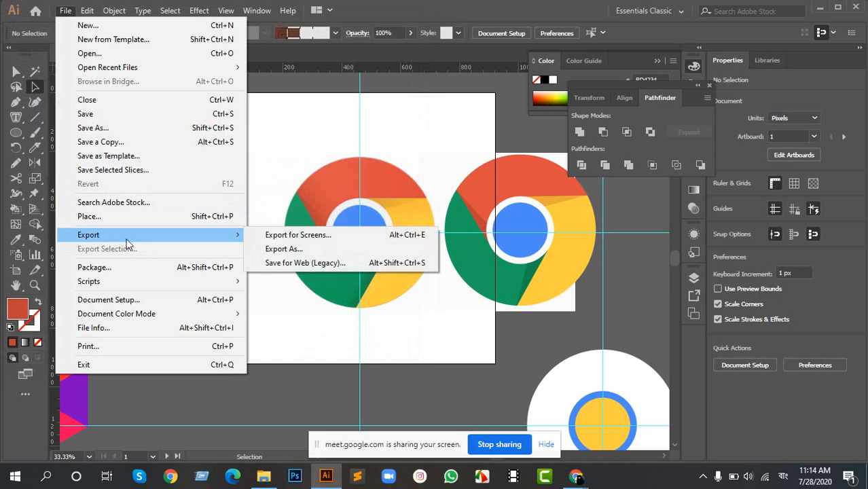
pyautogui.moveTo(112, 236)
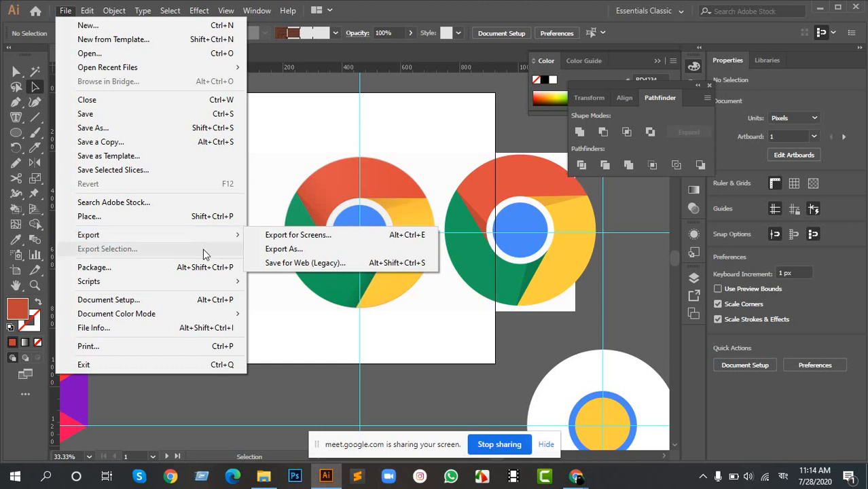
pyautogui.moveTo(212, 235)
pyautogui.click(293, 247)
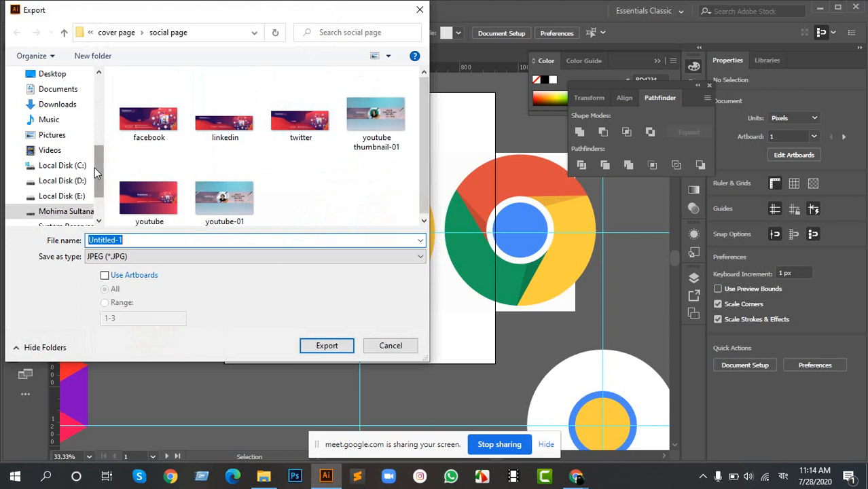
pyautogui.scroll(2, 95, 167)
pyautogui.scroll(4, 87, 165)
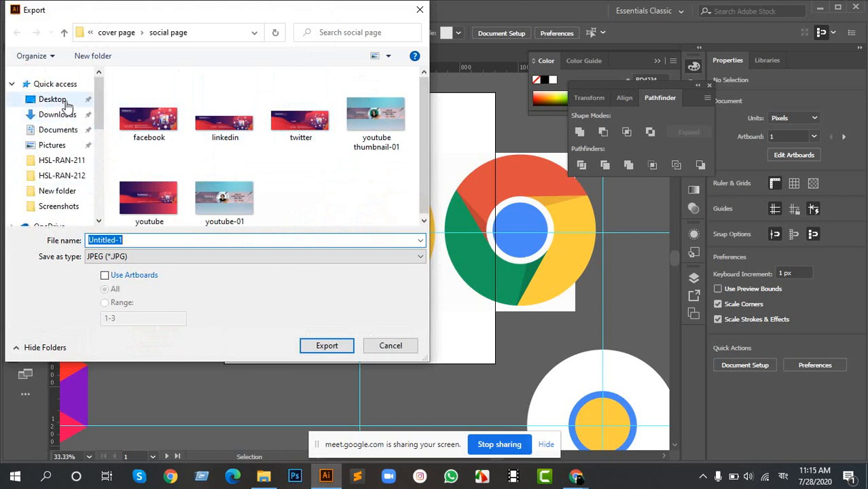
pyautogui.click(61, 99)
pyautogui.click(139, 256)
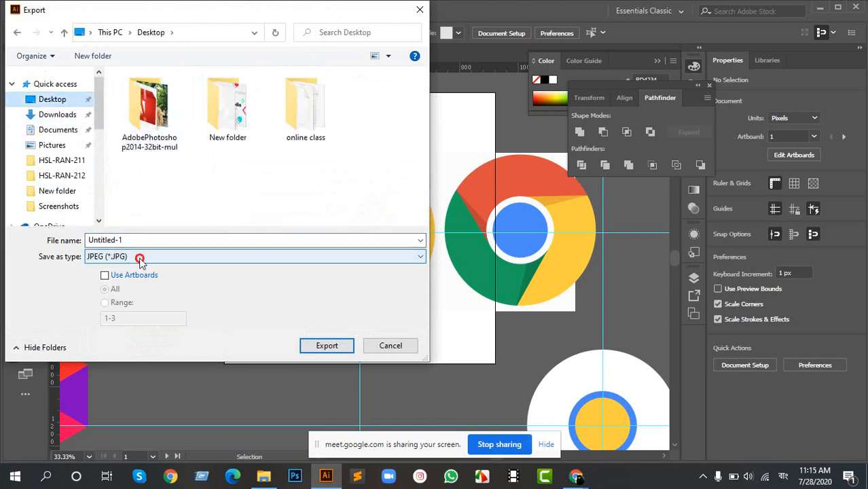
pyautogui.click(139, 258)
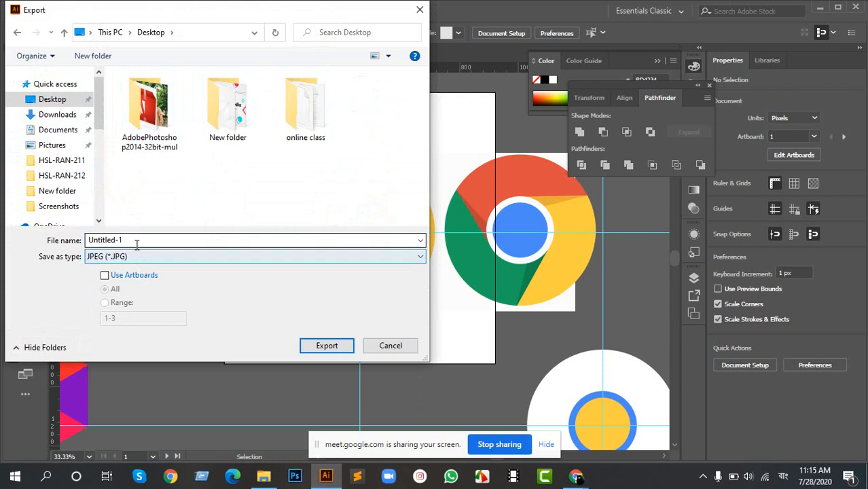
pyautogui.click(136, 257)
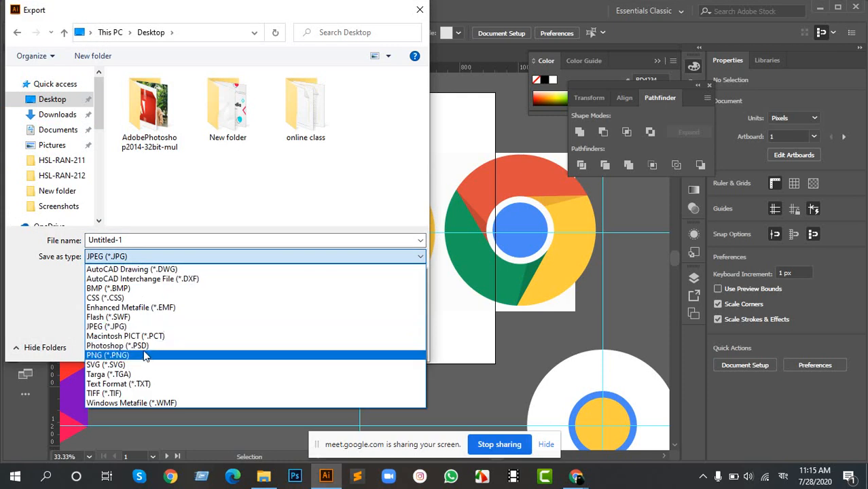
pyautogui.click(156, 257)
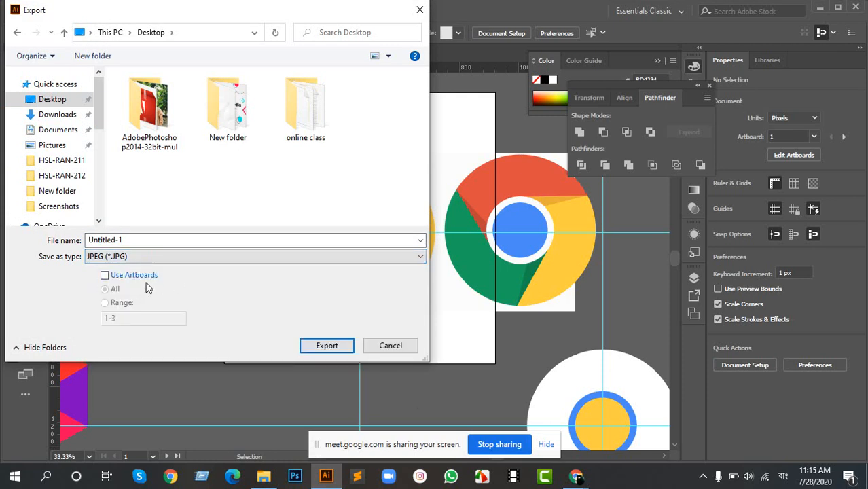
pyautogui.click(403, 347)
pyautogui.scroll(-5, 293, 229)
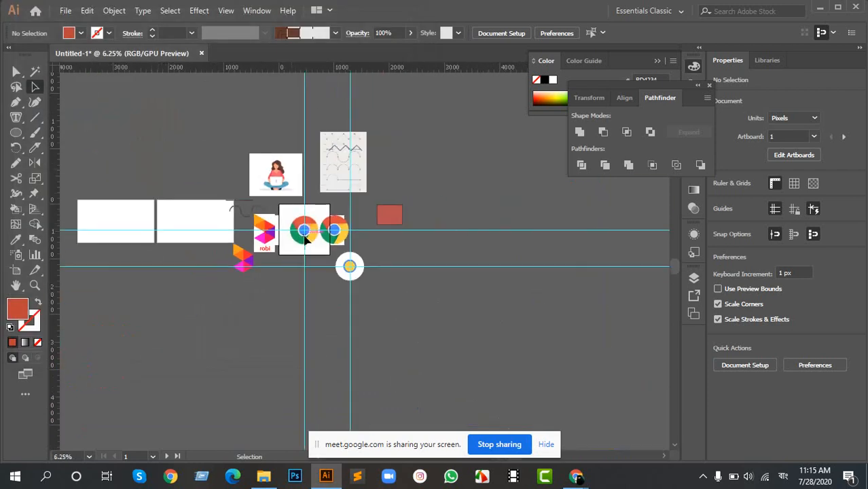
# Step: Delete the two empty artboards to the left of the Robi logo and leave artboard editing
pyautogui.scroll(3, 304, 253)
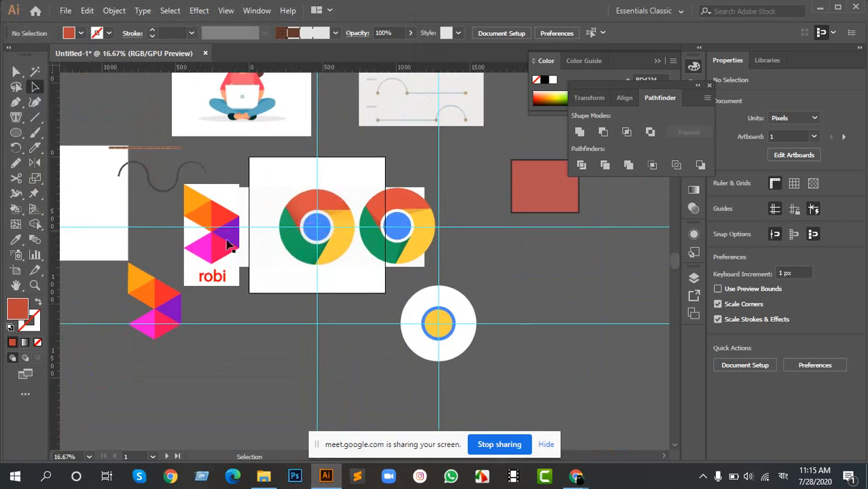
pyautogui.moveTo(139, 192); pyautogui.dragTo(360, 210)
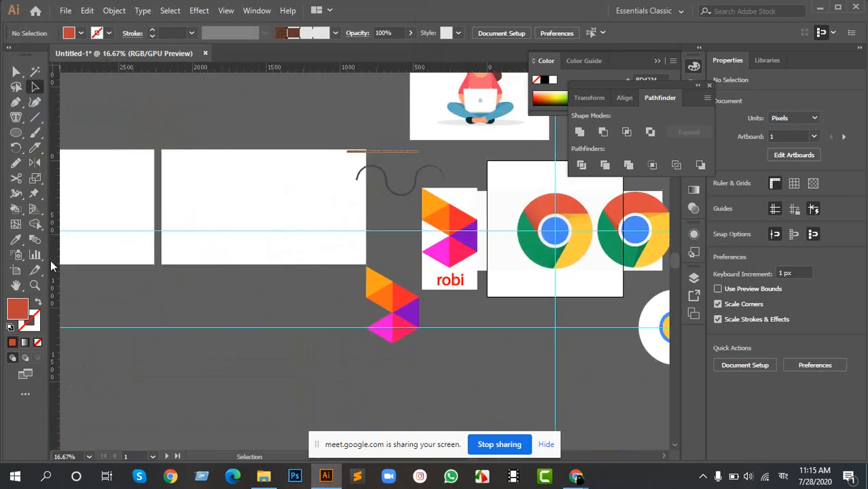
pyautogui.click(16, 269)
pyautogui.click(277, 203)
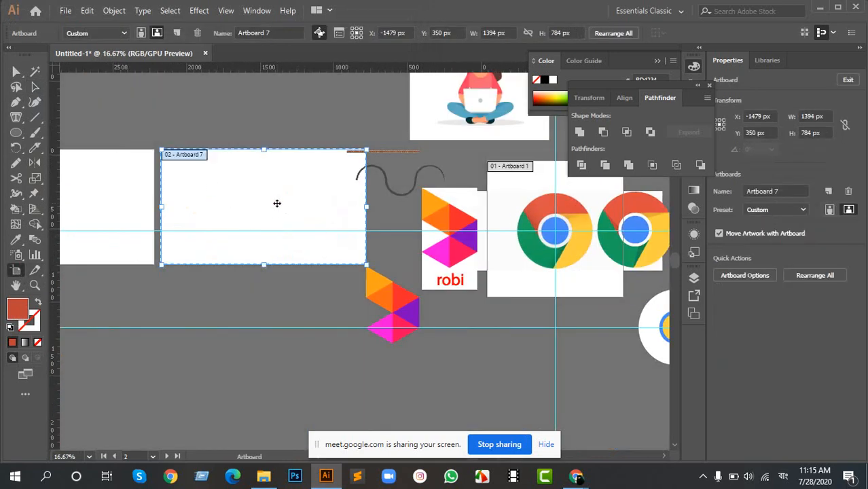
pyautogui.press('Delete')
pyautogui.click(99, 202)
pyautogui.press('Delete')
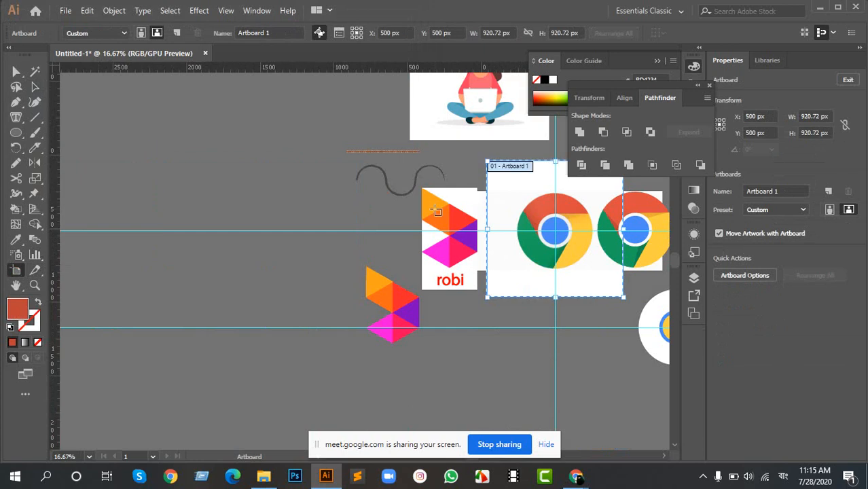
pyautogui.scroll(1, 519, 224)
pyautogui.hscroll(5, 548, 209)
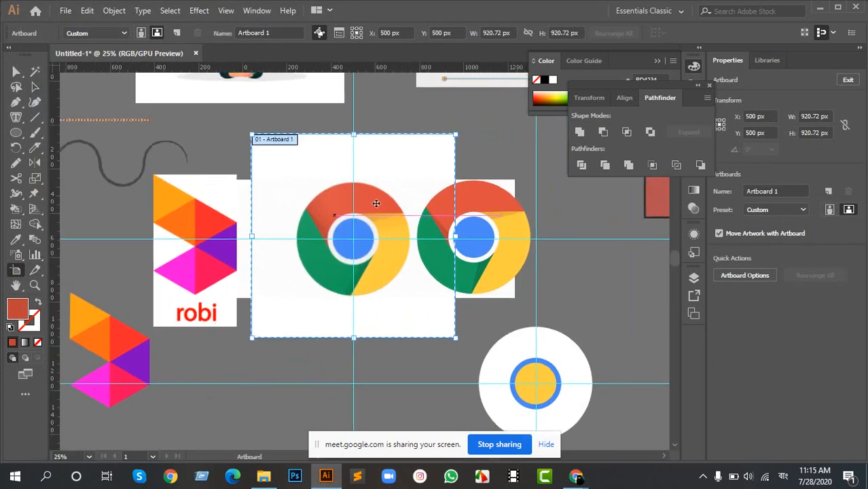
pyautogui.press('Escape')
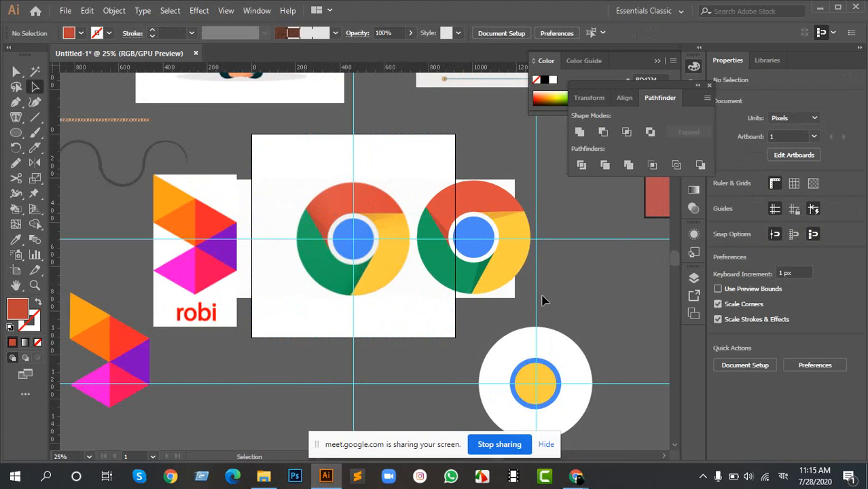
# Step: Delete the spare concentric circles, the guides and the reference Chrome logo image
pyautogui.hscroll(3, 370, 171)
pyautogui.moveTo(395, 239); pyautogui.dragTo(433, 277)
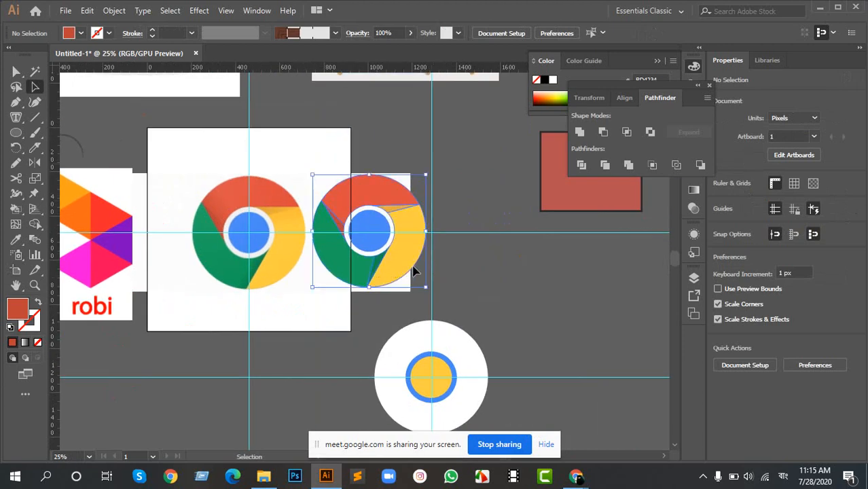
pyautogui.click(302, 213)
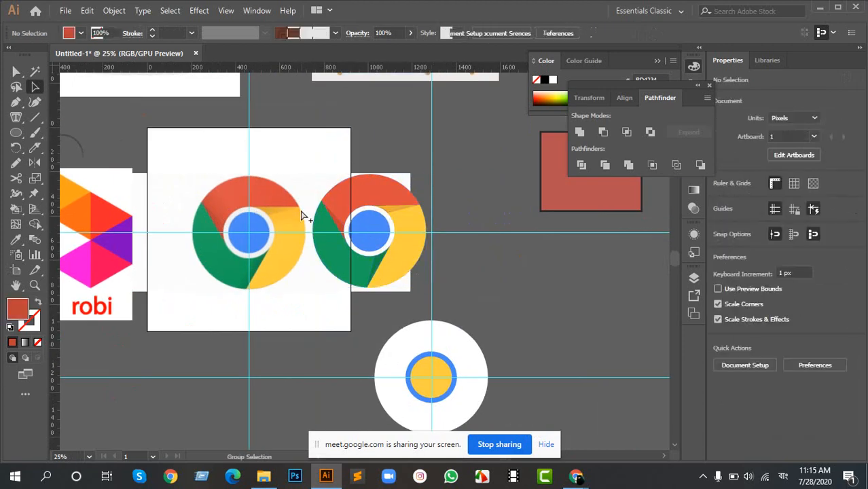
pyautogui.hotkey('ctrl', 'z')
pyautogui.click(456, 235)
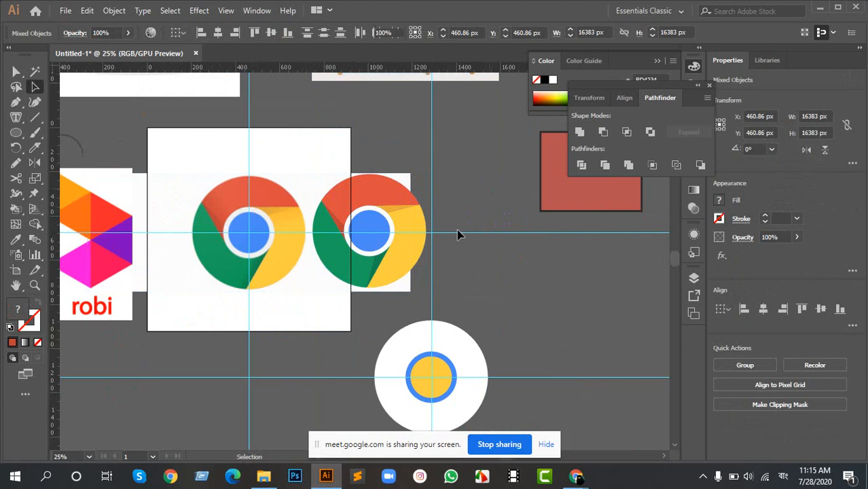
pyautogui.moveTo(496, 403); pyautogui.dragTo(353, 368)
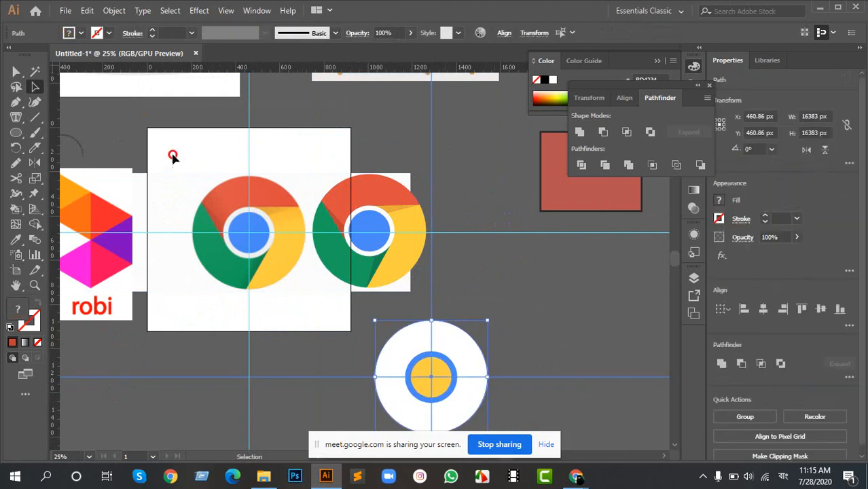
pyautogui.press('Delete')
pyautogui.moveTo(173, 154); pyautogui.dragTo(303, 320)
pyautogui.press('Delete')
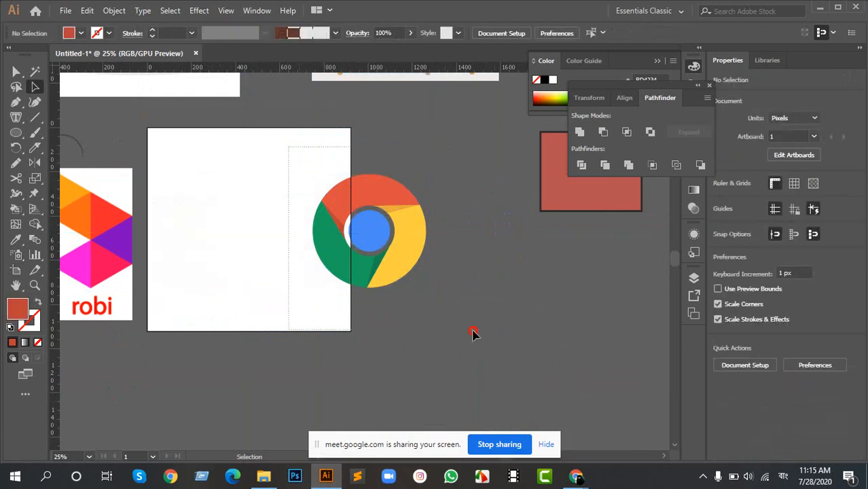
# Step: Move the recreated Chrome logo to the middle of the artboard and enlarge it to about 572 px wide
pyautogui.moveTo(397, 239); pyautogui.dragTo(278, 229)
pyautogui.moveTo(306, 276); pyautogui.dragTo(312, 284)
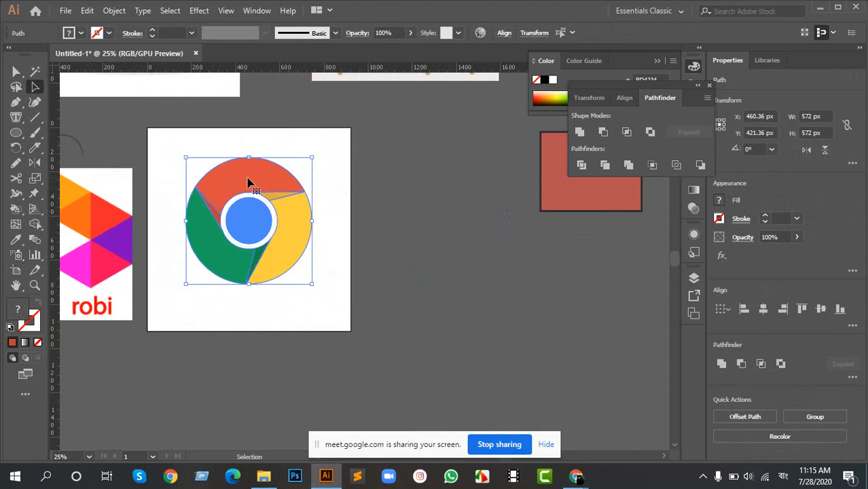
pyautogui.moveTo(248, 186); pyautogui.dragTo(290, 187)
pyautogui.click(377, 201)
pyautogui.moveTo(233, 174); pyautogui.dragTo(341, 189)
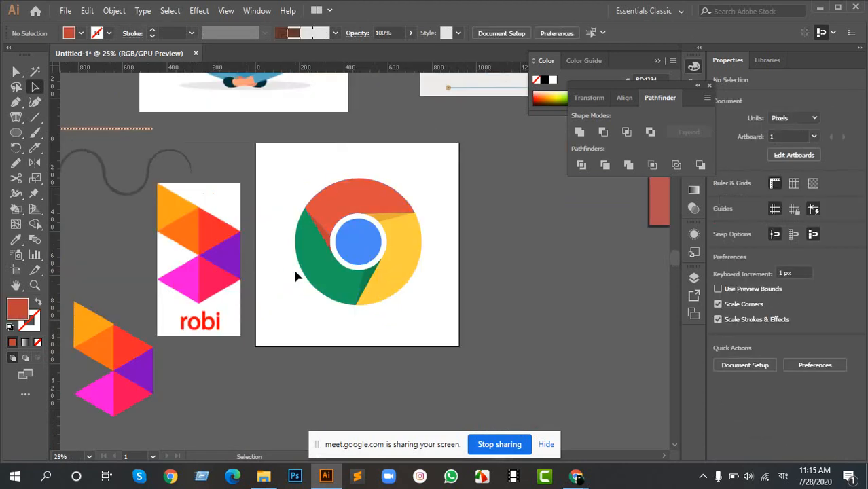
# Step: Export the document to the Desktop as JPEG Untitled-1 without Use Artboards, with RGB, quality 5 (Medium) and High (300 ppi)
pyautogui.click(66, 11)
pyautogui.moveTo(131, 236)
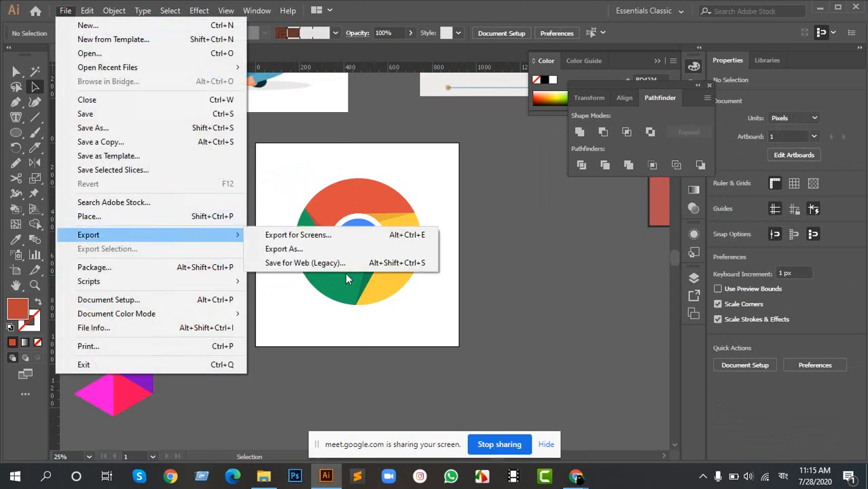
pyautogui.click(332, 250)
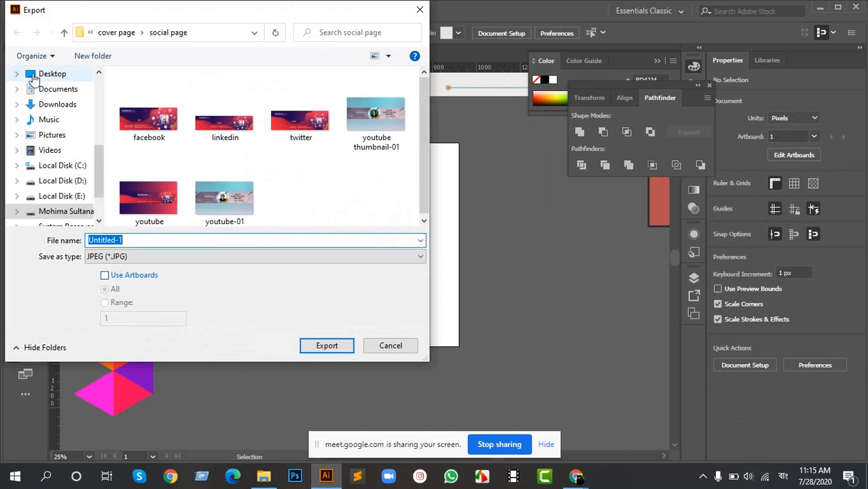
pyautogui.click(34, 76)
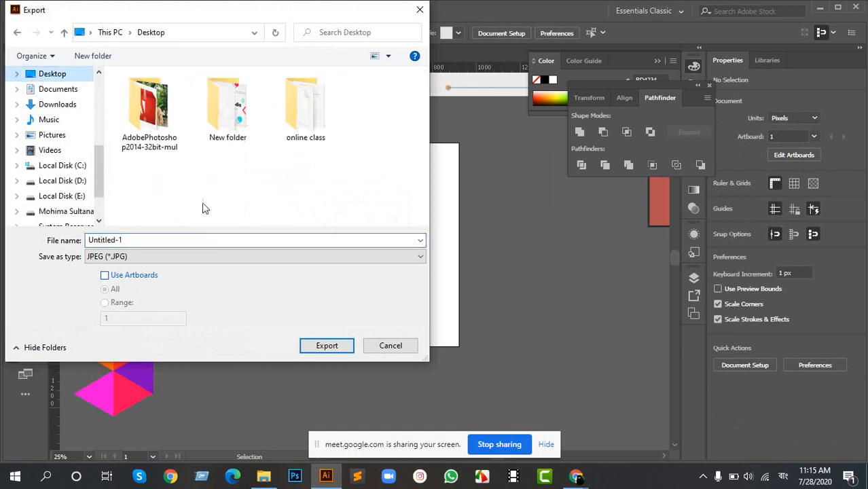
pyautogui.click(326, 345)
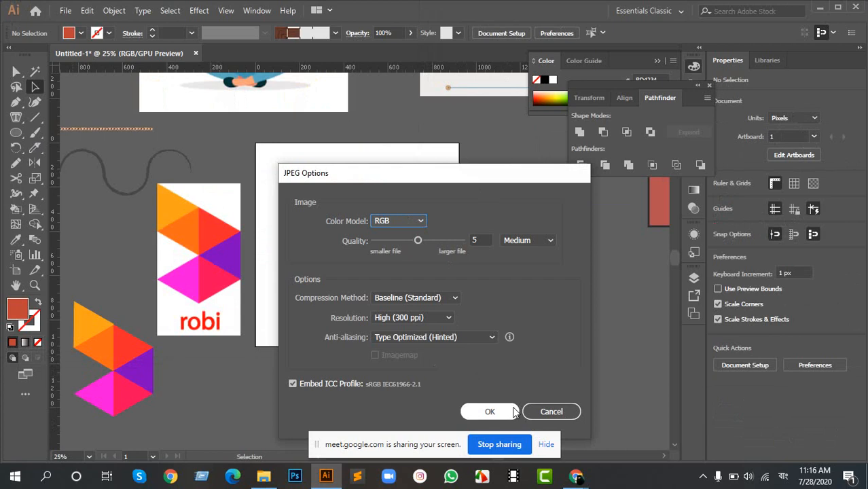
pyautogui.click(502, 414)
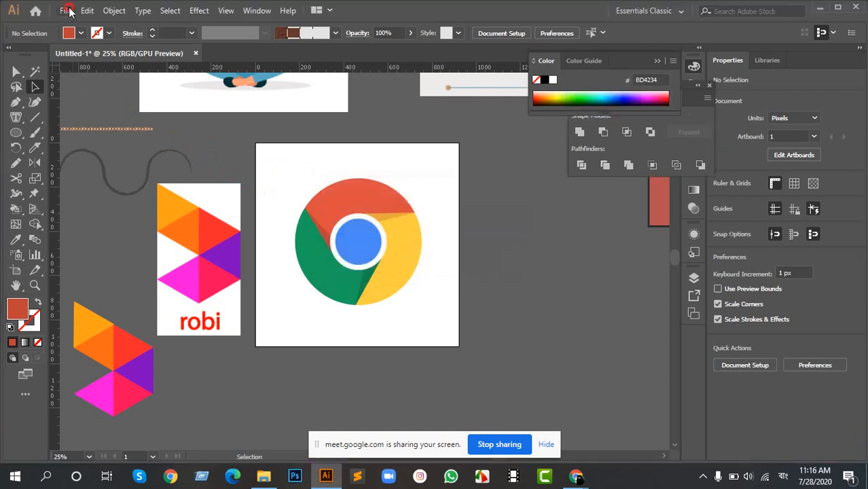
pyautogui.click(66, 11)
pyautogui.moveTo(155, 235)
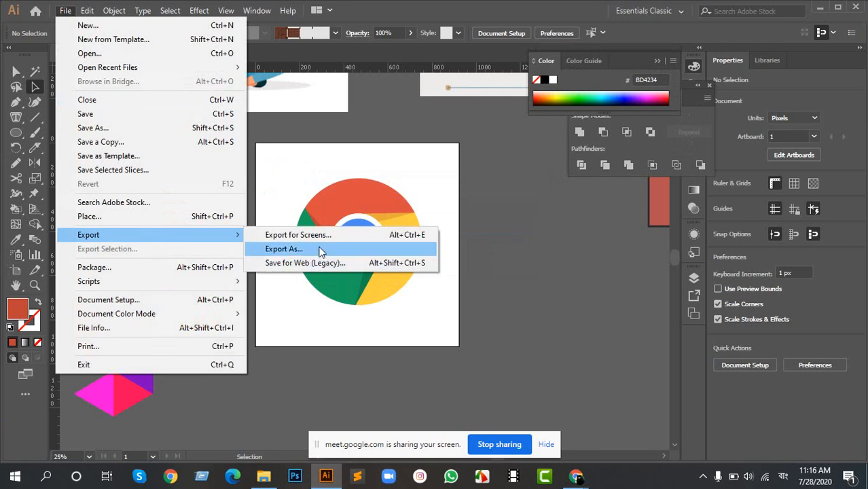
pyautogui.click(320, 249)
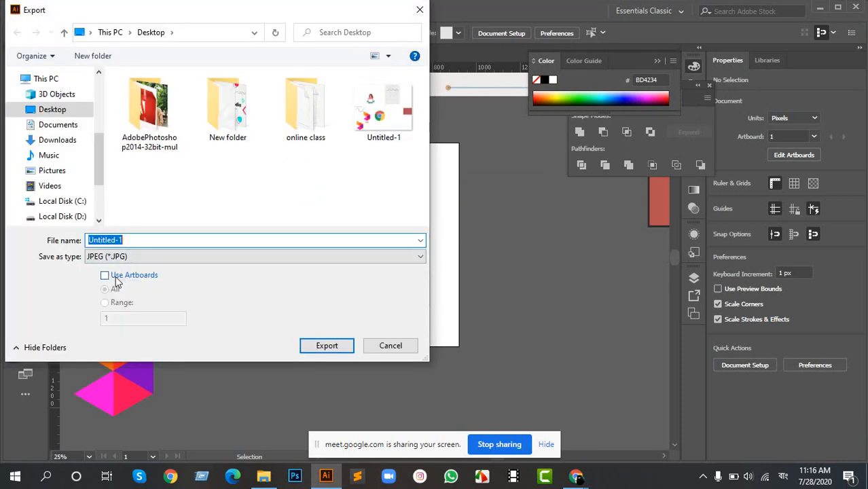
pyautogui.click(118, 279)
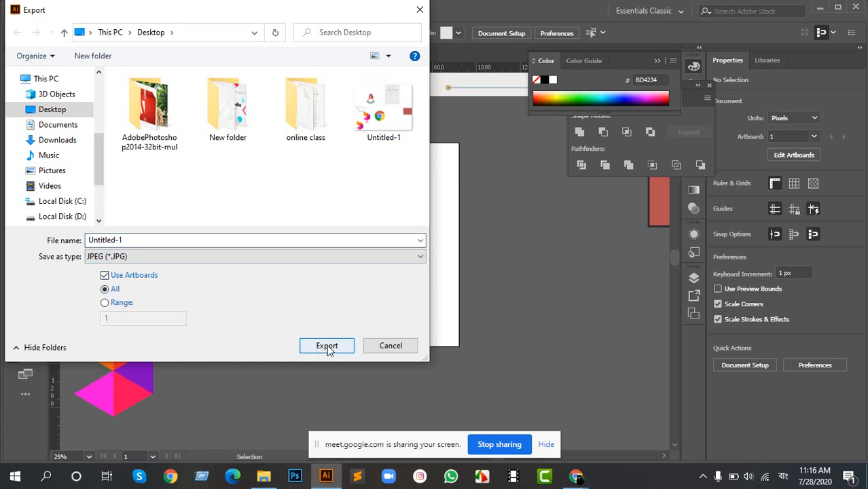
pyautogui.click(389, 347)
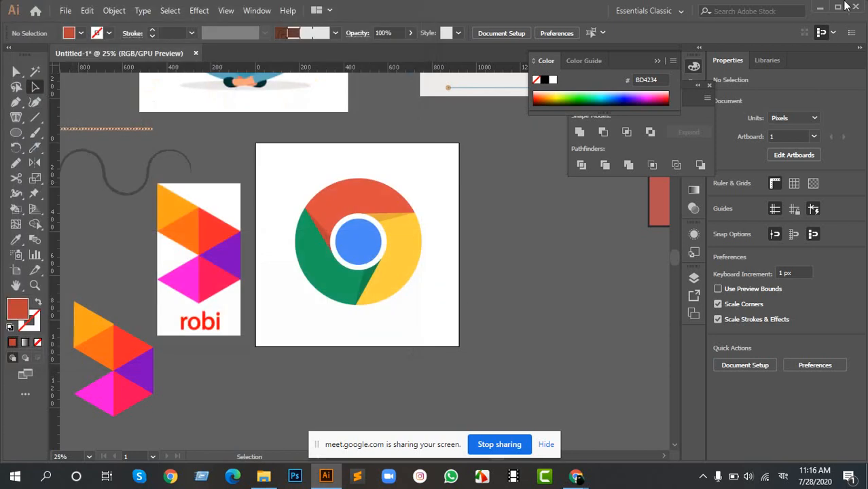
# Step: Open the exported Untitled-1 image from the desktop, examine which artwork it contains, and close it
pyautogui.click(820, 7)
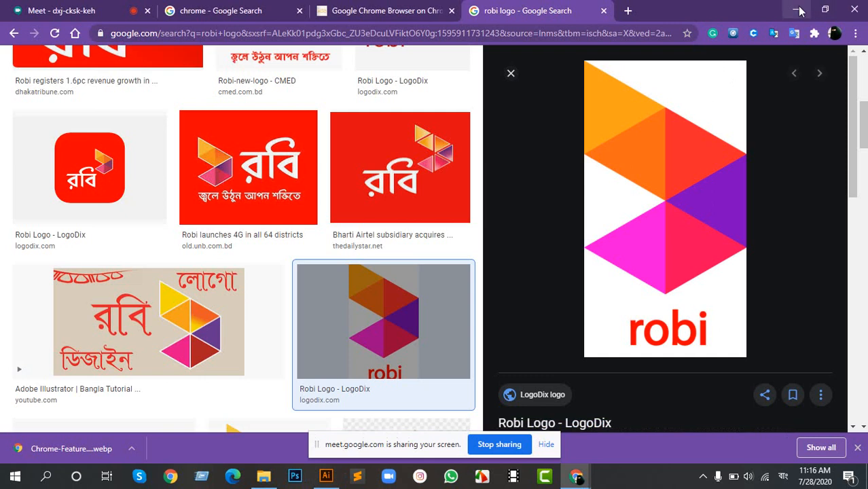
pyautogui.click(799, 10)
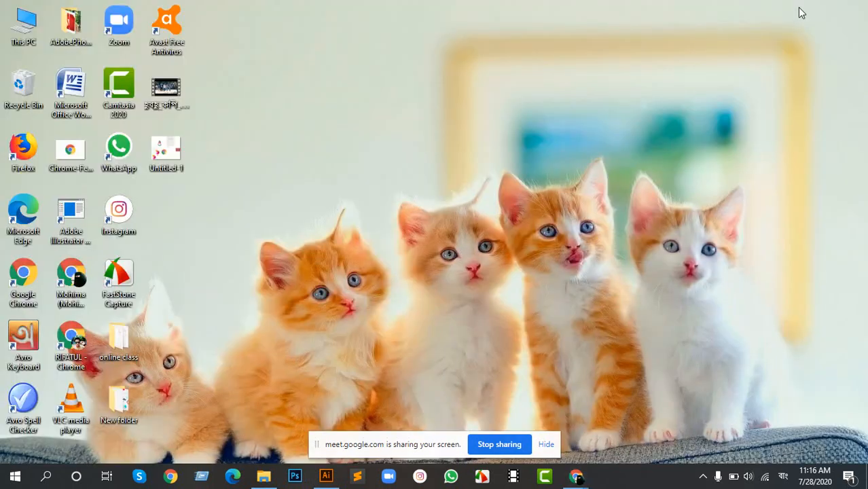
pyautogui.click(168, 155)
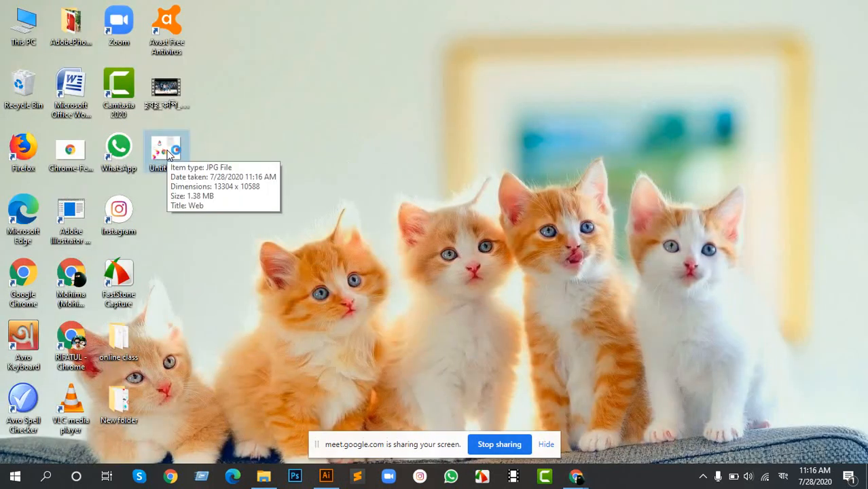
pyautogui.doubleClick(167, 155)
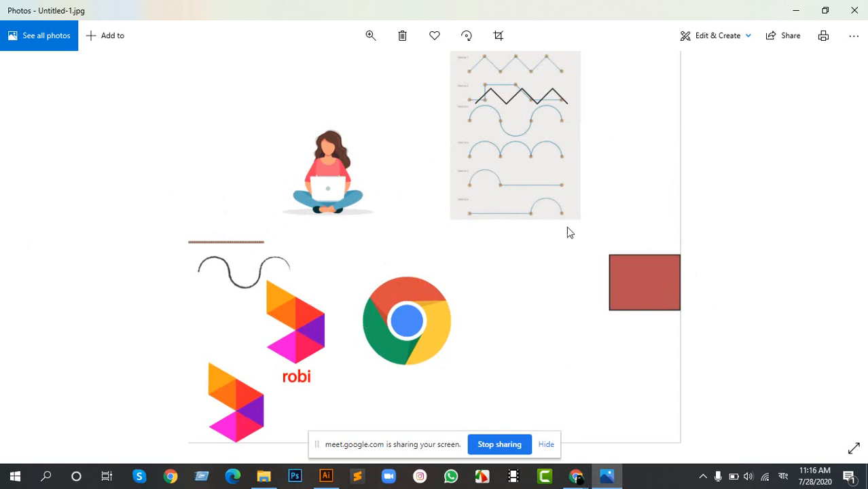
pyautogui.click(854, 11)
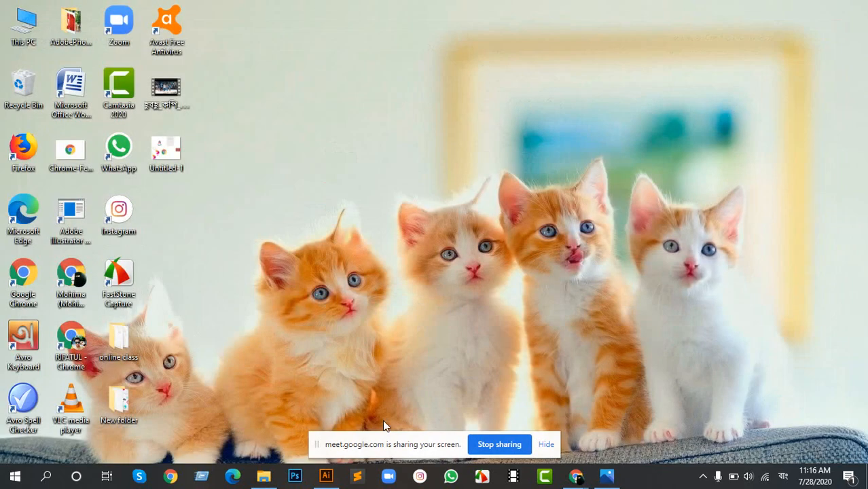
# Step: Back in Illustrator, export all artboards to the Desktop as JPEG under a new Bangla name, using Use Artboards, RGB, quality 5 and 300 ppi
pyautogui.click(328, 476)
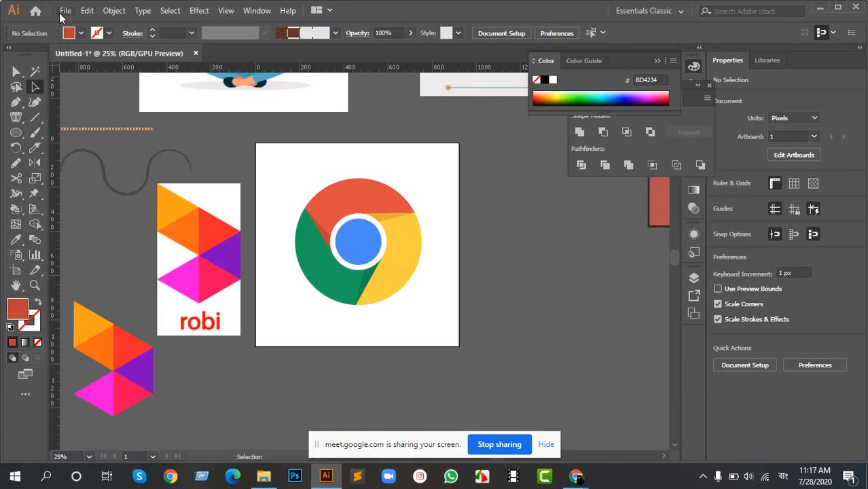
pyautogui.click(63, 11)
pyautogui.moveTo(170, 235)
pyautogui.click(331, 253)
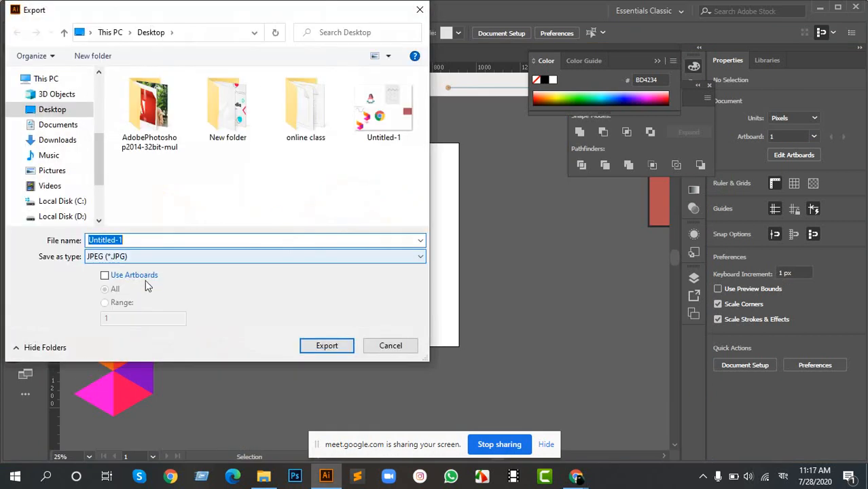
pyautogui.click(131, 275)
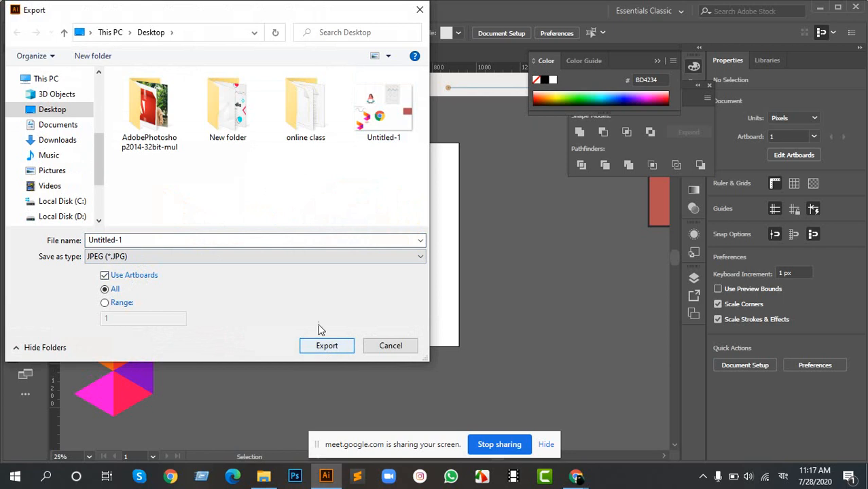
pyautogui.moveTo(141, 240); pyautogui.dragTo(72, 262)
pyautogui.write('মপীদস')
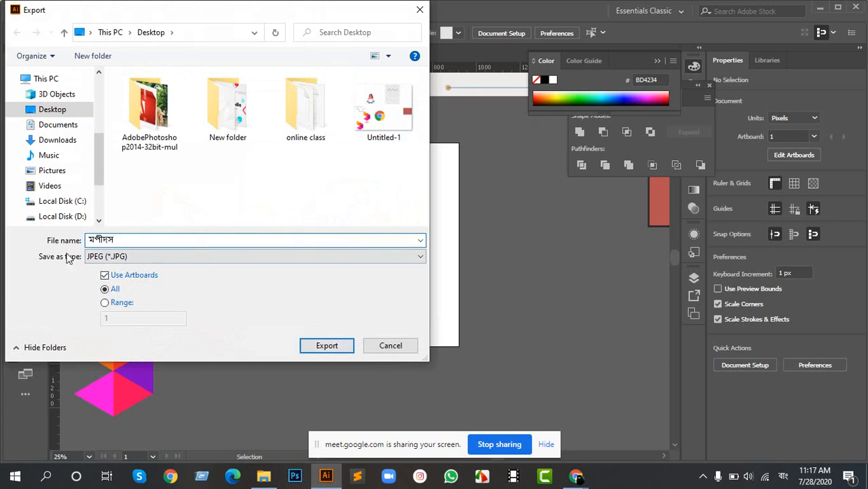
pyautogui.press('BackSpace')
pyautogui.press('BackSpace')
pyautogui.press('BackSpace')
pyautogui.press('BackSpace')
pyautogui.press('Return')
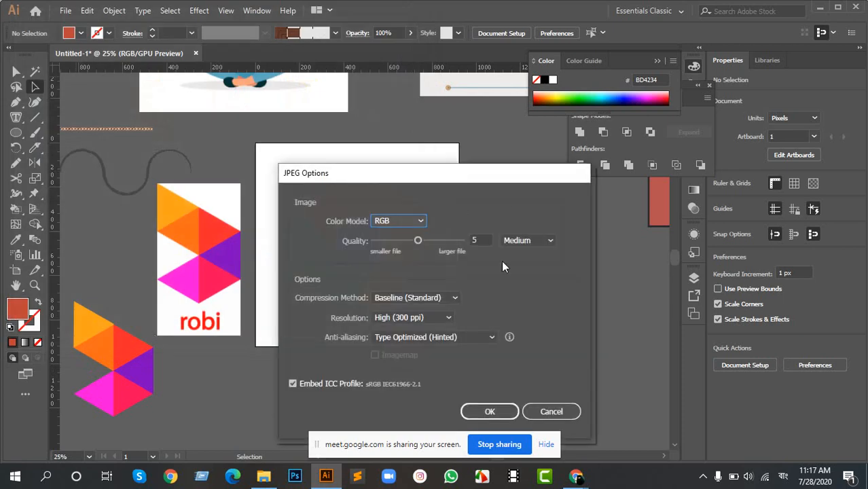
pyautogui.click(491, 410)
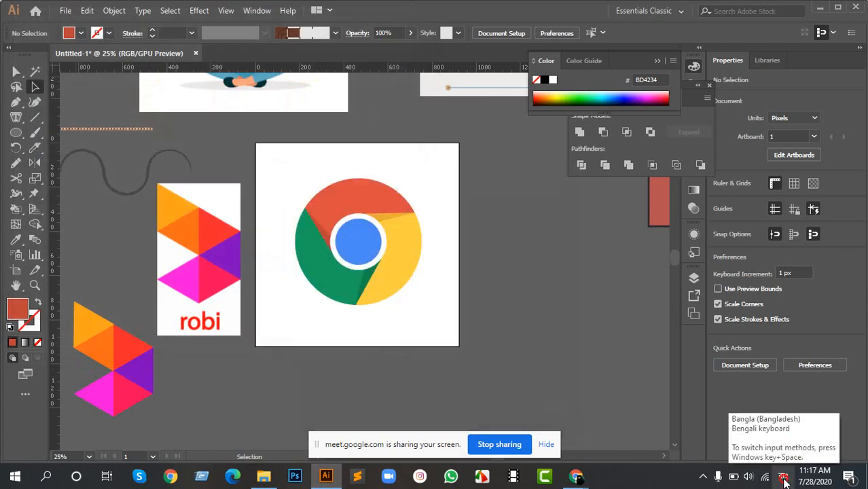
# Step: Switch the keyboard input language to English and show the desktop
pyautogui.click(784, 478)
pyautogui.click(766, 336)
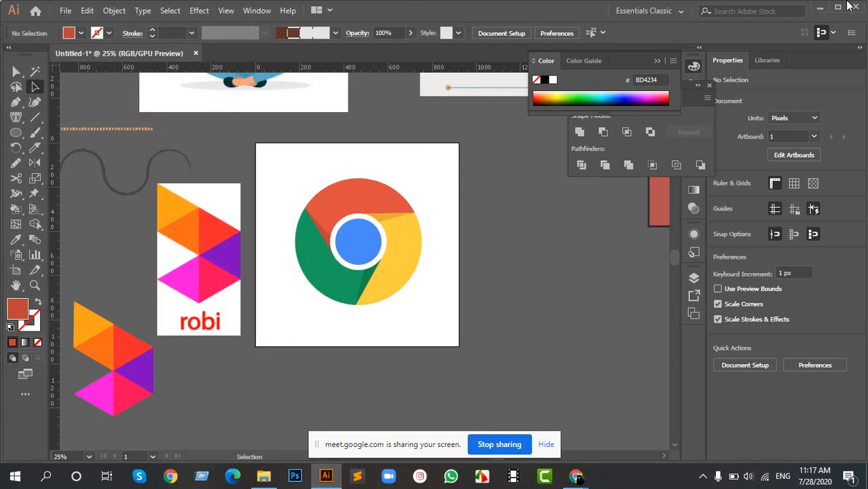
pyautogui.click(819, 9)
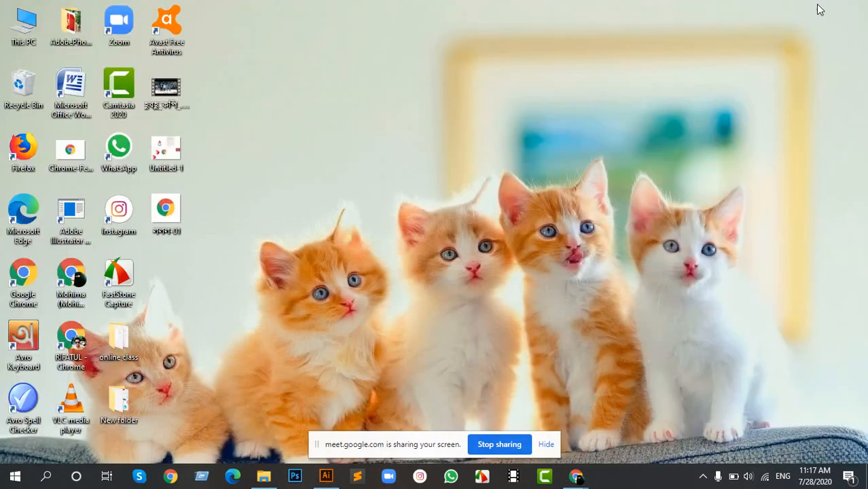
# Step: Open the exported ললল-01 image from the desktop, examine its artwork, and close it to return to Illustrator
pyautogui.doubleClick(167, 210)
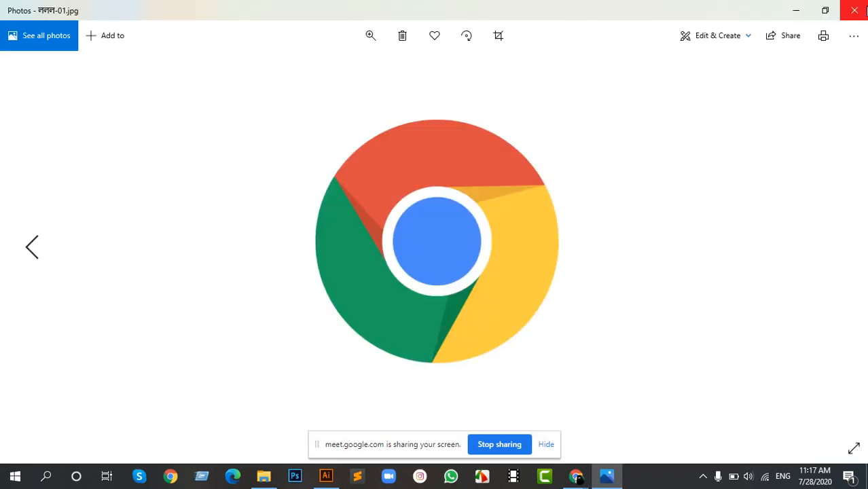
pyautogui.click(854, 10)
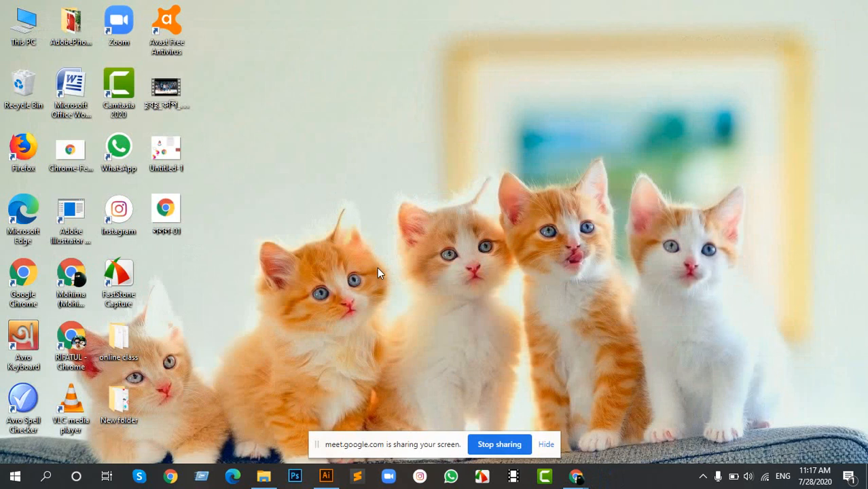
pyautogui.click(326, 476)
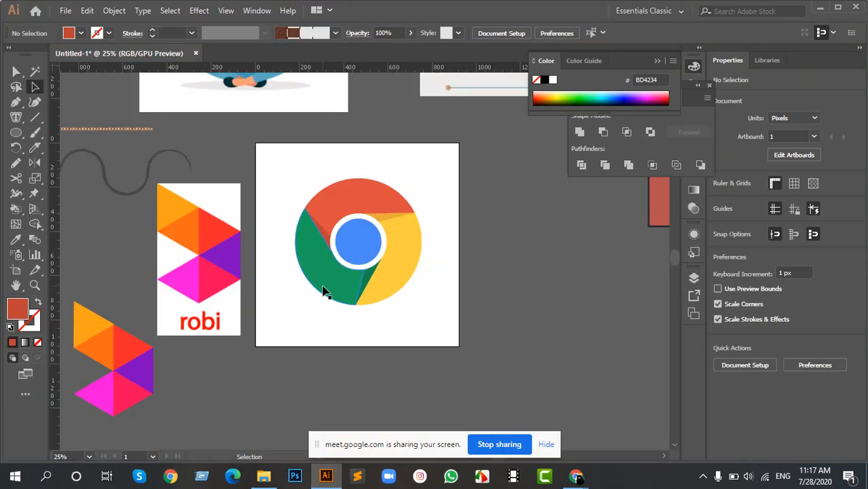
# Step: Review the JPEG export settings, including the Use Artboards option, and leave them without exporting
pyautogui.click(66, 10)
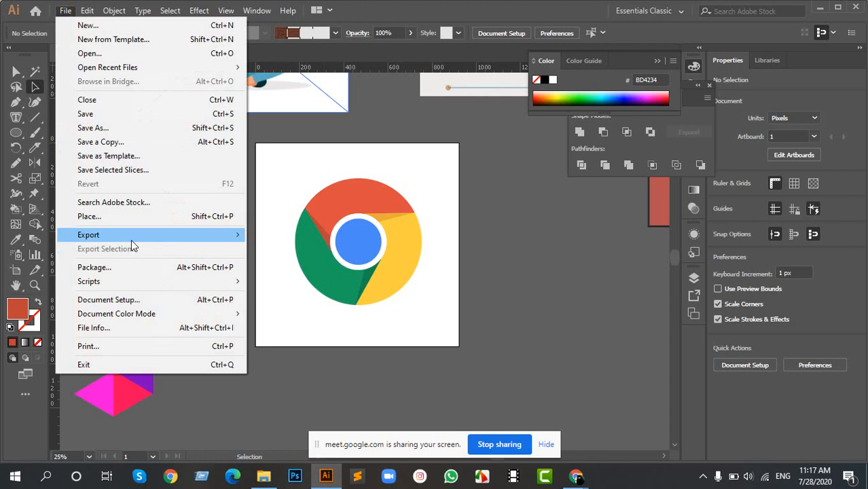
pyautogui.moveTo(132, 241)
pyautogui.click(281, 249)
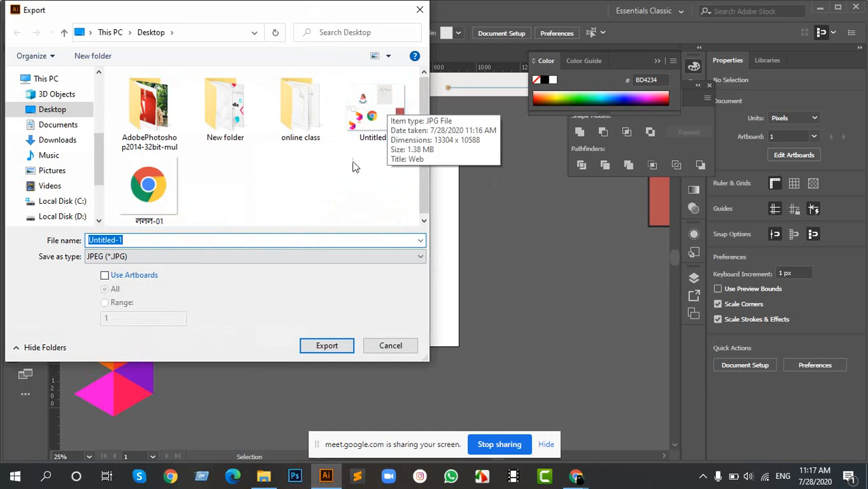
pyautogui.click(387, 347)
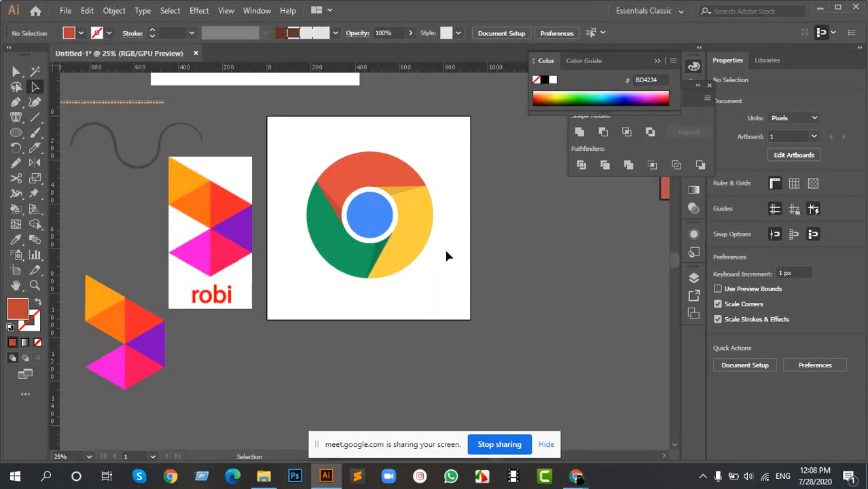
# Step: Review the Rotate tool's 120° angle and Copy option with the pivot at the Chrome logo's centre, leaving the artwork unrotated
pyautogui.moveTo(438, 185); pyautogui.dragTo(423, 194)
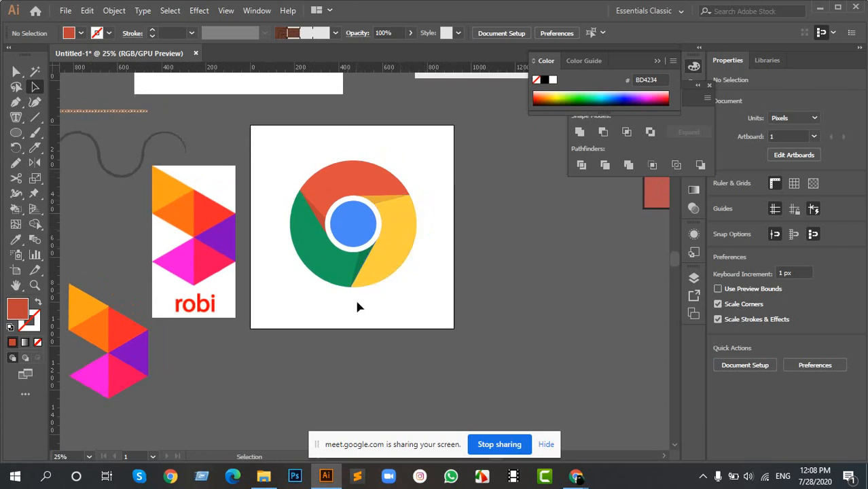
pyautogui.moveTo(368, 287); pyautogui.dragTo(374, 203)
pyautogui.scroll(3, 372, 221)
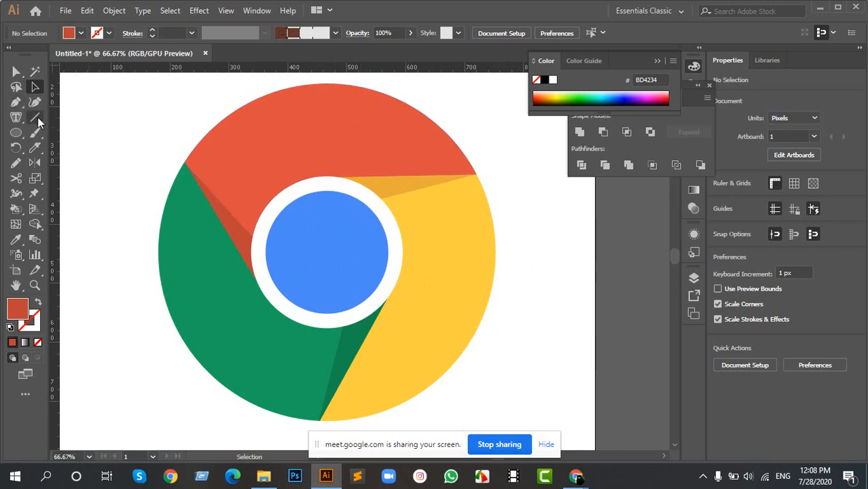
pyautogui.moveTo(38, 120); pyautogui.dragTo(87, 123)
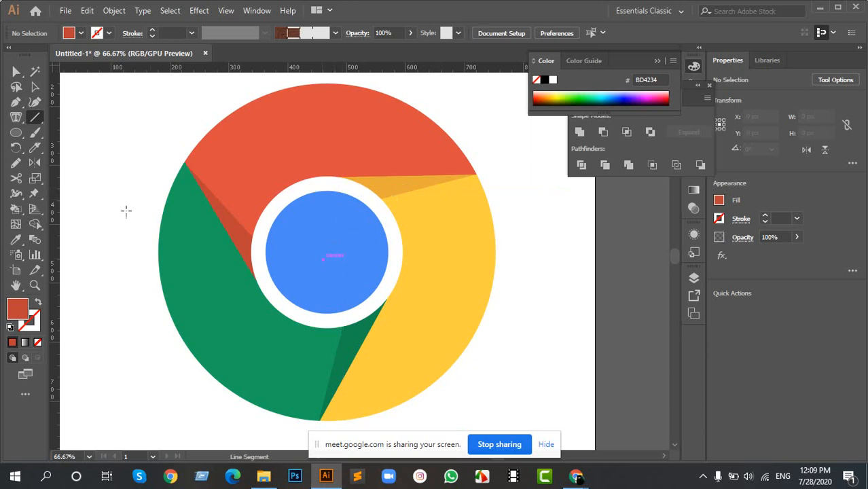
pyautogui.click(17, 148)
pyautogui.click(87, 195)
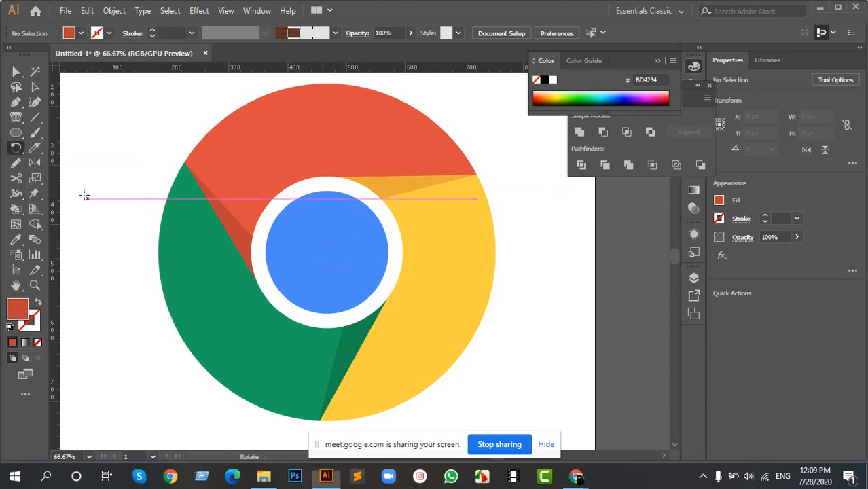
pyautogui.keyDown('alt'); pyautogui.click(328, 252); pyautogui.keyUp('alt')
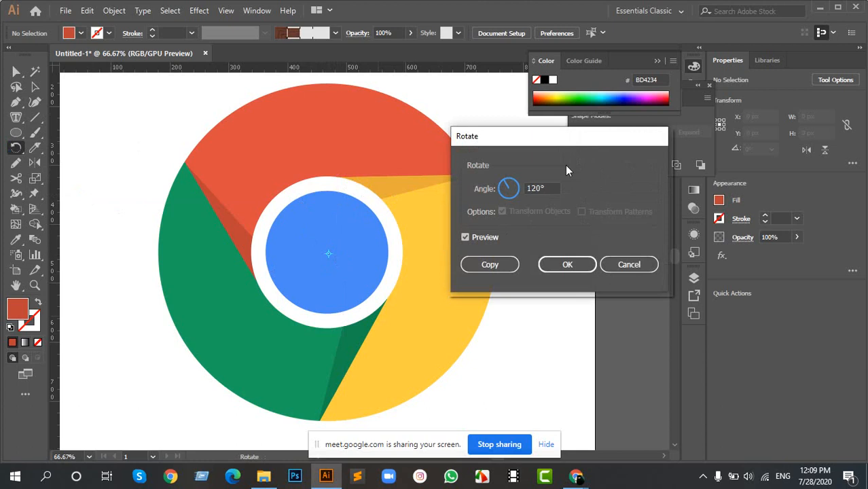
pyautogui.moveTo(523, 141); pyautogui.dragTo(592, 111)
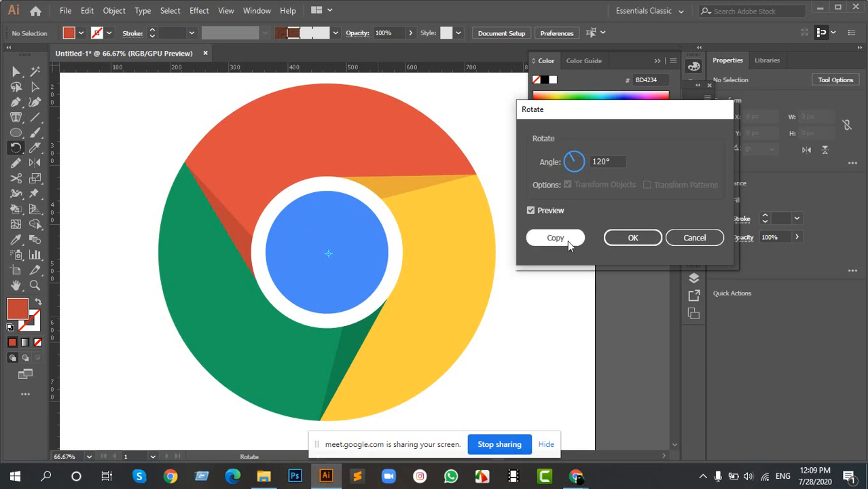
pyautogui.click(689, 237)
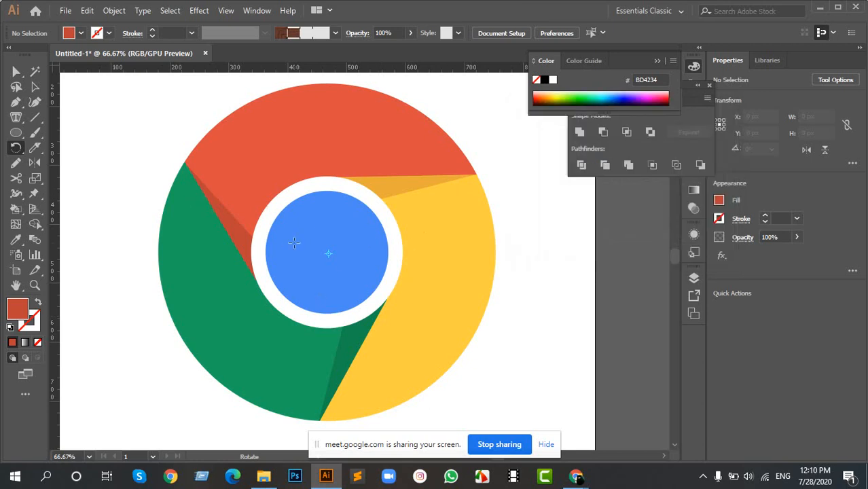
pyautogui.keyDown('alt'); pyautogui.click(328, 254); pyautogui.keyUp('alt')
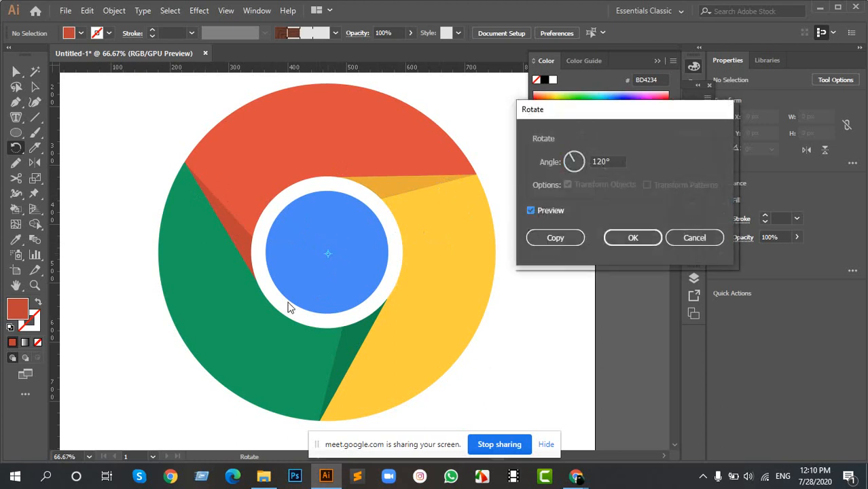
pyautogui.click(692, 239)
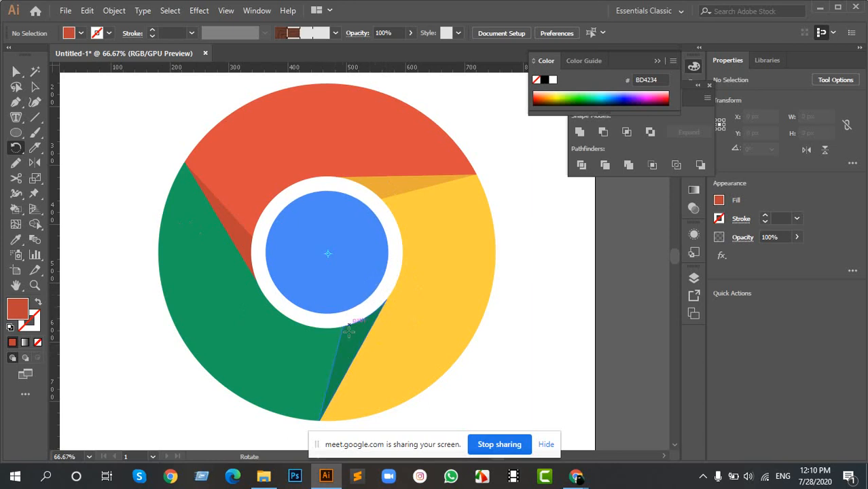
# Step: Select all the Chrome logo's shapes, look over the Group command without applying it, and deselect them
pyautogui.press('v')
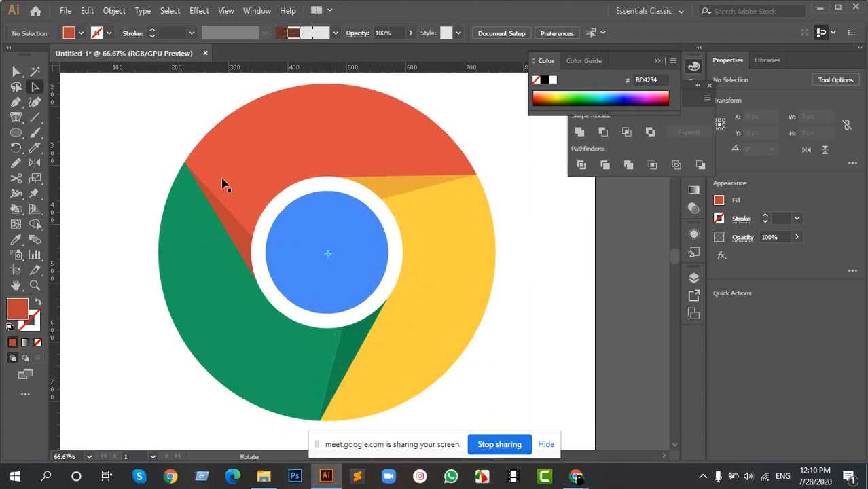
pyautogui.hotkey('ctrl', '-')
pyautogui.hotkey('ctrl', '-')
pyautogui.hscroll(-2, 306, 204)
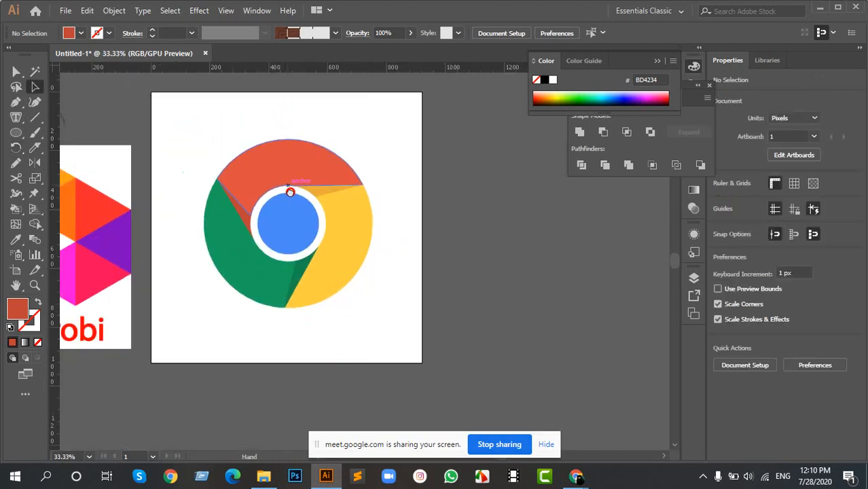
pyautogui.hotkey('ctrl', '+')
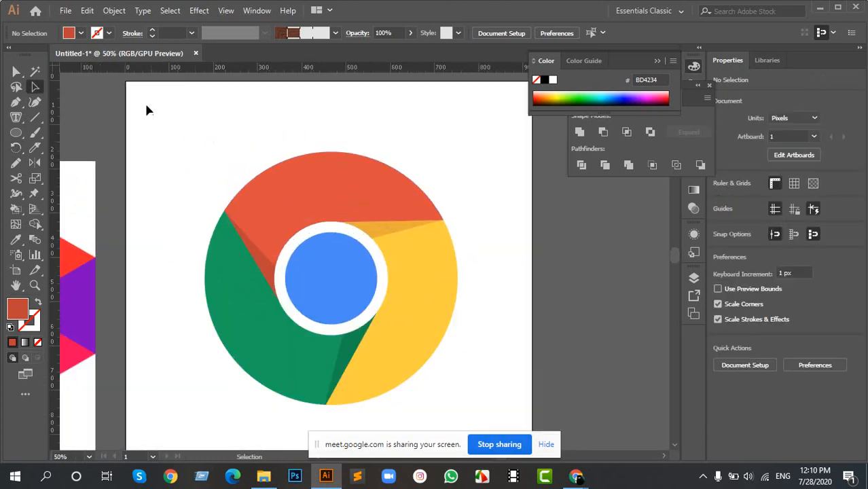
pyautogui.moveTo(146, 106); pyautogui.dragTo(521, 424)
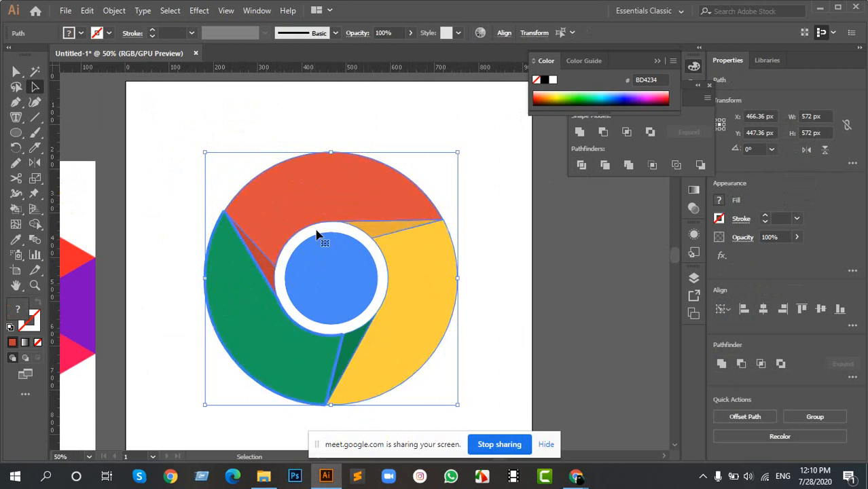
pyautogui.moveTo(204, 137); pyautogui.dragTo(493, 353)
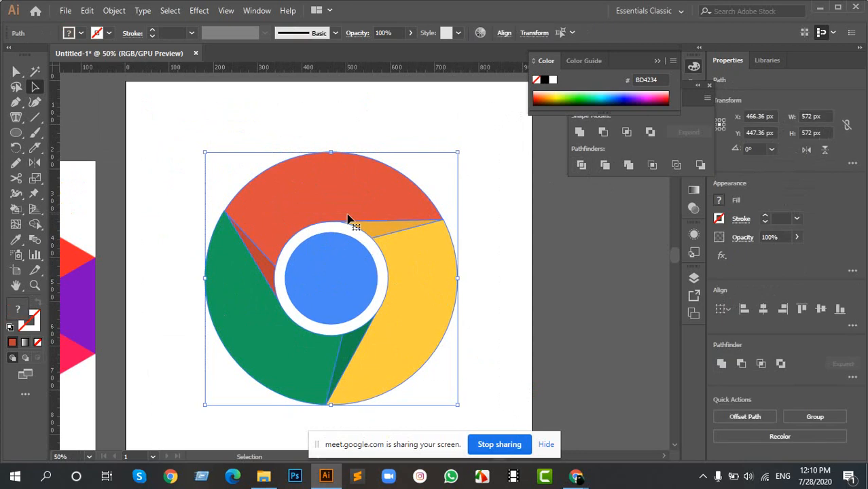
pyautogui.rightClick(347, 219)
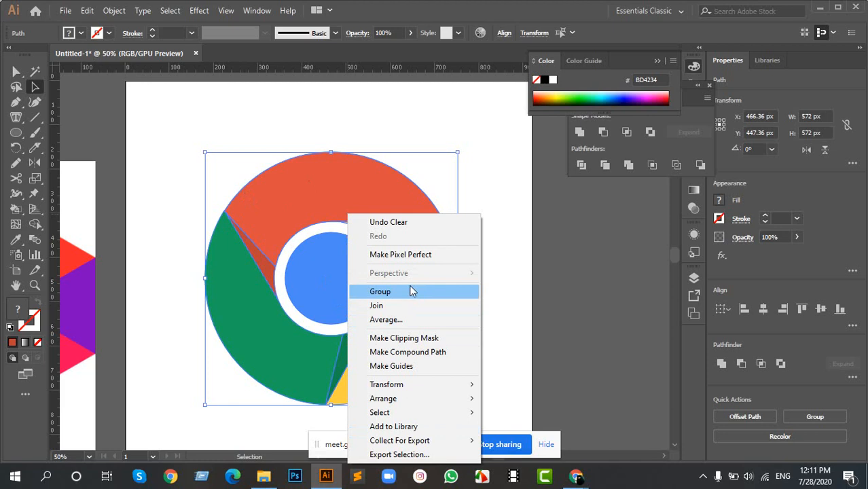
pyautogui.click(513, 207)
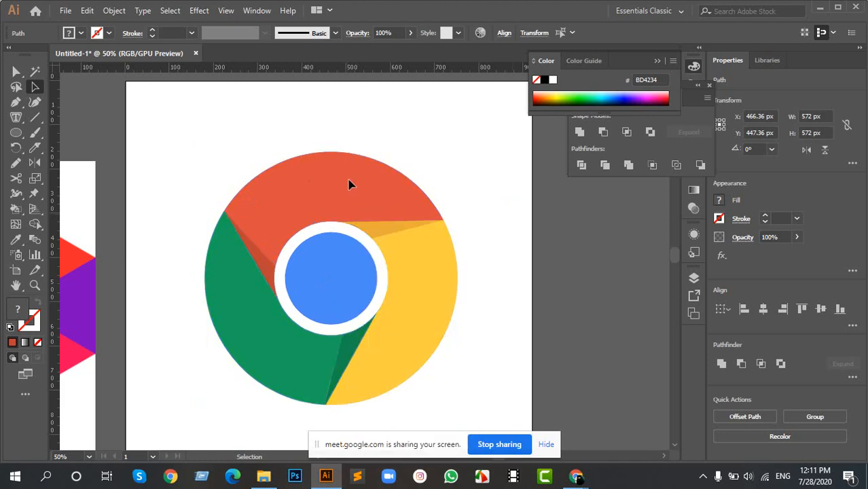
# Step: Select the logo's red, yellow and green segments in turn, examine the dark yellow shadow wedge up close, and deselect
pyautogui.click(334, 180)
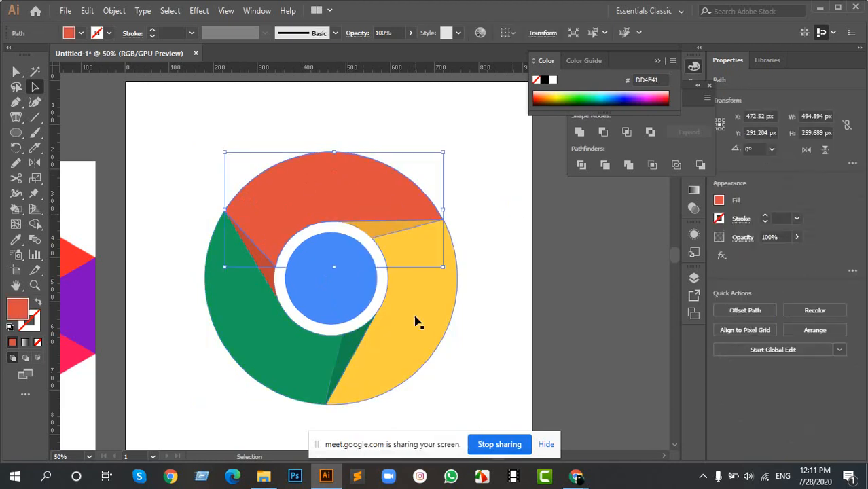
pyautogui.click(417, 319)
pyautogui.click(251, 309)
pyautogui.click(327, 194)
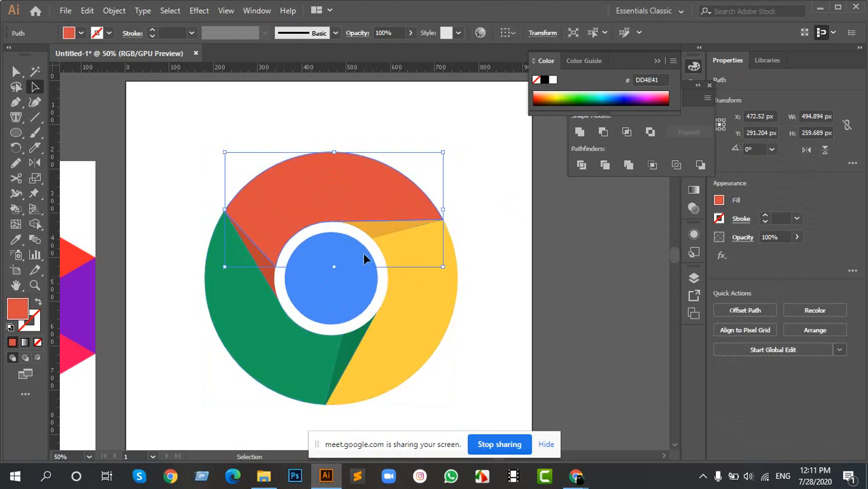
pyautogui.scroll(3, 422, 243)
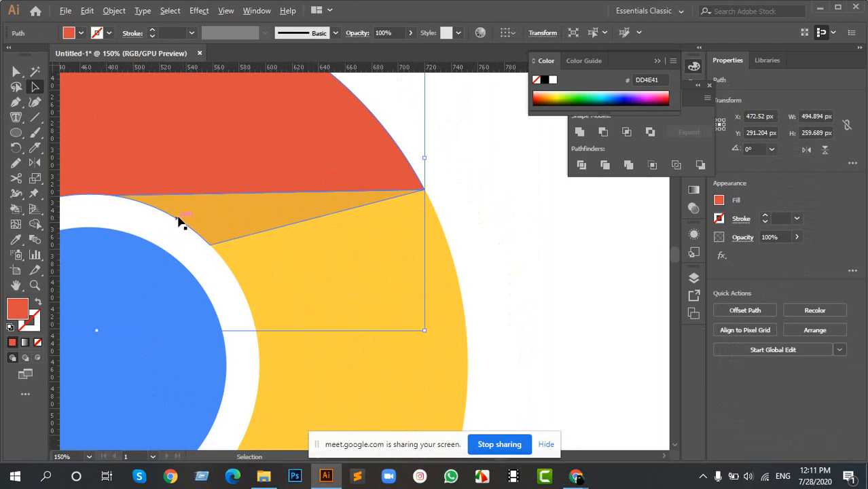
pyautogui.scroll(-3, 180, 221)
pyautogui.scroll(3, 189, 232)
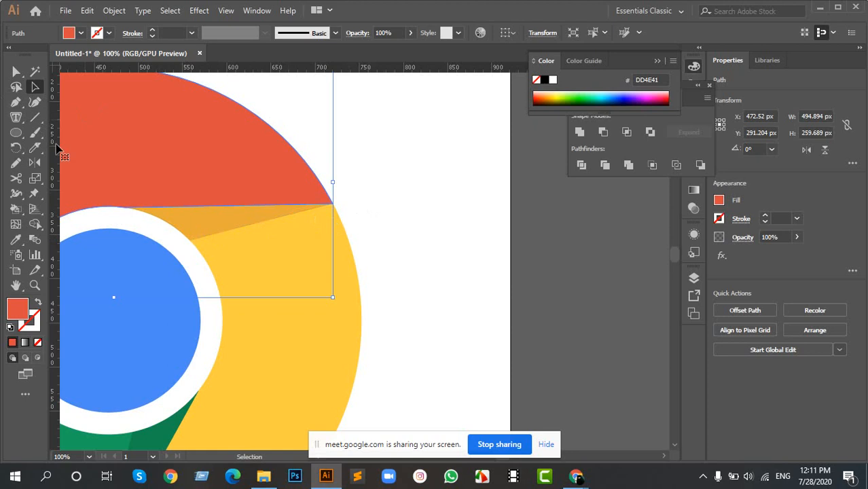
pyautogui.scroll(-2, 313, 265)
pyautogui.hscroll(-3, 273, 252)
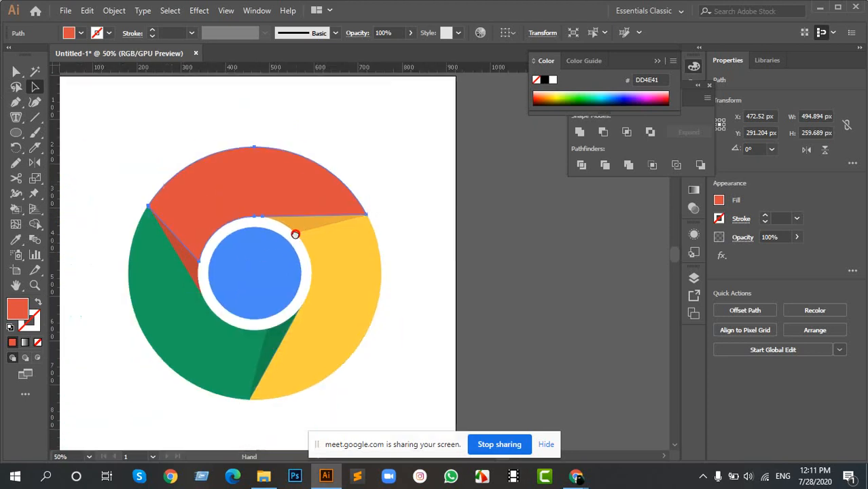
pyautogui.scroll(1, 290, 232)
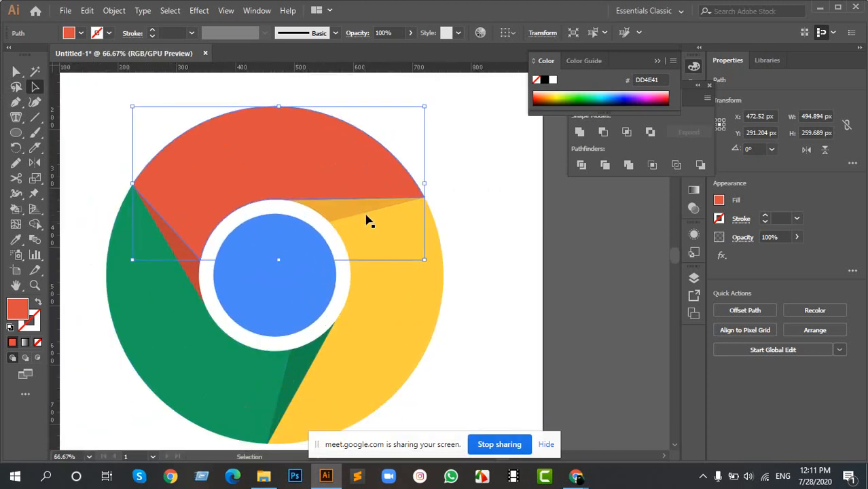
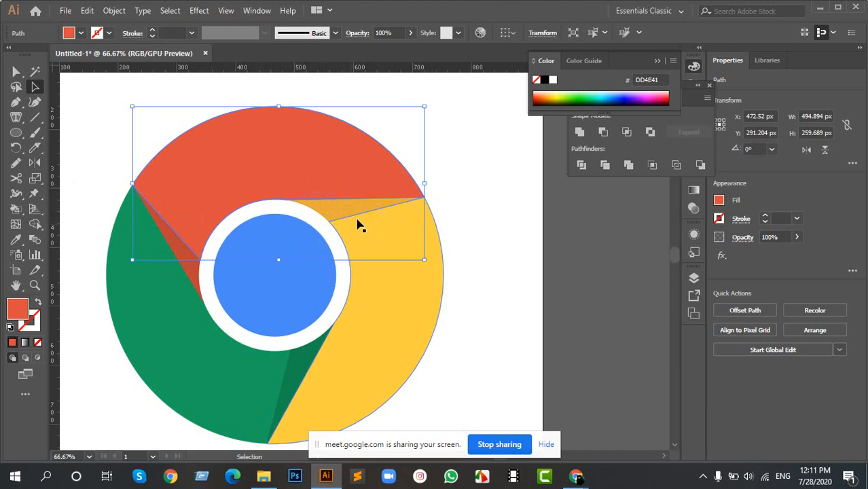
pyautogui.click(467, 221)
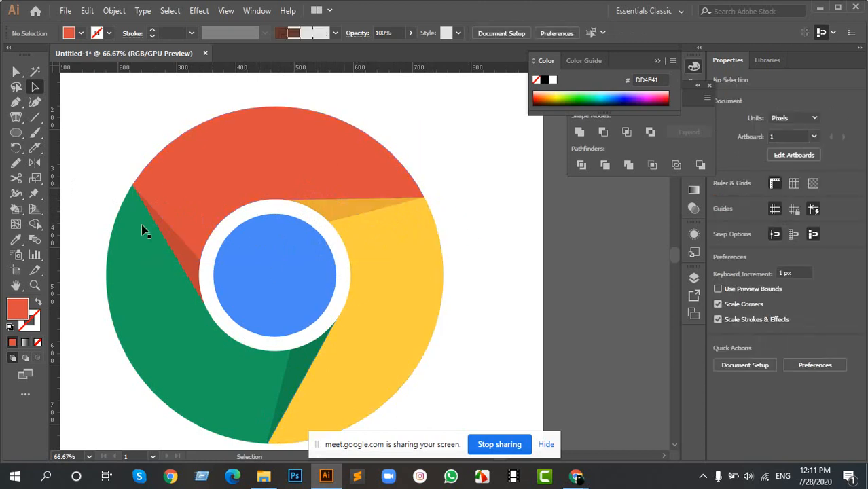
# Step: Examine the logo's blue centre and white ring, select all the artwork to look over the Pathfinder options, and deselect
pyautogui.scroll(-2, 227, 285)
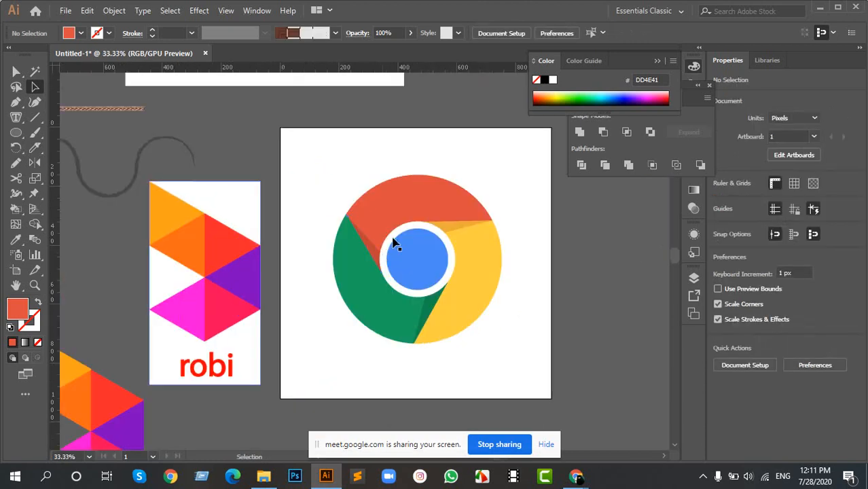
pyautogui.scroll(-1, 583, 307)
pyautogui.hscroll(-2, 583, 308)
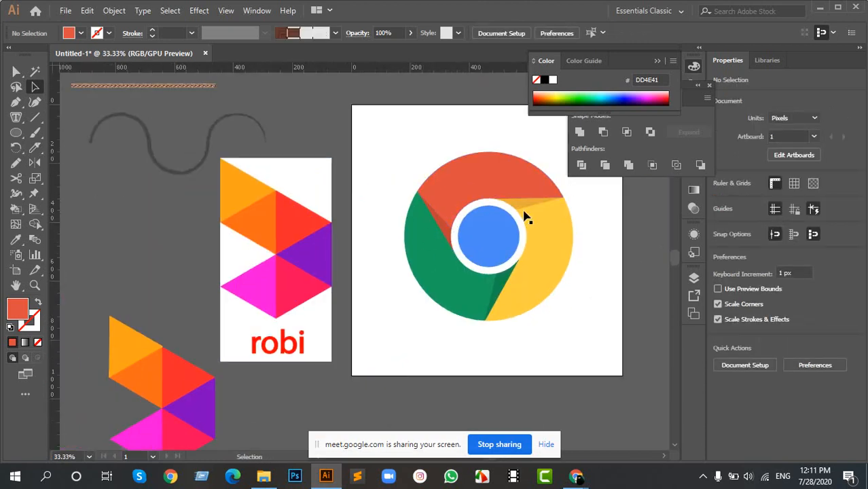
pyautogui.scroll(5, 519, 218)
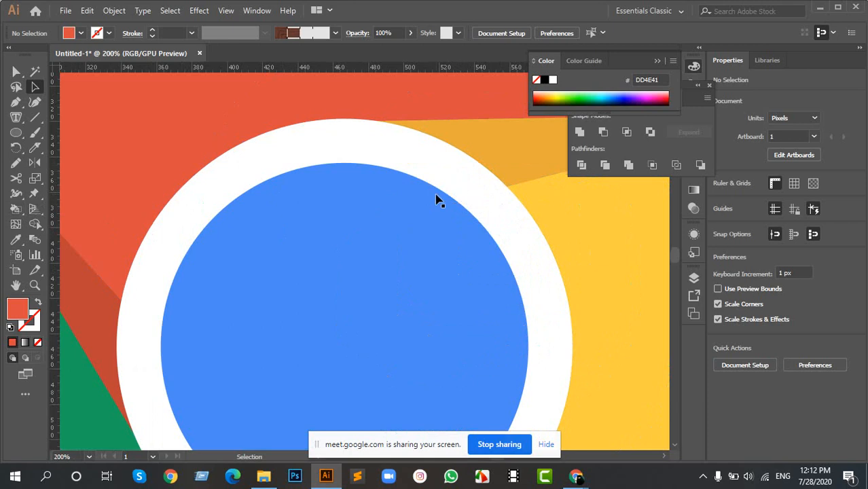
pyautogui.scroll(-2, 381, 183)
pyautogui.hotkey('ctrl', 'a')
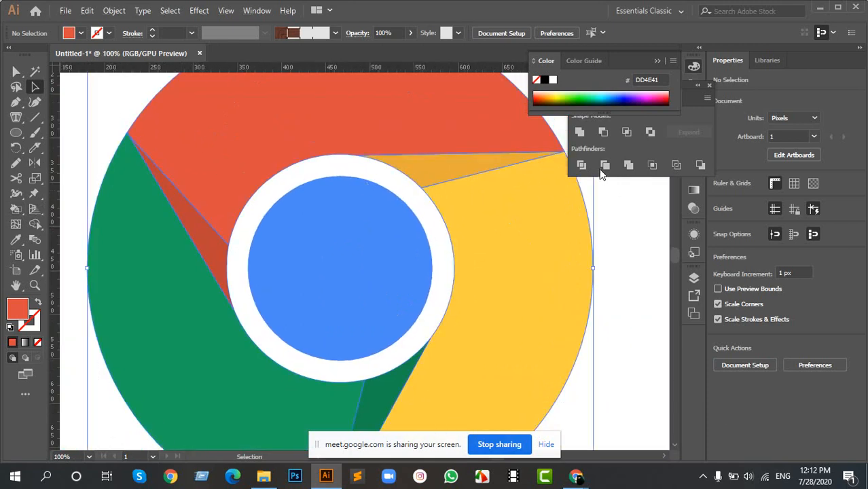
pyautogui.click(634, 245)
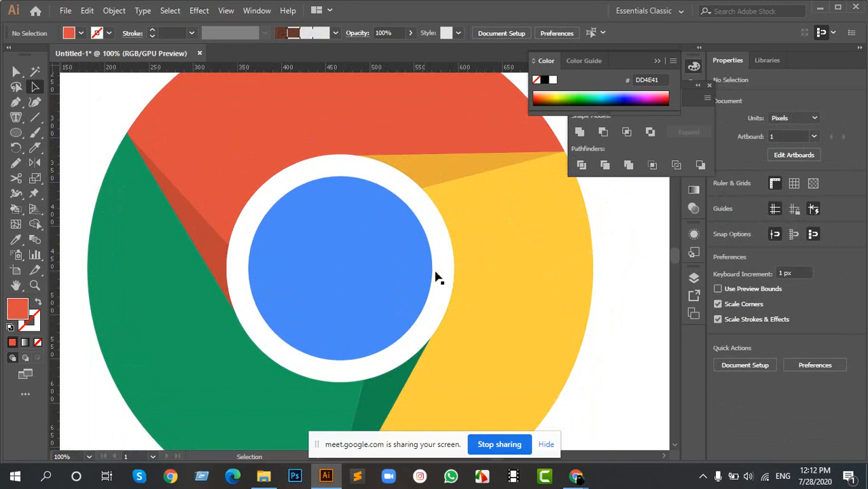
# Step: Select the whole Chrome logo, move it partly off the artboard and examine the gap between the blue centre and the coloured segments
pyautogui.scroll(-3, 555, 214)
pyautogui.scroll(2, 555, 215)
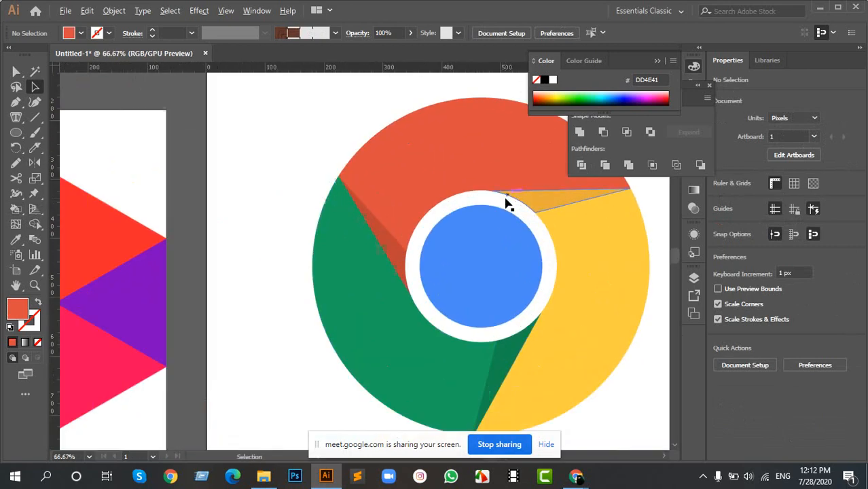
pyautogui.scroll(-2, 408, 197)
pyautogui.moveTo(358, 187); pyautogui.dragTo(544, 292)
pyautogui.moveTo(455, 174); pyautogui.dragTo(361, 204)
pyautogui.scroll(2, 366, 272)
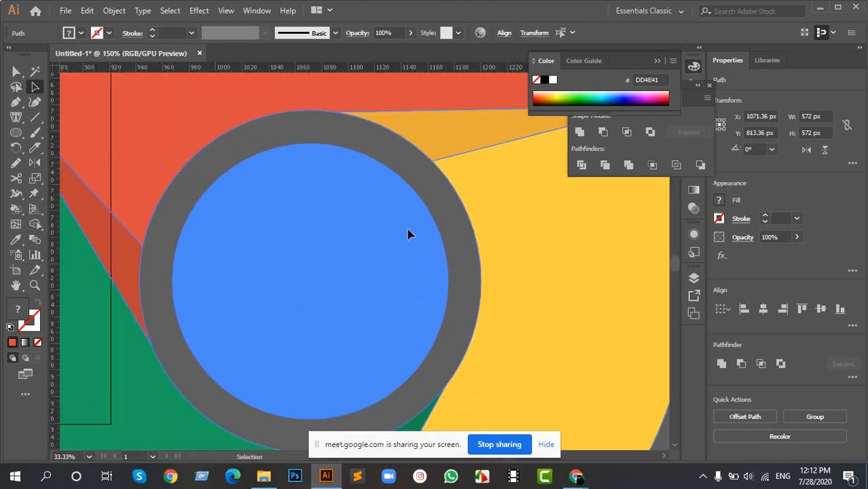
# Step: Move the Chrome logo back onto the artboard and deselect it
pyautogui.scroll(-2, 458, 226)
pyautogui.moveTo(280, 206); pyautogui.dragTo(476, 252)
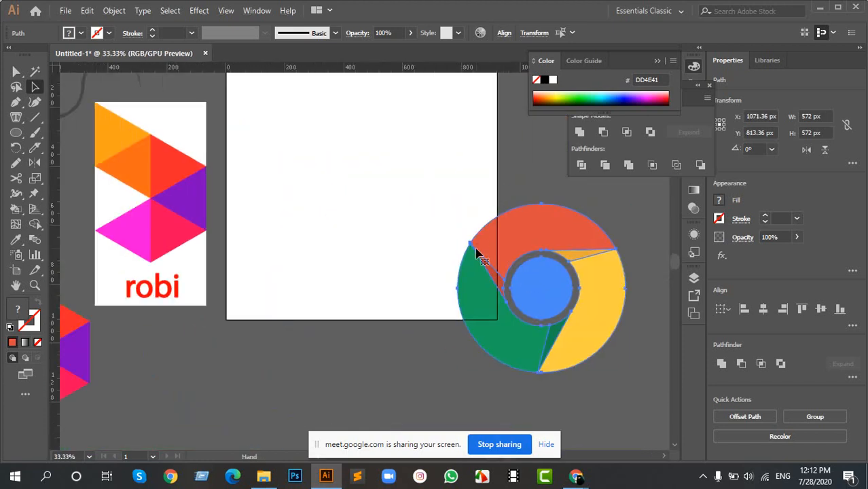
pyautogui.moveTo(569, 247); pyautogui.dragTo(360, 147)
pyautogui.hscroll(-4, 361, 147)
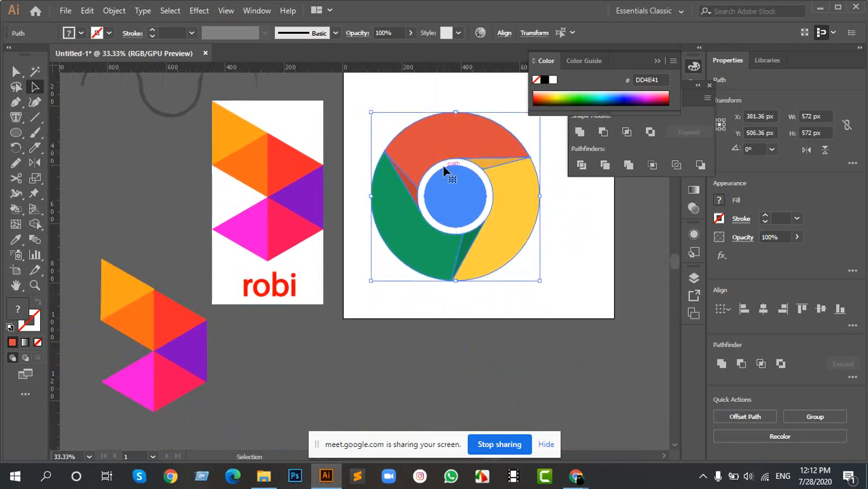
pyautogui.click(558, 285)
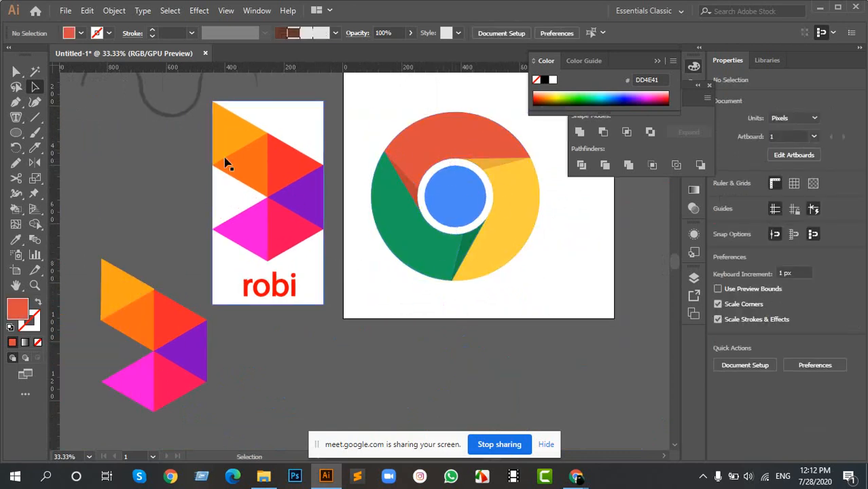
# Step: Draw a tilted red hexagon about 305 × 313 px on the empty pasteboard beside the robi reference with the Polygon tool
pyautogui.scroll(2, 238, 153)
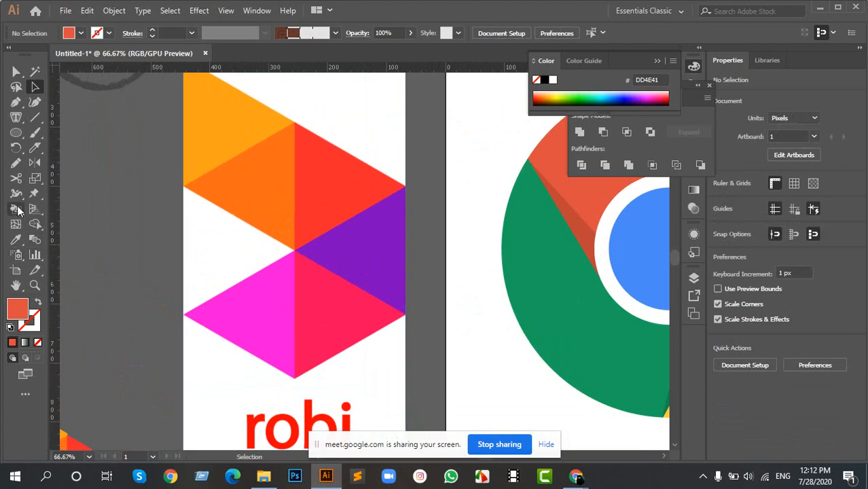
pyautogui.click(14, 133)
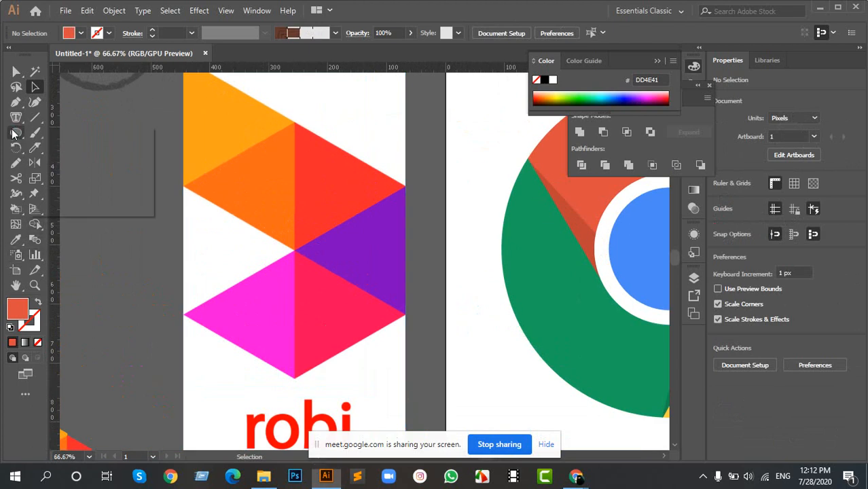
pyautogui.click(74, 178)
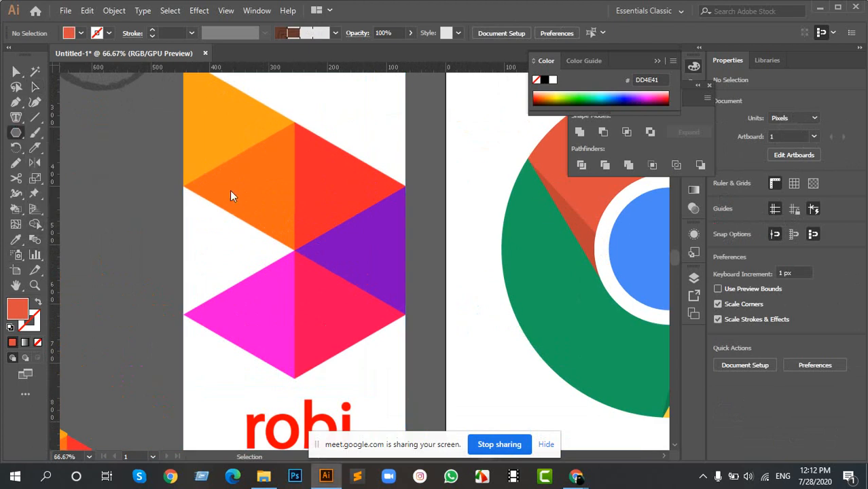
pyautogui.moveTo(180, 239); pyautogui.dragTo(484, 229)
pyautogui.moveTo(210, 153); pyautogui.dragTo(270, 200)
pyautogui.scroll(3, 258, 177)
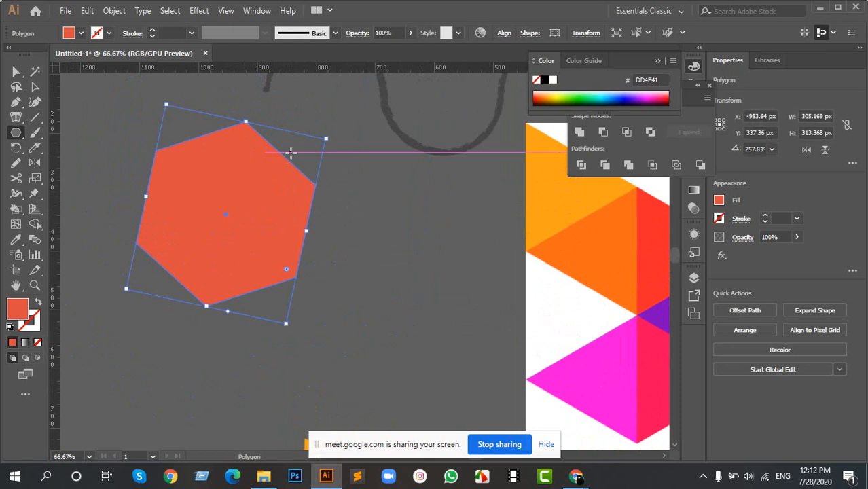
# Step: Rotate the red hexagon until it stands nearly upright on a point, at about 268.29°
pyautogui.press('ctrl')
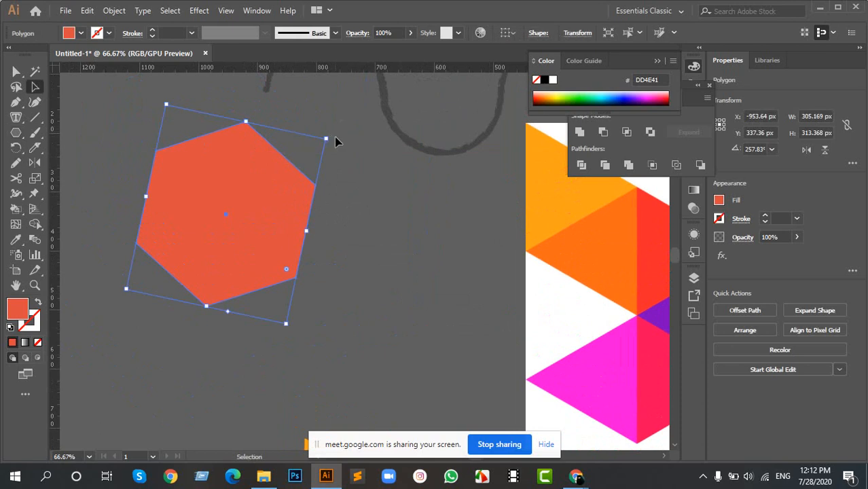
pyautogui.moveTo(331, 134); pyautogui.dragTo(306, 126)
pyautogui.click(310, 116)
pyautogui.click(305, 172)
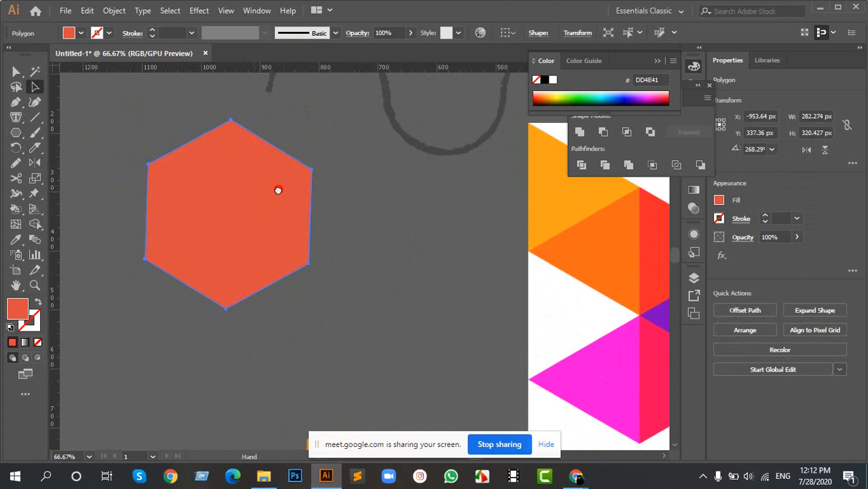
# Step: Move the hexagon about 24 px left and 30 px down, and examine its lower-left corner up close
pyautogui.hscroll(-3, 277, 188)
pyautogui.click(453, 251)
pyautogui.moveTo(337, 220); pyautogui.dragTo(323, 237)
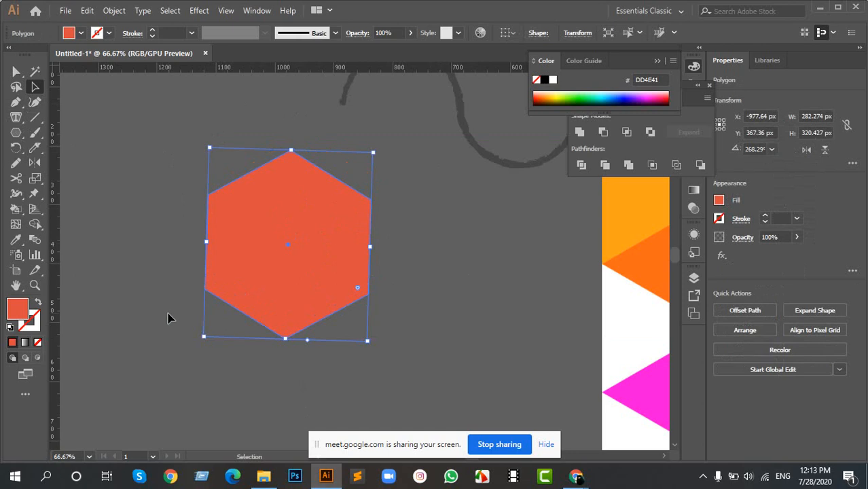
pyautogui.scroll(5, 178, 304)
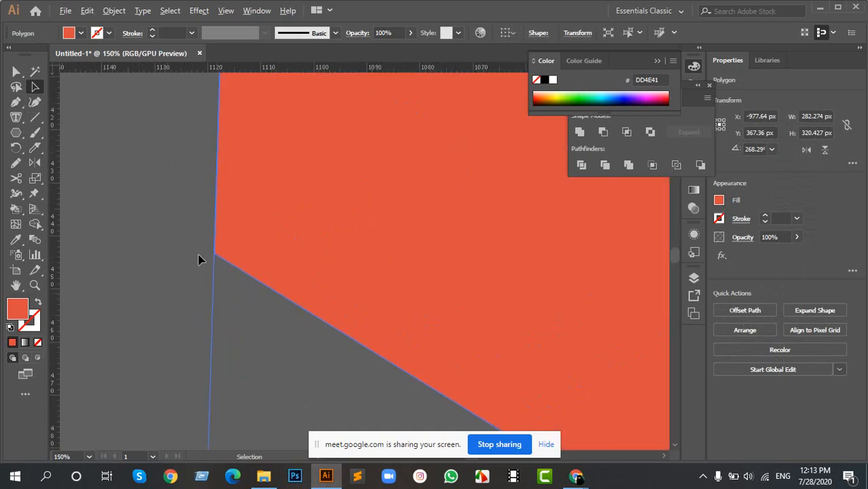
pyautogui.scroll(3, 283, 240)
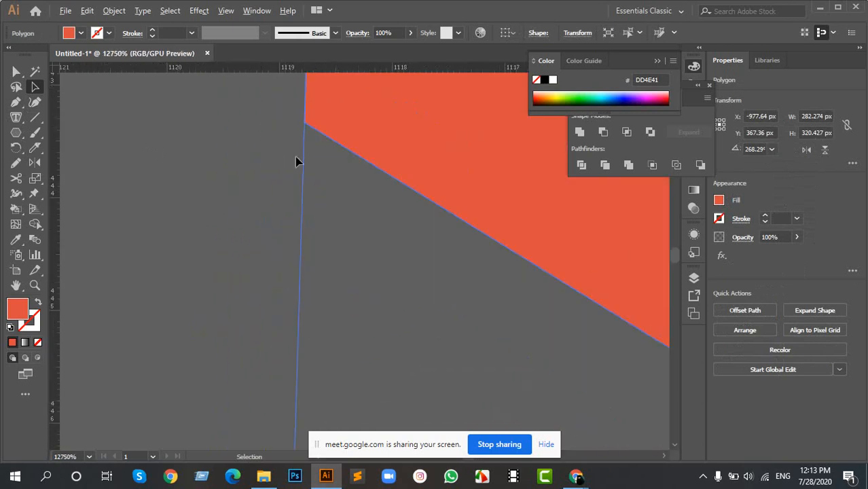
pyautogui.scroll(-3, 305, 133)
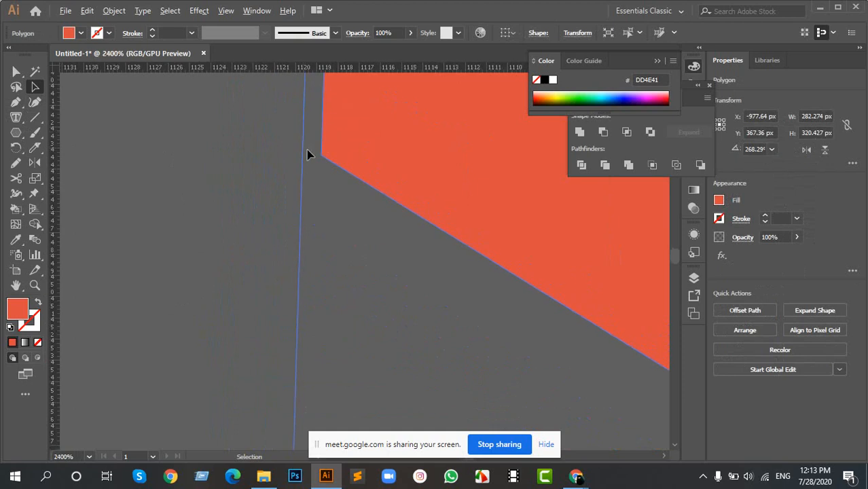
pyautogui.scroll(-8, 352, 177)
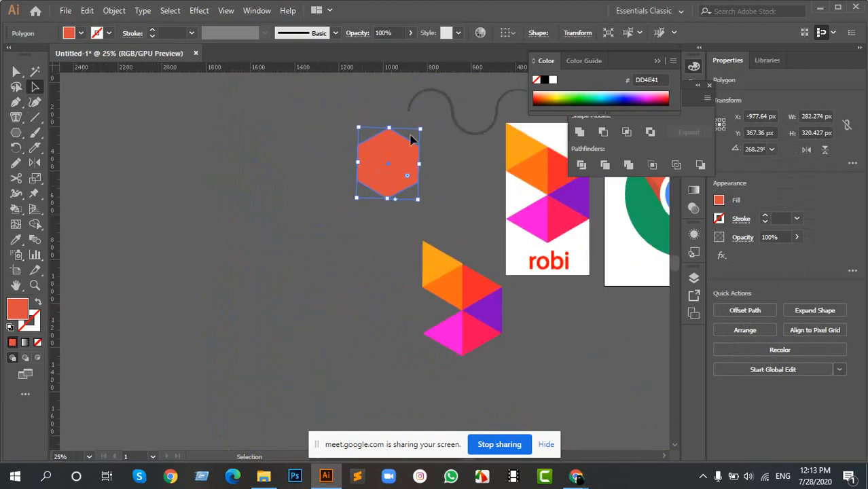
pyautogui.scroll(2, 404, 136)
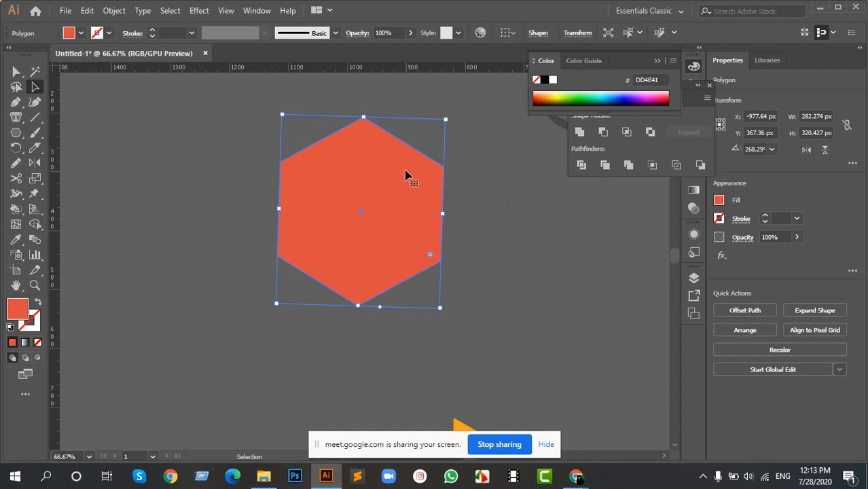
# Step: Move the yellow-orange triangle of the robi logo copy straight down into the empty gap to complete the six-triangle hexagon
pyautogui.press('space')
pyautogui.moveTo(405, 175); pyautogui.dragTo(169, 251)
pyautogui.moveTo(548, 218); pyautogui.dragTo(304, 106)
pyautogui.moveTo(376, 191); pyautogui.dragTo(347, 140)
pyautogui.scroll(-3, 381, 251)
pyautogui.press('space')
pyautogui.moveTo(297, 337); pyautogui.dragTo(336, 232)
pyautogui.scroll(4, 339, 235)
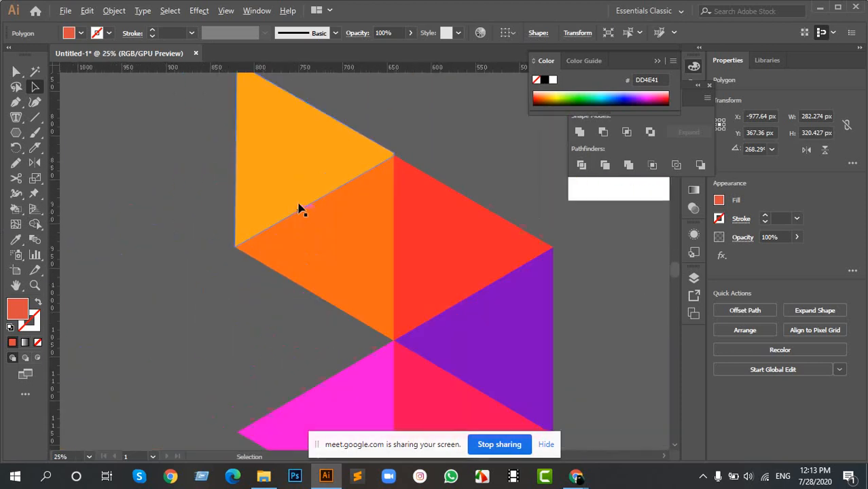
pyautogui.moveTo(374, 188); pyautogui.dragTo(395, 163)
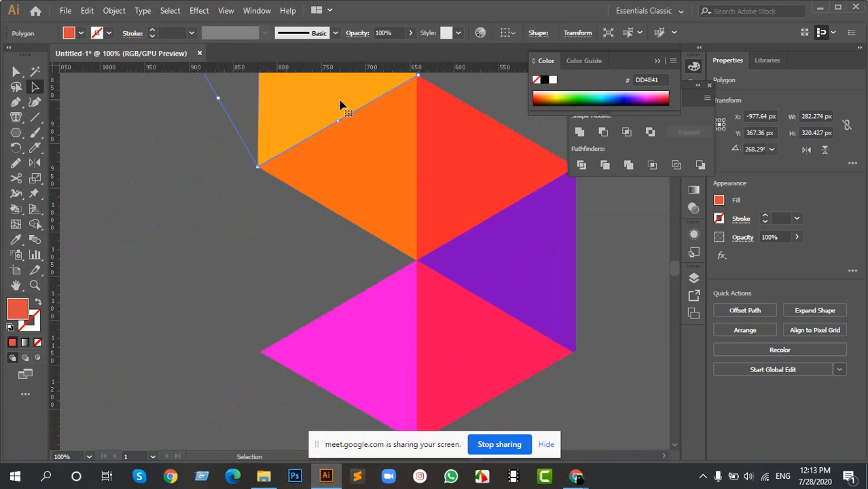
pyautogui.moveTo(340, 105); pyautogui.dragTo(341, 289)
pyautogui.scroll(-2, 455, 295)
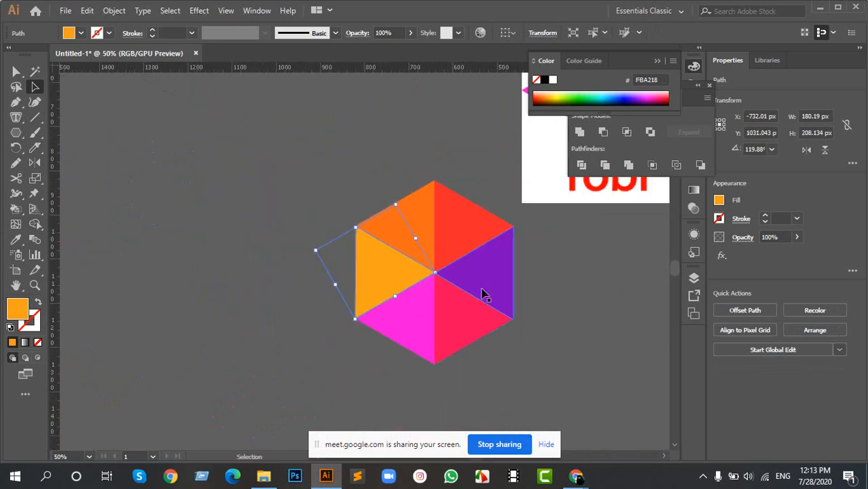
pyautogui.scroll(2, 481, 294)
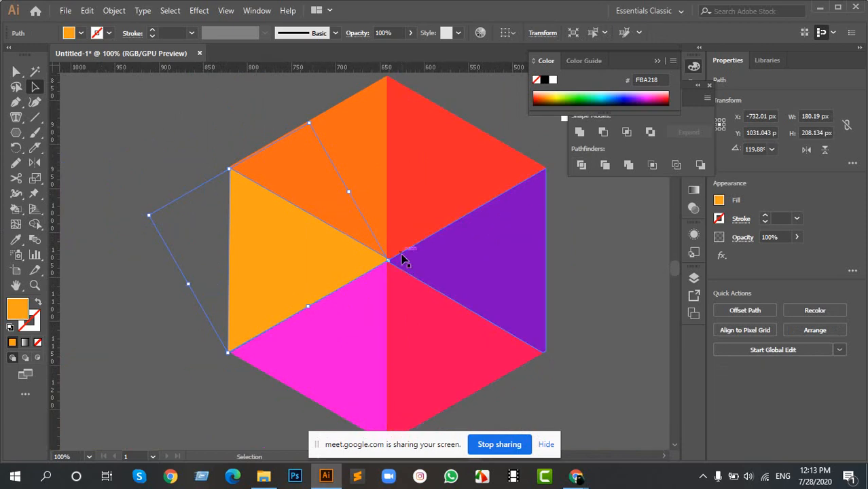
# Step: Rotate the yellow-orange triangle about its upper-left corner until it sits outside the hexagon, against the orange triangle's upper edge
pyautogui.moveTo(339, 217); pyautogui.dragTo(391, 254)
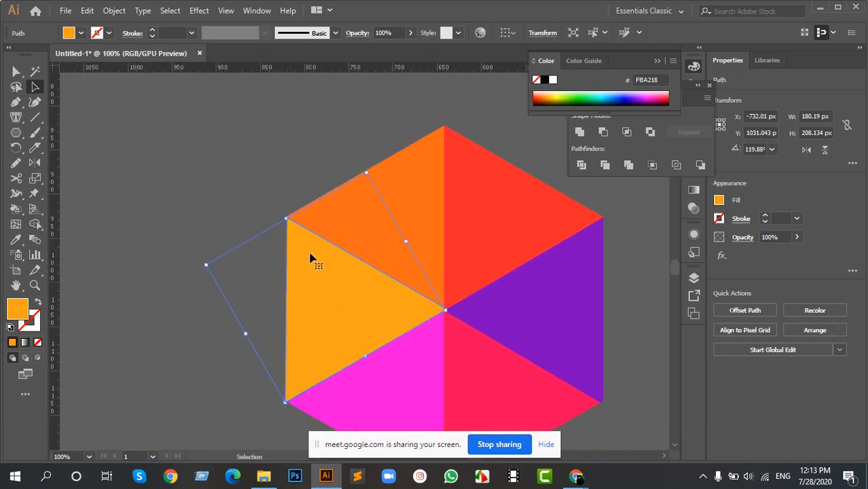
pyautogui.click(16, 148)
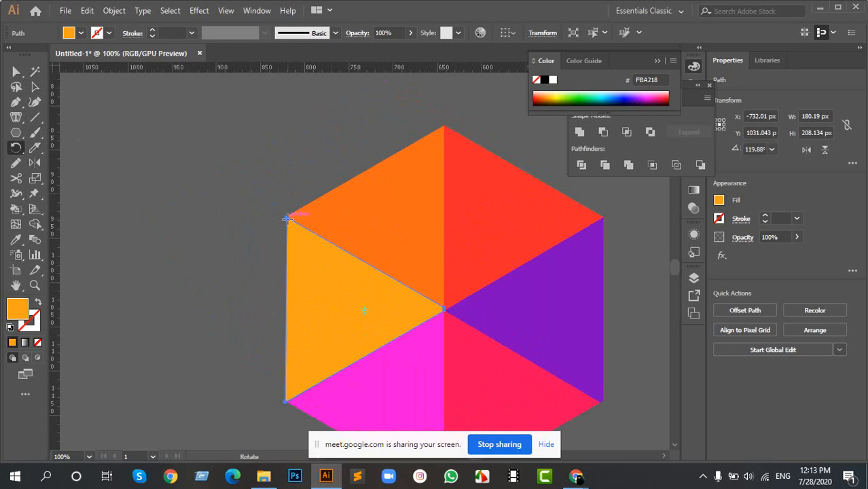
pyautogui.moveTo(388, 314); pyautogui.dragTo(302, 144)
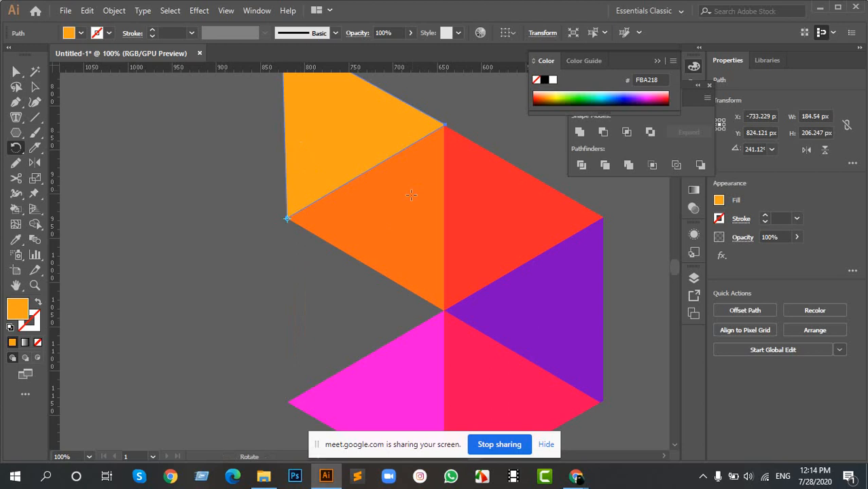
pyautogui.scroll(-3, 401, 229)
pyautogui.press('v')
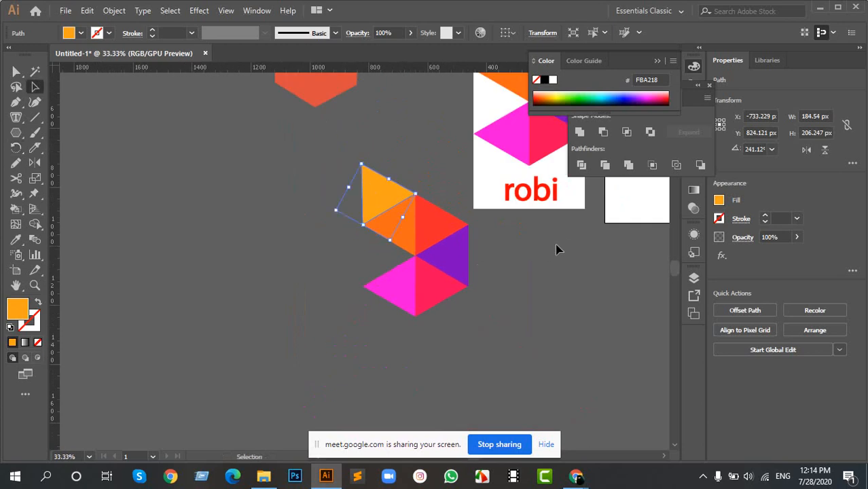
# Step: Add the text "robi" on the empty pasteboard below the artboard with the Type tool
pyautogui.moveTo(580, 206); pyautogui.dragTo(360, 239)
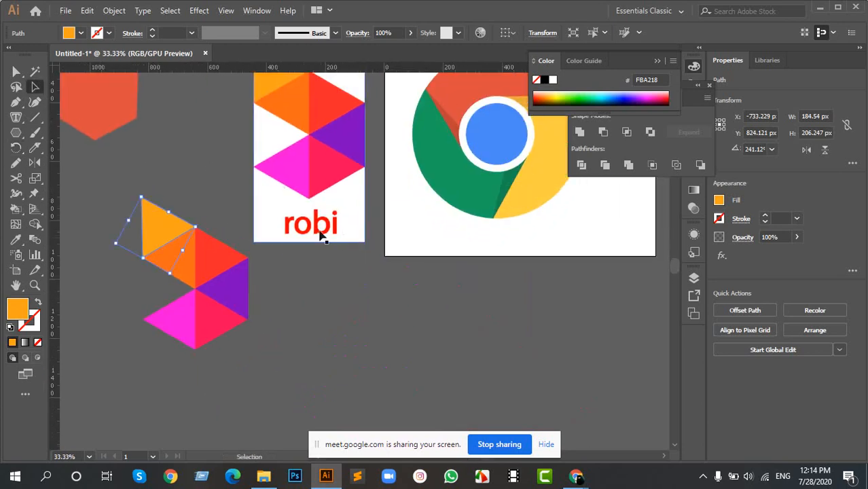
pyautogui.moveTo(533, 222); pyautogui.dragTo(402, 252)
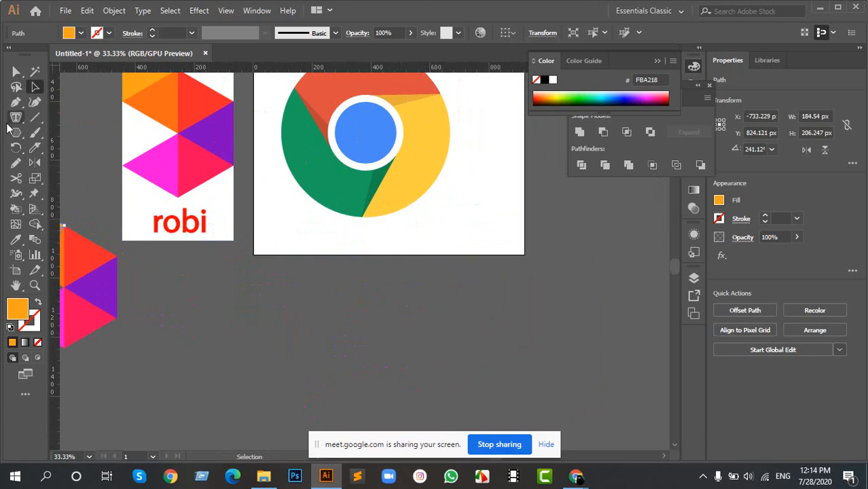
pyautogui.press('t')
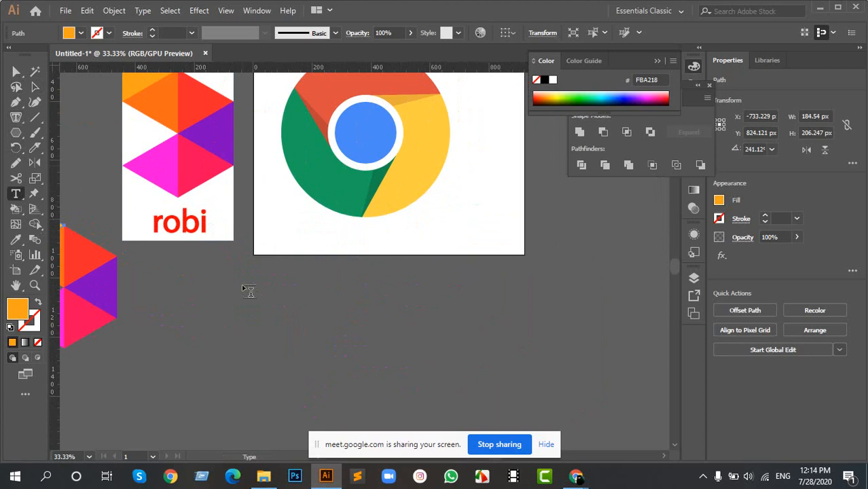
pyautogui.click(15, 195)
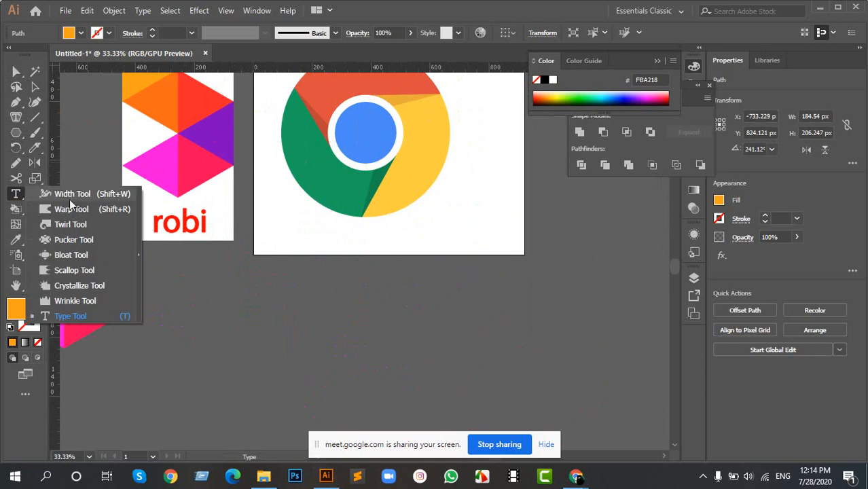
pyautogui.click(78, 316)
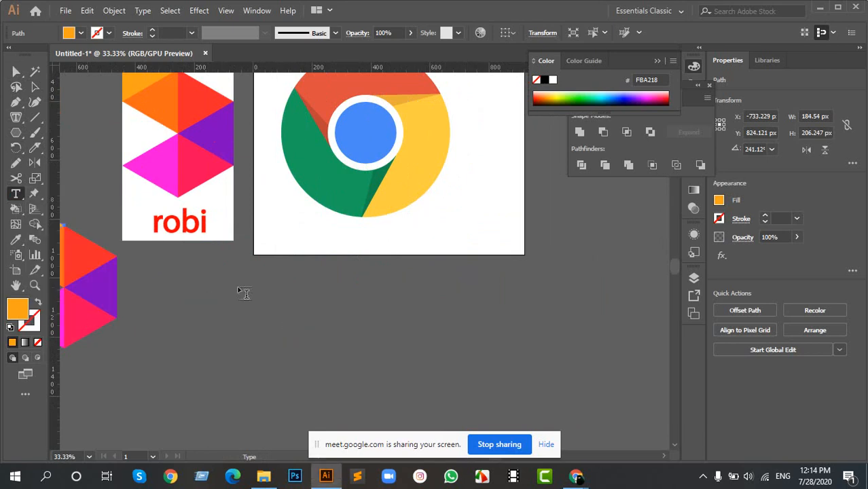
pyautogui.click(271, 322)
pyautogui.press('BackSpace')
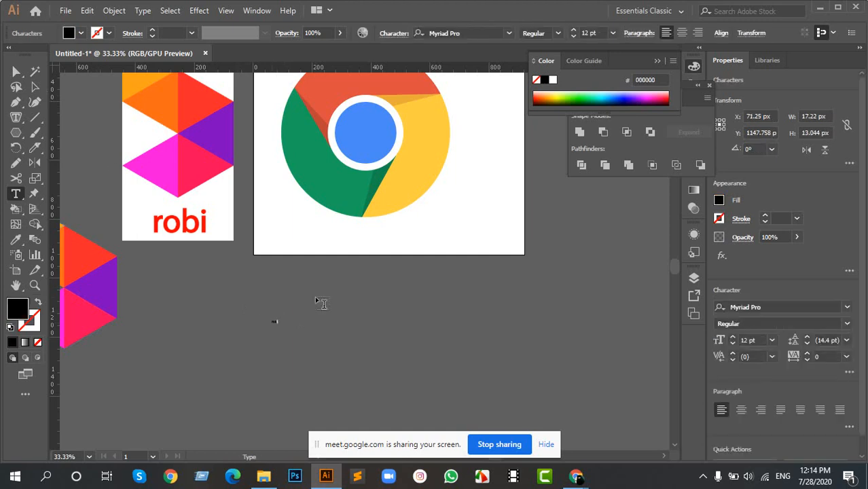
# Step: Enlarge the black "robi" text to about 116.31 pt, place it beneath the robi logo copy, and deselect it
pyautogui.click(35, 88)
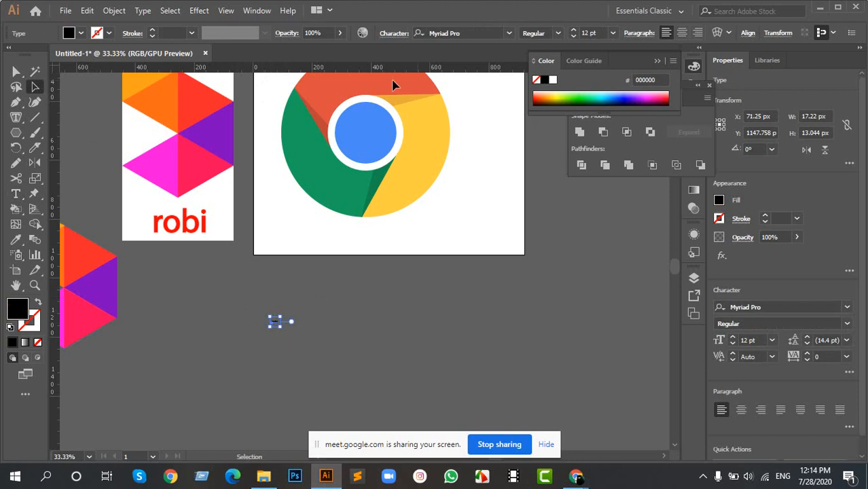
pyautogui.click(613, 33)
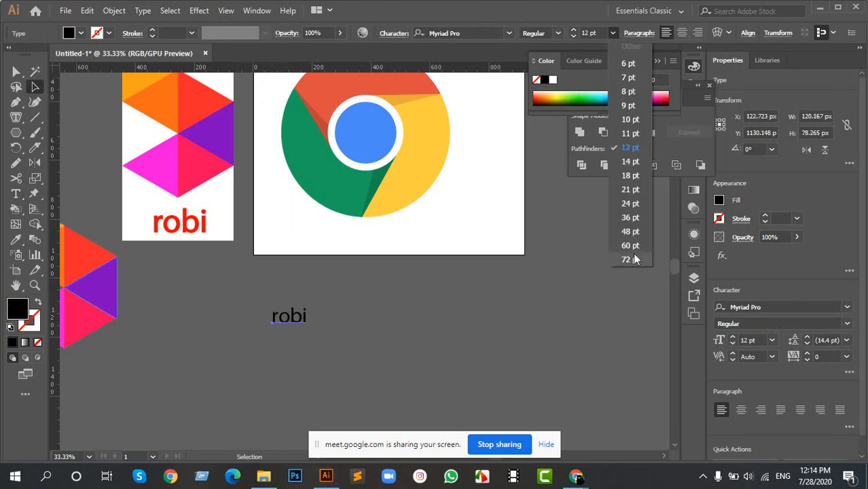
pyautogui.click(611, 259)
pyautogui.moveTo(244, 304); pyautogui.dragTo(378, 346)
pyautogui.click(406, 320)
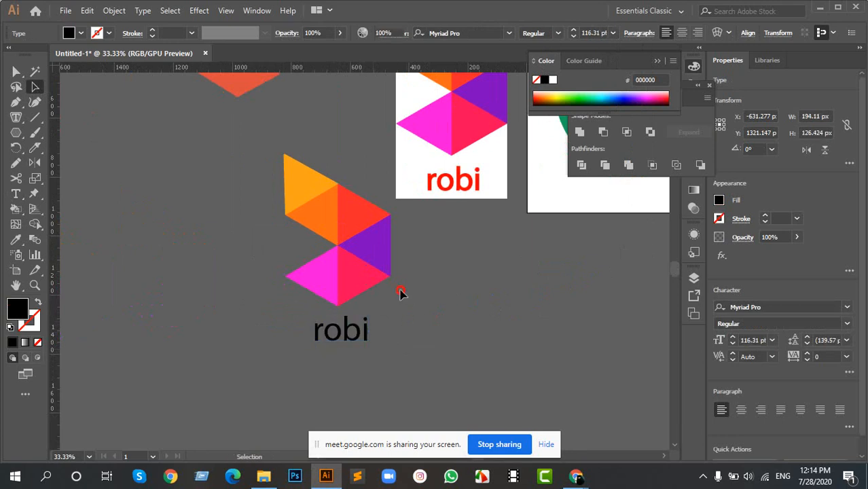
pyautogui.moveTo(400, 293); pyautogui.dragTo(298, 313)
pyautogui.moveTo(431, 224); pyautogui.dragTo(308, 275)
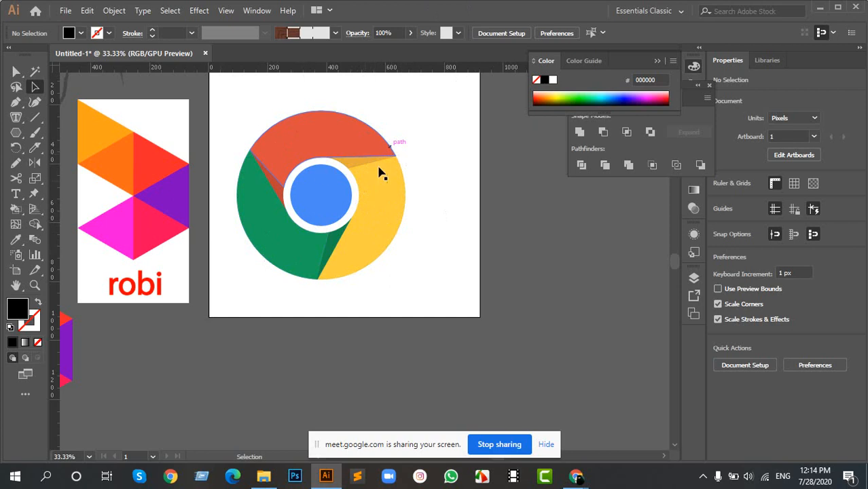
# Step: Delete the red rectangle with the dark outline from the pasteboard to the right of the artboard
pyautogui.press('space')
pyautogui.moveTo(505, 248); pyautogui.dragTo(260, 281)
pyautogui.moveTo(511, 168); pyautogui.dragTo(395, 219)
pyautogui.click(396, 220)
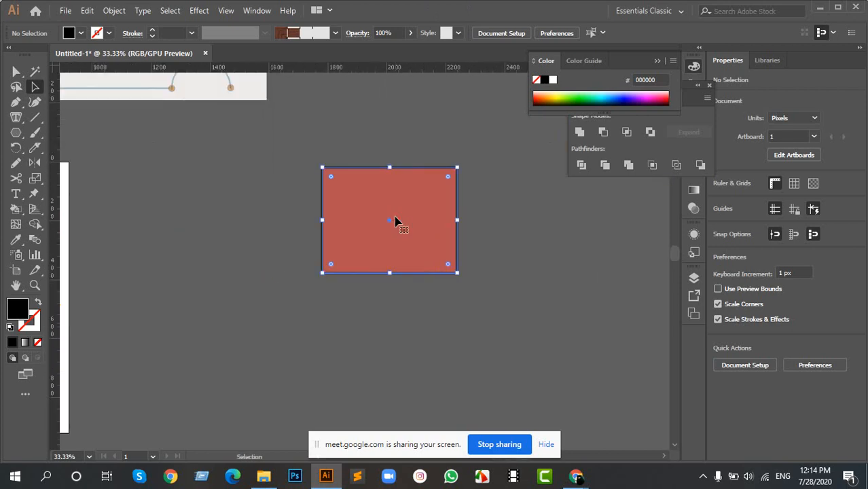
pyautogui.press('Delete')
# Step: Paste the image of the pixel-labelled proportion rectangles onto the empty pasteboard to the right of the artboard
pyautogui.press('space')
pyautogui.moveTo(275, 122); pyautogui.dragTo(440, 309)
pyautogui.scroll(-3, 254, 139)
pyautogui.press('space')
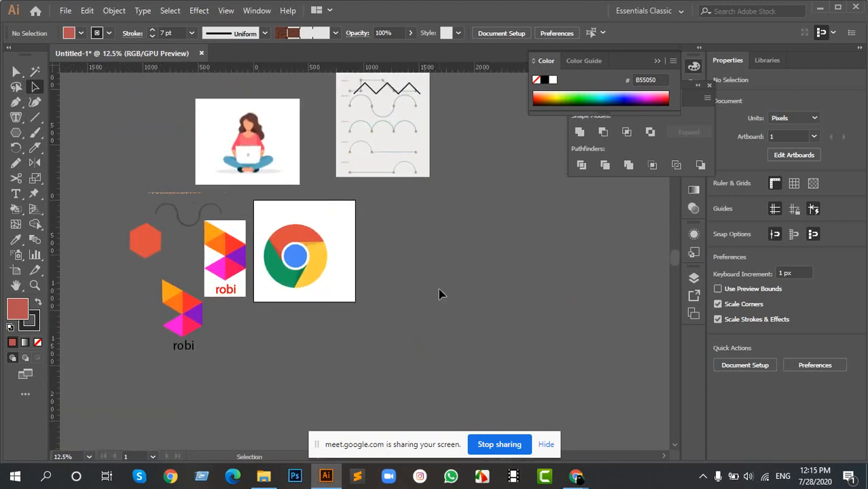
pyautogui.hotkey('ctrl', 'v')
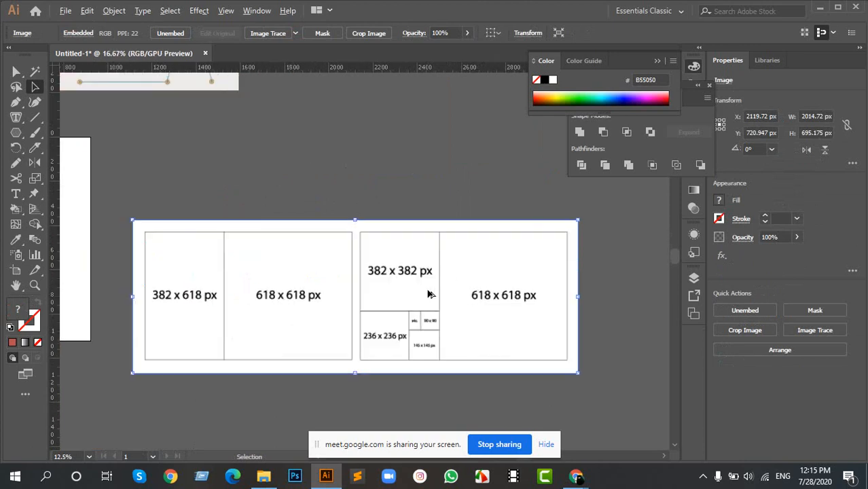
pyautogui.scroll(2, 431, 292)
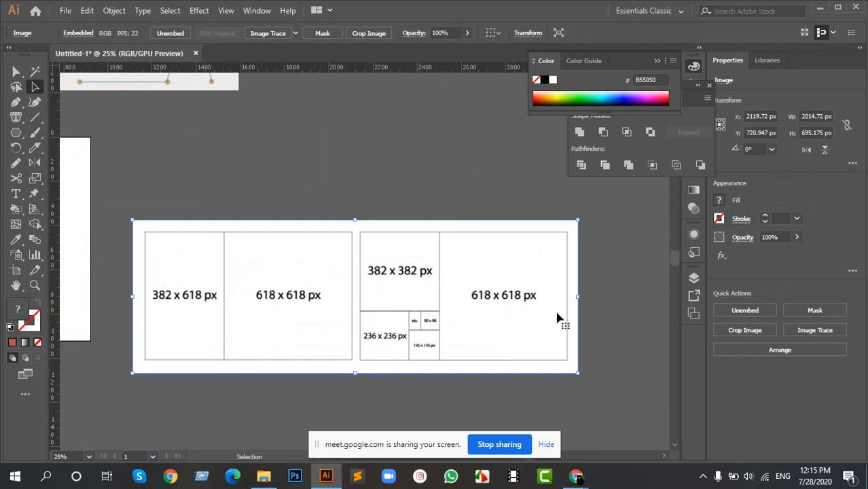
pyautogui.scroll(-2, 435, 351)
pyautogui.scroll(3, 427, 258)
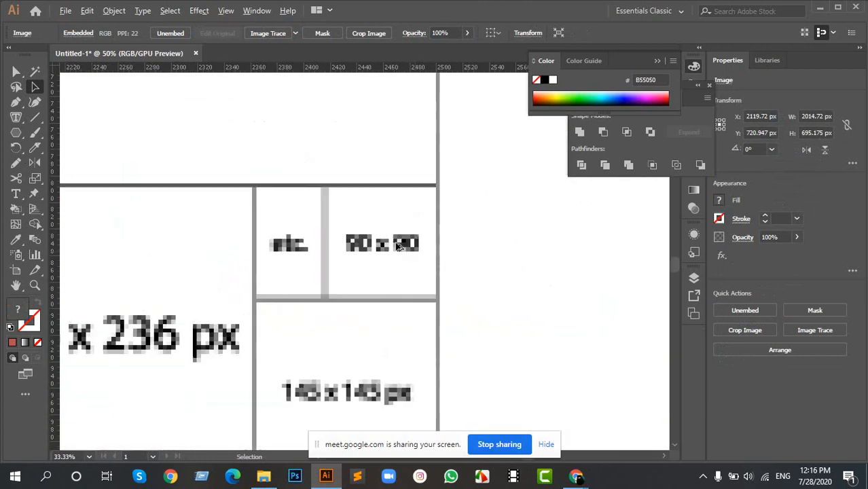
pyautogui.scroll(-3, 372, 258)
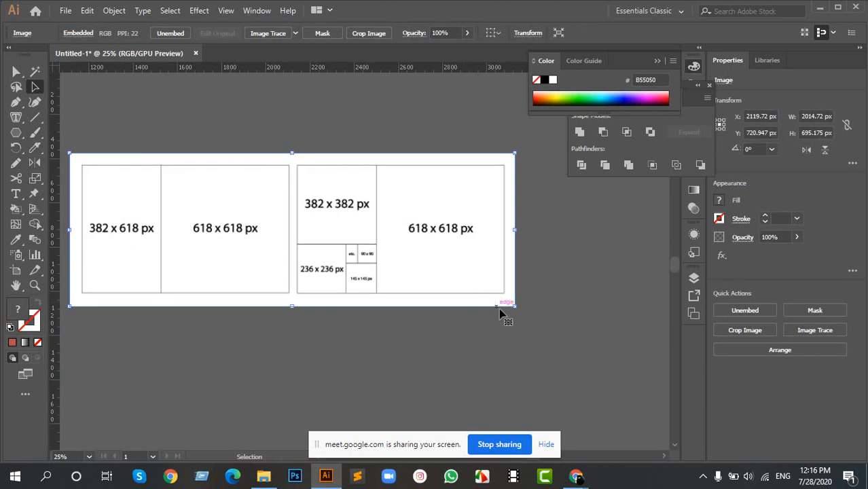
# Step: Enlarge the proportion diagram image to about 2521 x 870 px and move it further right, away from the artboard
pyautogui.moveTo(515, 307); pyautogui.dragTo(570, 332)
pyautogui.moveTo(217, 228); pyautogui.dragTo(319, 256)
pyautogui.moveTo(258, 265); pyautogui.dragTo(391, 266)
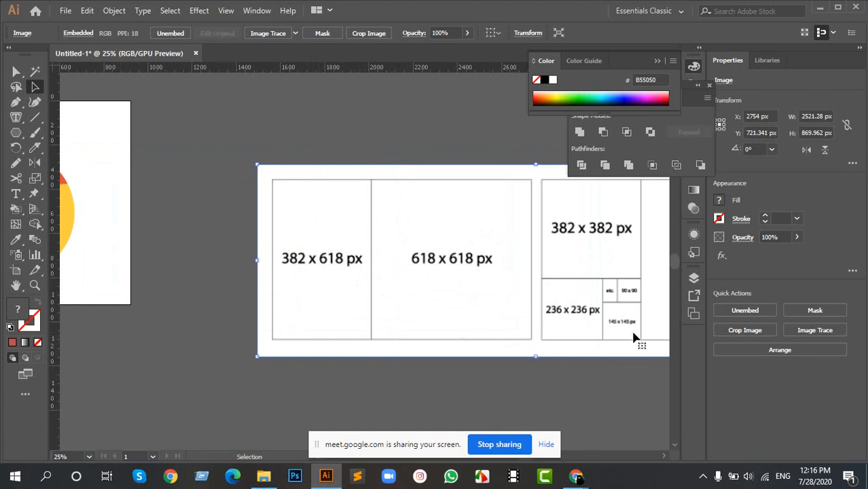
pyautogui.scroll(1, 633, 320)
pyautogui.scroll(-1, 615, 334)
pyautogui.scroll(-1, 626, 358)
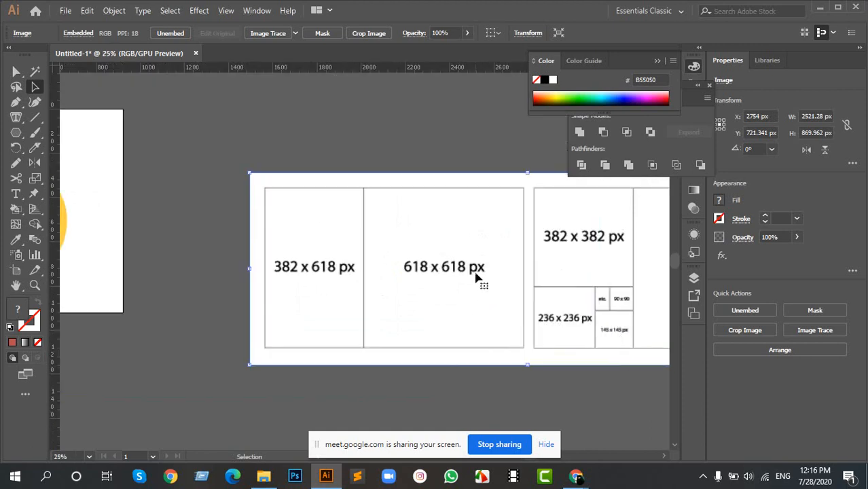
# Step: Draw a red circle about 722 px in diameter from the centre of the left diagram's 618 x 618 px square, then deselect it
pyautogui.press('space')
pyautogui.moveTo(470, 248); pyautogui.dragTo(391, 244)
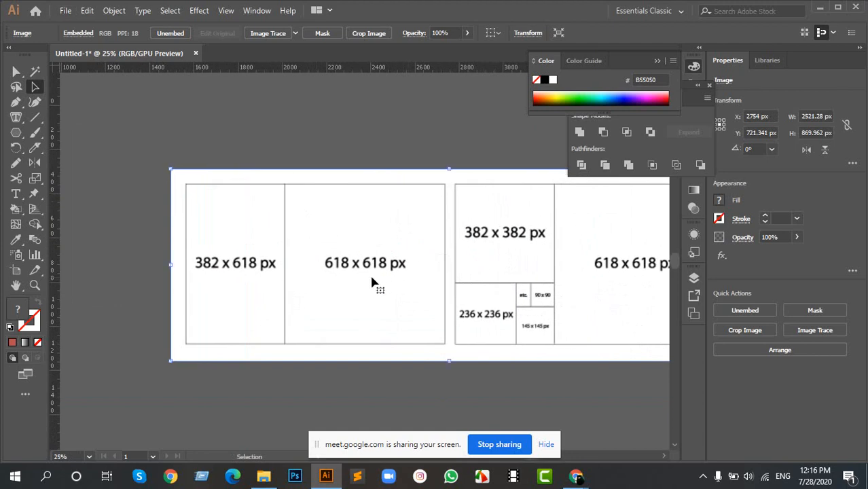
pyautogui.press('l')
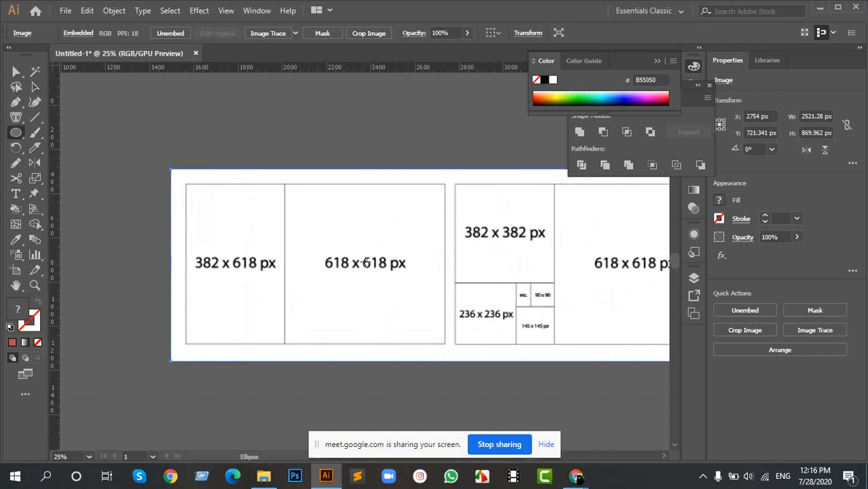
pyautogui.moveTo(363, 264); pyautogui.dragTo(401, 345)
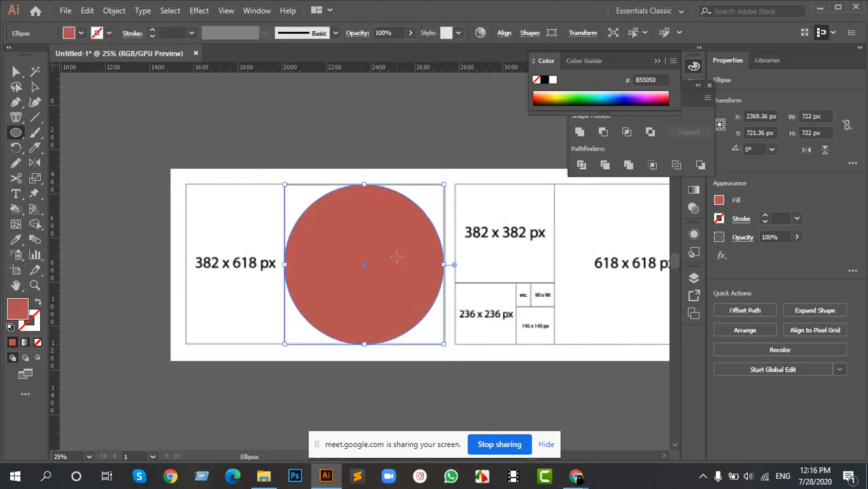
pyautogui.press('v')
pyautogui.click(390, 122)
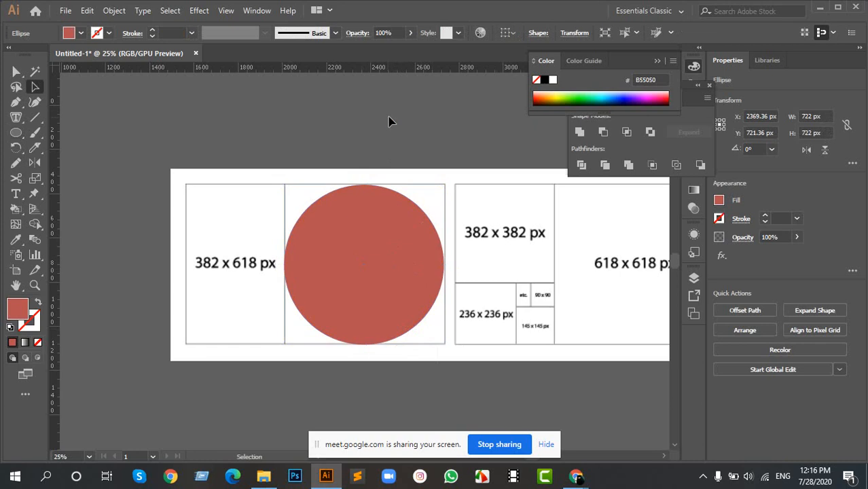
# Step: Swap the circle's fill and stroke to leave a 1 pt red outline without fill
pyautogui.click(402, 280)
pyautogui.hotkey('shift', 'x')
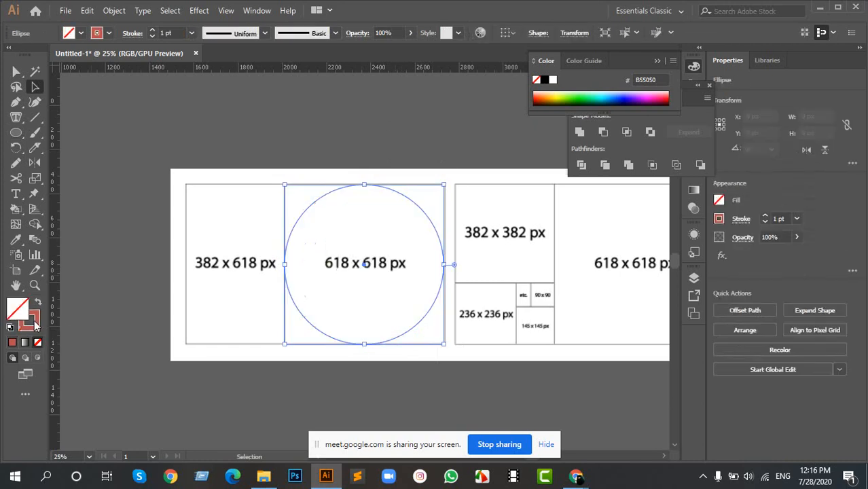
pyautogui.click(396, 252)
# Step: Shift the outlined circle 4 px to the right so that it fits between the sides of the 618 x 618 px square
pyautogui.scroll(2, 331, 232)
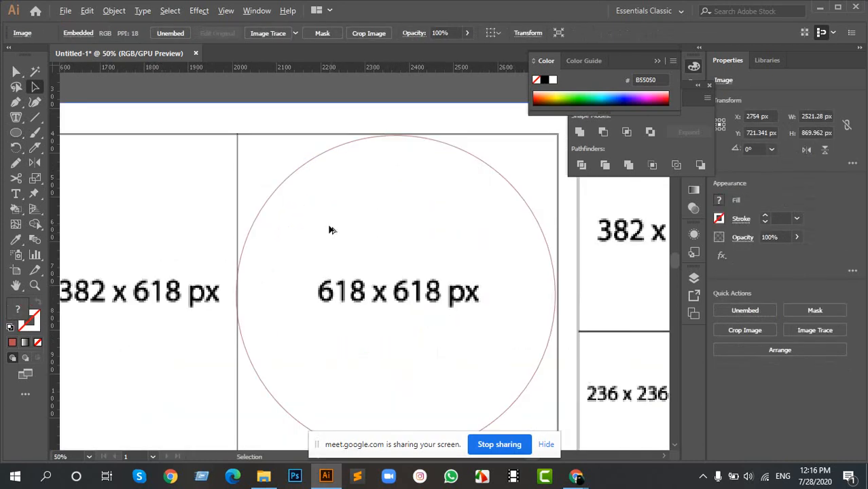
pyautogui.scroll(3, 263, 310)
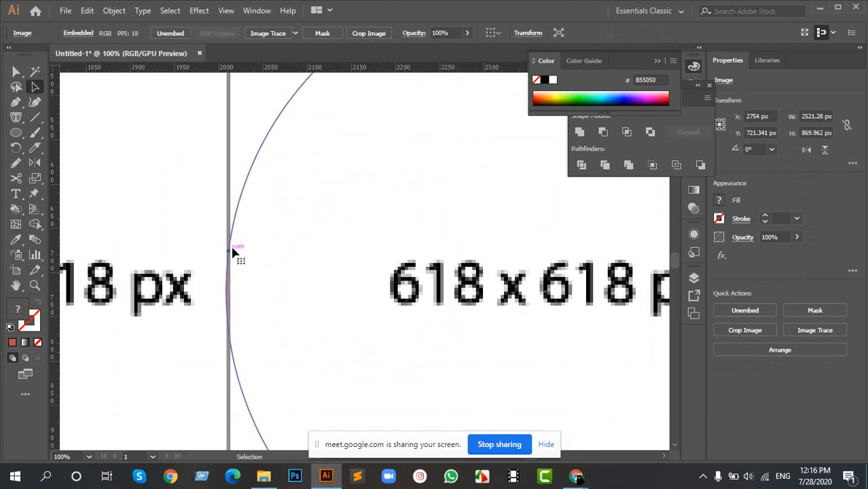
pyautogui.click(235, 213)
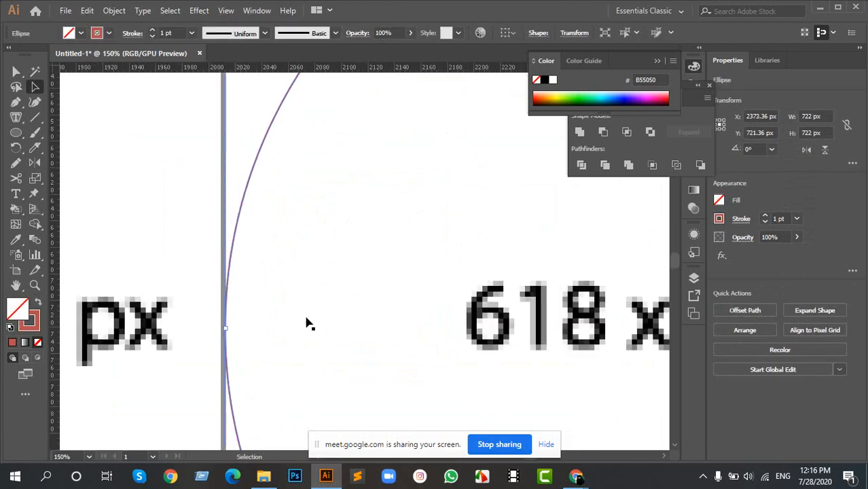
pyautogui.scroll(-4, 309, 322)
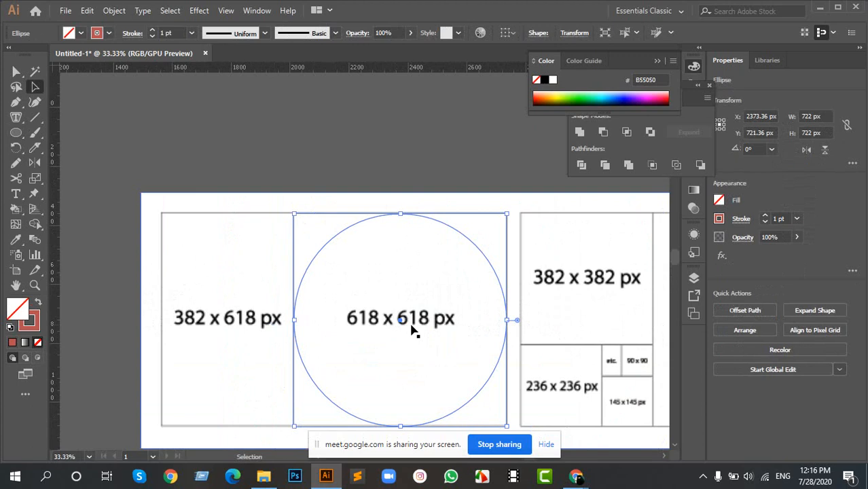
pyautogui.scroll(1, 404, 364)
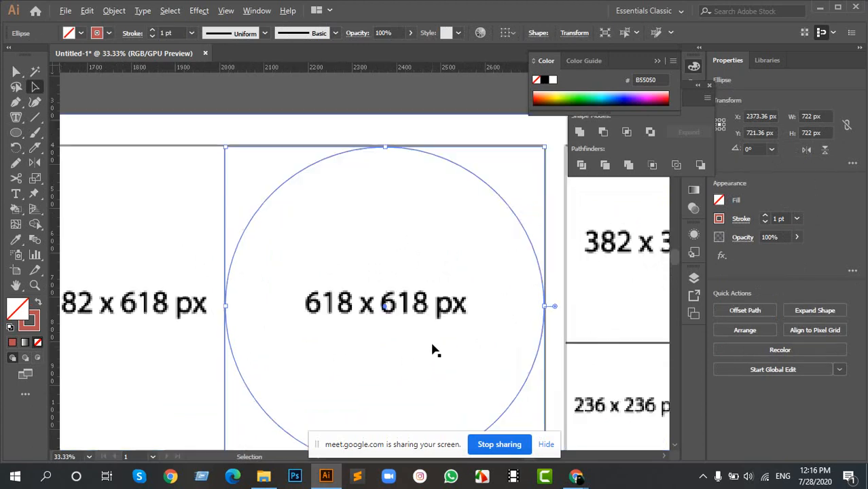
pyautogui.scroll(-3, 433, 349)
pyautogui.moveTo(517, 349); pyautogui.dragTo(416, 277)
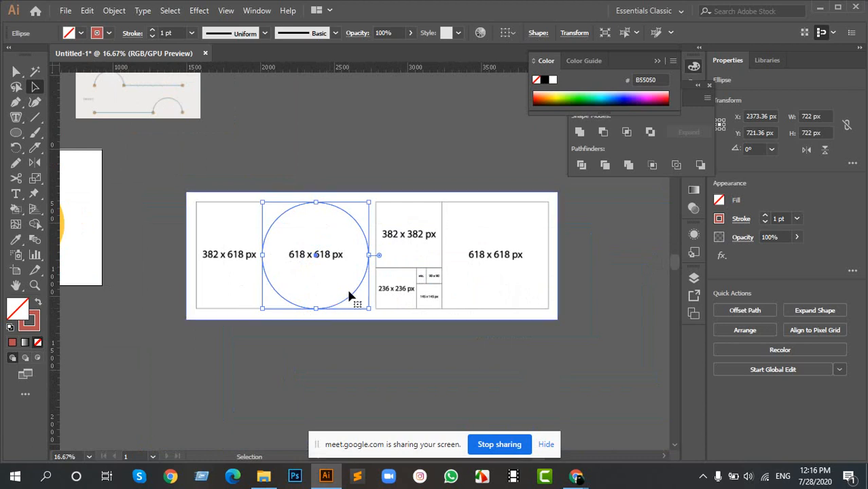
# Step: Deselect the circle and examine up close how its outline meets the sides of the 618 x 618 px square
pyautogui.scroll(-2, 229, 259)
pyautogui.scroll(4, 278, 268)
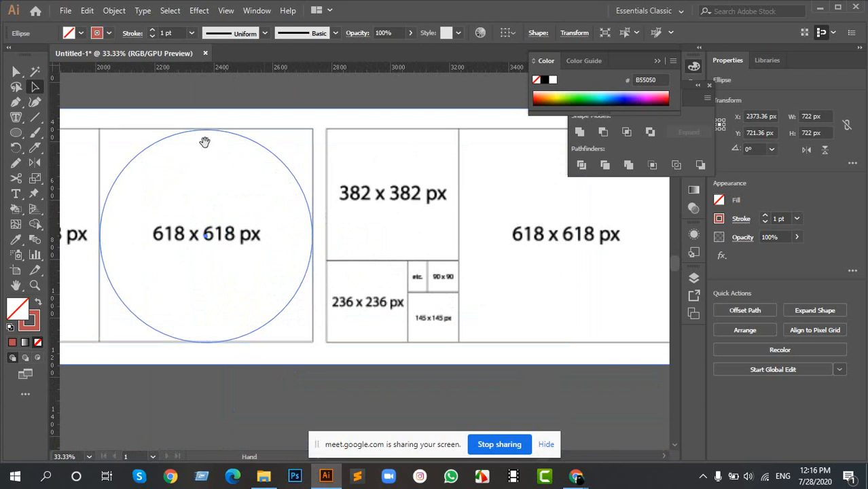
pyautogui.moveTo(204, 139); pyautogui.dragTo(310, 180)
pyautogui.click(306, 142)
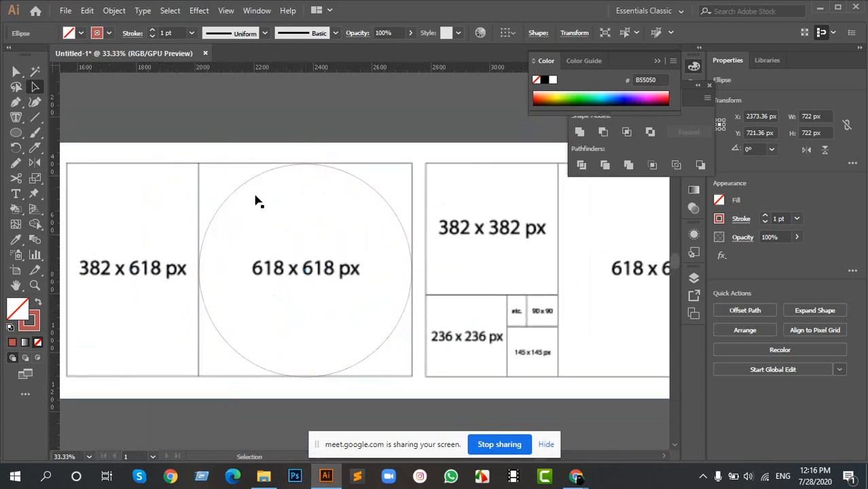
pyautogui.scroll(3, 200, 271)
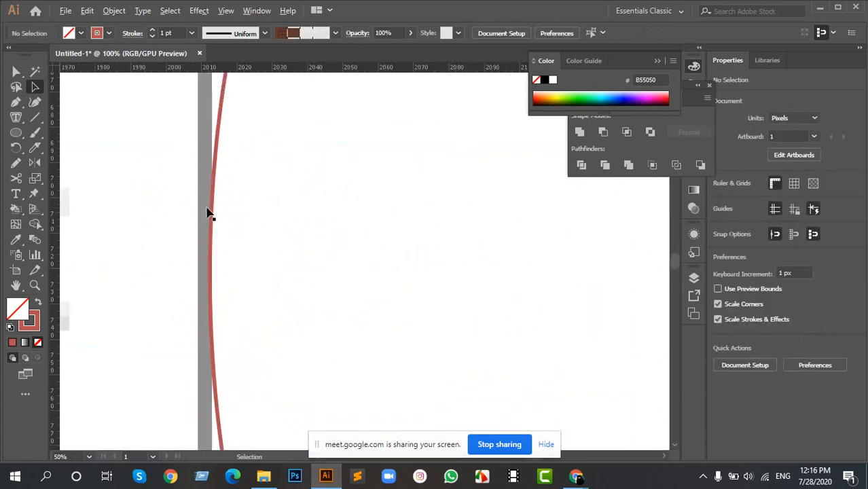
pyautogui.hscroll(5, 207, 213)
pyautogui.hscroll(5, 500, 240)
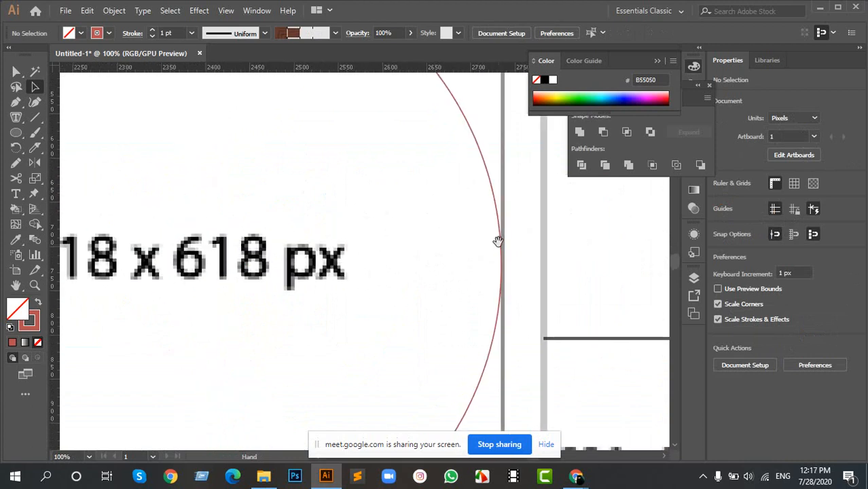
pyautogui.scroll(4, 490, 273)
pyautogui.scroll(-6, 438, 269)
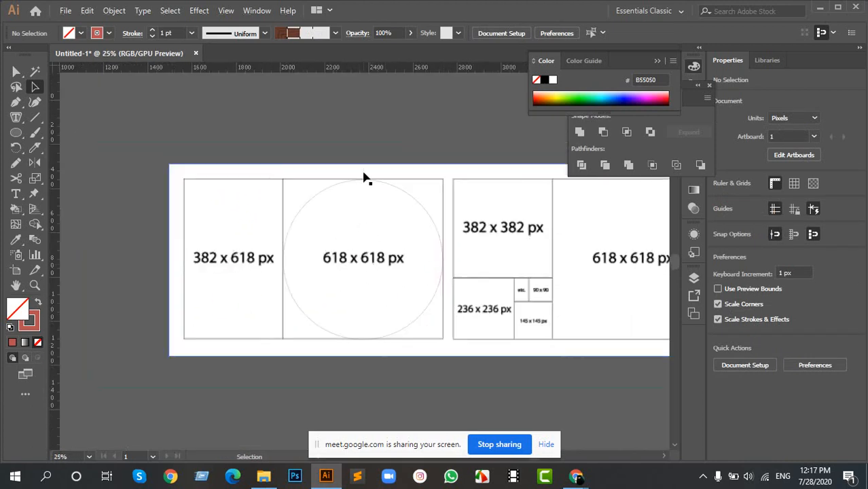
# Step: Move the circle into the right diagram's 618 x 618 px square and place a copy over the 382 x 382 px square
pyautogui.click(437, 230)
pyautogui.hscroll(3, 475, 254)
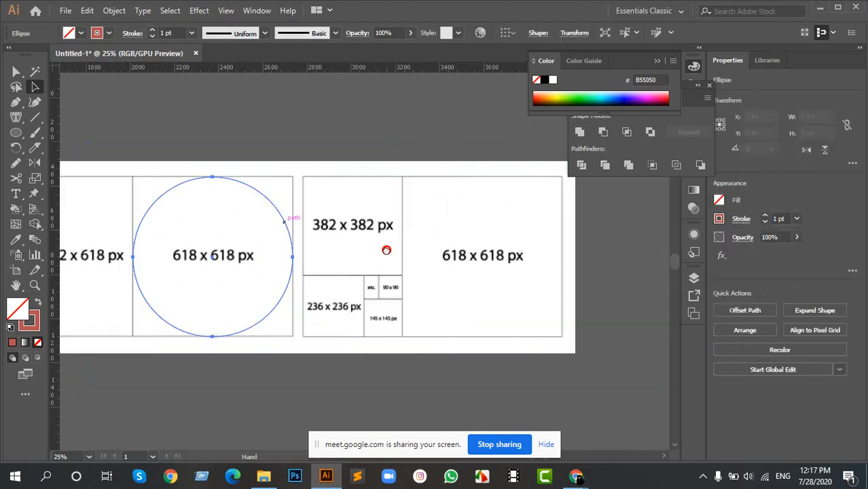
pyautogui.moveTo(287, 218); pyautogui.dragTo(412, 192)
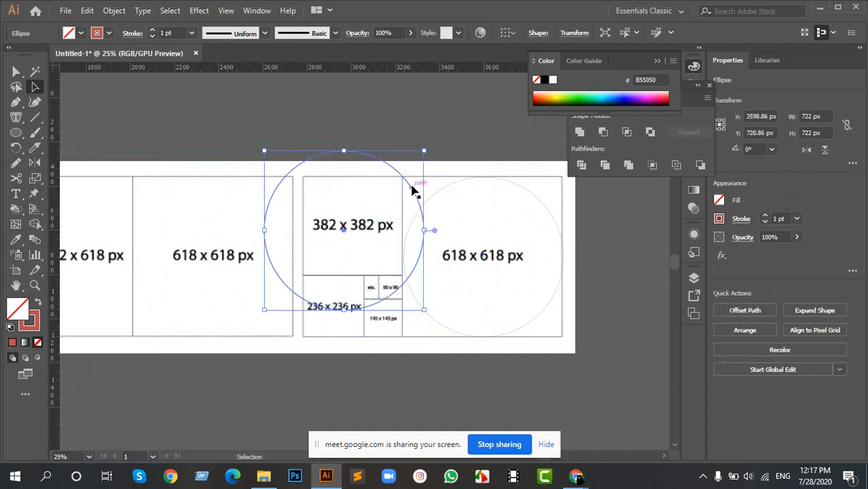
# Step: Scale the copied circle down to 446 px and align it inside the 382 x 382 px square, touching its sides
pyautogui.moveTo(423, 151); pyautogui.dragTo(374, 180)
pyautogui.scroll(3, 410, 226)
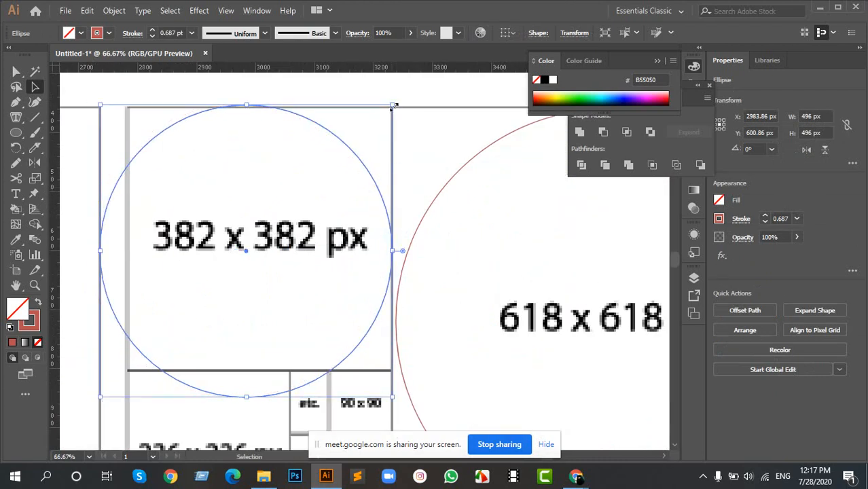
pyautogui.moveTo(391, 106); pyautogui.dragTo(378, 121)
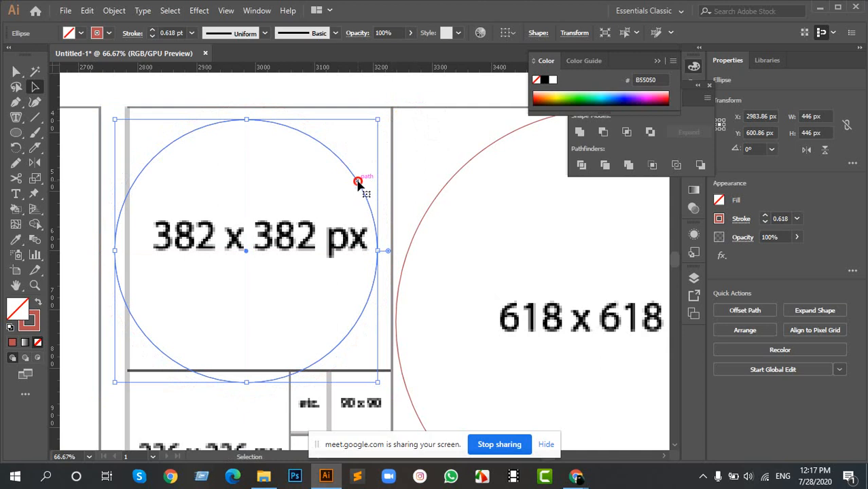
pyautogui.moveTo(358, 183); pyautogui.dragTo(370, 175)
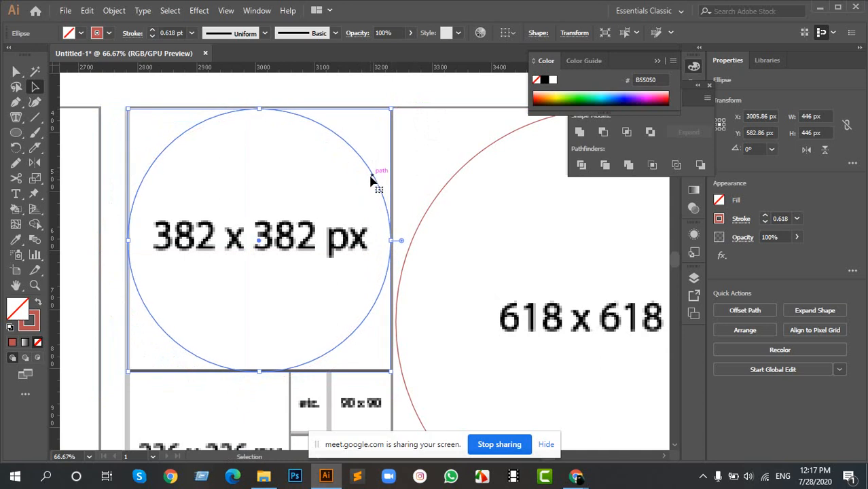
pyautogui.press('Right')
pyautogui.press('Up')
pyautogui.press('Up')
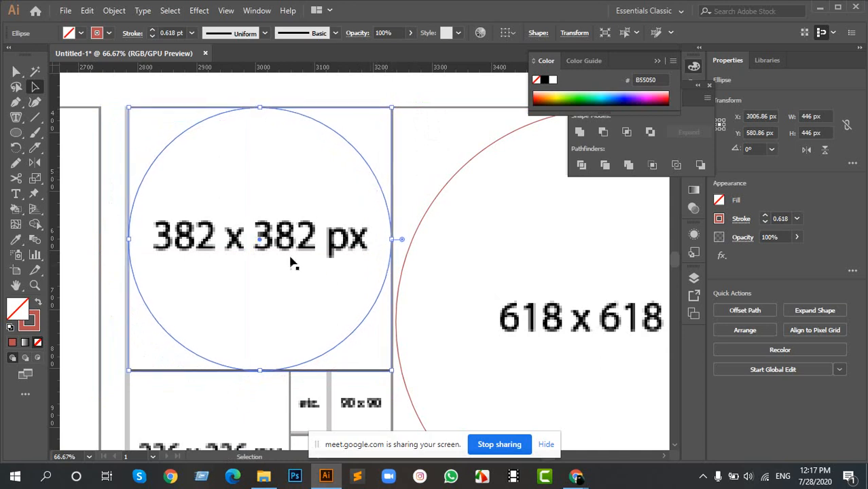
# Step: Place a copy of the 446 px circle over the 236 x 236 px square below
pyautogui.scroll(-4, 292, 264)
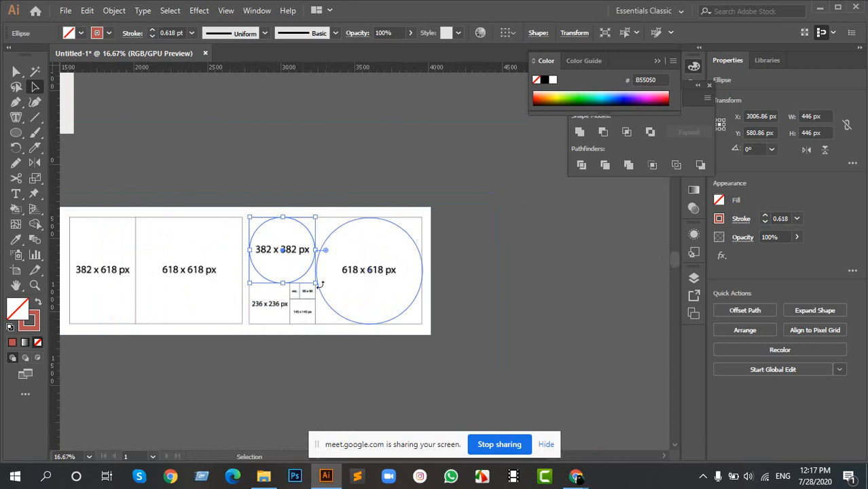
pyautogui.moveTo(293, 247); pyautogui.dragTo(426, 163)
pyautogui.scroll(4, 343, 198)
pyautogui.moveTo(450, 260); pyautogui.dragTo(481, 164)
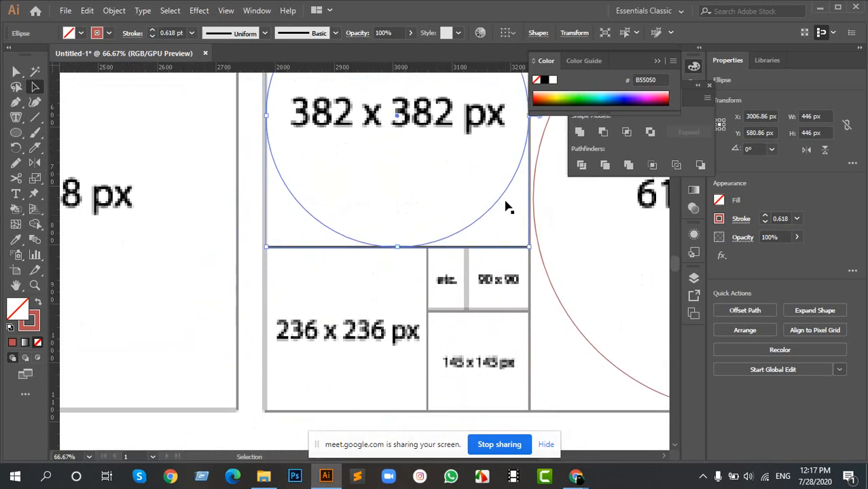
pyautogui.moveTo(506, 197); pyautogui.dragTo(426, 372)
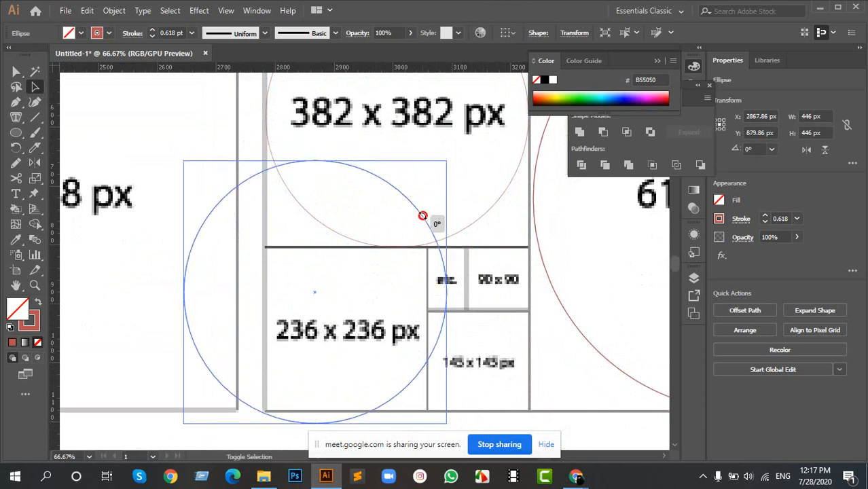
# Step: Scale the new circle copy to 276 px and fit it inside the 236 x 236 px square
pyautogui.moveTo(426, 193); pyautogui.dragTo(388, 219)
pyautogui.moveTo(378, 259)
pyautogui.mouseDown()
pyautogui.moveTo(423, 292)
pyautogui.moveTo(410, 294)
pyautogui.moveTo(404, 315)
pyautogui.mouseUp()
pyautogui.scroll(-3, 473, 342)
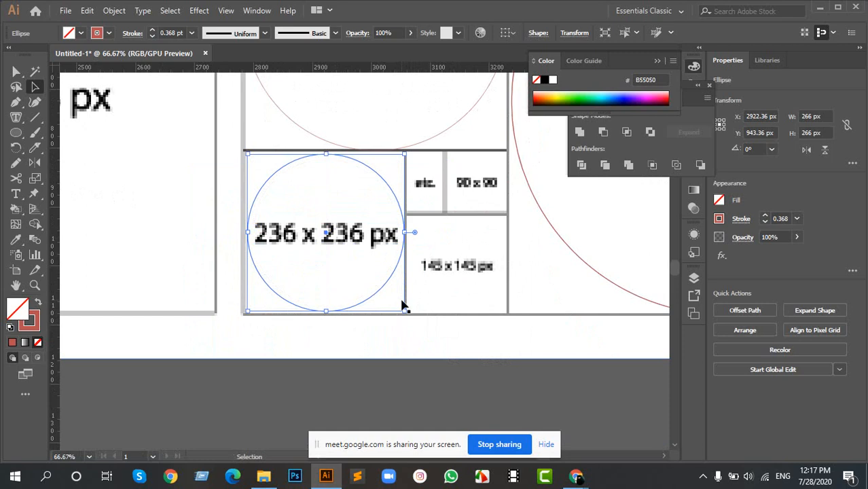
pyautogui.press('Left')
pyautogui.moveTo(406, 315); pyautogui.dragTo(408, 317)
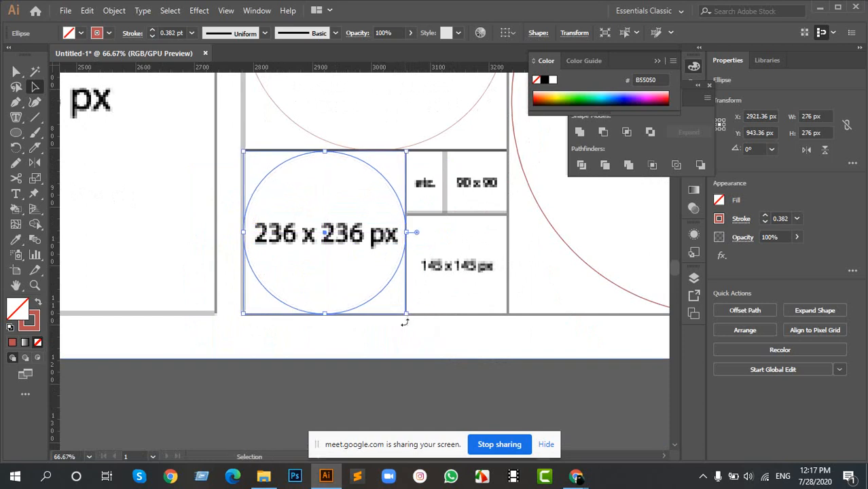
# Step: Scale the circle in the 236 x 236 px square down to 270 px so it sits inside the square's borders
pyautogui.scroll(2, 351, 275)
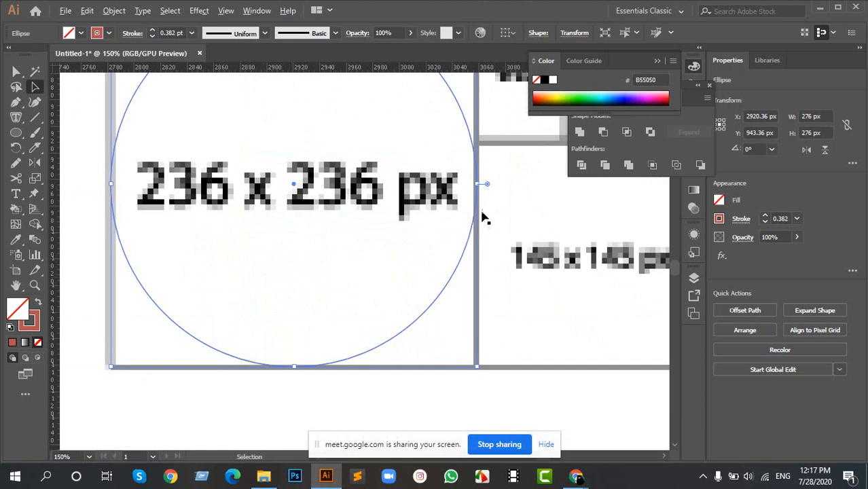
pyautogui.moveTo(475, 367); pyautogui.dragTo(475, 367)
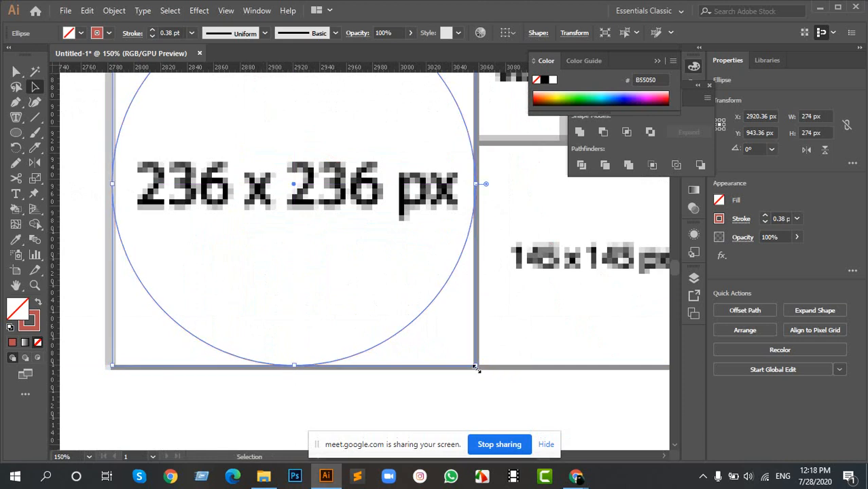
pyautogui.press('Right')
pyautogui.moveTo(476, 366); pyautogui.dragTo(474, 362)
pyautogui.scroll(-6, 389, 357)
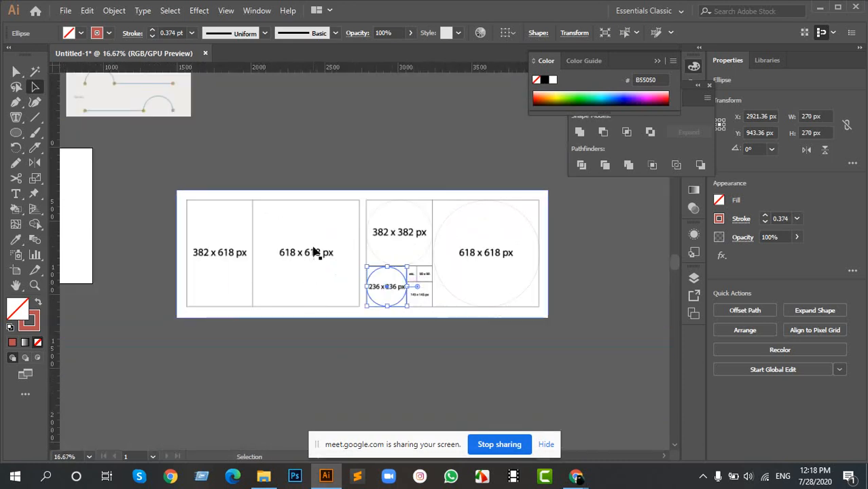
# Step: Draw a circle about 172 px in diameter in the empty area above the golden-ratio diagram
pyautogui.moveTo(257, 106); pyautogui.dragTo(282, 210)
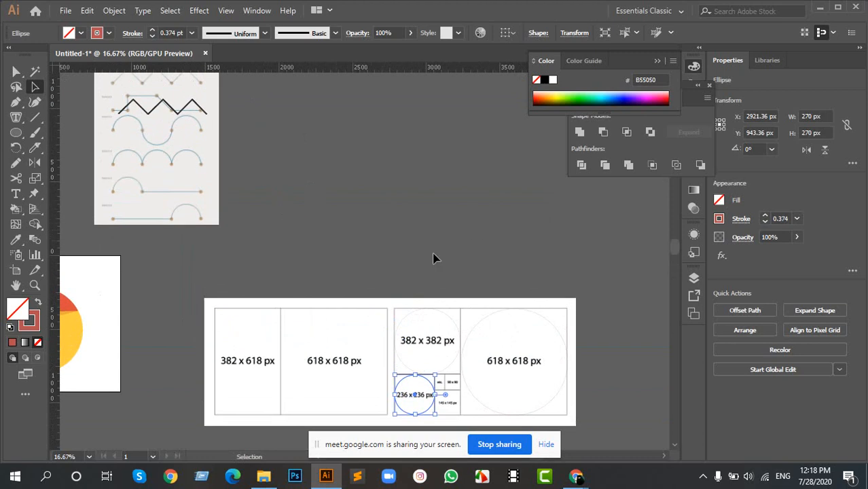
pyautogui.scroll(2, 400, 234)
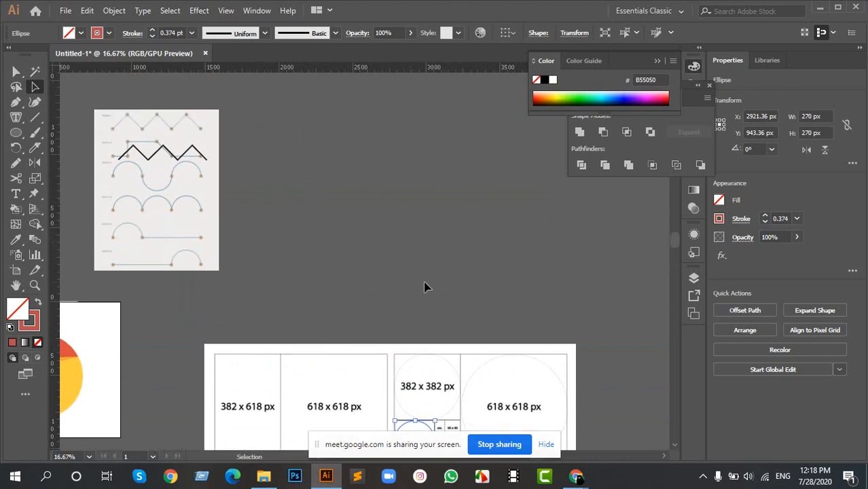
pyautogui.scroll(1, 292, 245)
pyautogui.scroll(2, 397, 191)
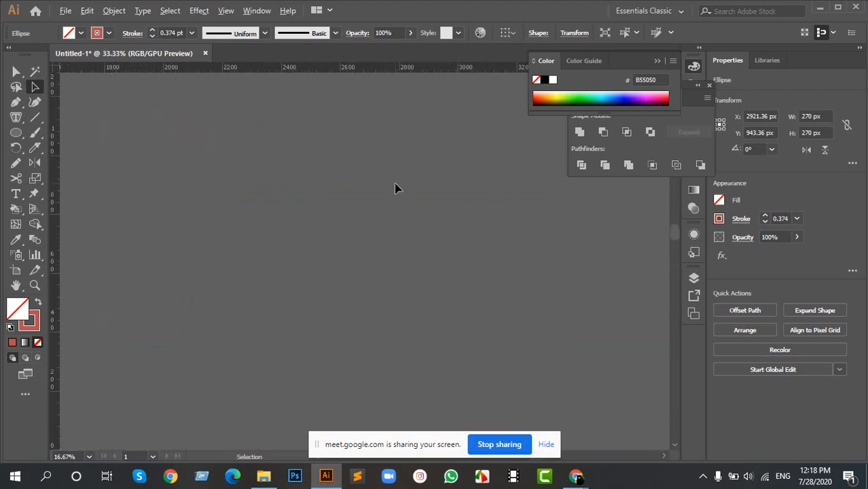
pyautogui.moveTo(345, 291); pyautogui.dragTo(333, 253)
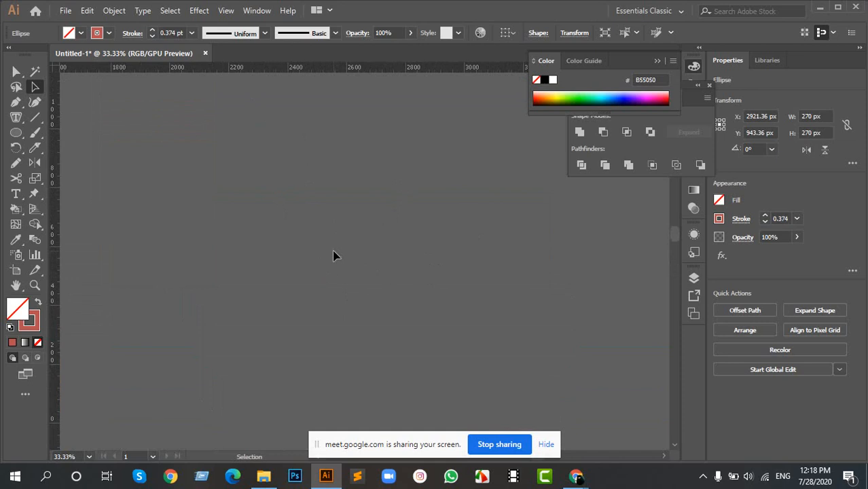
pyautogui.press('l')
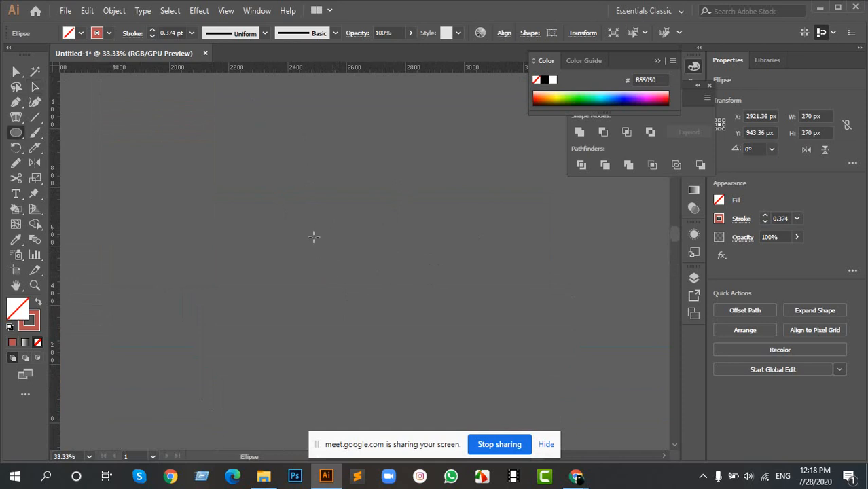
pyautogui.moveTo(337, 248); pyautogui.dragTo(354, 274)
pyautogui.press('a')
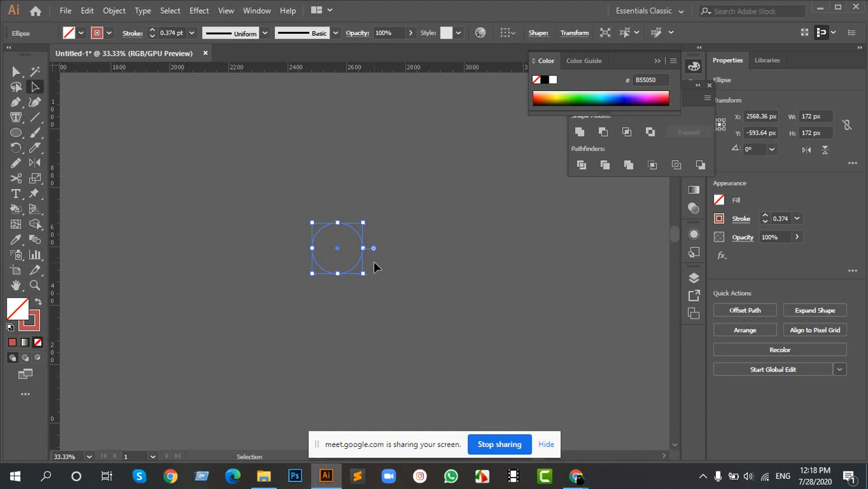
# Step: Create a new artboard about 1219 x 769 px around the new circle
pyautogui.scroll(-4, 353, 264)
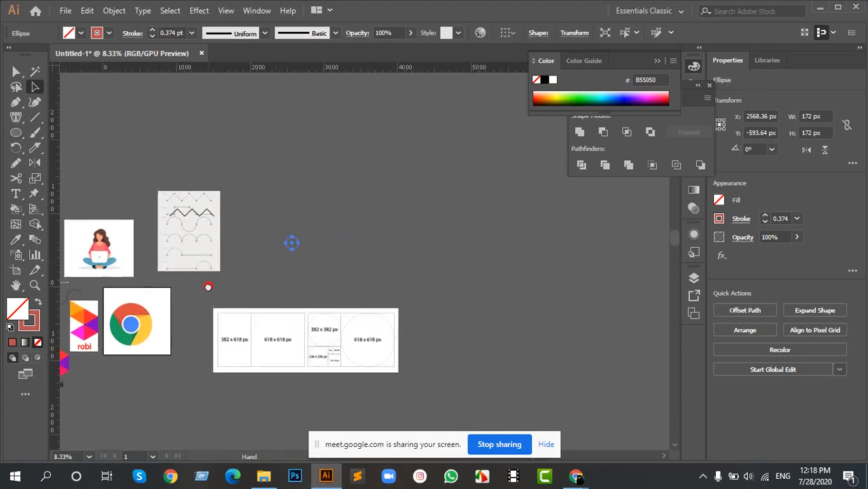
pyautogui.scroll(4, 286, 245)
pyautogui.hotkey('shift', 'o')
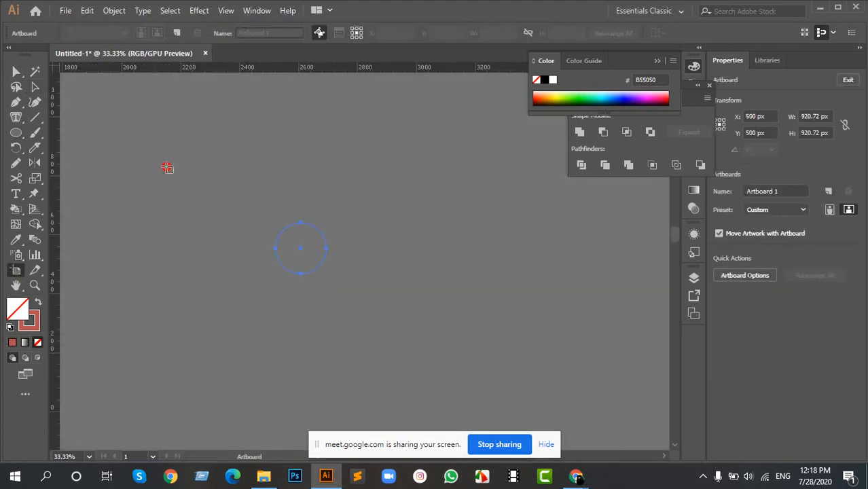
pyautogui.moveTo(156, 156); pyautogui.dragTo(515, 382)
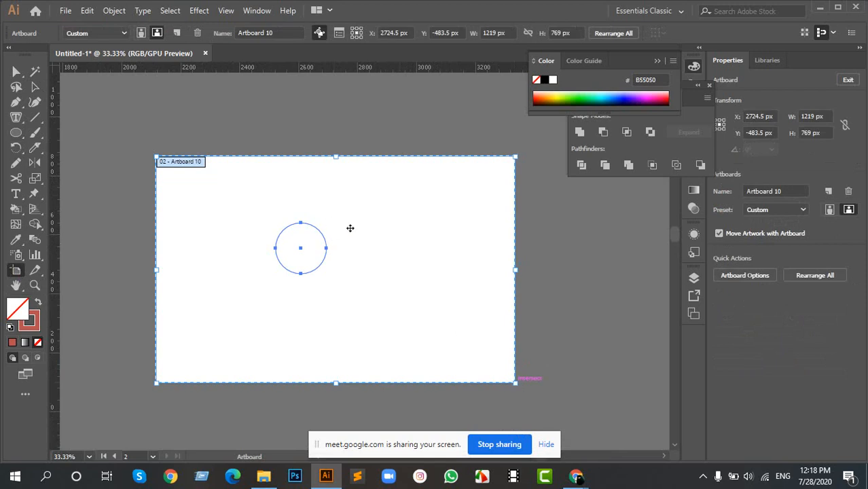
pyautogui.press('v')
pyautogui.click(343, 257)
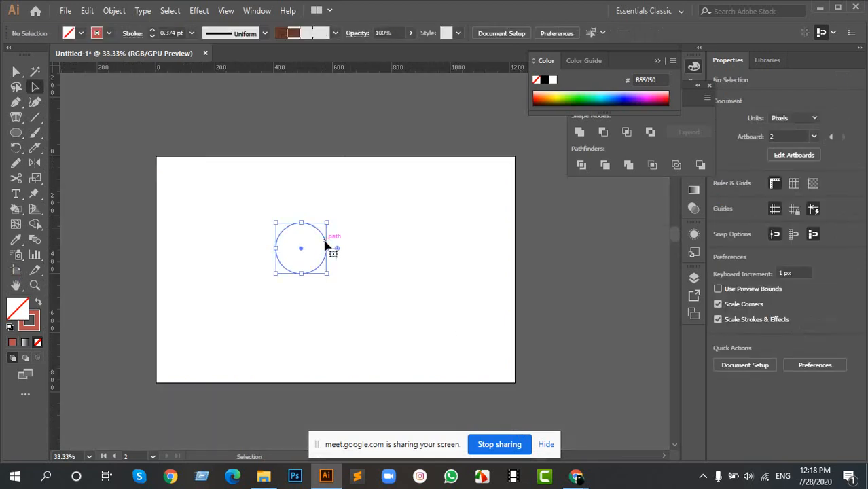
# Step: Shift the circle slightly left on the new artboard and set its stroke colour to black
pyautogui.moveTo(326, 244); pyautogui.dragTo(295, 248)
pyautogui.scroll(1, 293, 251)
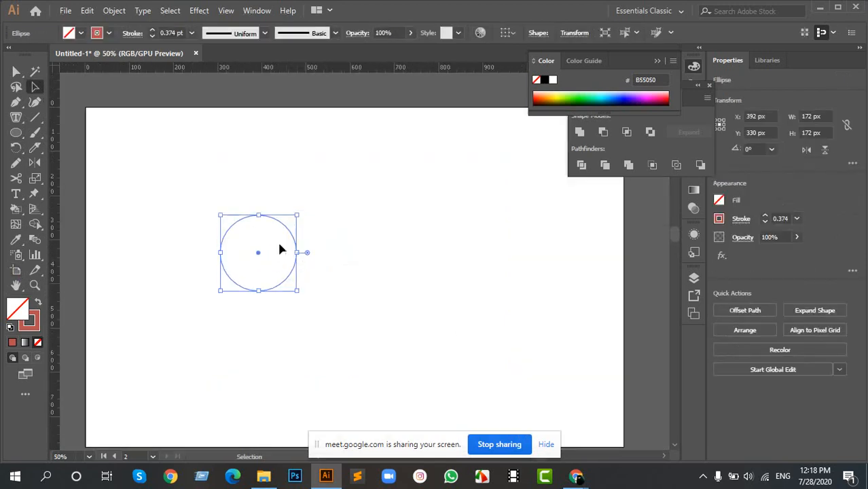
pyautogui.click(107, 33)
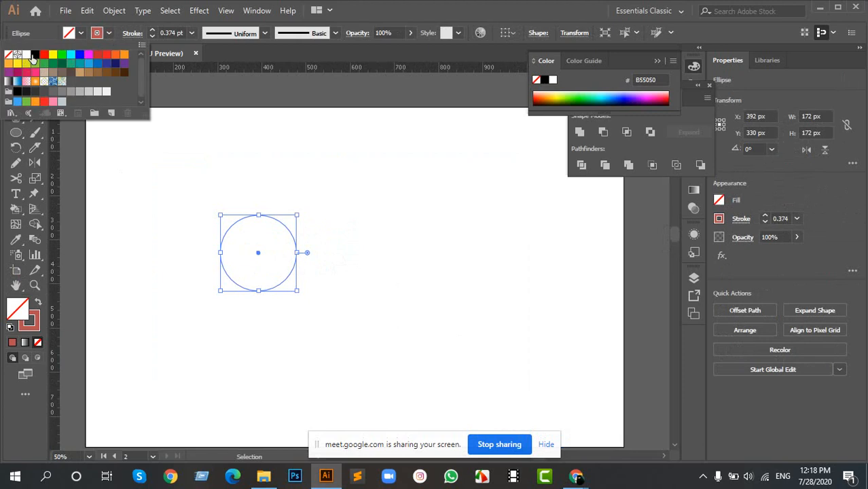
pyautogui.click(34, 55)
pyautogui.click(344, 244)
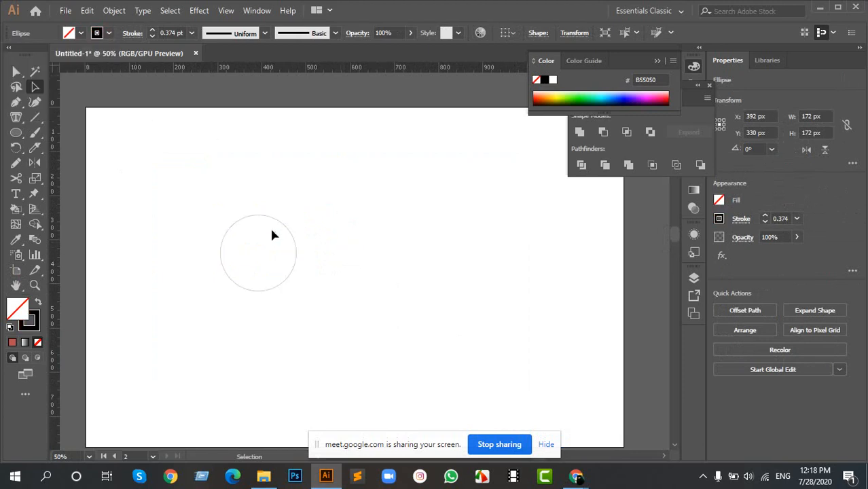
# Step: Duplicate the 172 px circle twice to the right to form a row of three circles touching edge to edge
pyautogui.moveTo(172, 181); pyautogui.dragTo(367, 323)
pyautogui.scroll(2, 299, 252)
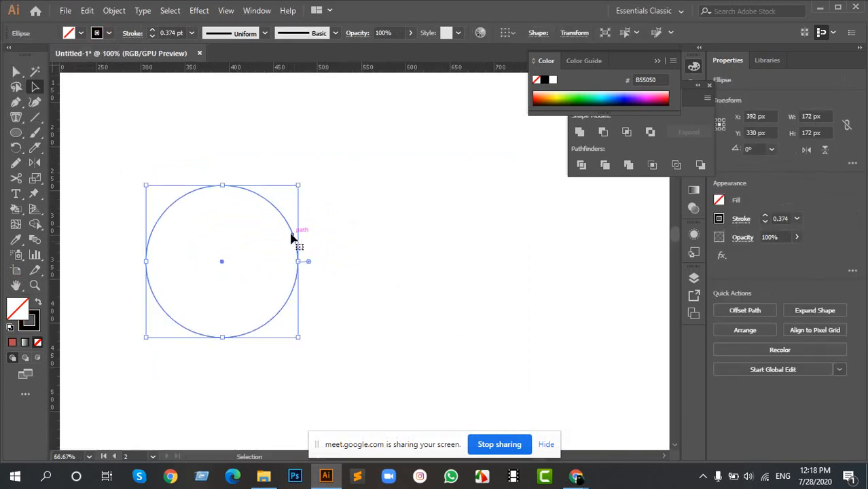
pyautogui.moveTo(292, 229); pyautogui.dragTo(442, 240)
pyautogui.hotkey('ctrl', 'd')
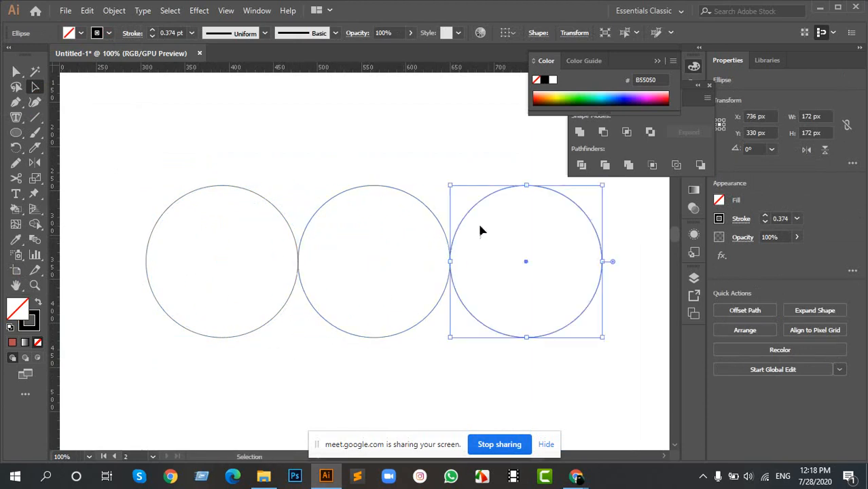
# Step: Examine at high magnification how the outlines of neighbouring circles meet at both touching points in the row
pyautogui.scroll(10, 299, 261)
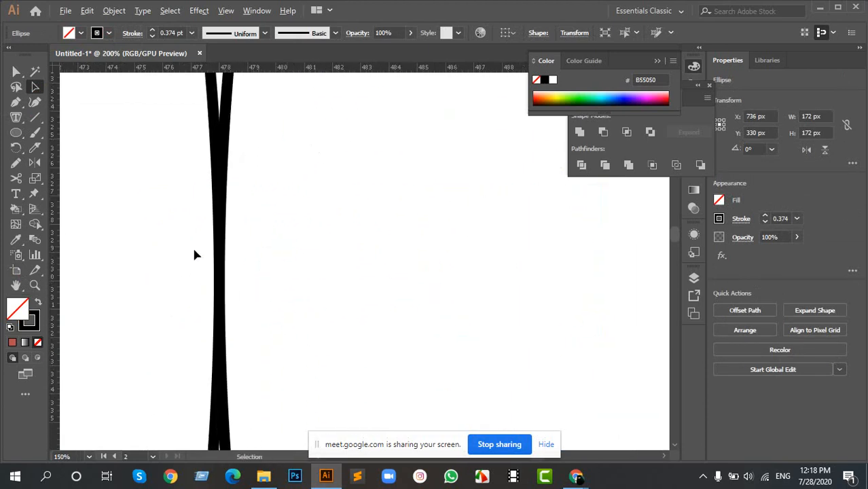
pyautogui.moveTo(173, 228); pyautogui.dragTo(274, 306)
pyautogui.scroll(-8, 230, 273)
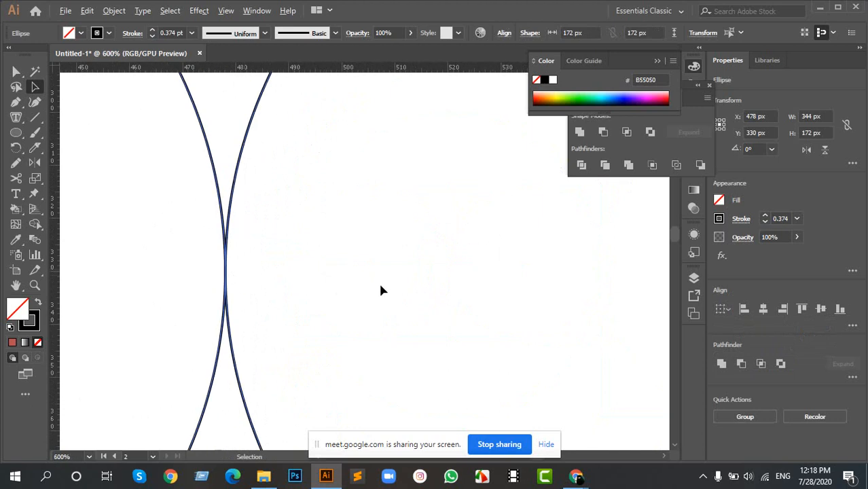
pyautogui.moveTo(530, 305); pyautogui.dragTo(265, 286)
pyautogui.click(299, 253)
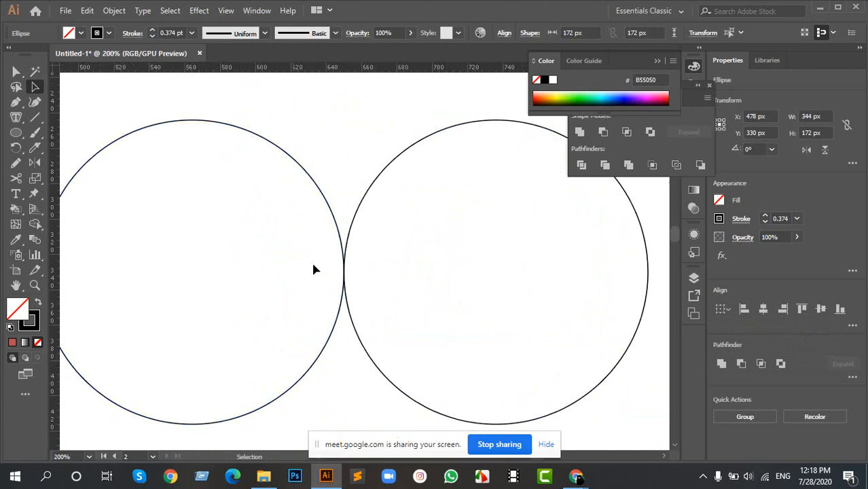
pyautogui.scroll(3, 313, 267)
pyautogui.click(427, 270)
pyautogui.scroll(8, 268, 275)
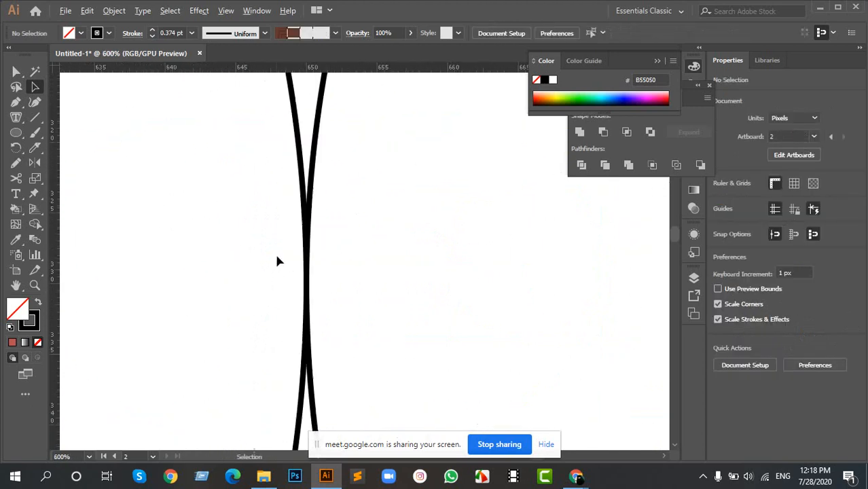
pyautogui.click(365, 281)
pyautogui.hotkey('ctrl', 'a')
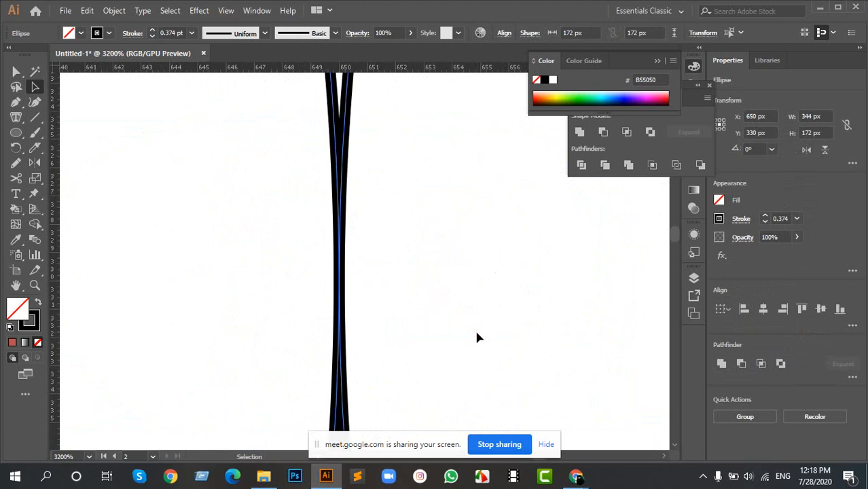
# Step: Move the rightmost circle 1 px away from the middle one, then return it to the touching point
pyautogui.click(347, 133)
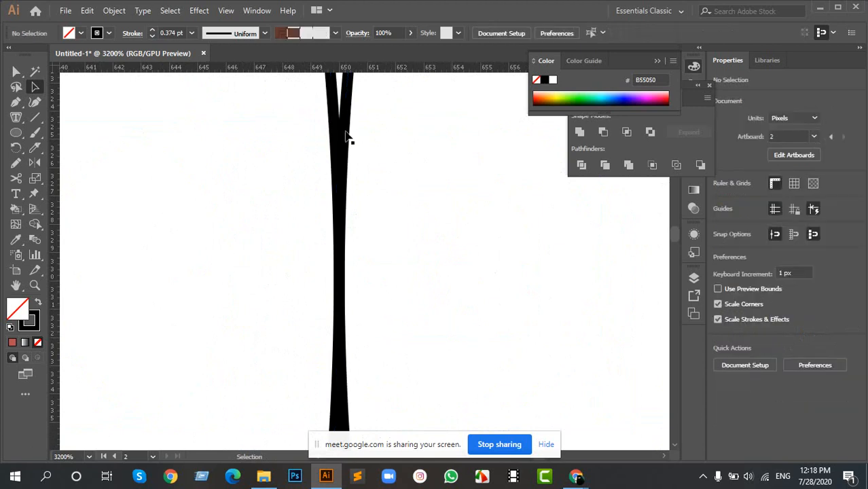
pyautogui.click(348, 127)
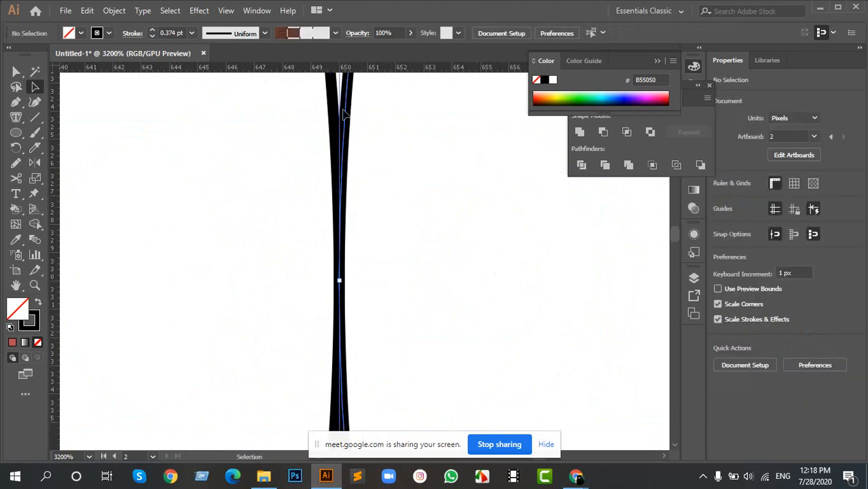
pyautogui.moveTo(348, 110); pyautogui.dragTo(376, 113)
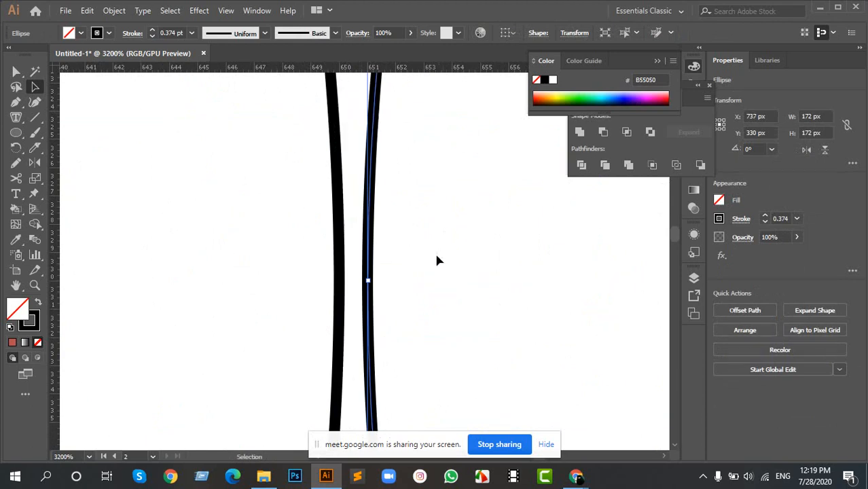
pyautogui.press('Left')
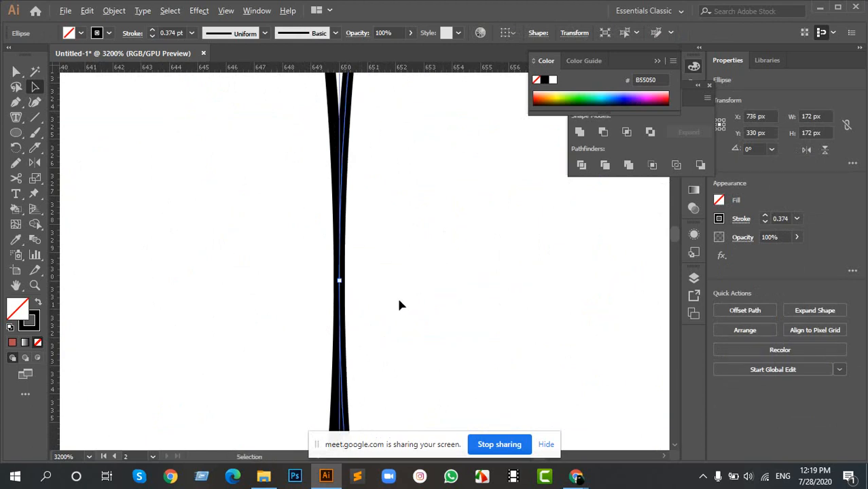
# Step: Select all three circles and reposition the row together on the artboard
pyautogui.scroll(-5, 394, 304)
pyautogui.scroll(-11, 389, 304)
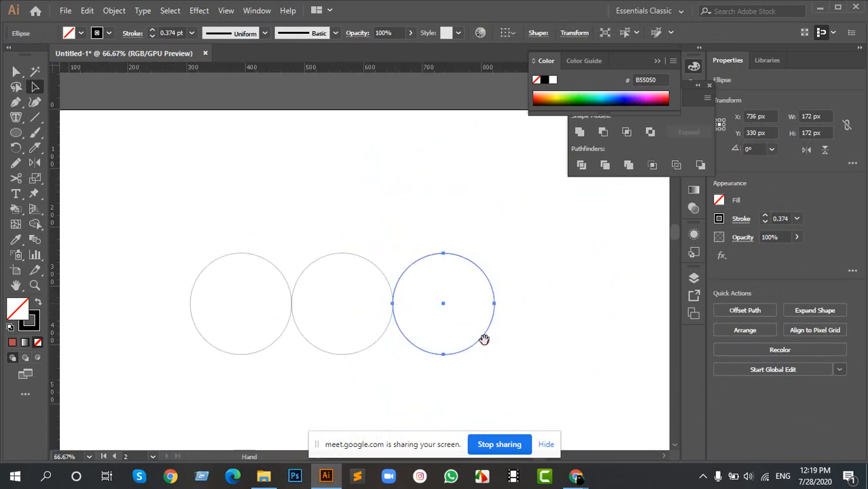
pyautogui.scroll(-3, 484, 341)
pyautogui.moveTo(153, 119); pyautogui.dragTo(559, 305)
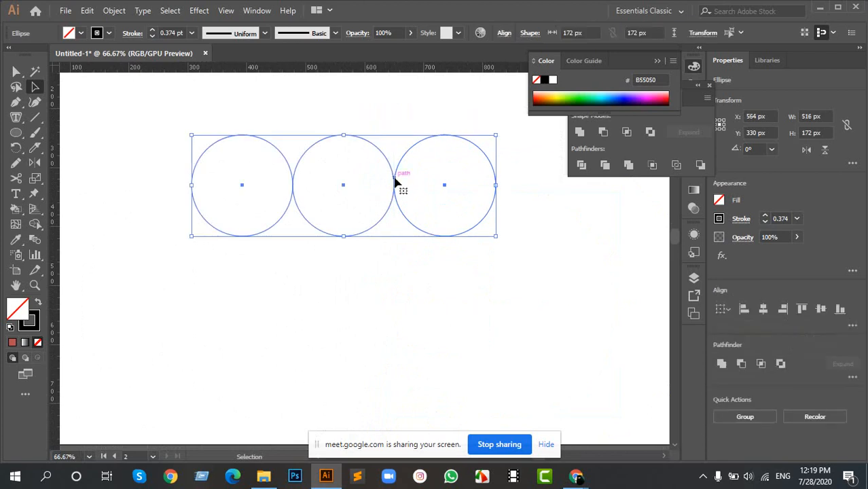
pyautogui.moveTo(390, 203); pyautogui.dragTo(412, 370)
pyautogui.moveTo(412, 370); pyautogui.dragTo(400, 249)
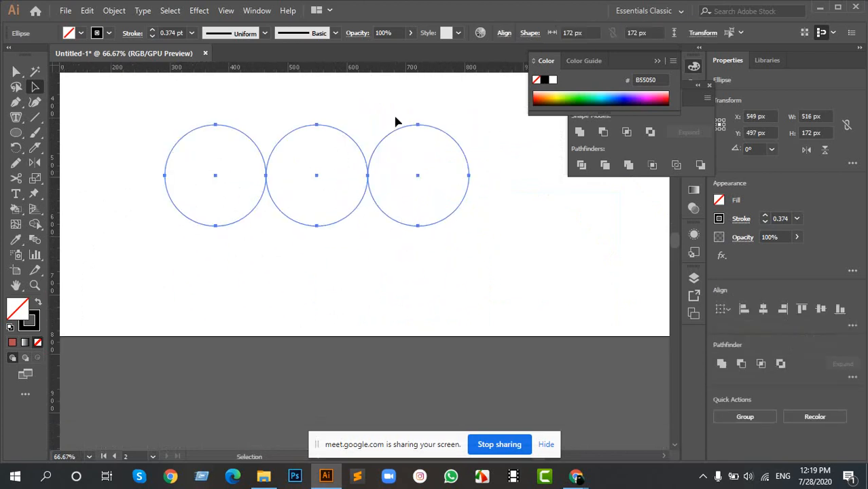
pyautogui.moveTo(397, 122); pyautogui.dragTo(395, 286)
pyautogui.moveTo(377, 316); pyautogui.dragTo(395, 211)
pyautogui.click(378, 147)
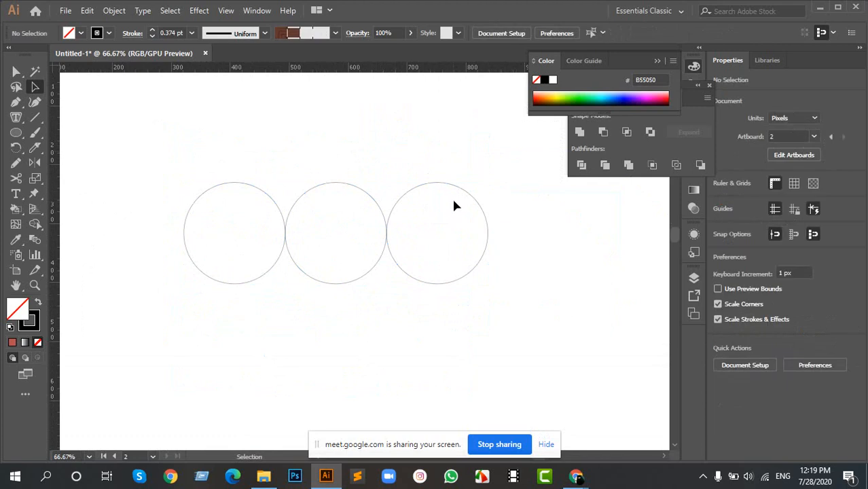
# Step: Draw a circle about 364 px wide over the right end of the row, shift it left and scale it to 324 px
pyautogui.press('l')
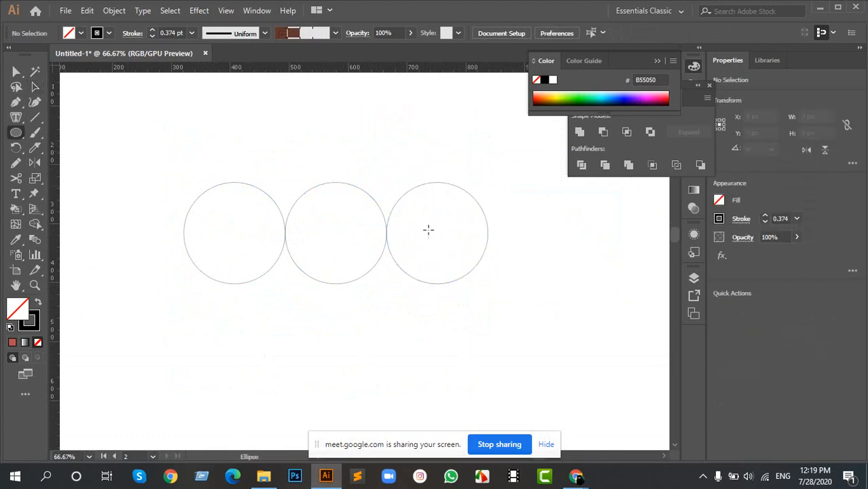
pyautogui.moveTo(433, 228); pyautogui.dragTo(537, 315)
pyautogui.press('a')
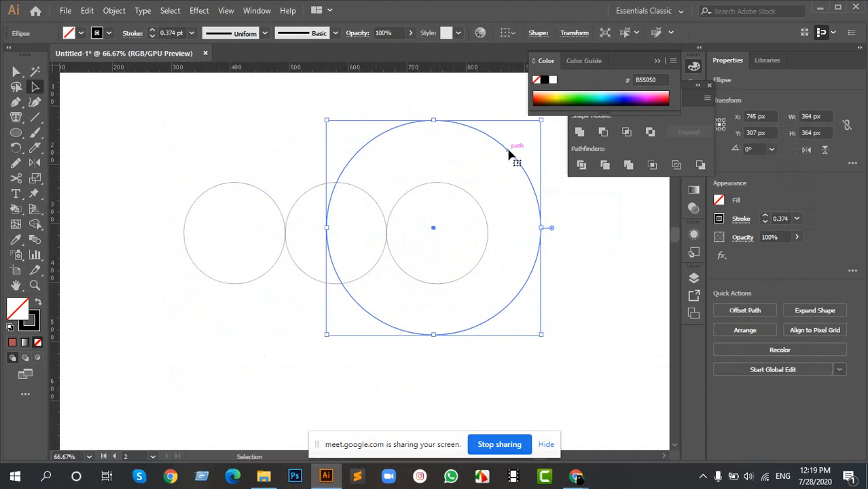
pyautogui.moveTo(508, 151); pyautogui.dragTo(468, 152)
pyautogui.moveTo(499, 120); pyautogui.dragTo(498, 139)
pyautogui.scroll(1, 462, 257)
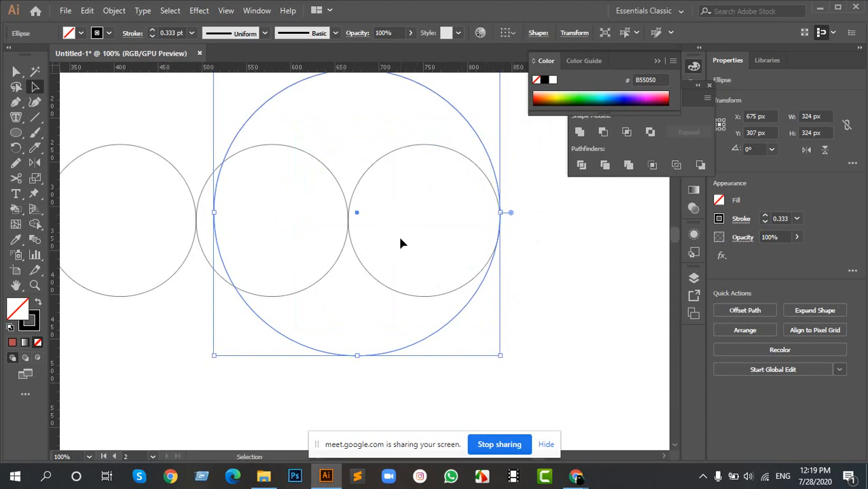
# Step: Move the 324 px circle left until its centre sits at the touching point of the middle and rightmost small circles
pyautogui.press('Left')
pyautogui.press('Left')
pyautogui.press('Left')
pyautogui.press('Left')
pyautogui.press('Left')
pyautogui.press('Left')
pyautogui.press('Left')
pyautogui.press('Left')
pyautogui.press('Left')
pyautogui.press('Left')
pyautogui.press('Left')
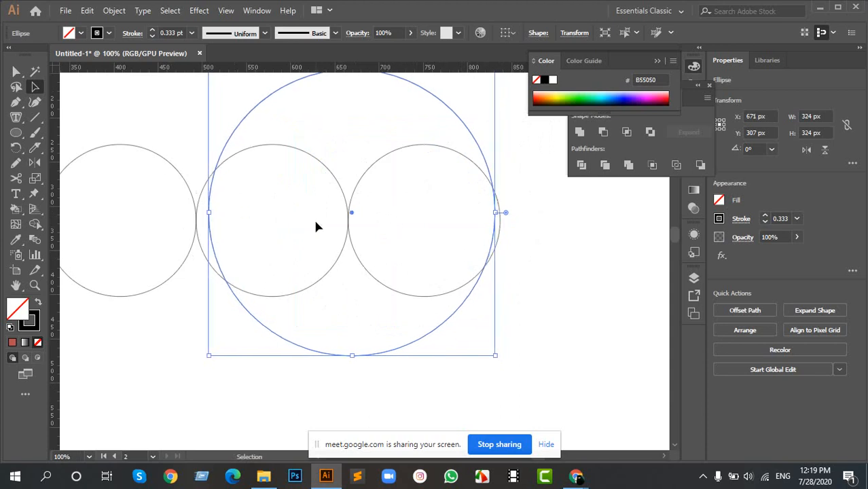
pyautogui.press('Right')
pyautogui.press('Right')
pyautogui.press('Right')
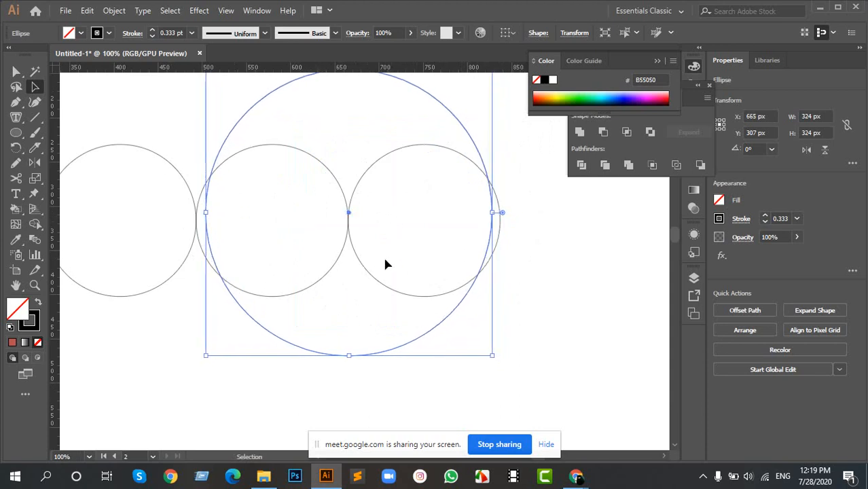
# Step: Scale the large circle to 348 px and shift it to X 667 px so its left edge meets the first touching point
pyautogui.moveTo(493, 357); pyautogui.dragTo(503, 374)
pyautogui.scroll(5, 194, 209)
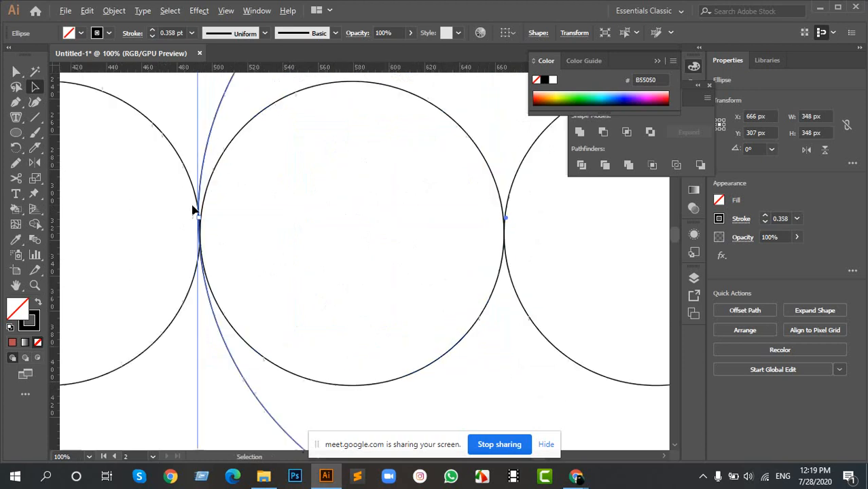
pyautogui.scroll(6, 201, 260)
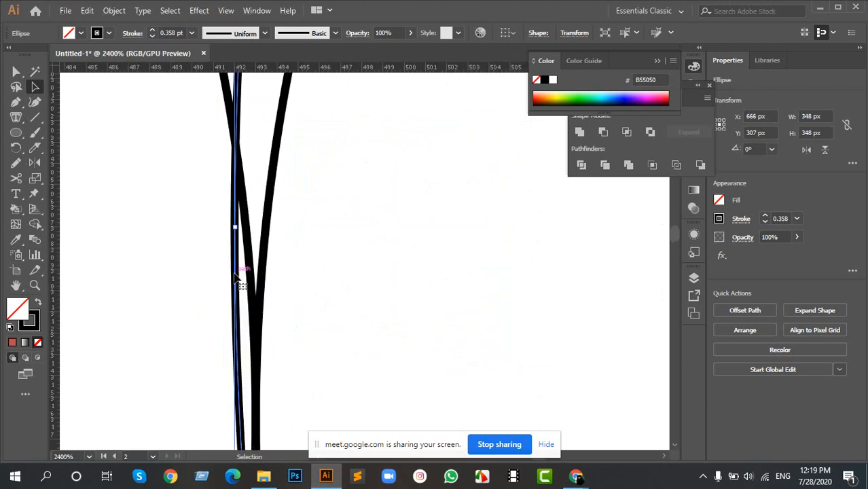
pyautogui.moveTo(243, 275); pyautogui.dragTo(285, 278)
pyautogui.scroll(-6, 290, 291)
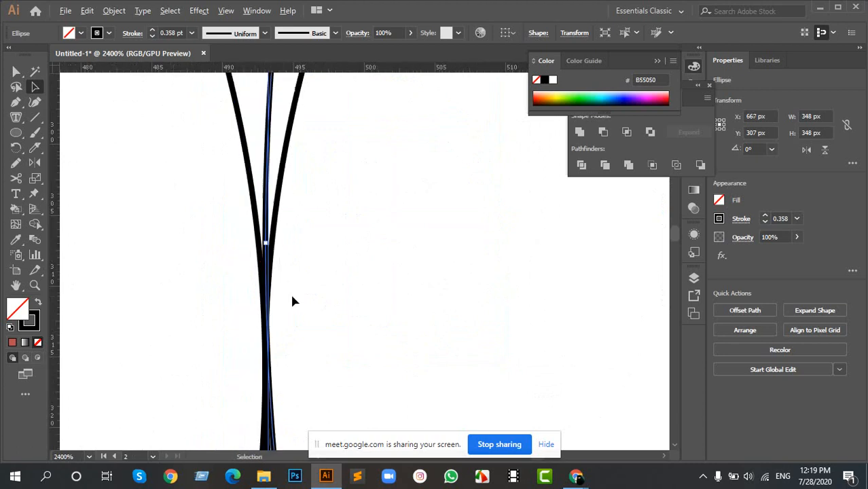
pyautogui.scroll(-2, 323, 282)
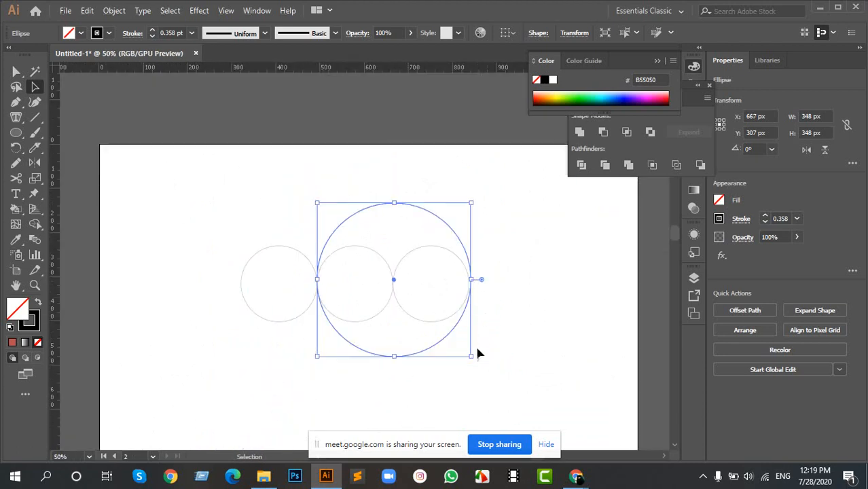
# Step: Scale the large circle down to 344 px so its right edge meets the rightmost small circle
pyautogui.moveTo(471, 358); pyautogui.dragTo(468, 355)
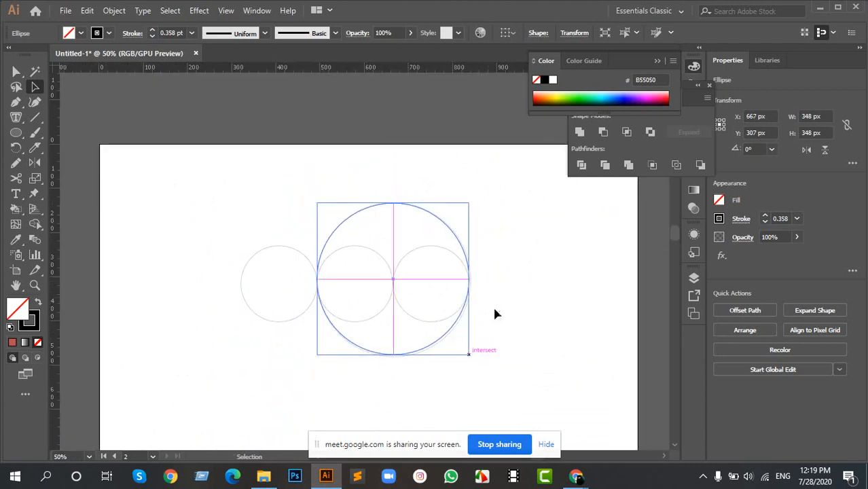
pyautogui.scroll(1, 472, 294)
pyautogui.scroll(4, 470, 272)
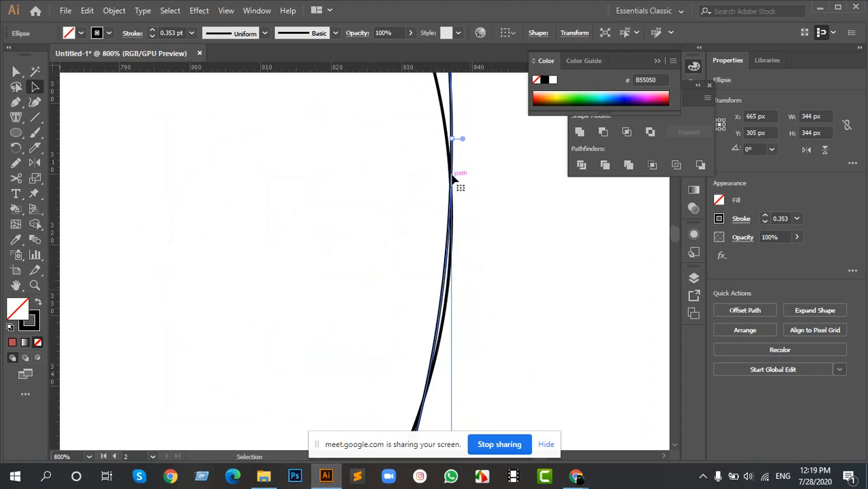
pyautogui.scroll(-5, 454, 180)
# Step: Move the large circle down to Y 311 px, then select it with both enclosed circles and inspect their shared right edge
pyautogui.moveTo(323, 147); pyautogui.dragTo(340, 218)
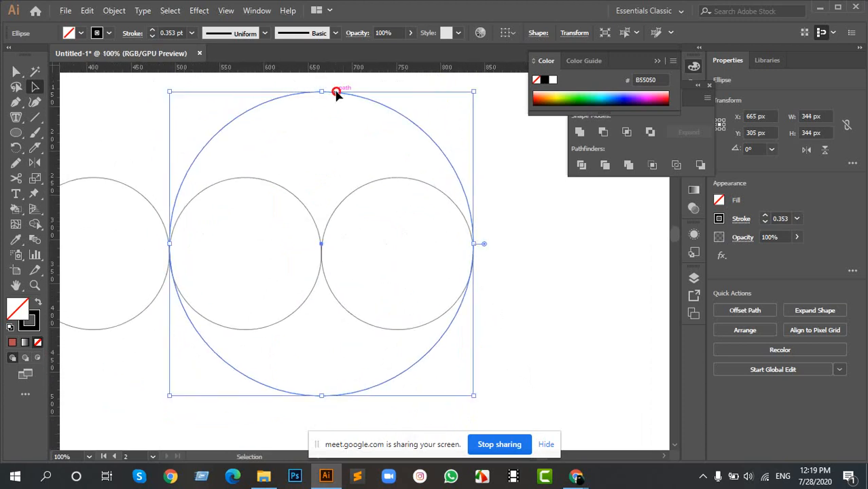
pyautogui.moveTo(336, 93); pyautogui.dragTo(336, 101)
pyautogui.moveTo(302, 244); pyautogui.dragTo(356, 265)
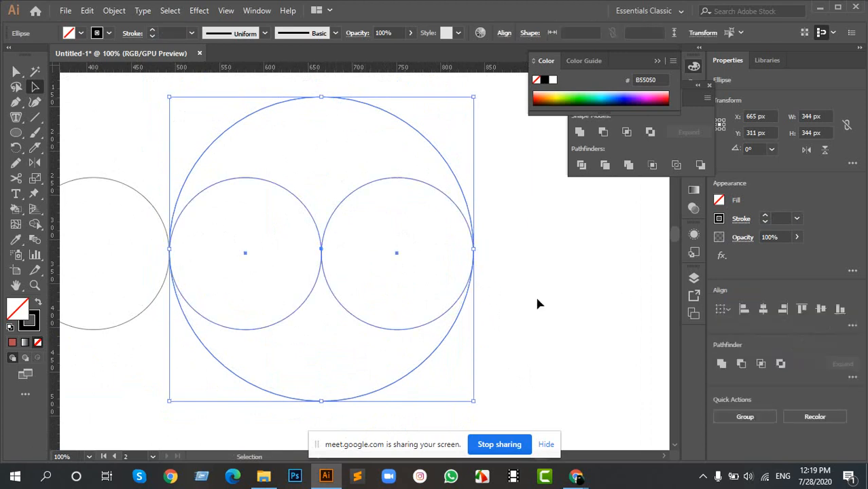
pyautogui.scroll(10, 492, 271)
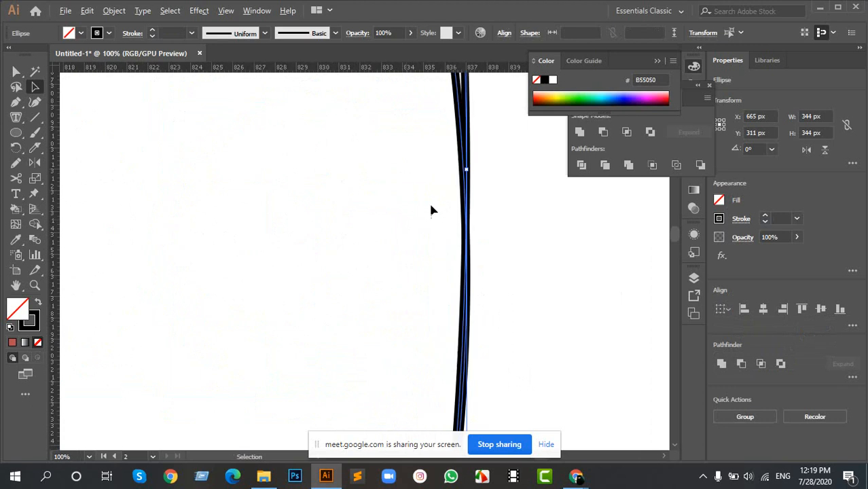
pyautogui.scroll(-8, 486, 203)
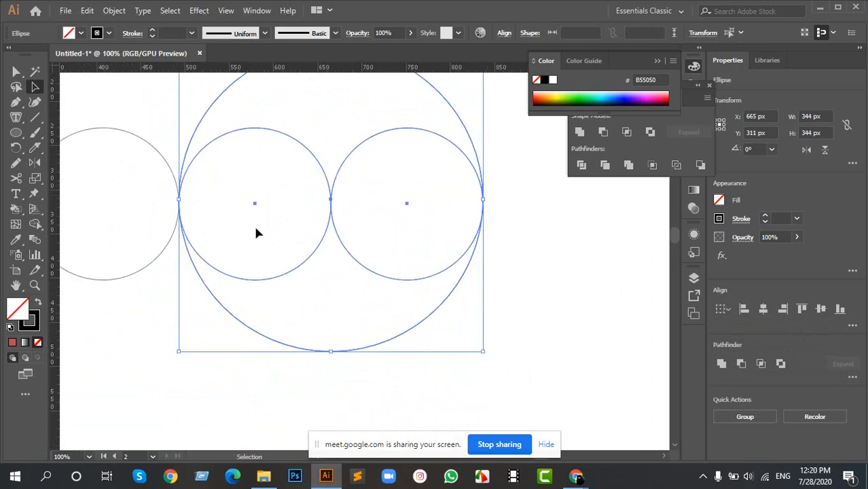
pyautogui.scroll(-2, 226, 220)
# Step: Duplicate the 344 px circle to the left so the copy encloses the leftmost and middle small circles
pyautogui.moveTo(205, 196); pyautogui.dragTo(277, 243)
pyautogui.click(250, 204)
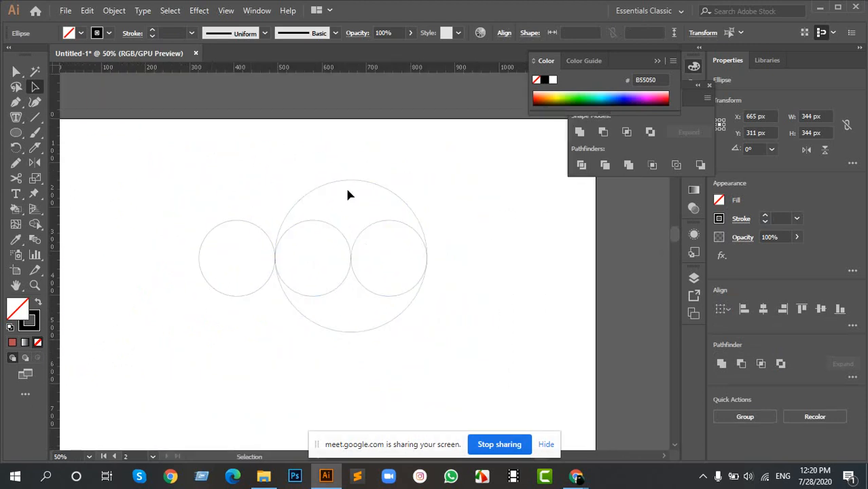
pyautogui.click(352, 180)
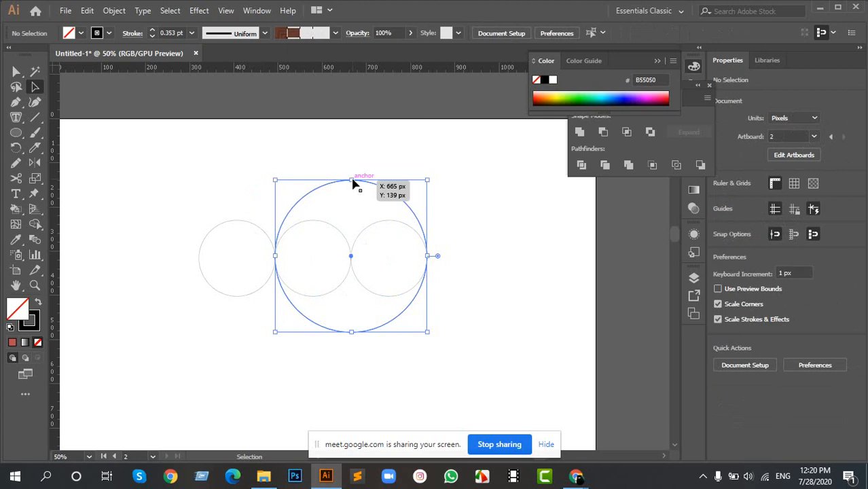
pyautogui.moveTo(352, 180); pyautogui.dragTo(283, 183)
pyautogui.click(139, 234)
# Step: Select all five circles and examine at high magnification how their outlines meet at the far left edge
pyautogui.moveTo(132, 188); pyautogui.dragTo(416, 339)
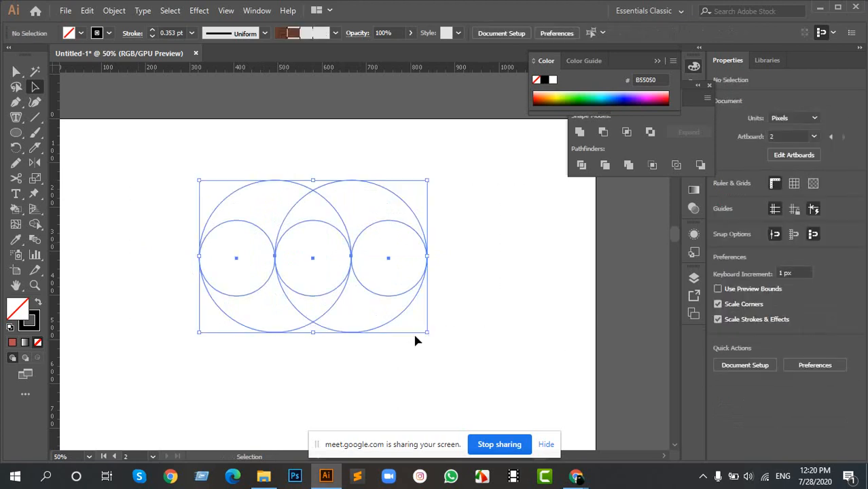
pyautogui.scroll(8, 173, 253)
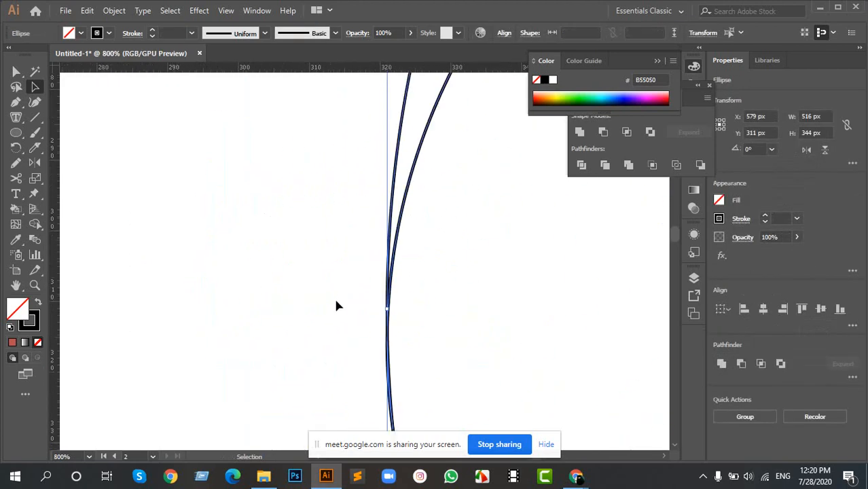
pyautogui.scroll(2, 435, 350)
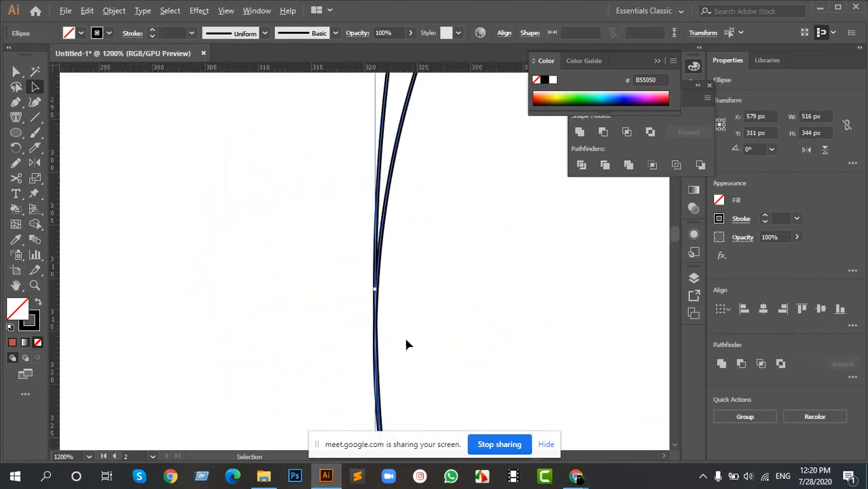
pyautogui.scroll(-10, 331, 250)
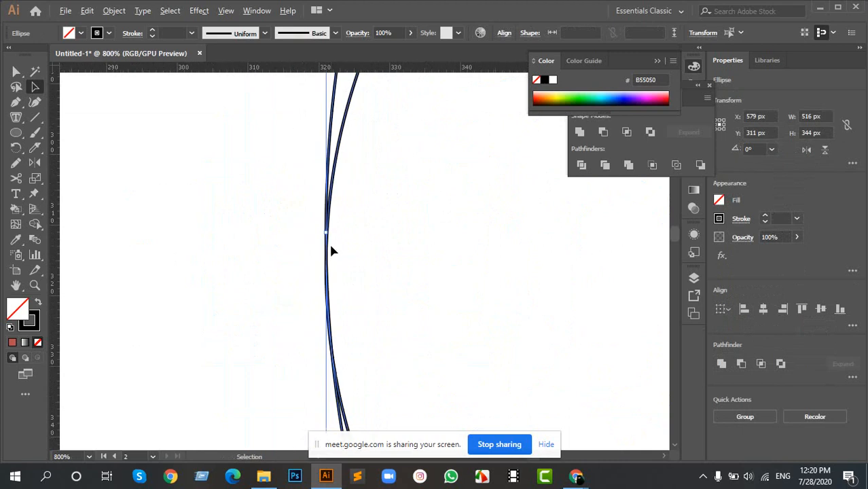
pyautogui.moveTo(600, 260); pyautogui.dragTo(353, 272)
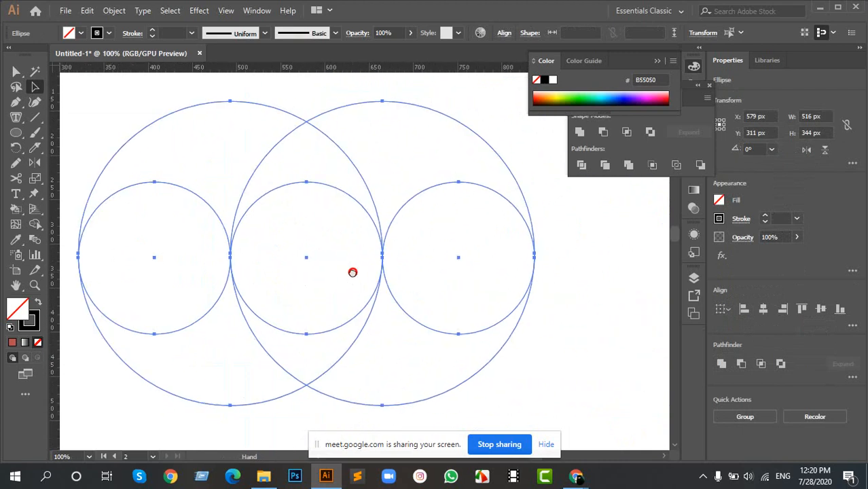
pyautogui.scroll(-2, 306, 257)
pyautogui.click(242, 161)
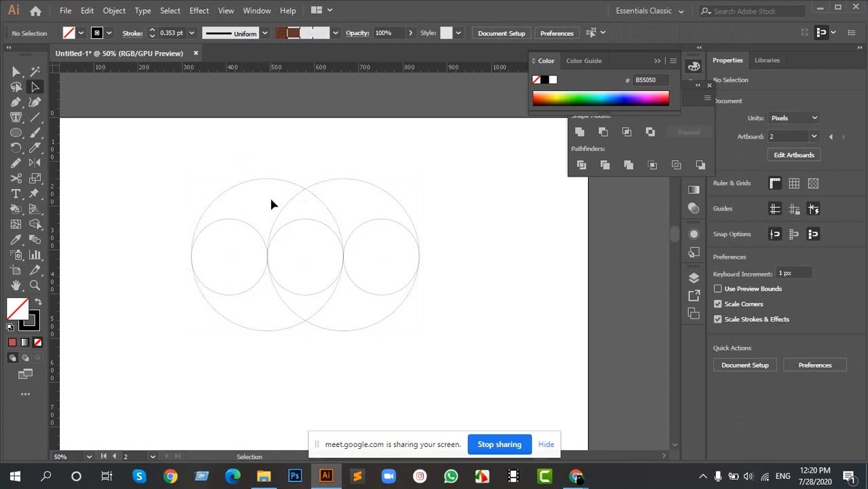
# Step: Place a copy of the large circle at X 579 px, midway between the two, and scale it from its centre to 518 px
pyautogui.moveTo(320, 185); pyautogui.dragTo(279, 181)
pyautogui.press('shift')
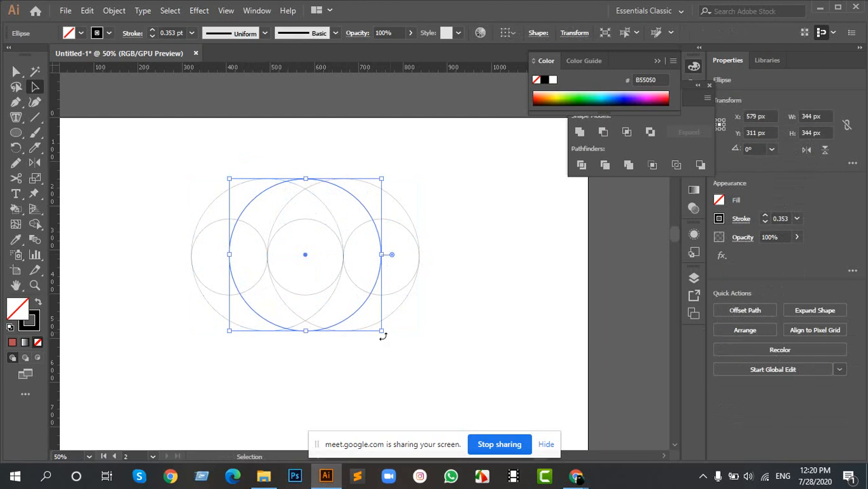
pyautogui.moveTo(383, 331); pyautogui.dragTo(435, 369)
pyautogui.click(425, 311)
# Step: Shift the 518 px outer circle to X 578 px so its right edge meets the inner circles' outlines
pyautogui.scroll(5, 438, 259)
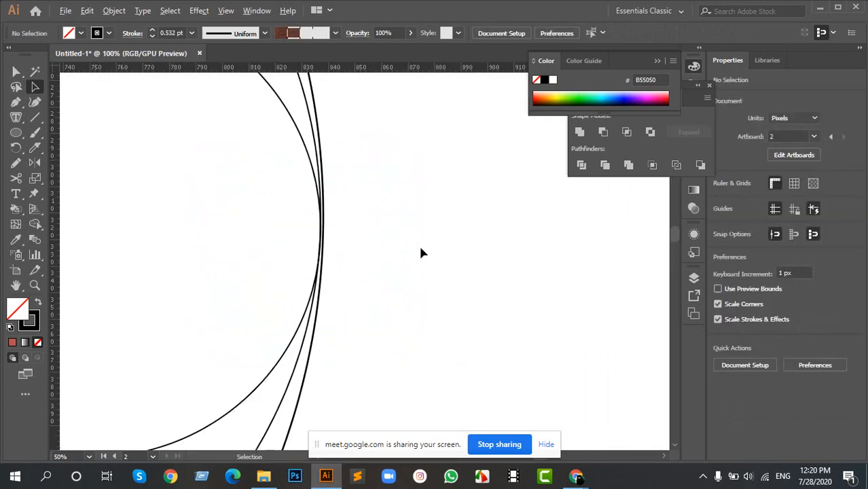
pyautogui.scroll(2, 335, 221)
pyautogui.scroll(-1, 319, 238)
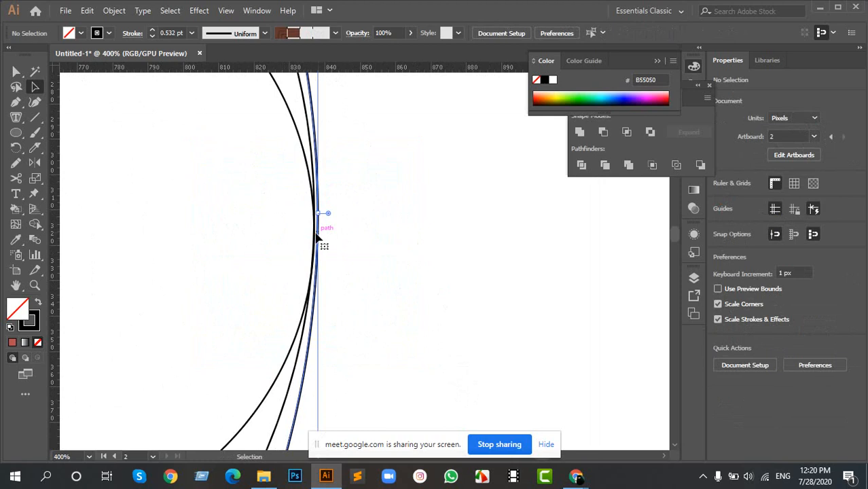
pyautogui.click(319, 238)
pyautogui.scroll(-4, 339, 245)
pyautogui.scroll(-2, 362, 250)
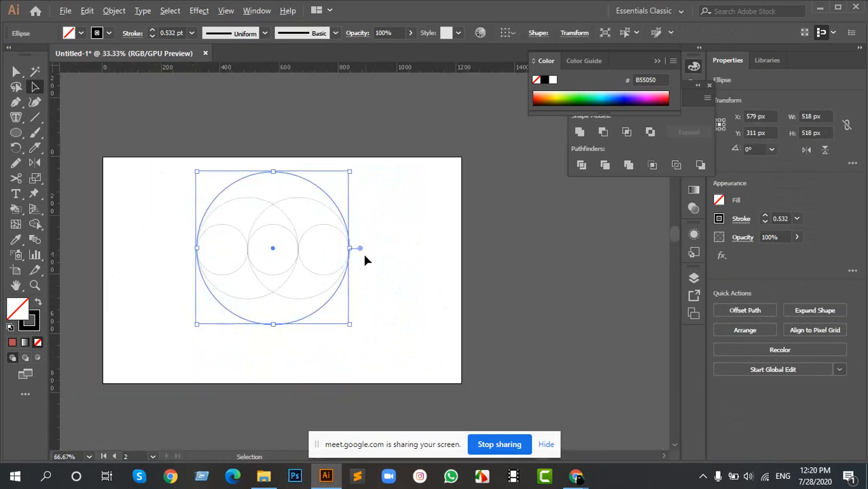
pyautogui.scroll(5, 353, 251)
pyautogui.scroll(4, 288, 162)
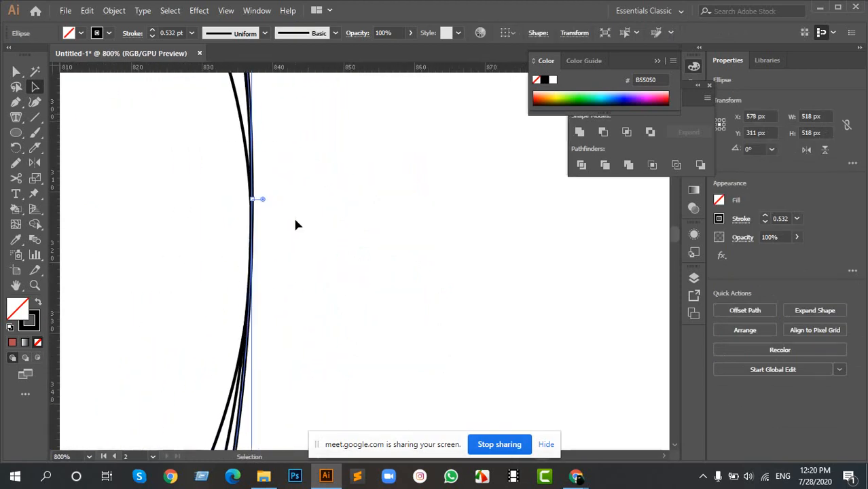
# Step: Scale the outer circle down to 516.5 px so its left edge meets the inner circles' outlines
pyautogui.scroll(-5, 149, 237)
pyautogui.moveTo(139, 246); pyautogui.dragTo(525, 239)
pyautogui.moveTo(176, 247); pyautogui.dragTo(458, 238)
pyautogui.moveTo(204, 248); pyautogui.dragTo(312, 285)
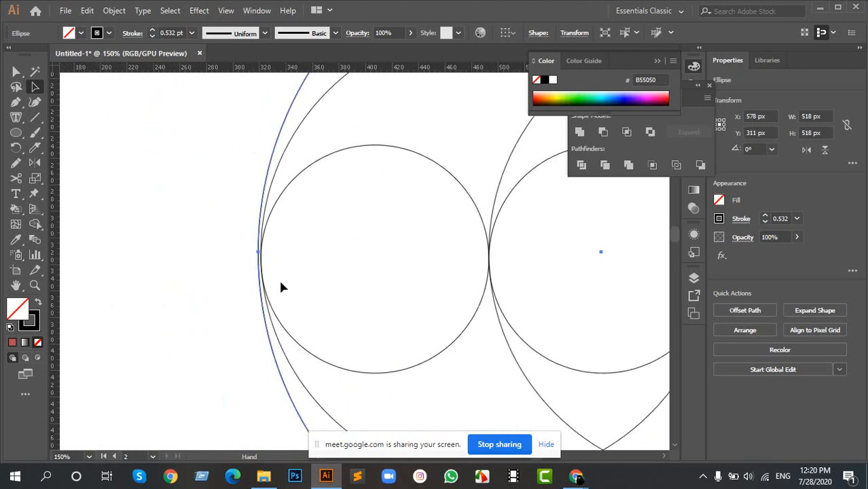
pyautogui.scroll(-2, 284, 225)
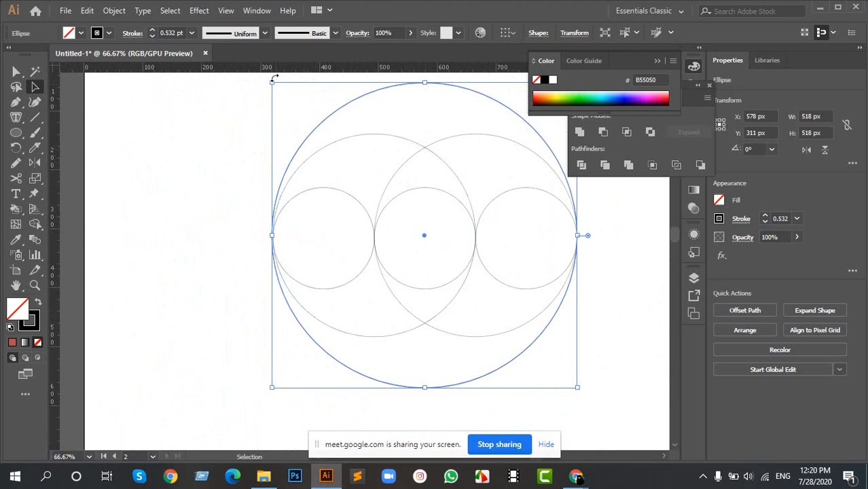
pyautogui.moveTo(271, 82); pyautogui.dragTo(275, 83)
pyautogui.scroll(-3, 373, 228)
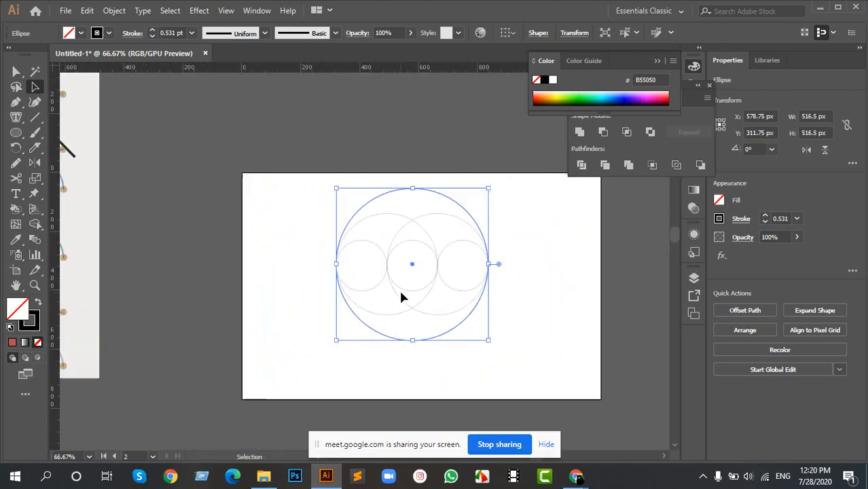
pyautogui.scroll(2, 362, 231)
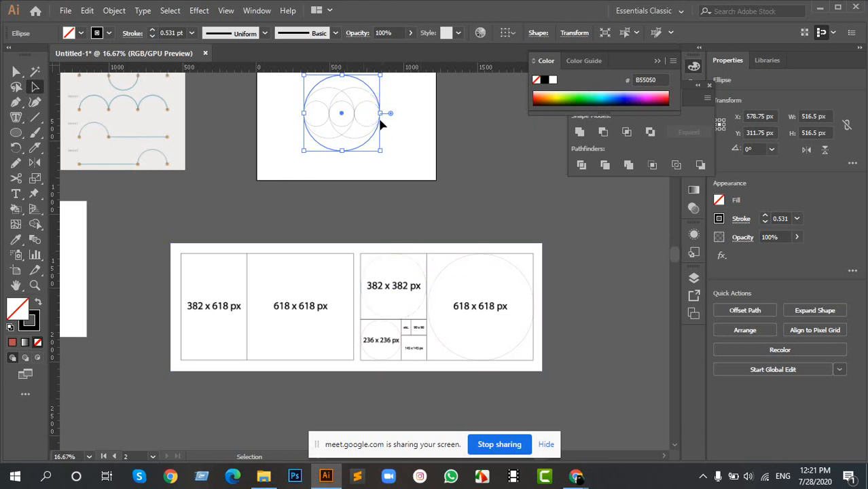
# Step: Examine up close where the large outer circle meets the smaller circles at its left edge
pyautogui.keyDown('alt'); pyautogui.scroll(1, 399, 345); pyautogui.keyUp('alt')
pyautogui.keyDown('alt'); pyautogui.scroll(2, 399, 345); pyautogui.keyUp('alt')
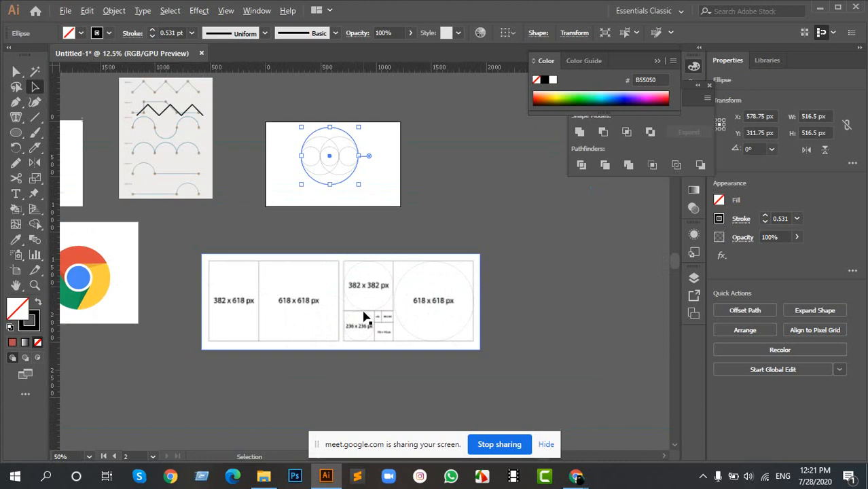
pyautogui.keyDown('alt'); pyautogui.scroll(-4, 367, 330); pyautogui.keyUp('alt')
pyautogui.moveTo(343, 192); pyautogui.dragTo(318, 279)
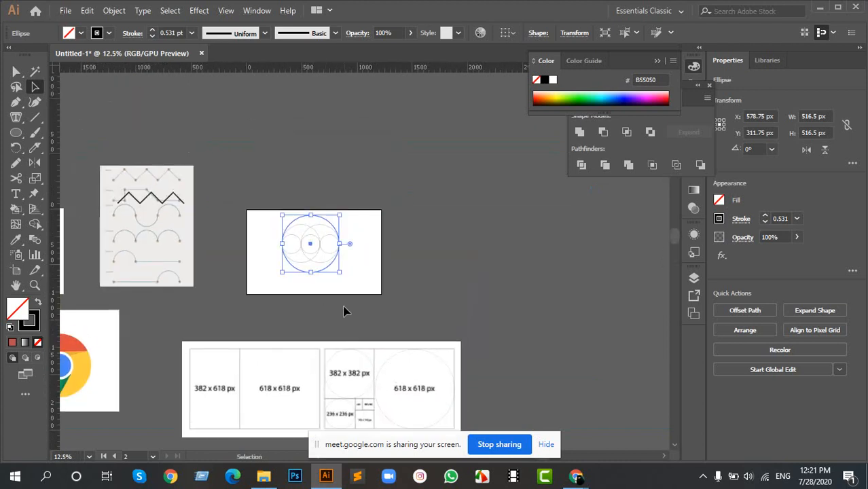
pyautogui.keyDown('alt'); pyautogui.scroll(4, 319, 258); pyautogui.keyUp('alt')
pyautogui.keyDown('alt'); pyautogui.scroll(3, 164, 259); pyautogui.keyUp('alt')
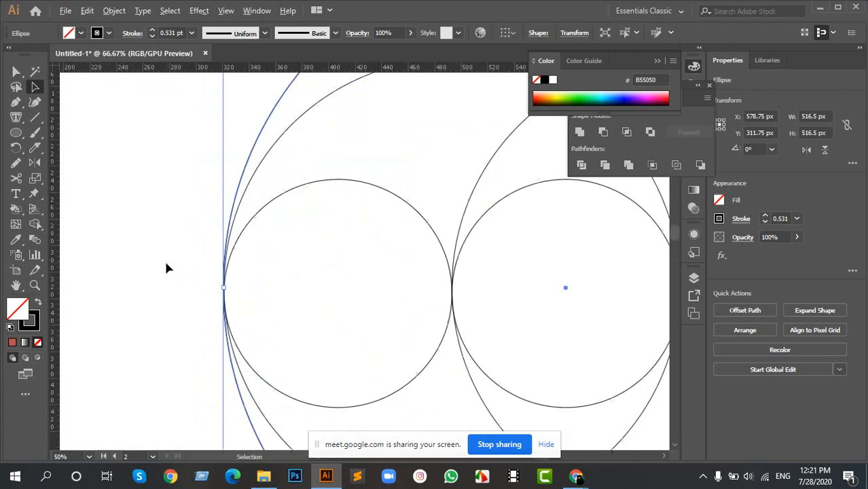
pyautogui.keyDown('alt'); pyautogui.scroll(8, 271, 309); pyautogui.keyUp('alt')
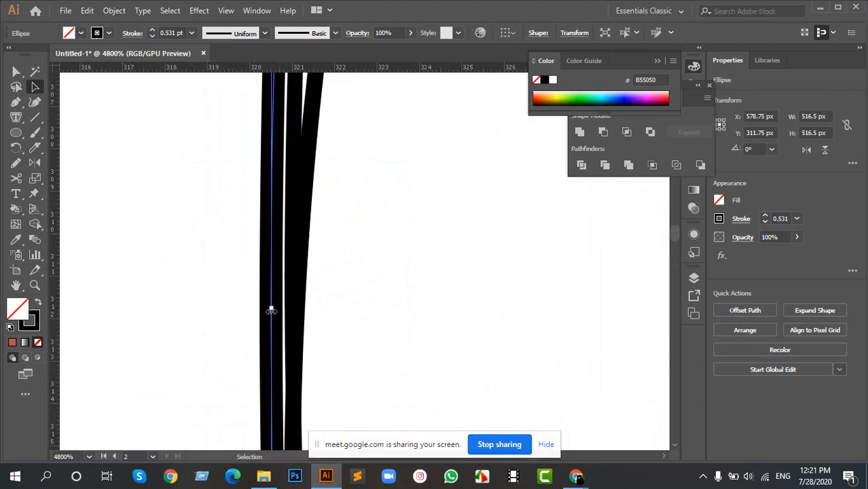
pyautogui.keyDown('alt'); pyautogui.scroll(-5, 271, 312); pyautogui.keyUp('alt')
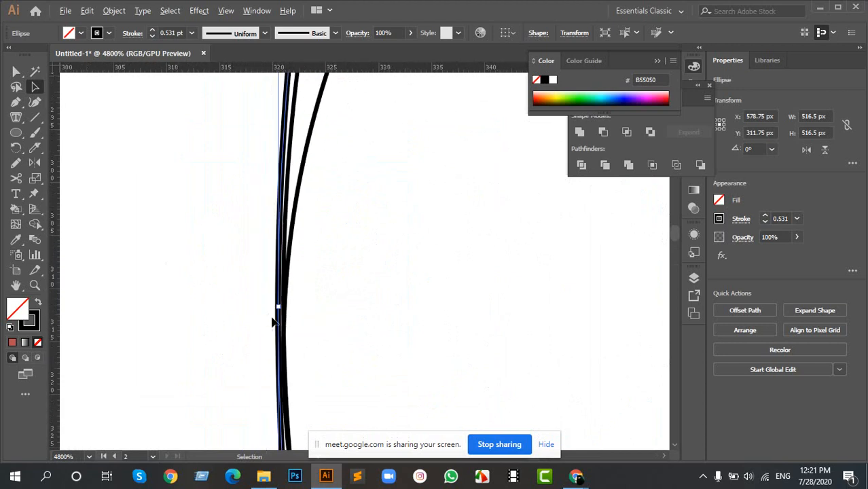
pyautogui.keyDown('alt'); pyautogui.scroll(-11, 271, 319); pyautogui.keyUp('alt')
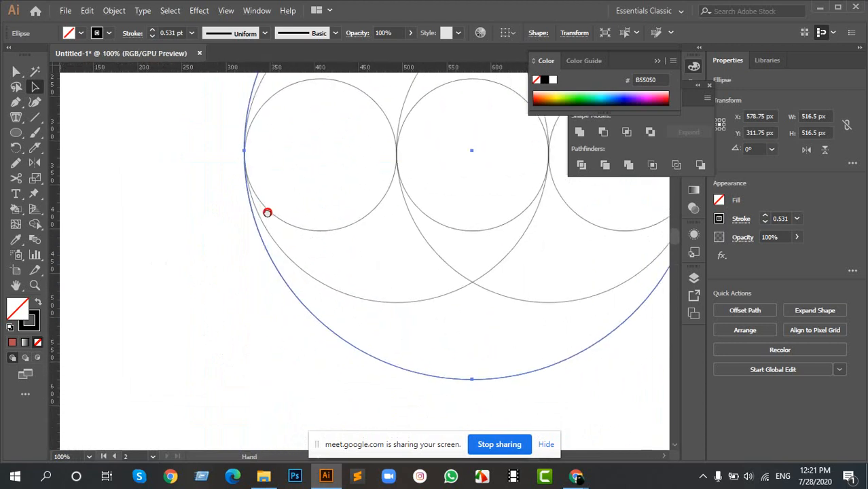
# Step: Scale the outer circle proportionally from its lower-left corner to 512 px, and from its left side to 516.5 px
pyautogui.moveTo(237, 388); pyautogui.dragTo(239, 383)
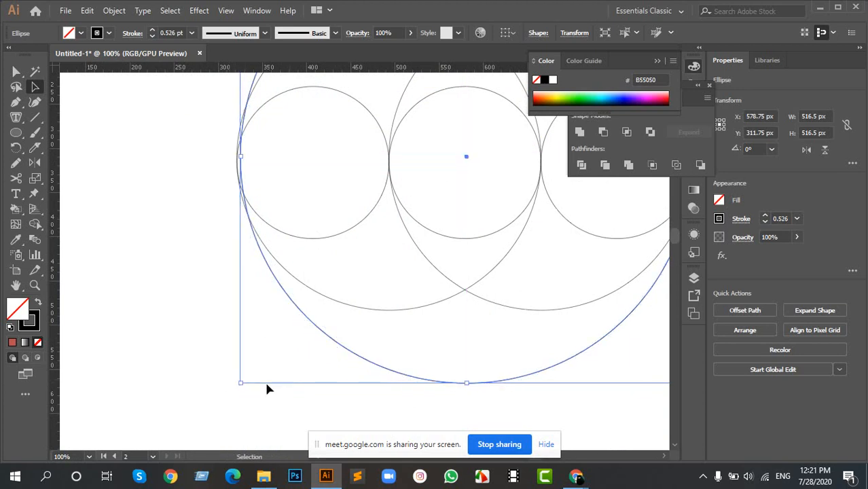
pyautogui.keyDown('alt'); pyautogui.scroll(3, 239, 384); pyautogui.keyUp('alt')
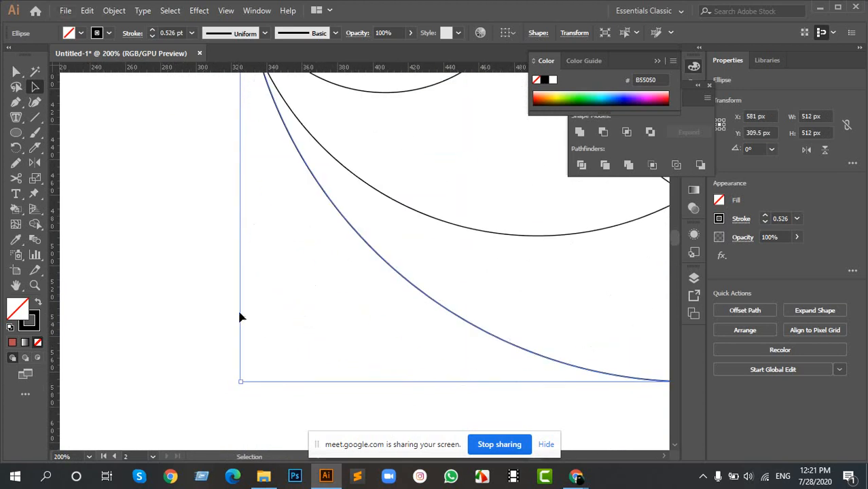
pyautogui.moveTo(258, 125); pyautogui.dragTo(259, 220)
pyautogui.keyDown('alt'); pyautogui.scroll(-4, 276, 231); pyautogui.keyUp('alt')
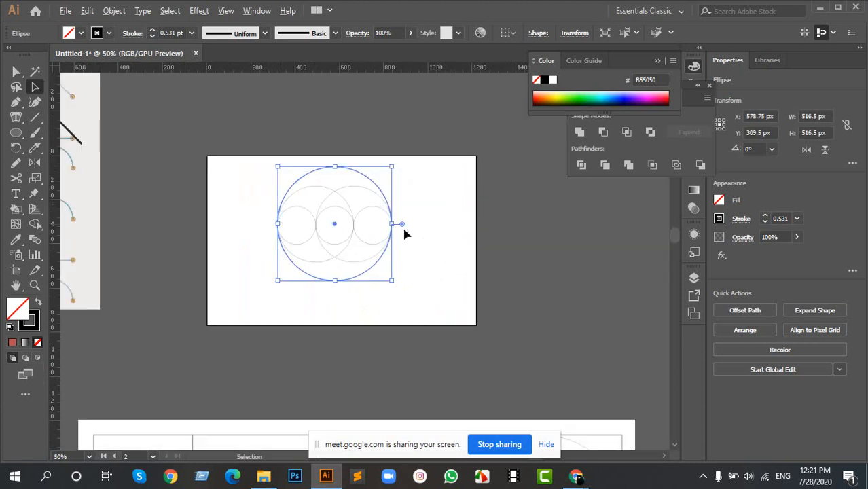
pyautogui.scroll(3, 364, 224)
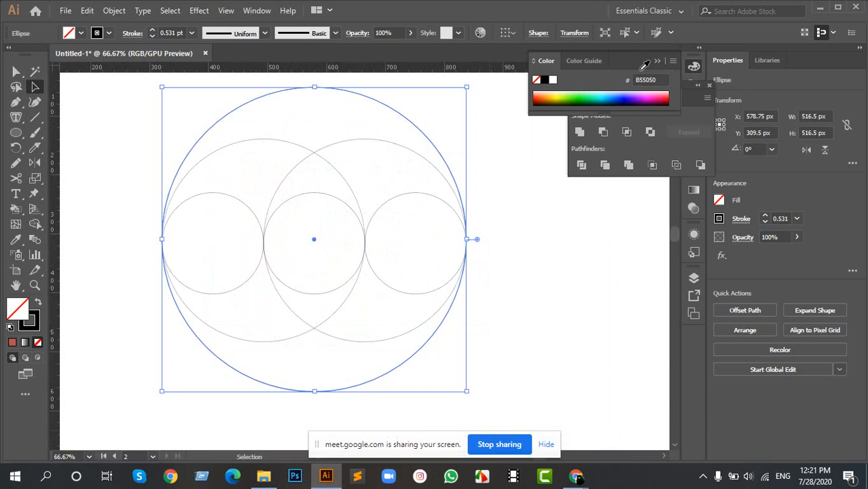
pyautogui.click(562, 209)
pyautogui.moveTo(145, 125); pyautogui.dragTo(235, 167)
pyautogui.moveTo(136, 137); pyautogui.dragTo(496, 322)
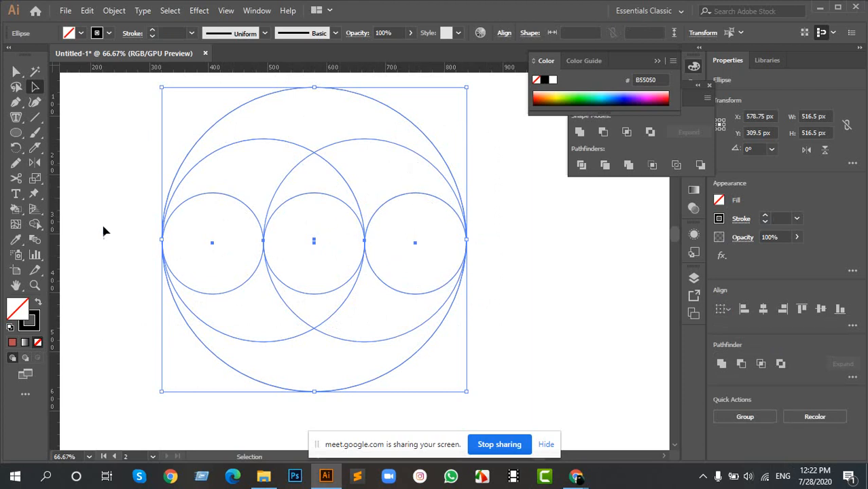
pyautogui.click(34, 226)
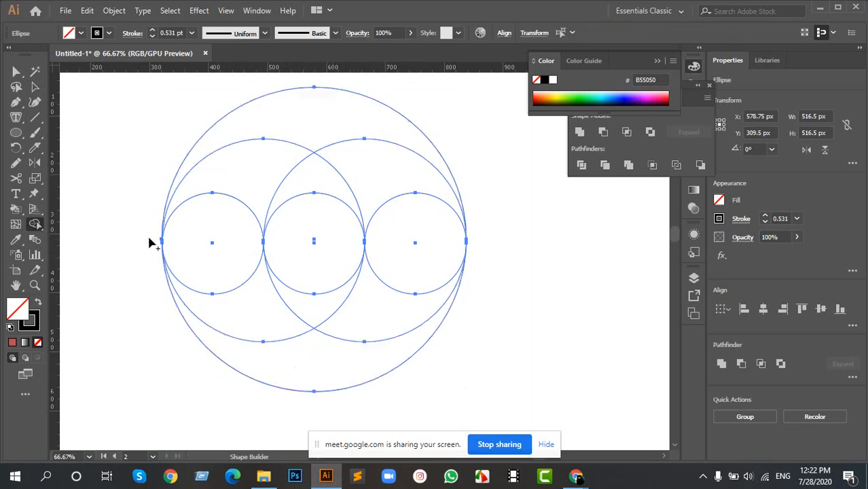
pyautogui.scroll(6, 161, 241)
pyautogui.scroll(6, 296, 317)
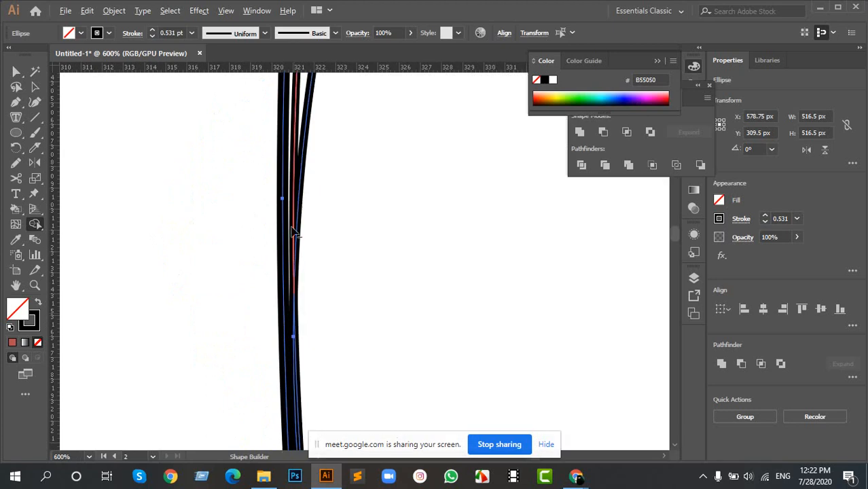
pyautogui.press('b')
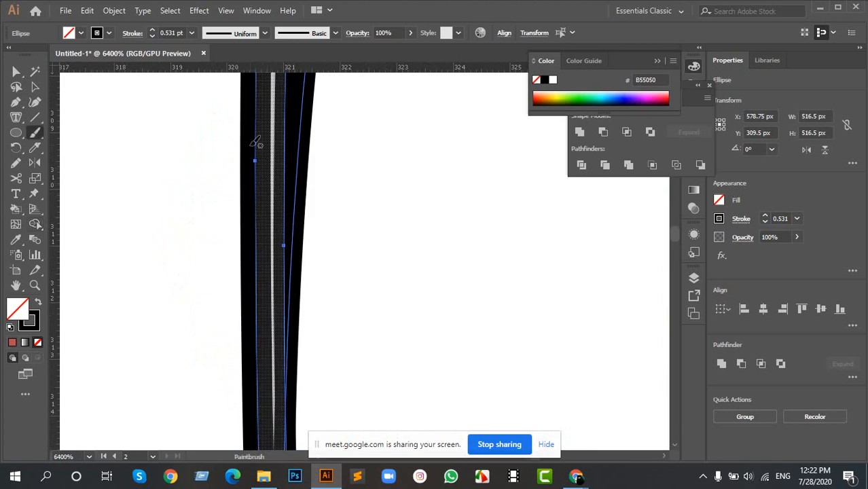
pyautogui.scroll(-1, 205, 179)
pyautogui.press('a')
pyautogui.click(204, 179)
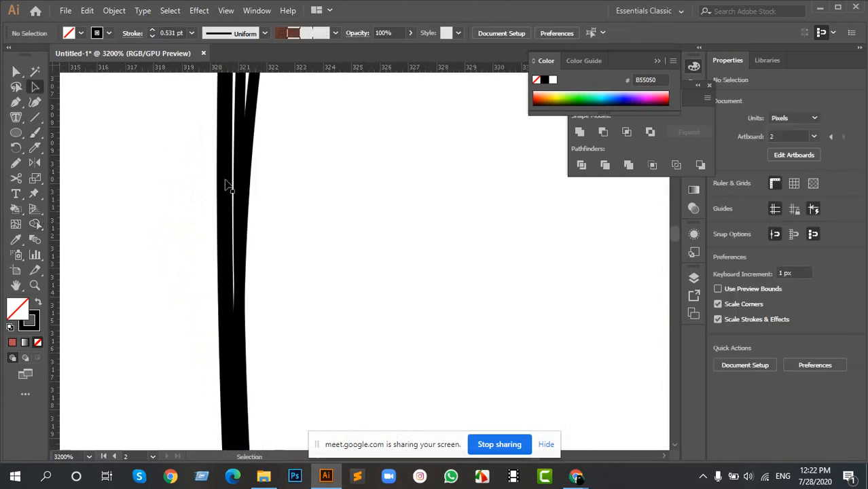
# Step: Narrow the outer circle from its left side to 515.5 px wide and check its fit on both sides
pyautogui.click(236, 237)
pyautogui.moveTo(226, 173); pyautogui.dragTo(244, 175)
pyautogui.scroll(-10, 245, 196)
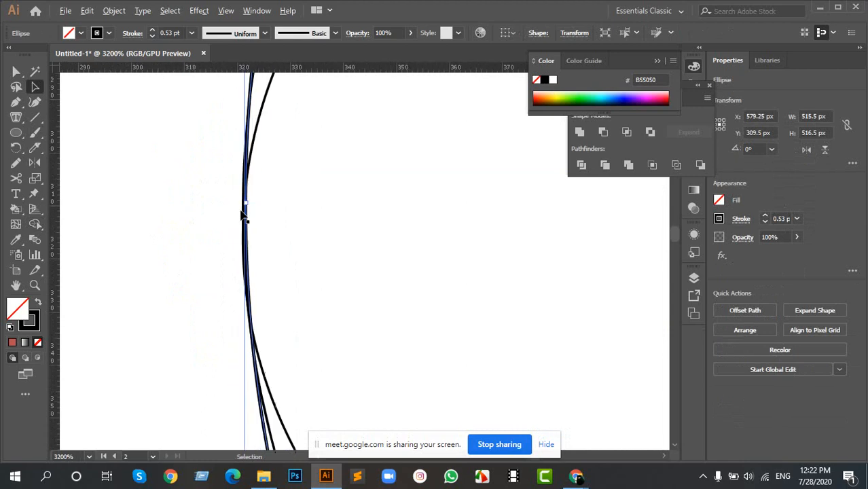
pyautogui.scroll(-2, 389, 210)
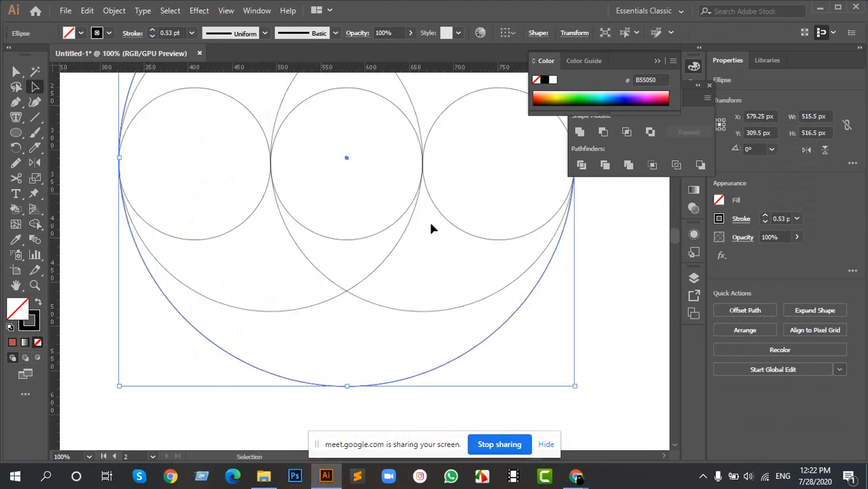
pyautogui.scroll(5, 468, 188)
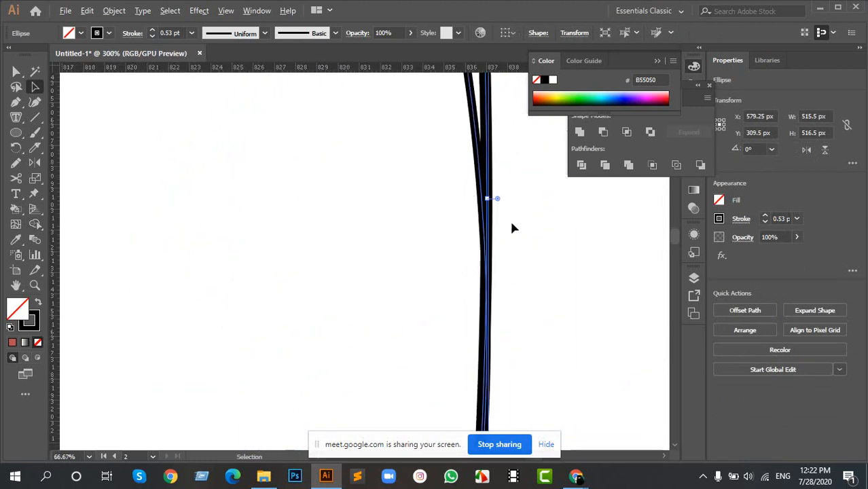
pyautogui.scroll(-5, 419, 212)
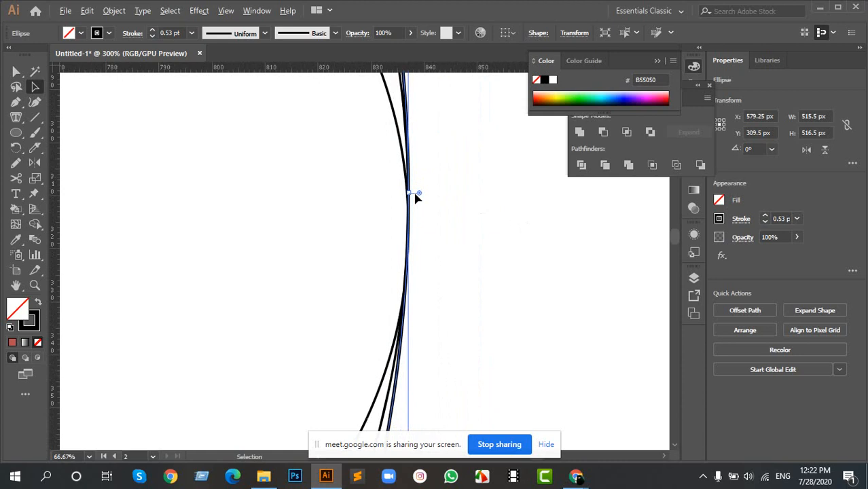
pyautogui.moveTo(265, 169); pyautogui.dragTo(275, 197)
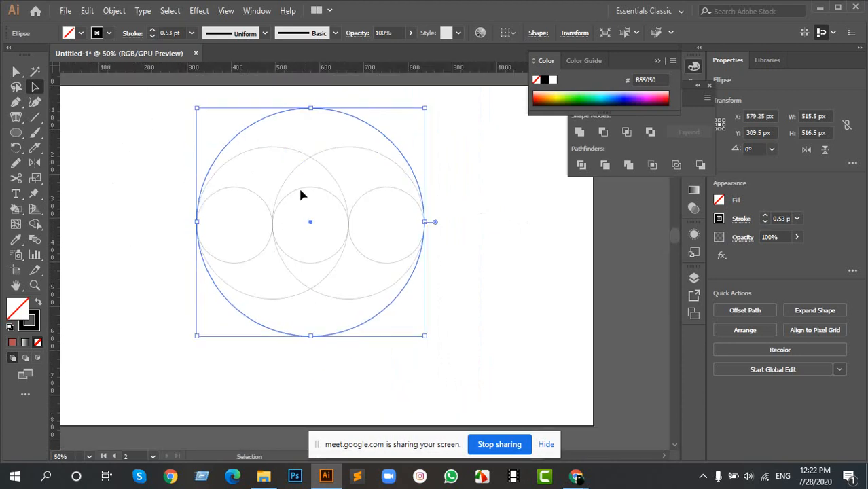
pyautogui.scroll(3, 178, 213)
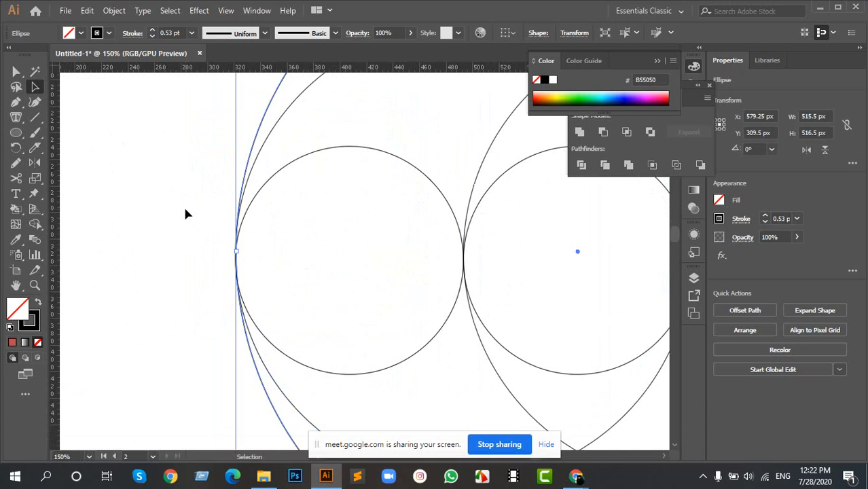
# Step: Switch the artwork to Outline view and select the outer circle at its left edge
pyautogui.hotkey('ctrl', 'y')
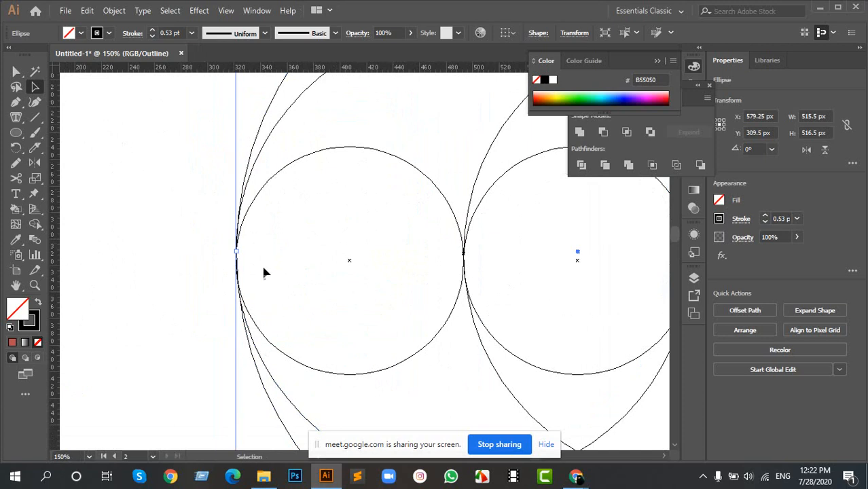
pyautogui.click(282, 235)
pyautogui.scroll(9, 239, 258)
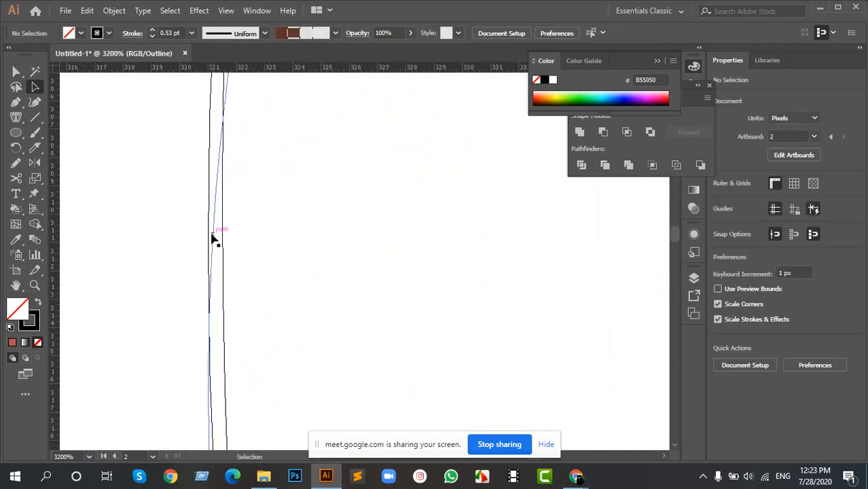
pyautogui.scroll(-4, 203, 170)
pyautogui.scroll(-5, 245, 251)
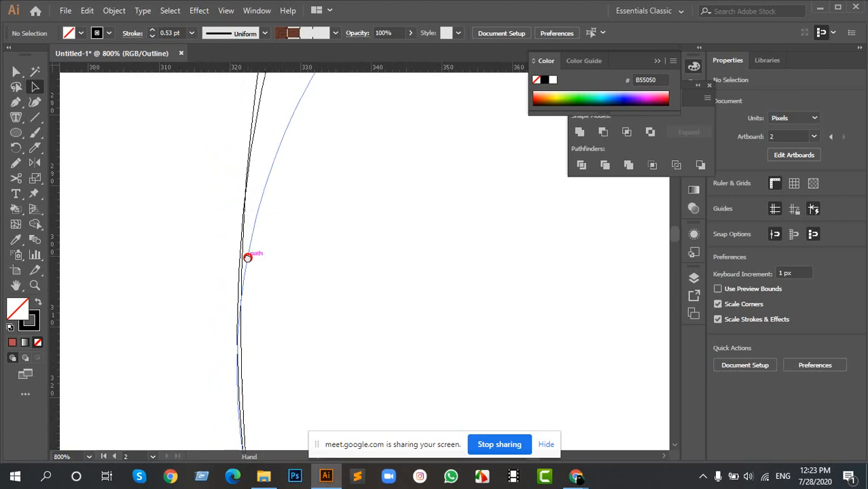
pyautogui.scroll(-2, 256, 188)
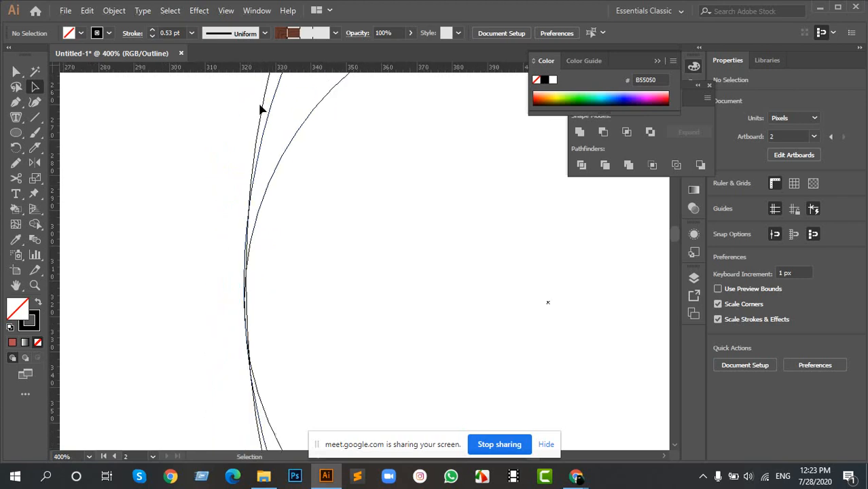
pyautogui.click(264, 108)
# Step: Turn off pixel-grid alignment and adjust the outer circle's left side onto the smaller circles' edge, making it 516 px wide
pyautogui.scroll(4, 235, 287)
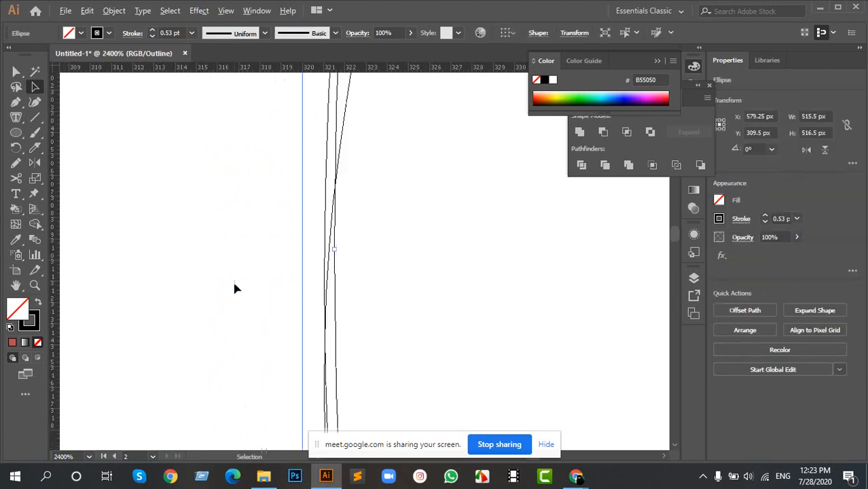
pyautogui.scroll(2, 336, 249)
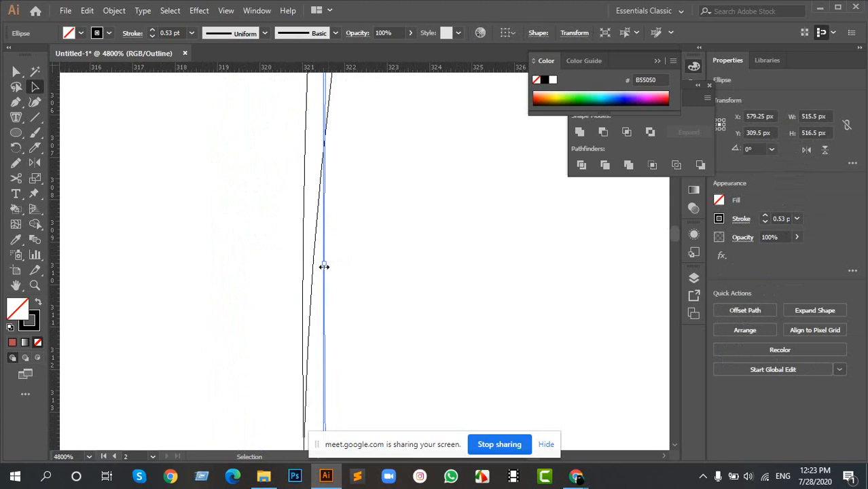
pyautogui.moveTo(324, 264); pyautogui.dragTo(293, 248)
pyautogui.scroll(-1, 287, 265)
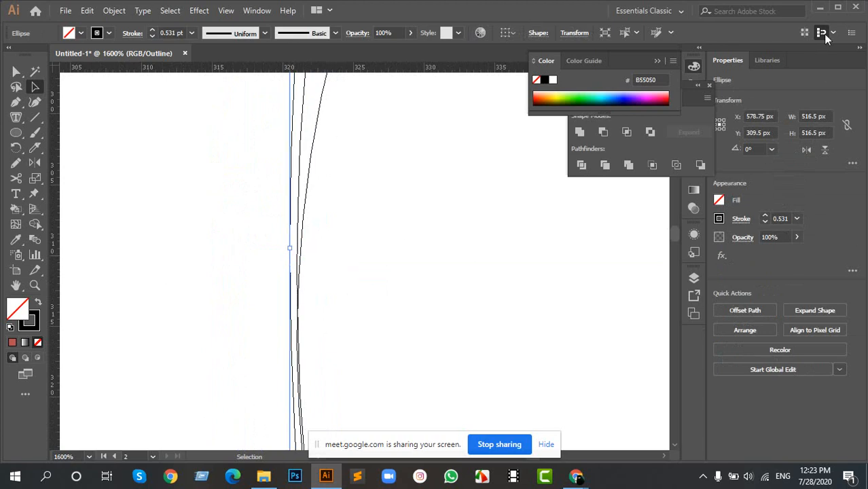
pyautogui.moveTo(291, 247); pyautogui.dragTo(301, 260)
pyautogui.scroll(2, 297, 227)
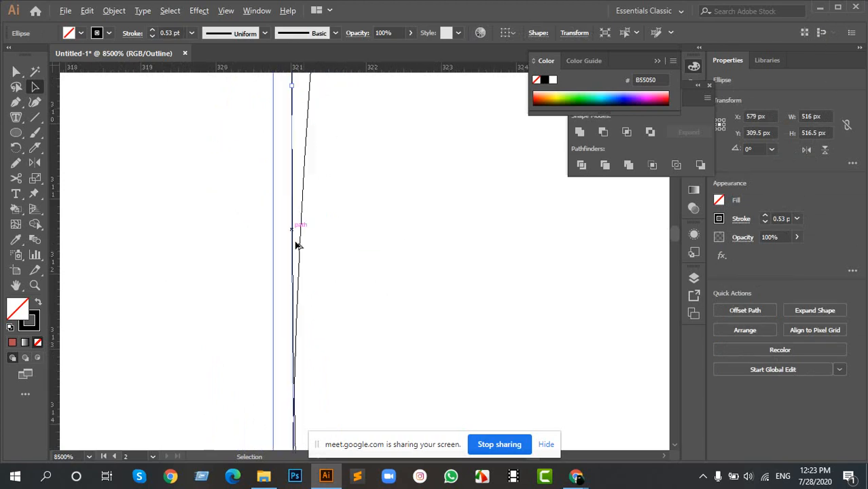
pyautogui.scroll(5, 293, 237)
pyautogui.scroll(-3, 303, 223)
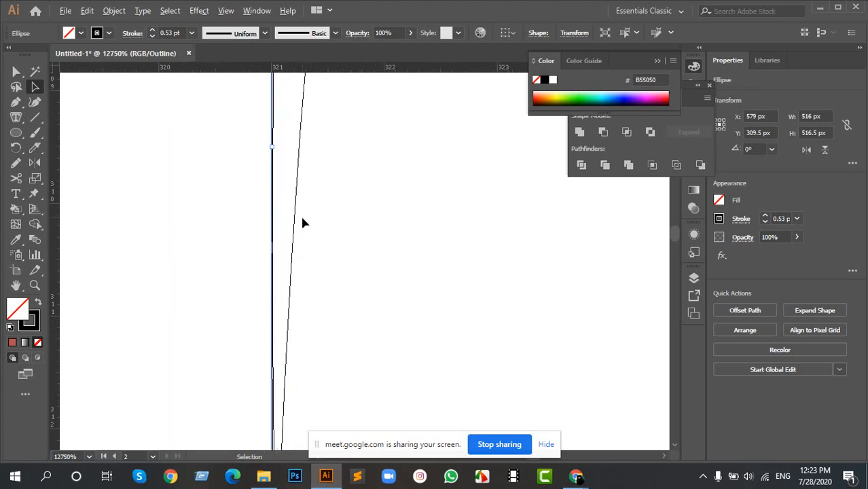
# Step: Examine how the outer circle lines up with the smaller circles at its right edge
pyautogui.scroll(-3, 319, 225)
pyautogui.scroll(-4, 365, 207)
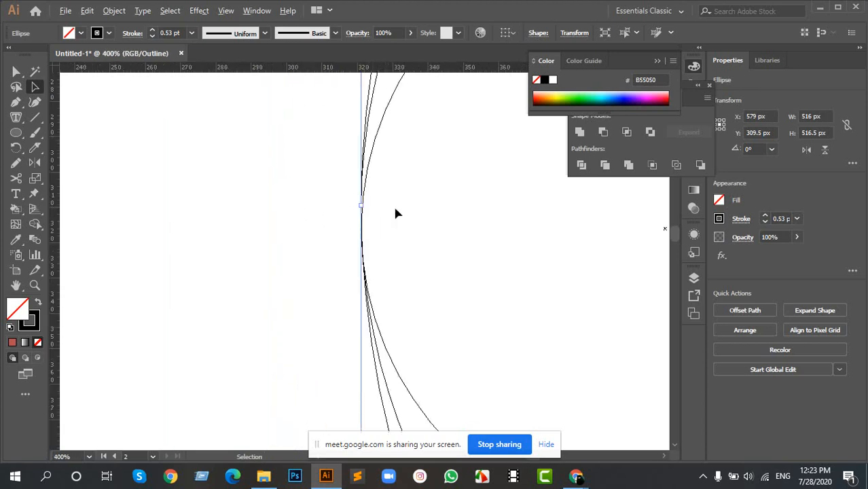
pyautogui.scroll(-4, 522, 235)
pyautogui.moveTo(435, 248); pyautogui.dragTo(240, 249)
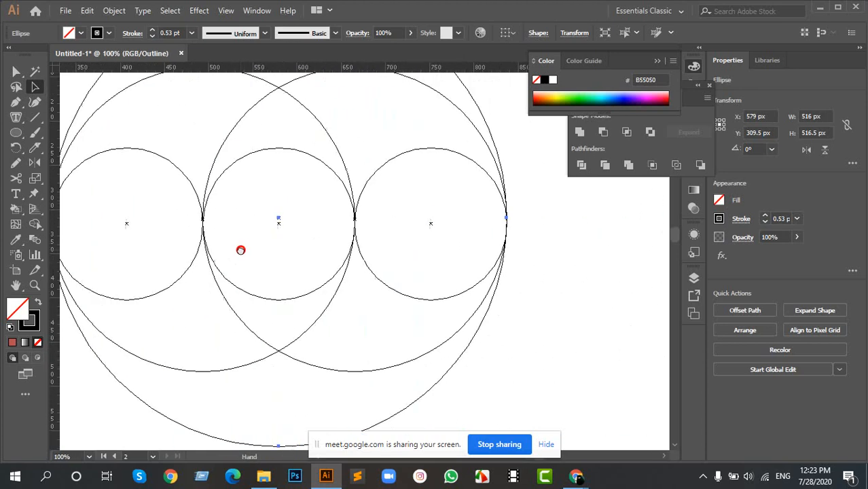
pyautogui.scroll(4, 519, 231)
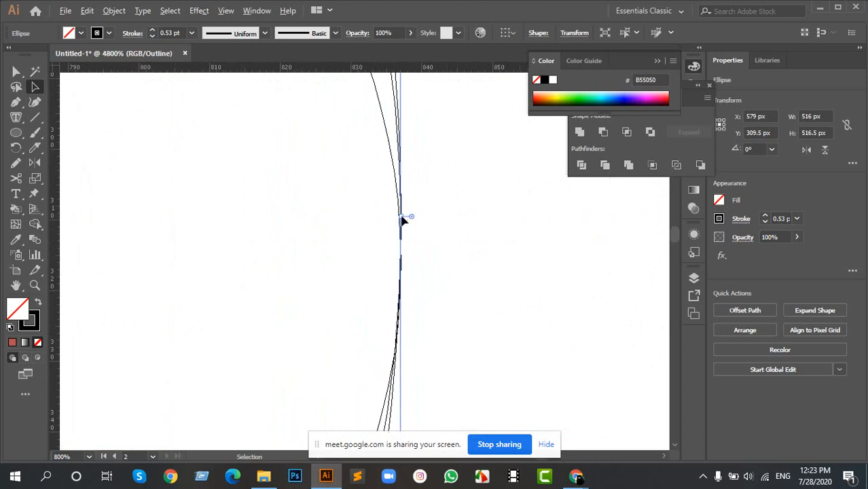
pyautogui.scroll(3, 403, 218)
pyautogui.scroll(-6, 367, 201)
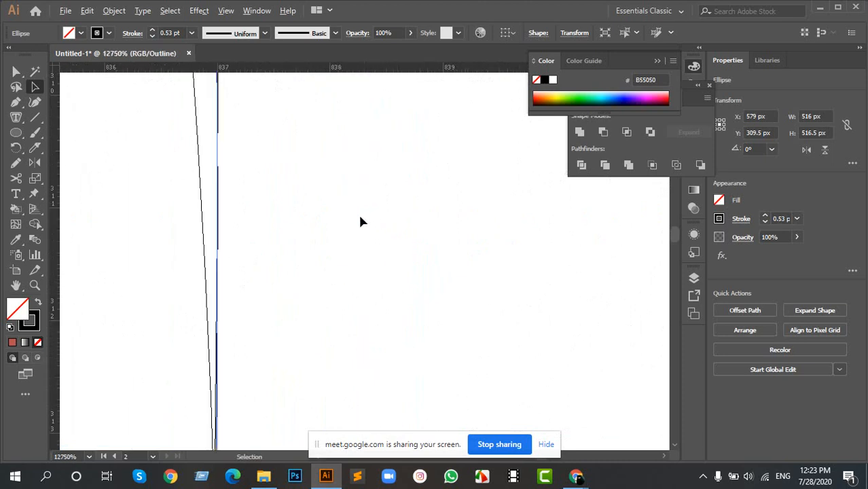
pyautogui.scroll(-4, 270, 259)
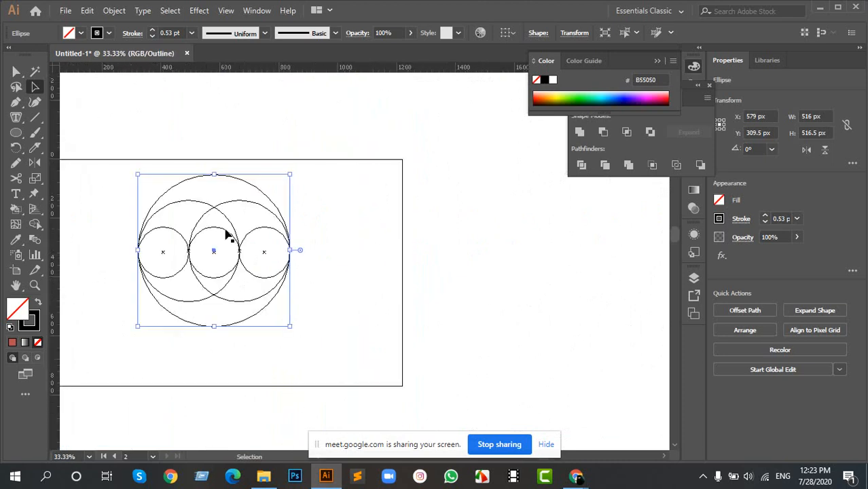
# Step: Look over the artboards, return to the circle construction and switch the artwork from Outline back to Preview view
pyautogui.scroll(-4, 192, 274)
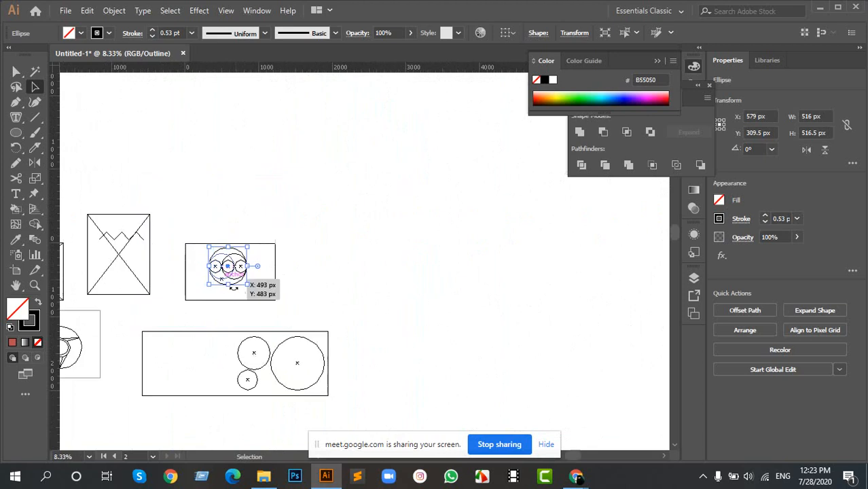
pyautogui.moveTo(191, 273); pyautogui.dragTo(292, 236)
pyautogui.press('space')
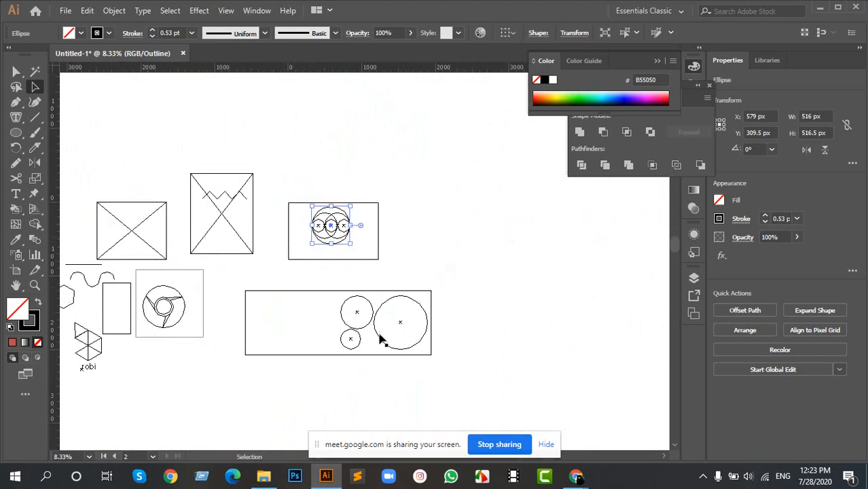
pyautogui.scroll(6, 345, 223)
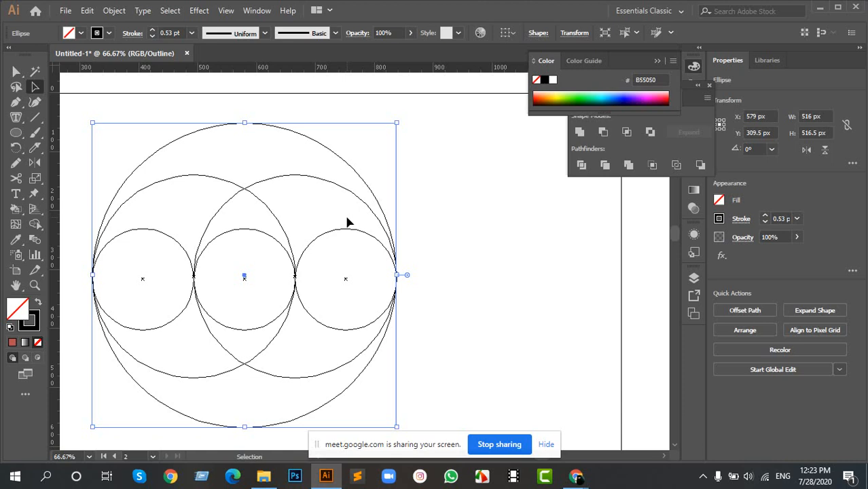
pyautogui.hotkey('ctrl', 'y')
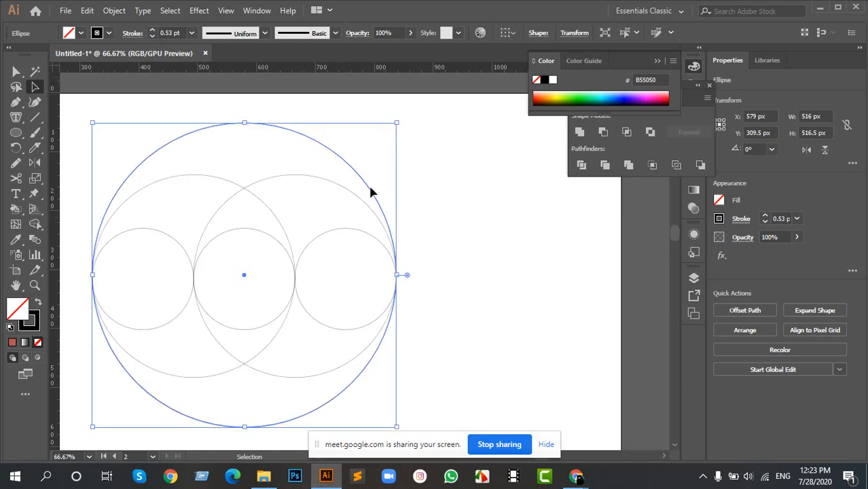
# Step: Select all the circles and swap their fill and stroke, giving them a black fill and no stroke
pyautogui.moveTo(337, 252); pyautogui.dragTo(441, 223)
pyautogui.moveTo(178, 120); pyautogui.dragTo(558, 370)
pyautogui.click(35, 222)
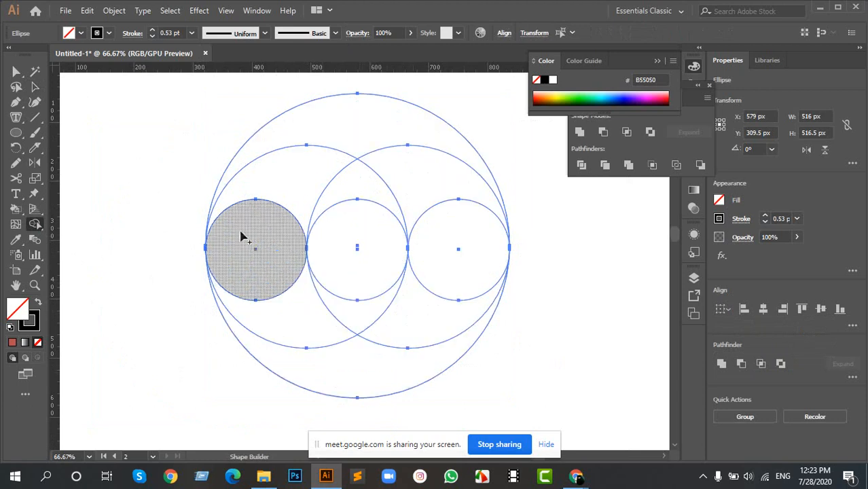
pyautogui.press('v')
pyautogui.click(112, 124)
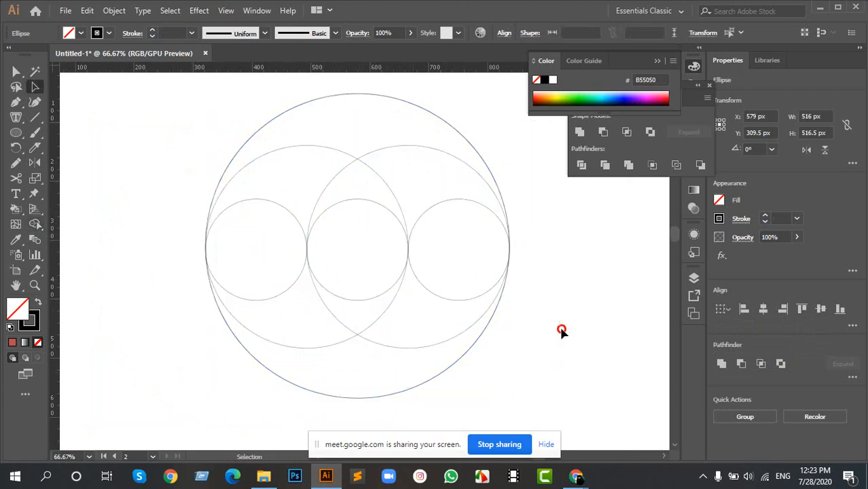
pyautogui.click(509, 223)
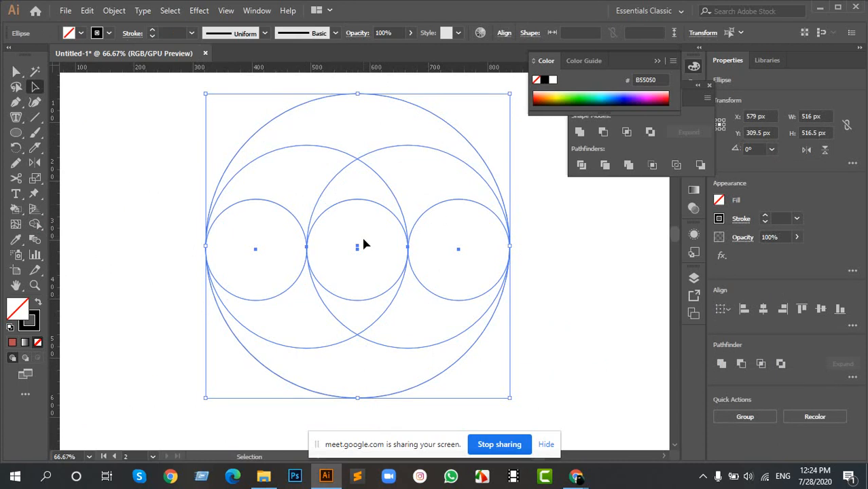
pyautogui.hotkey('shift', 'x')
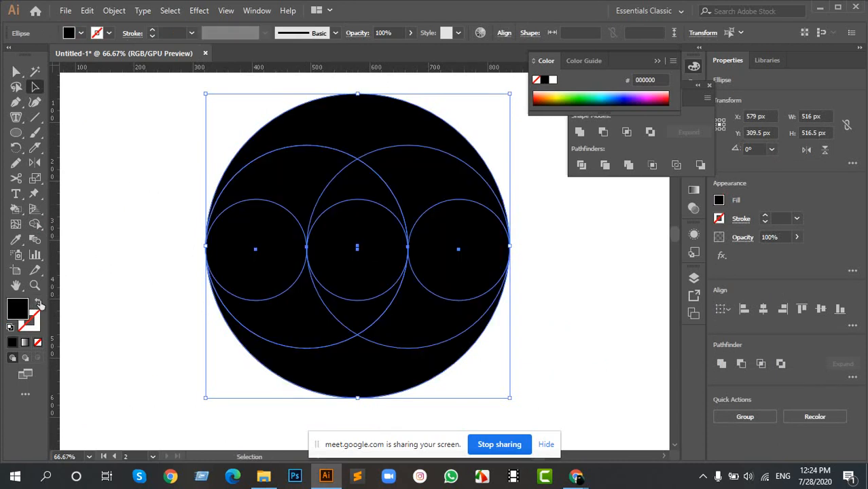
# Step: Select all the circles and use Shape Builder to merge the right small circle with the upper outer areas into one swirl
pyautogui.click(163, 213)
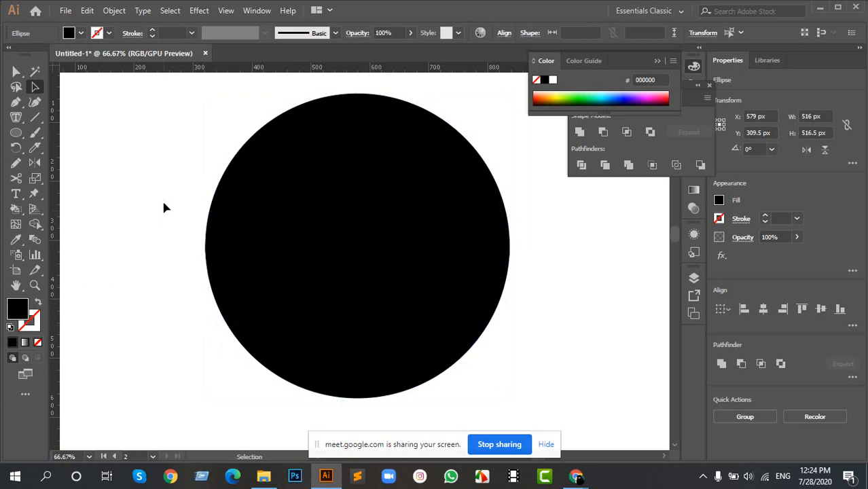
pyautogui.moveTo(169, 145); pyautogui.dragTo(516, 387)
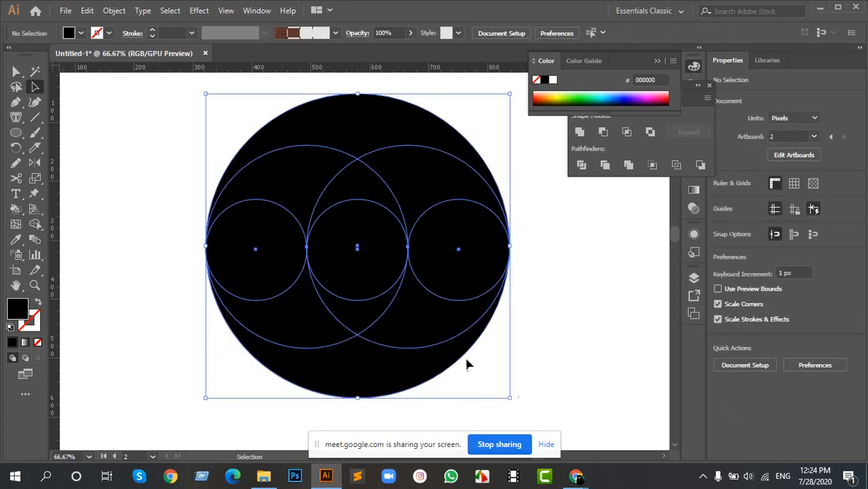
pyautogui.click(34, 224)
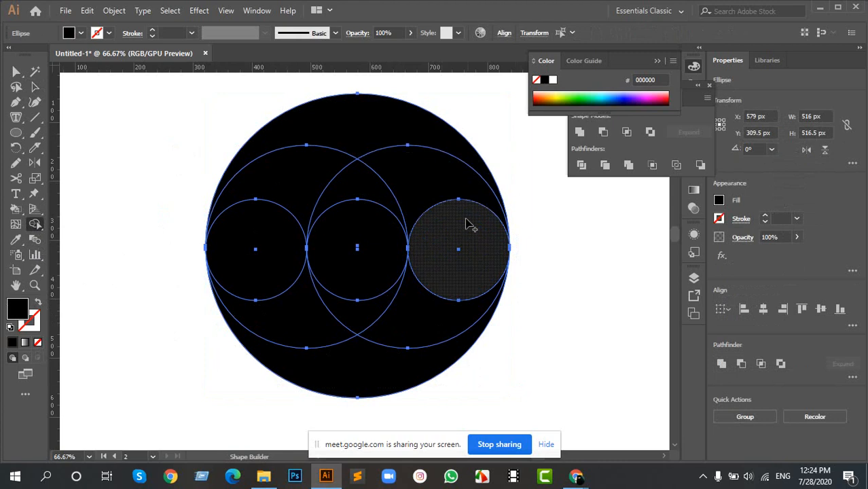
pyautogui.moveTo(476, 245)
pyautogui.mouseDown()
pyautogui.moveTo(479, 225)
pyautogui.moveTo(435, 154)
pyautogui.moveTo(374, 122)
pyautogui.moveTo(349, 165)
pyautogui.moveTo(353, 176)
pyautogui.mouseUp()
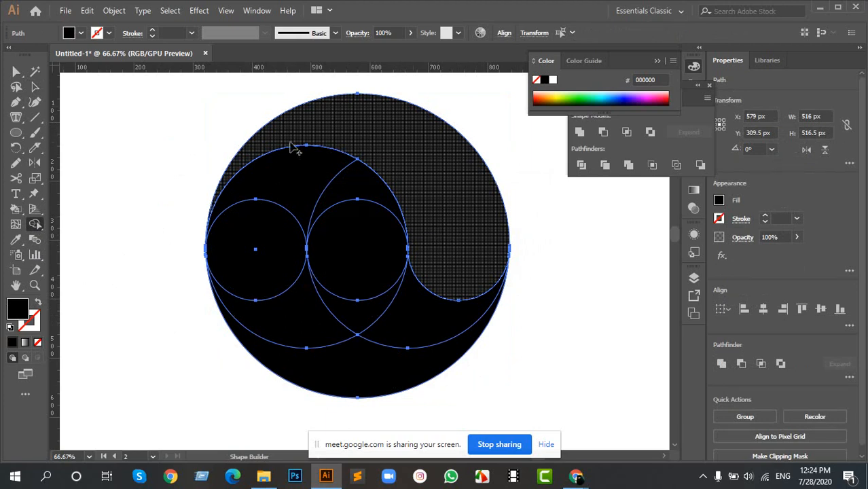
# Step: Merge the left small circle with the lower outer areas into a second swirl using Shape Builder
pyautogui.press('v')
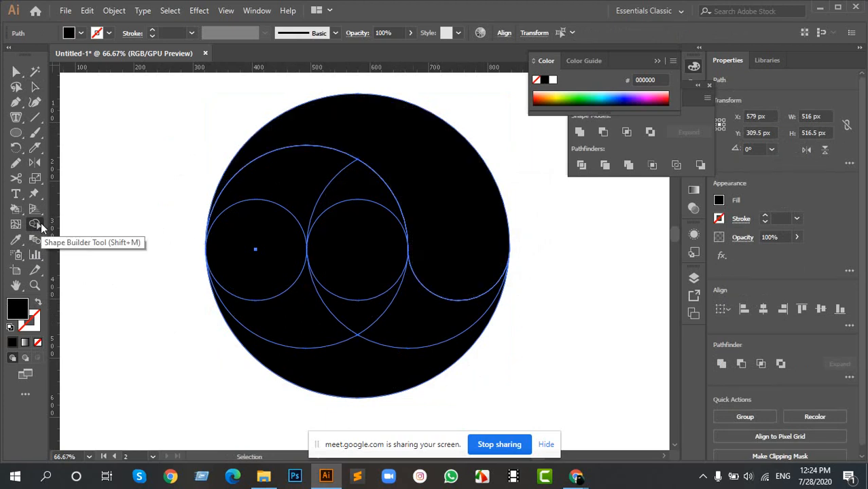
pyautogui.click(41, 223)
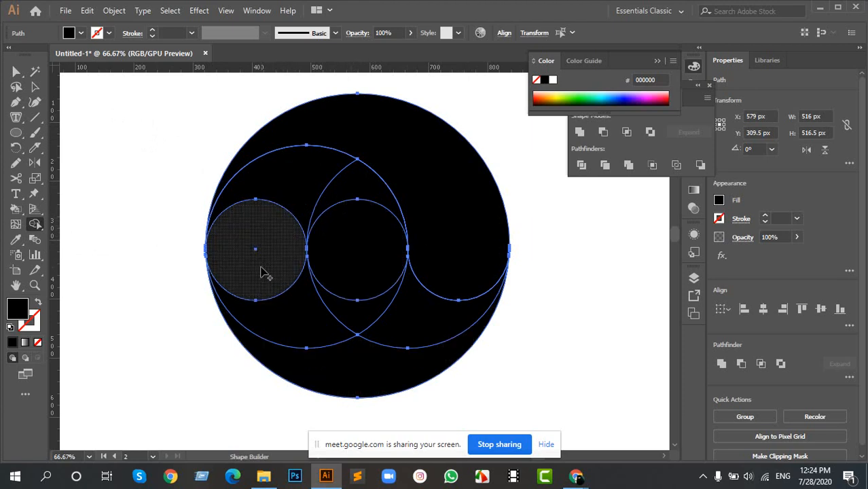
pyautogui.moveTo(262, 270)
pyautogui.mouseDown()
pyautogui.moveTo(283, 312)
pyautogui.moveTo(351, 368)
pyautogui.mouseUp()
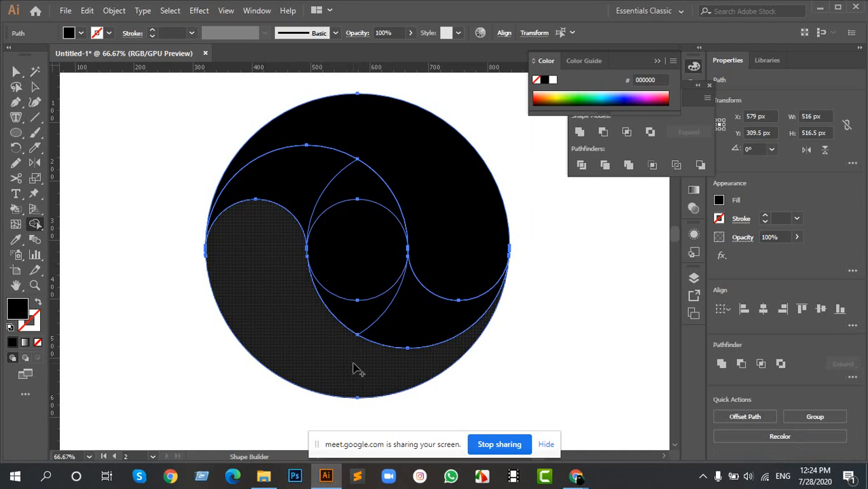
# Step: Merge the slivers above and below the centre circle into the adjoining curved pieces and remove the centre circle with Shape Builder
pyautogui.click(358, 187)
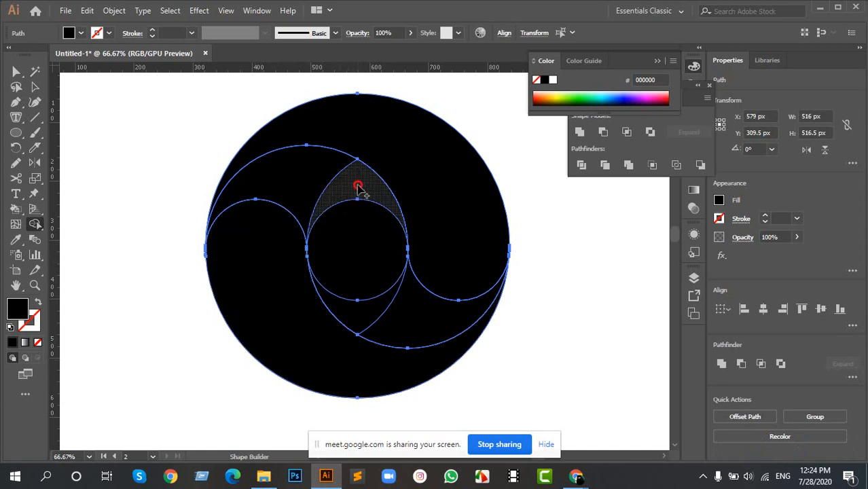
pyautogui.moveTo(358, 187); pyautogui.dragTo(306, 172)
pyautogui.moveTo(376, 309); pyautogui.dragTo(402, 323)
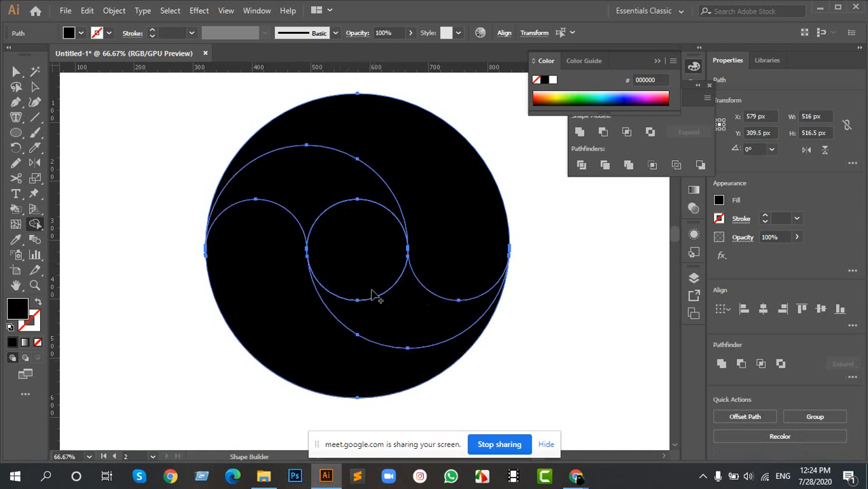
pyautogui.keyDown('alt'); pyautogui.click(360, 255); pyautogui.keyUp('alt')
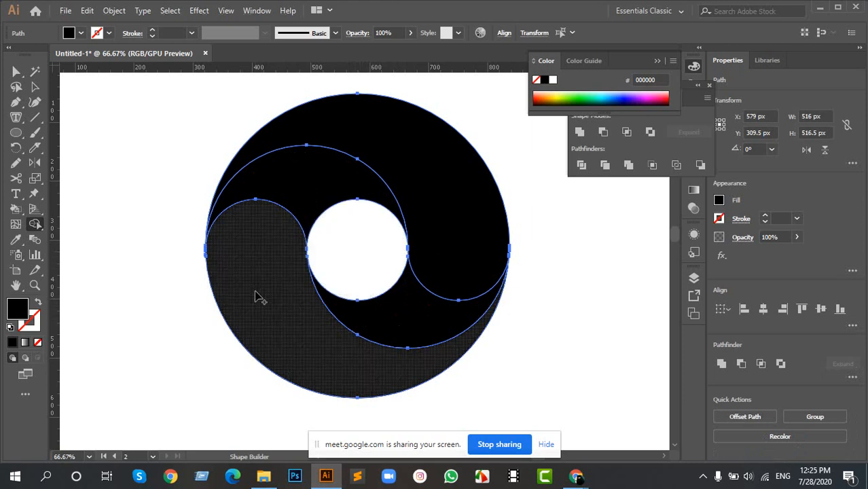
# Step: Check the separate swirl pieces and fill the upper-right swirl with a white-to-black linear gradient
pyautogui.scroll(-3, 248, 261)
pyautogui.scroll(2, 246, 258)
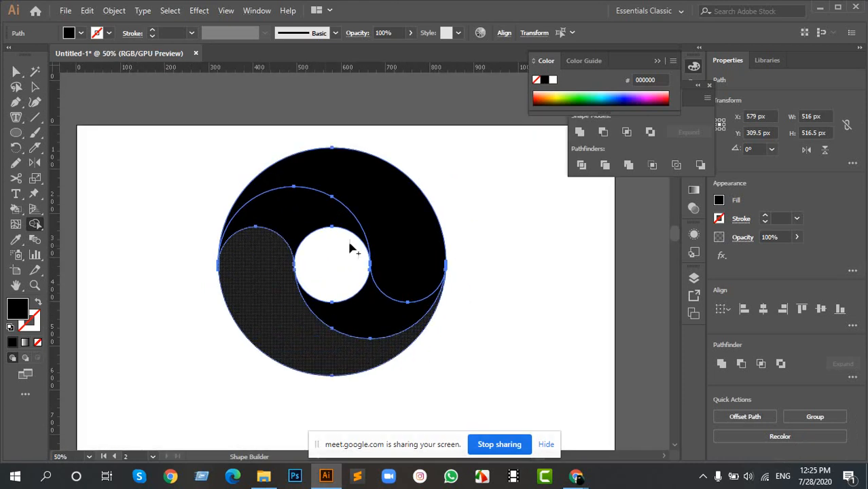
pyautogui.press('a')
pyautogui.click(480, 230)
pyautogui.moveTo(194, 162); pyautogui.dragTo(532, 367)
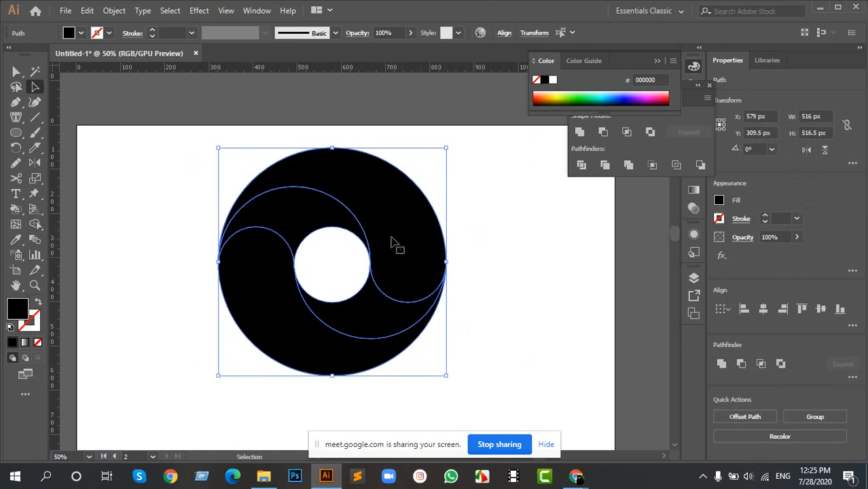
pyautogui.click(518, 210)
pyautogui.moveTo(402, 245); pyautogui.dragTo(457, 200)
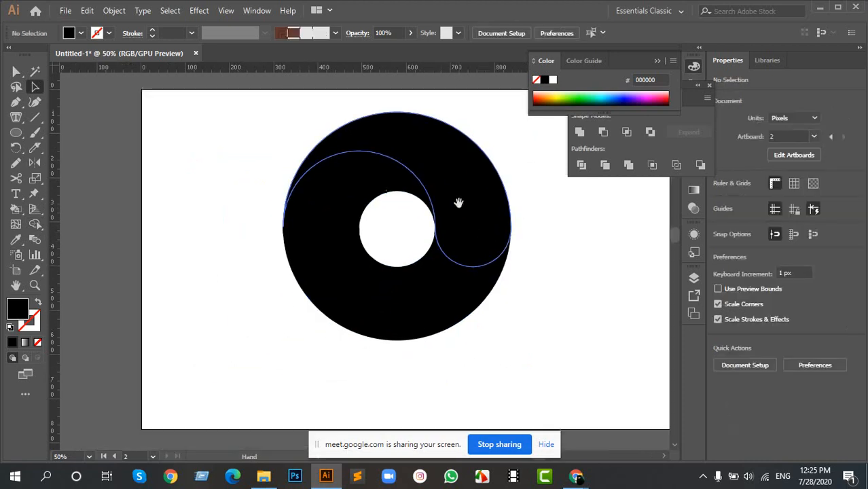
pyautogui.click(456, 178)
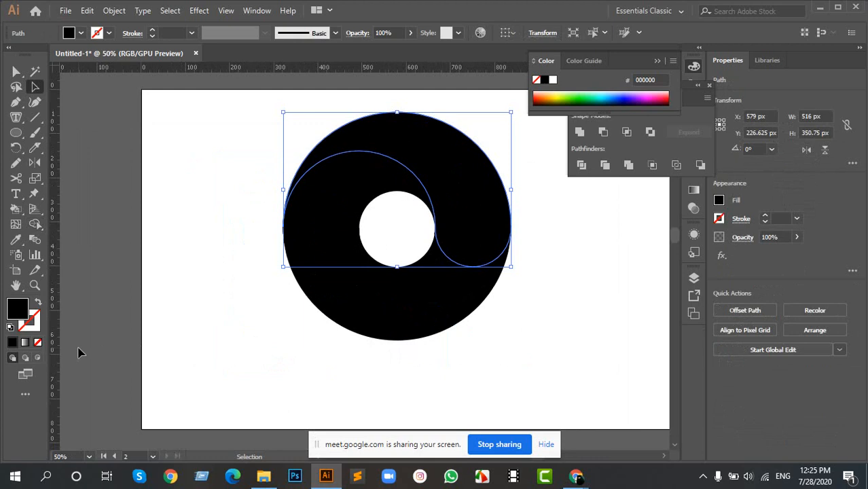
pyautogui.click(24, 344)
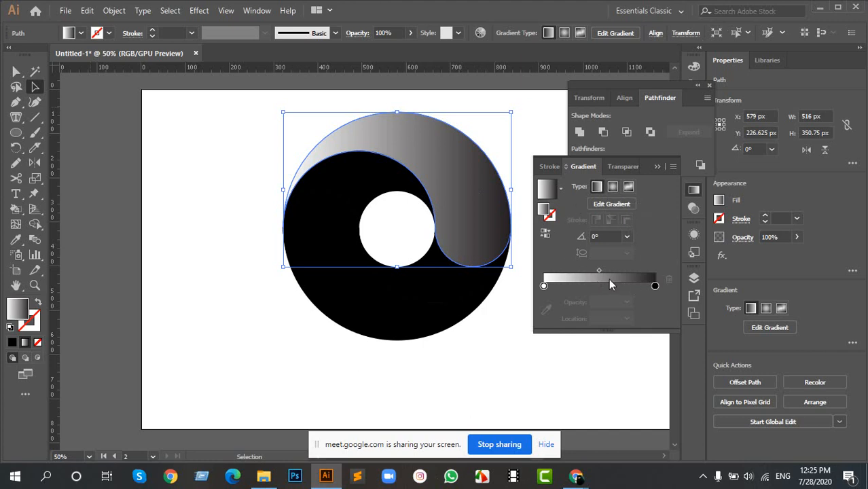
# Step: Change the black end stop of the upper-right swirl's gradient to a medium blue swatch
pyautogui.click(654, 286)
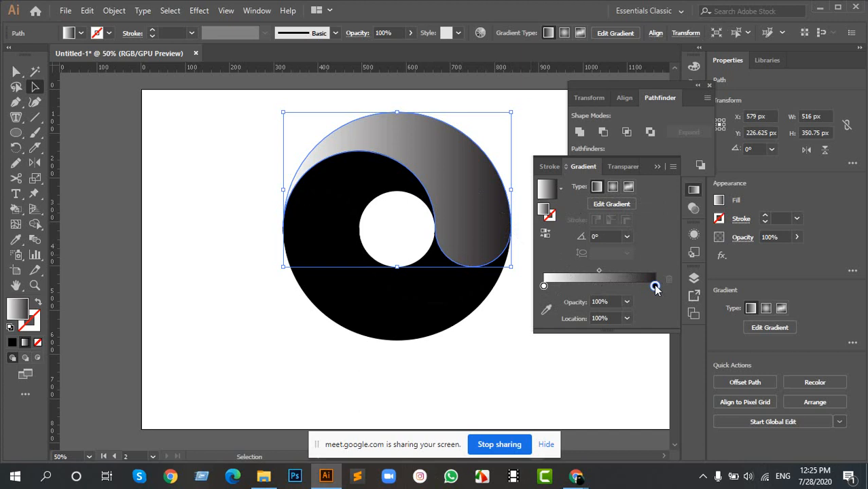
pyautogui.doubleClick(654, 286)
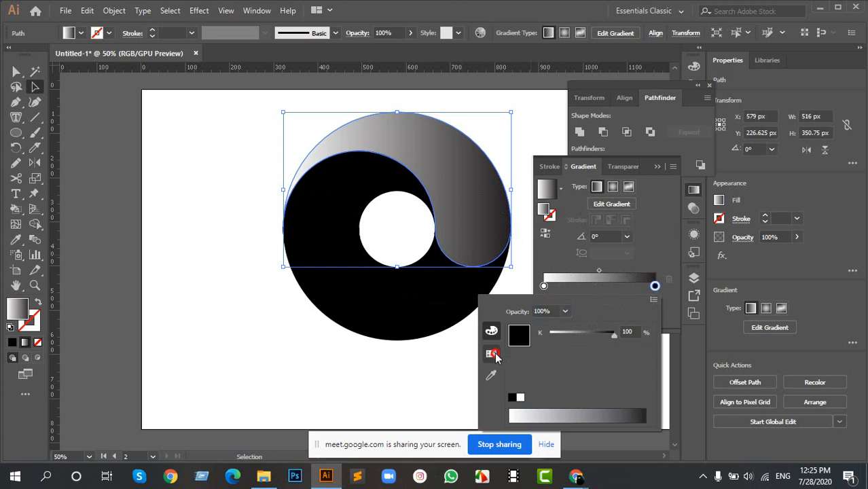
pyautogui.click(491, 353)
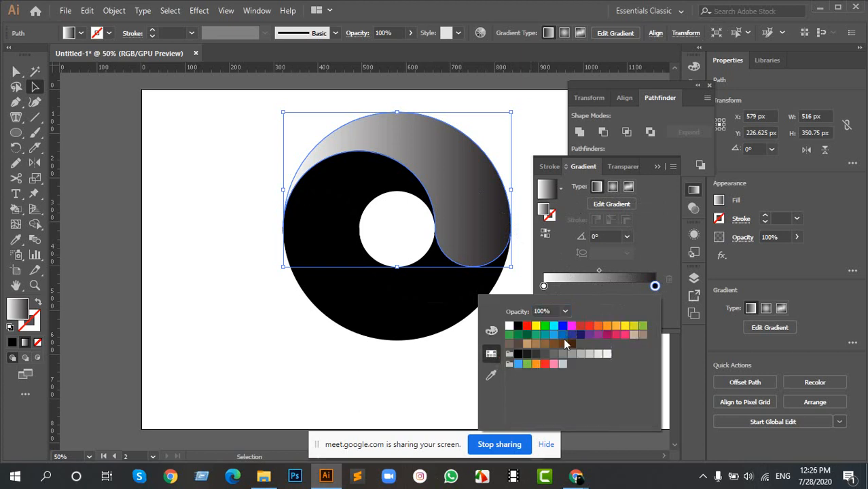
pyautogui.click(563, 334)
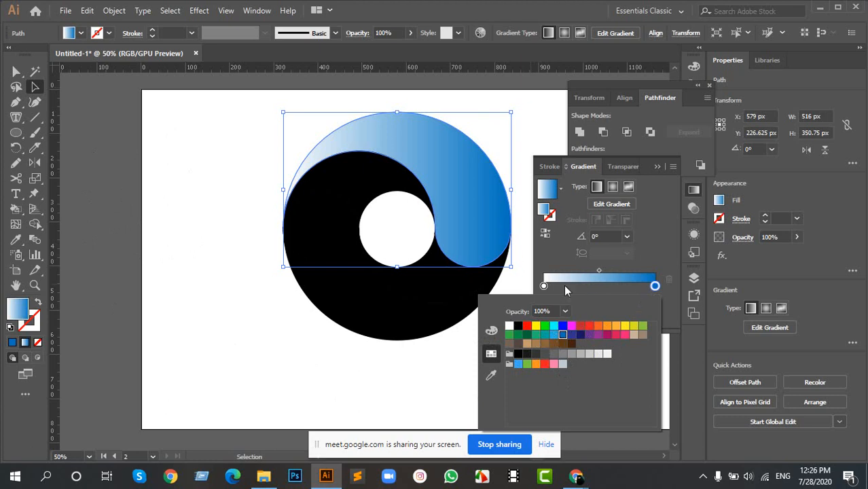
# Step: Try different blue swatches on the gradient's white start stop and settle on the light blue one
pyautogui.click(543, 287)
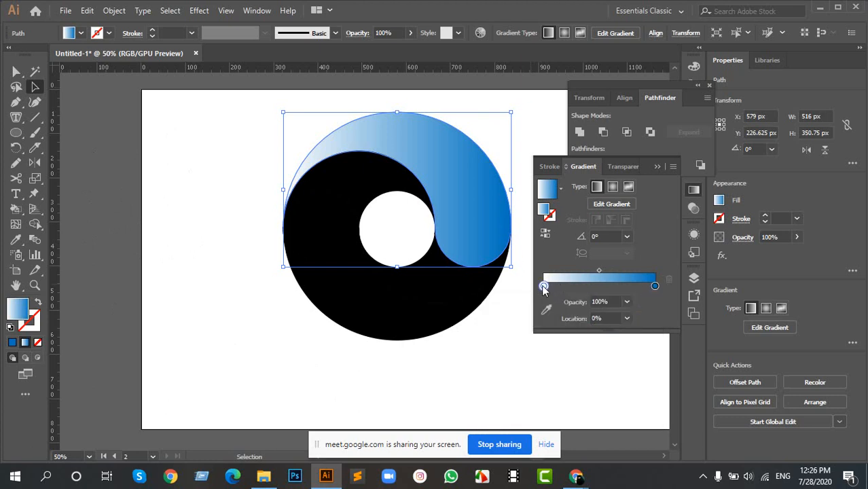
pyautogui.doubleClick(543, 287)
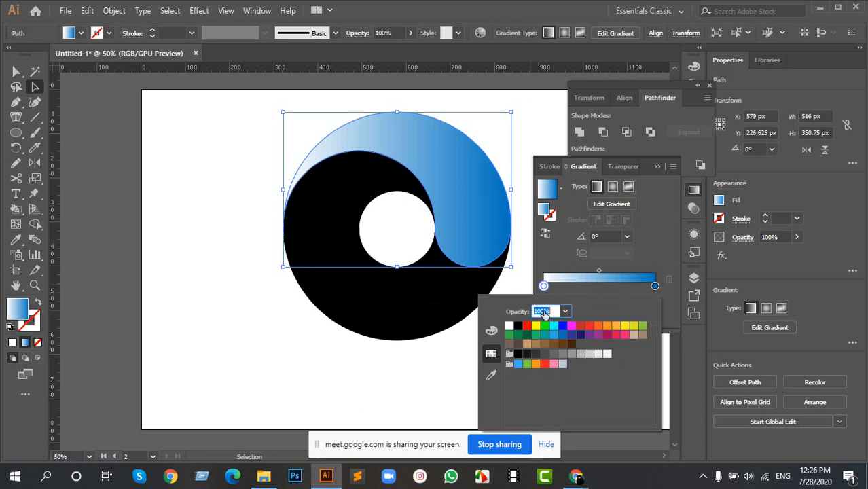
pyautogui.click(563, 328)
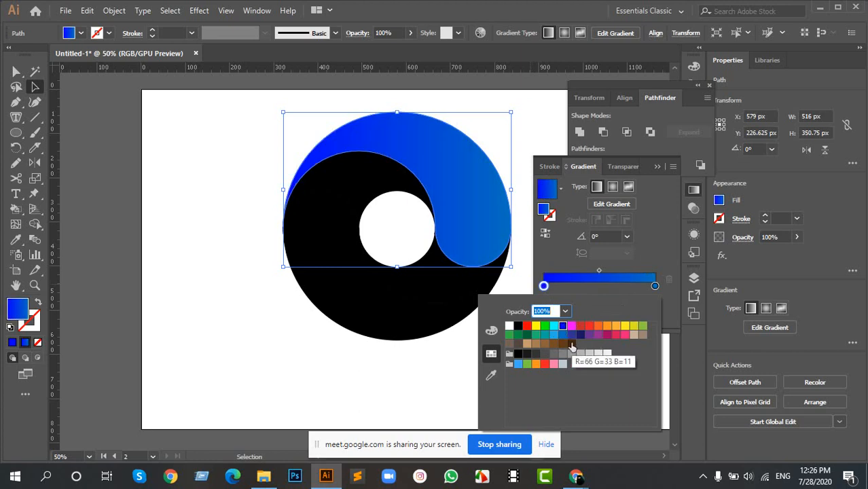
pyautogui.click(563, 336)
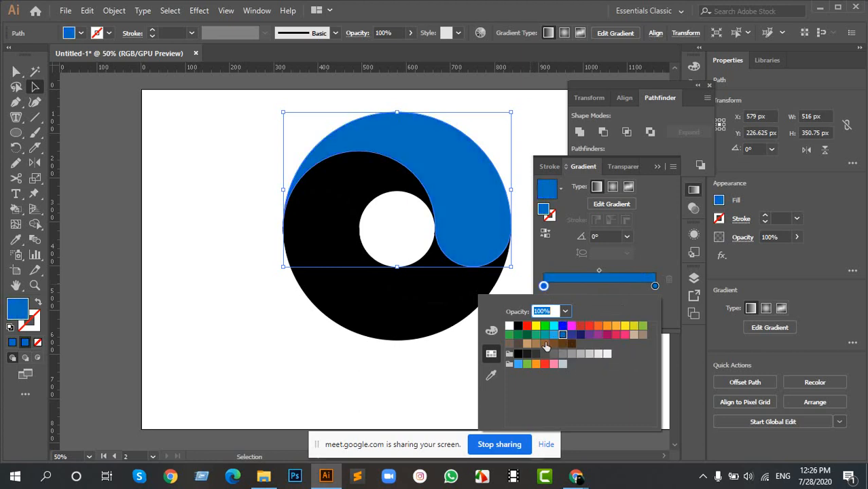
pyautogui.click(552, 335)
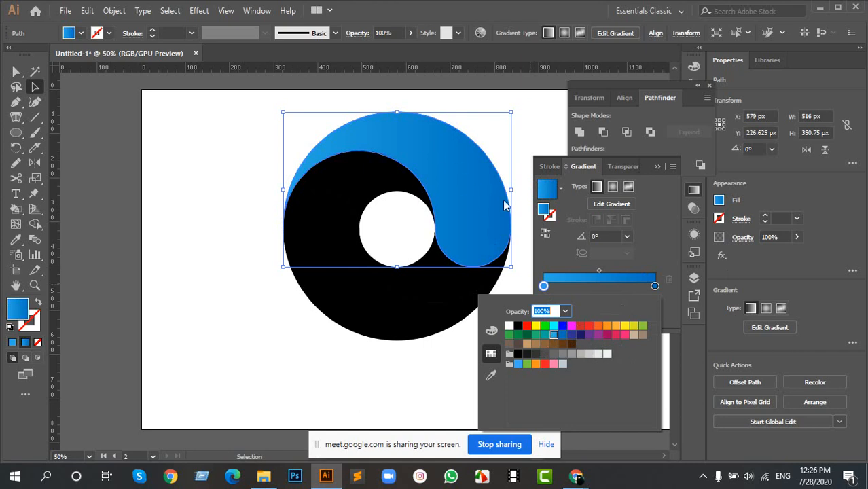
pyautogui.click(411, 383)
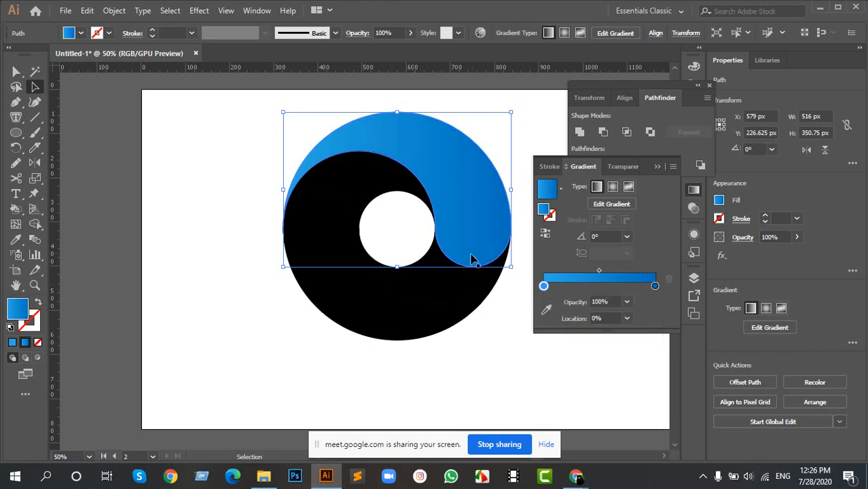
# Step: Copy the upper-right swirl's blue gradient onto the black lower-left swirl with the Eyedropper
pyautogui.press('space')
pyautogui.moveTo(443, 191); pyautogui.dragTo(382, 215)
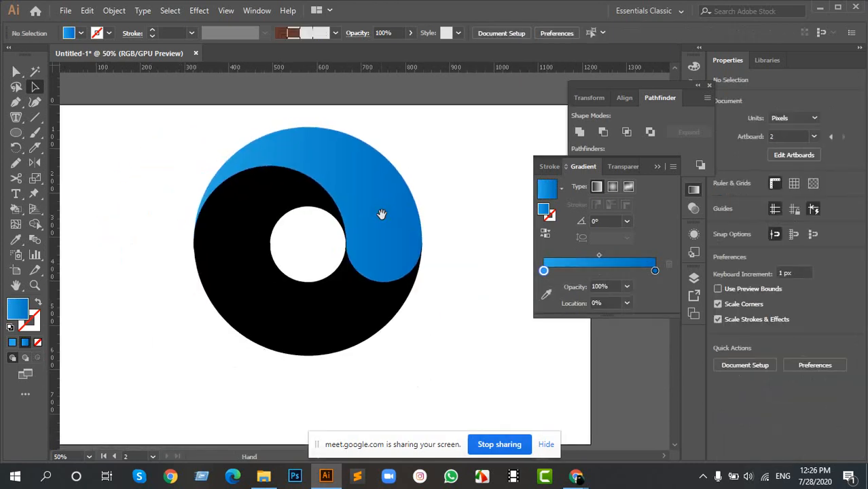
pyautogui.click(288, 335)
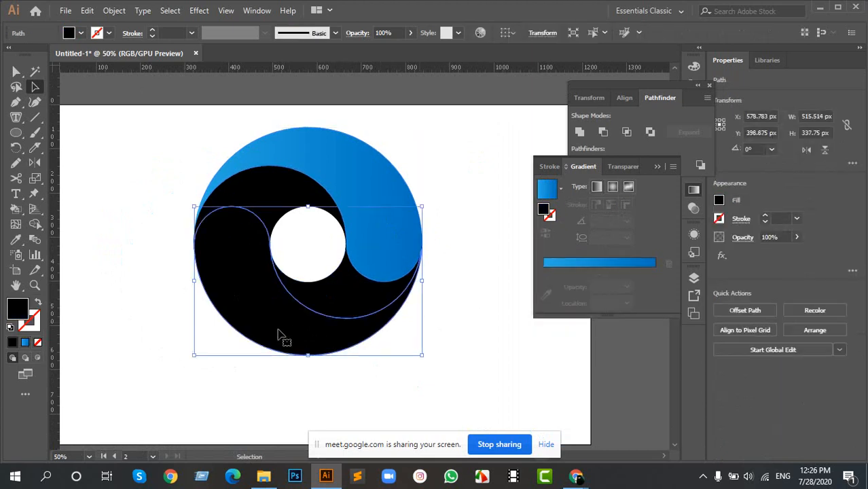
pyautogui.press('i')
pyautogui.click(354, 167)
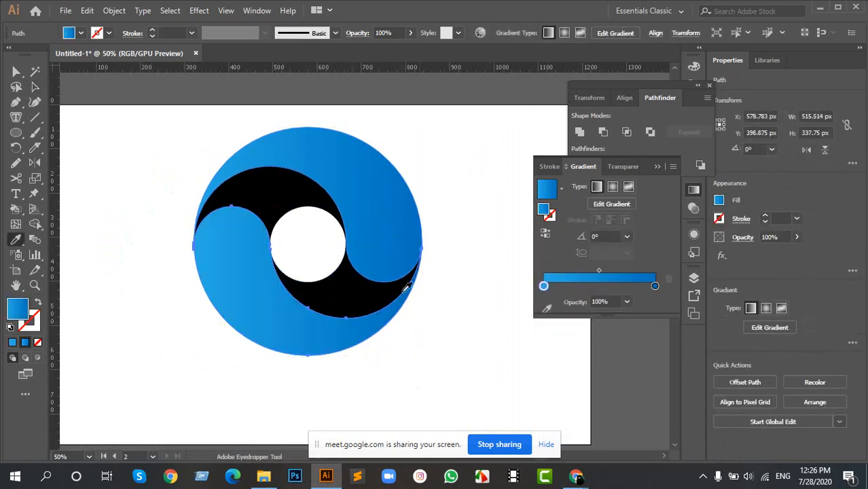
pyautogui.press('v')
pyautogui.click(101, 253)
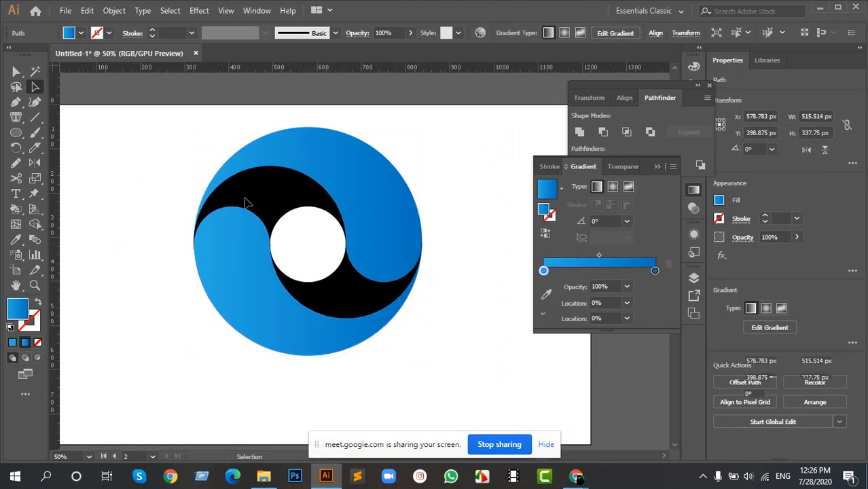
# Step: Apply the same blue gradient to the two remaining black pieces above and below the centre hole with the Eyedropper, and deselect everything
pyautogui.click(286, 178)
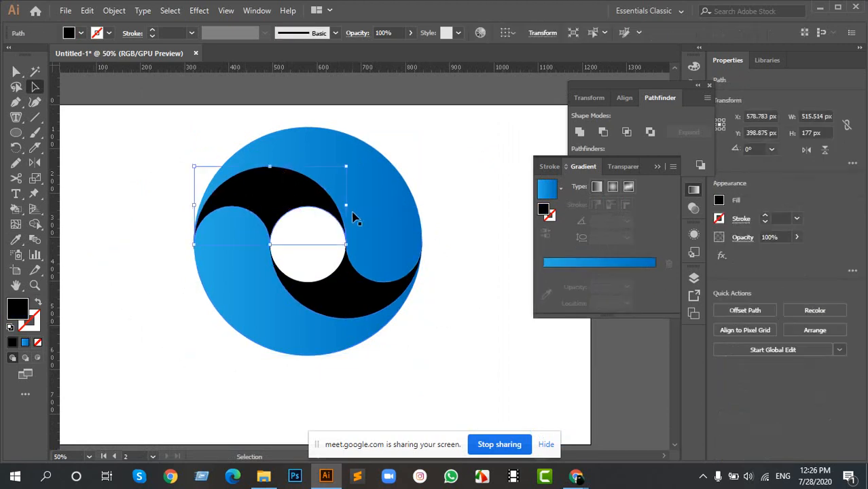
pyautogui.click(364, 197)
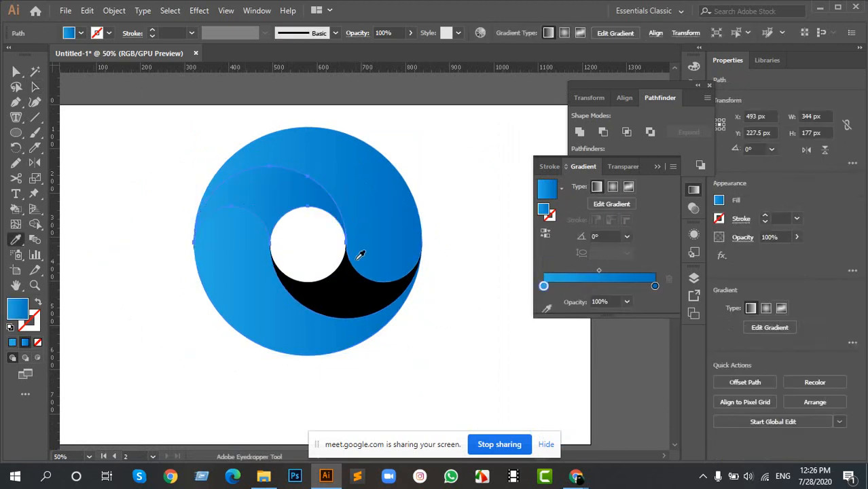
pyautogui.keyDown('ctrl'); pyautogui.click(349, 306); pyautogui.keyUp('ctrl')
pyautogui.press('i')
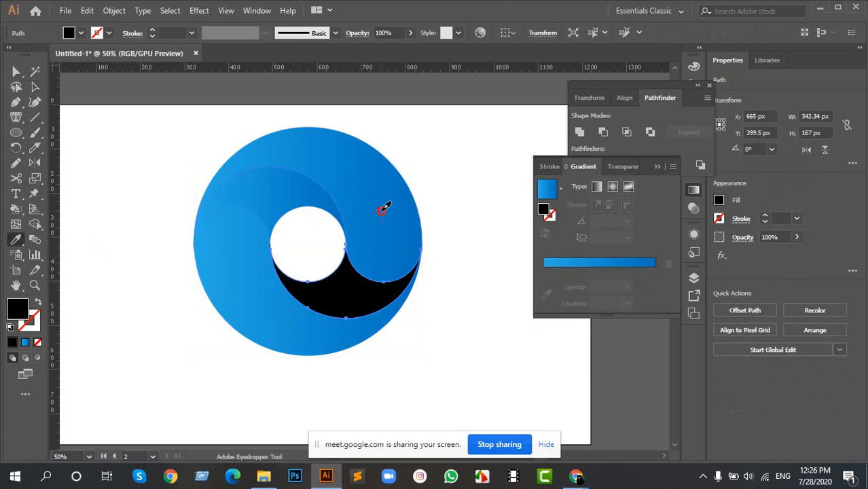
pyautogui.click(366, 229)
pyautogui.press('a')
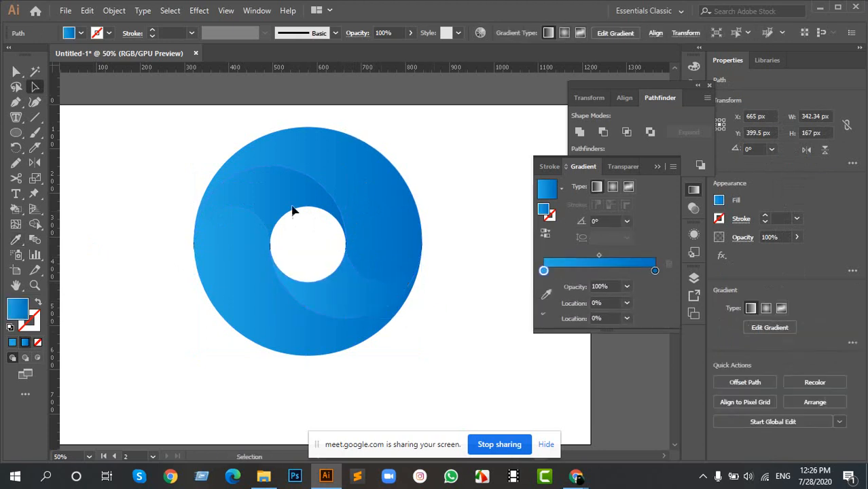
pyautogui.hotkey('ctrl', 'shift', 'a')
# Step: Delete the thin black sliver on the circle's left outer edge
pyautogui.scroll(10, 247, 255)
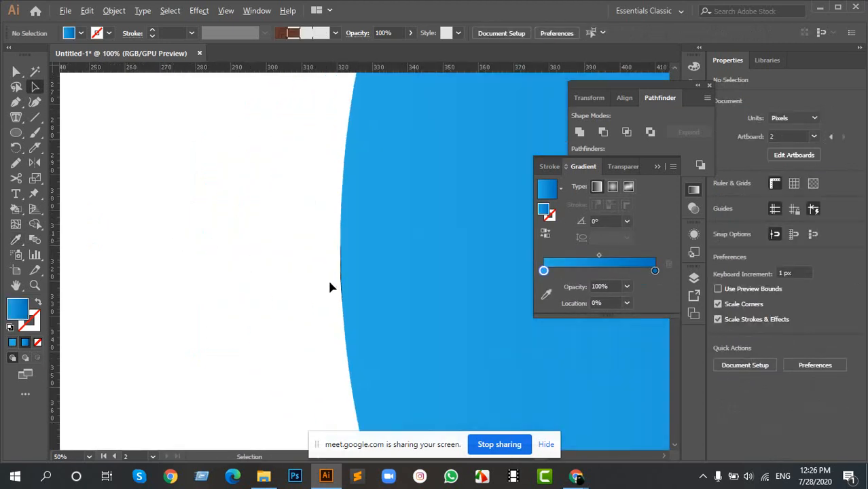
pyautogui.scroll(3, 387, 248)
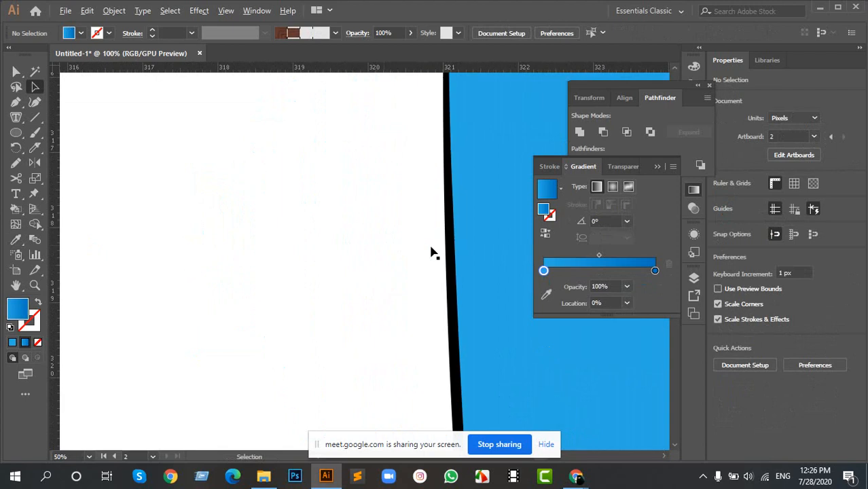
pyautogui.click(448, 248)
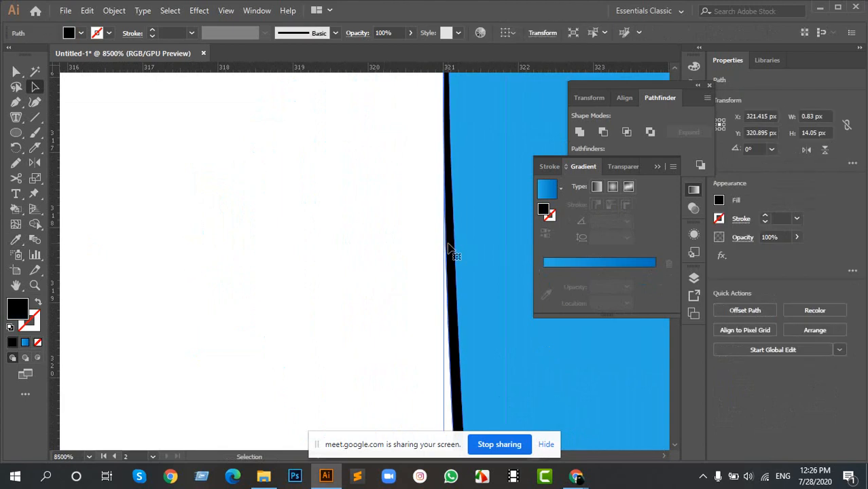
pyautogui.press('Delete')
# Step: Try to delete the second black sliver further down the circle's left outer edge
pyautogui.press('space')
pyautogui.moveTo(494, 372); pyautogui.dragTo(381, 147)
pyautogui.press('space')
pyautogui.moveTo(387, 369); pyautogui.dragTo(366, 188)
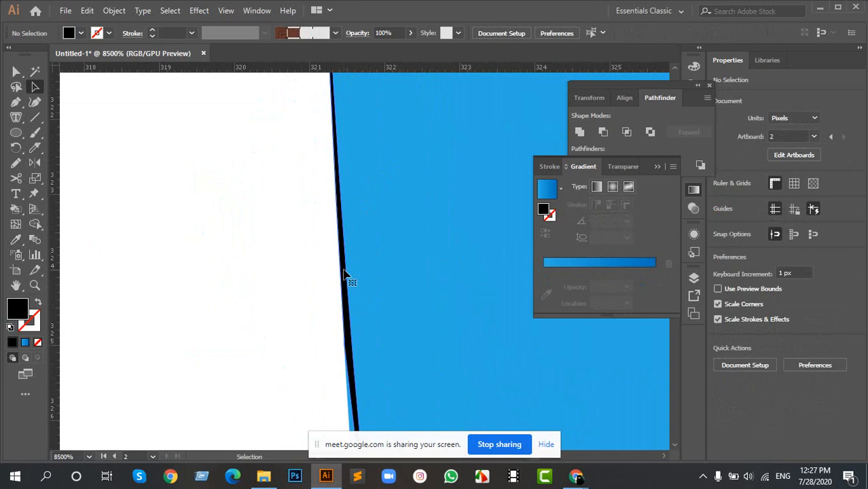
pyautogui.click(345, 277)
pyautogui.press('Delete')
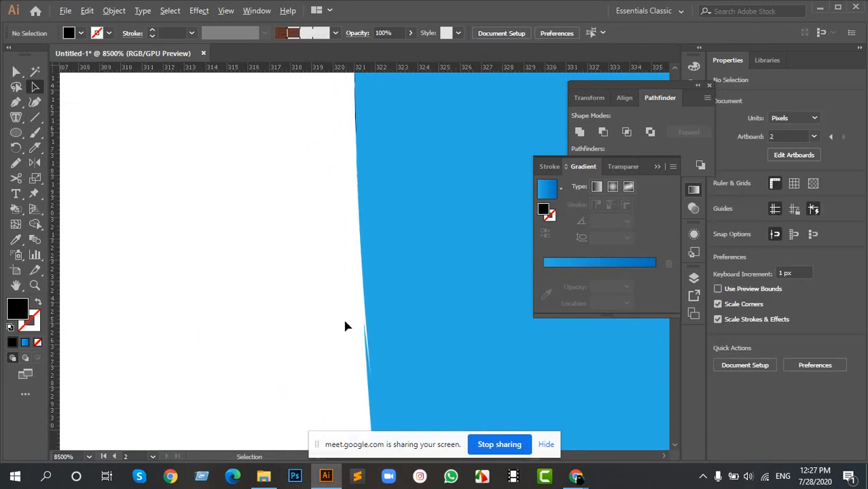
# Step: Select the lower-left swirl together with the leftover black sliver on its left edge and merge them with Shape Builder
pyautogui.scroll(-5, 345, 326)
pyautogui.scroll(-2, 341, 193)
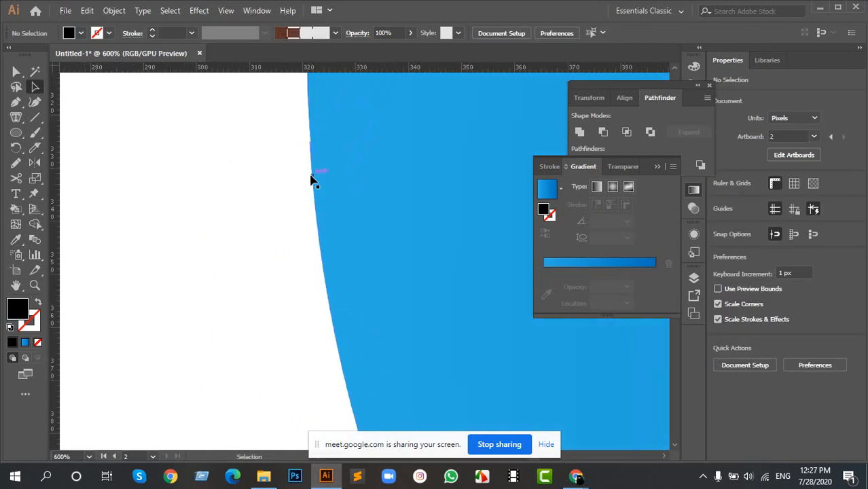
pyautogui.click(314, 180)
pyautogui.scroll(-2, 345, 144)
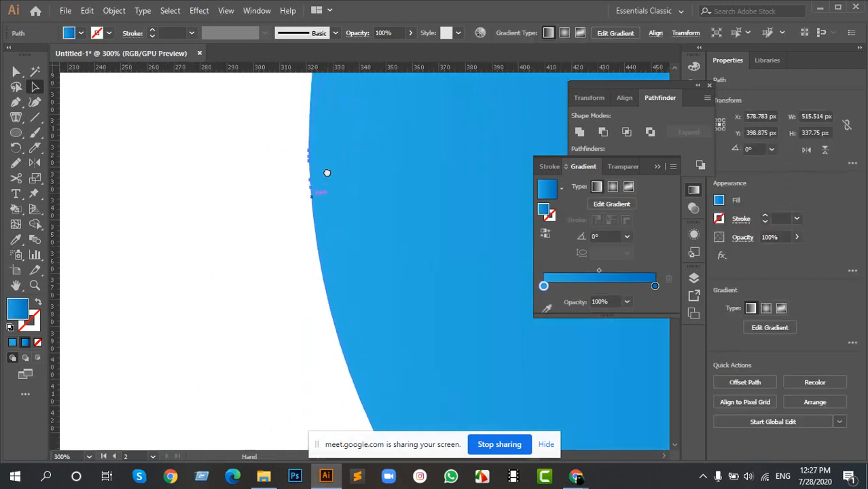
pyautogui.scroll(6, 327, 172)
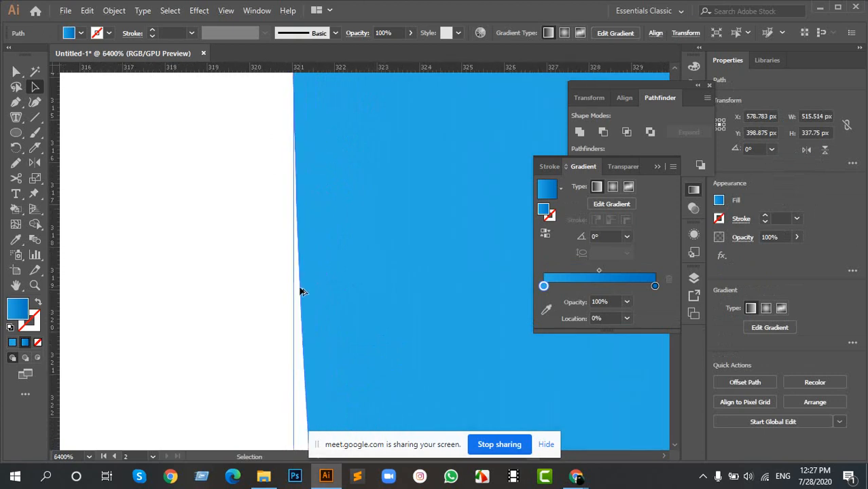
pyautogui.scroll(-1, 313, 150)
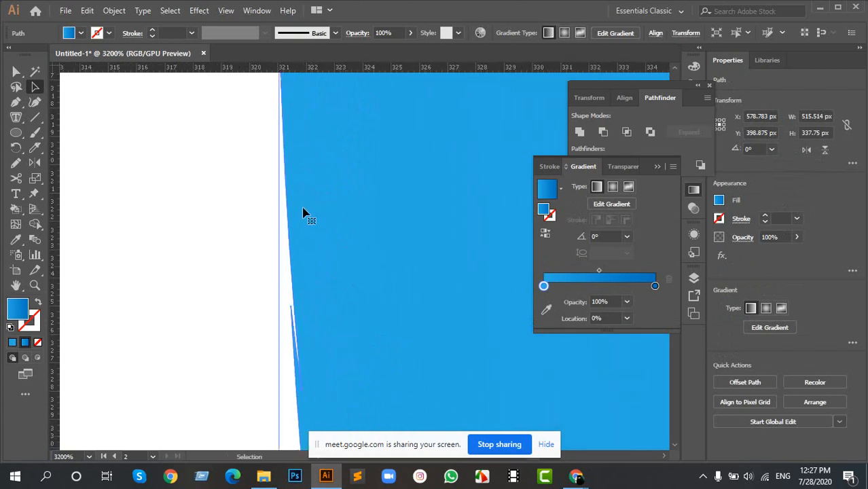
pyautogui.keyDown('shift'); pyautogui.click(300, 230); pyautogui.keyUp('shift')
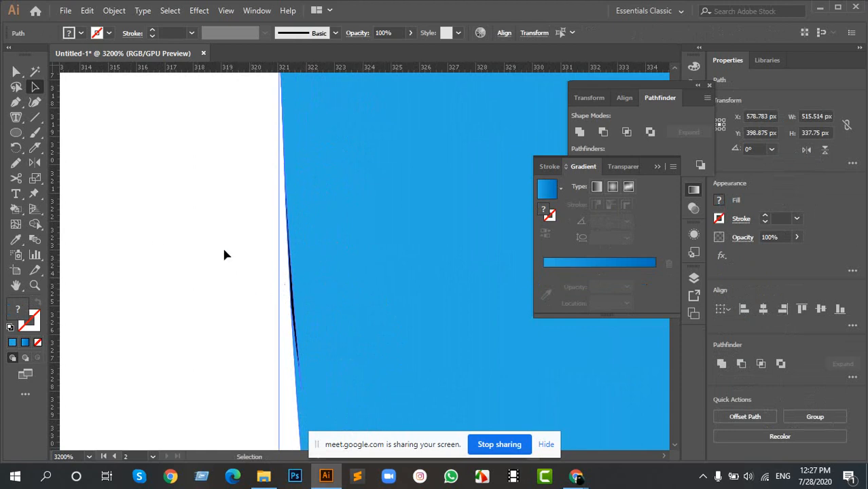
pyautogui.click(35, 223)
pyautogui.scroll(3, 303, 310)
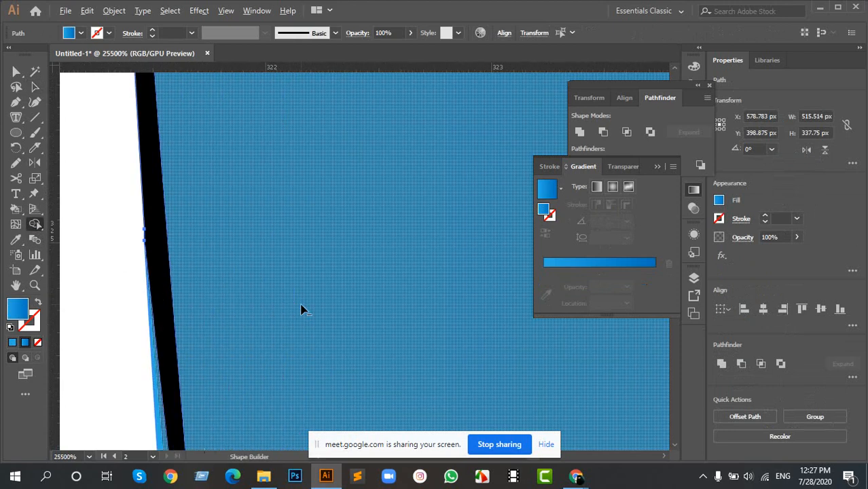
pyautogui.scroll(2, 175, 288)
pyautogui.moveTo(251, 290)
pyautogui.mouseDown()
pyautogui.moveTo(319, 282)
pyautogui.moveTo(323, 290)
pyautogui.mouseUp()
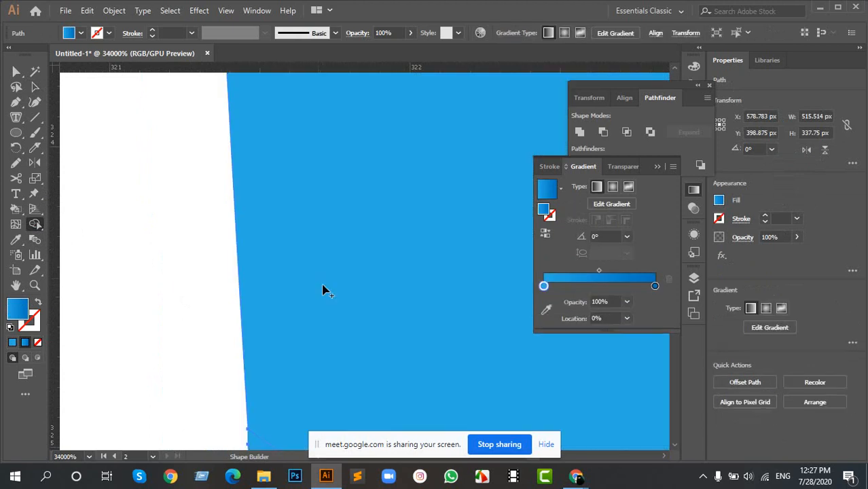
# Step: Examine the circle's right outer edge closely for leftover black slivers
pyautogui.scroll(-5, 326, 292)
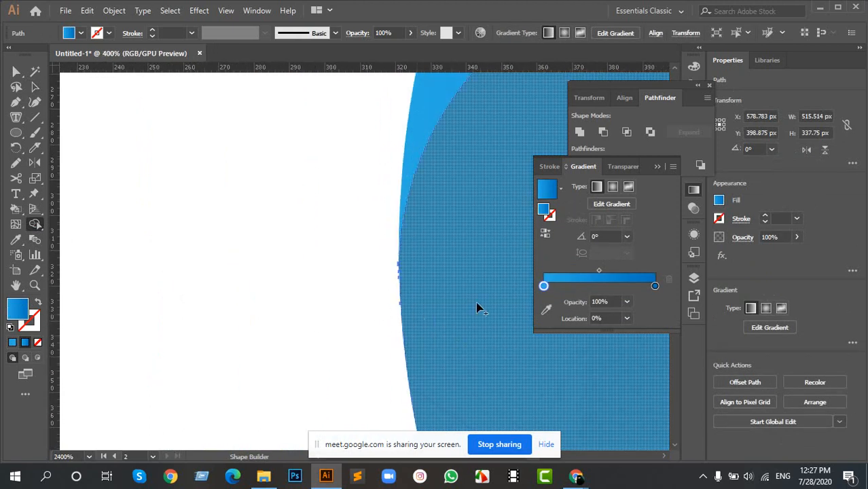
pyautogui.scroll(-10, 477, 308)
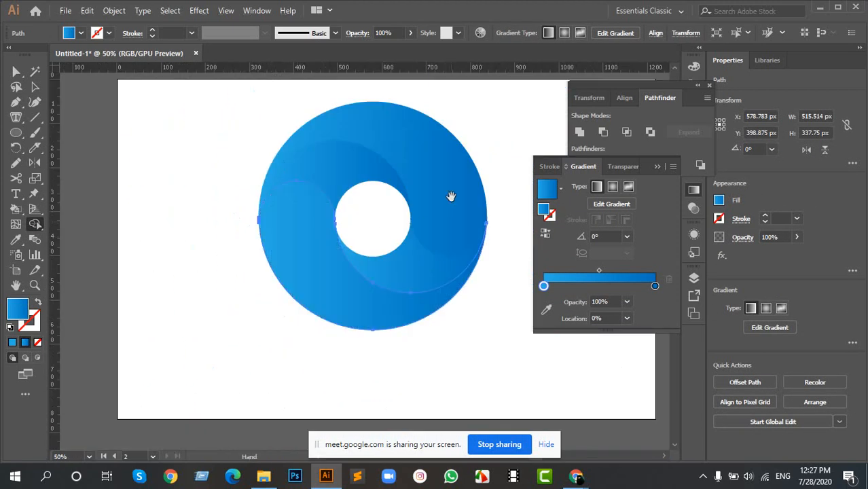
pyautogui.moveTo(451, 196); pyautogui.dragTo(327, 194)
pyautogui.press('a')
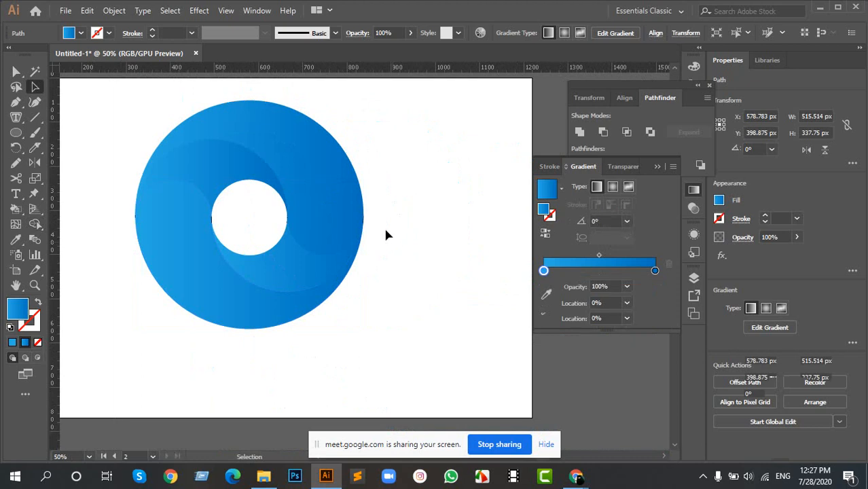
pyautogui.scroll(10, 385, 235)
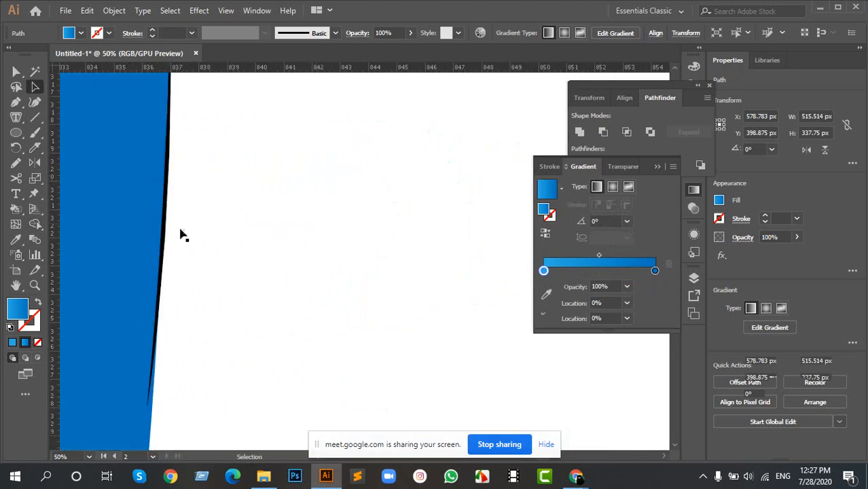
pyautogui.click(175, 156)
pyautogui.scroll(2, 295, 279)
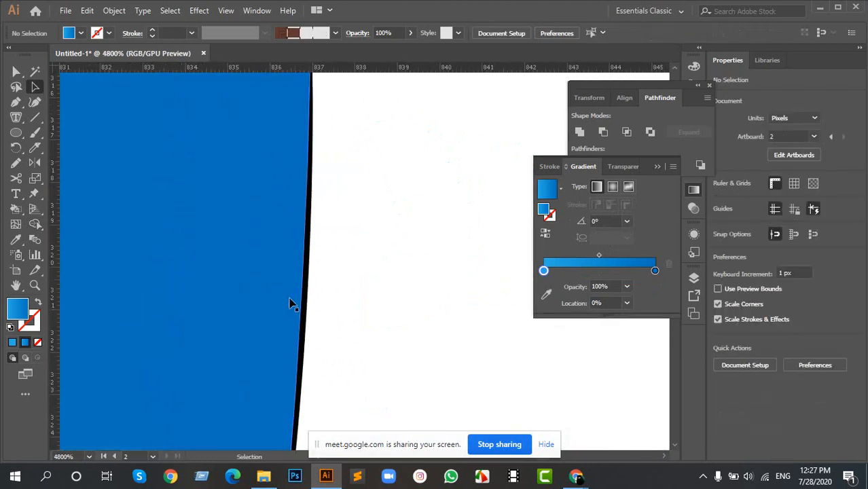
pyautogui.scroll(-4, 290, 304)
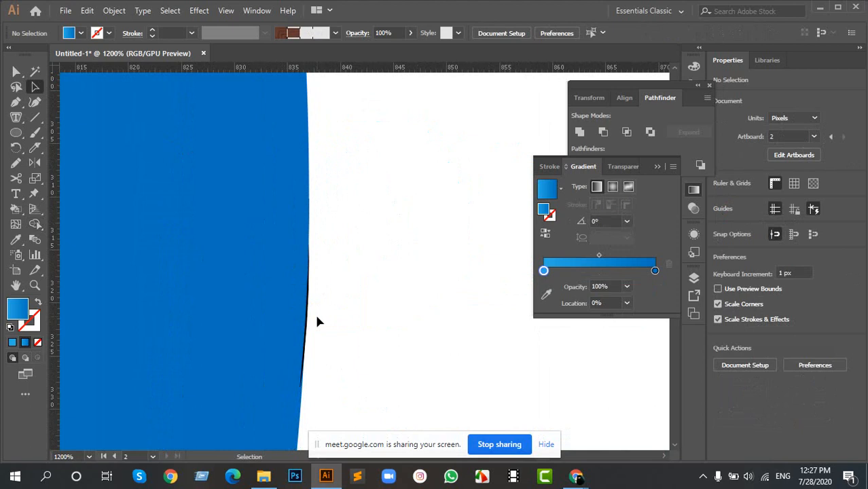
# Step: Select the black sliver on the right outer edge with the adjoining swirl pieces and merge it into the upper-right swirl with Shape Builder
pyautogui.scroll(3, 310, 314)
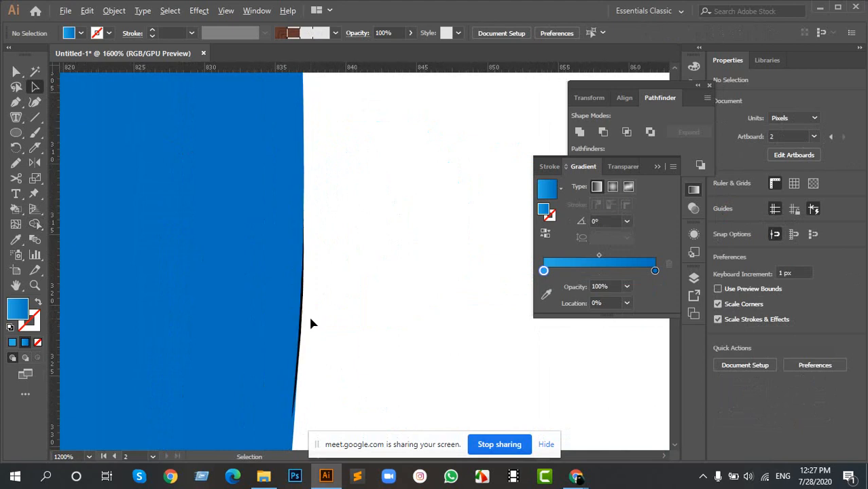
pyautogui.click(308, 309)
pyautogui.click(311, 309)
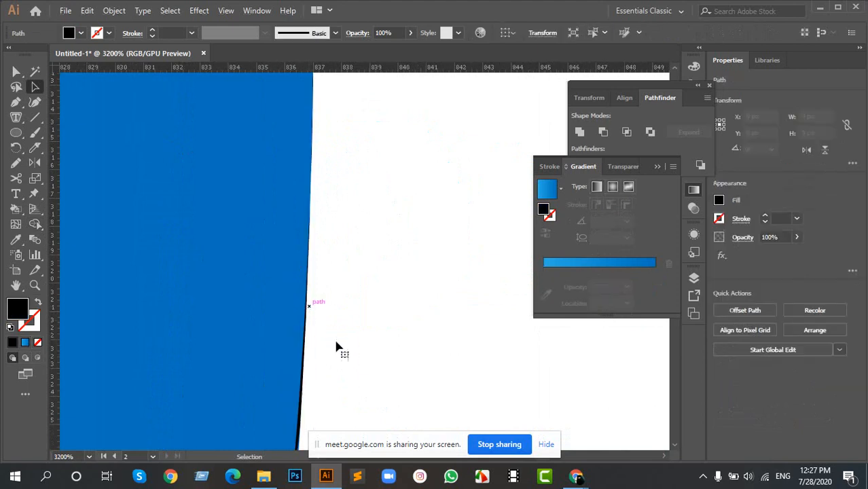
pyautogui.hscroll(-2, 328, 356)
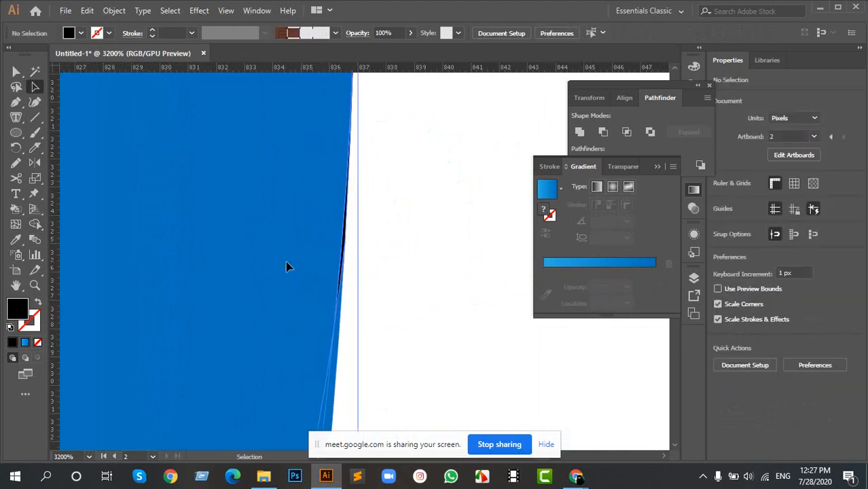
pyautogui.click(68, 252)
pyautogui.click(35, 224)
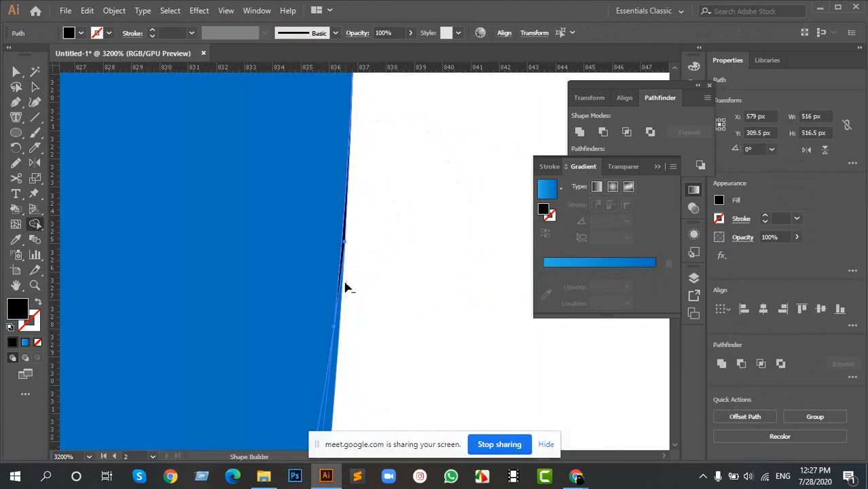
pyautogui.scroll(5, 342, 285)
pyautogui.scroll(-5, 187, 167)
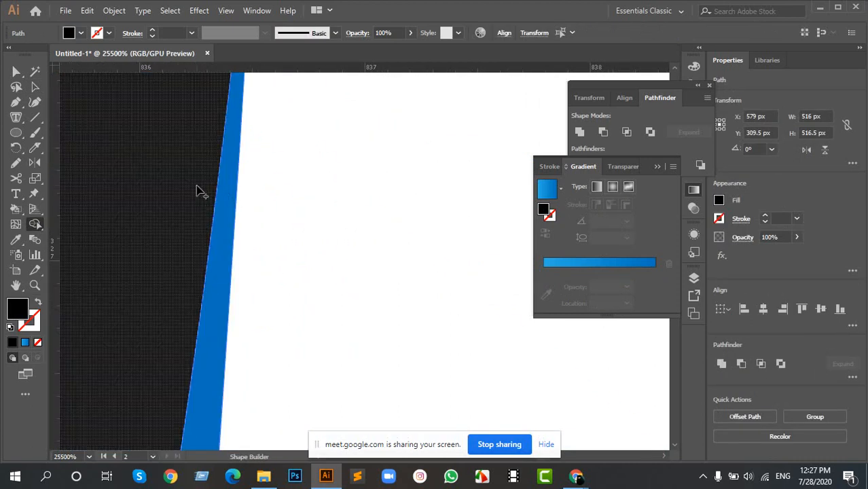
# Step: Reapply the blue gradient to the black upper-right swirl by sampling the lower blue piece with the Eyedropper
pyautogui.scroll(-12, 231, 237)
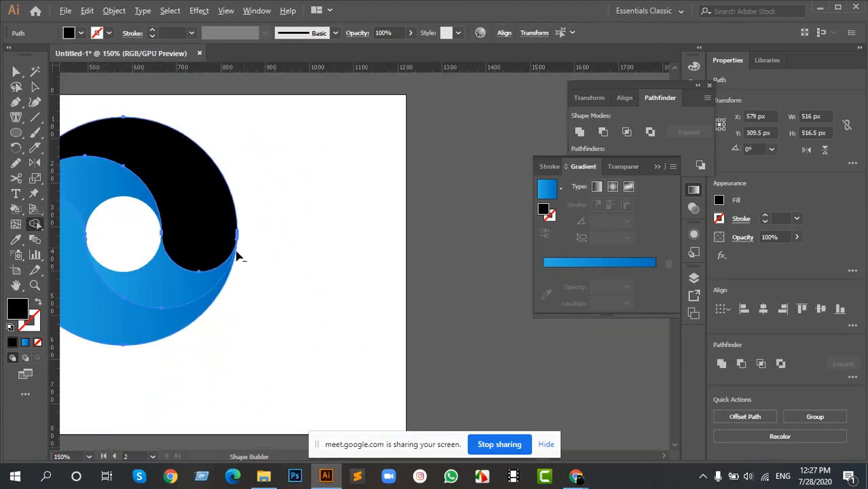
pyautogui.press('i')
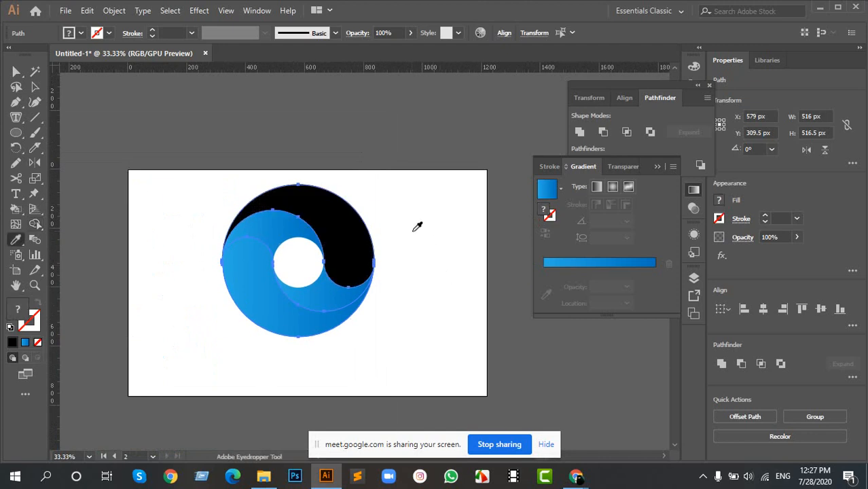
pyautogui.keyDown('ctrl'); pyautogui.click(361, 248); pyautogui.keyUp('ctrl')
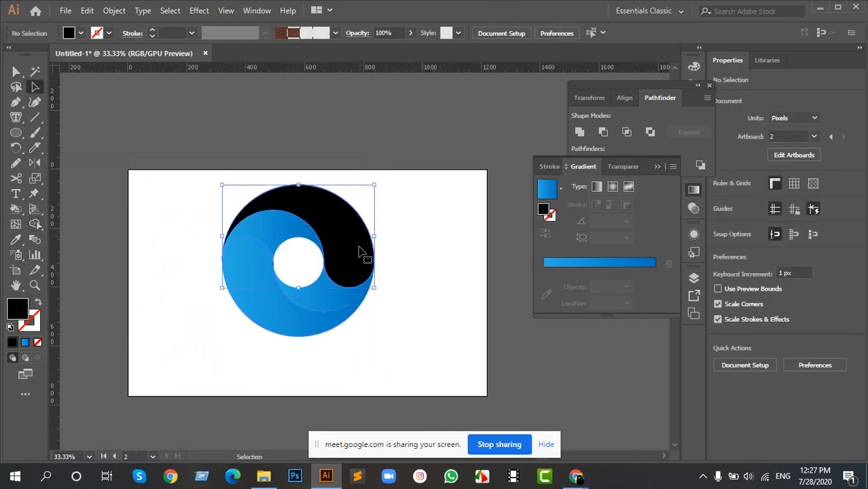
pyautogui.click(293, 299)
pyautogui.press('a')
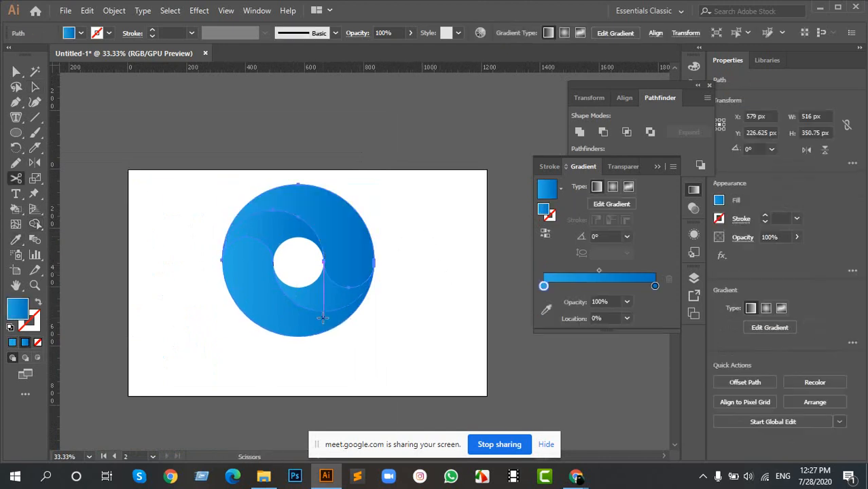
# Step: Delete the leftover black sliver on the left edge of the central white hole
pyautogui.scroll(9, 302, 246)
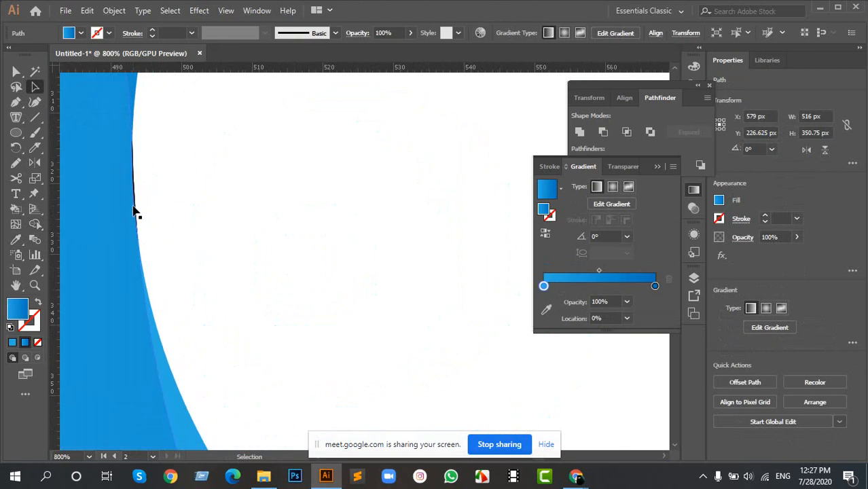
pyautogui.scroll(4, 134, 197)
pyautogui.click(142, 175)
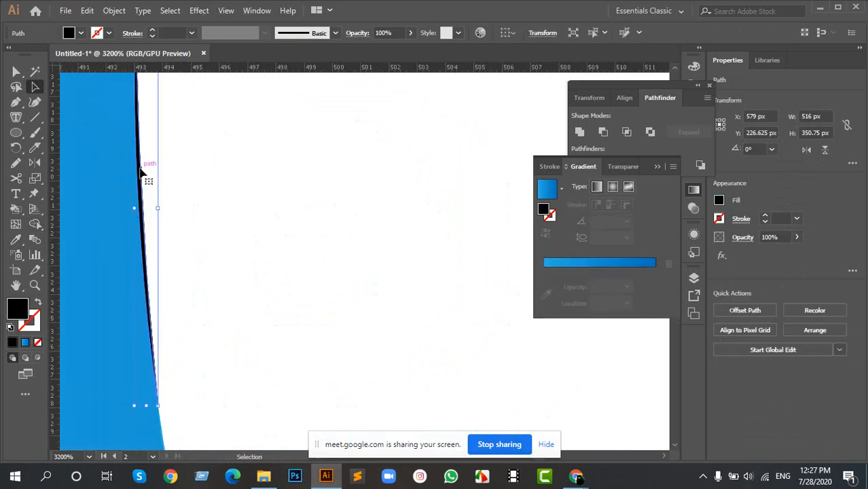
pyautogui.click(208, 209)
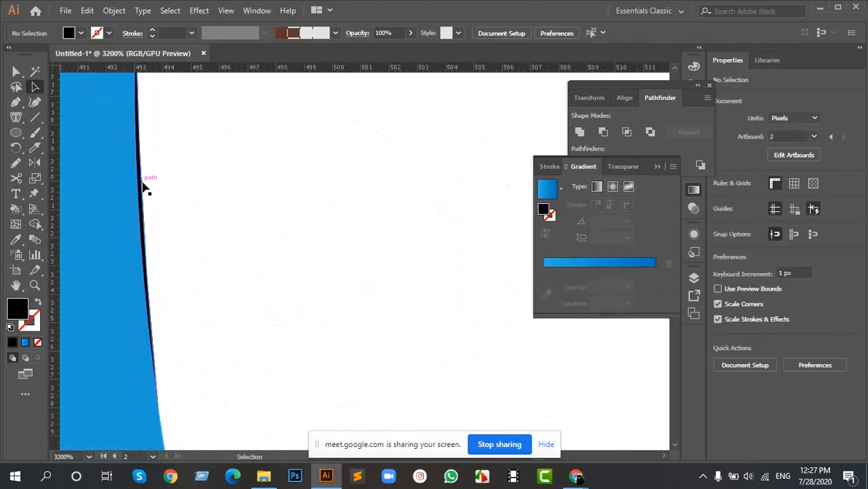
pyautogui.click(144, 183)
pyautogui.click(170, 207)
pyautogui.click(145, 191)
pyautogui.click(293, 224)
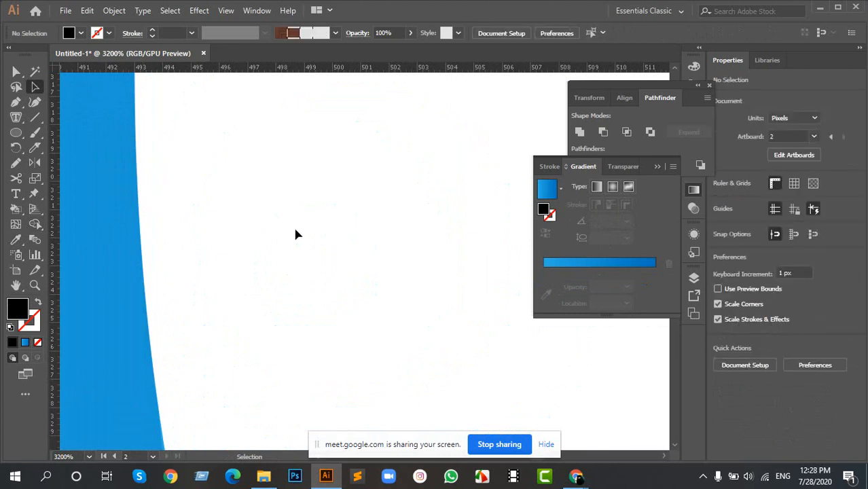
# Step: Delete the overlapping leftover black slivers on the right edge of the central white hole
pyautogui.scroll(-5, 295, 234)
pyautogui.press('space')
pyautogui.scroll(-5, 386, 271)
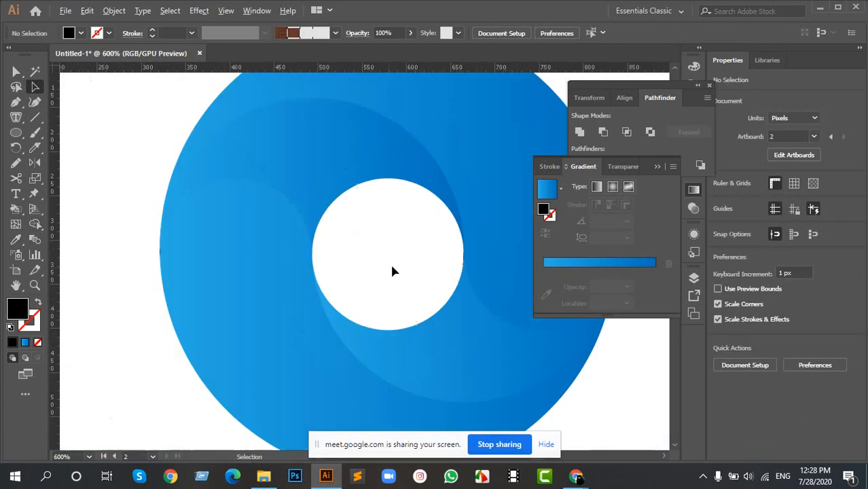
pyautogui.moveTo(447, 262); pyautogui.dragTo(241, 231)
pyautogui.scroll(15, 241, 231)
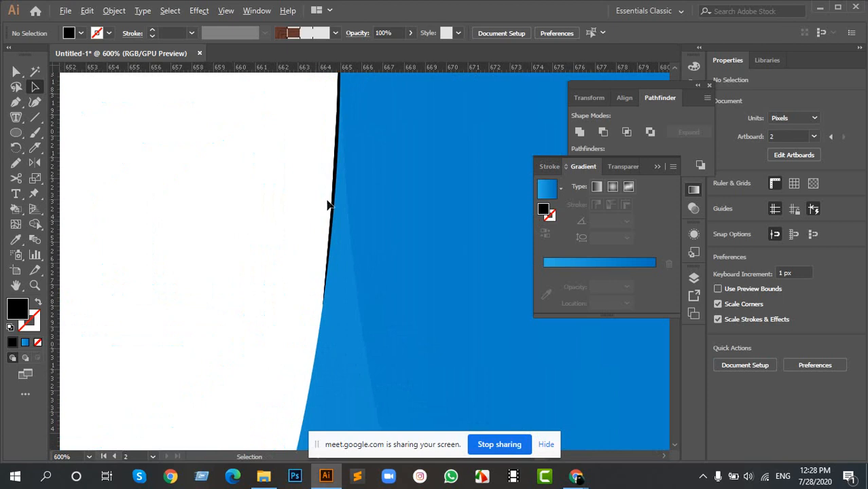
pyautogui.click(189, 162)
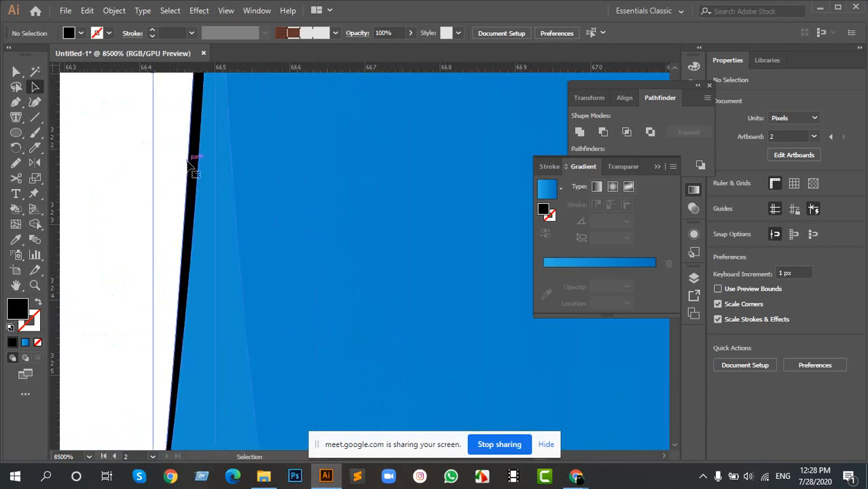
pyautogui.press('Delete')
pyautogui.press('Delete')
pyautogui.click(190, 163)
pyautogui.press('Delete')
pyautogui.press('Delete')
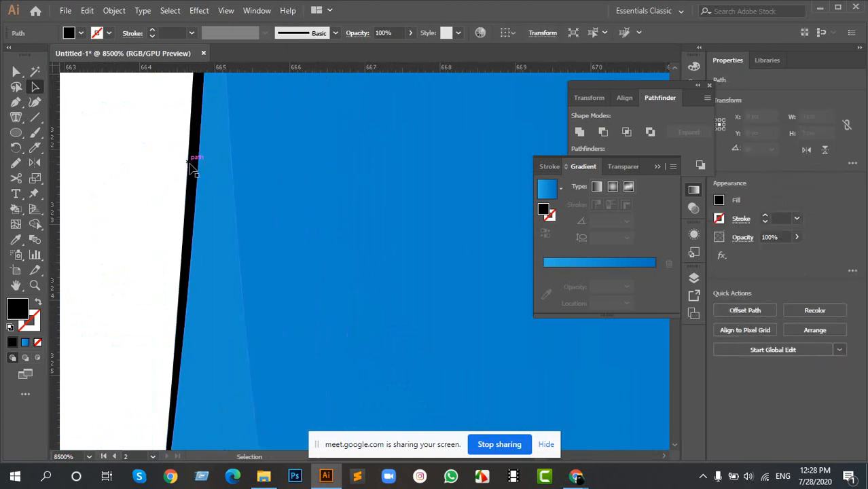
pyautogui.click(189, 164)
pyautogui.press('Delete')
pyautogui.press('Delete')
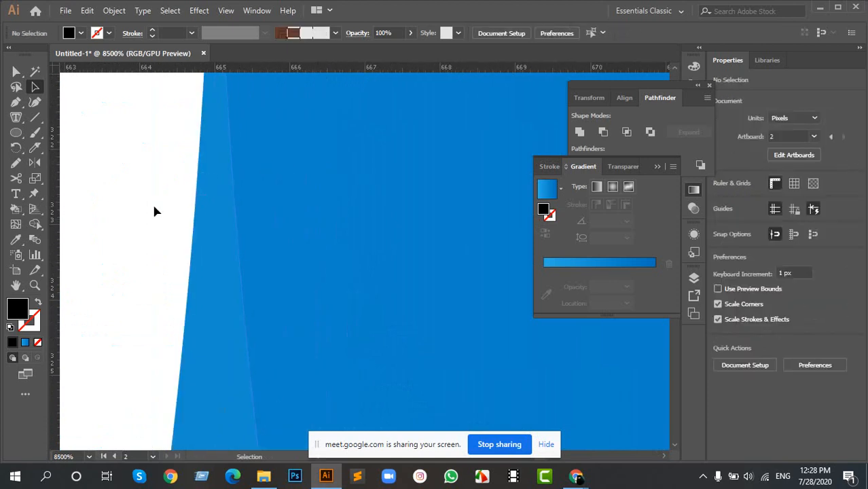
# Step: Collapse the gradient settings, select the upper-right swirl and activate the Gradient tool to show its gradient annotator
pyautogui.scroll(-5, 151, 214)
pyautogui.scroll(-8, 150, 217)
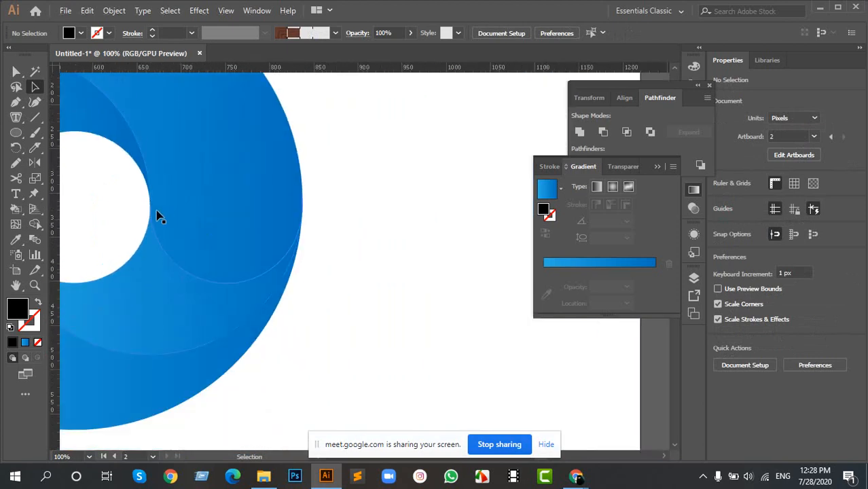
pyautogui.moveTo(157, 212); pyautogui.dragTo(364, 255)
pyautogui.scroll(-2, 307, 176)
pyautogui.scroll(2, 271, 139)
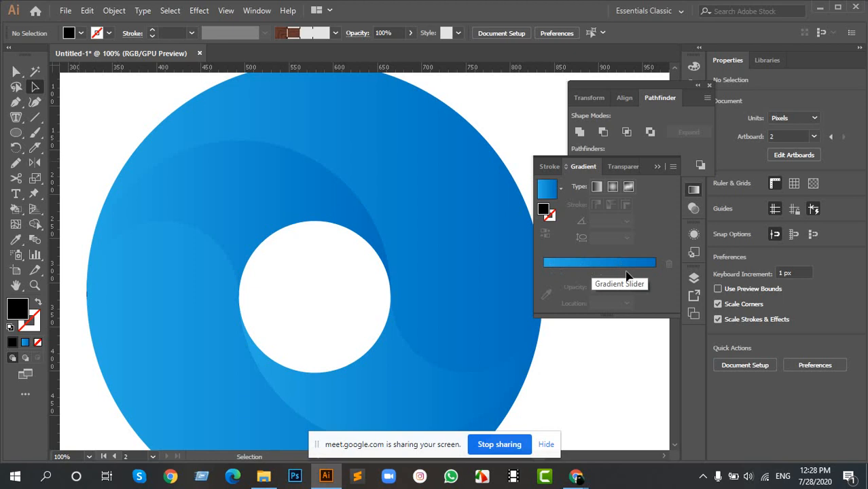
pyautogui.click(693, 189)
pyautogui.moveTo(408, 148); pyautogui.dragTo(403, 194)
pyautogui.click(404, 195)
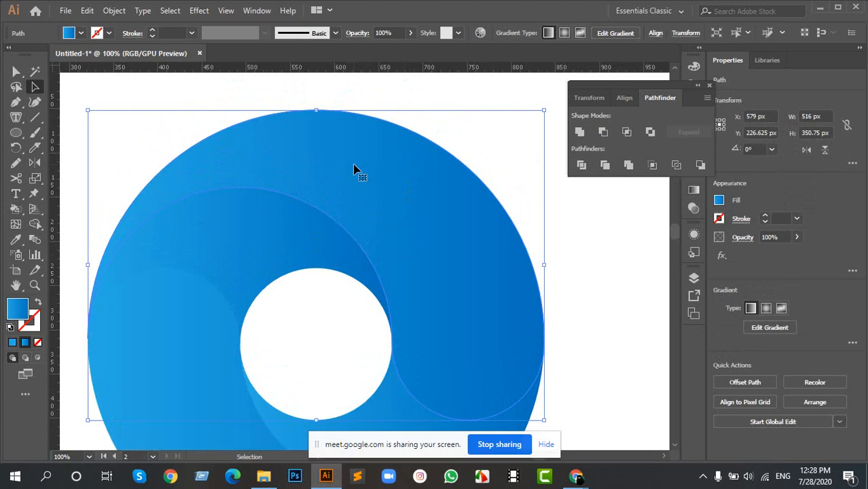
pyautogui.press('g')
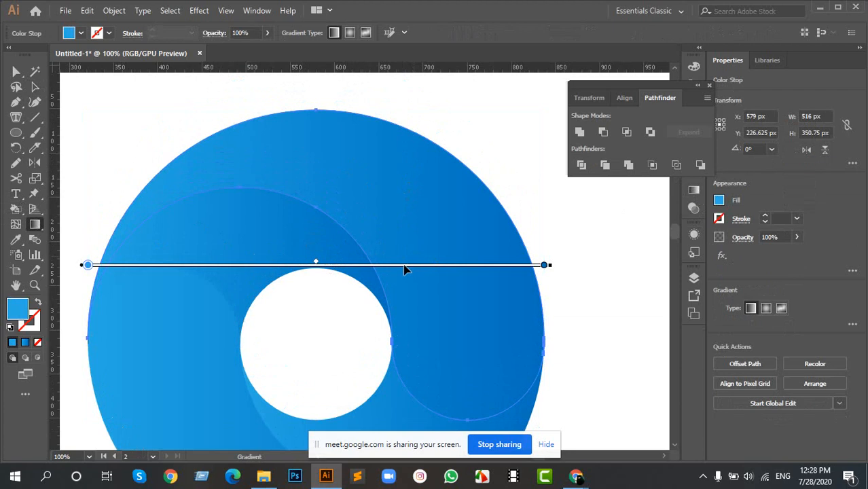
pyautogui.rightClick(35, 224)
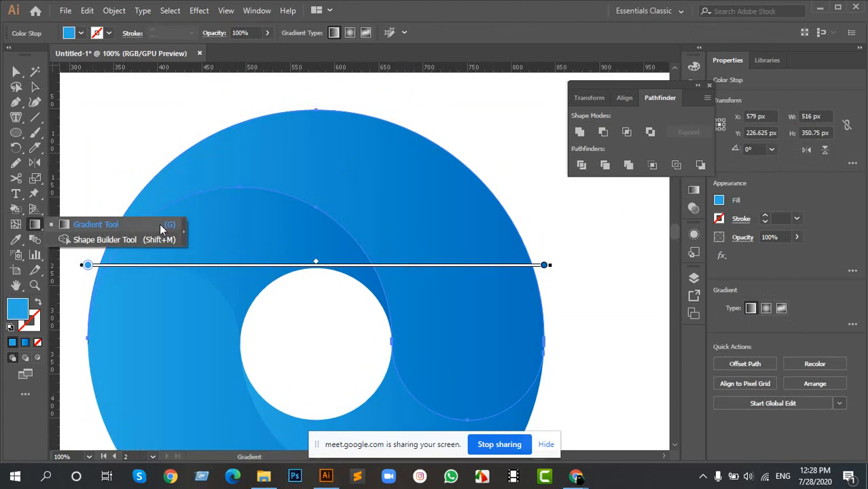
pyautogui.click(448, 8)
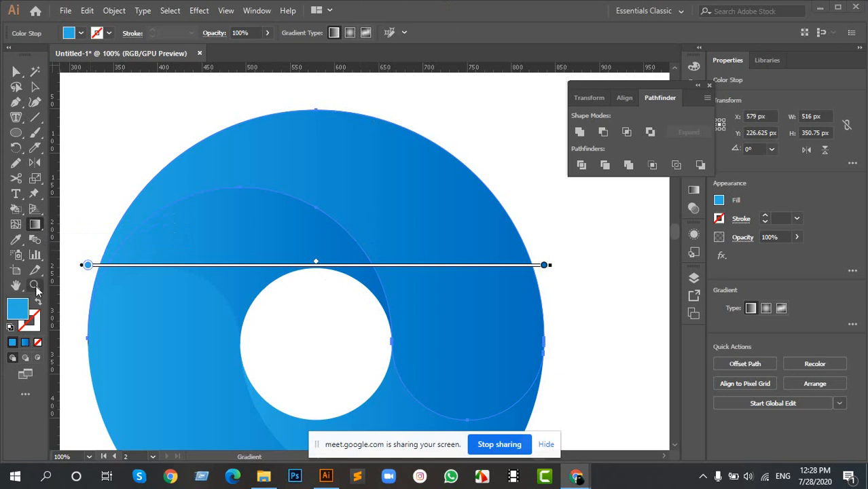
# Step: Swap the upper-right swirl's fill and stroke, swap them back and reselect the swirl
pyautogui.click(37, 304)
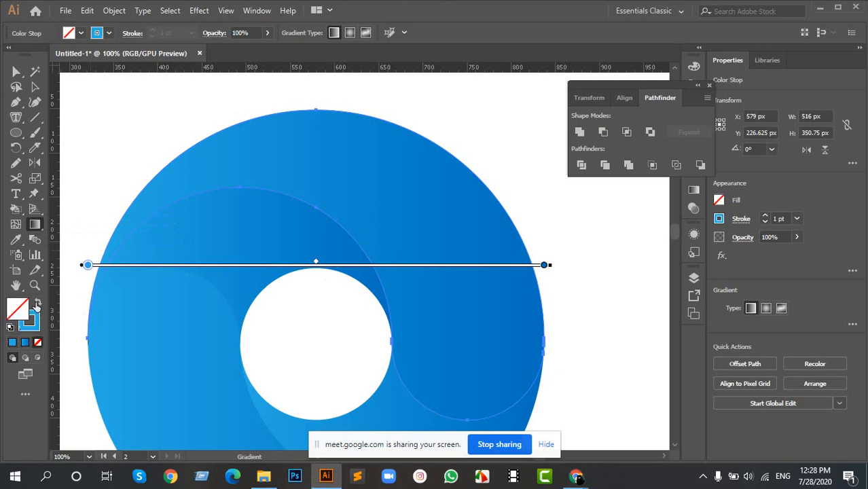
pyautogui.click(37, 303)
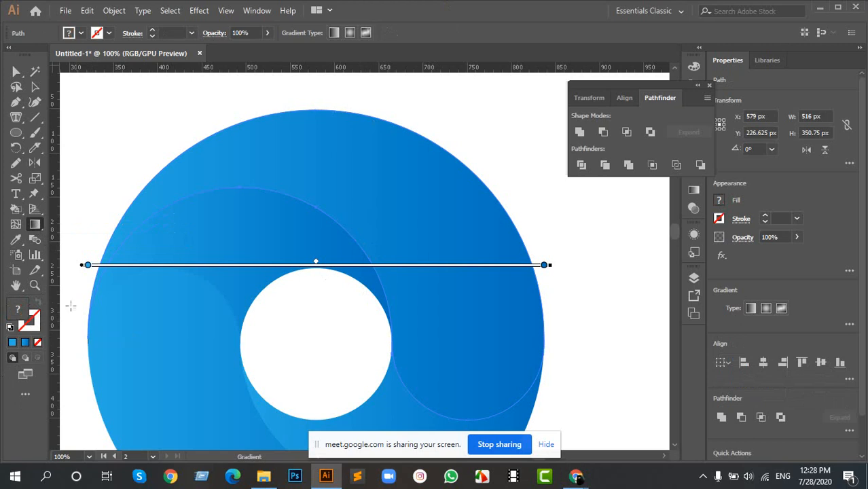
pyautogui.click(187, 217)
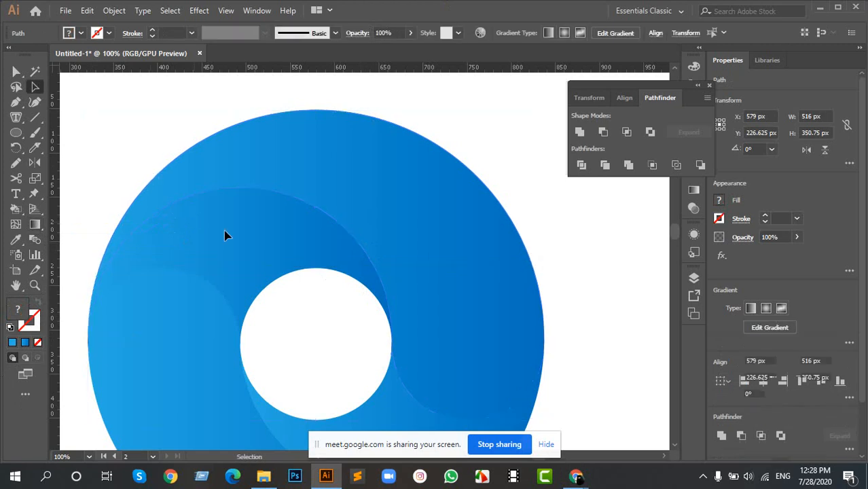
pyautogui.hotkey('ctrl', 'shift', 'a')
pyautogui.click(379, 190)
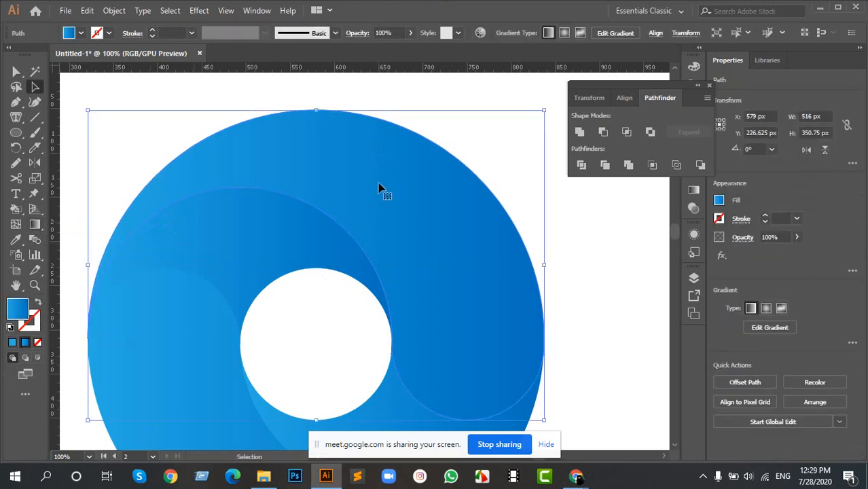
# Step: Switch the upper-right swirl from active fill to active stroke with the Gradient tool on, and make the fill active again
pyautogui.click(39, 317)
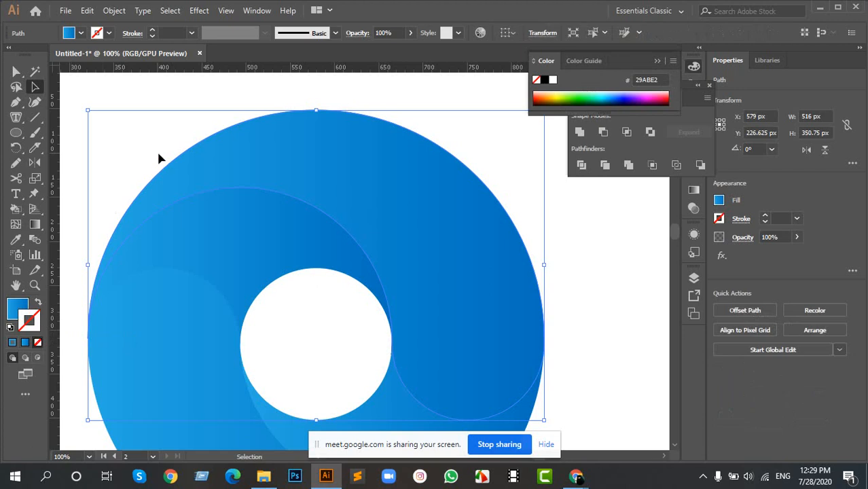
pyautogui.hotkey('ctrl', 'shift', 'a')
pyautogui.click(340, 180)
pyautogui.press('g')
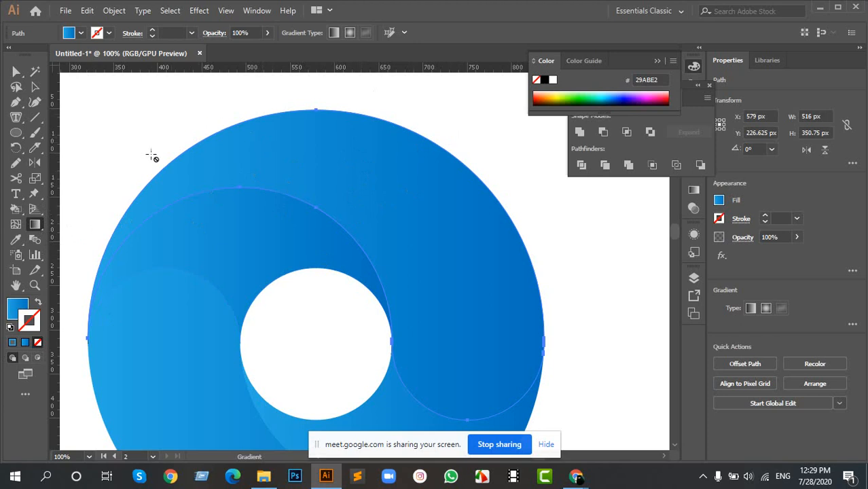
pyautogui.hotkey('ctrl', 'shift', 'a')
pyautogui.click(477, 254)
pyautogui.click(30, 319)
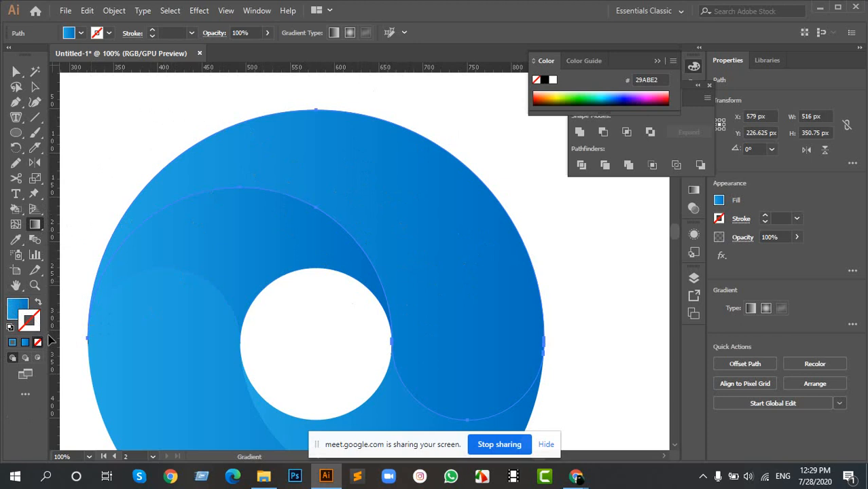
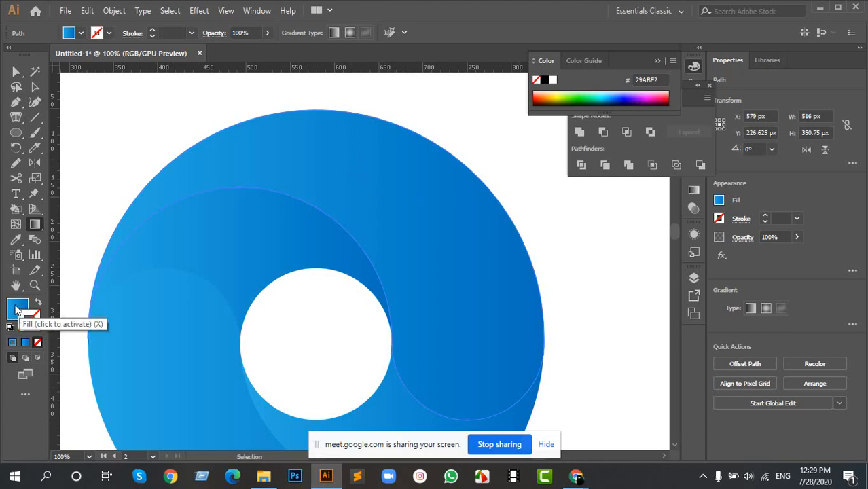
pyautogui.click(18, 313)
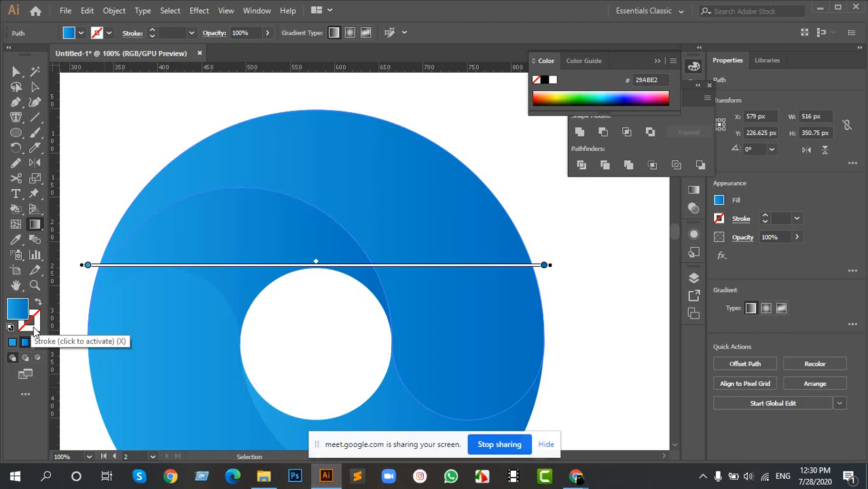
pyautogui.click(34, 331)
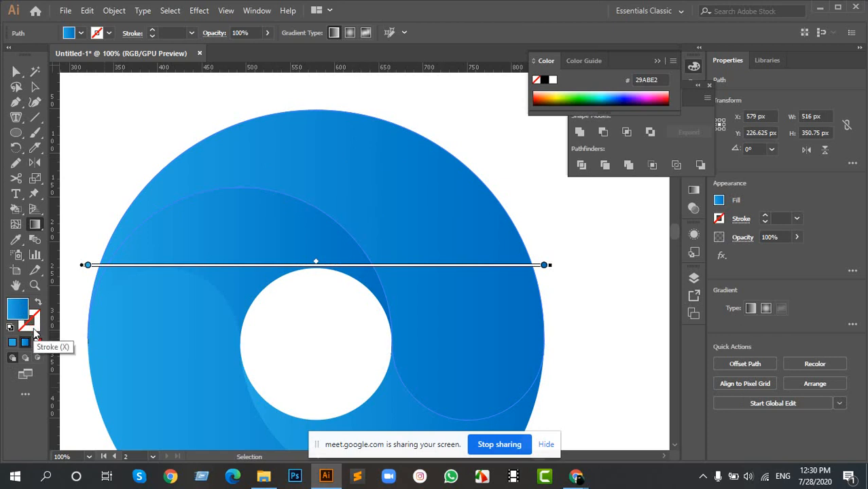
pyautogui.click(12, 305)
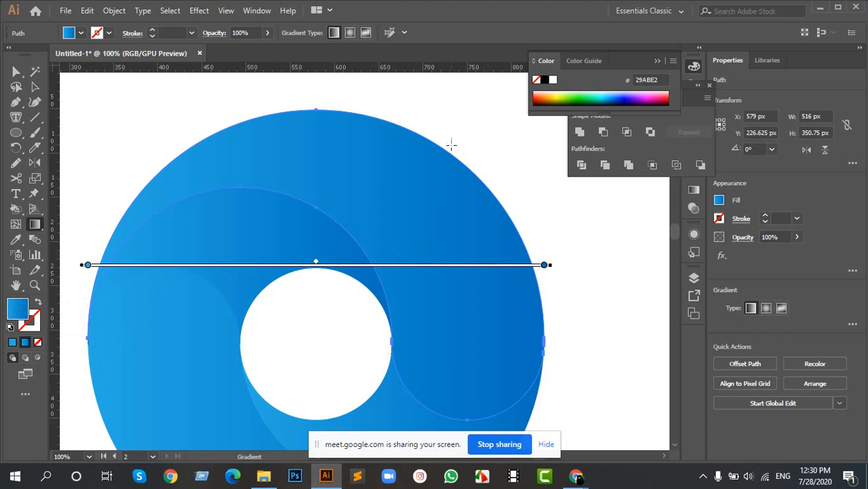
# Step: Redraw the upper-right swirl's gradient diagonally, with dark blue at its upper-left end and light blue at its lower-right end
pyautogui.moveTo(462, 124)
pyautogui.mouseDown()
pyautogui.moveTo(163, 316)
pyautogui.moveTo(136, 343)
pyautogui.mouseUp()
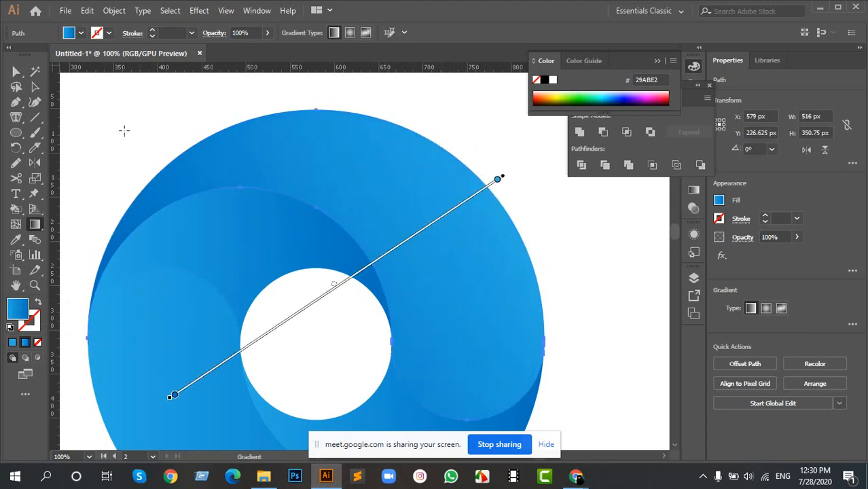
pyautogui.moveTo(107, 164)
pyautogui.mouseDown()
pyautogui.moveTo(583, 323)
pyautogui.moveTo(520, 347)
pyautogui.moveTo(570, 410)
pyautogui.moveTo(563, 369)
pyautogui.moveTo(227, 149)
pyautogui.moveTo(129, 120)
pyautogui.mouseUp()
pyautogui.moveTo(633, 394); pyautogui.dragTo(606, 424)
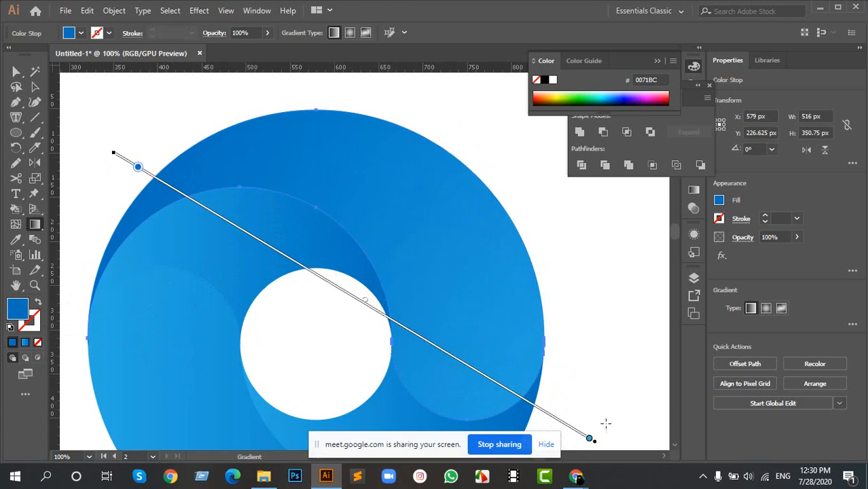
# Step: Try light grey and the blue R=0 G=113 B=188 on the gradient's lower-right colour stop, and undo these colour changes
pyautogui.click(590, 439)
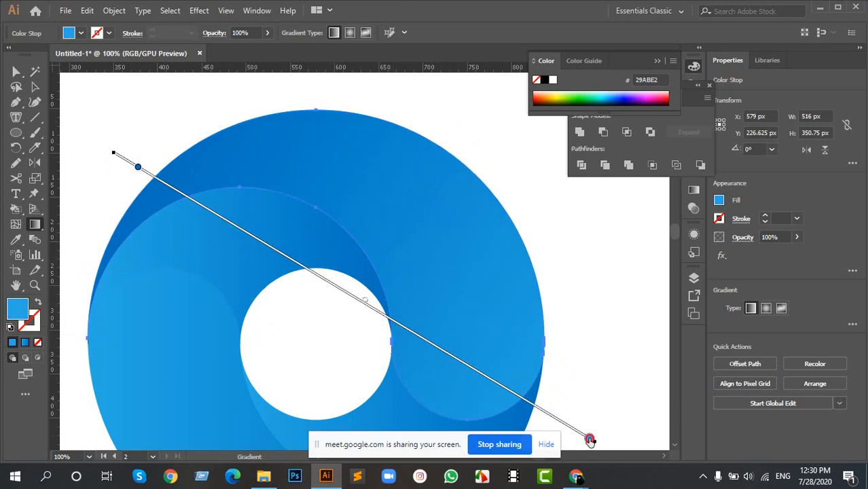
pyautogui.doubleClick(590, 439)
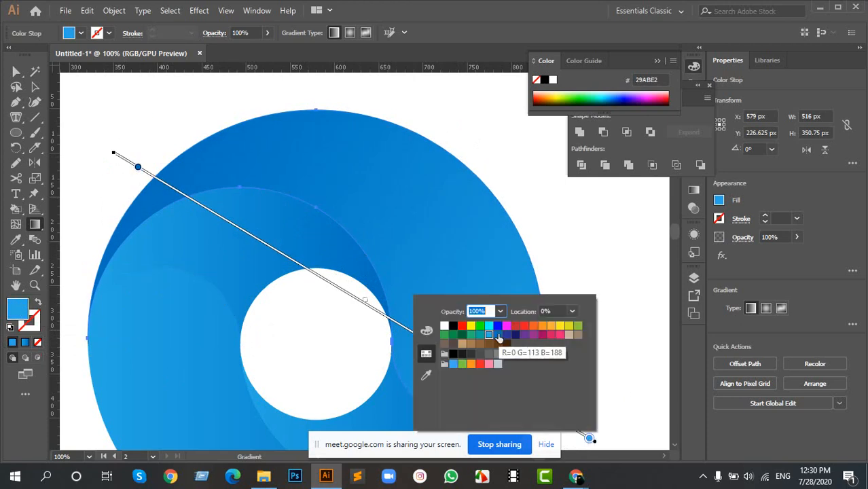
pyautogui.click(542, 354)
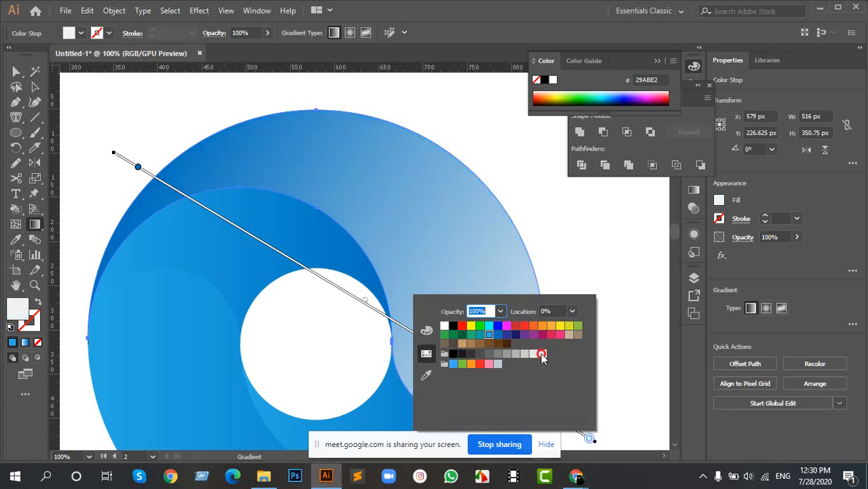
pyautogui.click(498, 334)
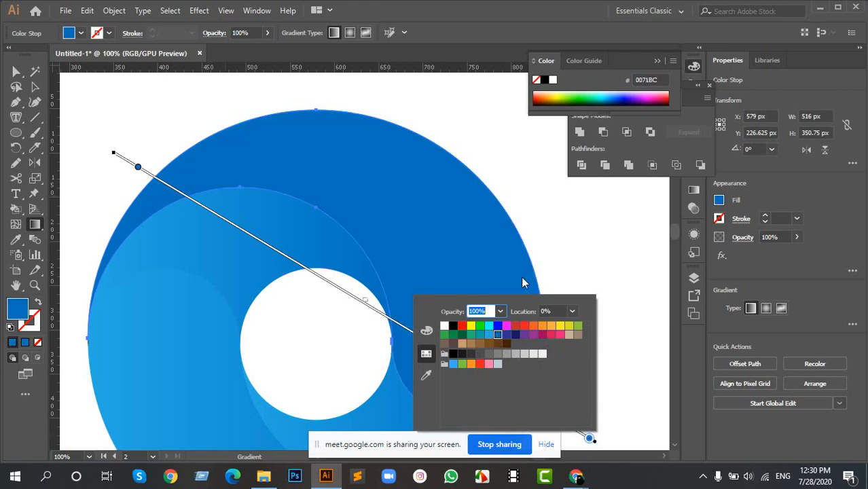
pyautogui.press('Escape')
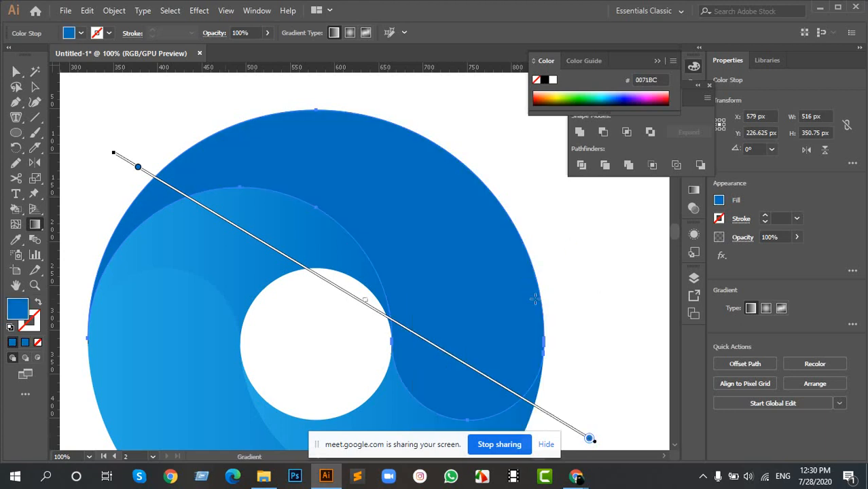
pyautogui.press('v')
pyautogui.press('g')
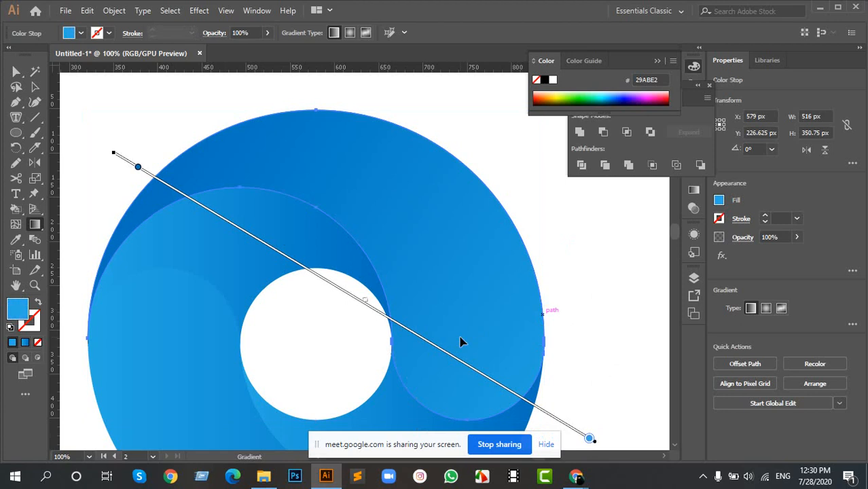
pyautogui.hotkey('ctrl', '-')
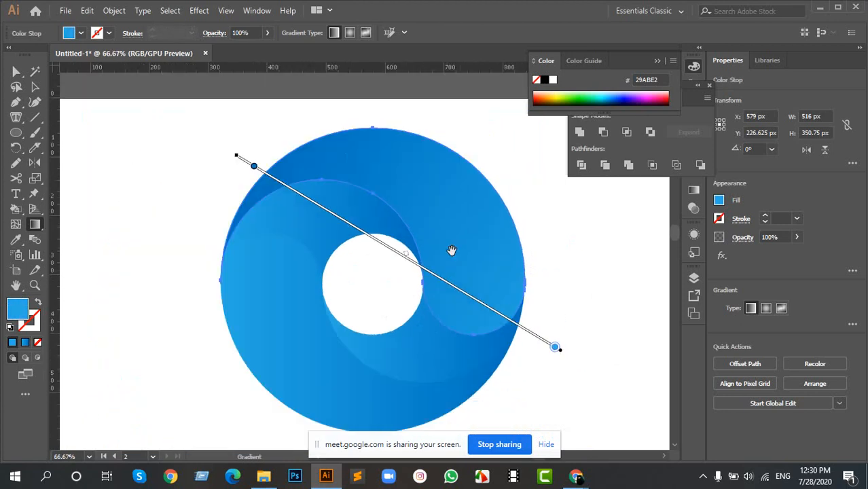
# Step: Redraw the lower-left swirl's gradient diagonally, with light blue at its upper-left end and dark blue at its lower-right end
pyautogui.press('v')
pyautogui.click(293, 323)
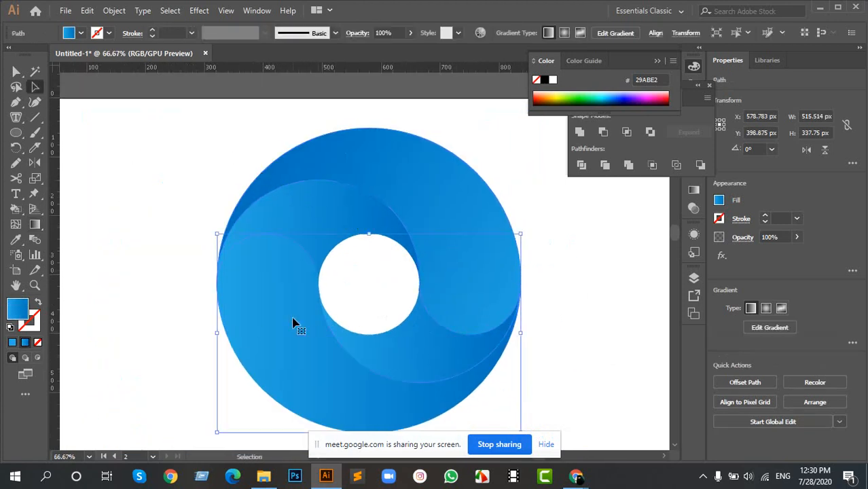
pyautogui.press('g')
pyautogui.moveTo(338, 271); pyautogui.dragTo(304, 221)
pyautogui.moveTo(215, 200)
pyautogui.mouseDown()
pyautogui.moveTo(246, 241)
pyautogui.moveTo(504, 436)
pyautogui.moveTo(508, 429)
pyautogui.mouseUp()
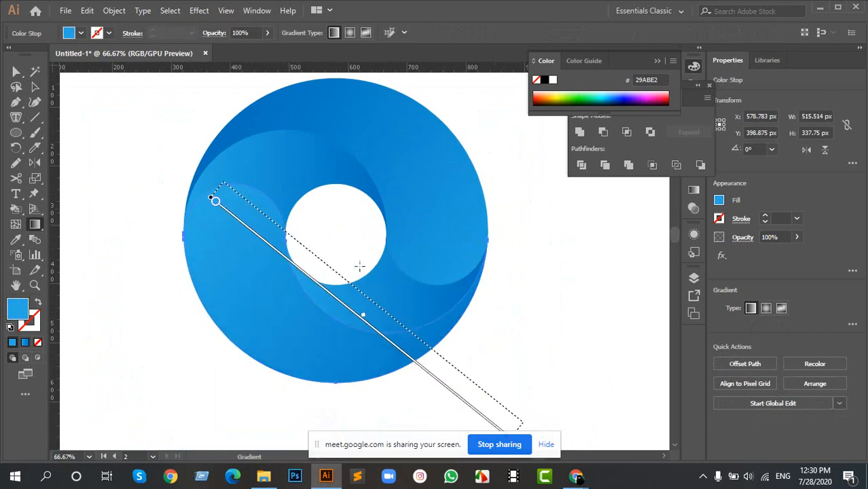
pyautogui.moveTo(359, 265)
pyautogui.mouseDown()
pyautogui.moveTo(308, 228)
pyautogui.moveTo(313, 259)
pyautogui.mouseUp()
# Step: Redraw the upper-left inner swirl's gradient diagonally, from light blue at its upper left to dark blue at its lower right
pyautogui.press('v')
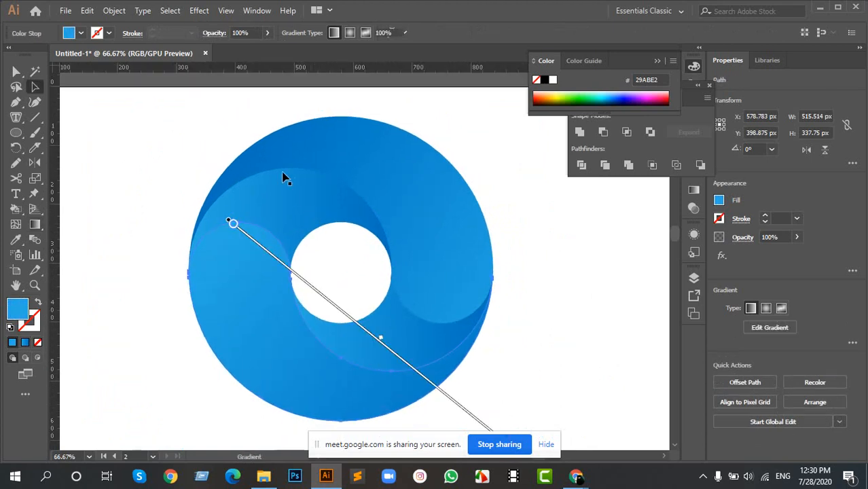
pyautogui.click(290, 195)
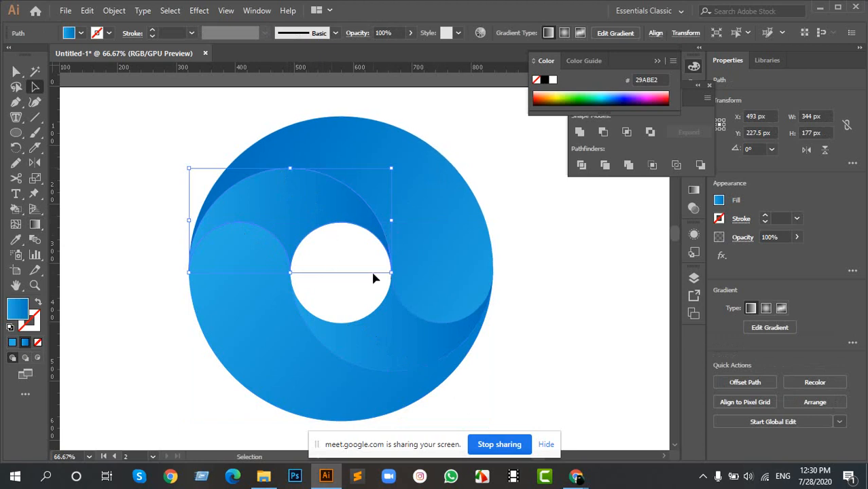
pyautogui.press('g')
pyautogui.moveTo(195, 180)
pyautogui.mouseDown()
pyautogui.moveTo(442, 277)
pyautogui.moveTo(310, 218)
pyautogui.mouseUp()
pyautogui.moveTo(404, 221); pyautogui.dragTo(459, 315)
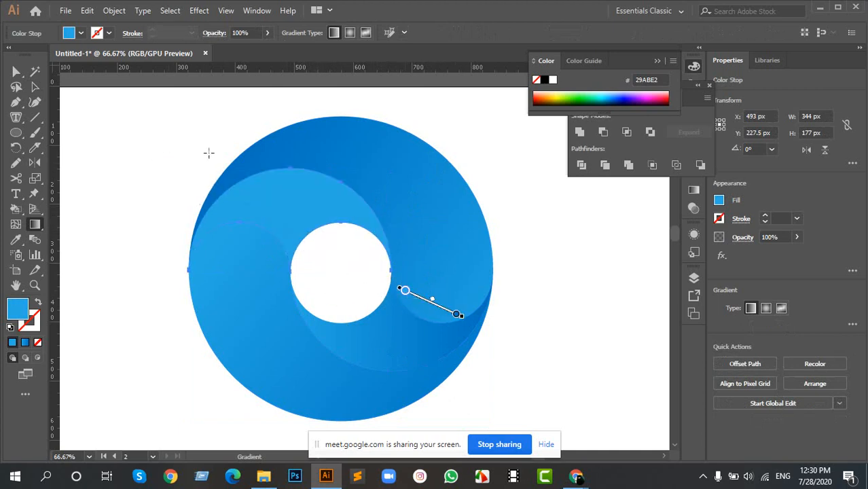
pyautogui.moveTo(209, 150); pyautogui.dragTo(381, 283)
# Step: Redraw the lower-right inner swirl's gradient diagonally, from light blue at its lower right to dark blue at its upper left
pyautogui.press('v')
pyautogui.click(438, 340)
pyautogui.press('g')
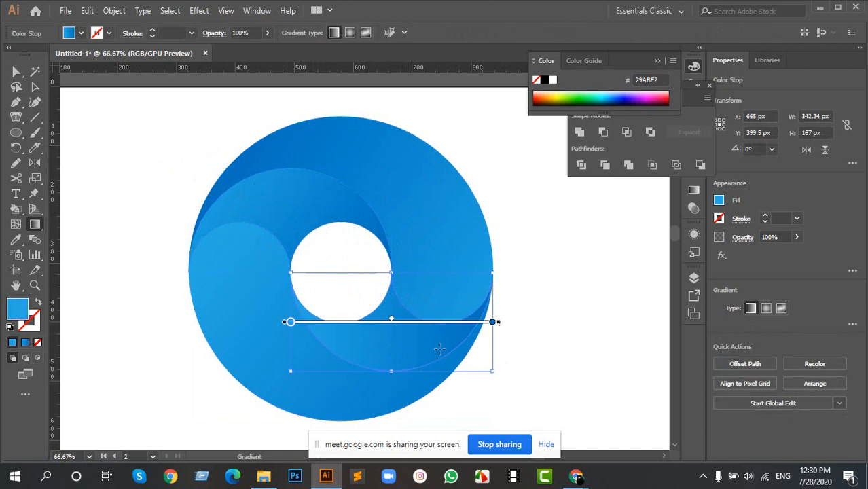
pyautogui.moveTo(478, 374)
pyautogui.mouseDown()
pyautogui.moveTo(309, 300)
pyautogui.moveTo(298, 283)
pyautogui.mouseUp()
# Step: Try several swatches, including RGB Blue, R=0 G=113 B=188 and R=41 G=171 B=226, on the upper-left colour stop of the upper-right swirl's gradient
pyautogui.press('v')
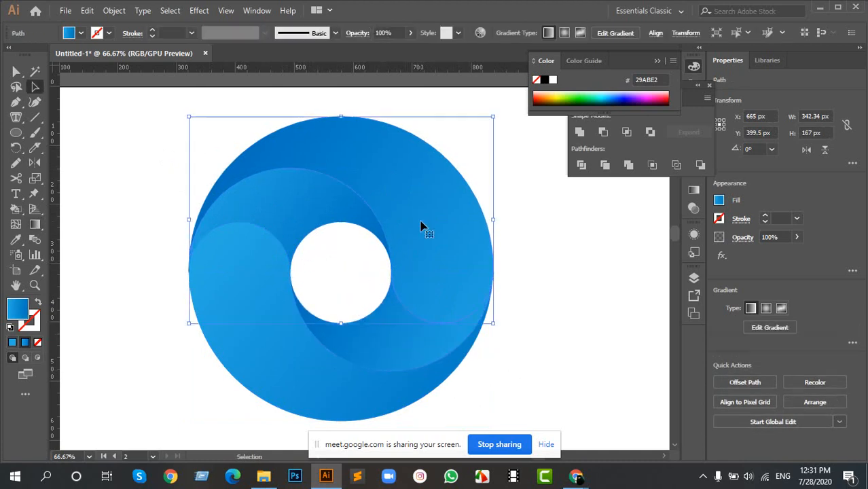
pyautogui.click(35, 224)
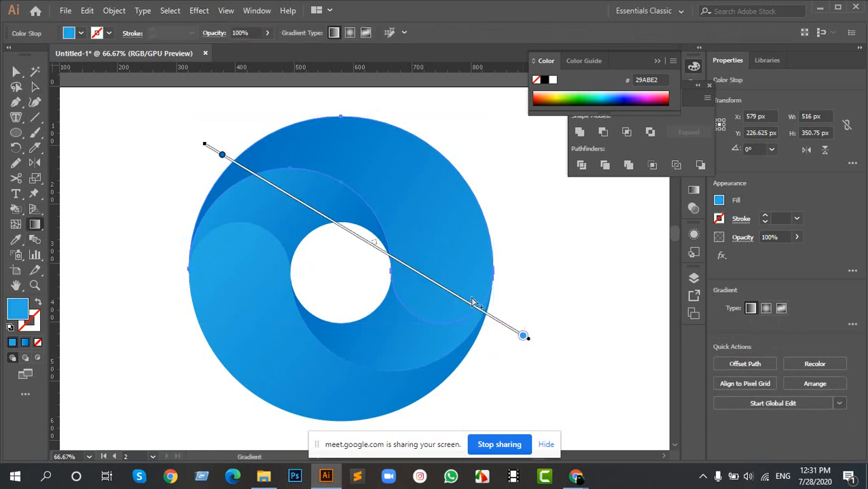
pyautogui.doubleClick(222, 156)
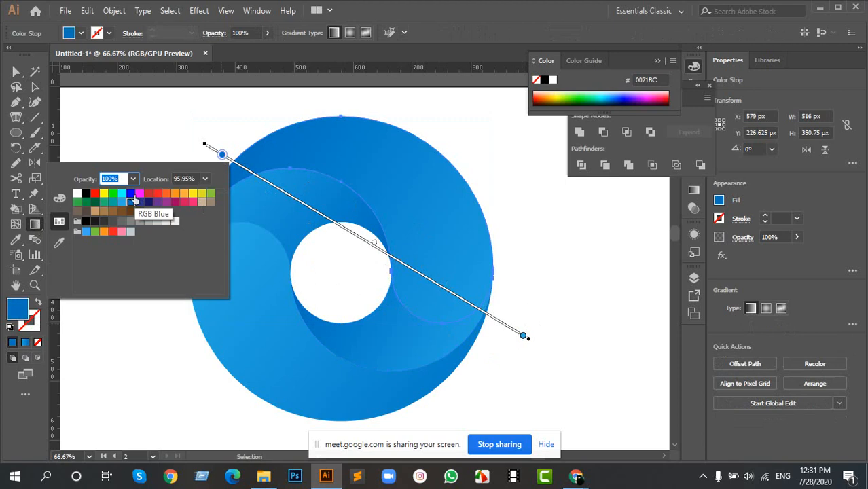
pyautogui.click(133, 196)
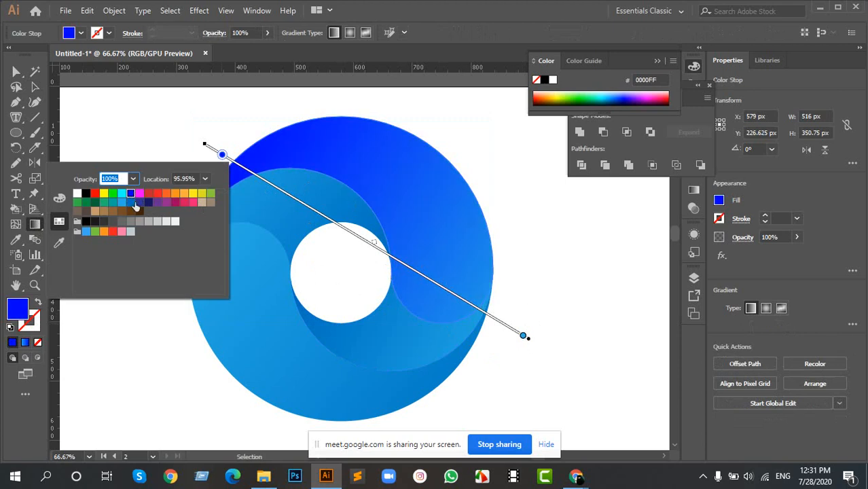
pyautogui.click(130, 202)
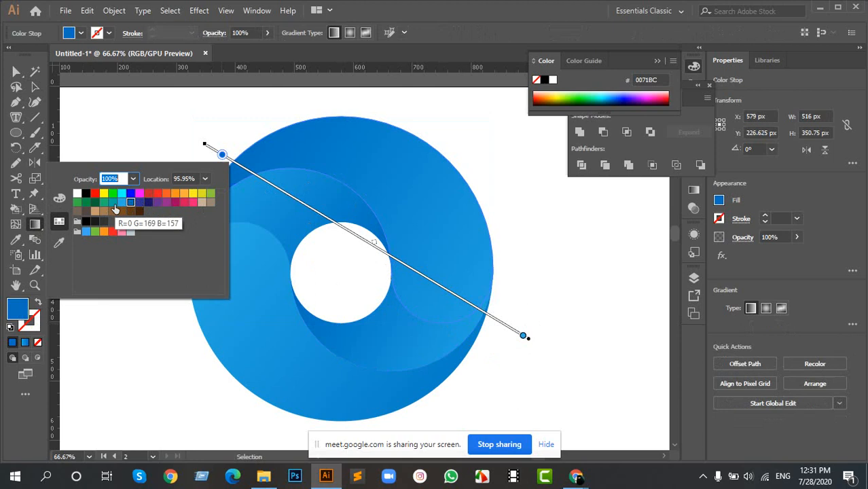
pyautogui.click(113, 203)
pyautogui.click(122, 203)
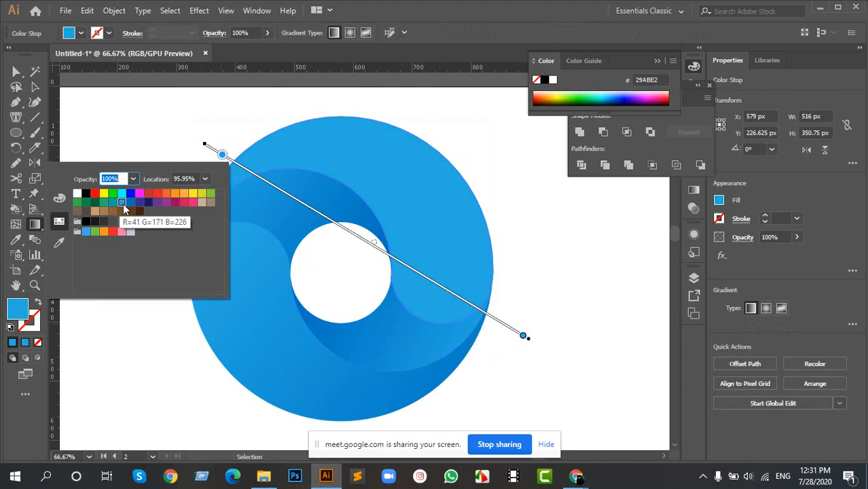
pyautogui.click(87, 233)
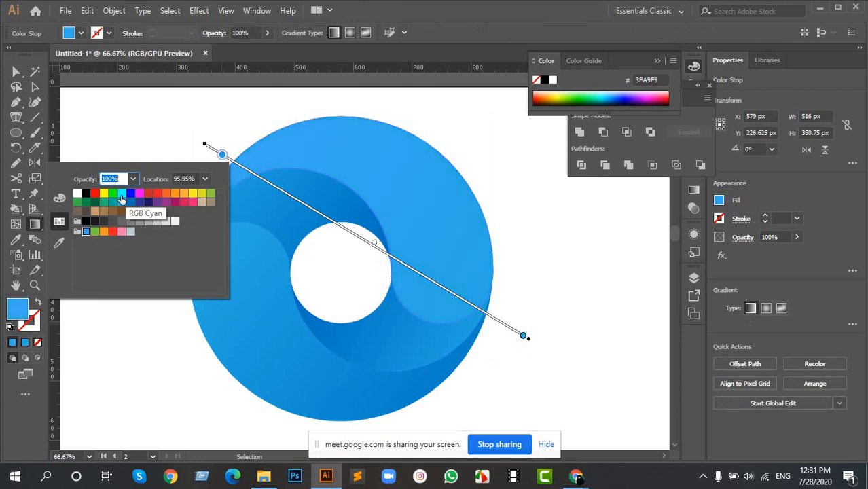
# Step: Mix the bright blue 0068FD with RGB values for the upper-left colour stop of the upper-right swirl's gradient
pyautogui.click(59, 199)
pyautogui.moveTo(129, 203); pyautogui.dragTo(114, 202)
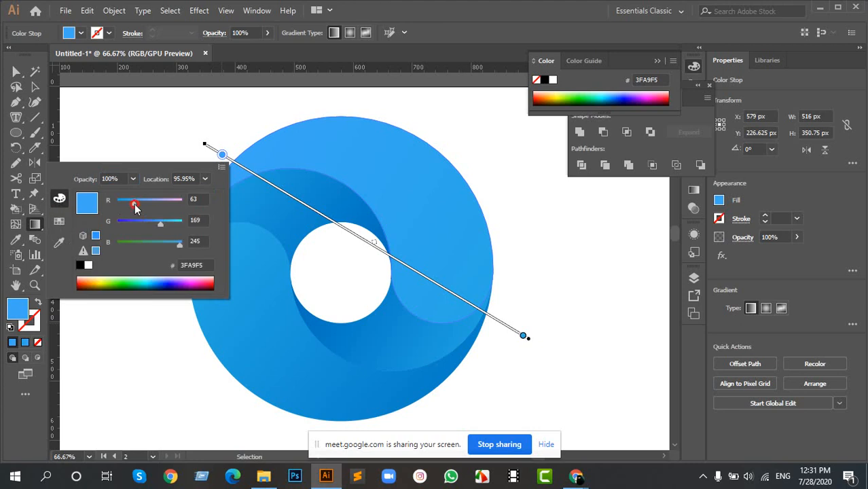
pyautogui.moveTo(161, 226); pyautogui.dragTo(142, 222)
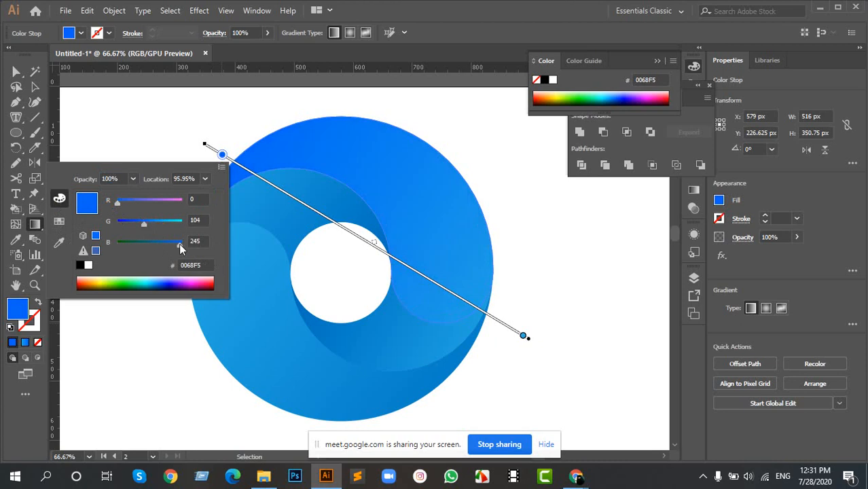
pyautogui.moveTo(180, 249); pyautogui.dragTo(177, 248)
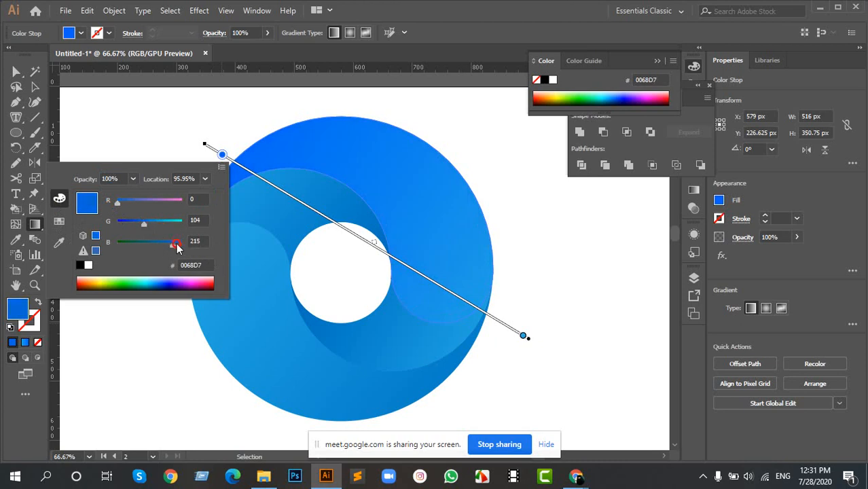
pyautogui.click(480, 250)
# Step: Draw a rectangle about 109 by 125 px in the empty area beside the logo and give it a solid 0068FD fill
pyautogui.moveTo(240, 219); pyautogui.dragTo(412, 222)
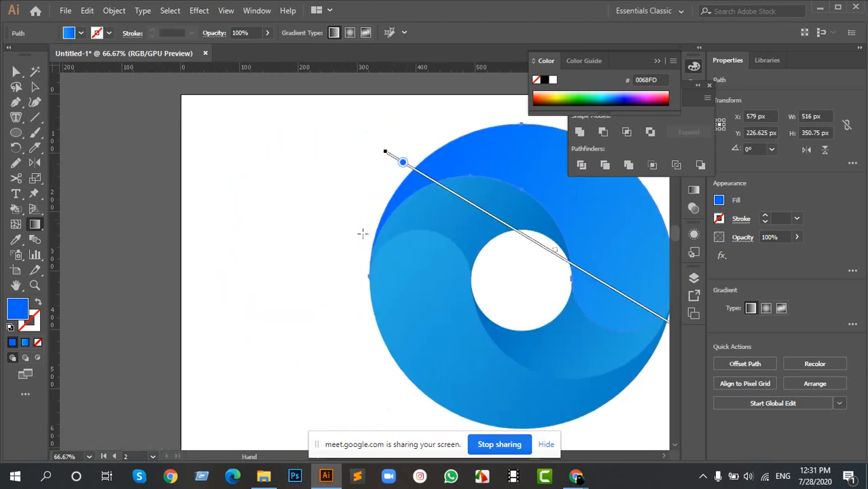
pyautogui.moveTo(213, 168); pyautogui.dragTo(278, 242)
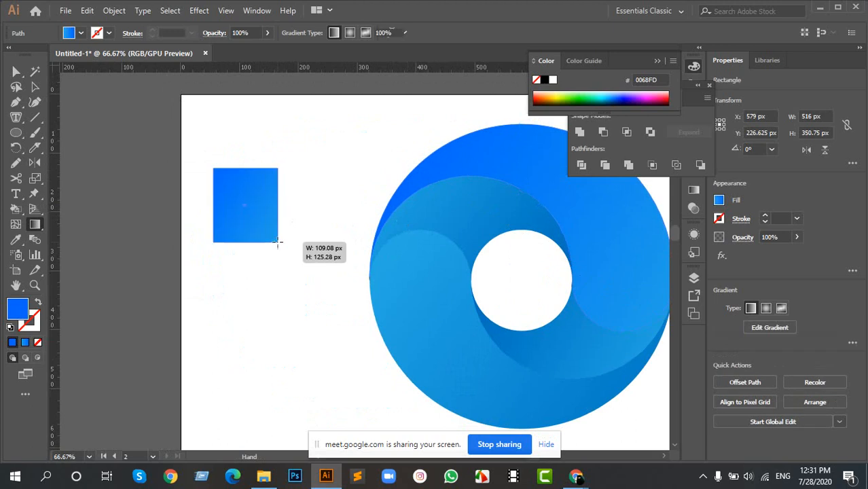
pyautogui.moveTo(327, 205); pyautogui.dragTo(280, 215)
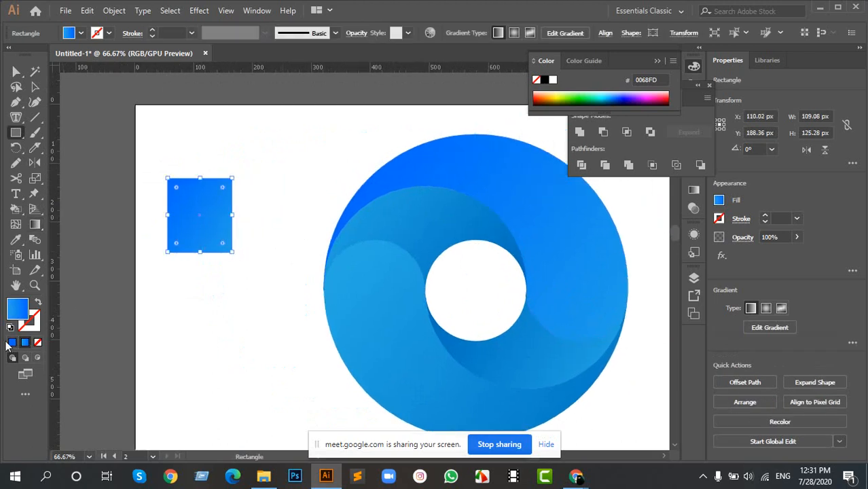
pyautogui.click(12, 342)
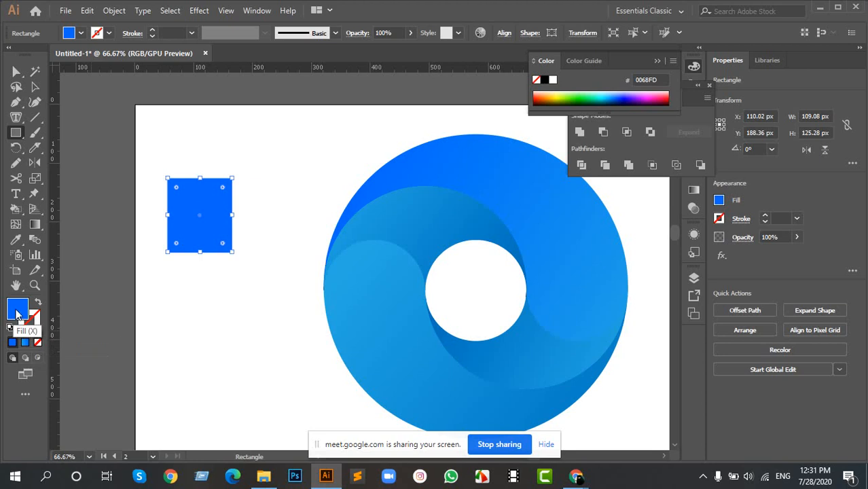
# Step: Change the rectangle's fill to the golden yellow F9CA03 in the Color Picker
pyautogui.press('a')
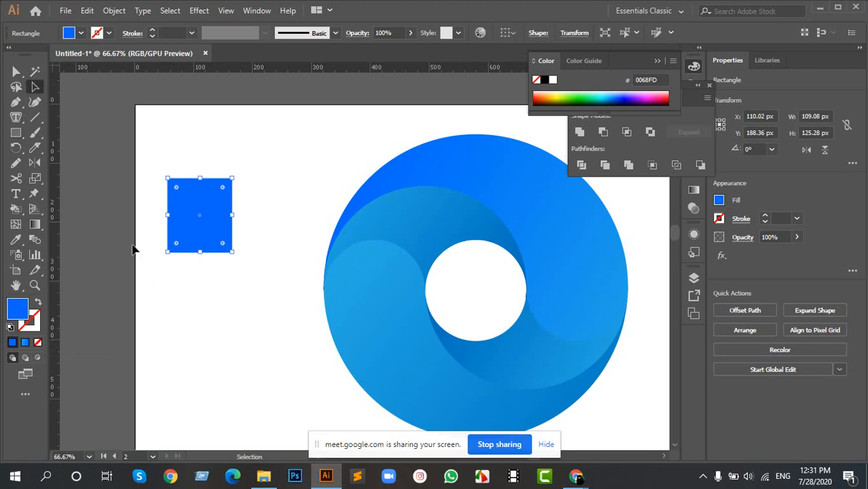
pyautogui.doubleClick(18, 309)
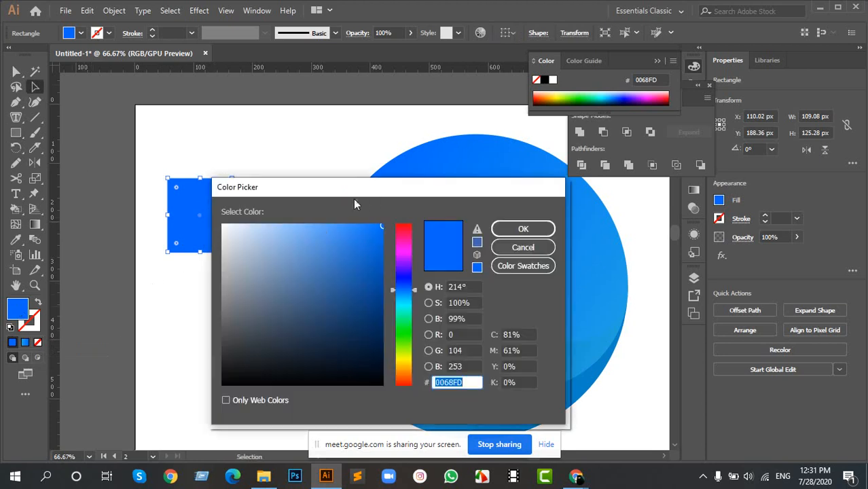
pyautogui.moveTo(353, 204); pyautogui.dragTo(558, 216)
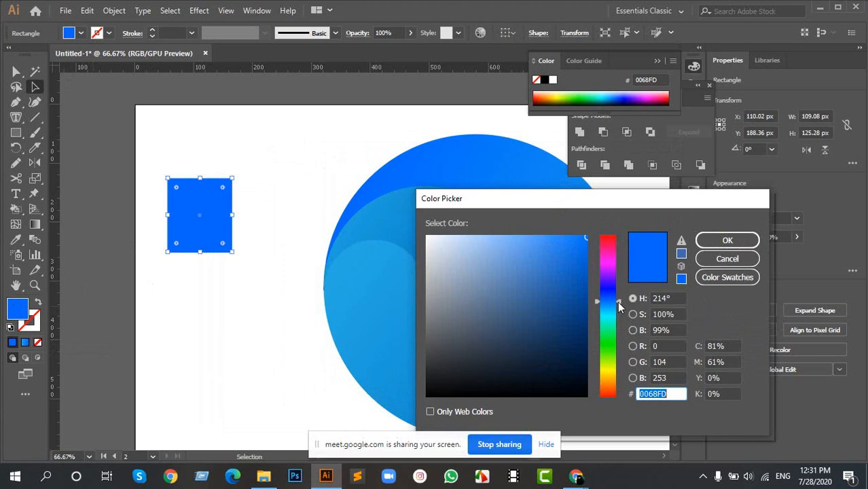
pyautogui.moveTo(618, 306); pyautogui.dragTo(622, 302)
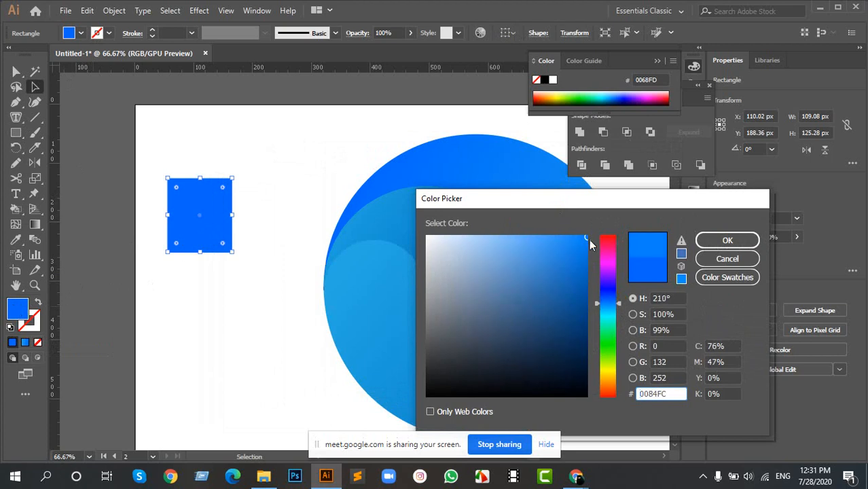
pyautogui.click(585, 239)
pyautogui.click(727, 181)
pyautogui.moveTo(660, 202); pyautogui.dragTo(754, 137)
pyautogui.moveTo(707, 309); pyautogui.dragTo(709, 309)
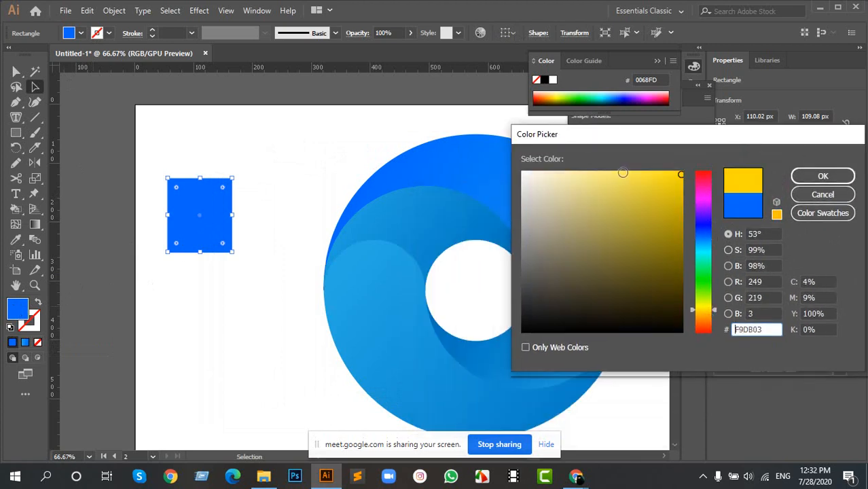
pyautogui.moveTo(712, 312); pyautogui.dragTo(716, 311)
pyautogui.click(823, 177)
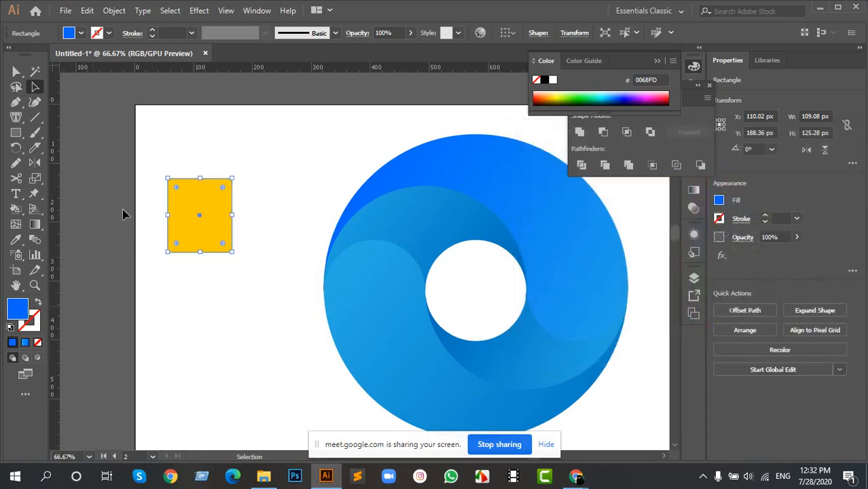
# Step: Duplicate the yellow rectangle directly below the original, fill the copy with orange F78A06 and deselect it
pyautogui.click(207, 231)
pyautogui.moveTo(206, 232); pyautogui.dragTo(205, 335)
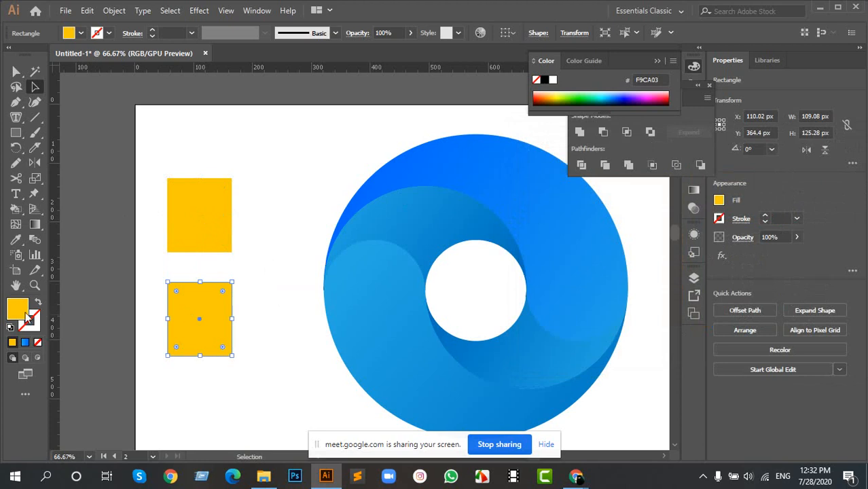
pyautogui.doubleClick(16, 306)
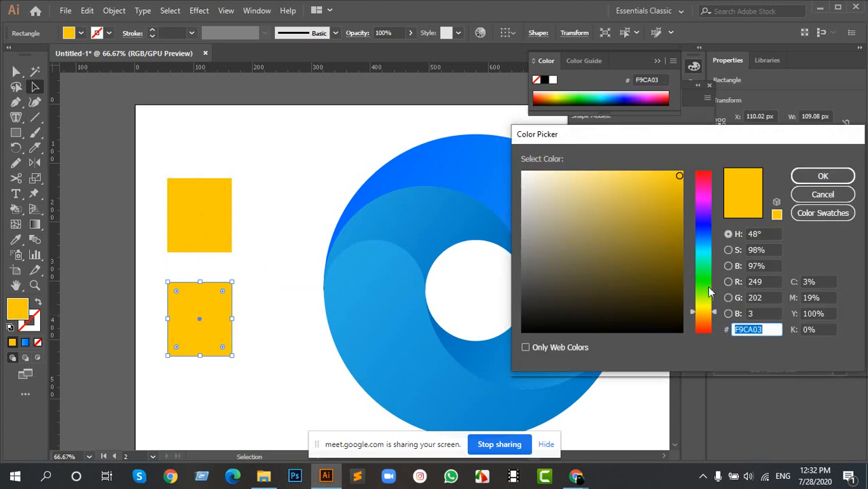
pyautogui.moveTo(715, 312); pyautogui.dragTo(715, 320)
pyautogui.click(839, 177)
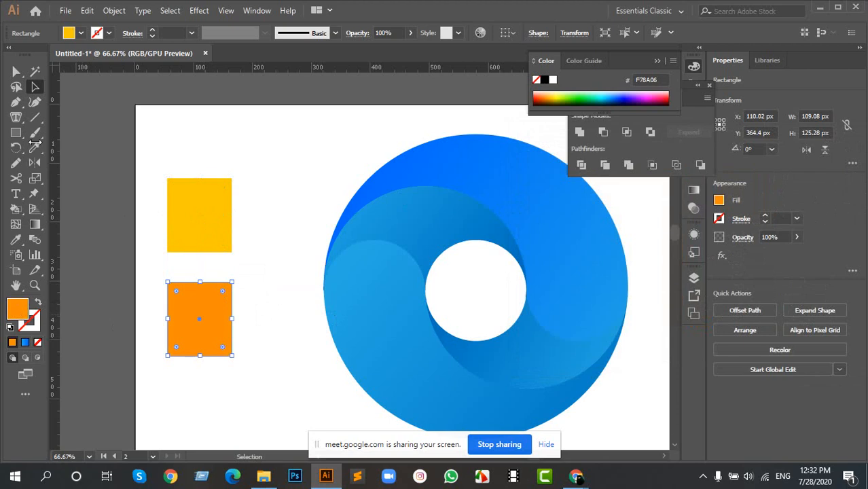
pyautogui.click(296, 238)
# Step: Recolour the upper-left colour stop of the upper-right swirl's gradient by sampling the yellow rectangle with the Eyedropper
pyautogui.moveTo(315, 237); pyautogui.dragTo(291, 223)
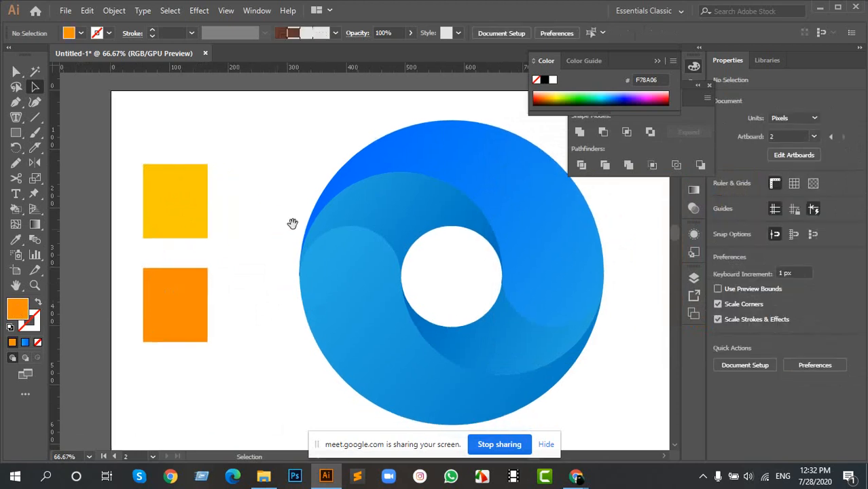
pyautogui.click(511, 212)
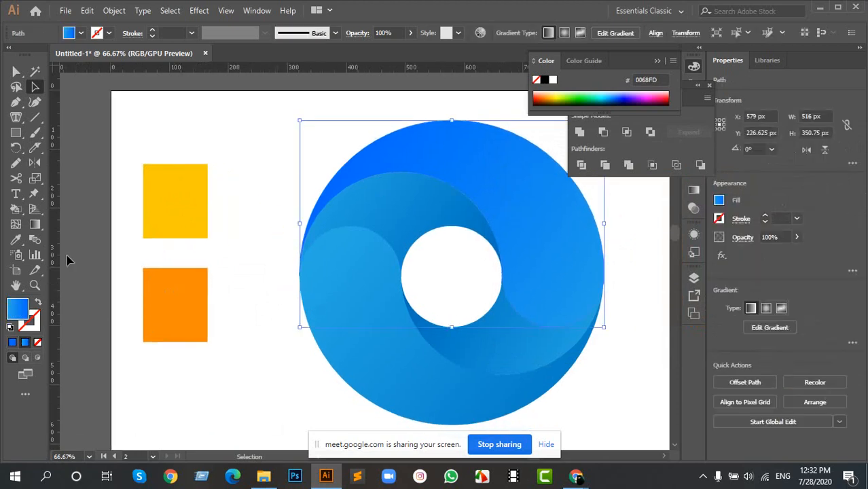
pyautogui.press('g')
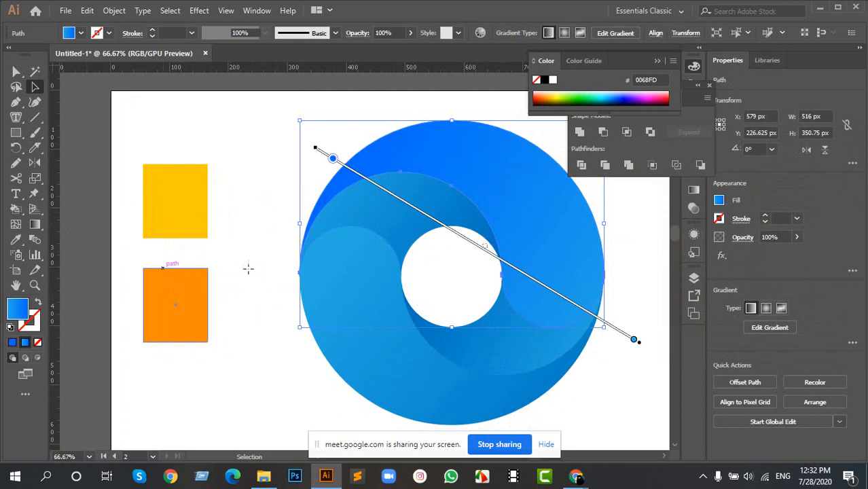
pyautogui.click(332, 159)
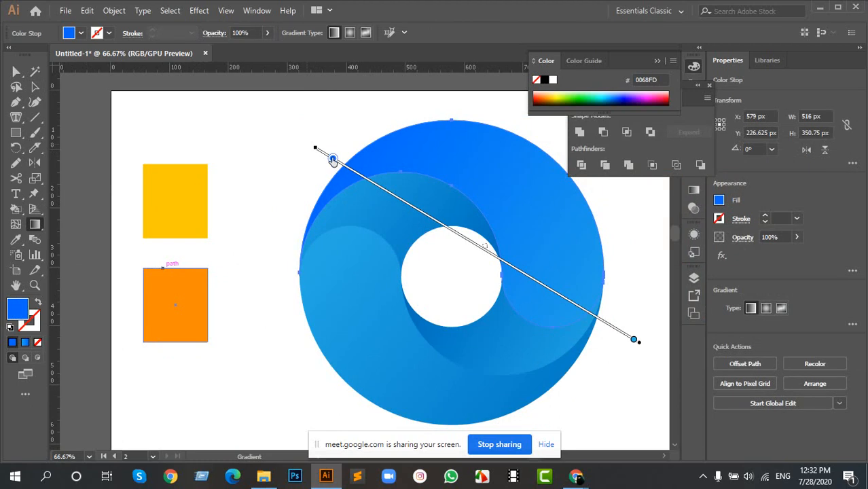
pyautogui.press('i')
pyautogui.click(184, 186)
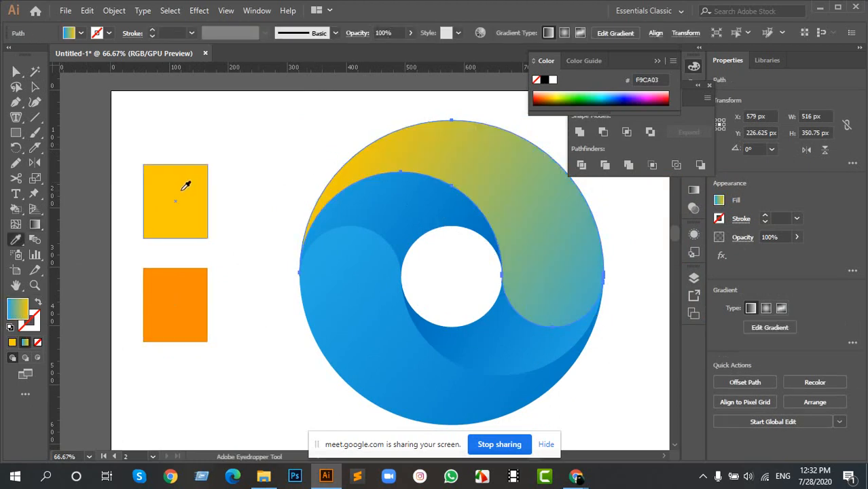
pyautogui.press('v')
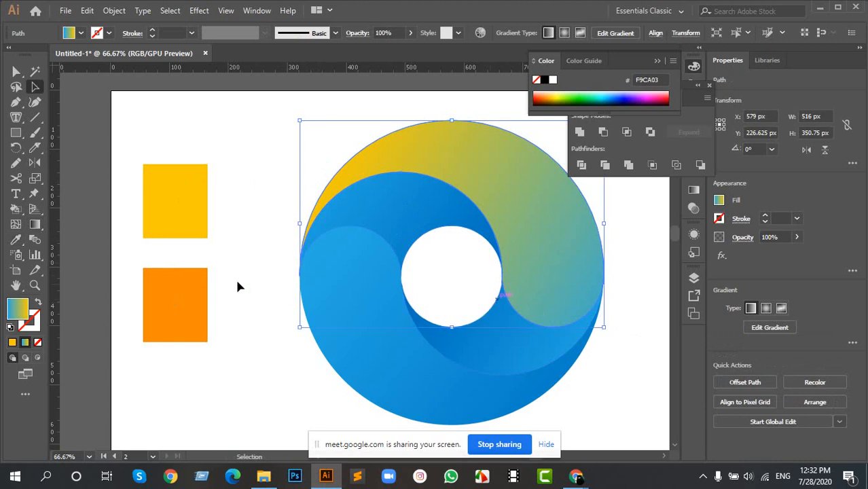
# Step: Recolour the lower-right colour stop of the upper-right swirl's gradient by sampling the orange rectangle with the Eyedropper
pyautogui.press('g')
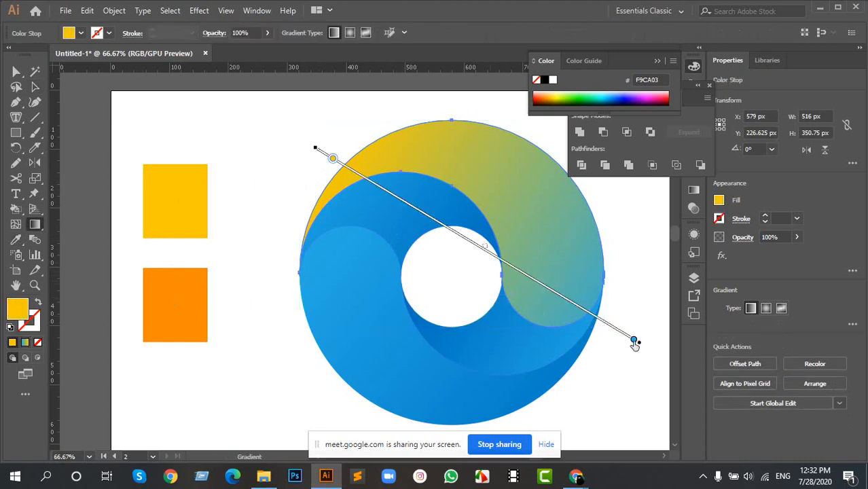
pyautogui.doubleClick(634, 341)
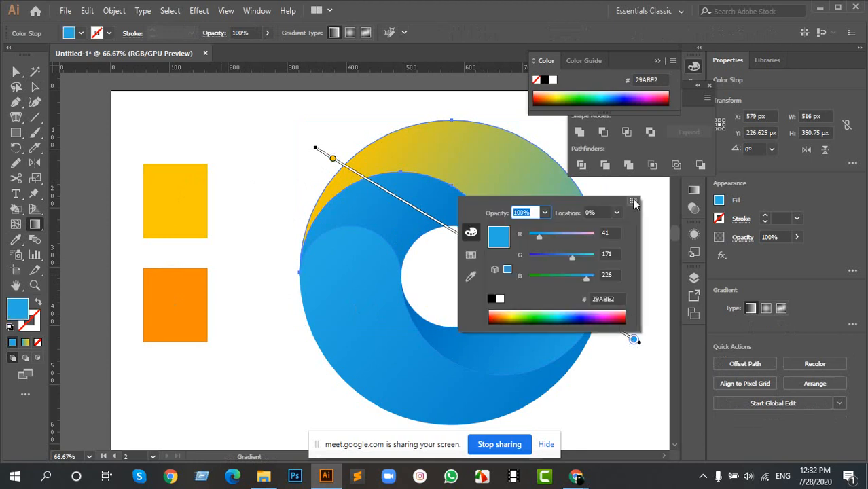
pyautogui.click(633, 341)
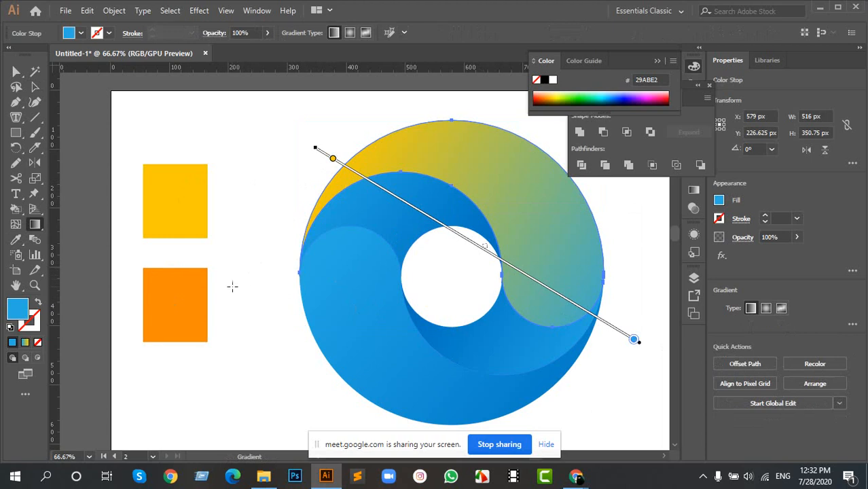
pyautogui.press('i')
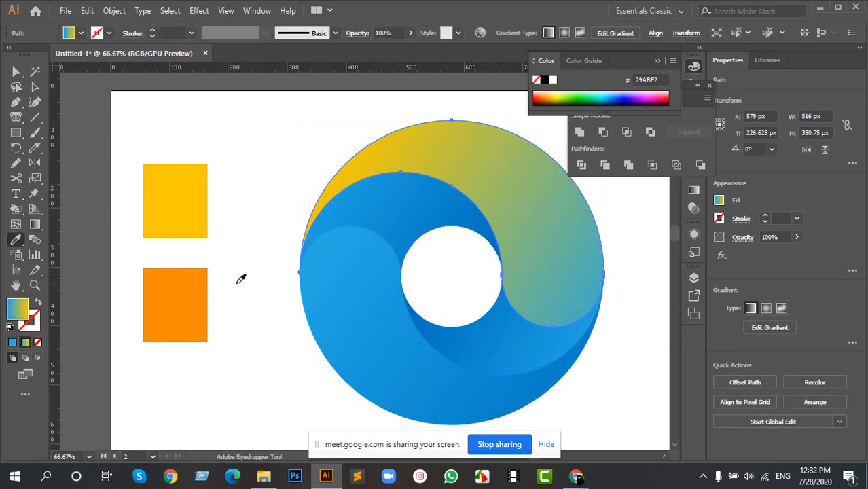
pyautogui.click(186, 299)
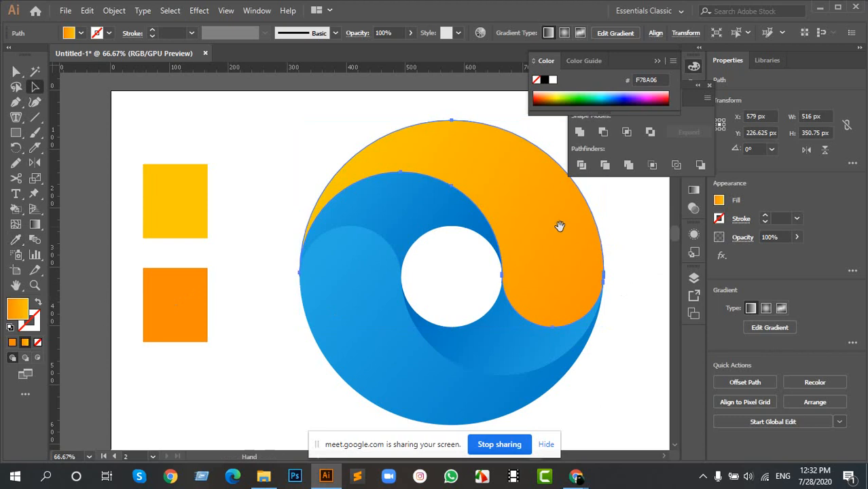
# Step: Copy the upper-right swirl's yellow-orange gradient onto the large lower-left swirl with the Eyedropper
pyautogui.hscroll(3, 543, 234)
pyautogui.click(270, 327)
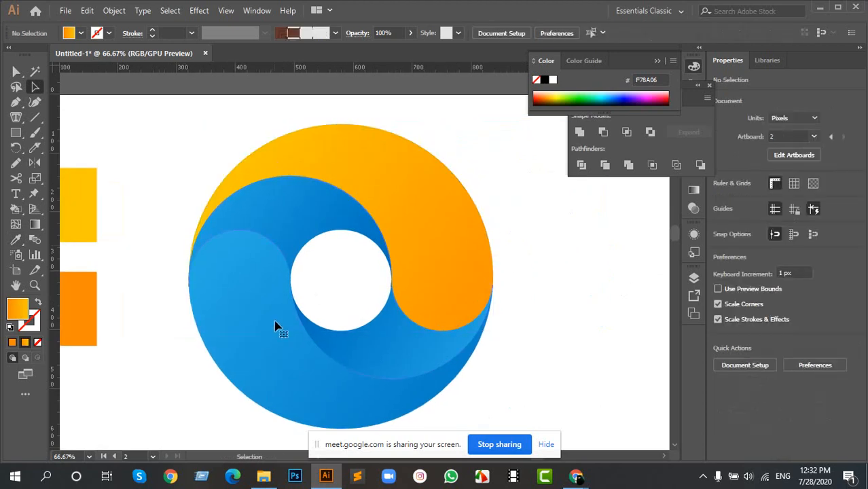
pyautogui.press('i')
pyautogui.click(422, 233)
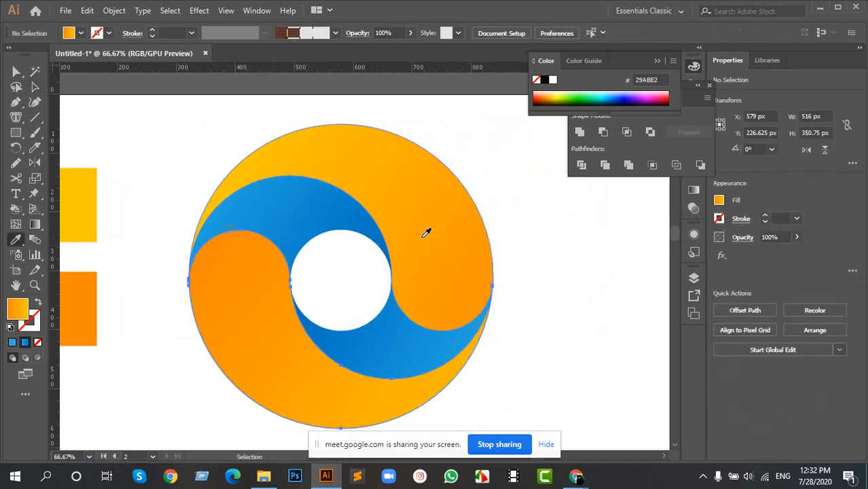
# Step: Apply the upper-right swirl's gradient to both inner swirls around the white centre, then clear the selection
pyautogui.keyDown('ctrl'); pyautogui.click(330, 227); pyautogui.keyUp('ctrl')
pyautogui.keyDown('ctrl'); pyautogui.keyDown('shift'); pyautogui.click(407, 358); pyautogui.keyUp('shift'); pyautogui.keyUp('ctrl')
pyautogui.click(419, 228)
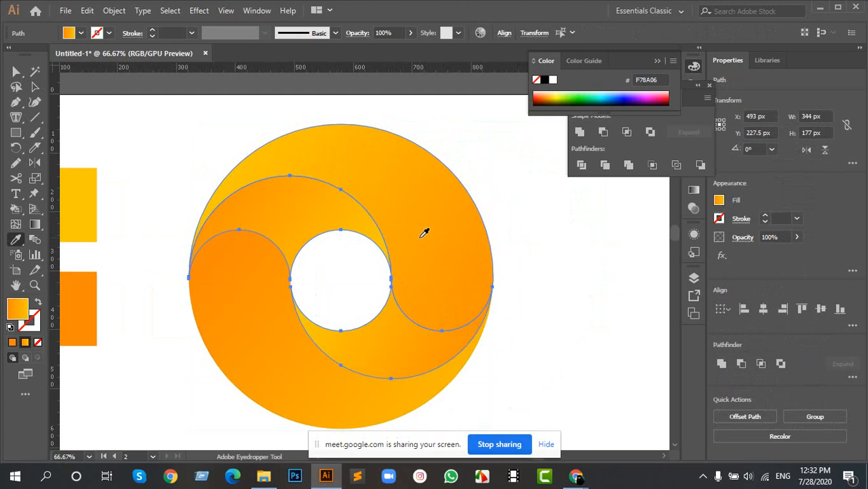
pyautogui.keyDown('ctrl'); pyautogui.click(527, 285); pyautogui.keyUp('ctrl')
# Step: Redraw the upper-left inner swirl's gradient diagonally from outside its upper-left edge down past the white centre
pyautogui.scroll(-3, 426, 311)
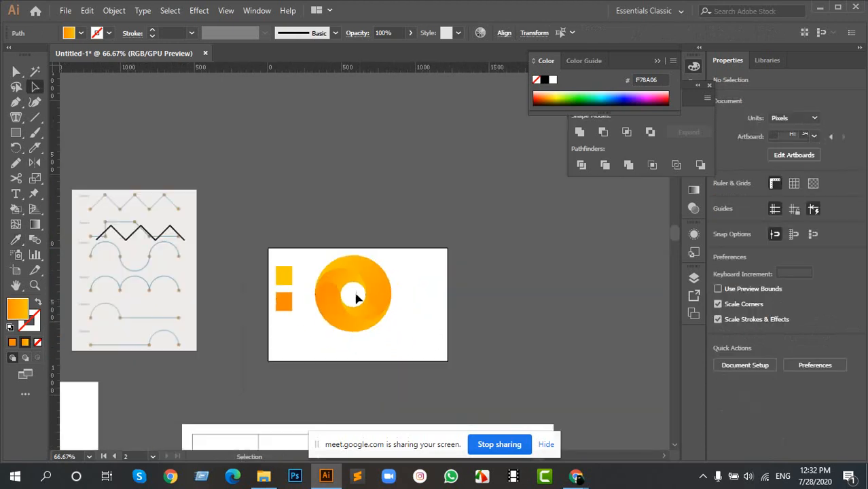
pyautogui.scroll(5, 347, 284)
pyautogui.scroll(-2, 358, 222)
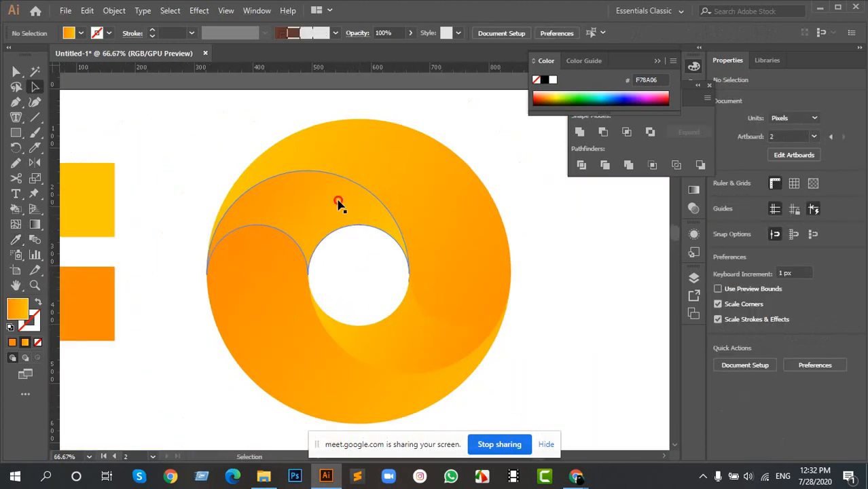
pyautogui.click(339, 204)
pyautogui.press('g')
pyautogui.moveTo(225, 138)
pyautogui.mouseDown()
pyautogui.moveTo(368, 248)
pyautogui.moveTo(414, 309)
pyautogui.moveTo(447, 336)
pyautogui.mouseUp()
# Step: Redirect the lower-right inner swirl's gradient diagonally, from orange inside the white centre to yellow near the outer edge
pyautogui.press('a')
pyautogui.click(396, 355)
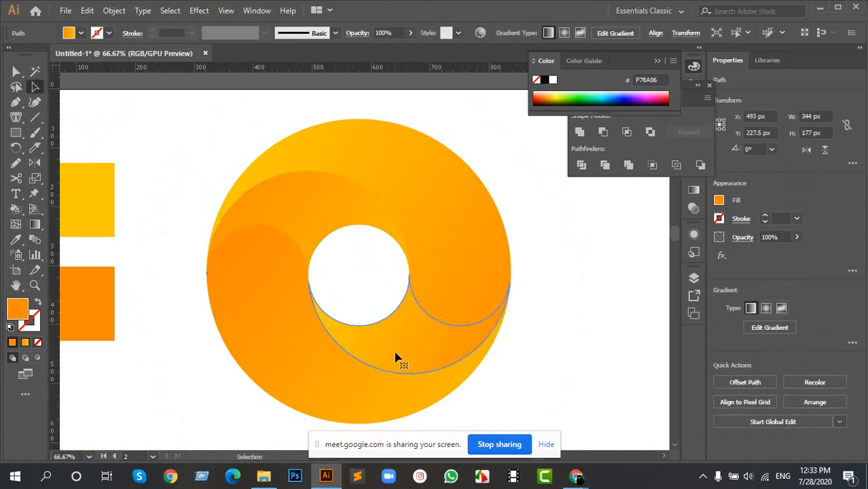
pyautogui.press('g')
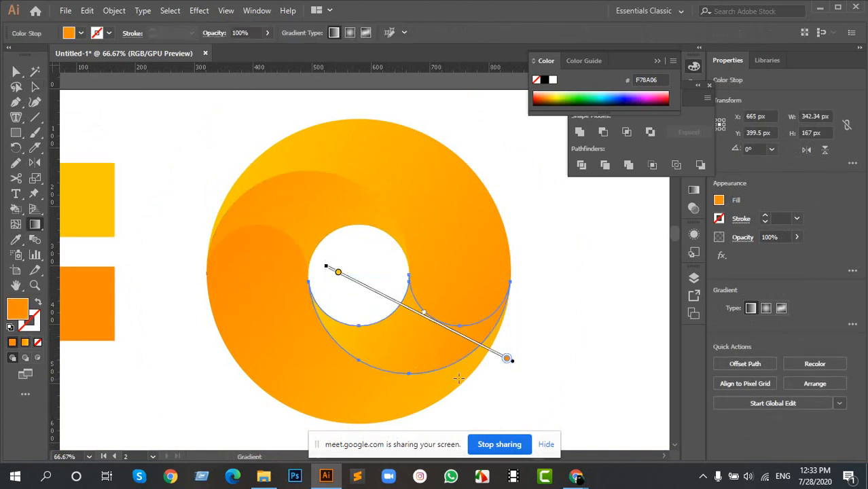
pyautogui.moveTo(465, 380); pyautogui.dragTo(594, 402)
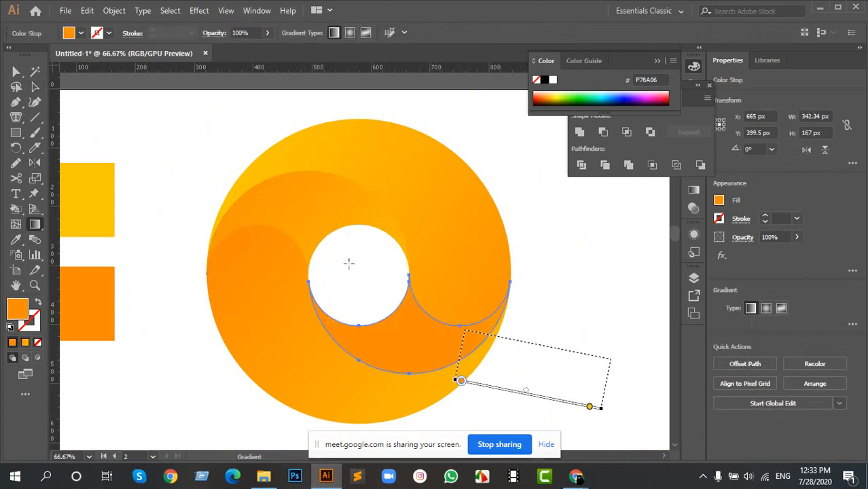
pyautogui.moveTo(342, 258); pyautogui.dragTo(429, 352)
pyautogui.press('v')
# Step: Redraw the upper-left inner swirl's gradient with a shorter diagonal across the white centre's edge and deselect the swirl
pyautogui.click(310, 205)
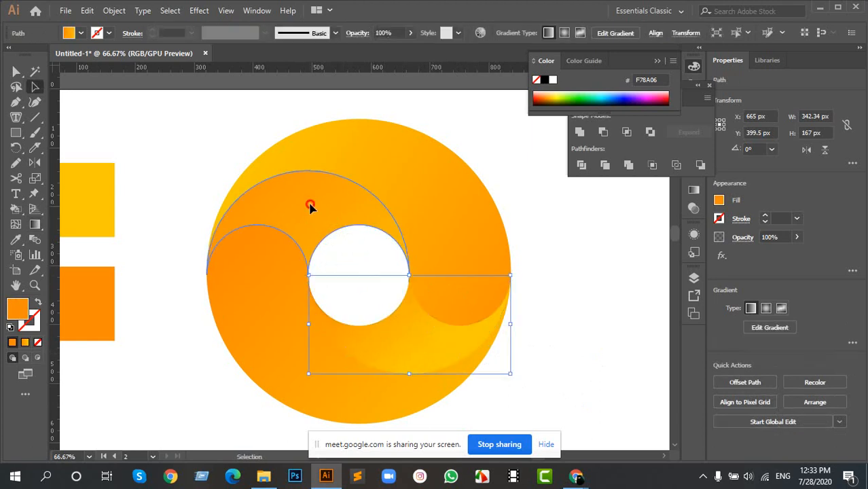
pyautogui.press('g')
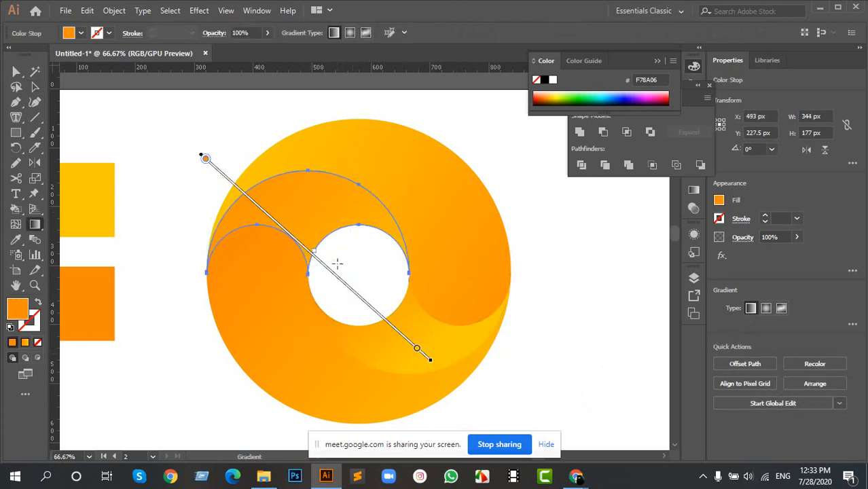
pyautogui.moveTo(335, 276)
pyautogui.mouseDown()
pyautogui.moveTo(247, 198)
pyautogui.moveTo(315, 248)
pyautogui.moveTo(308, 240)
pyautogui.mouseUp()
pyautogui.press('a')
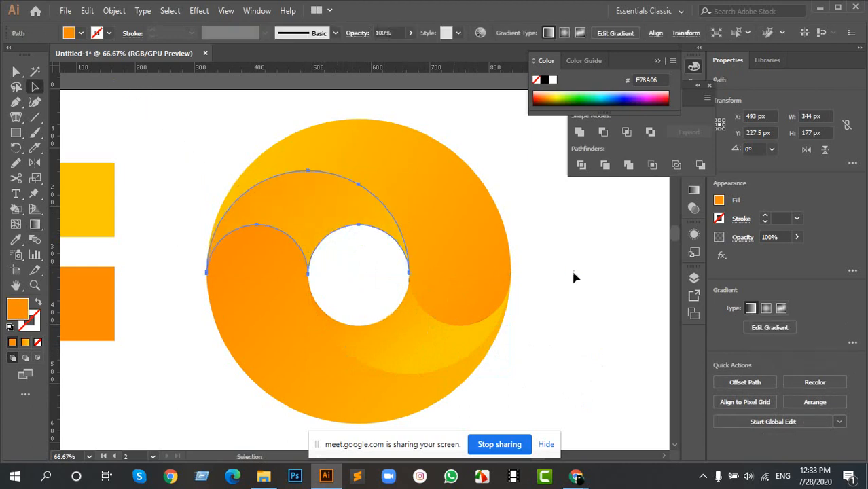
pyautogui.click(571, 268)
# Step: Try applying preset gradient swatches to the large lower-left swirl with its gradient colour stop active, then deselect it
pyautogui.scroll(-2, 487, 274)
pyautogui.scroll(-1, 490, 275)
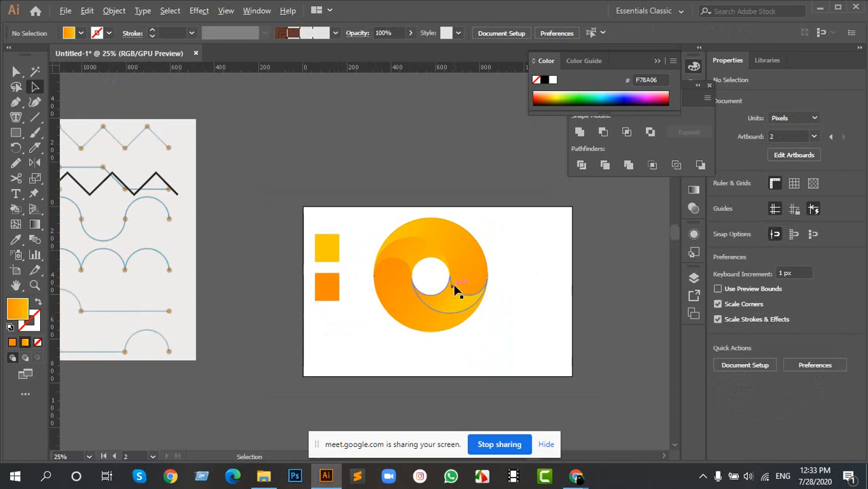
pyautogui.moveTo(456, 262); pyautogui.dragTo(337, 159)
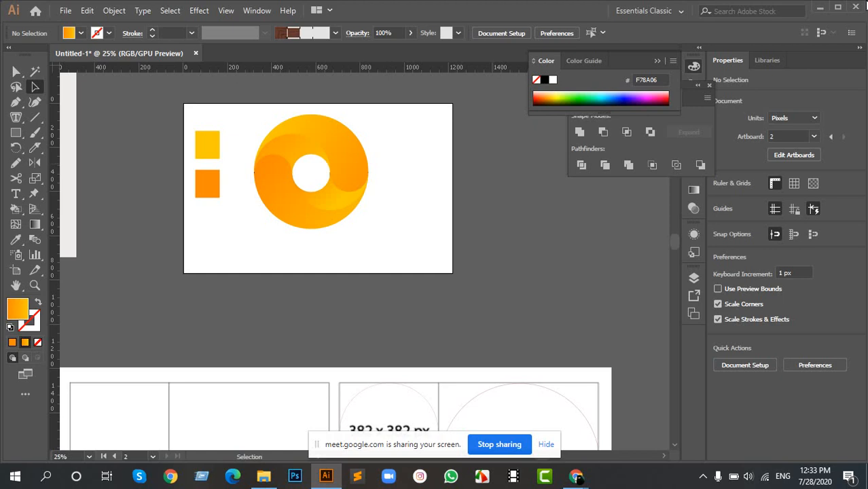
pyautogui.click(273, 209)
pyautogui.click(35, 224)
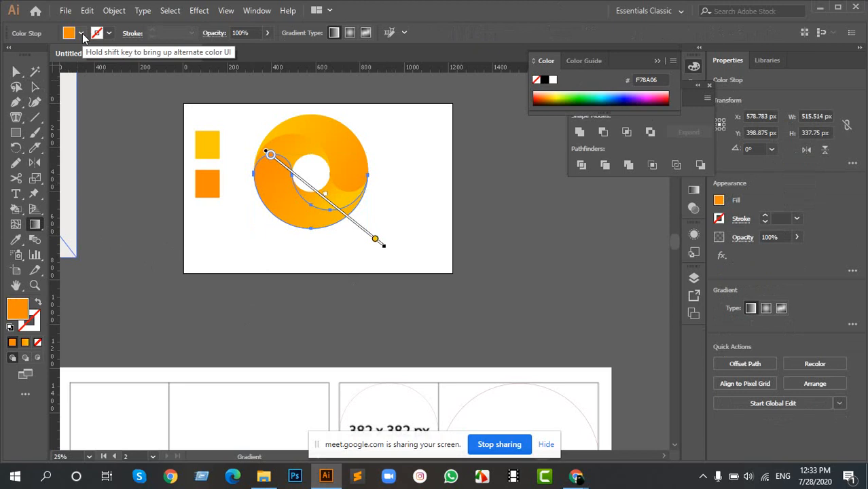
pyautogui.click(82, 34)
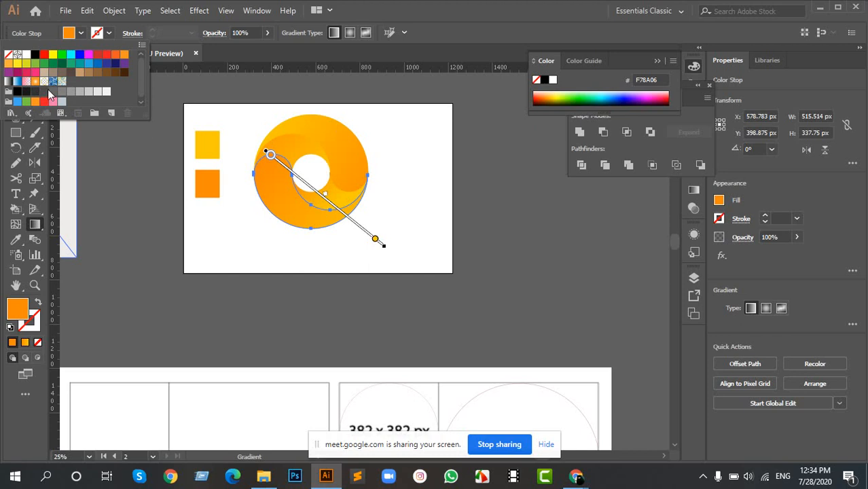
pyautogui.click(15, 83)
pyautogui.click(36, 84)
pyautogui.click(370, 150)
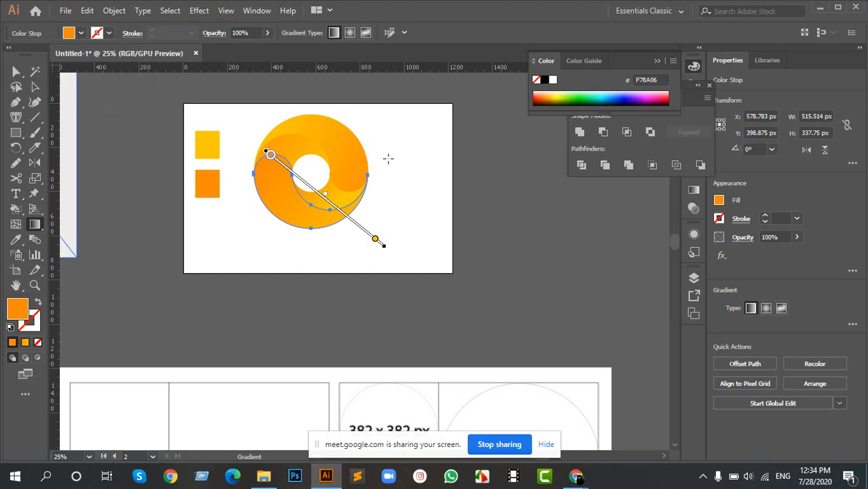
pyautogui.press('v')
pyautogui.click(394, 174)
# Step: Try preset gradient and pattern fills on the lower-right inner swirl and settle on the pink gradient
pyautogui.click(300, 199)
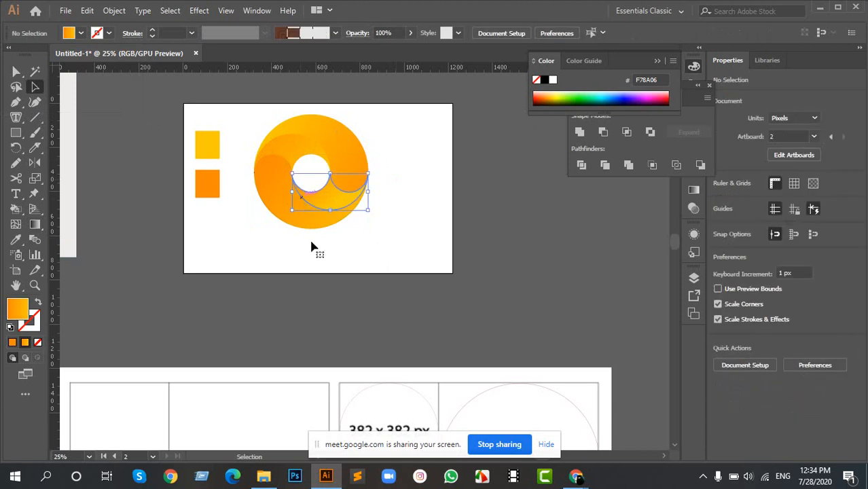
pyautogui.click(76, 34)
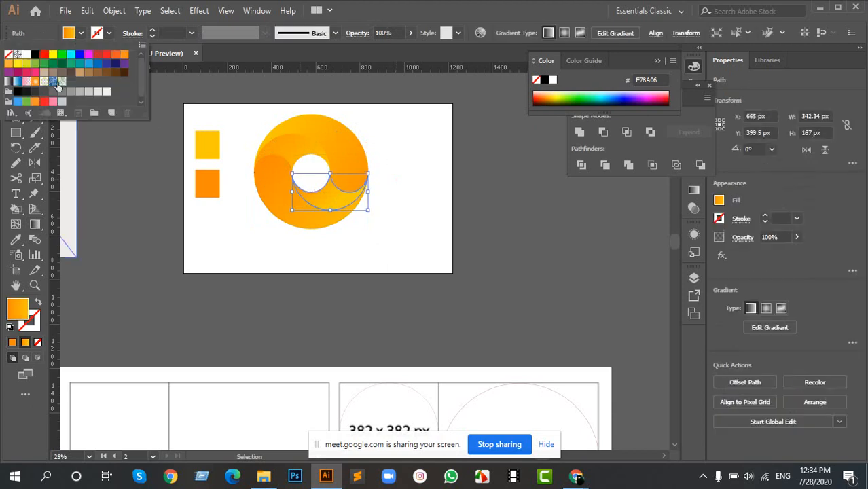
pyautogui.click(18, 82)
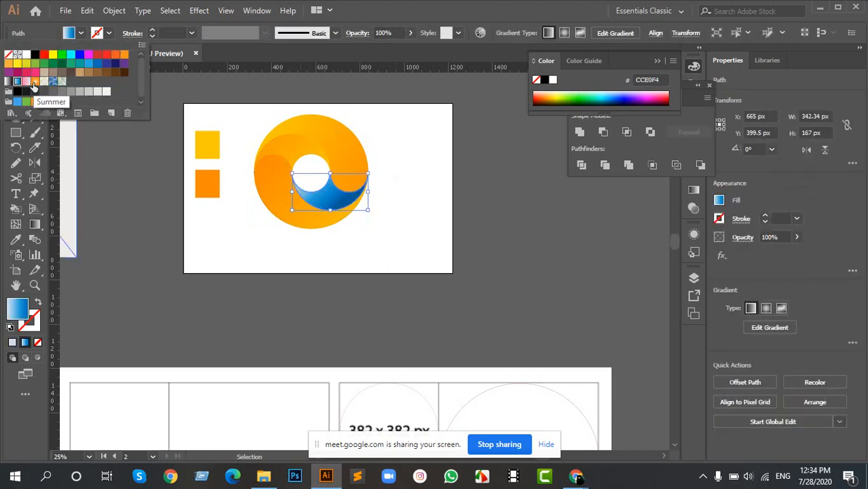
pyautogui.click(35, 81)
pyautogui.click(44, 82)
pyautogui.click(52, 82)
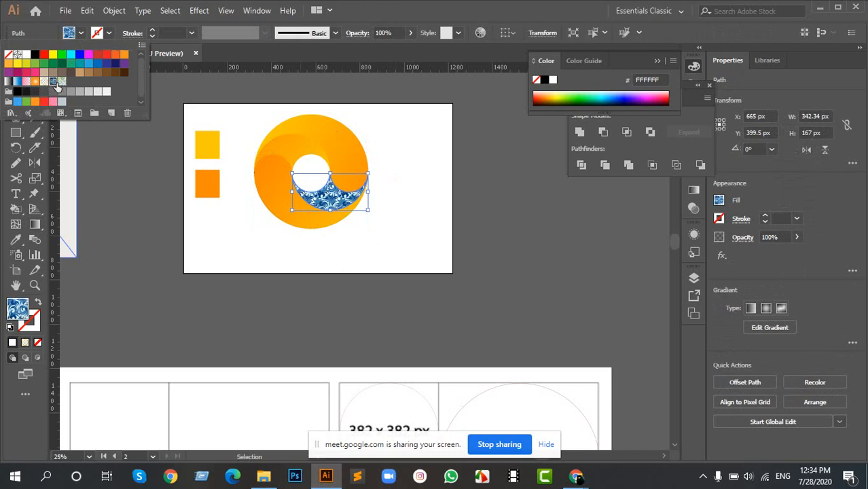
pyautogui.click(25, 82)
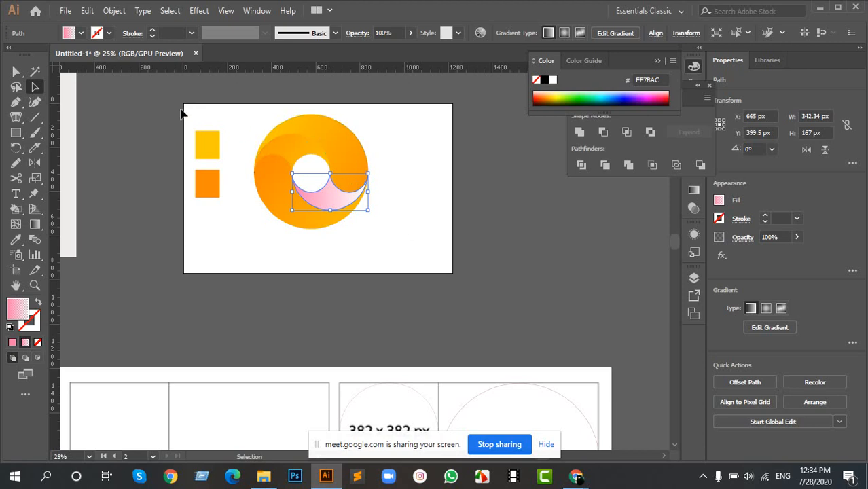
# Step: Select both reference rectangles and look over the Chrome logo, robi logo and other artwork on the neighbouring artboards
pyautogui.moveTo(185, 108); pyautogui.dragTo(229, 213)
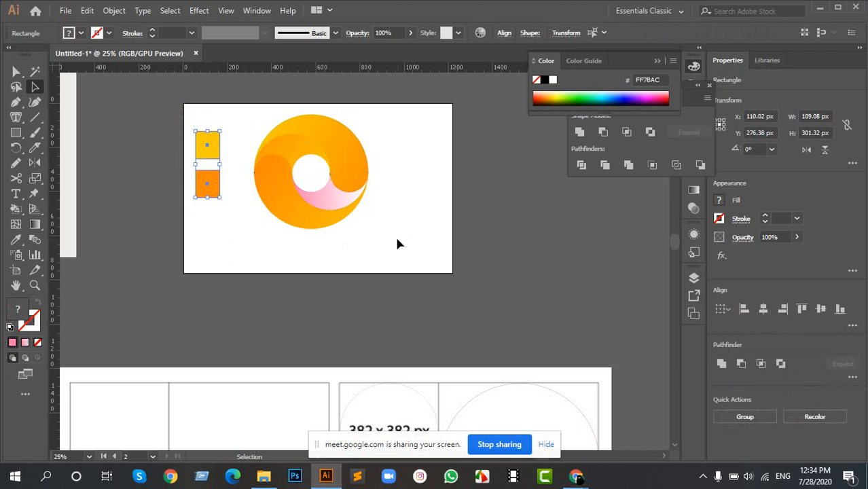
pyautogui.moveTo(256, 147); pyautogui.dragTo(575, 164)
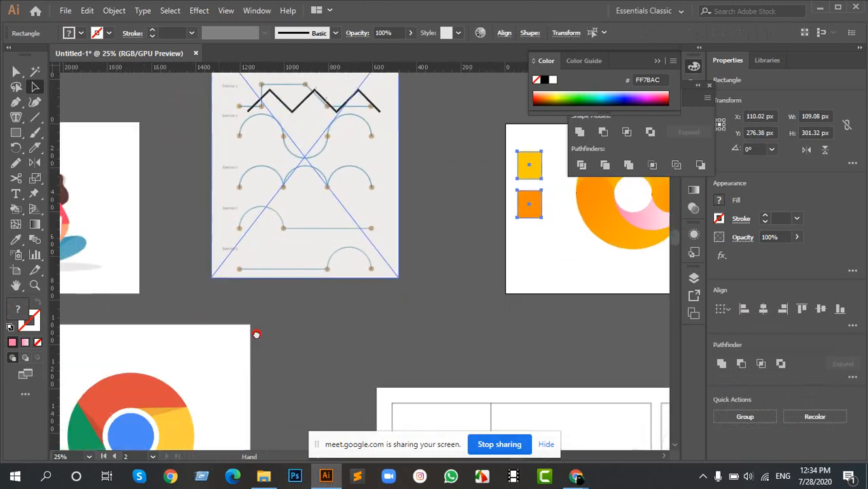
pyautogui.moveTo(256, 334); pyautogui.dragTo(490, 170)
pyautogui.scroll(1, 177, 229)
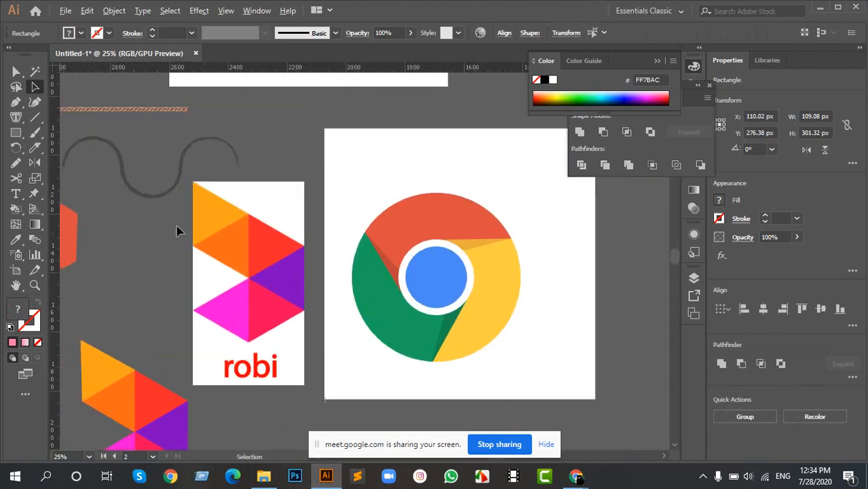
pyautogui.scroll(4, 177, 229)
pyautogui.scroll(-6, 454, 279)
pyautogui.scroll(-1, 557, 311)
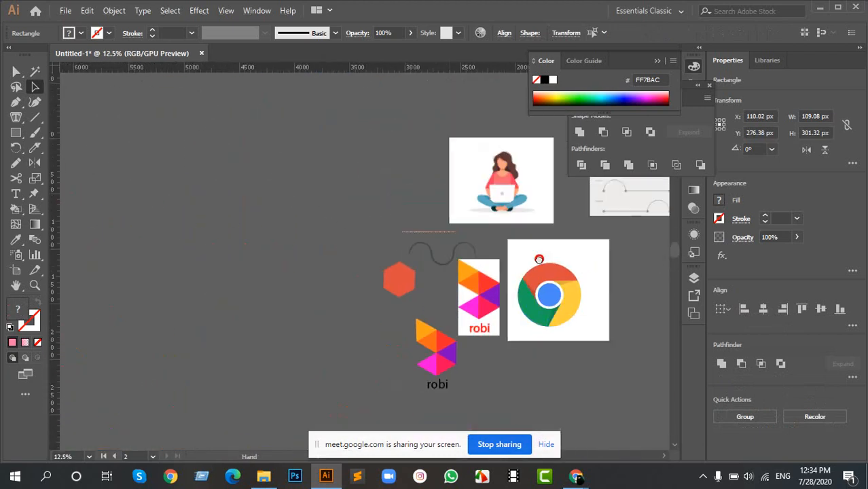
pyautogui.hscroll(5, 244, 341)
pyautogui.hscroll(5, 428, 239)
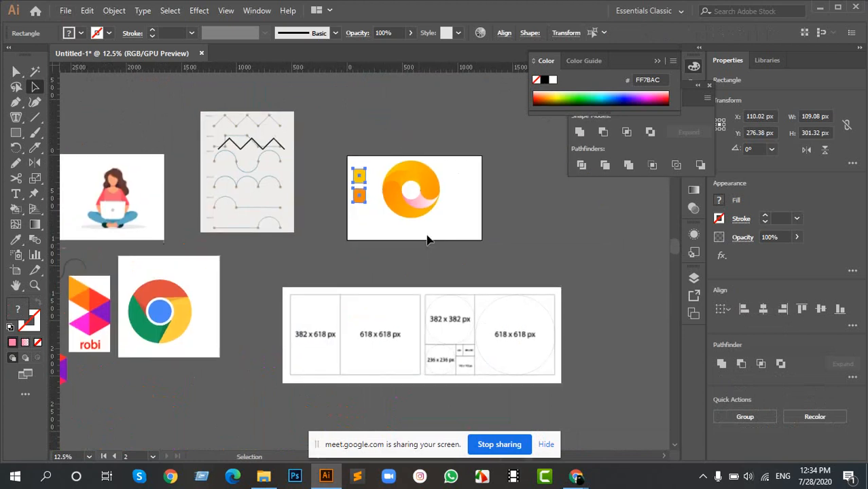
pyautogui.scroll(4, 428, 239)
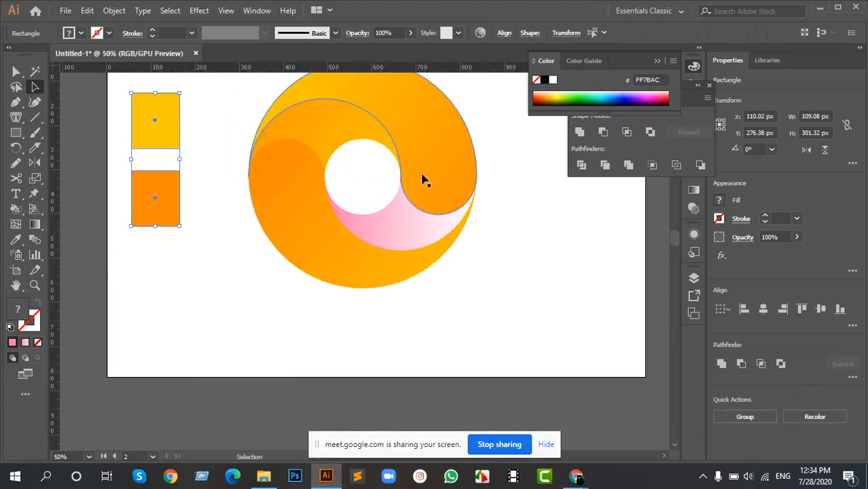
pyautogui.moveTo(448, 156); pyautogui.dragTo(479, 192)
# Step: Fill both reference rectangles with the orange-yellow gradient sampled from the swirl logo's large upper-right piece, and deselect them
pyautogui.click(258, 138)
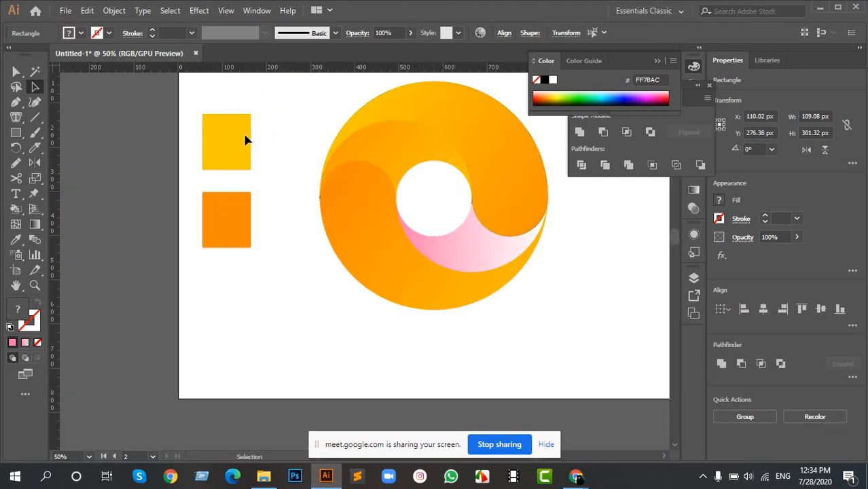
pyautogui.click(227, 144)
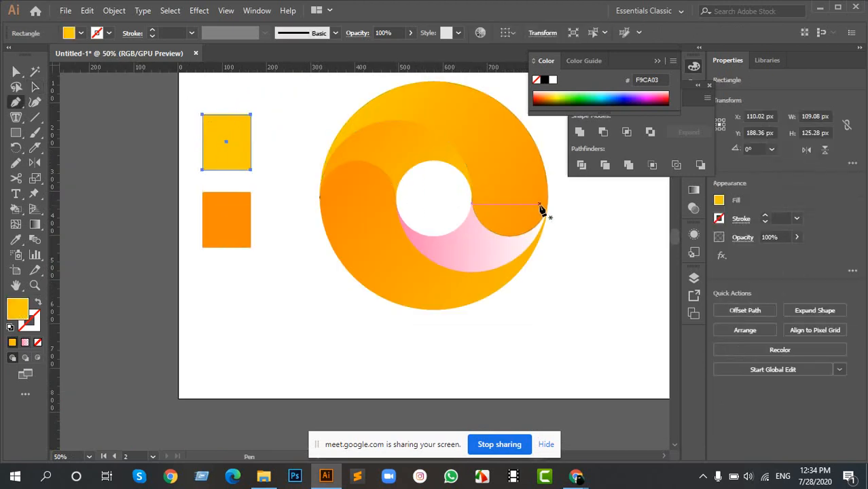
pyautogui.press('i')
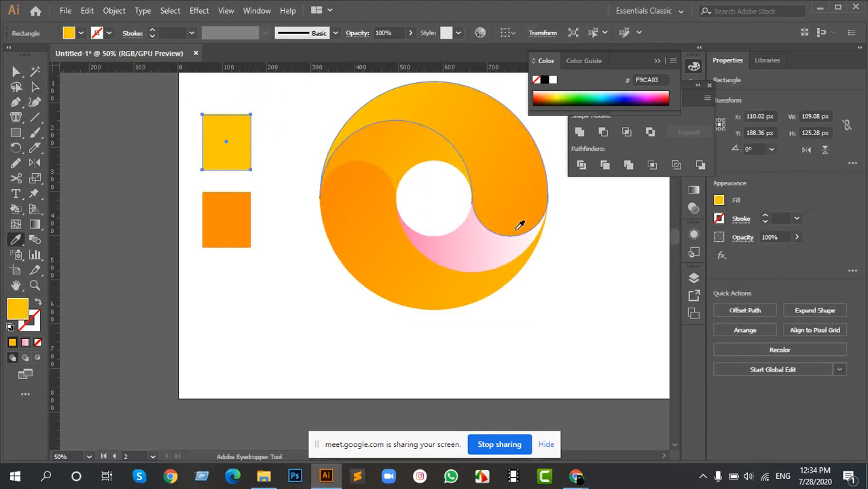
pyautogui.click(519, 225)
pyautogui.press('v')
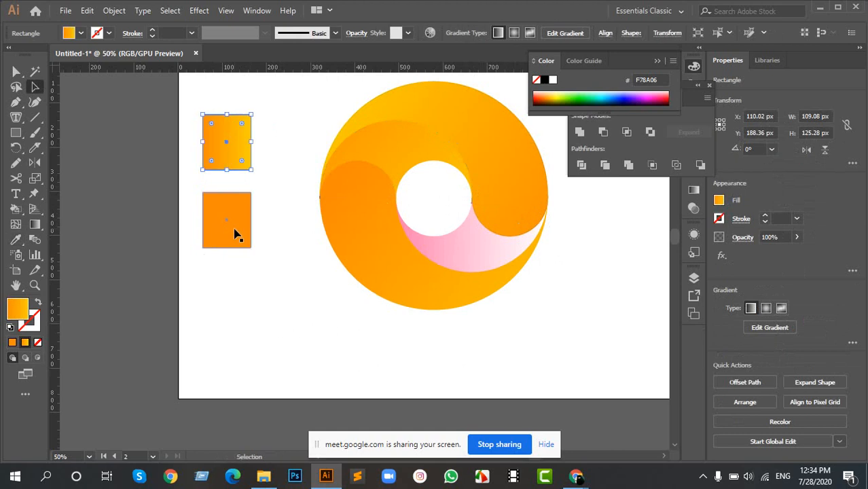
pyautogui.click(234, 234)
pyautogui.press('i')
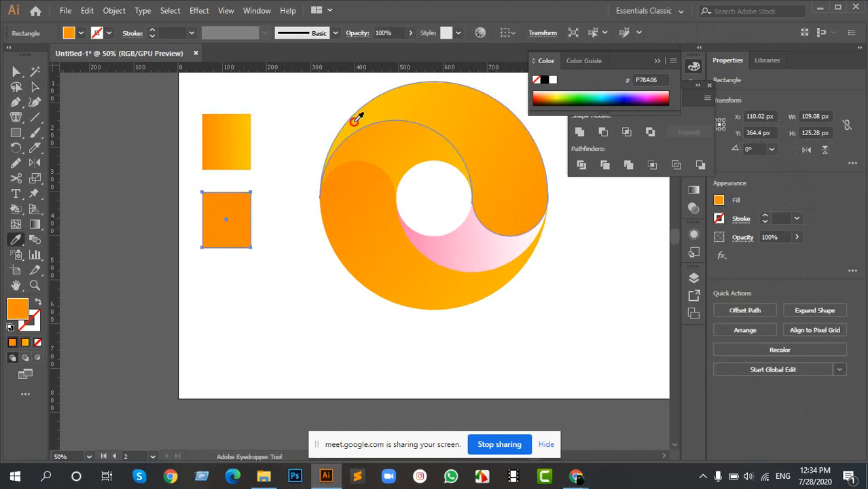
pyautogui.click(352, 122)
pyautogui.press('v')
pyautogui.click(283, 290)
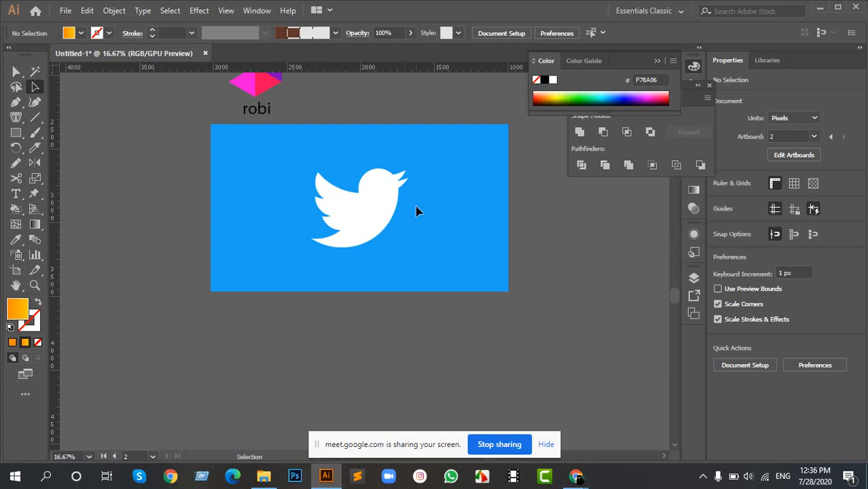
# Step: Place a copy of the 618 x 618 px circle from the golden-ratio layout over the Twitter bird's body
pyautogui.hscroll(2, 450, 216)
pyautogui.scroll(2, 449, 216)
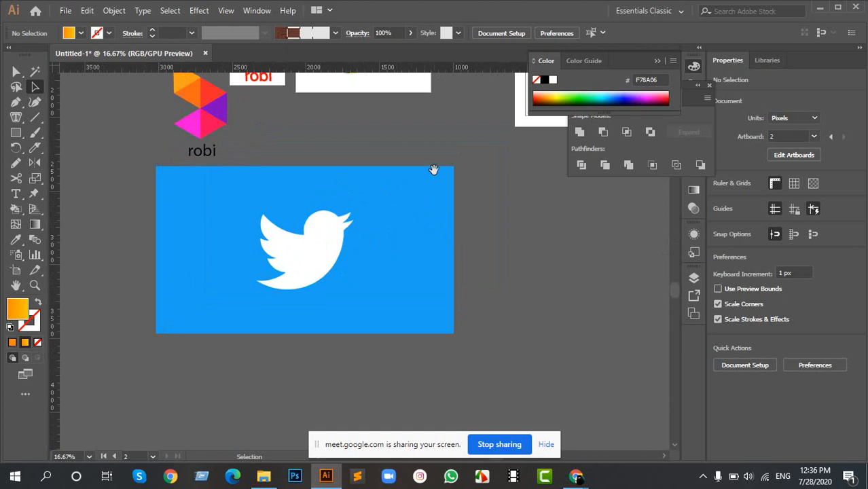
pyautogui.moveTo(433, 169); pyautogui.dragTo(339, 290)
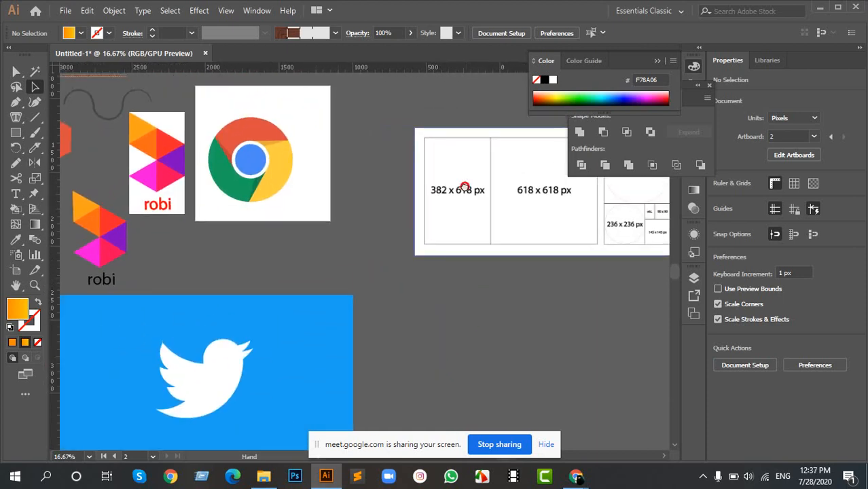
pyautogui.moveTo(465, 187); pyautogui.dragTo(447, 172)
pyautogui.moveTo(522, 252); pyautogui.dragTo(427, 246)
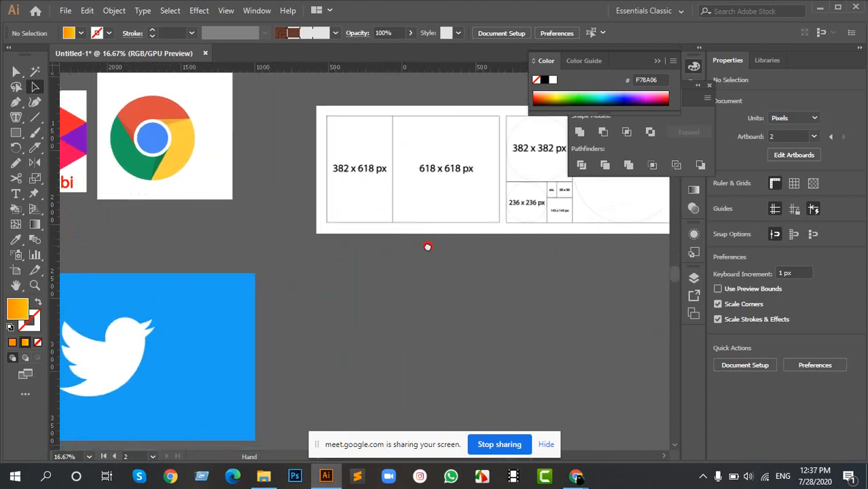
pyautogui.moveTo(458, 207); pyautogui.dragTo(516, 247)
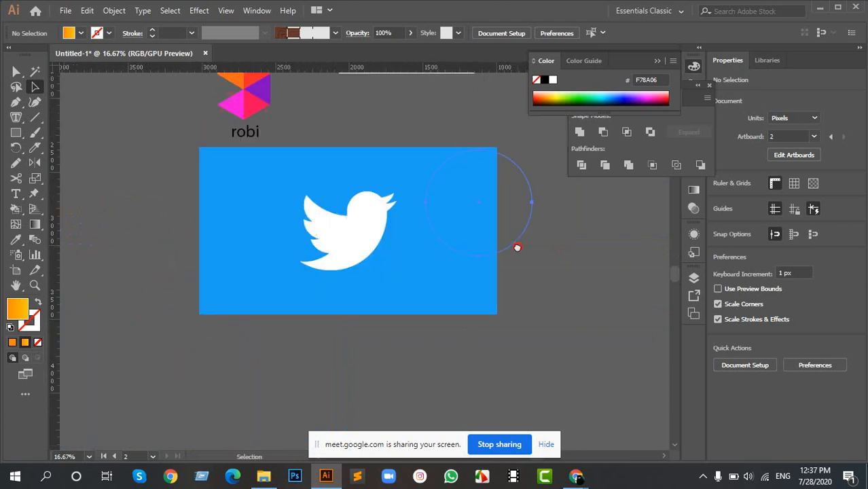
pyautogui.click(517, 248)
pyautogui.scroll(1, 427, 207)
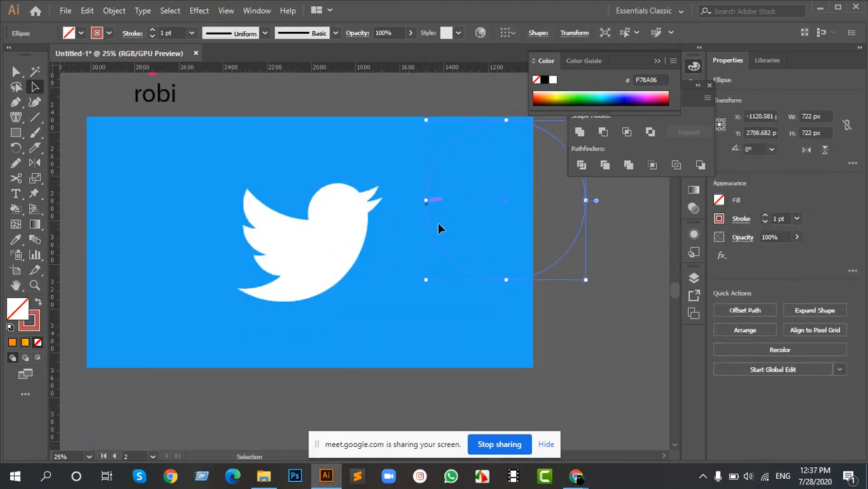
pyautogui.moveTo(441, 243); pyautogui.dragTo(213, 268)
# Step: Try placing a copy of the 382 x 382 px golden-ratio circle beside the Twitter bird, and undo it
pyautogui.hscroll(5, 447, 246)
pyautogui.scroll(2, 447, 246)
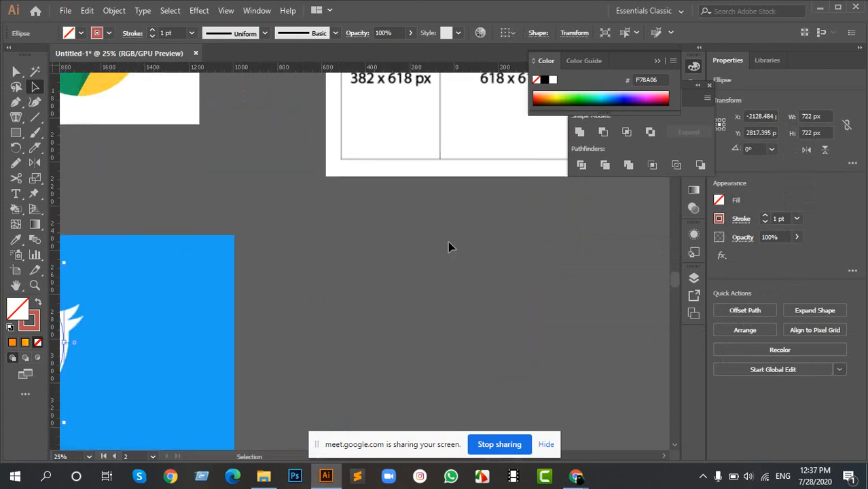
pyautogui.scroll(-2, 447, 246)
pyautogui.hscroll(4, 475, 178)
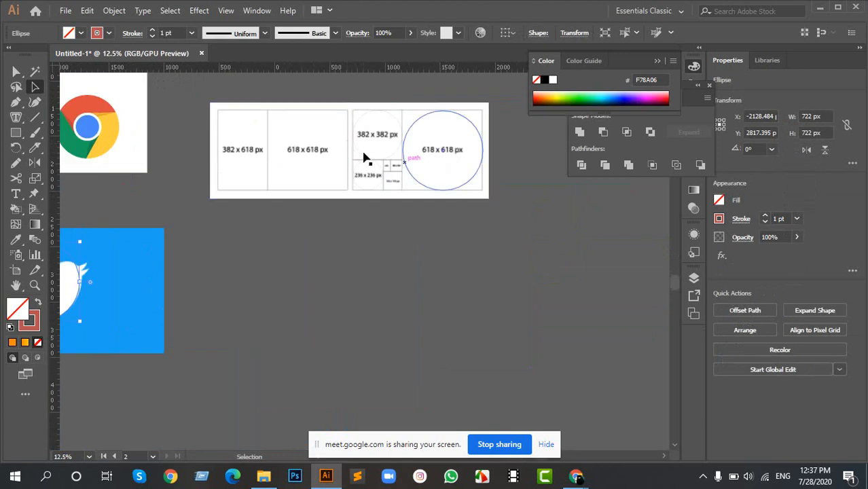
pyautogui.scroll(1, 412, 136)
pyautogui.click(383, 116)
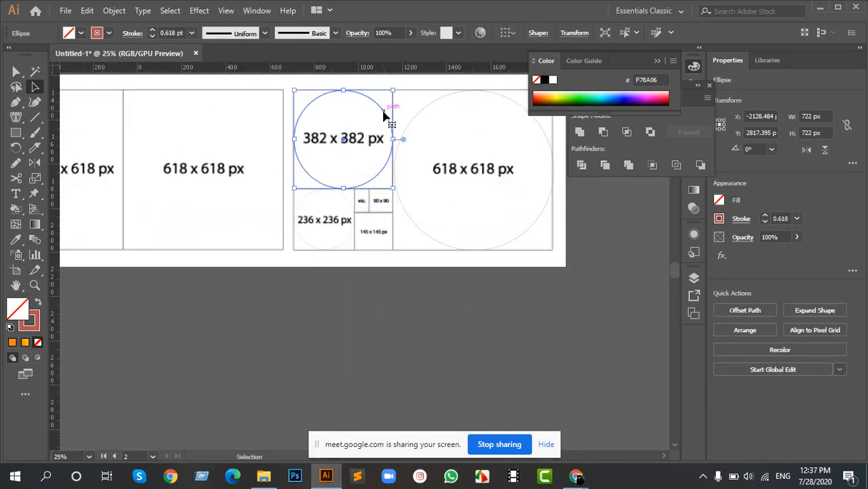
pyautogui.moveTo(383, 116); pyautogui.dragTo(198, 351)
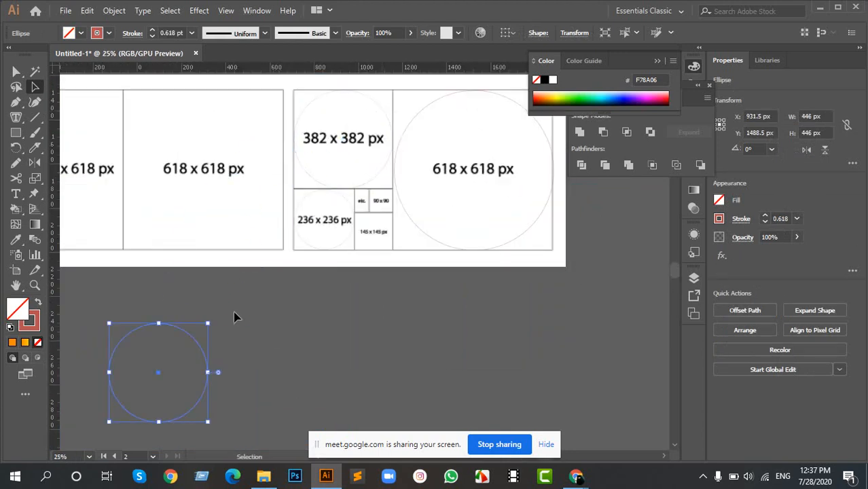
pyautogui.moveTo(232, 317); pyautogui.dragTo(554, 123)
pyautogui.moveTo(450, 233); pyautogui.dragTo(229, 309)
pyautogui.moveTo(148, 314); pyautogui.dragTo(341, 234)
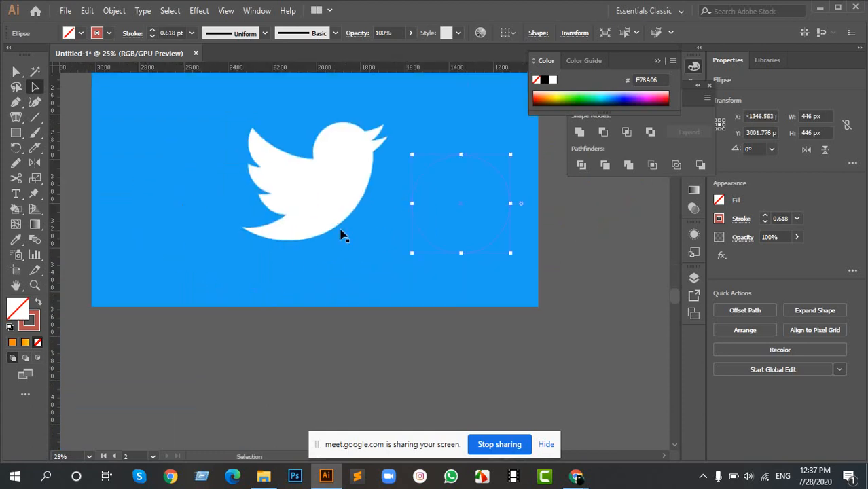
pyautogui.scroll(3, 342, 234)
pyautogui.scroll(-3, 333, 235)
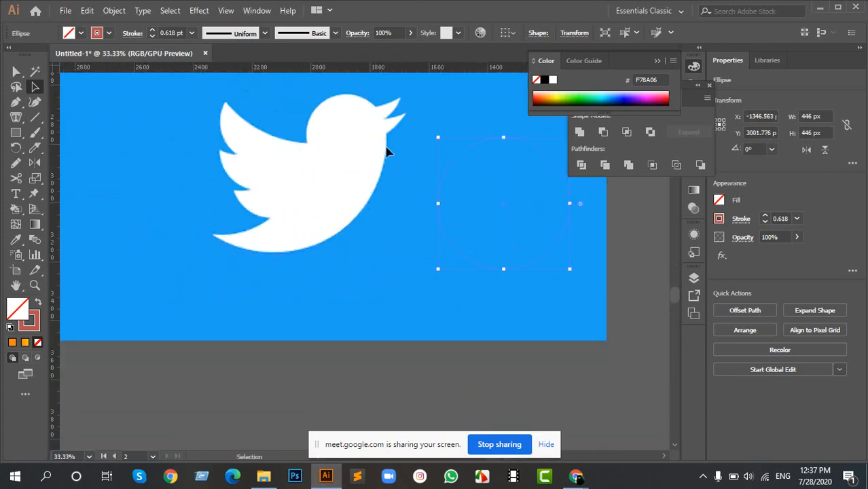
pyautogui.hotkey('ctrl', 'z')
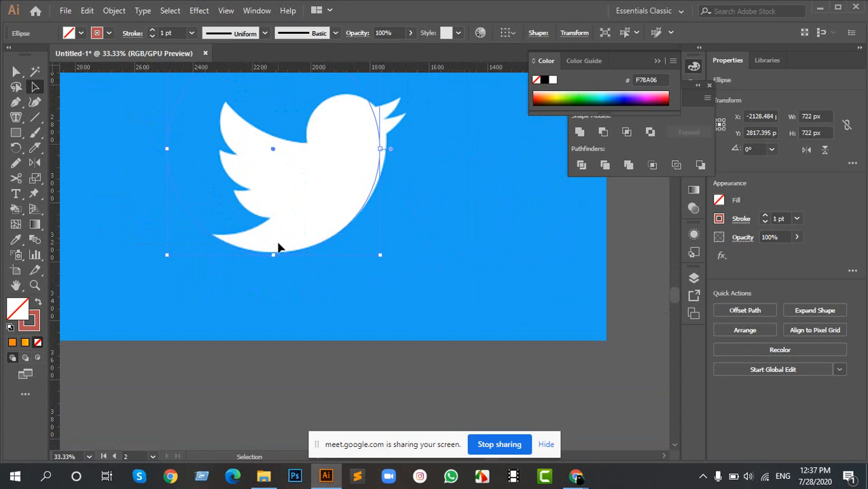
# Step: Set the stroke of the large circle over the Twitter bird to black and deselect the circle
pyautogui.click(108, 33)
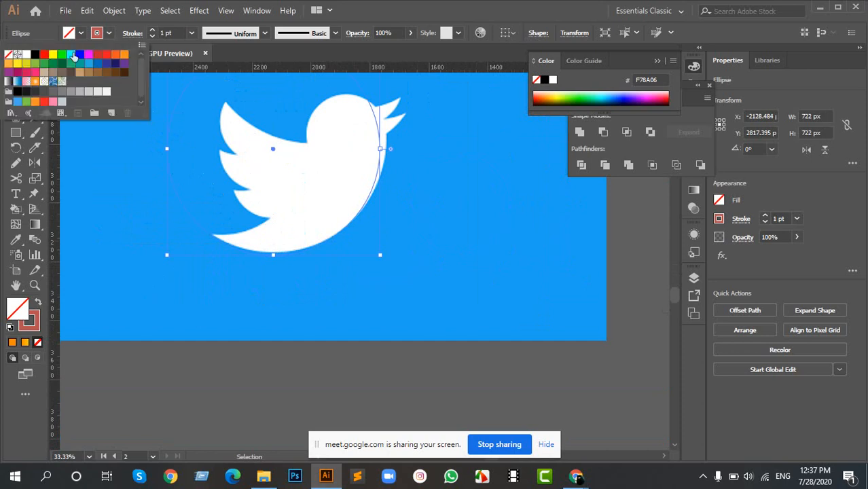
pyautogui.click(33, 56)
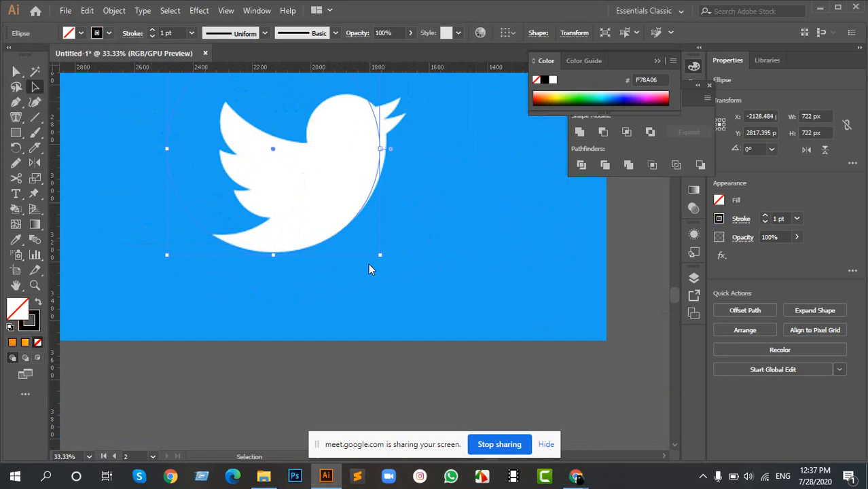
pyautogui.click(337, 141)
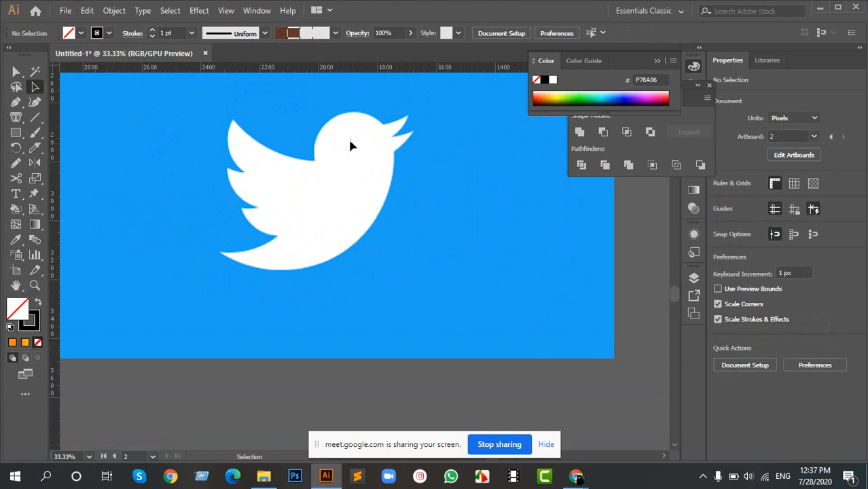
pyautogui.moveTo(350, 144); pyautogui.dragTo(410, 274)
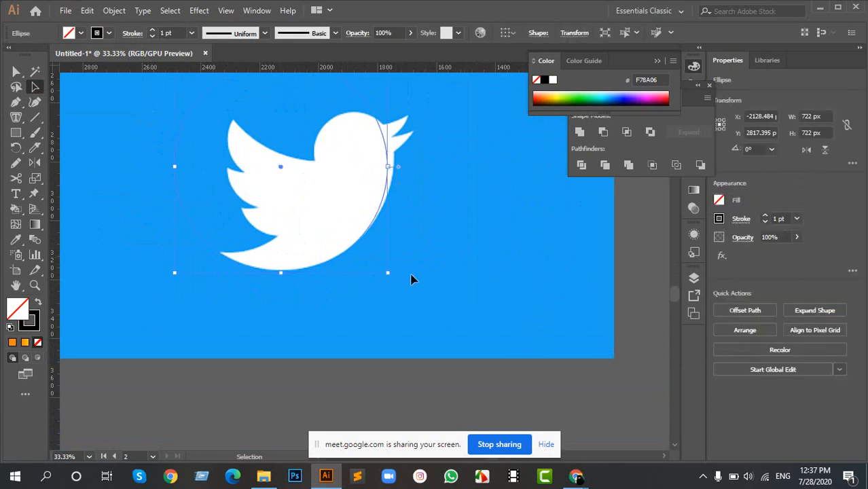
pyautogui.click(411, 279)
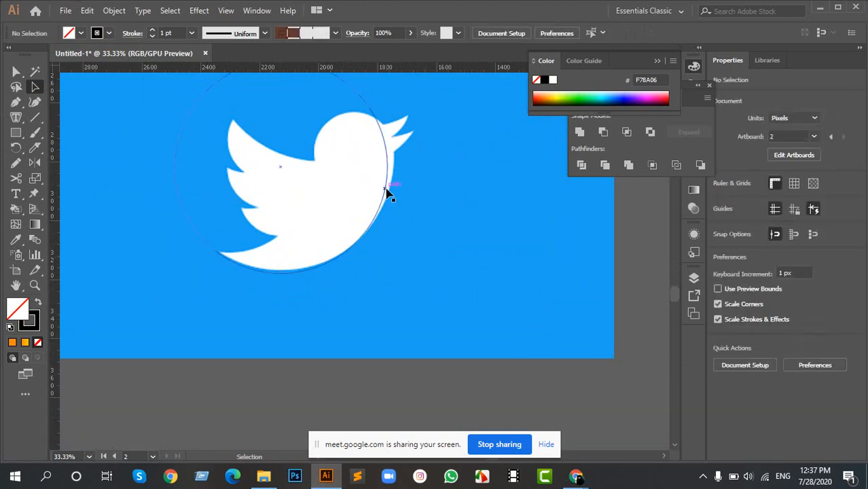
# Step: Move the black circle so its outline follows the right edge of the Twitter bird's body
pyautogui.moveTo(386, 189); pyautogui.dragTo(413, 190)
pyautogui.scroll(3, 391, 172)
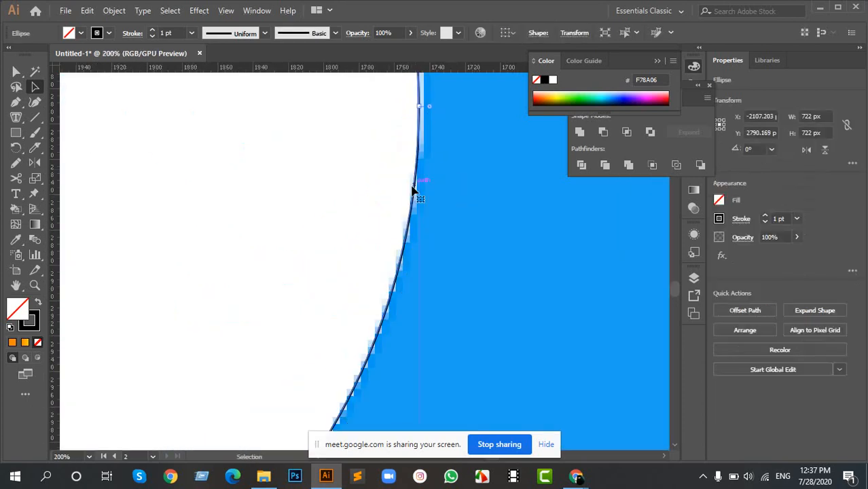
pyautogui.scroll(-4, 412, 190)
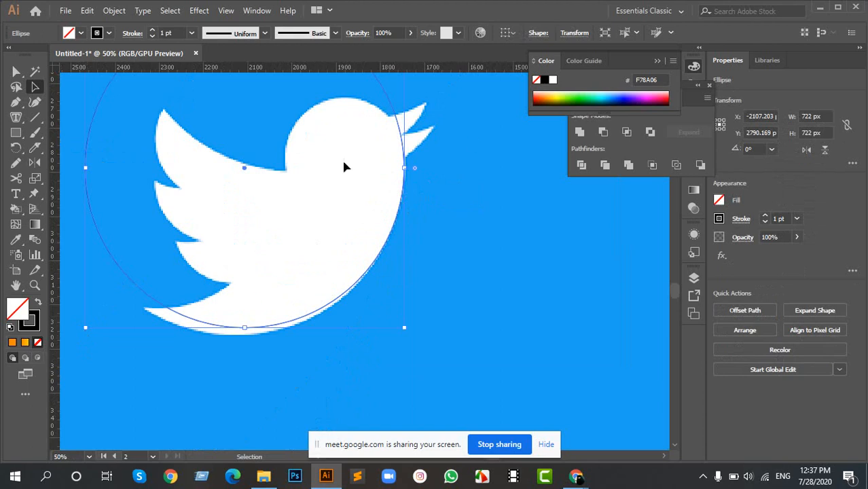
pyautogui.scroll(5, 406, 208)
pyautogui.click(405, 184)
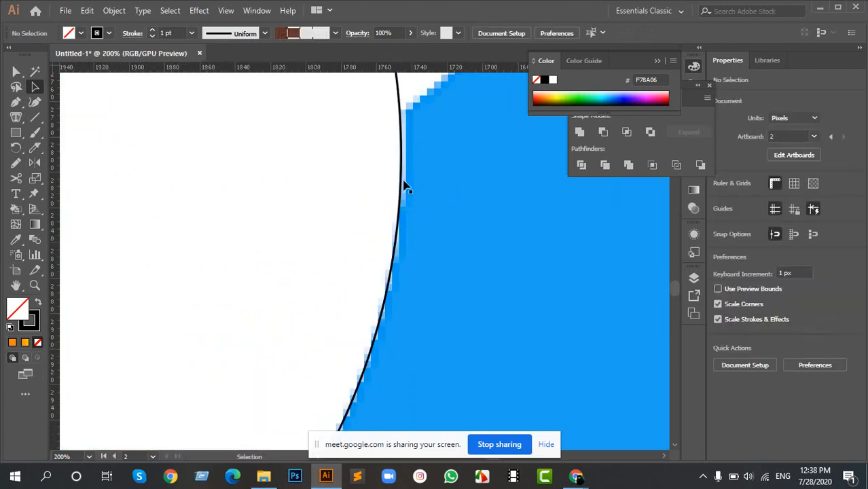
pyautogui.moveTo(400, 183); pyautogui.dragTo(404, 212)
pyautogui.scroll(-4, 410, 229)
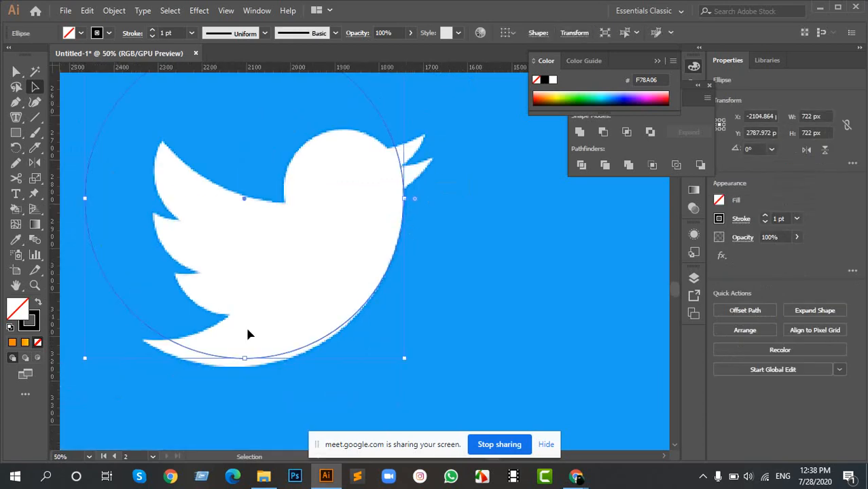
# Step: Duplicate the circle twice with small shifts down and left to follow the bird's lower belly and tail
pyautogui.moveTo(190, 280); pyautogui.dragTo(254, 248)
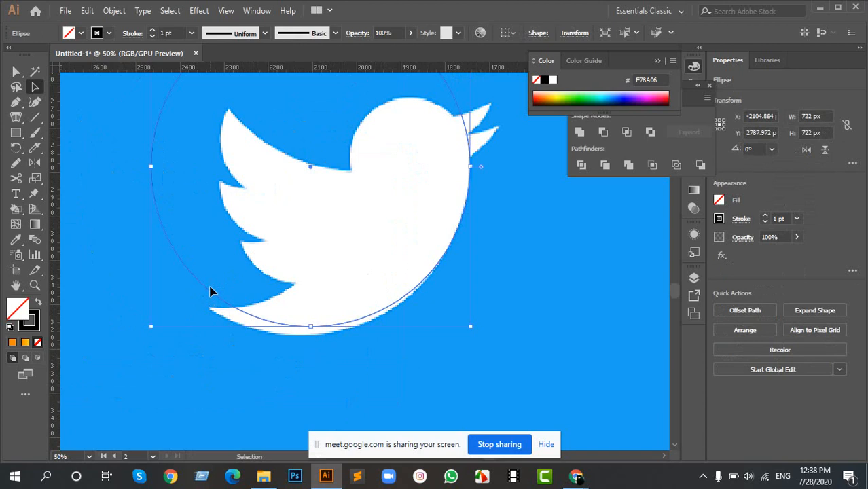
pyautogui.moveTo(211, 292); pyautogui.dragTo(203, 304)
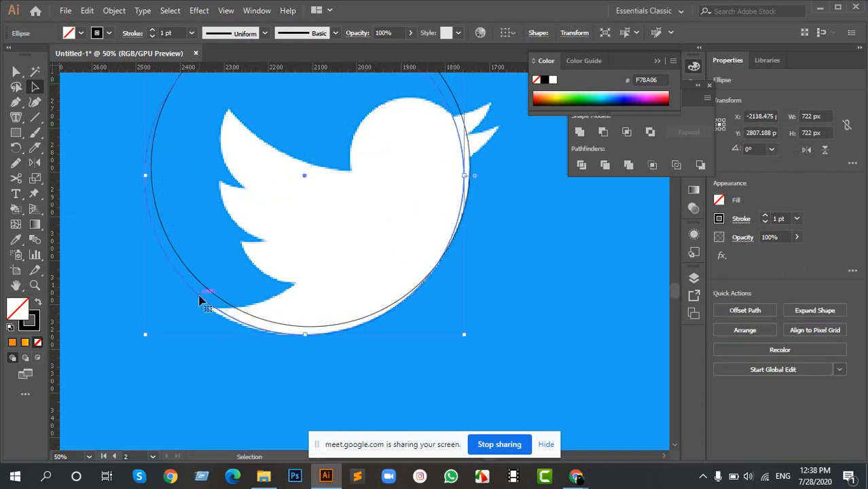
pyautogui.moveTo(200, 299); pyautogui.dragTo(194, 301)
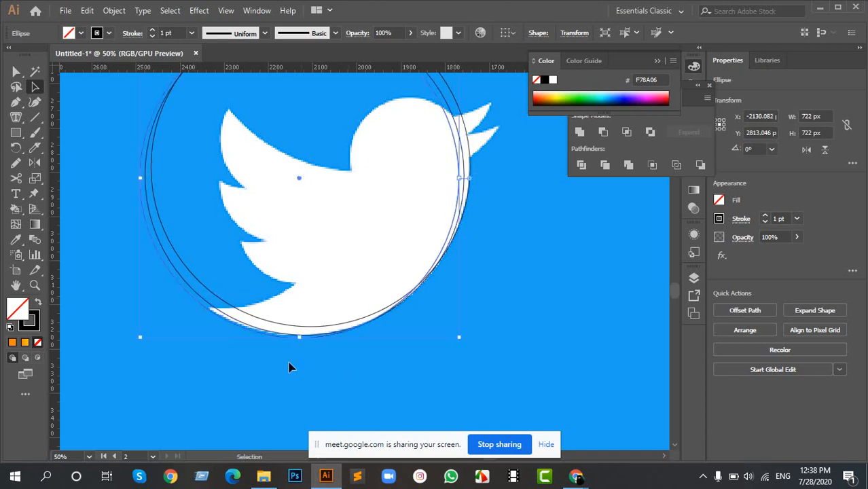
# Step: Nudge the newest circle copy up 3 px to fit the underside of the bird's tail
pyautogui.scroll(3, 224, 332)
pyautogui.press('Up')
pyautogui.press('Up')
pyautogui.press('Up')
pyautogui.press('Up')
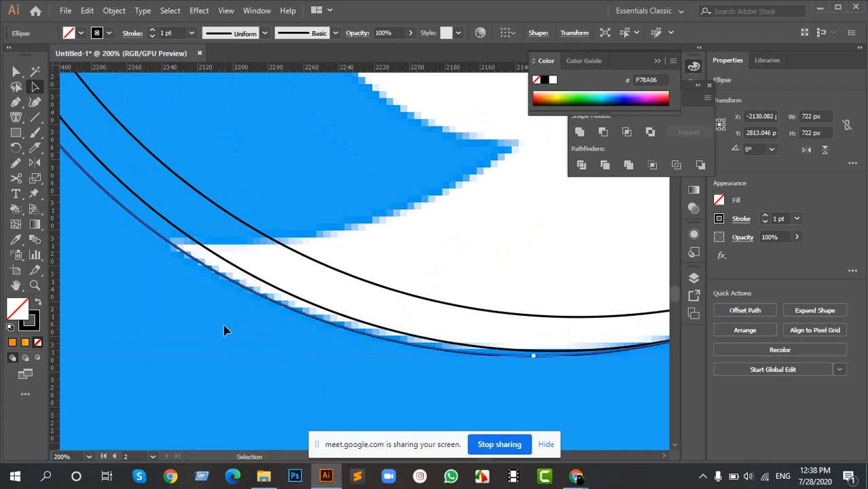
pyautogui.scroll(-5, 265, 332)
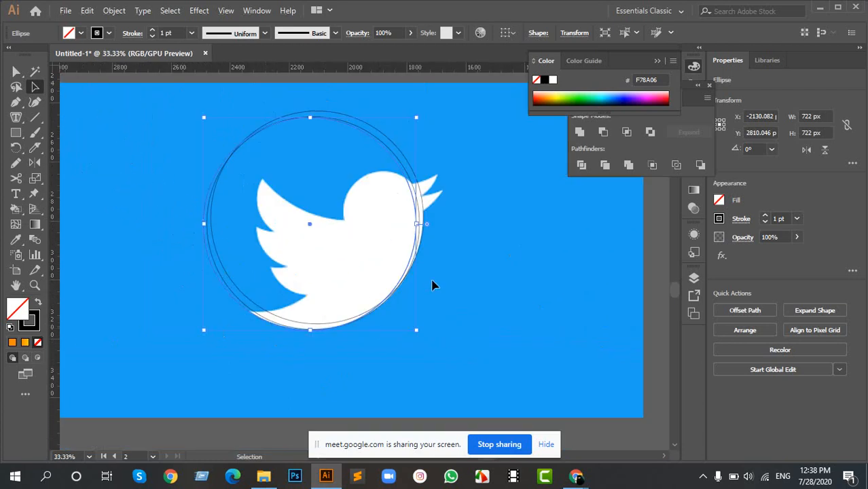
# Step: Select the original circle on the bird's right edge and examine its fit against the body outline
pyautogui.scroll(6, 445, 214)
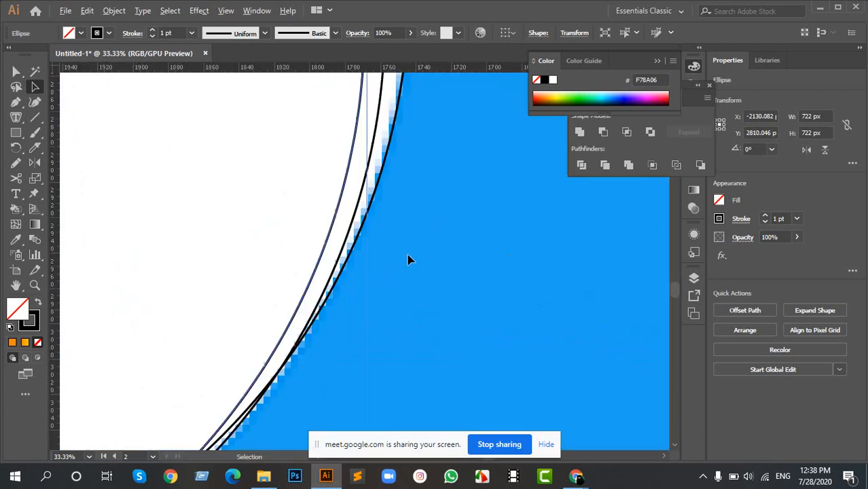
pyautogui.click(379, 164)
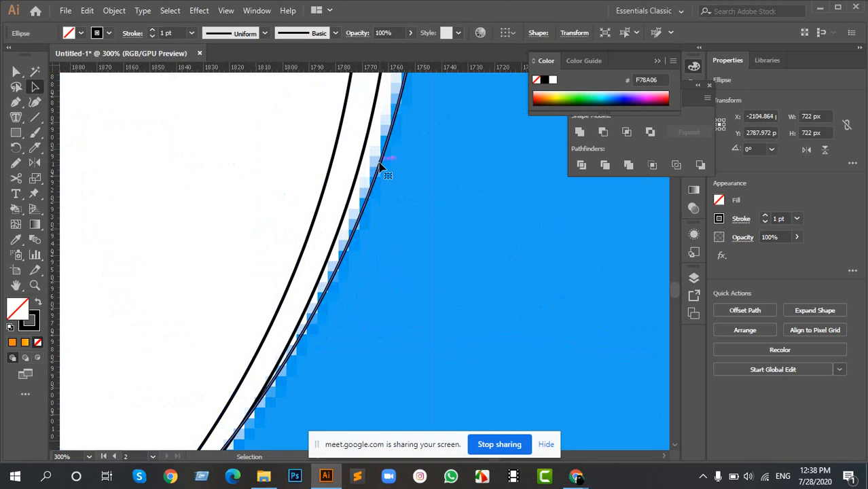
pyautogui.scroll(-4, 382, 165)
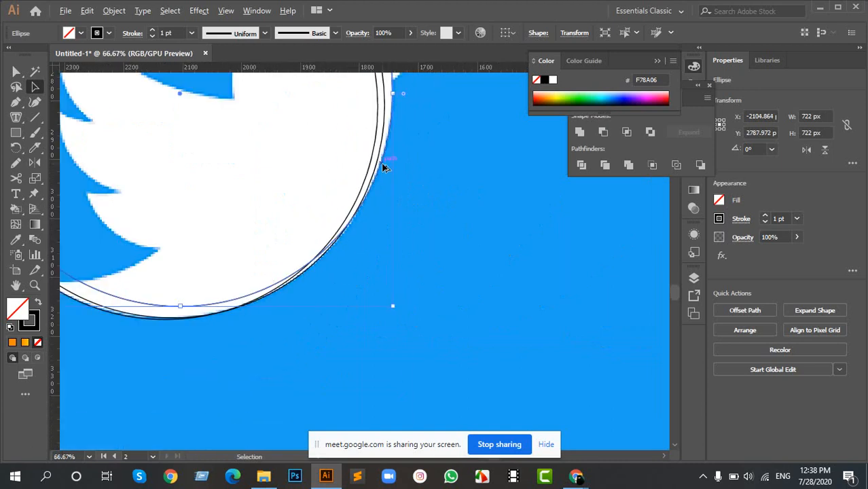
# Step: Match the 446 px circle's stroke to the bird's black 1 pt circles and move it over the bird's wing
pyautogui.scroll(-2, 384, 142)
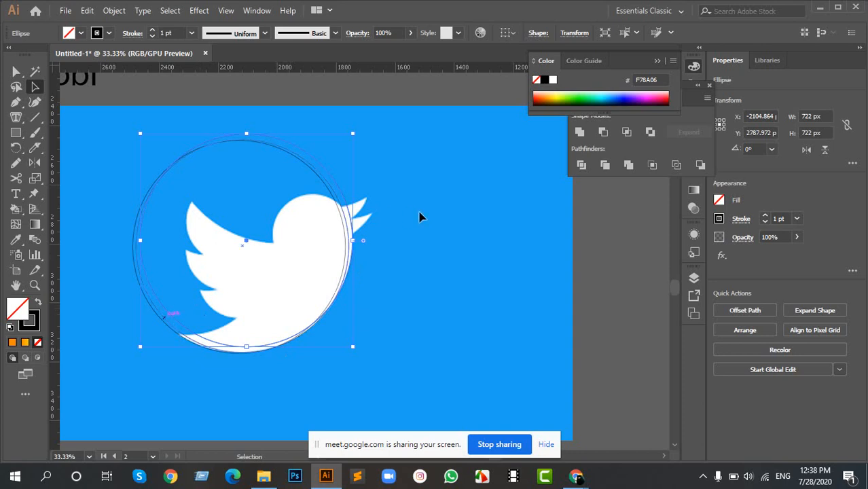
pyautogui.scroll(1, 427, 231)
pyautogui.scroll(-1, 537, 236)
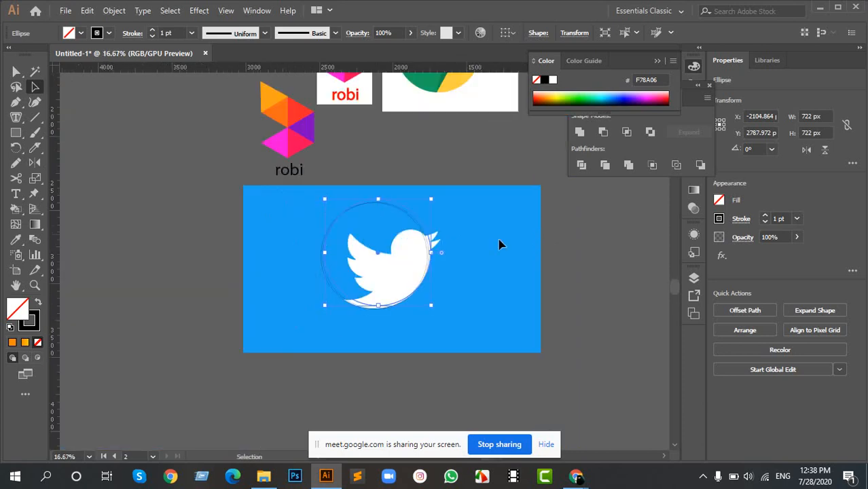
pyautogui.click(512, 313)
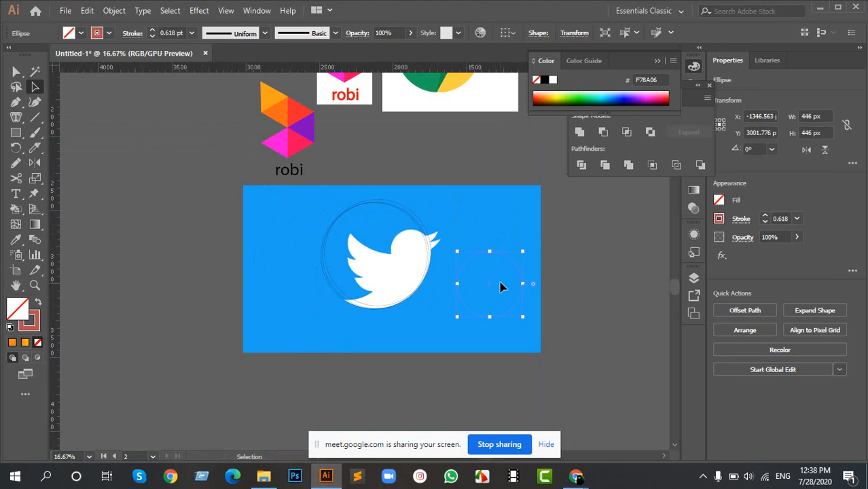
pyautogui.scroll(2, 504, 284)
pyautogui.press('i')
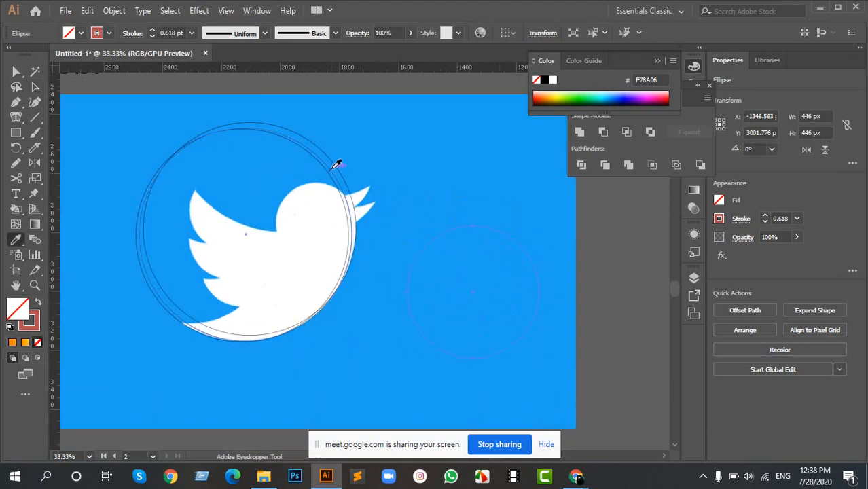
pyautogui.click(336, 164)
pyautogui.press('v')
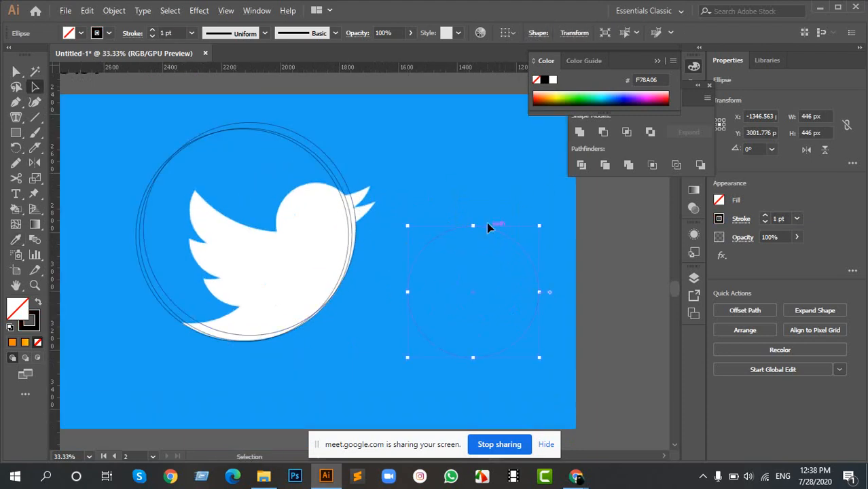
pyautogui.moveTo(492, 228); pyautogui.dragTo(271, 148)
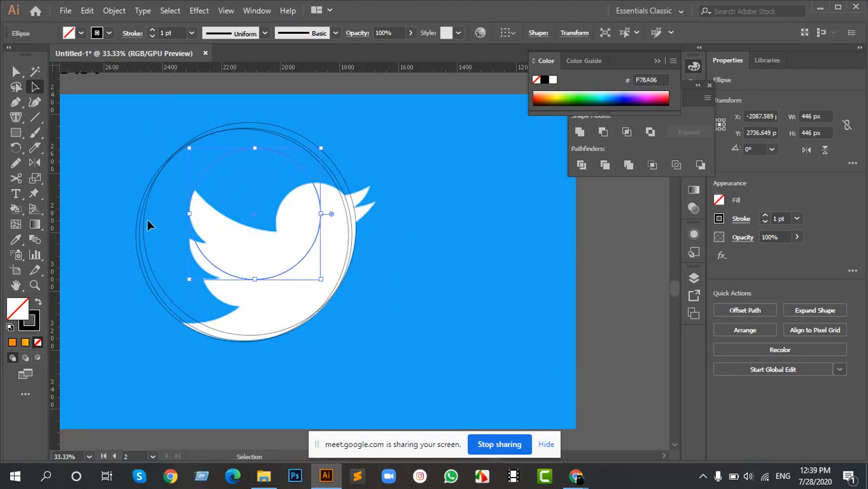
# Step: Bring the 270 px circle from the golden-ratio layout onto the bird's wing feathers
pyautogui.scroll(1, 151, 215)
pyautogui.scroll(-4, 493, 209)
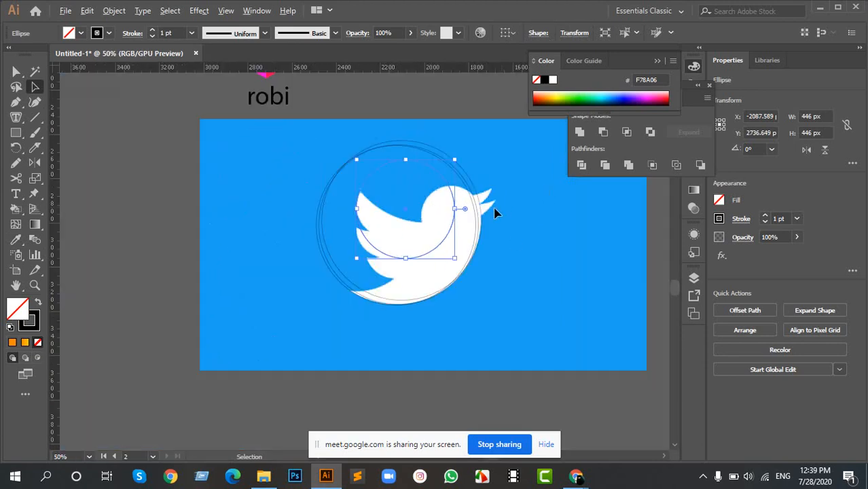
pyautogui.moveTo(575, 234); pyautogui.dragTo(401, 236)
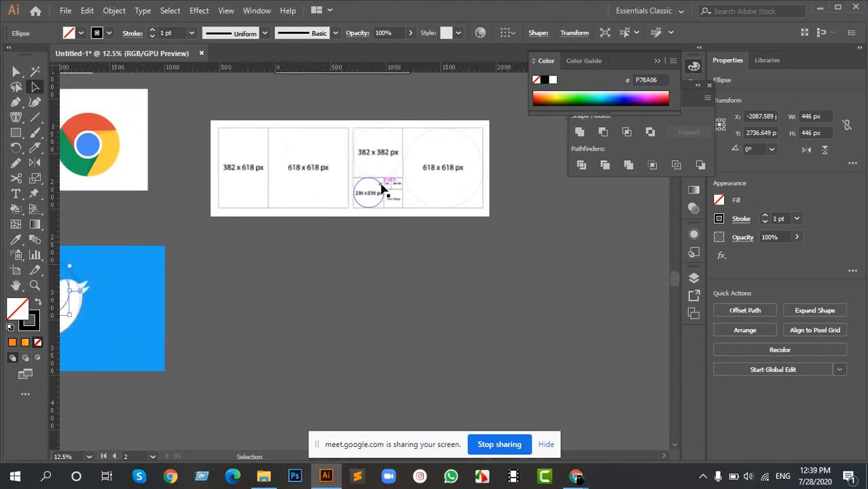
pyautogui.click(354, 196)
pyautogui.moveTo(354, 196)
pyautogui.mouseDown()
pyautogui.moveTo(264, 263)
pyautogui.moveTo(184, 301)
pyautogui.moveTo(490, 224)
pyautogui.moveTo(651, 224)
pyautogui.moveTo(433, 215)
pyautogui.mouseUp()
pyautogui.scroll(5, 428, 224)
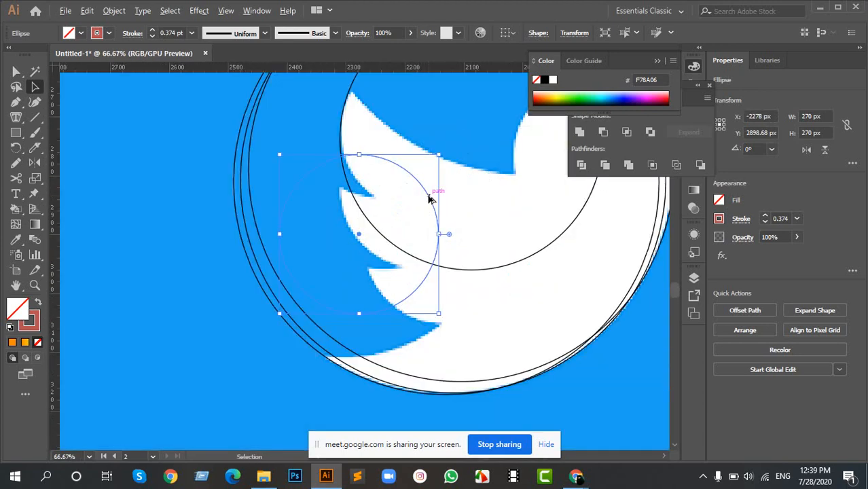
# Step: Fit the 270 px circle to the lowest wing feather and place copies along the upper feather curves
pyautogui.moveTo(417, 180); pyautogui.dragTo(404, 201)
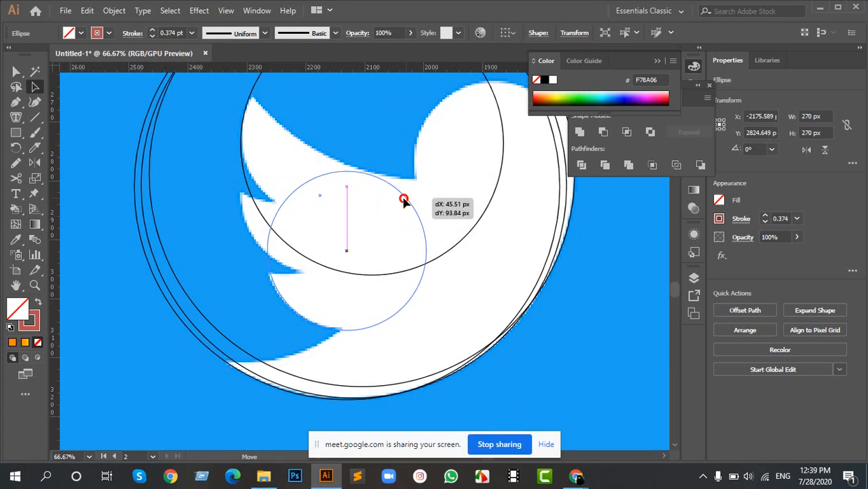
pyautogui.moveTo(404, 198); pyautogui.dragTo(337, 114)
pyautogui.moveTo(387, 128); pyautogui.dragTo(309, 180)
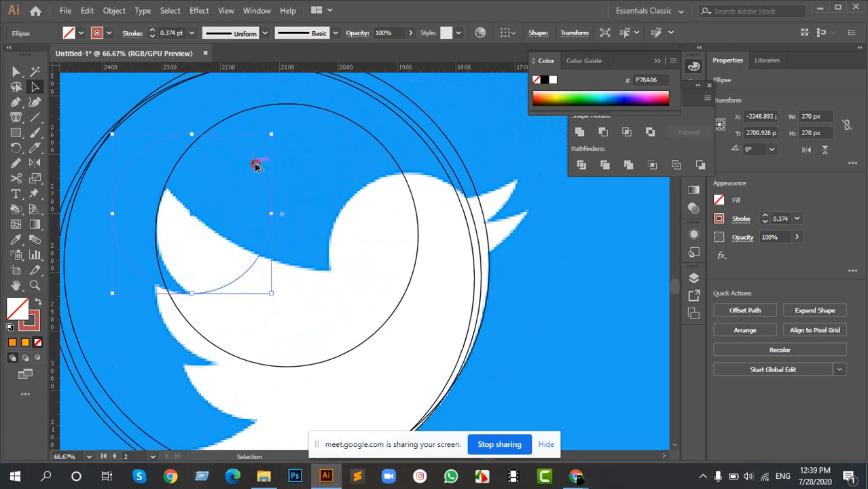
pyautogui.moveTo(258, 166); pyautogui.dragTo(297, 179)
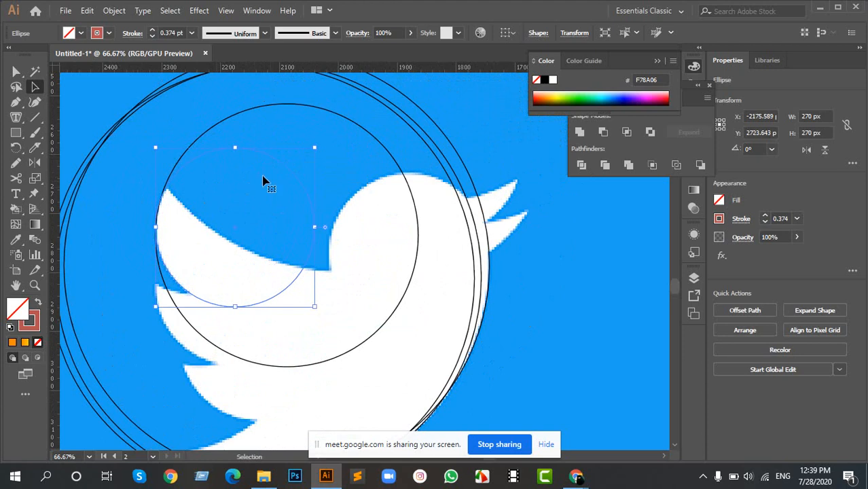
# Step: Move the 446 px circle off the bird onto the empty blue area to its right
pyautogui.click(273, 108)
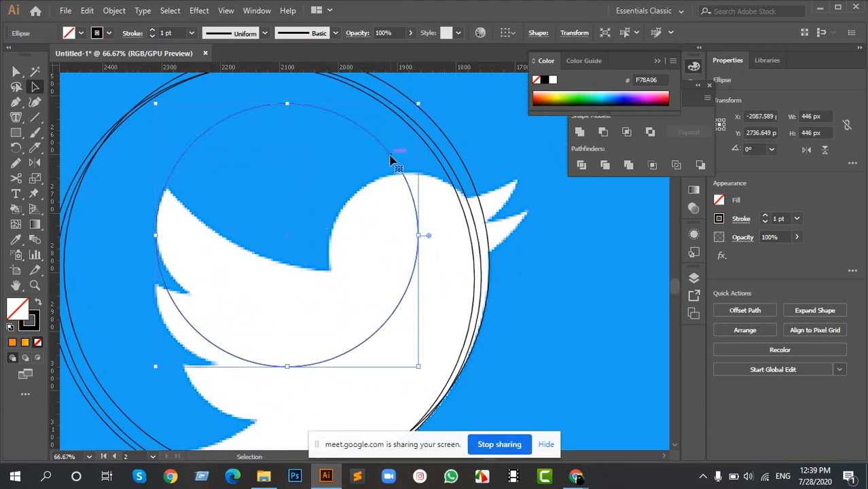
pyautogui.moveTo(390, 161); pyautogui.dragTo(607, 247)
pyautogui.moveTo(422, 247); pyautogui.dragTo(492, 215)
pyautogui.moveTo(244, 248); pyautogui.dragTo(401, 248)
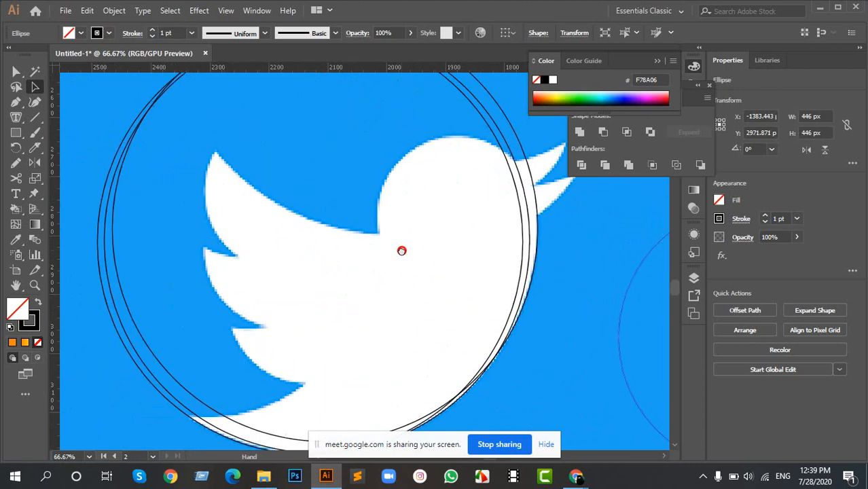
pyautogui.hotkey('ctrl', '-')
pyautogui.hotkey('ctrl', '-')
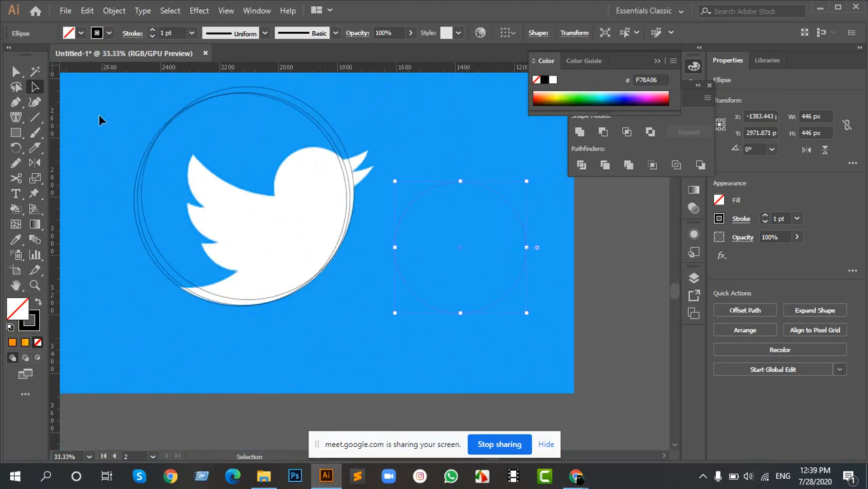
# Step: Give all the circles over the bird a black 1 pt stroke
pyautogui.moveTo(322, 321); pyautogui.dragTo(366, 331)
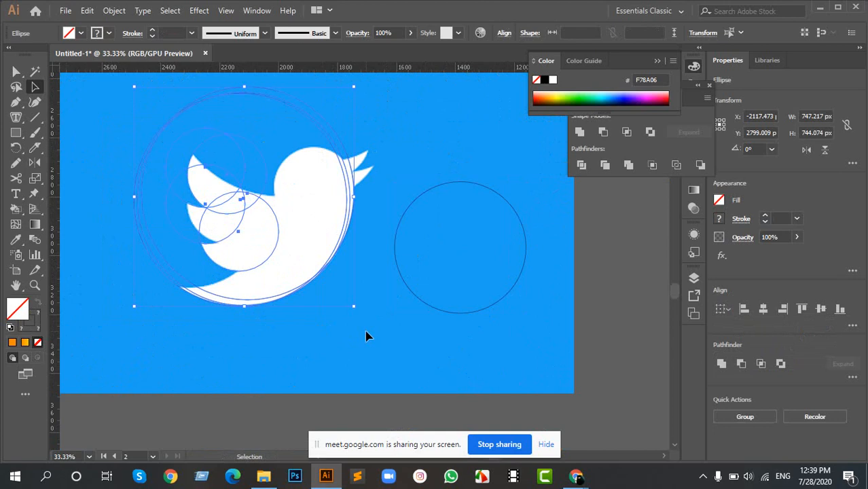
pyautogui.click(373, 333)
pyautogui.scroll(2, 112, 196)
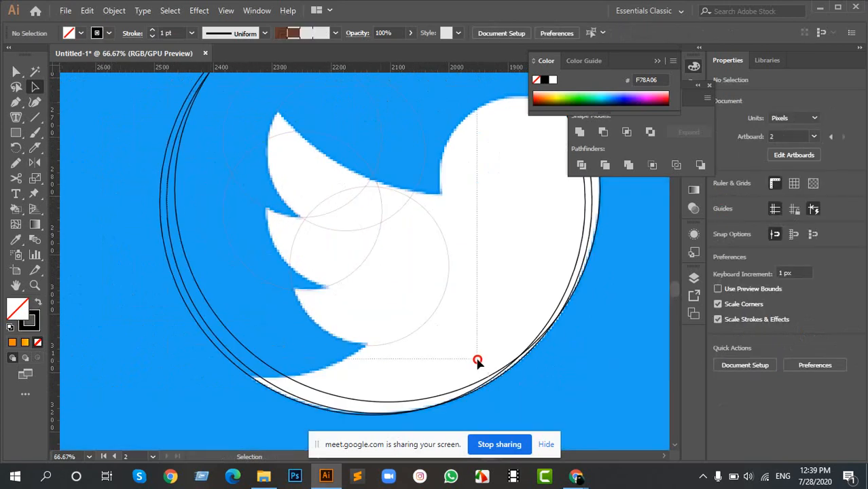
pyautogui.moveTo(478, 358); pyautogui.dragTo(294, 178)
pyautogui.click(108, 33)
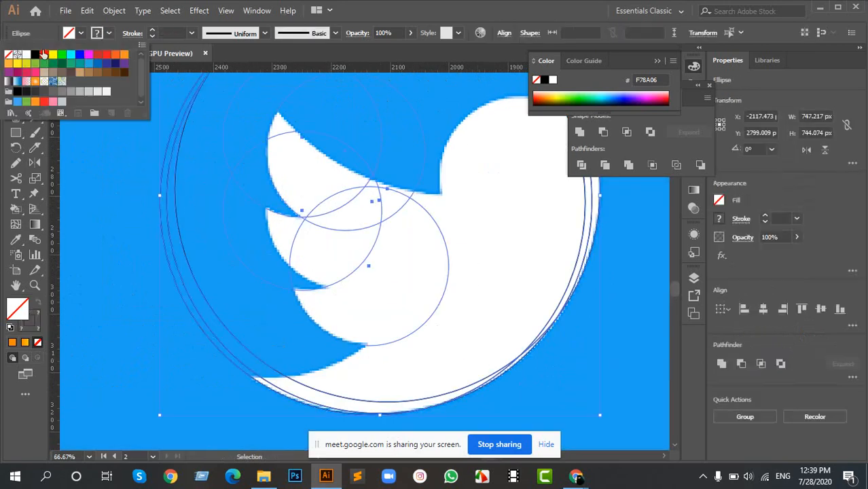
pyautogui.click(36, 55)
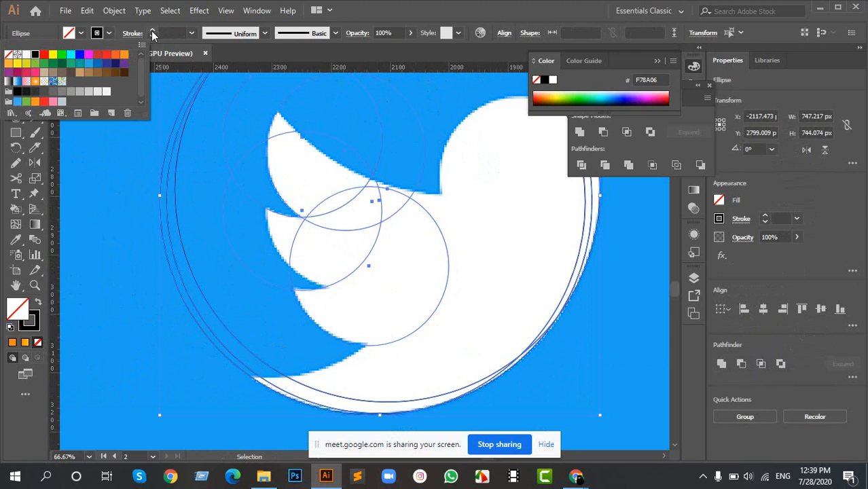
pyautogui.click(152, 33)
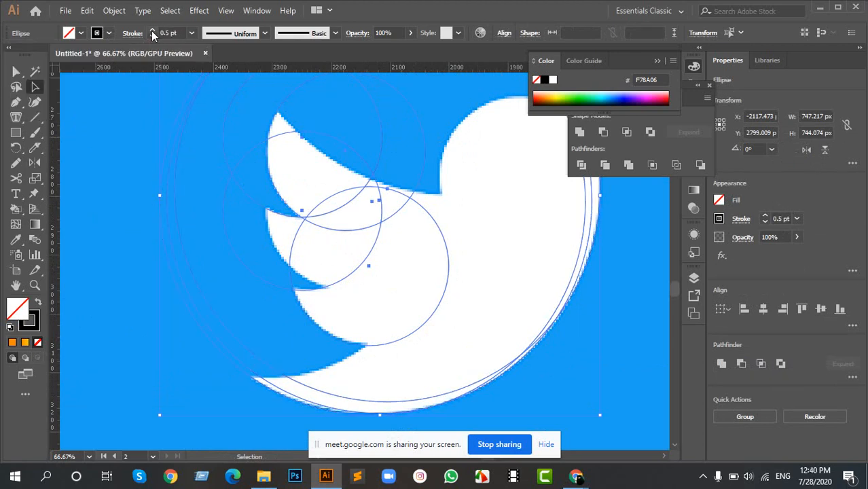
pyautogui.click(153, 34)
pyautogui.click(153, 34)
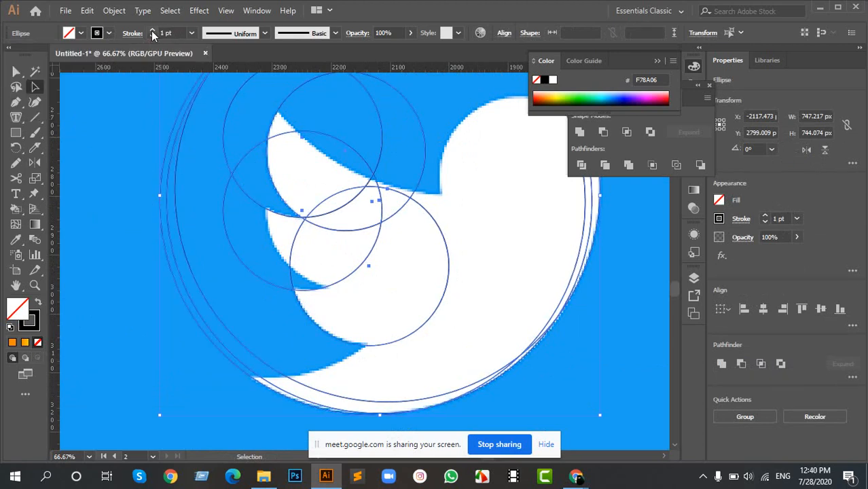
pyautogui.click(134, 158)
# Step: Duplicate the 270 px circle at the top wing feather straight down to fit the middle feather's curve
pyautogui.moveTo(402, 206); pyautogui.dragTo(370, 246)
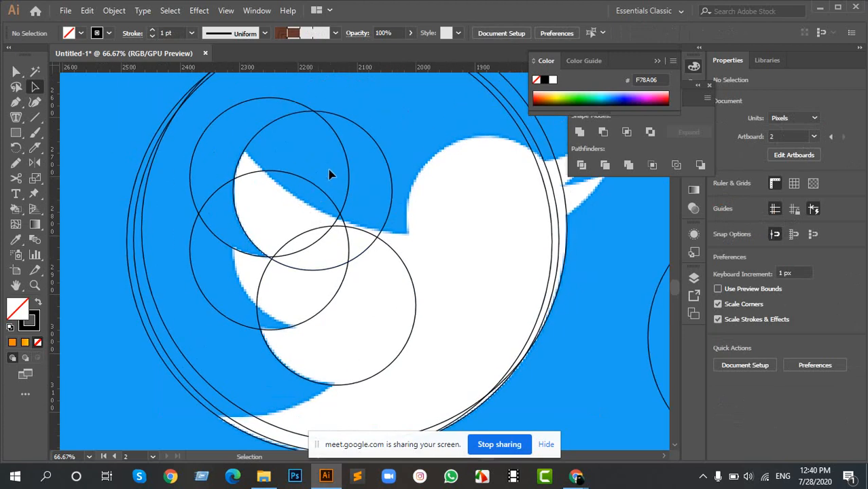
pyautogui.click(311, 185)
pyautogui.moveTo(310, 184); pyautogui.dragTo(358, 186)
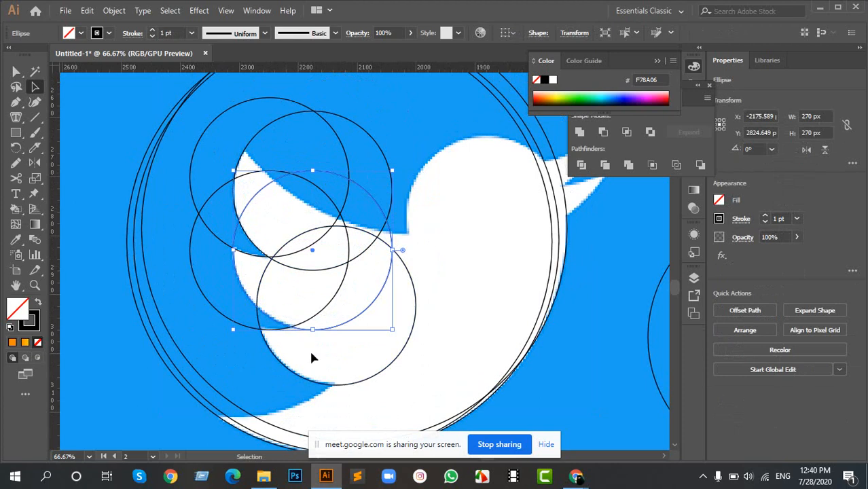
pyautogui.scroll(-2, 319, 350)
pyautogui.scroll(4, 265, 344)
pyautogui.hscroll(3, 265, 344)
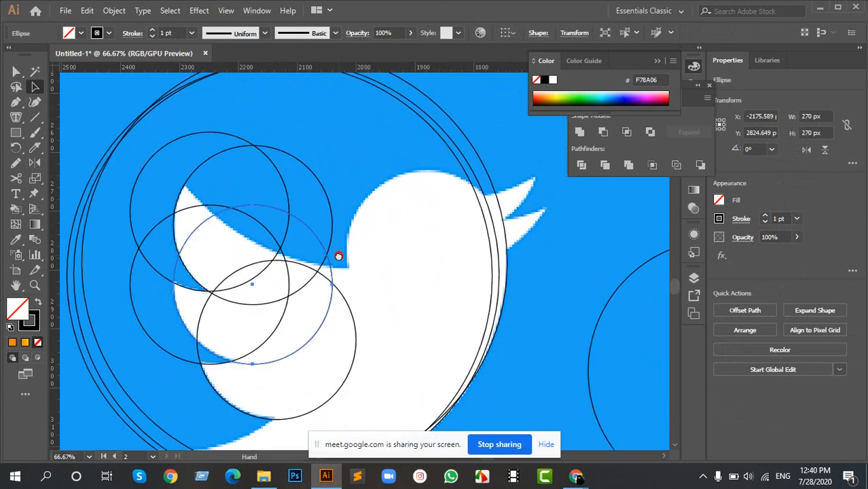
# Step: Move the 446 px circle so its lower right arc follows the upper edge of the bird's tail
pyautogui.moveTo(280, 371); pyautogui.dragTo(374, 266)
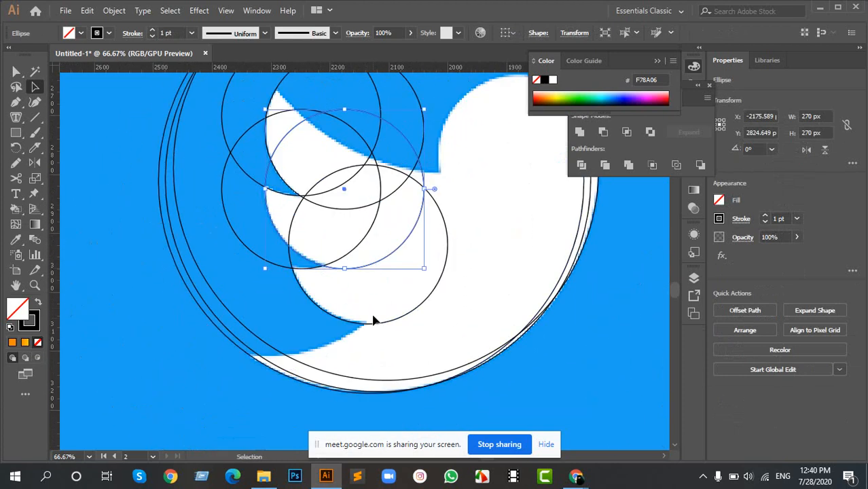
pyautogui.scroll(-1, 358, 309)
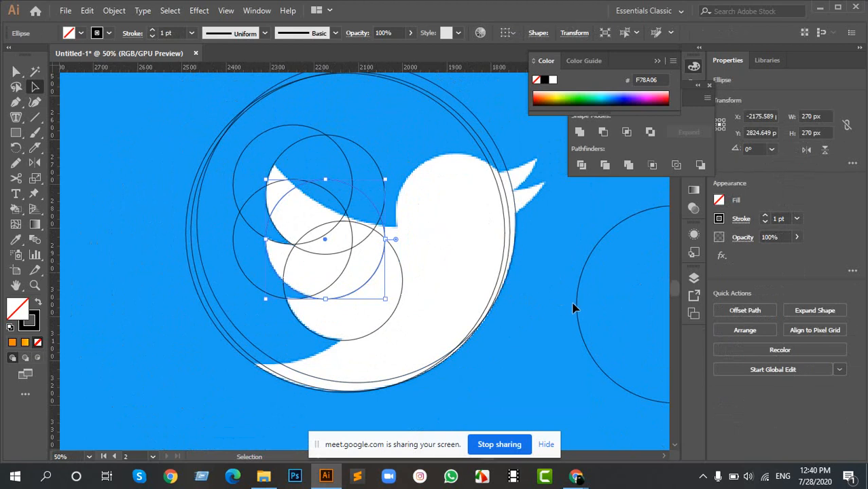
pyautogui.moveTo(574, 305); pyautogui.dragTo(176, 267)
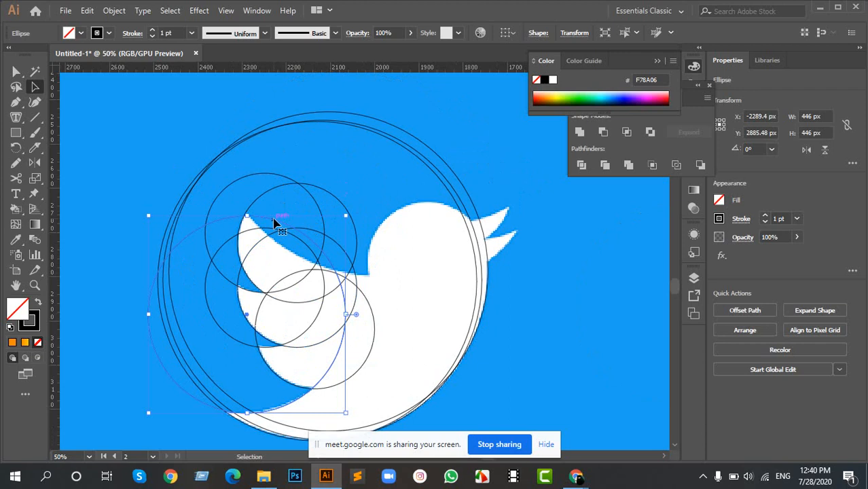
# Step: Duplicate the 446 px circle up and right so its lower left arc runs along the wing's upper edge
pyautogui.moveTo(348, 200); pyautogui.dragTo(284, 252)
pyautogui.press('space')
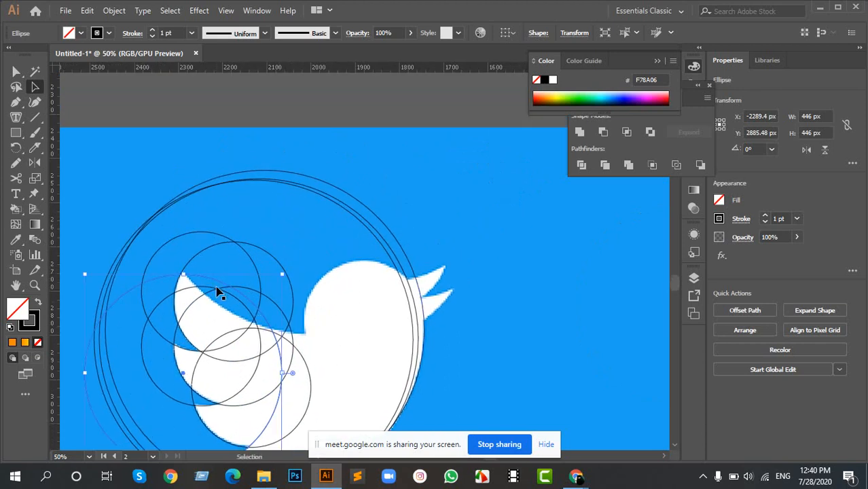
pyautogui.scroll(-3, 350, 285)
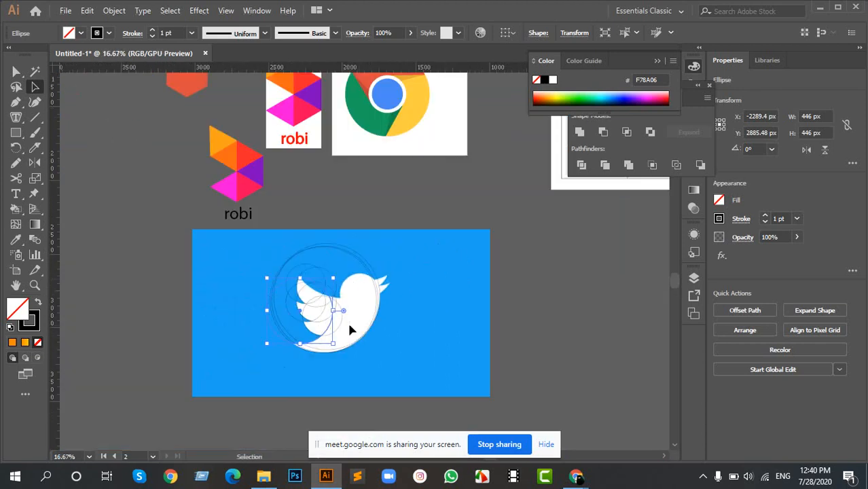
pyautogui.scroll(3, 343, 285)
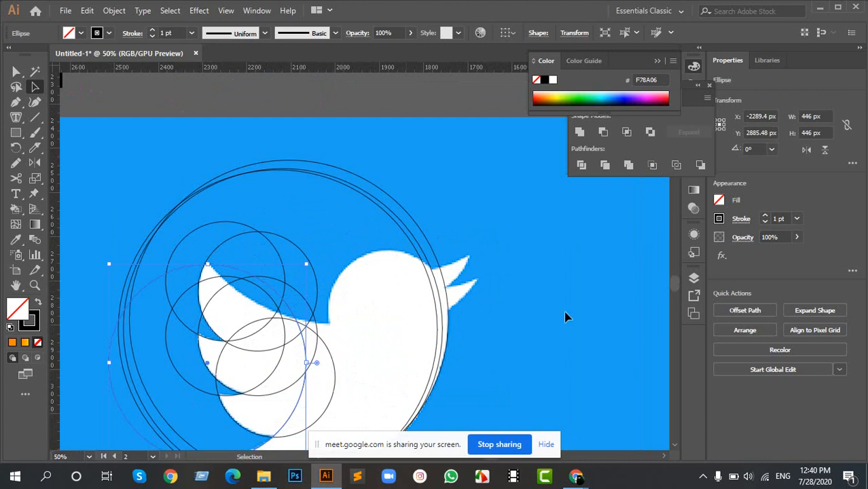
pyautogui.moveTo(549, 269); pyautogui.dragTo(287, 312)
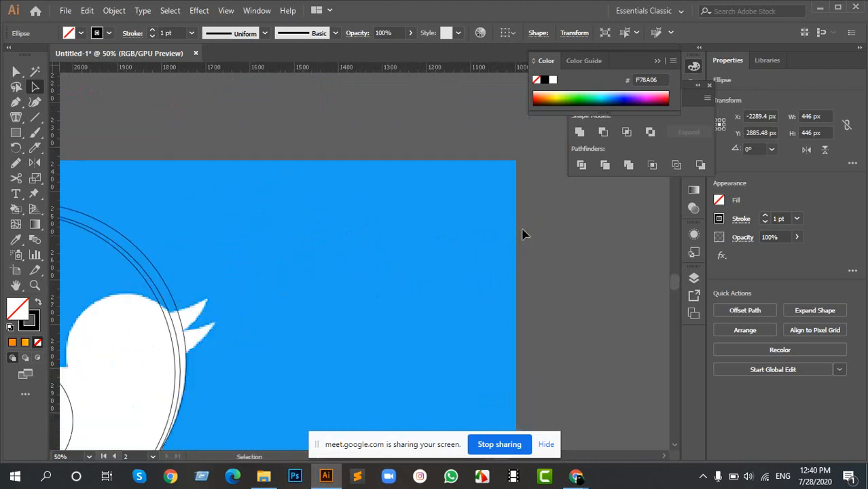
pyautogui.moveTo(167, 306); pyautogui.dragTo(435, 215)
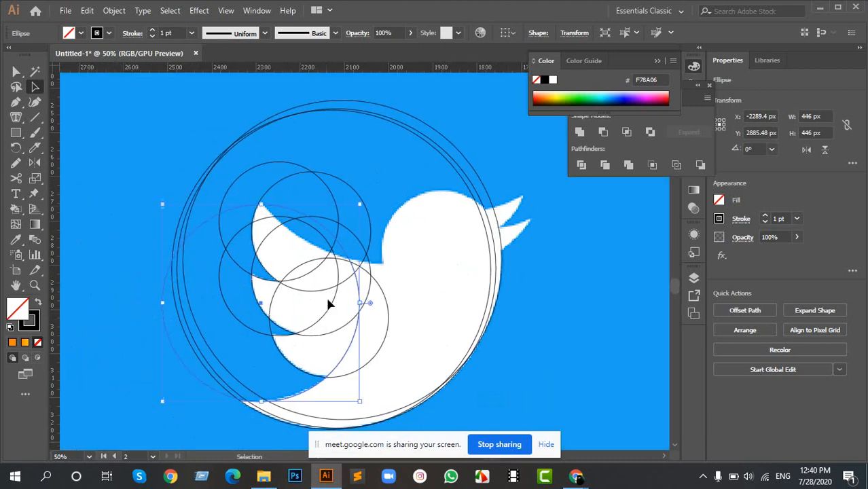
pyautogui.moveTo(358, 171); pyautogui.dragTo(287, 219)
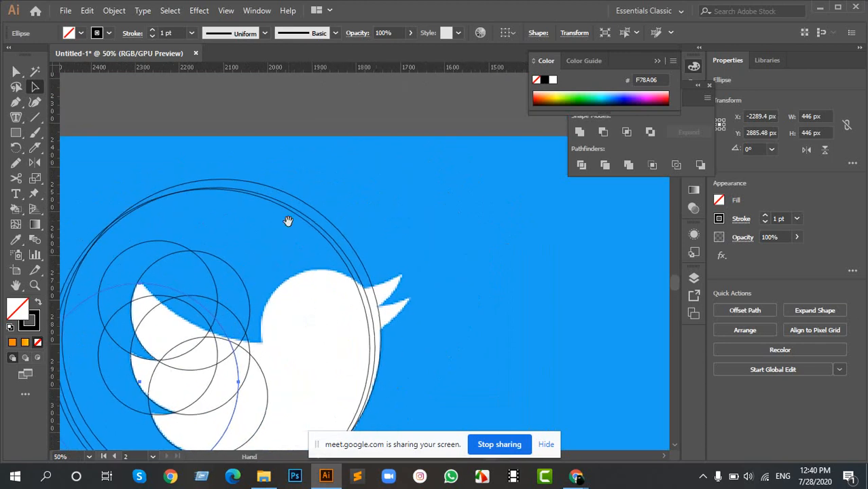
pyautogui.moveTo(241, 343); pyautogui.dragTo(295, 277)
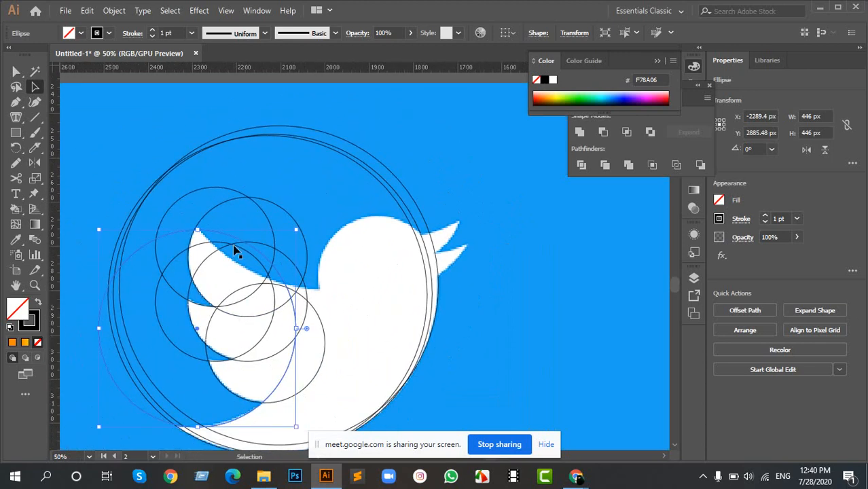
pyautogui.moveTo(231, 238); pyautogui.dragTo(355, 133)
pyautogui.scroll(2, 304, 153)
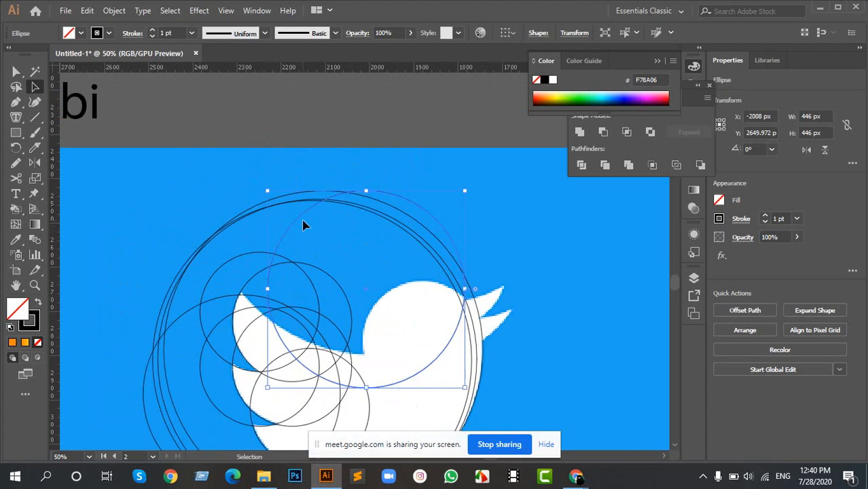
# Step: Move the 446 px circle from above the wing to the empty blue area right of the bird
pyautogui.keyDown('shift'); pyautogui.click(283, 195); pyautogui.keyUp('shift')
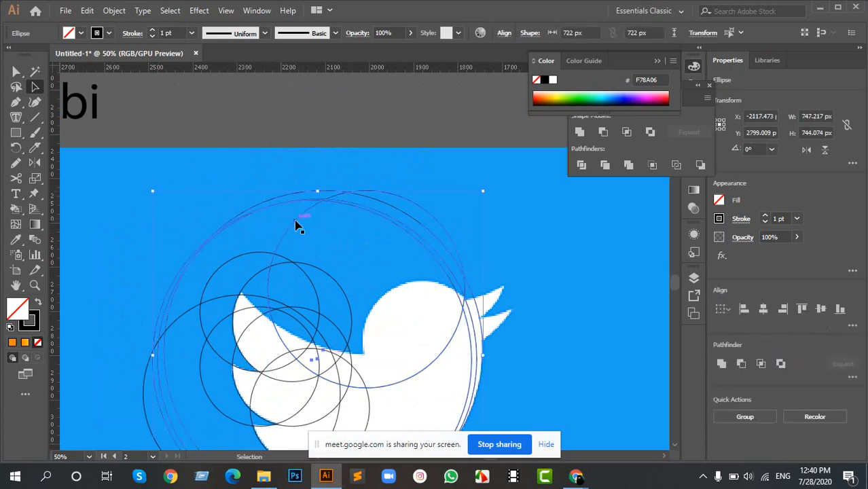
pyautogui.keyDown('shift'); pyautogui.click(294, 224); pyautogui.keyUp('shift')
pyautogui.moveTo(294, 226); pyautogui.dragTo(581, 249)
pyautogui.scroll(-2, 490, 277)
# Step: Duplicate a 722 px body circle upward so its bottom arc follows the upper edge of the bird's wing
pyautogui.click(430, 194)
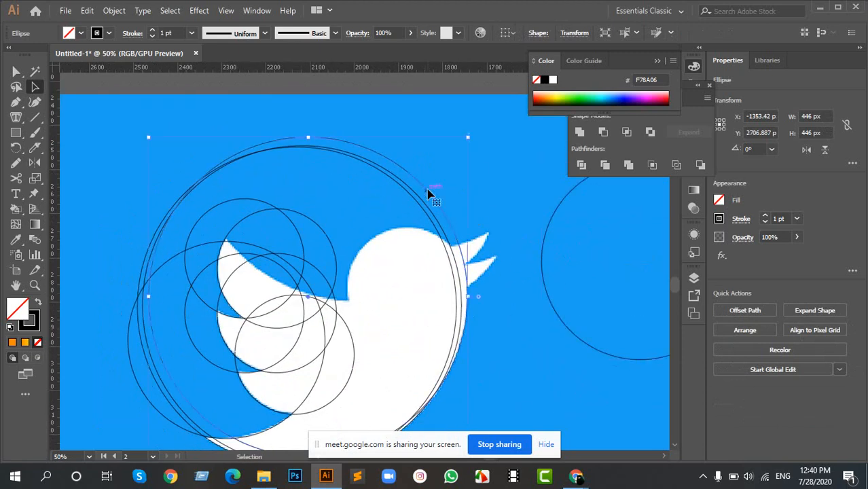
pyautogui.scroll(5, 407, 197)
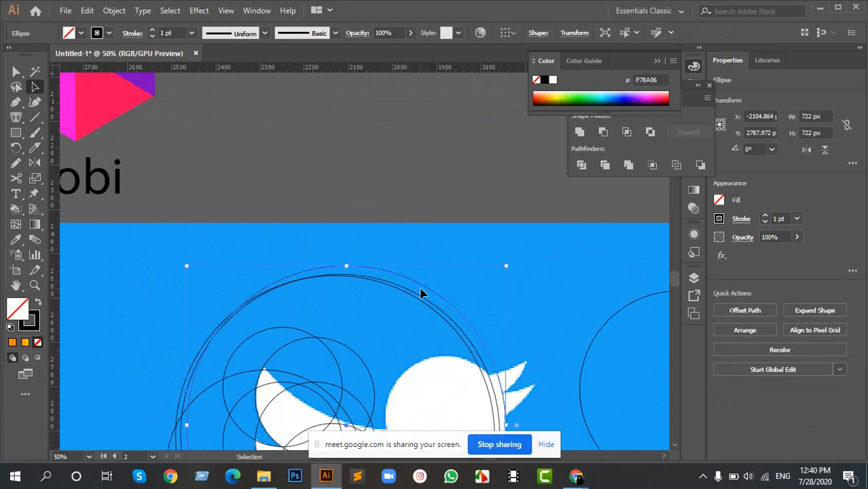
pyautogui.moveTo(421, 290); pyautogui.dragTo(454, 135)
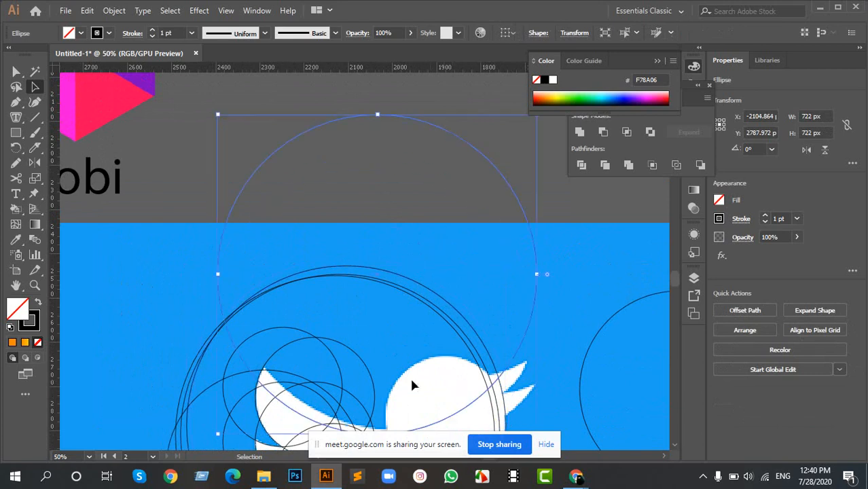
pyautogui.moveTo(410, 375); pyautogui.dragTo(370, 247)
pyautogui.moveTo(381, 304); pyautogui.dragTo(402, 306)
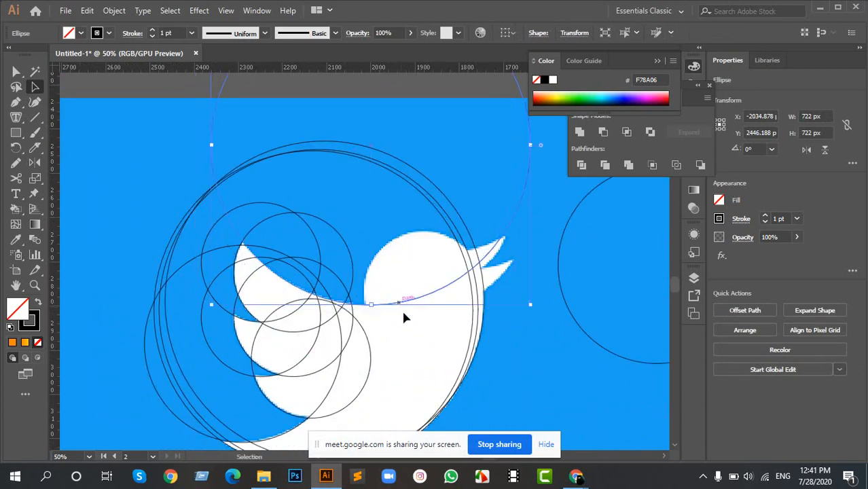
pyautogui.scroll(-2, 360, 385)
pyautogui.scroll(2, 368, 361)
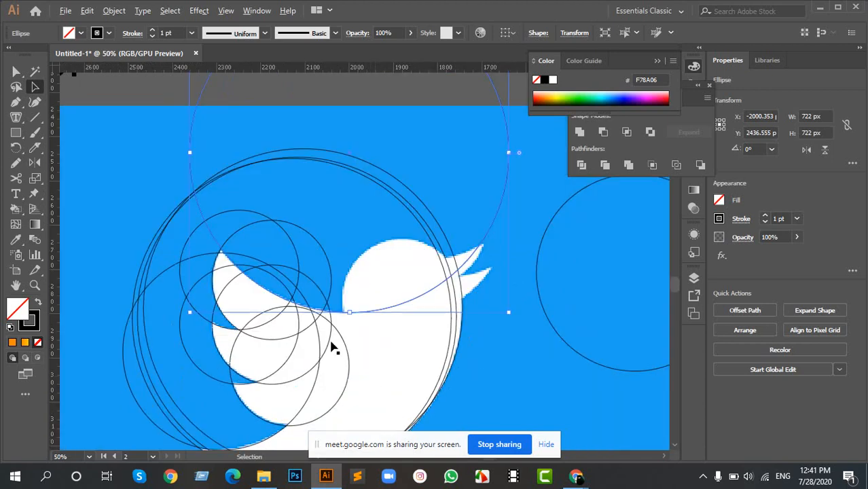
# Step: Duplicate a 270 px circle from the wing feathers onto the bird's head, matching the head's curve
pyautogui.moveTo(455, 305); pyautogui.dragTo(254, 305)
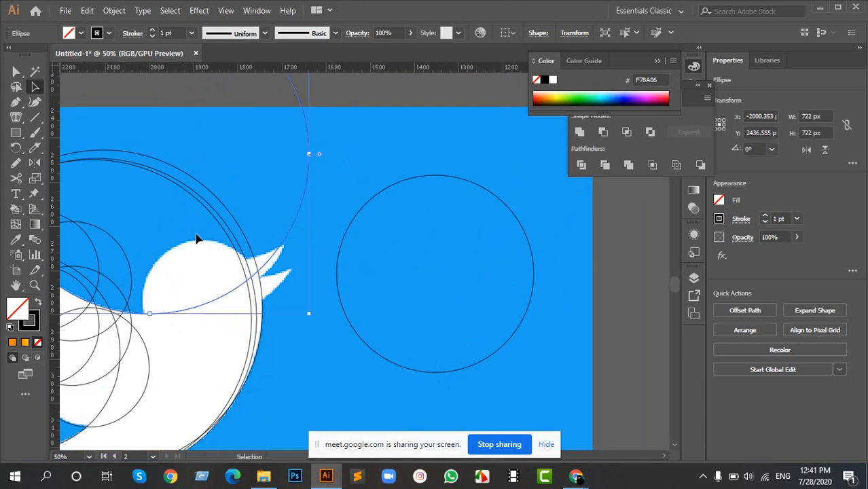
pyautogui.scroll(-2, 322, 234)
pyautogui.moveTo(322, 234); pyautogui.dragTo(356, 286)
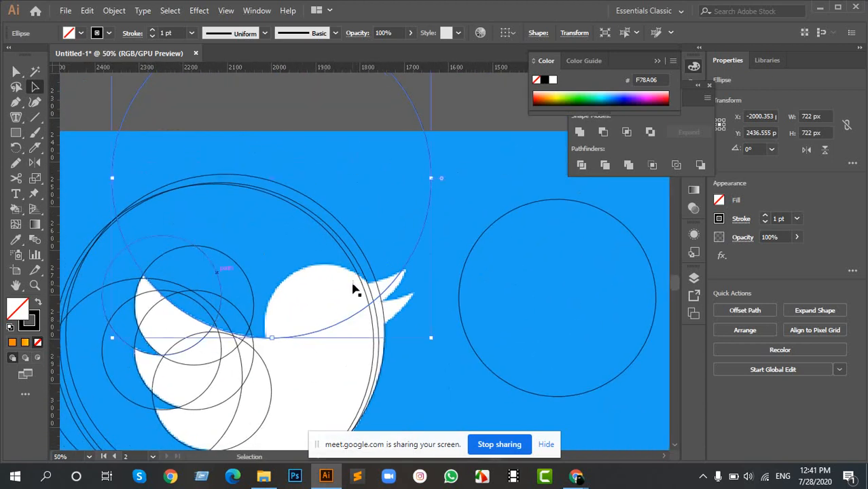
pyautogui.scroll(2, 397, 314)
pyautogui.moveTo(398, 314); pyautogui.dragTo(391, 259)
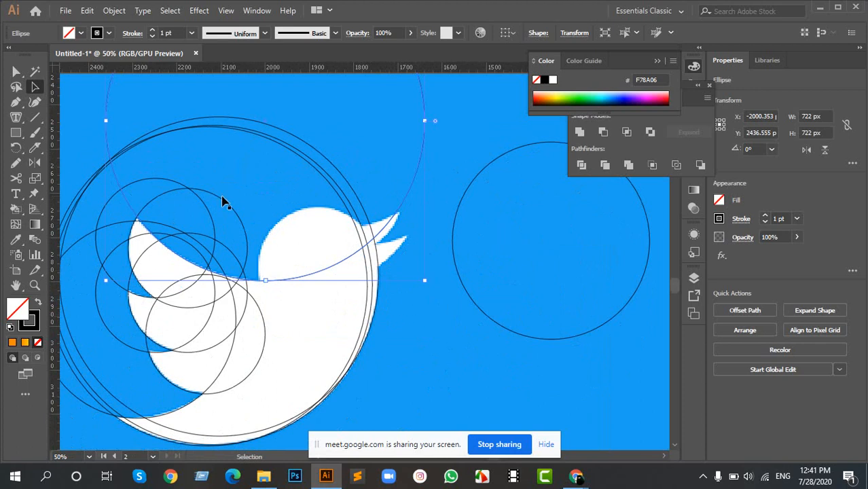
pyautogui.moveTo(224, 201); pyautogui.dragTo(352, 222)
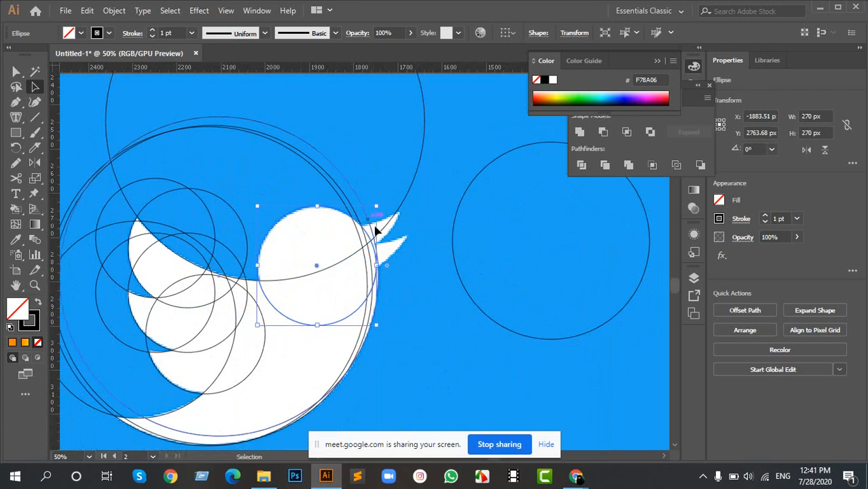
# Step: Duplicate the head's 270 px circle twice near the beak for the upper beak's underside and the lower beak's top edge
pyautogui.scroll(2, 244, 234)
pyautogui.hscroll(2, 245, 234)
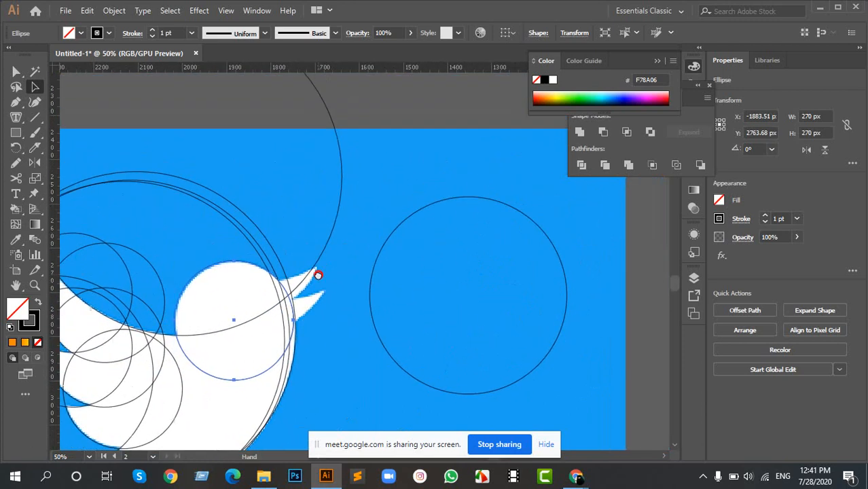
pyautogui.moveTo(193, 262); pyautogui.dragTo(381, 197)
pyautogui.scroll(2, 370, 272)
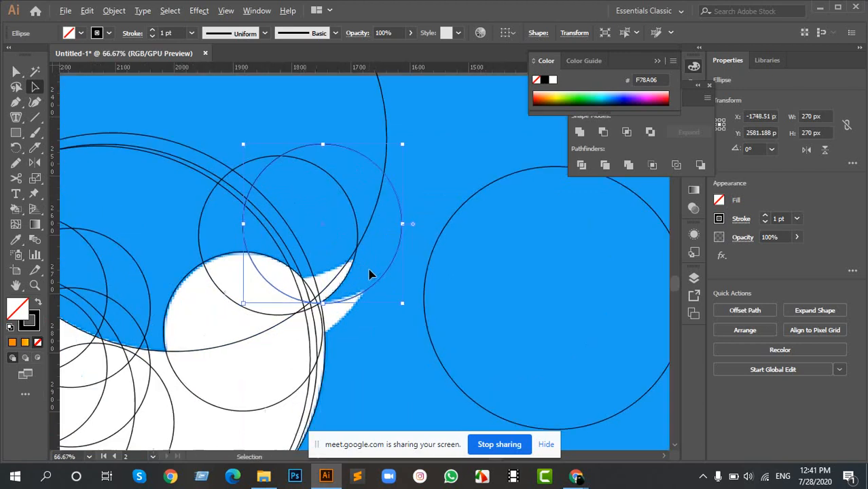
# Step: Nudge the right 270 px beak circle slightly up and left to fit the top edge of the lower beak
pyautogui.scroll(-2, 203, 306)
pyautogui.scroll(-3, 195, 312)
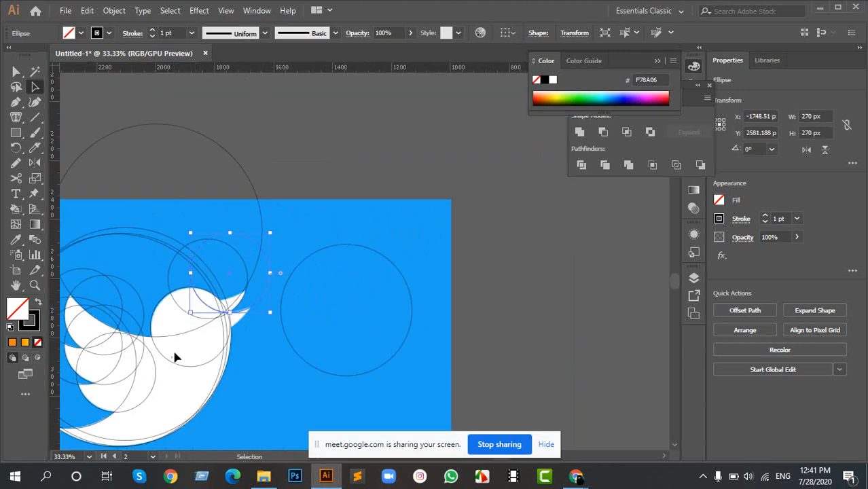
pyautogui.scroll(6, 258, 337)
pyautogui.scroll(-1, 352, 313)
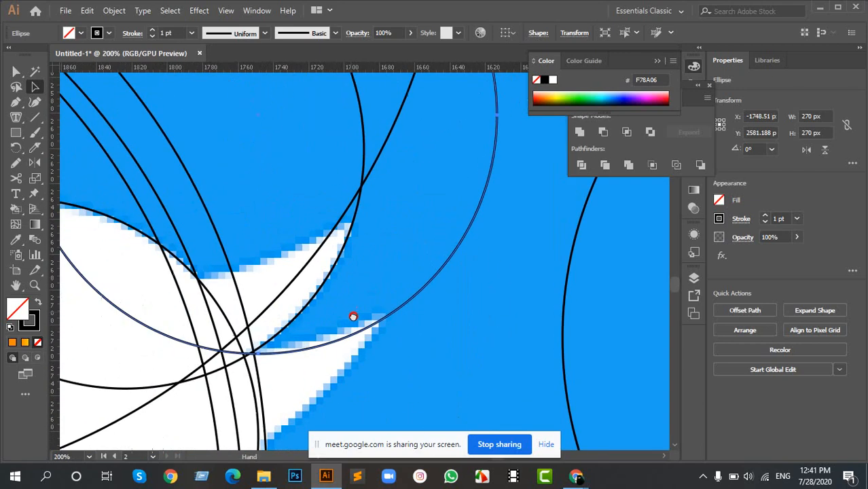
pyautogui.moveTo(360, 336); pyautogui.dragTo(355, 334)
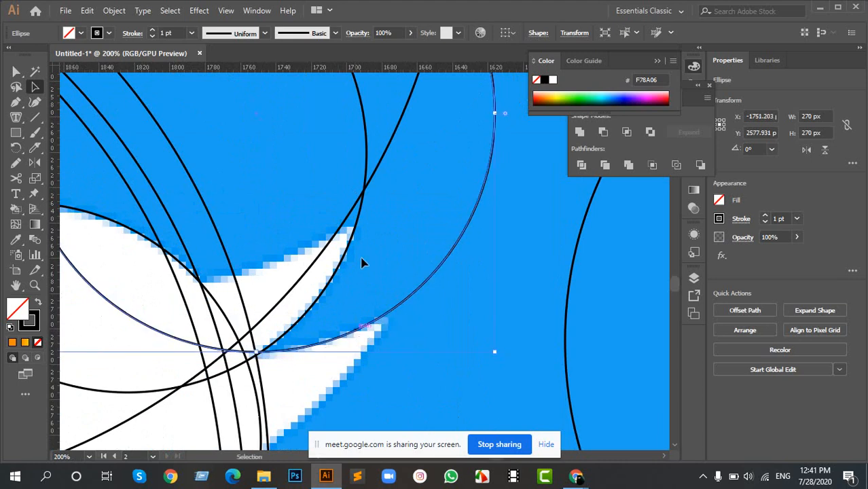
# Step: Duplicate the 270 px beak circle twice more, fitting the upper beak's top edge and the lower beak's bottom edge
pyautogui.scroll(-3, 343, 306)
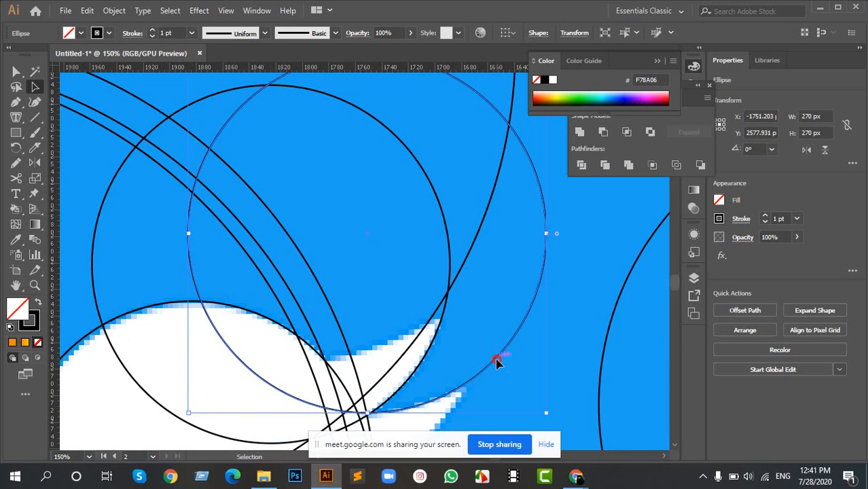
pyautogui.moveTo(496, 362); pyautogui.dragTo(446, 307)
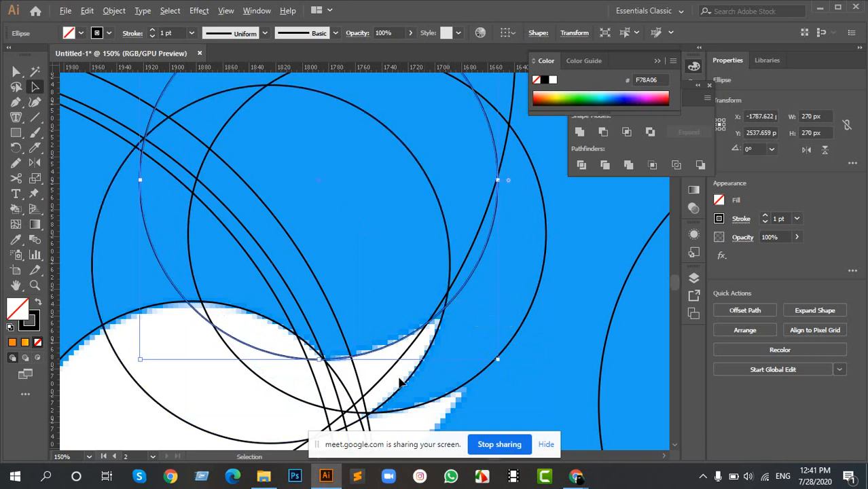
pyautogui.scroll(4, 397, 378)
pyautogui.scroll(-6, 525, 192)
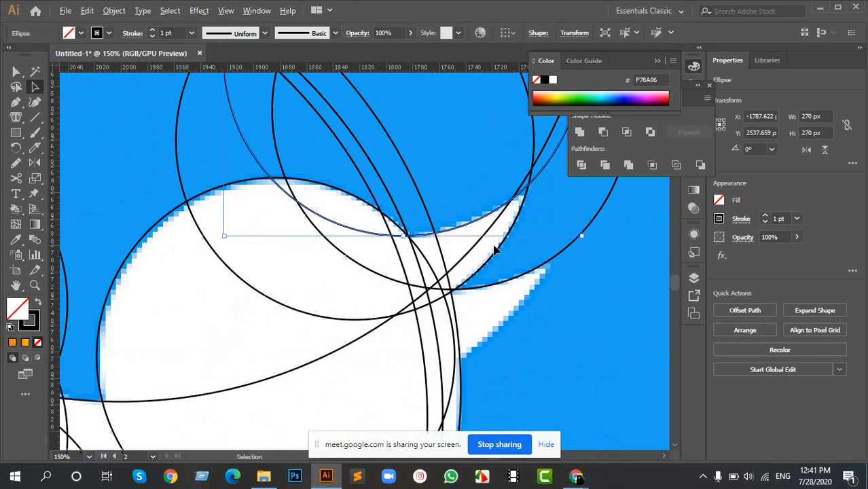
pyautogui.scroll(2, 398, 265)
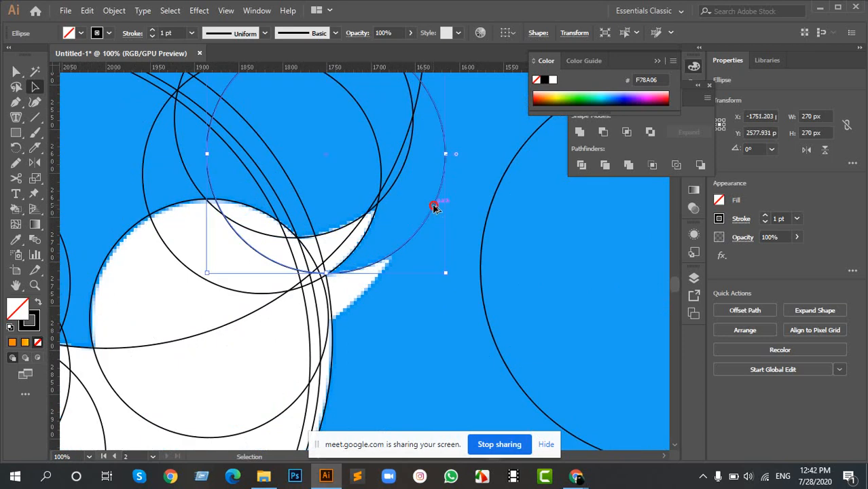
pyautogui.moveTo(435, 204); pyautogui.dragTo(391, 263)
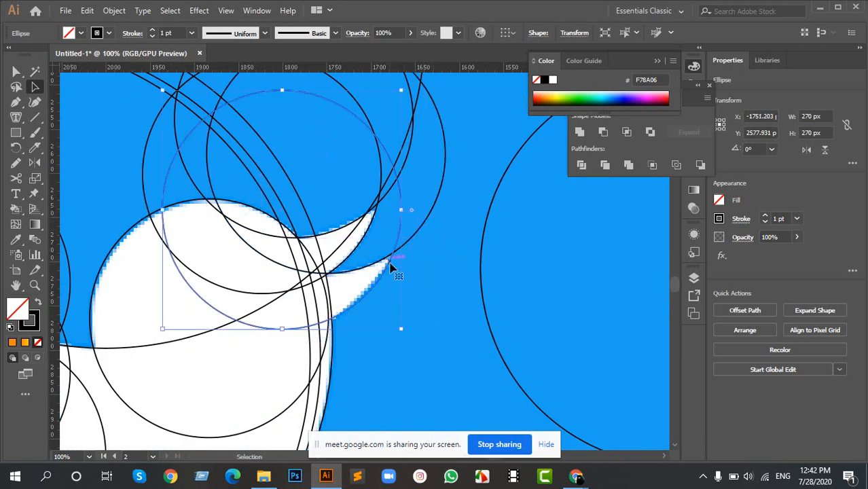
# Step: Move the unused 446 px circle off the blue background, to the right of it
pyautogui.scroll(-3, 353, 297)
pyautogui.scroll(-2, 353, 298)
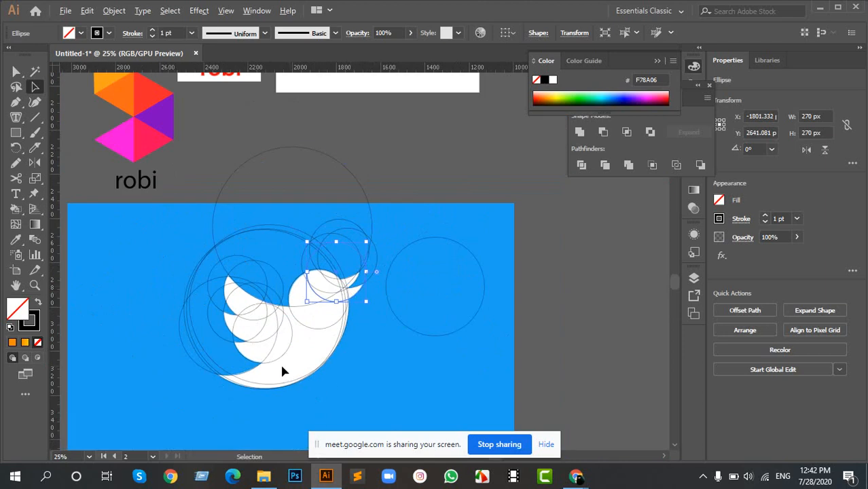
pyautogui.scroll(3, 283, 371)
pyautogui.scroll(-2, 300, 339)
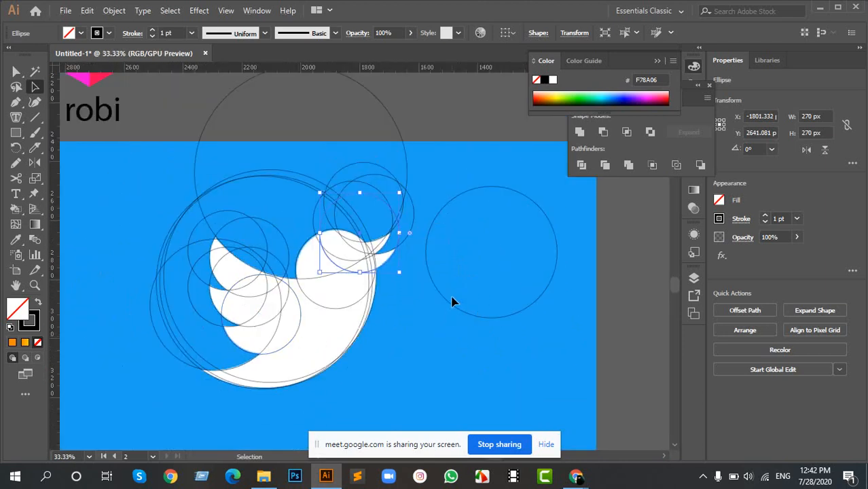
pyautogui.moveTo(451, 304); pyautogui.dragTo(622, 333)
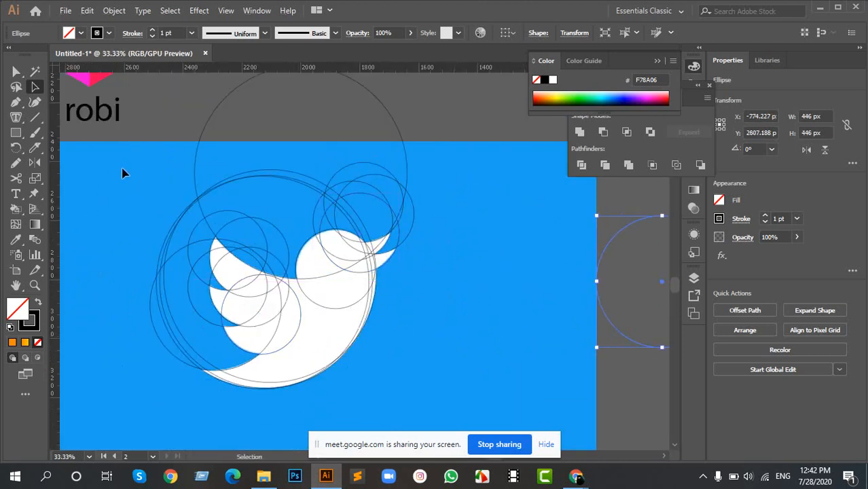
# Step: Select all the circles over the bird, keeping no fill and a black stroke, and activate the Shape Builder tool
pyautogui.moveTo(122, 174); pyautogui.dragTo(455, 398)
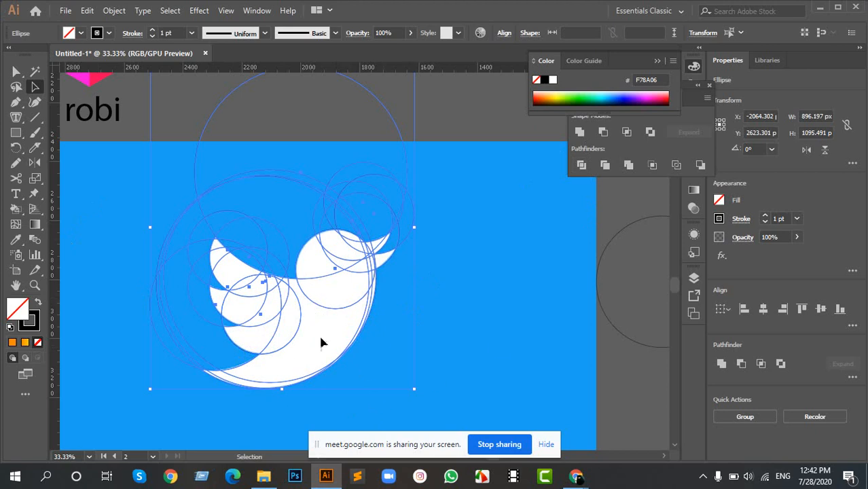
pyautogui.scroll(1, 289, 318)
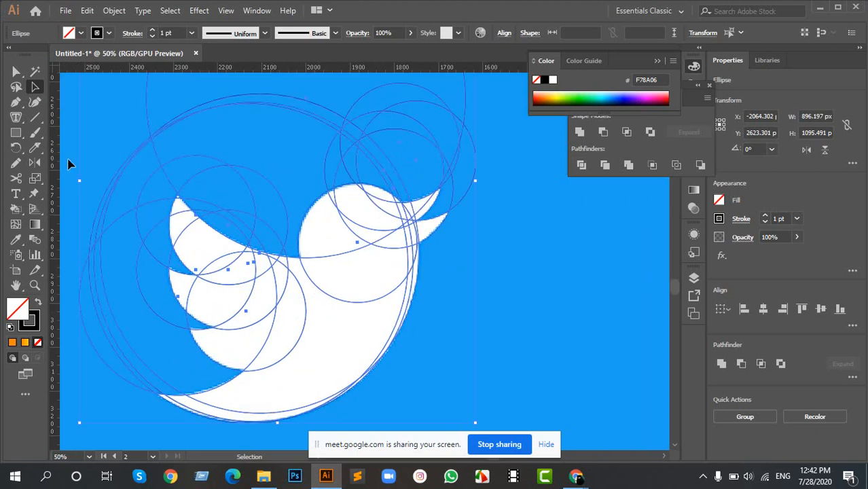
pyautogui.moveTo(352, 285); pyautogui.dragTo(304, 268)
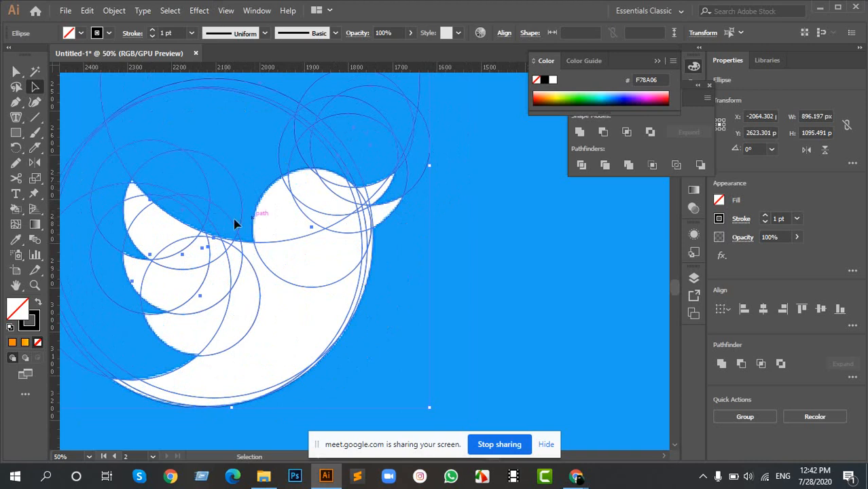
pyautogui.moveTo(234, 224); pyautogui.dragTo(307, 226)
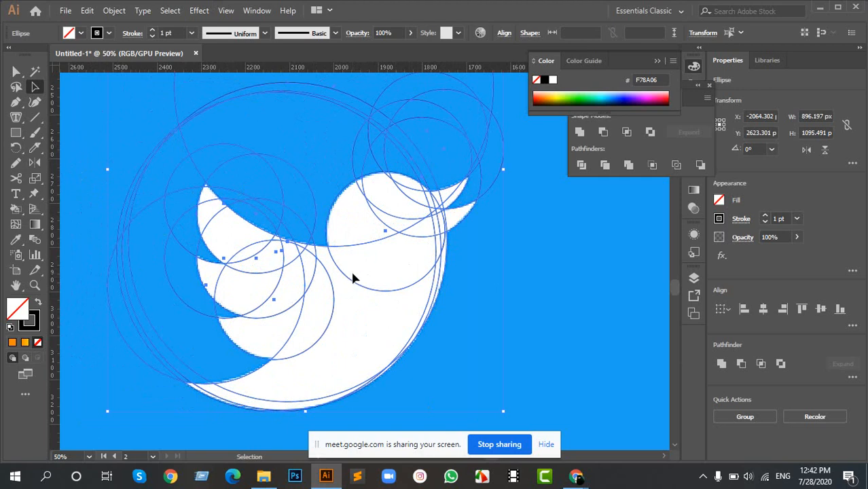
pyautogui.hotkey('shift', 'x')
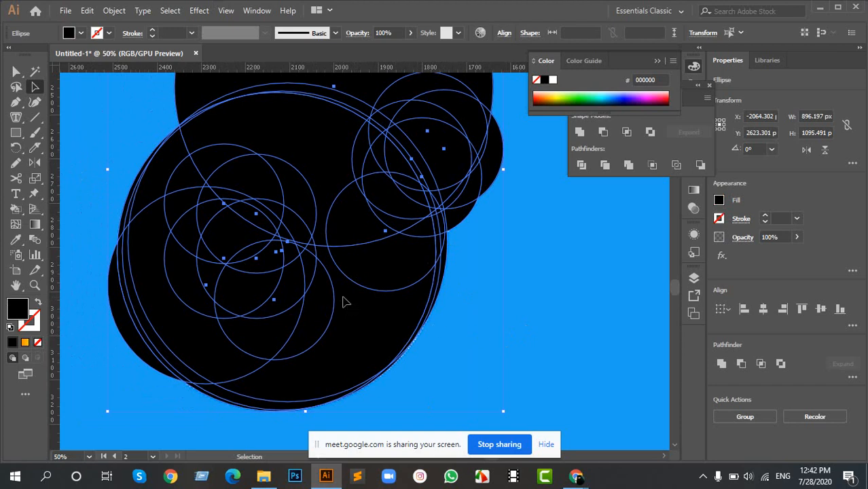
pyautogui.hotkey('shift', 'x')
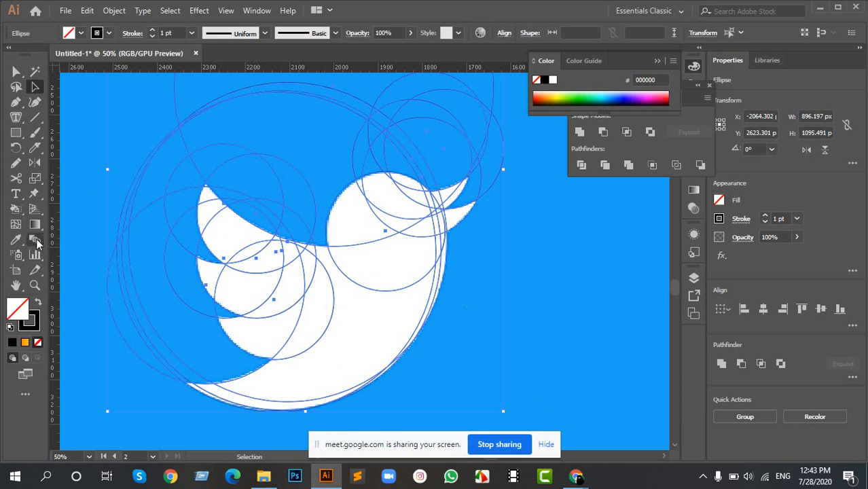
pyautogui.click(36, 195)
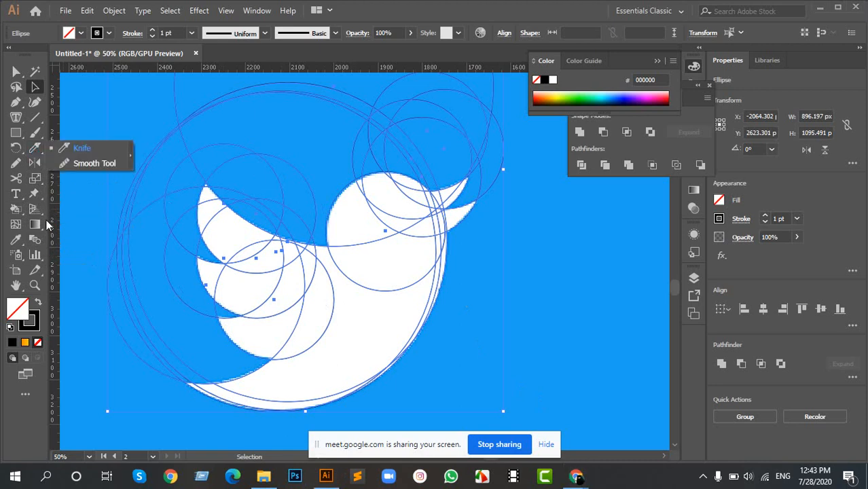
pyautogui.click(39, 221)
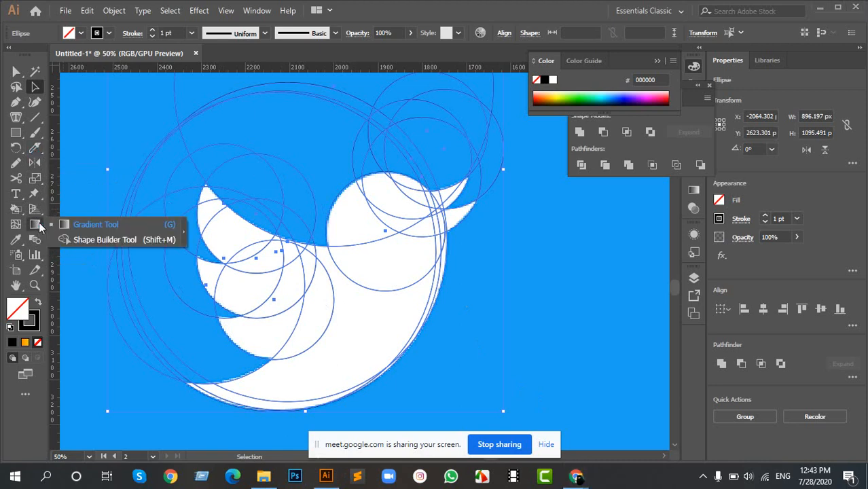
pyautogui.click(114, 240)
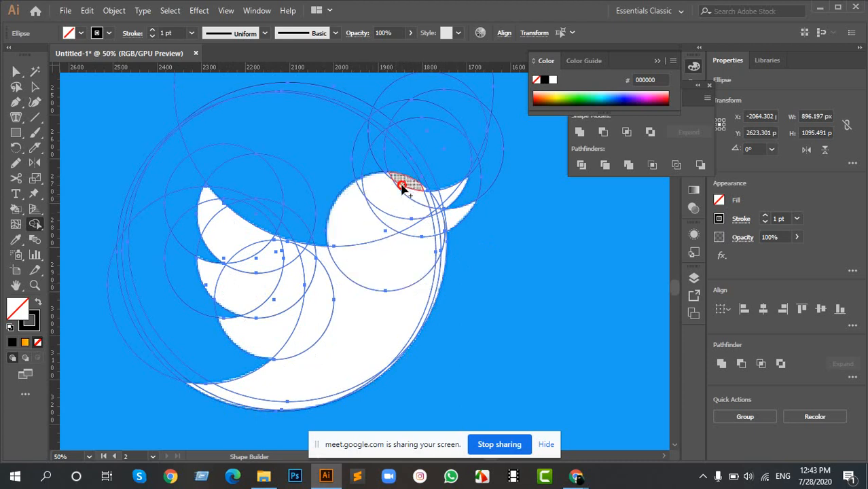
# Step: Merge the regions inside the head, body and wing feathers, including the wing tip, into one shape with Shape Builder
pyautogui.moveTo(401, 184)
pyautogui.mouseDown()
pyautogui.moveTo(378, 316)
pyautogui.moveTo(340, 316)
pyautogui.moveTo(254, 245)
pyautogui.moveTo(323, 254)
pyautogui.mouseUp()
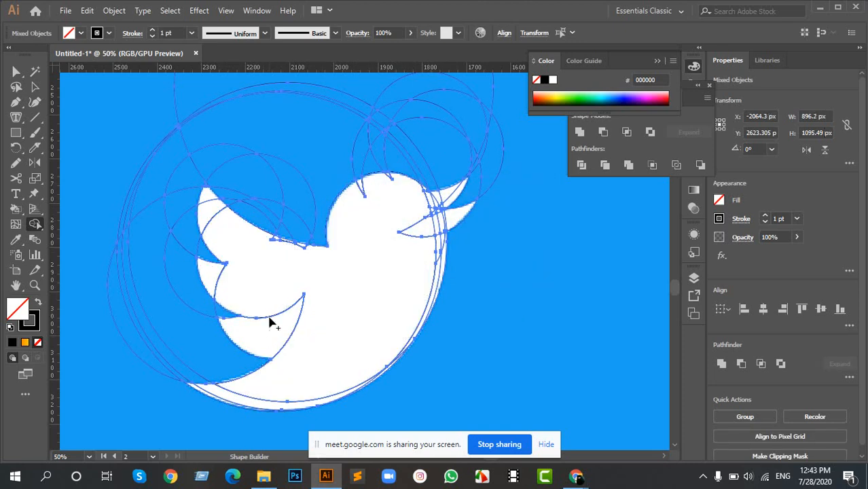
pyautogui.moveTo(259, 299)
pyautogui.mouseDown()
pyautogui.moveTo(276, 337)
pyautogui.moveTo(299, 333)
pyautogui.mouseUp()
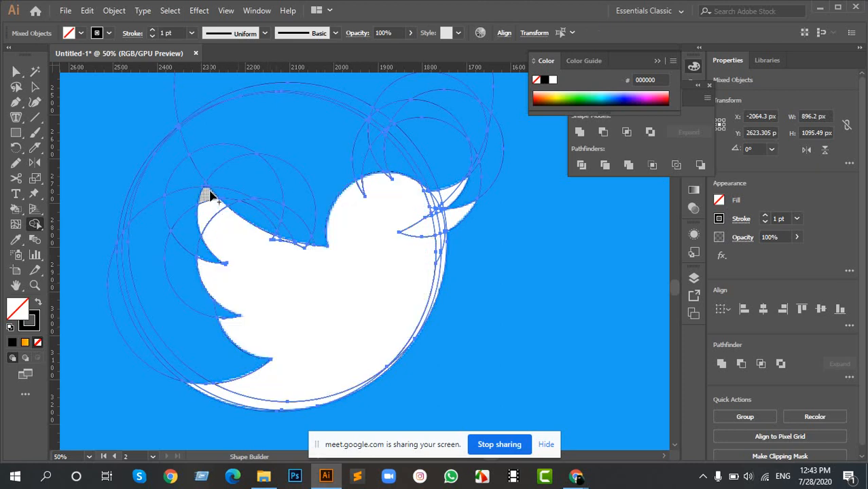
pyautogui.moveTo(207, 195)
pyautogui.mouseDown()
pyautogui.moveTo(227, 240)
pyautogui.moveTo(230, 233)
pyautogui.mouseUp()
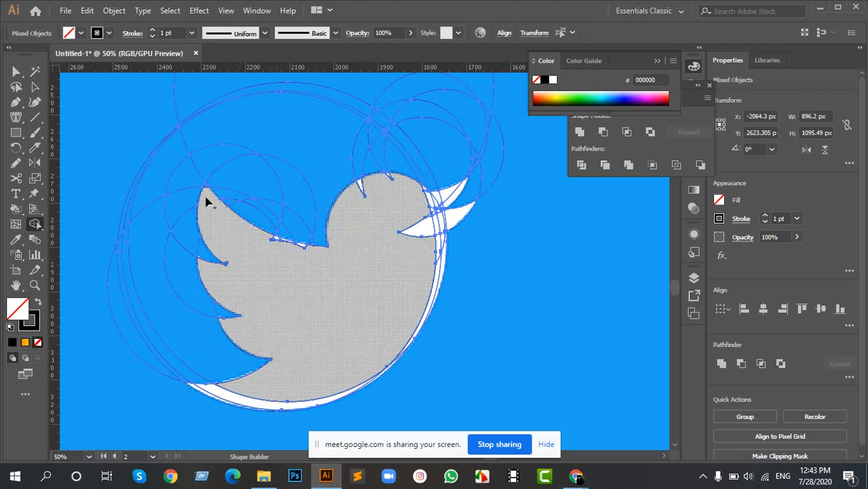
# Step: Merge the small slivers just below the wing's upper edge, near the neck, into the body shape
pyautogui.scroll(6, 203, 193)
pyautogui.moveTo(244, 140); pyautogui.dragTo(268, 256)
pyautogui.scroll(-5, 268, 253)
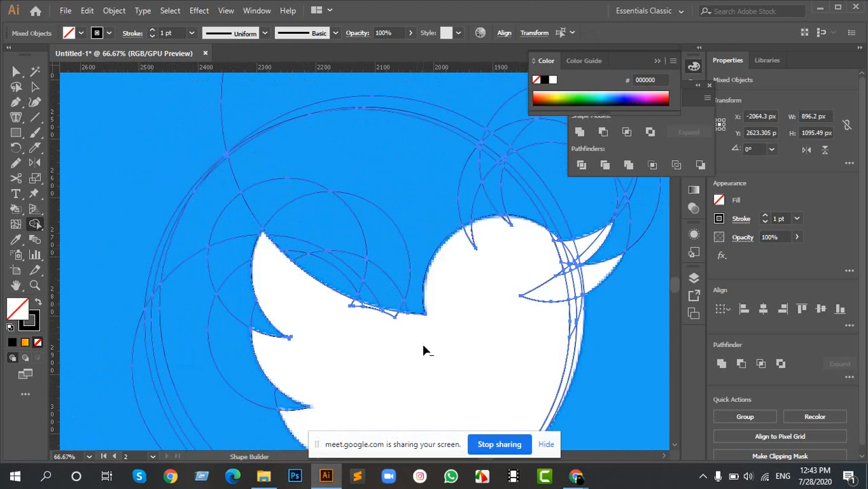
pyautogui.scroll(5, 421, 343)
pyautogui.moveTo(215, 199); pyautogui.dragTo(392, 279)
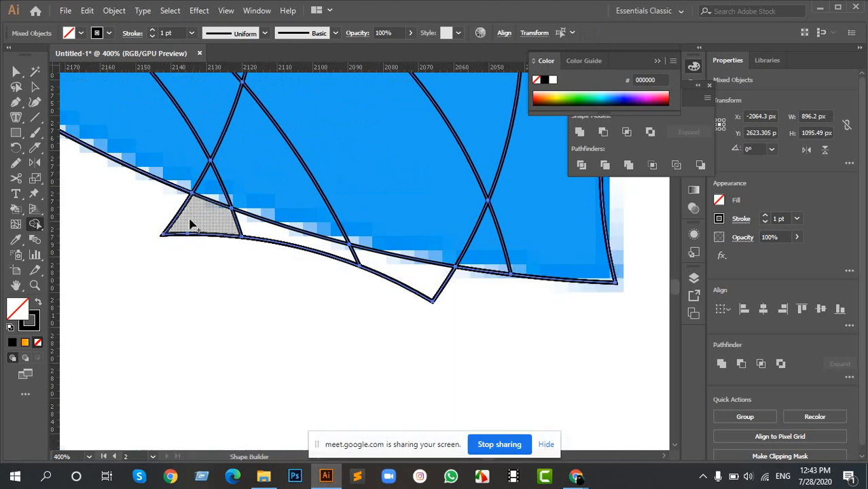
pyautogui.moveTo(168, 204)
pyautogui.mouseDown()
pyautogui.moveTo(395, 269)
pyautogui.moveTo(484, 305)
pyautogui.mouseUp()
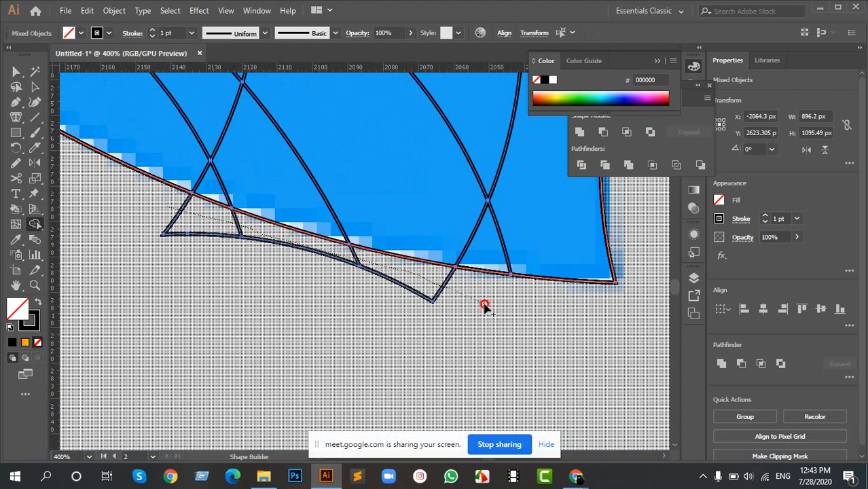
pyautogui.scroll(-4, 343, 308)
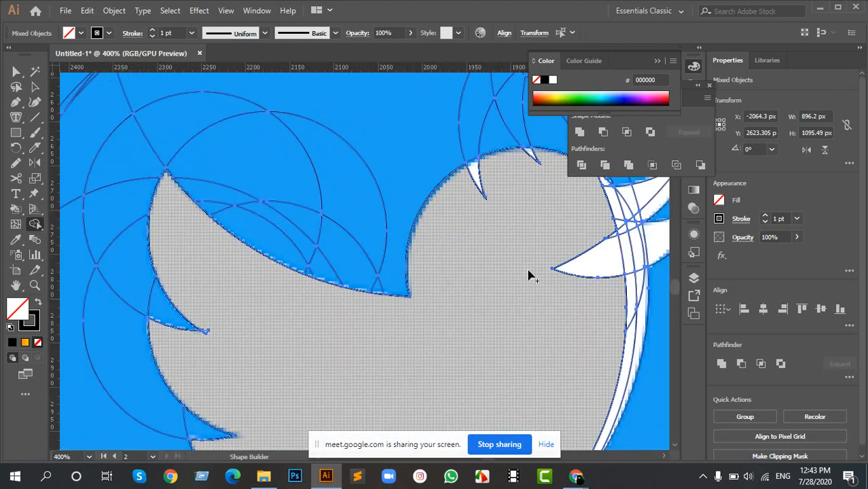
# Step: Merge the two pointed slivers at the top of the head into the body shape
pyautogui.hscroll(3, 368, 259)
pyautogui.scroll(2, 336, 201)
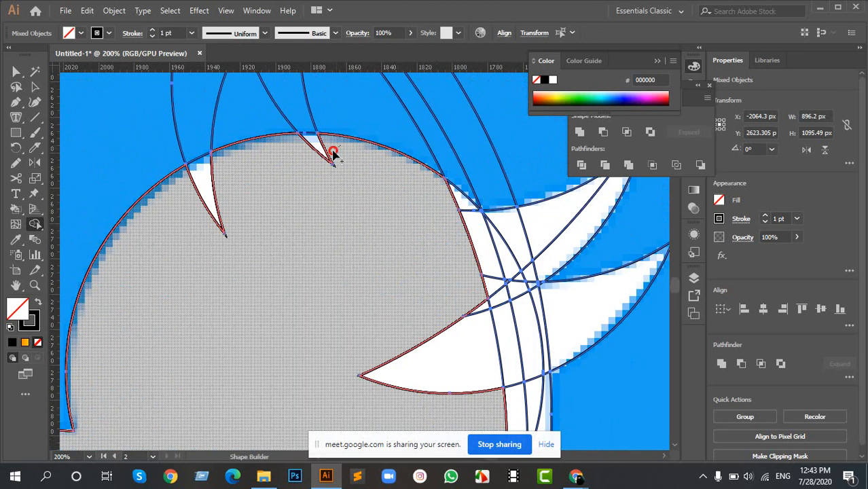
pyautogui.moveTo(334, 153)
pyautogui.mouseDown()
pyautogui.moveTo(236, 187)
pyautogui.moveTo(213, 224)
pyautogui.moveTo(184, 207)
pyautogui.mouseUp()
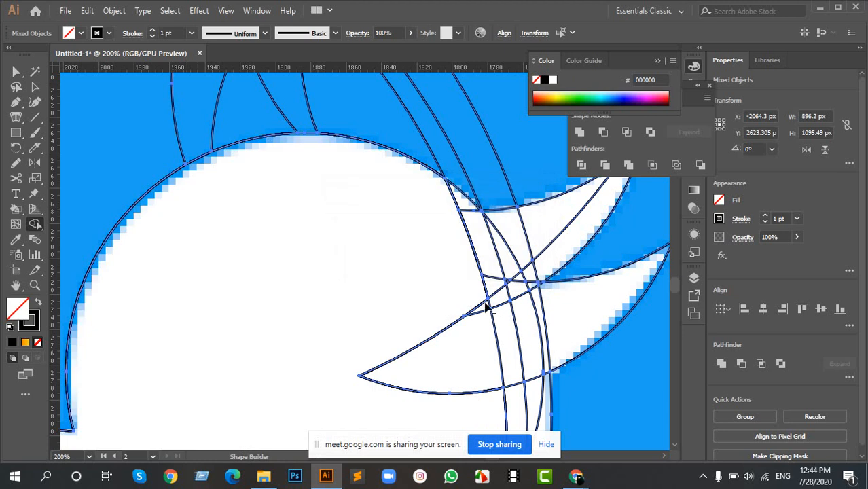
# Step: Merge the upper and lower beak regions and the small pieces where they overlap into the body shape
pyautogui.hscroll(3, 366, 217)
pyautogui.scroll(-1, 367, 217)
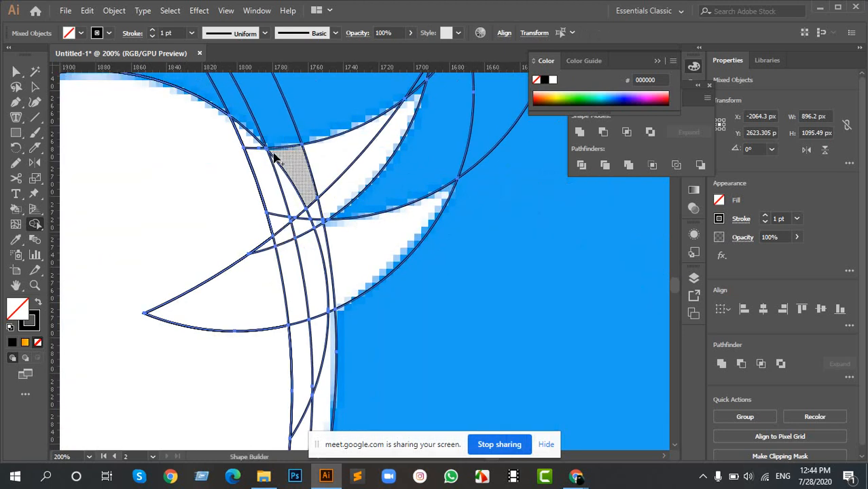
pyautogui.moveTo(248, 142)
pyautogui.mouseDown()
pyautogui.moveTo(272, 234)
pyautogui.moveTo(248, 307)
pyautogui.moveTo(258, 315)
pyautogui.moveTo(363, 266)
pyautogui.mouseUp()
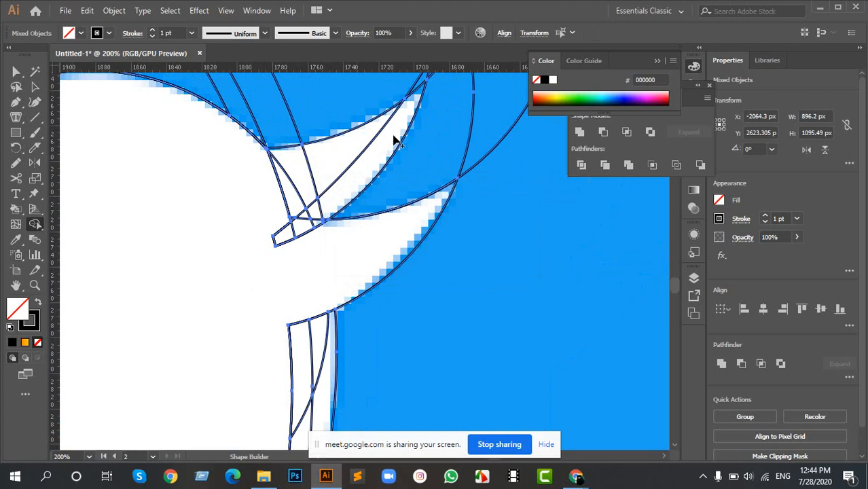
pyautogui.click(309, 194)
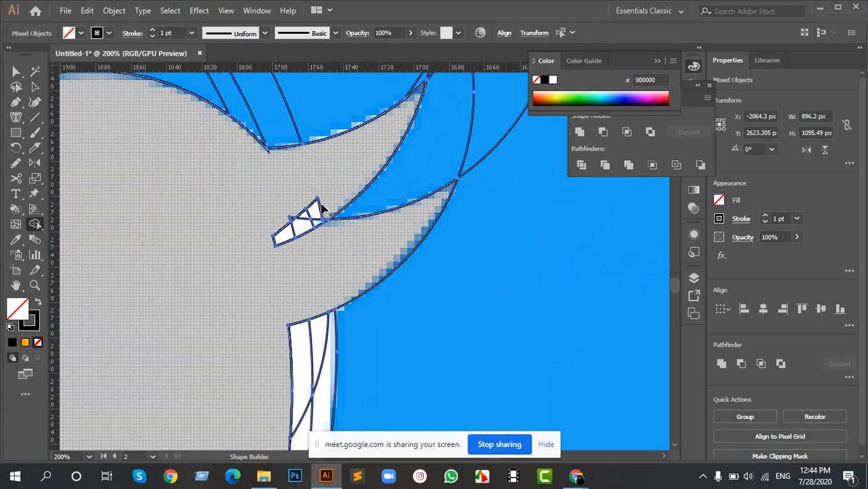
pyautogui.click(290, 229)
pyautogui.click(309, 235)
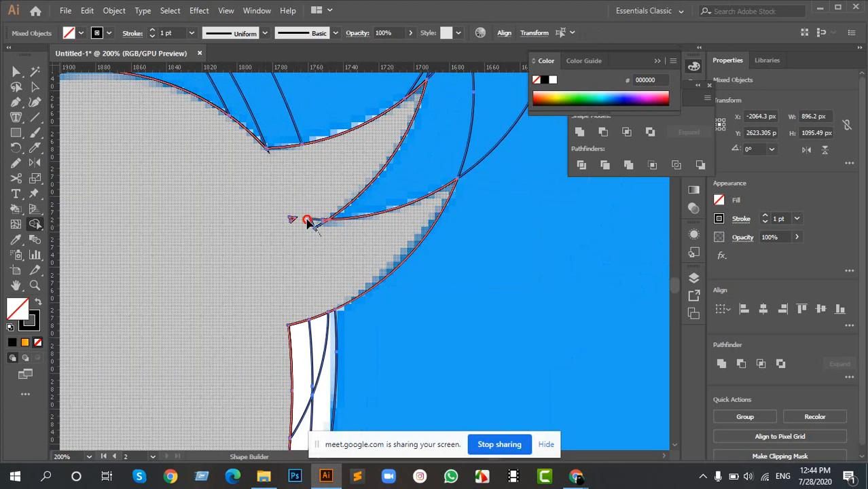
pyautogui.click(281, 207)
pyautogui.click(292, 239)
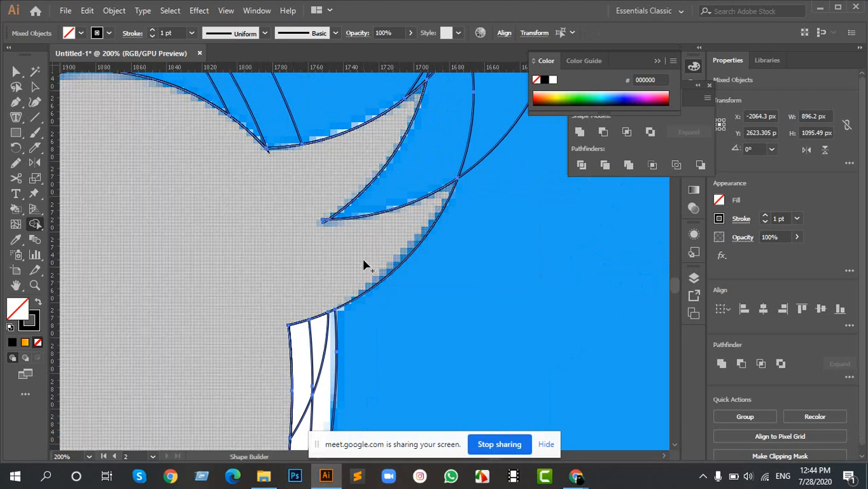
# Step: Merge the narrow strips along the body's right edge, below the beak, into the body shape
pyautogui.moveTo(364, 261); pyautogui.dragTo(421, 150)
pyautogui.moveTo(407, 238); pyautogui.dragTo(360, 237)
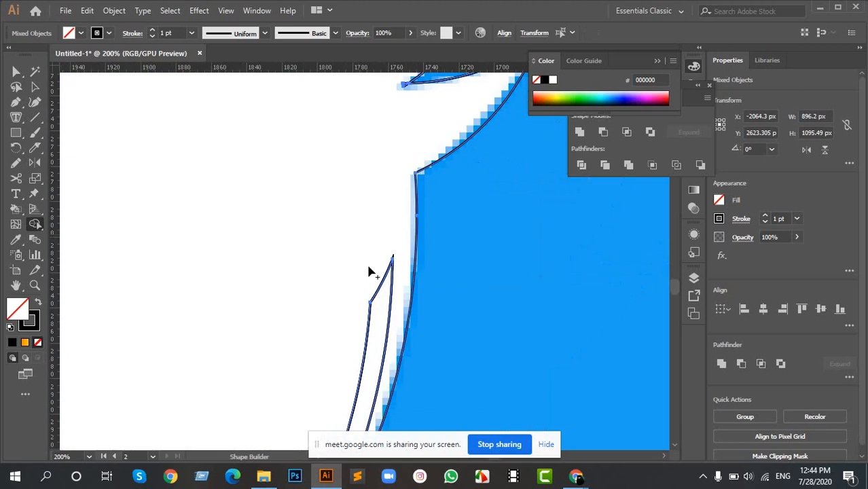
pyautogui.moveTo(405, 294); pyautogui.dragTo(334, 318)
# Step: Merge the long curved strips along the tail and belly's lower edge into the body shape
pyautogui.scroll(-4, 296, 316)
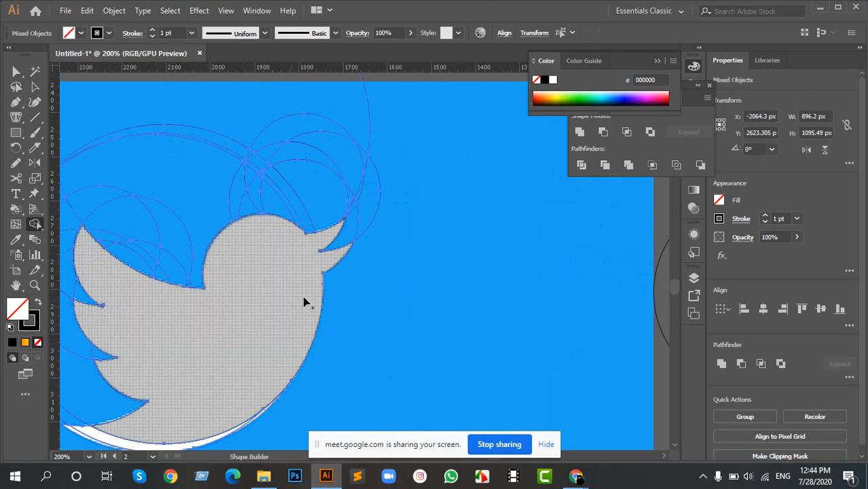
pyautogui.scroll(-2, 330, 271)
pyautogui.hscroll(-3, 348, 239)
pyautogui.scroll(5, 261, 339)
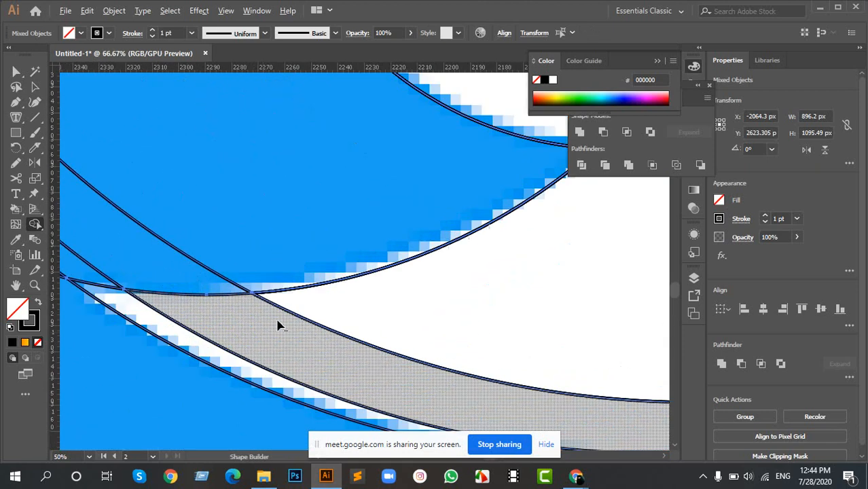
pyautogui.click(400, 349)
pyautogui.scroll(-6, 460, 325)
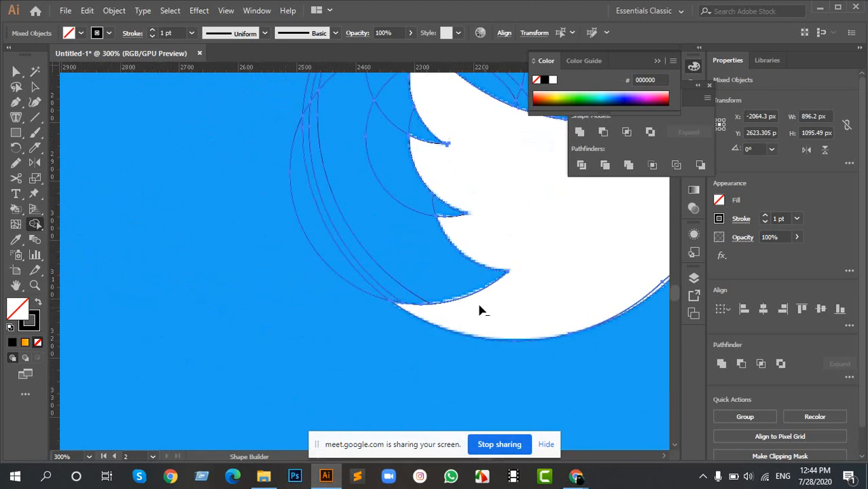
# Step: Merge the remaining thin sliver along the body's lower-right edge into the body shape
pyautogui.hscroll(3, 475, 264)
pyautogui.scroll(5, 404, 290)
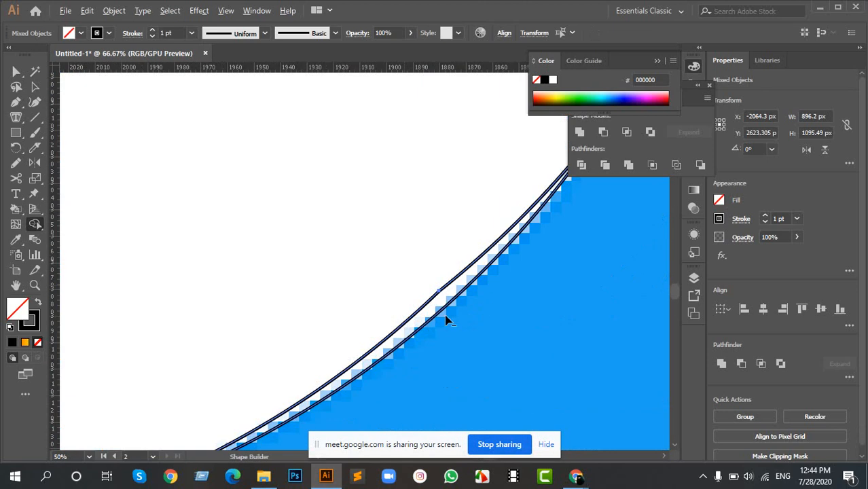
pyautogui.click(426, 296)
pyautogui.scroll(-6, 346, 256)
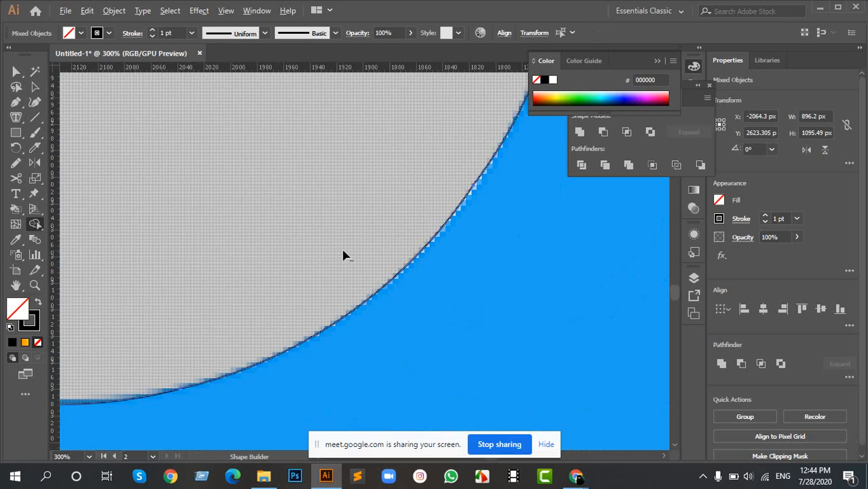
# Step: Remove the outer circle regions around the wing, head and beak with Shape Builder's subtract mode
pyautogui.moveTo(356, 180); pyautogui.dragTo(379, 278)
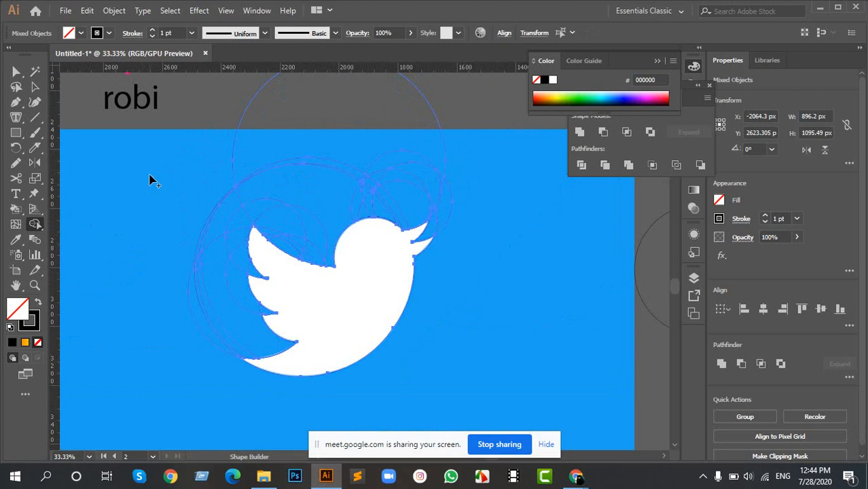
pyautogui.moveTo(195, 183)
pyautogui.mouseDown()
pyautogui.moveTo(413, 188)
pyautogui.moveTo(310, 209)
pyautogui.moveTo(265, 208)
pyautogui.mouseUp()
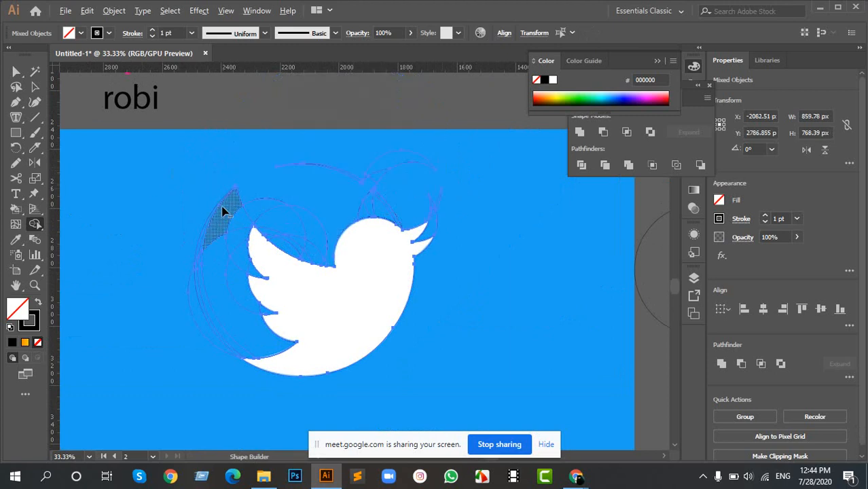
pyautogui.keyDown('alt'); pyautogui.click(274, 195); pyautogui.keyUp('alt')
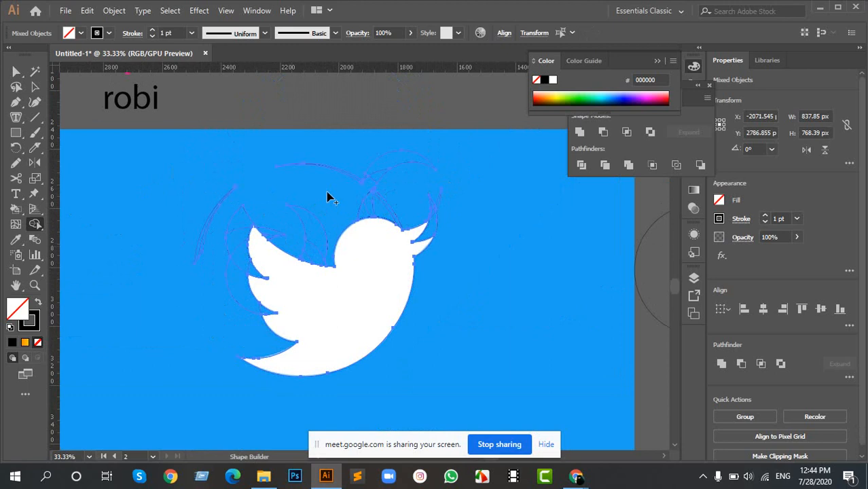
pyautogui.moveTo(328, 175); pyautogui.dragTo(443, 176)
pyautogui.keyDown('alt'); pyautogui.click(443, 217); pyautogui.keyUp('alt')
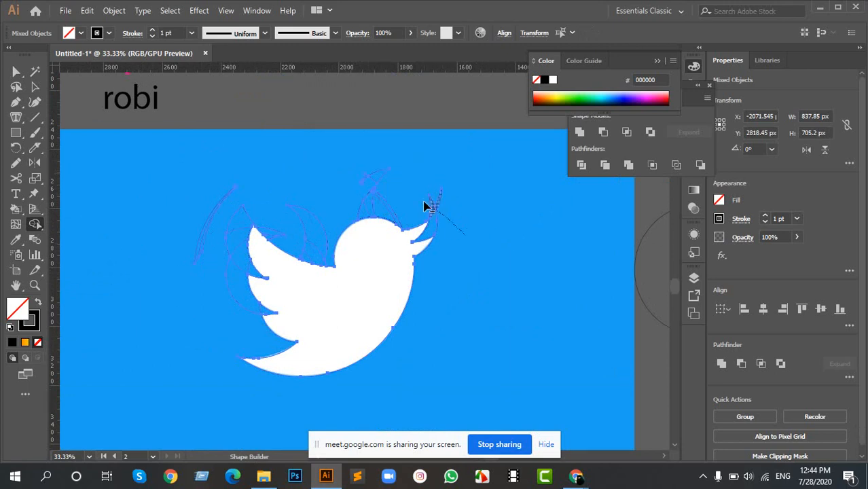
pyautogui.moveTo(395, 205)
pyautogui.mouseDown()
pyautogui.moveTo(370, 202)
pyautogui.moveTo(368, 189)
pyautogui.moveTo(399, 168)
pyautogui.mouseUp()
pyautogui.moveTo(306, 248); pyautogui.dragTo(308, 254)
pyautogui.keyDown('alt'); pyautogui.click(309, 239); pyautogui.keyUp('alt')
# Step: Reselect the bird shape together with all leftover circle fragments and reactivate the Shape Builder tool
pyautogui.press('ctrl')
pyautogui.click(239, 251)
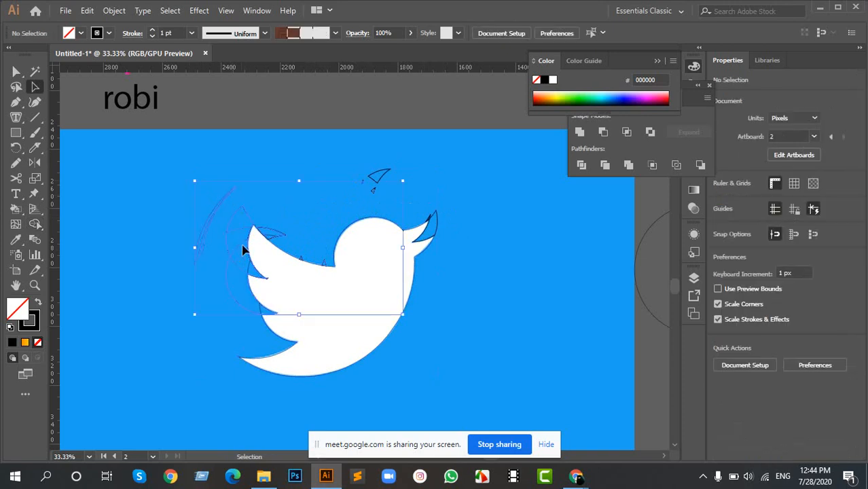
pyautogui.rightClick(251, 230)
pyautogui.click(293, 210)
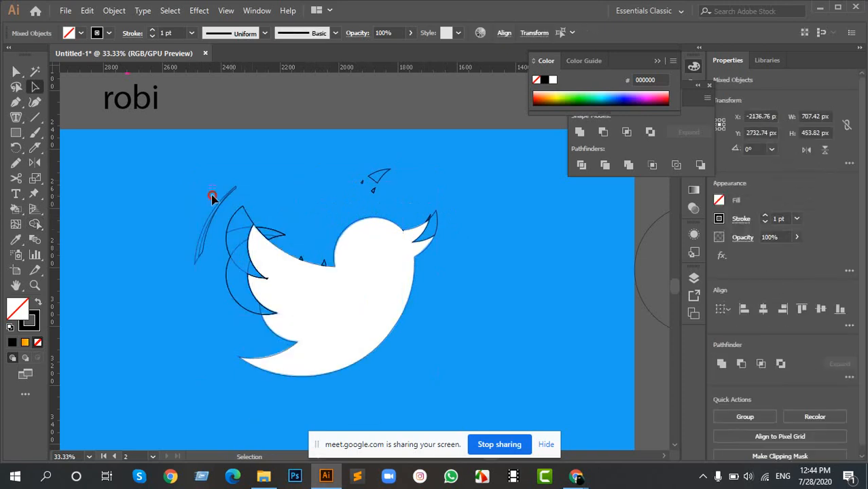
pyautogui.click(229, 225)
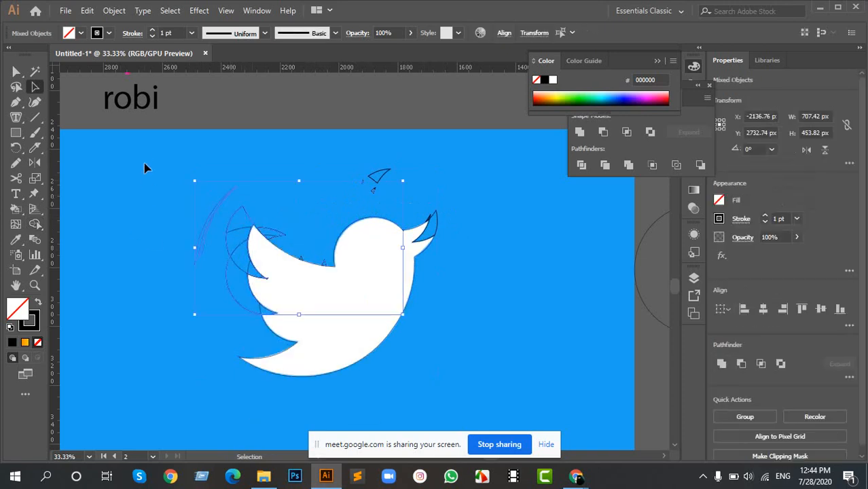
pyautogui.click(484, 350)
pyautogui.moveTo(484, 350); pyautogui.dragTo(89, 239)
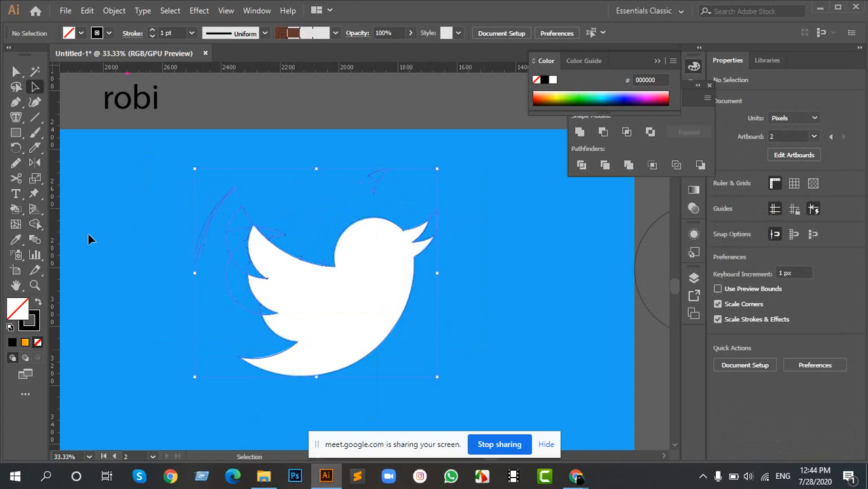
pyautogui.click(35, 224)
# Step: Merge the leftover fragments outside the top wing feather into one crescent and remove it
pyautogui.scroll(3, 229, 232)
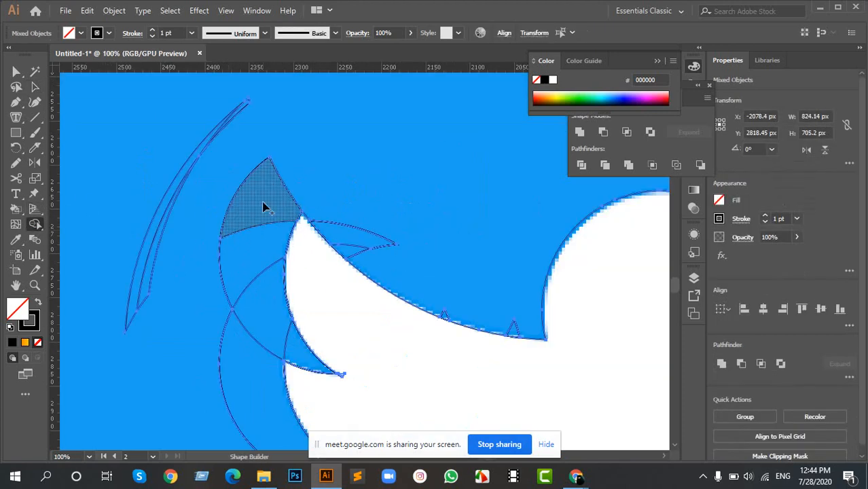
pyautogui.moveTo(272, 258)
pyautogui.mouseDown()
pyautogui.moveTo(301, 329)
pyautogui.moveTo(292, 321)
pyautogui.mouseUp()
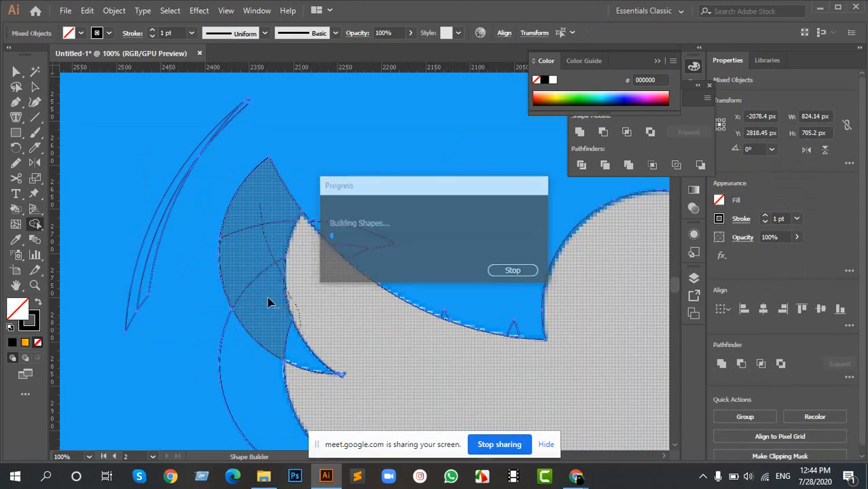
pyautogui.hscroll(-3, 319, 248)
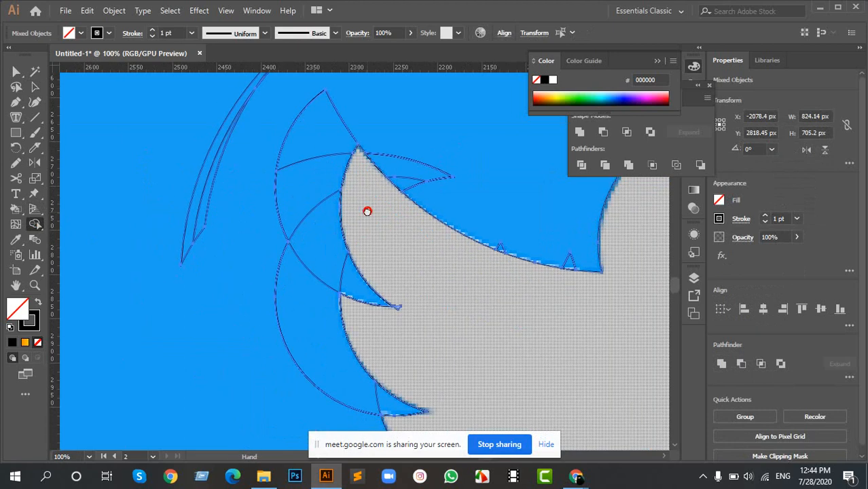
pyautogui.scroll(-2, 368, 209)
pyautogui.moveTo(323, 236)
pyautogui.mouseDown()
pyautogui.moveTo(351, 278)
pyautogui.moveTo(335, 248)
pyautogui.mouseUp()
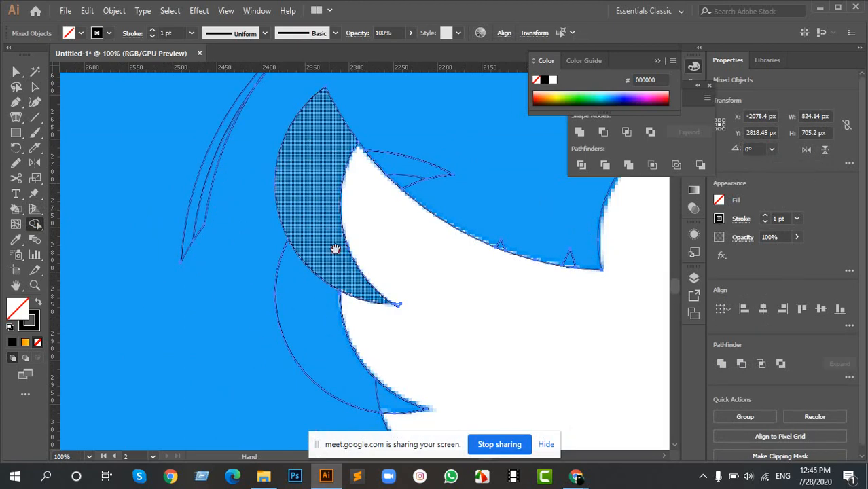
pyautogui.scroll(-2, 335, 248)
pyautogui.hscroll(-1, 336, 248)
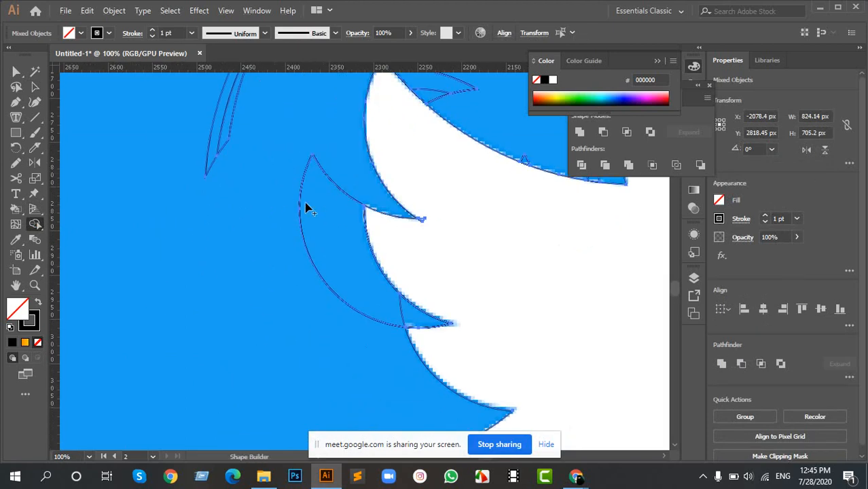
# Step: Remove the leftover crescent fragment outside the middle wing feather
pyautogui.moveTo(333, 256); pyautogui.dragTo(404, 326)
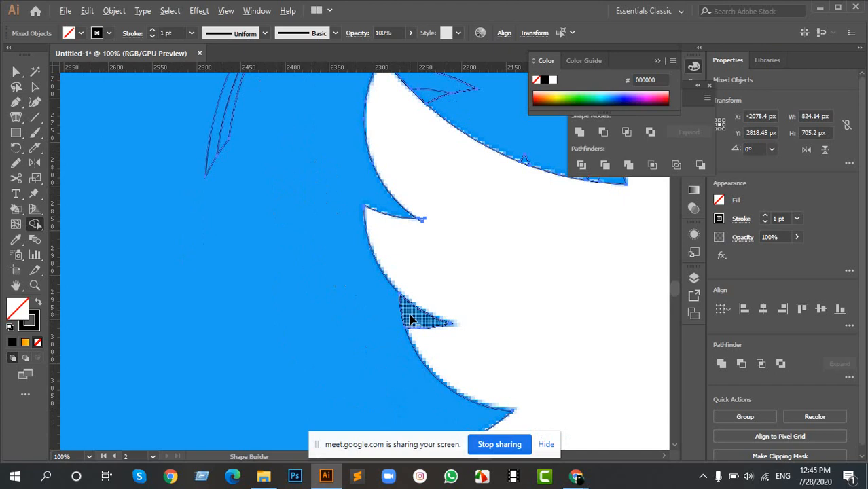
pyautogui.moveTo(479, 372)
pyautogui.mouseDown()
pyautogui.moveTo(439, 203)
pyautogui.moveTo(430, 341)
pyautogui.moveTo(397, 165)
pyautogui.moveTo(323, 316)
pyautogui.moveTo(248, 304)
pyautogui.mouseUp()
pyautogui.scroll(5, 248, 303)
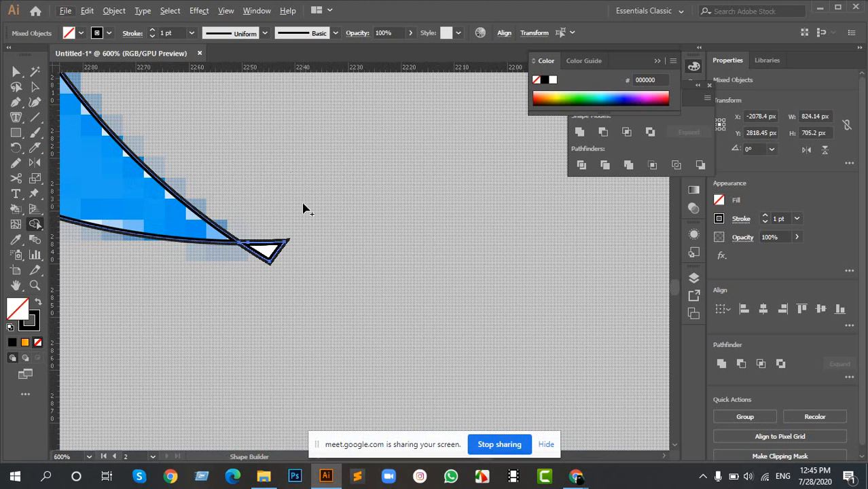
# Step: Remove the small triangular fragments at the wing notch and along the wing's upper edge with Shape Builder
pyautogui.moveTo(263, 183); pyautogui.dragTo(281, 306)
pyautogui.moveTo(408, 157); pyautogui.dragTo(310, 342)
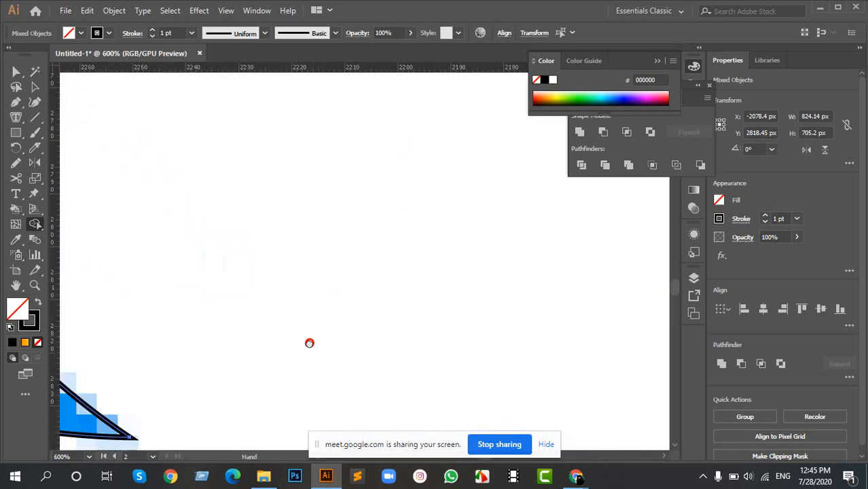
pyautogui.scroll(-4, 426, 212)
pyautogui.moveTo(467, 165); pyautogui.dragTo(372, 214)
pyautogui.scroll(3, 421, 209)
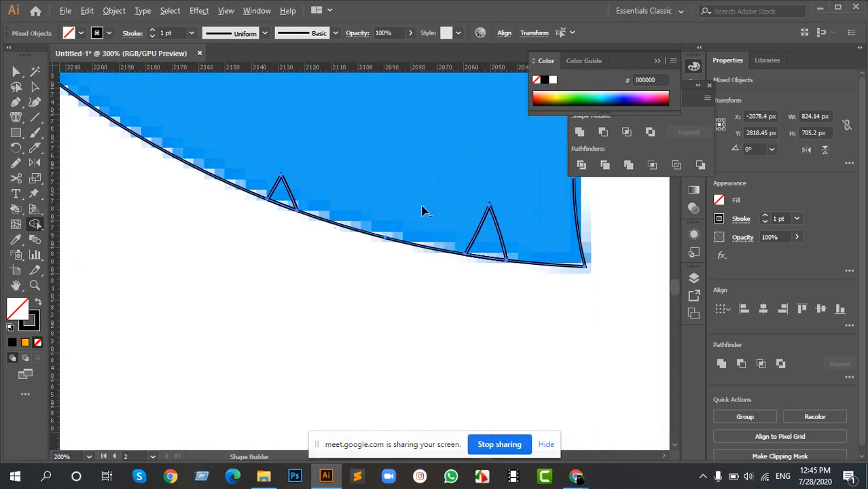
pyautogui.moveTo(457, 212); pyautogui.dragTo(338, 220)
pyautogui.moveTo(98, 177)
pyautogui.mouseDown()
pyautogui.moveTo(194, 219)
pyautogui.moveTo(390, 248)
pyautogui.mouseUp()
# Step: Remove the leftover pointed fragment beside the tip of the bird's top wing feather
pyautogui.scroll(-3, 469, 188)
pyautogui.scroll(1, 466, 190)
pyautogui.scroll(-2, 466, 190)
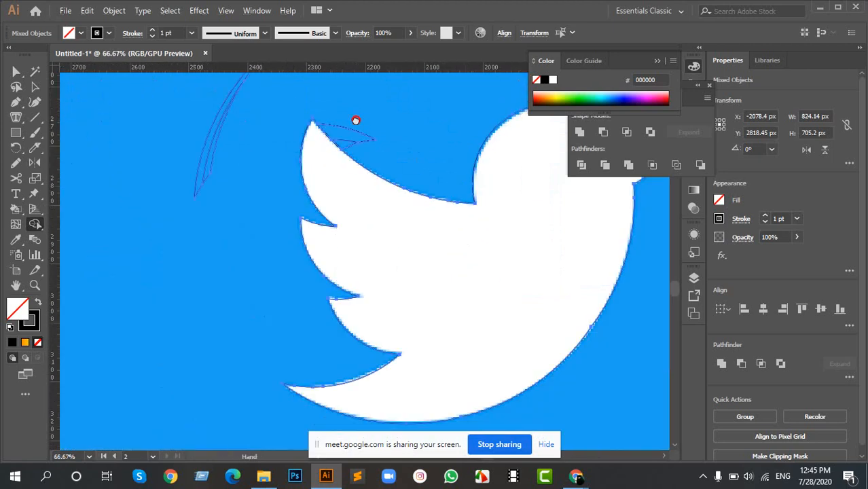
pyautogui.scroll(5, 321, 237)
pyautogui.moveTo(316, 170); pyautogui.dragTo(348, 275)
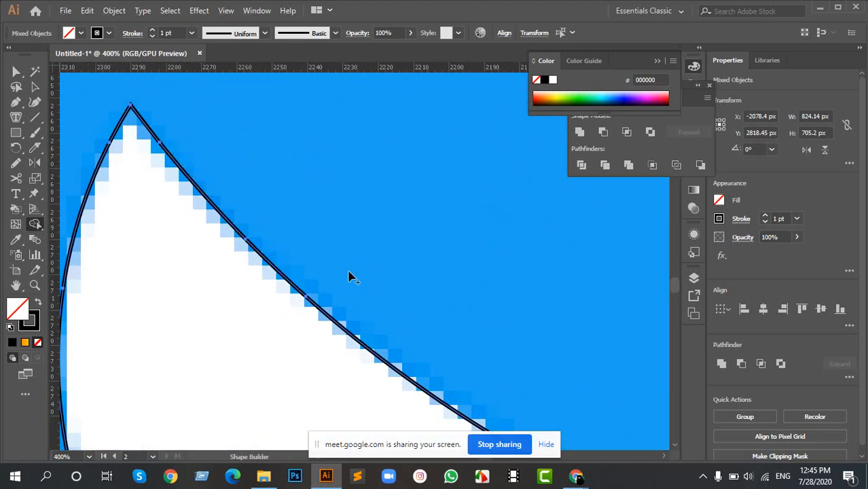
pyautogui.scroll(-5, 196, 219)
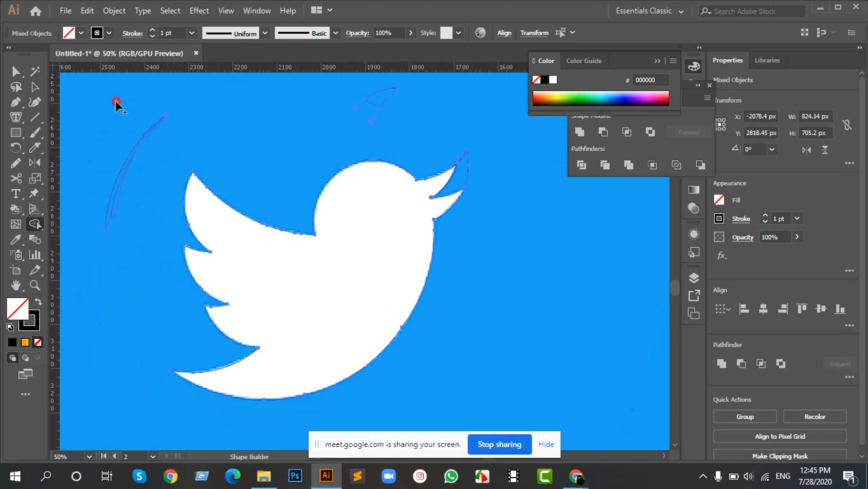
# Step: Remove the crescent outside the wing and the leftover fragments above the head and around the beak
pyautogui.moveTo(117, 103); pyautogui.dragTo(136, 213)
pyautogui.scroll(2, 400, 248)
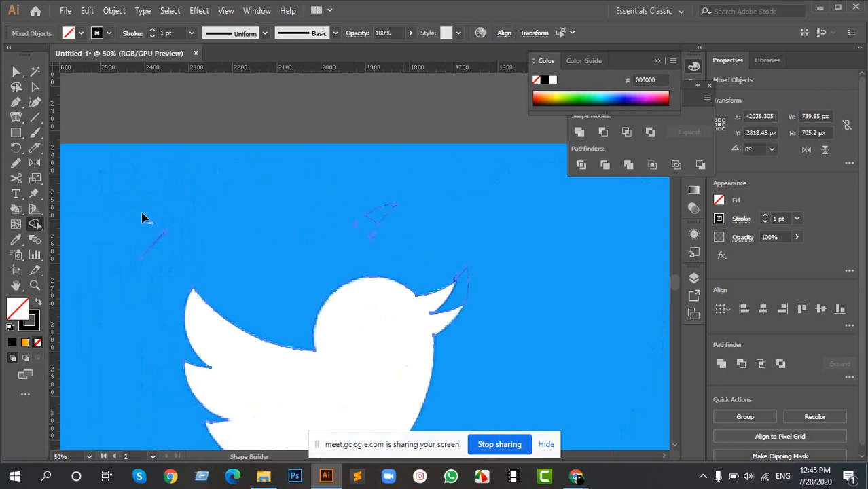
pyautogui.moveTo(381, 217)
pyautogui.mouseDown()
pyautogui.moveTo(346, 211)
pyautogui.moveTo(374, 222)
pyautogui.moveTo(407, 255)
pyautogui.moveTo(417, 155)
pyautogui.mouseUp()
pyautogui.scroll(4, 405, 250)
pyautogui.moveTo(334, 142); pyautogui.dragTo(395, 166)
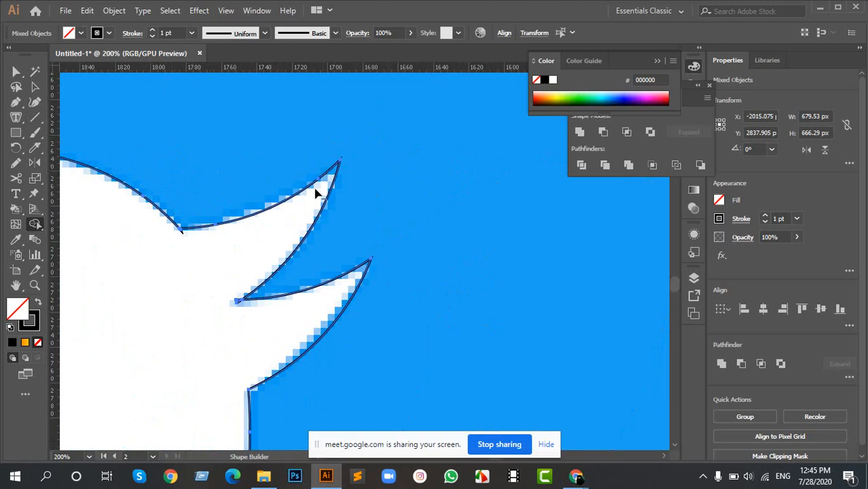
pyautogui.scroll(-4, 276, 220)
pyautogui.moveTo(233, 178); pyautogui.dragTo(460, 167)
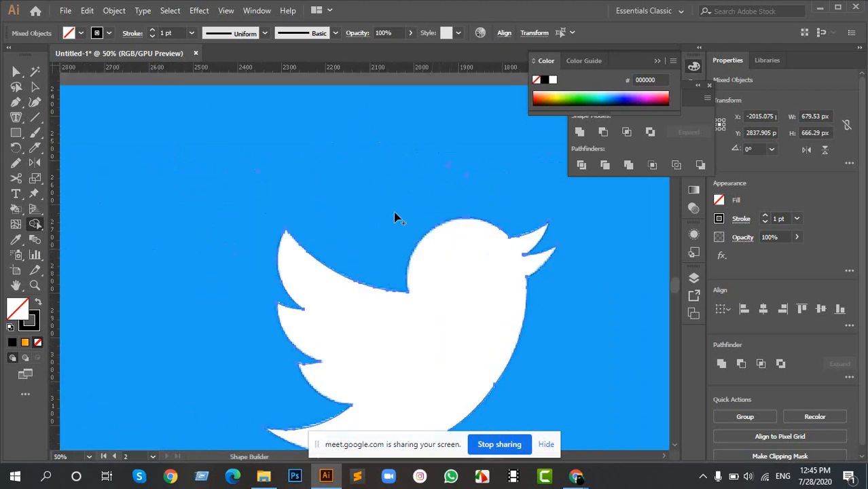
# Step: Select only the finished bird outline and swap its fill and stroke to give it a solid black fill
pyautogui.scroll(-3, 449, 314)
pyautogui.moveTo(449, 314); pyautogui.dragTo(362, 254)
pyautogui.press('v')
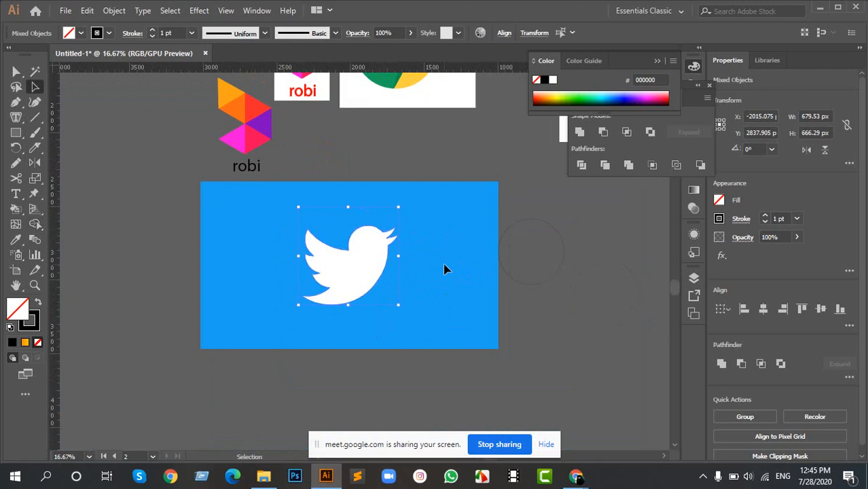
pyautogui.moveTo(437, 285); pyautogui.dragTo(308, 246)
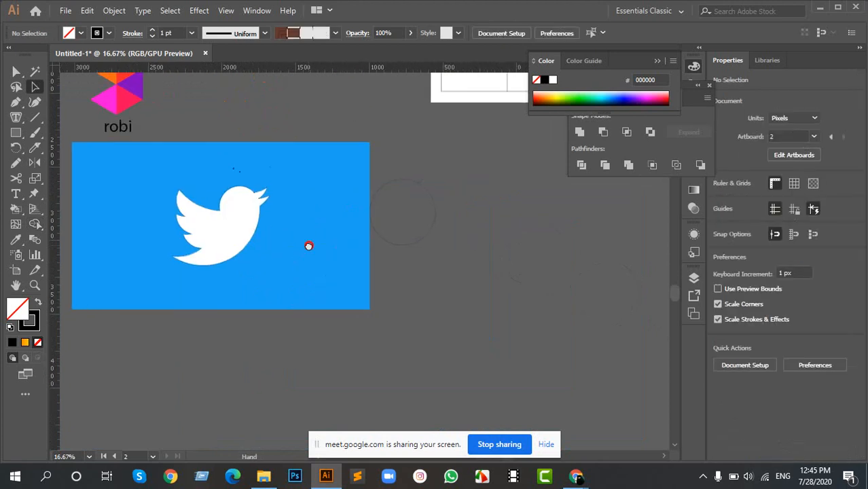
pyautogui.click(214, 214)
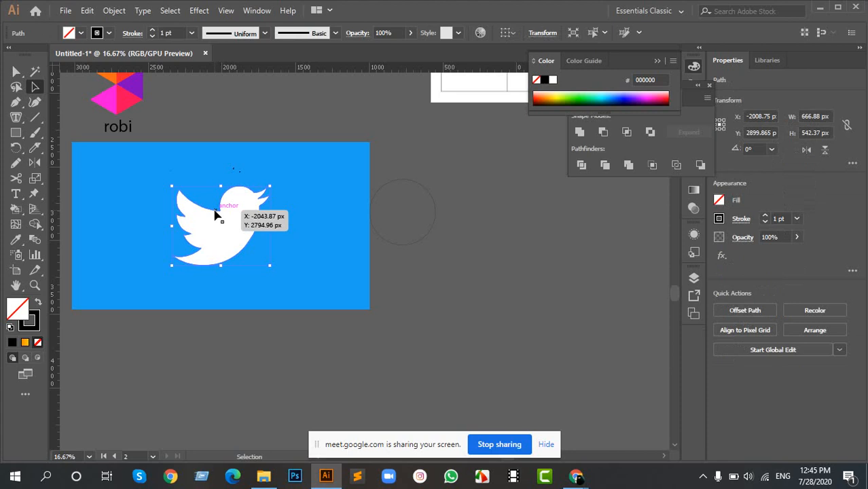
pyautogui.hotkey('shift', 'x')
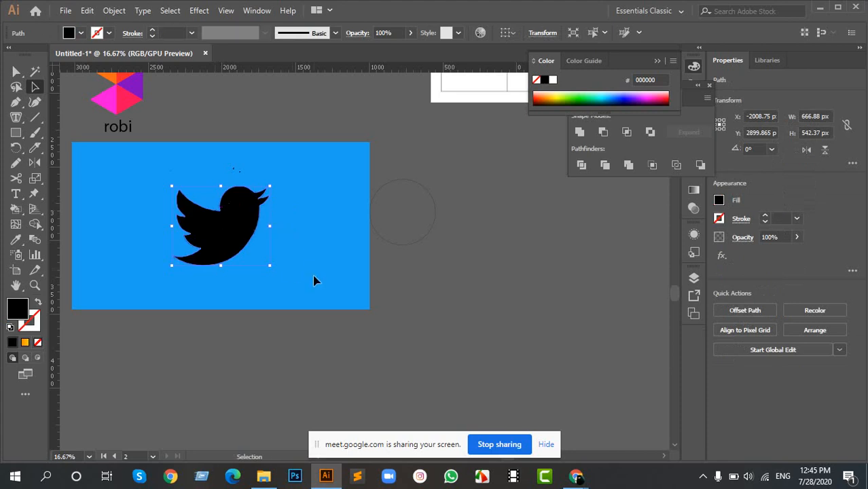
pyautogui.scroll(6, 248, 213)
pyautogui.scroll(-6, 370, 145)
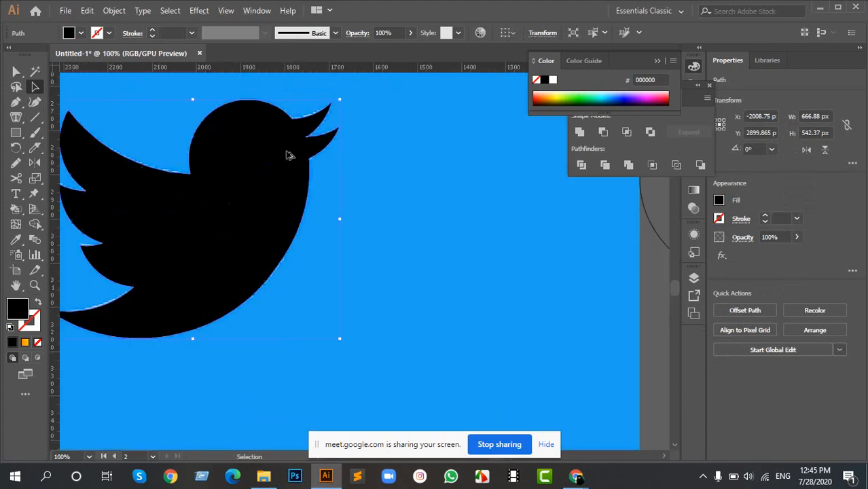
# Step: Fill the bird with the blue 1DA1F2 sampled from the reference background and move it onto the empty canvas
pyautogui.press('i')
pyautogui.click(362, 172)
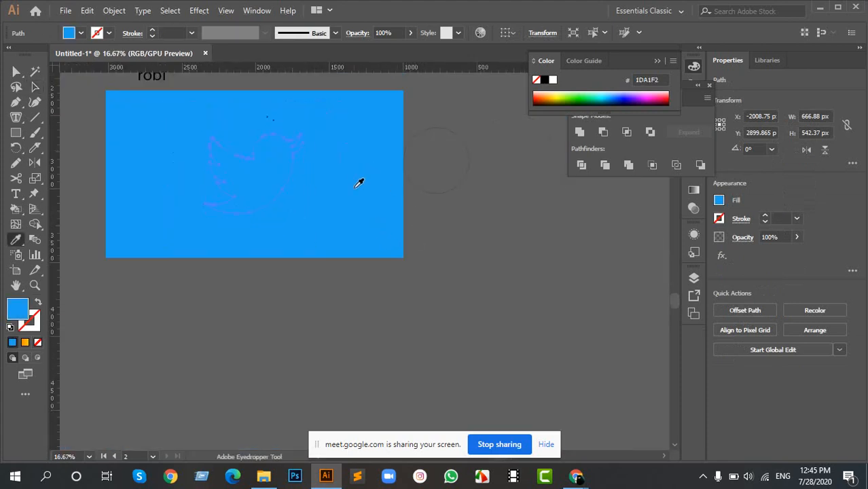
pyautogui.press('a')
pyautogui.moveTo(266, 170); pyautogui.dragTo(577, 272)
pyautogui.moveTo(568, 213); pyautogui.dragTo(312, 276)
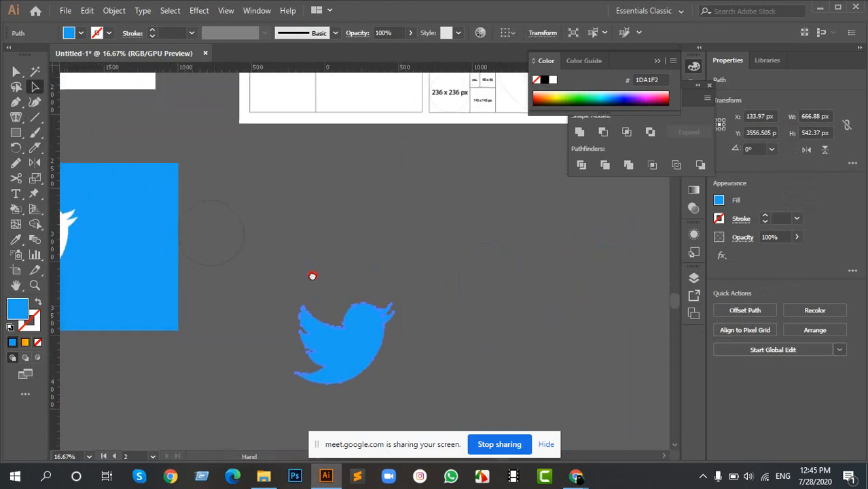
pyautogui.click(359, 334)
pyautogui.scroll(-2, 359, 285)
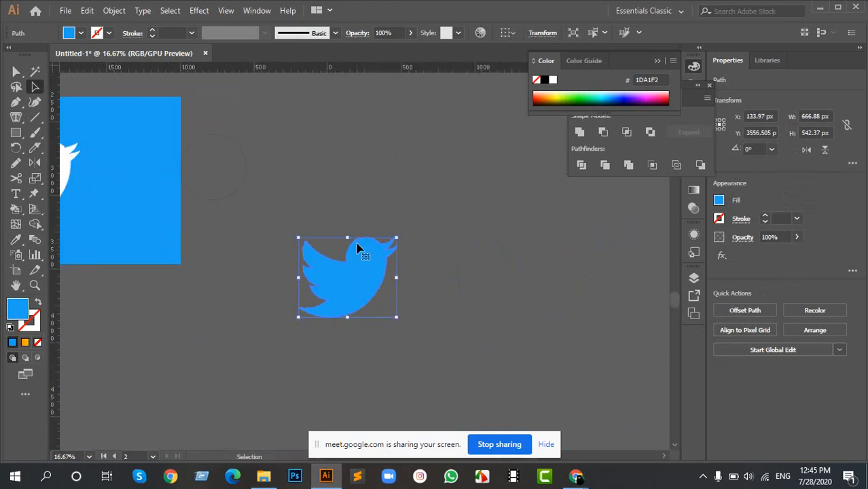
# Step: Draw a new artboard around the blue bird and move the bird to the artboard's middle
pyautogui.click(17, 272)
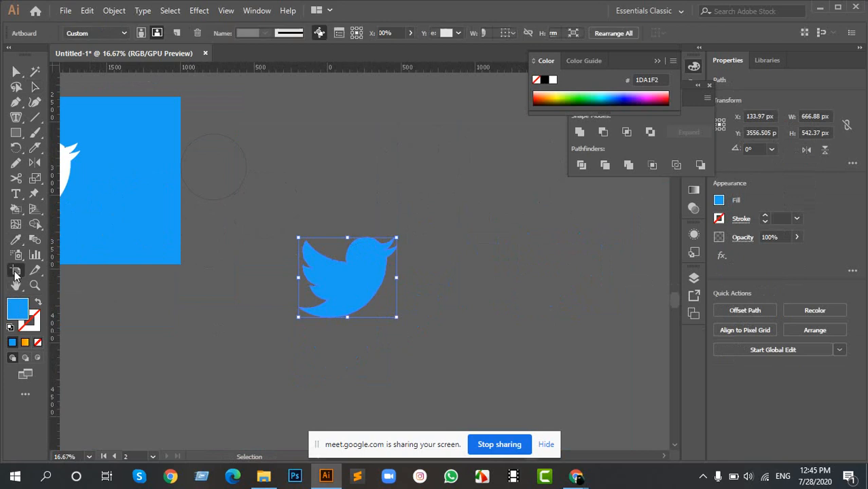
pyautogui.moveTo(269, 205); pyautogui.dragTo(473, 381)
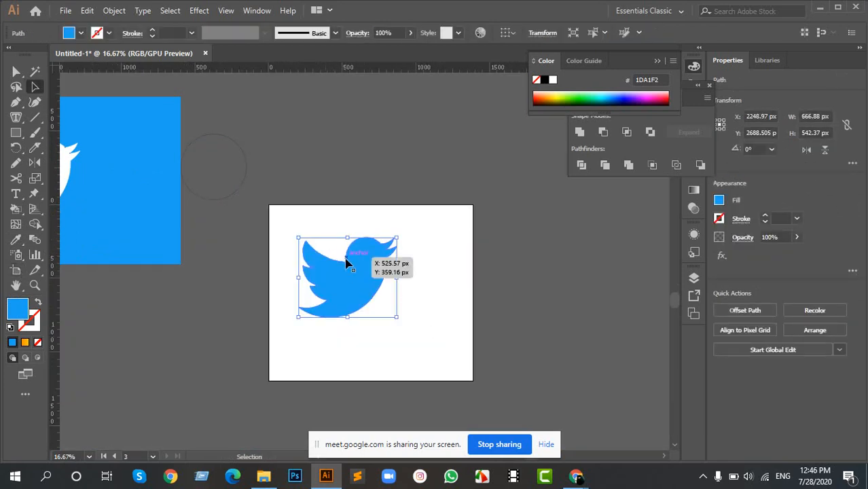
pyautogui.moveTo(348, 258); pyautogui.dragTo(399, 275)
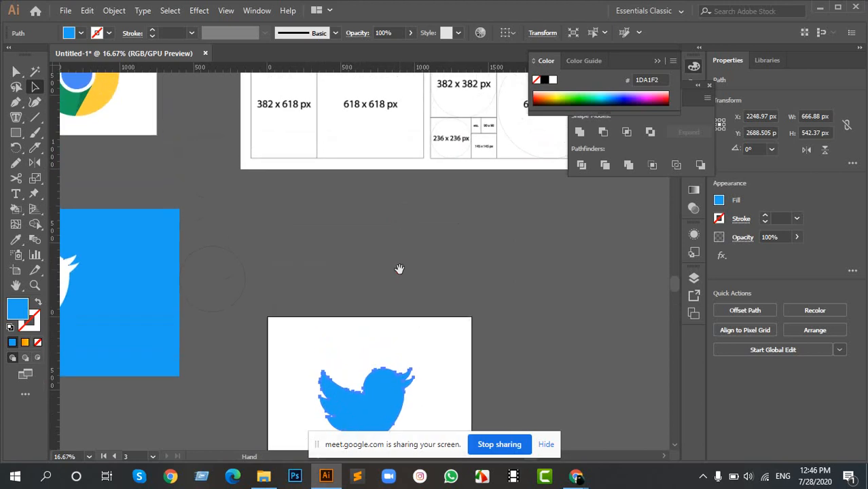
# Step: Review the other exercises in the document: the orange swirl ring, the Robi logo and the Chrome logo
pyautogui.moveTo(403, 201); pyautogui.dragTo(518, 408)
pyautogui.moveTo(520, 204); pyautogui.dragTo(401, 224)
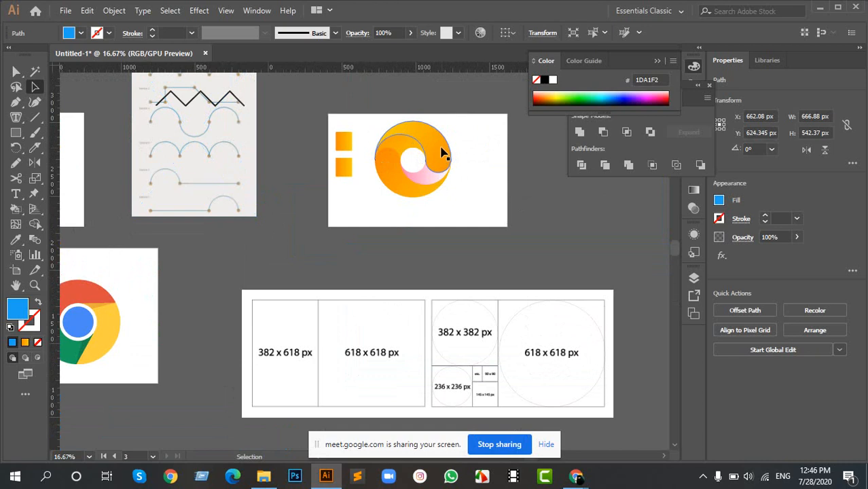
pyautogui.scroll(4, 438, 142)
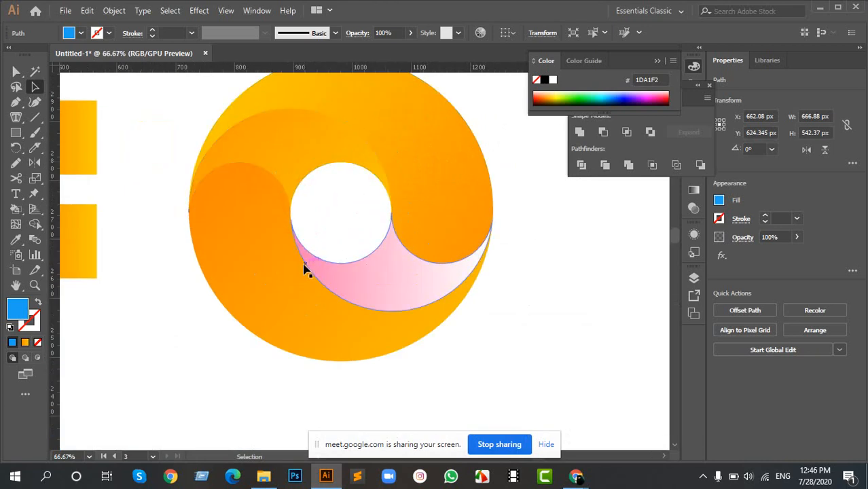
pyautogui.scroll(-3, 329, 277)
pyautogui.moveTo(219, 305); pyautogui.dragTo(416, 237)
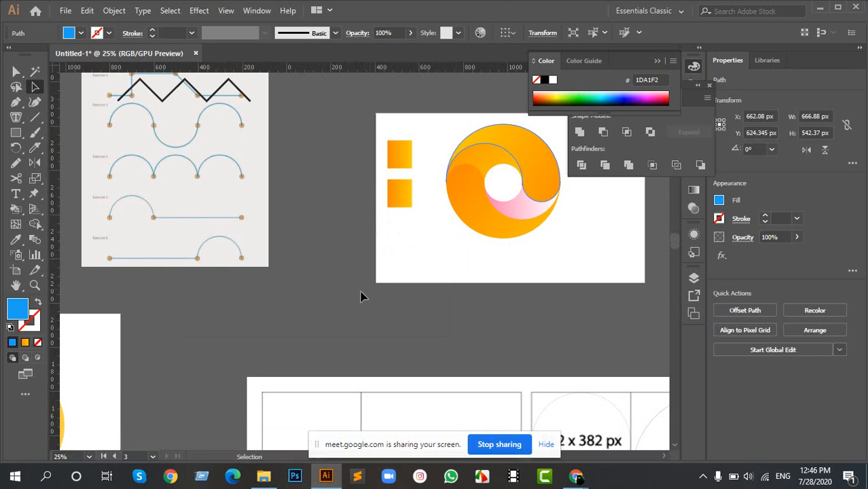
pyautogui.moveTo(208, 342); pyautogui.dragTo(396, 220)
pyautogui.moveTo(252, 340); pyautogui.dragTo(482, 258)
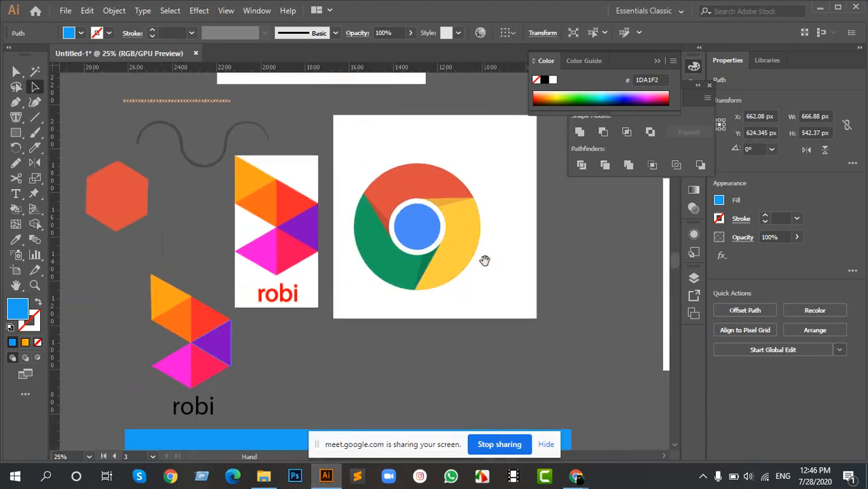
pyautogui.scroll(1, 275, 243)
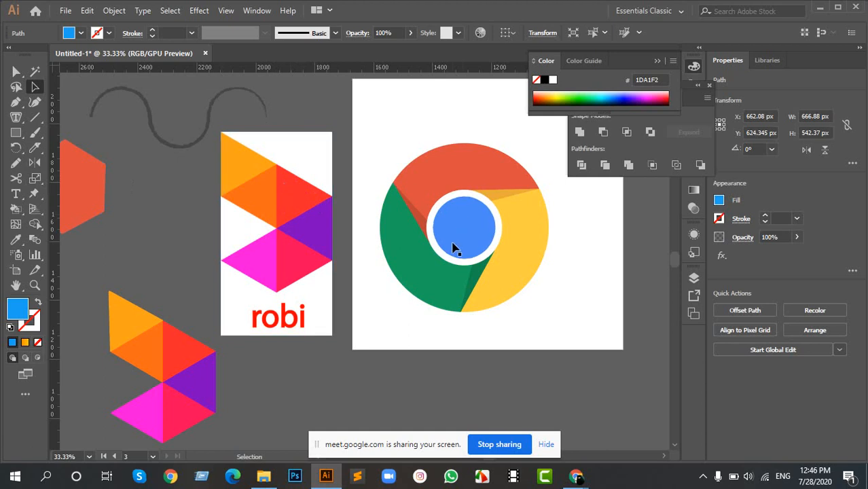
pyautogui.hscroll(5, 562, 246)
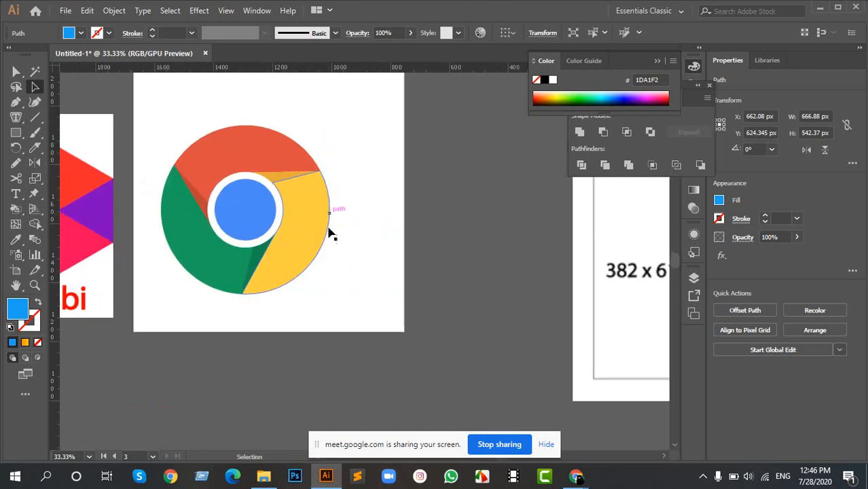
pyautogui.scroll(-2, 329, 232)
pyautogui.scroll(-3, 369, 240)
pyautogui.scroll(-2, 439, 264)
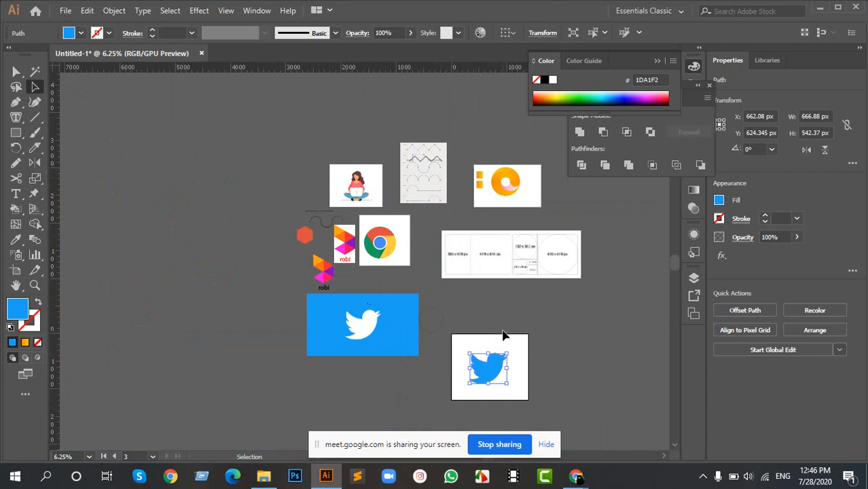
# Step: Examine the golden-ratio grid with its inscribed circles and compare it with the Twitter bird reference
pyautogui.scroll(5, 559, 277)
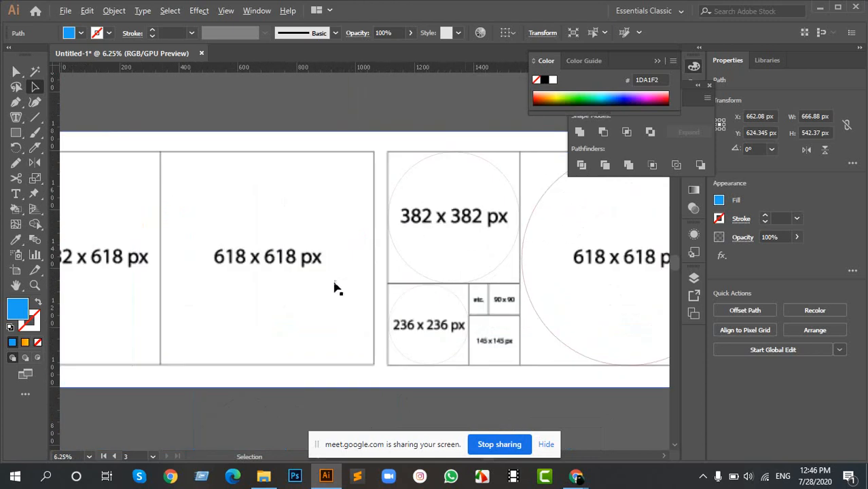
pyautogui.scroll(-1, 333, 285)
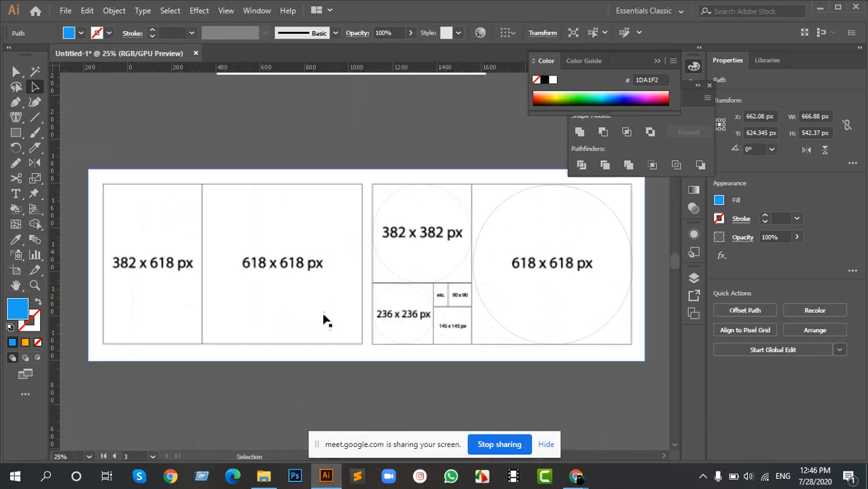
pyautogui.scroll(1, 427, 255)
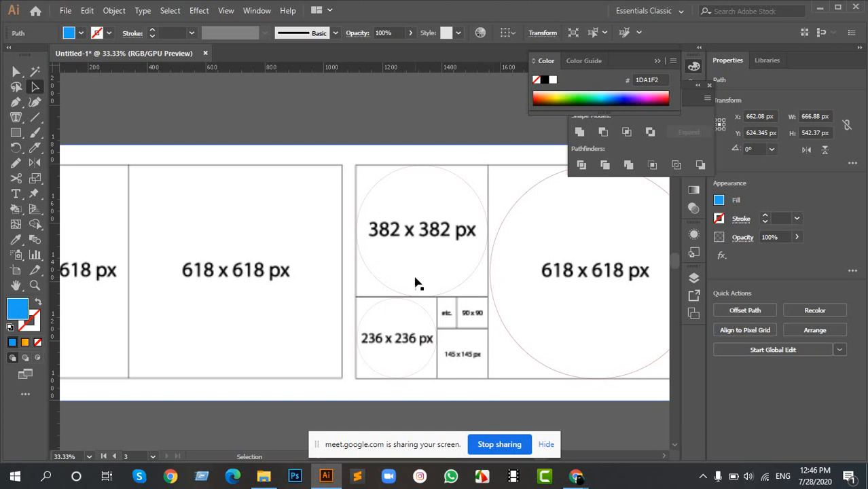
pyautogui.scroll(2, 380, 214)
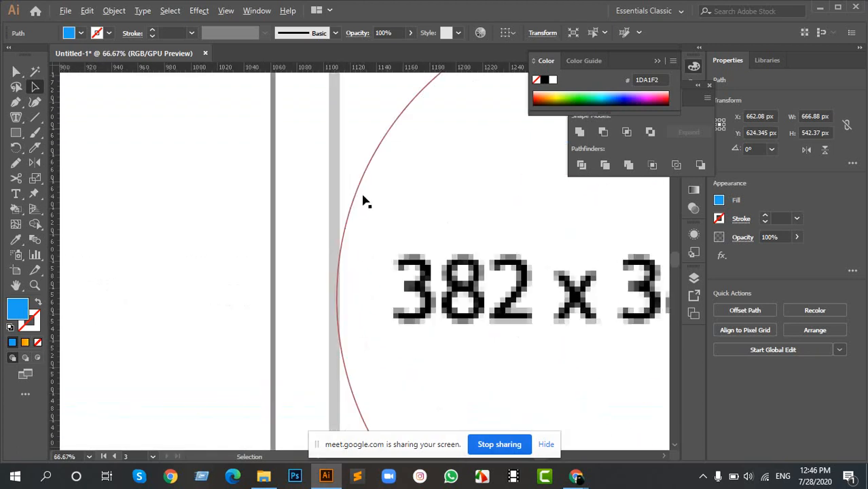
pyautogui.scroll(-2, 363, 201)
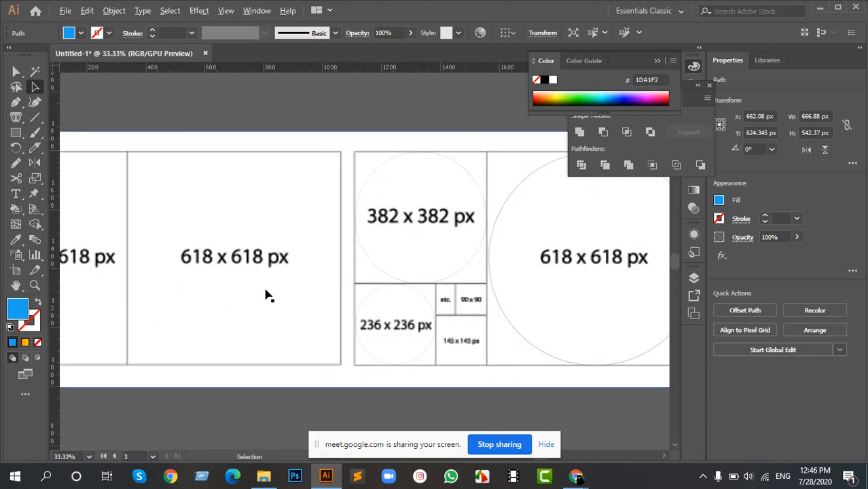
pyautogui.scroll(-2, 266, 296)
pyautogui.scroll(4, 353, 228)
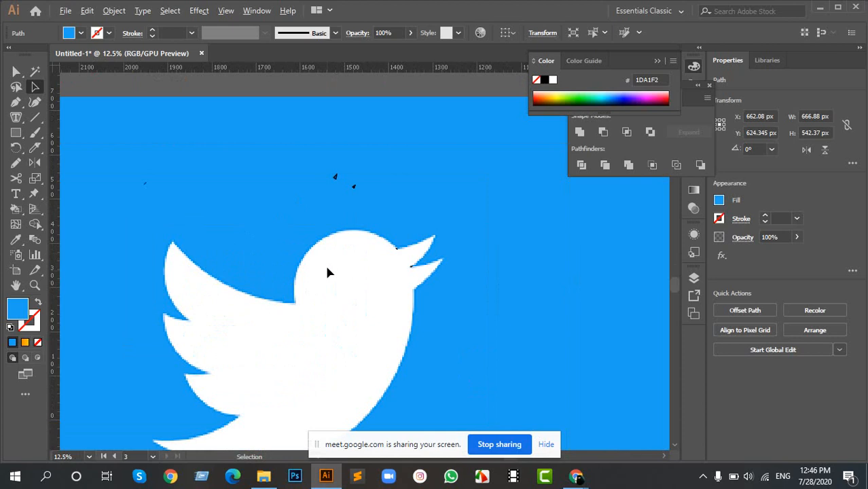
pyautogui.scroll(4, 372, 297)
pyautogui.scroll(-4, 428, 284)
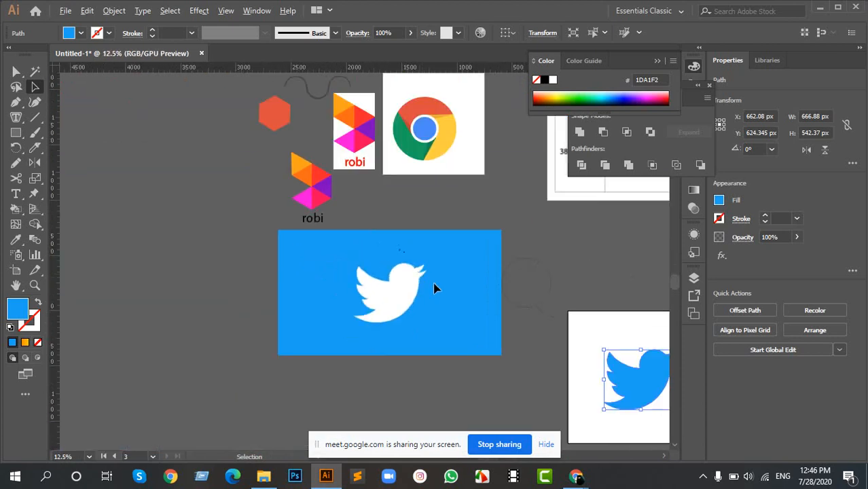
pyautogui.moveTo(546, 228); pyautogui.dragTo(336, 265)
pyautogui.moveTo(554, 193); pyautogui.dragTo(390, 216)
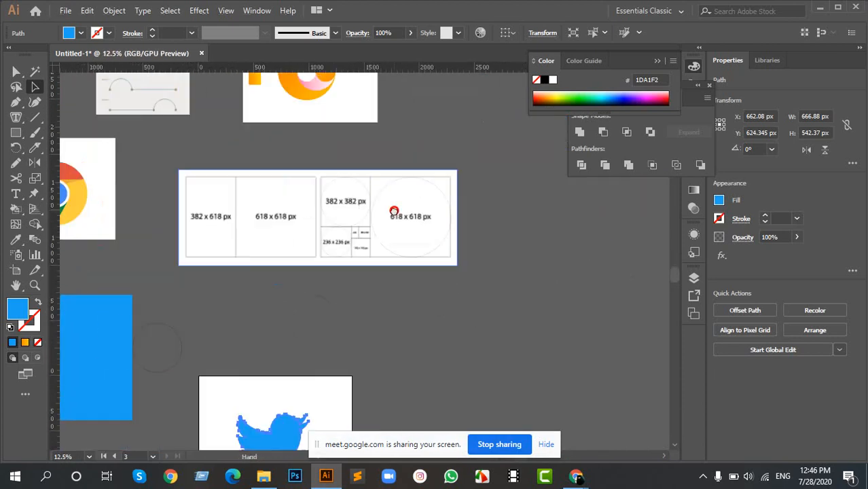